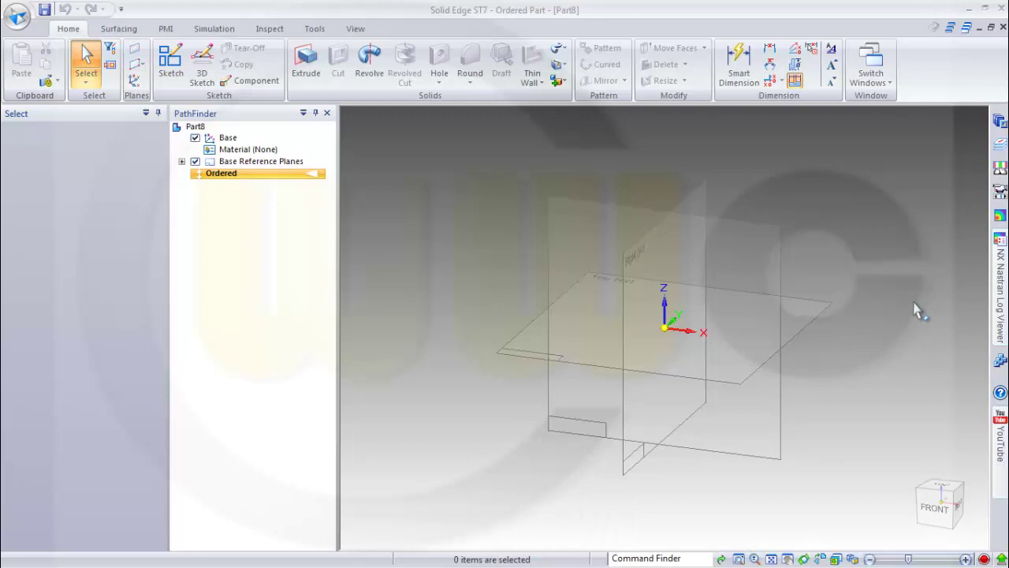
Step: On the front plane, sketch five connected lines: horizontal, about 39 mm at 54°, about 61 mm at 11°, about 33 mm at 52°, and horizontal
{"action": "left_click", "coordinate": [171, 63]}
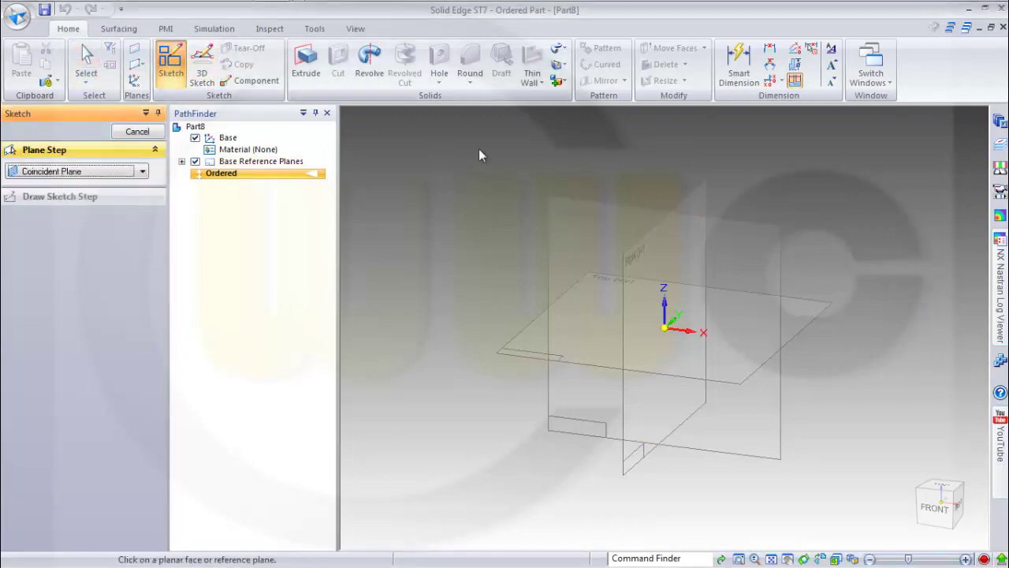
{"action": "left_click", "coordinate": [606, 205]}
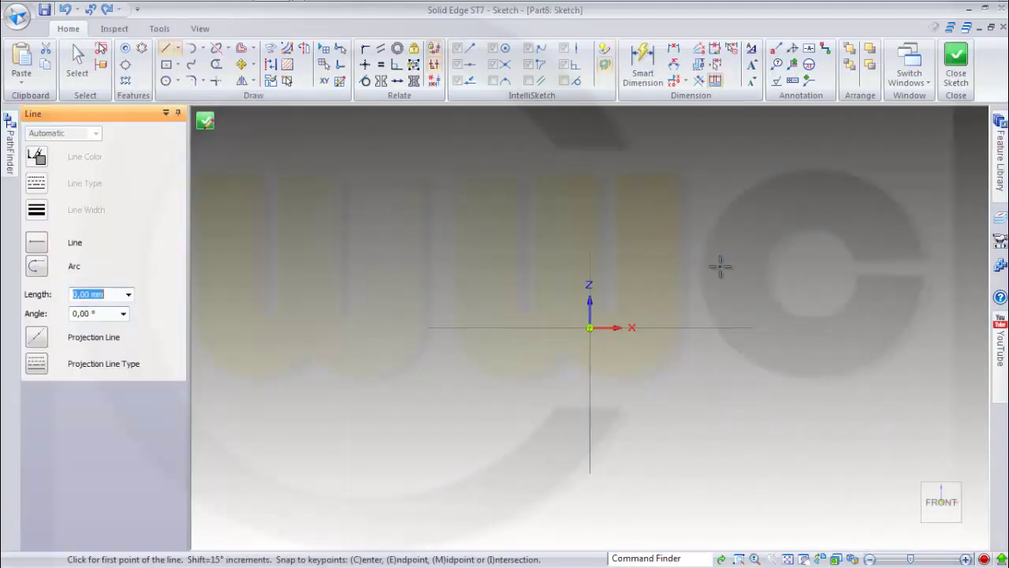
{"action": "middle_click_drag", "start_coordinate": [720, 266], "coordinate": [580, 294], "text": "shift"}
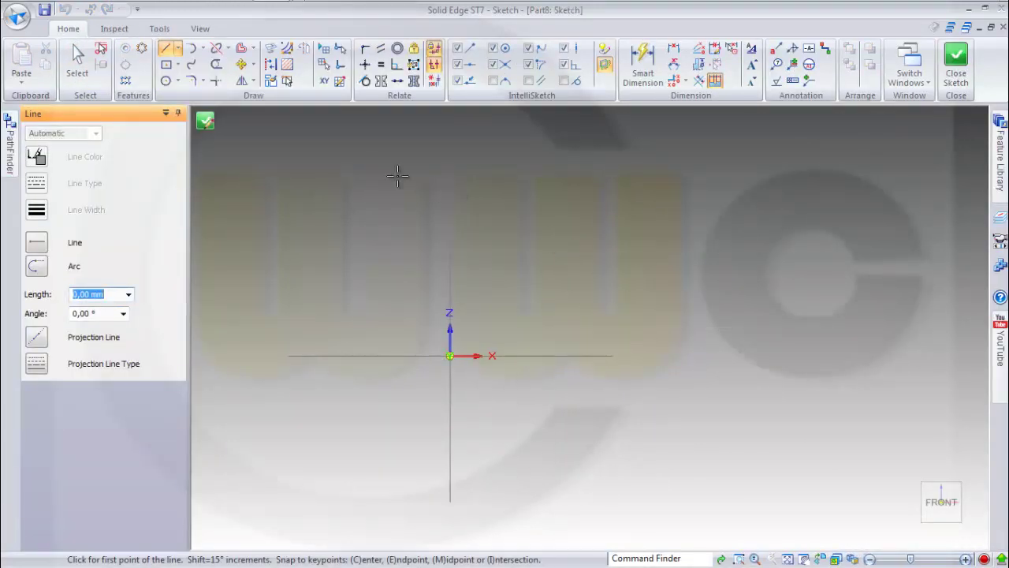
{"action": "left_click", "coordinate": [473, 410]}
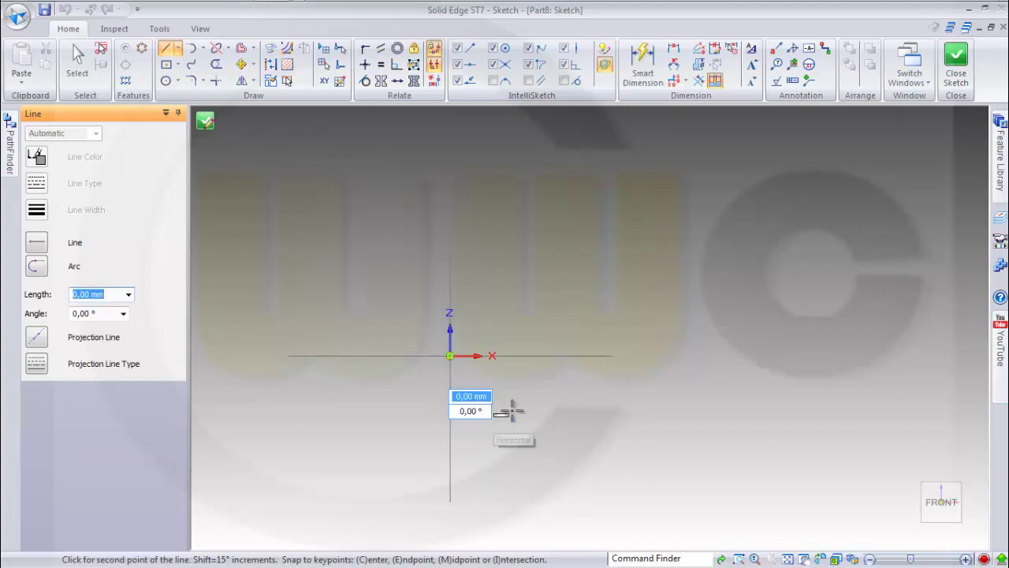
{"action": "left_click", "coordinate": [566, 411]}
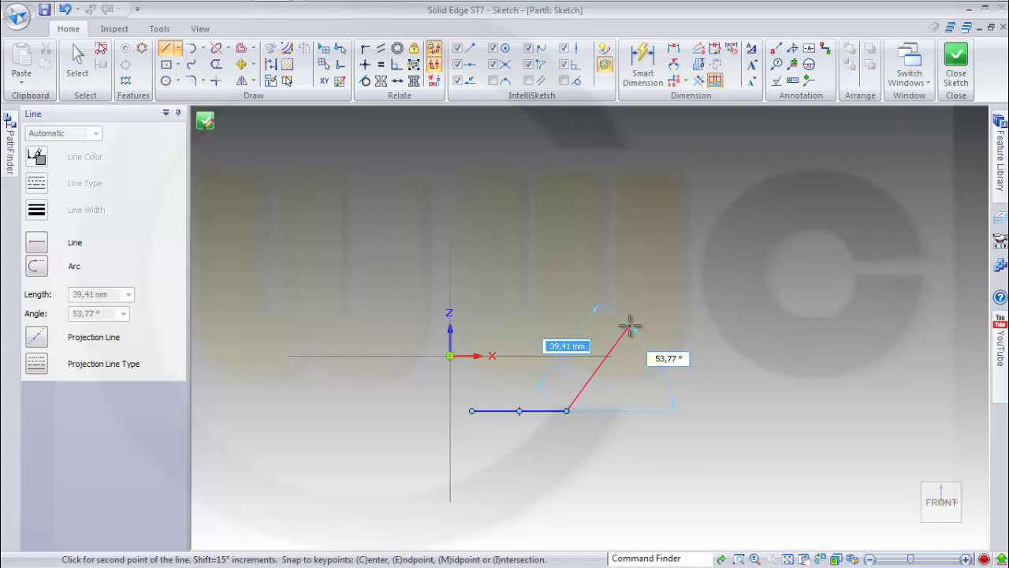
{"action": "left_click", "coordinate": [629, 324]}
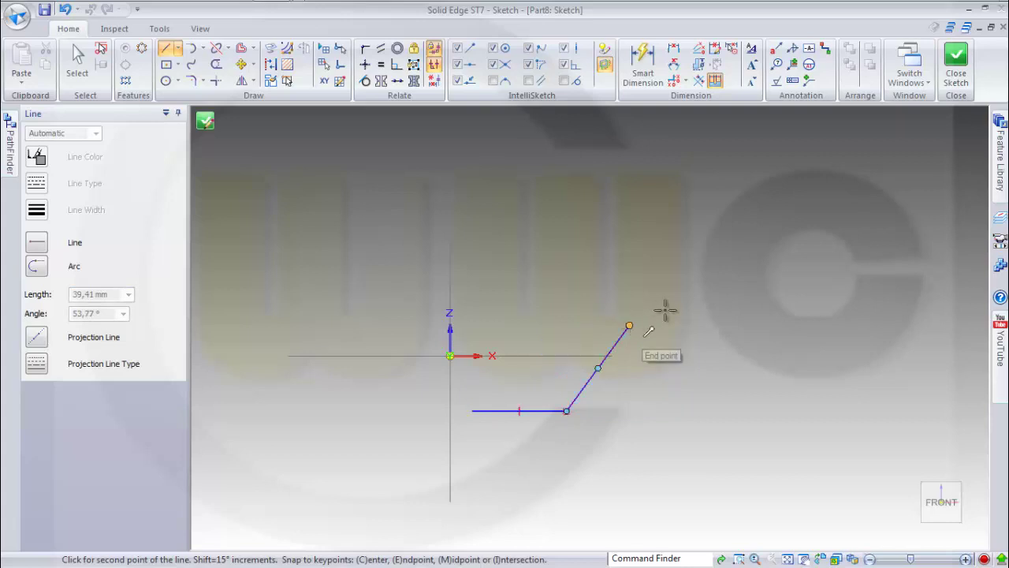
{"action": "left_click", "coordinate": [789, 292]}
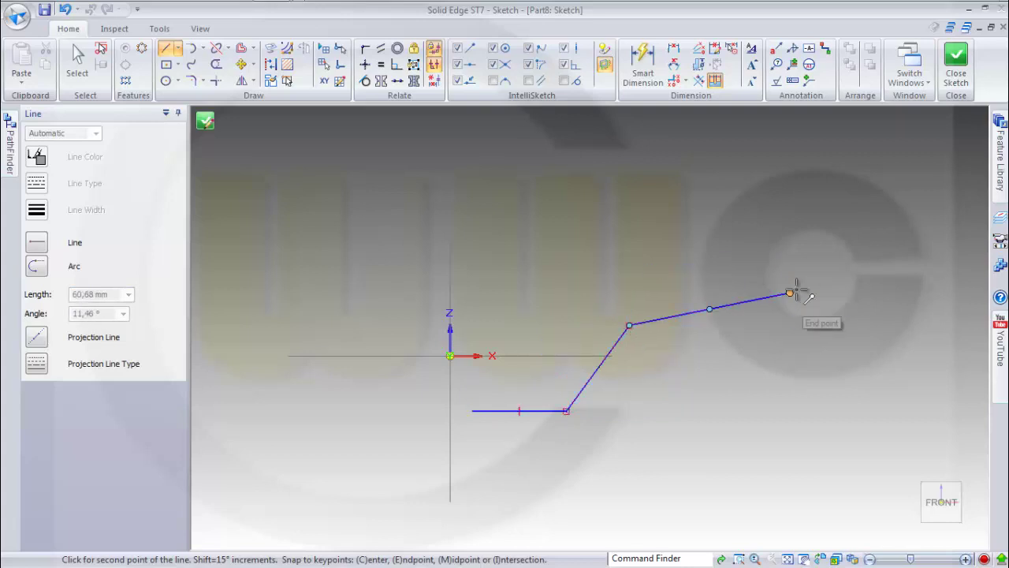
{"action": "left_click", "coordinate": [838, 227]}
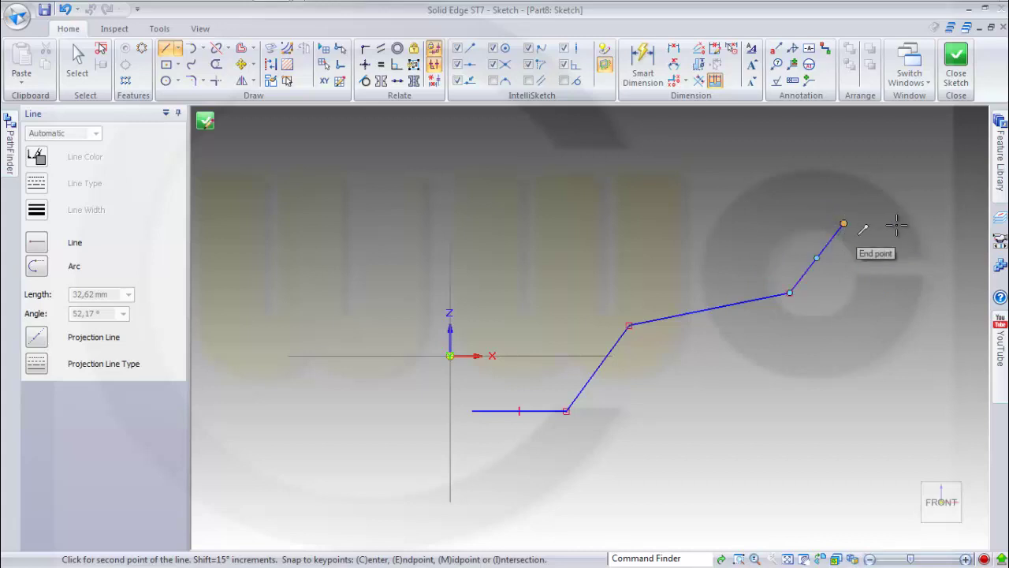
{"action": "left_click", "coordinate": [947, 224]}
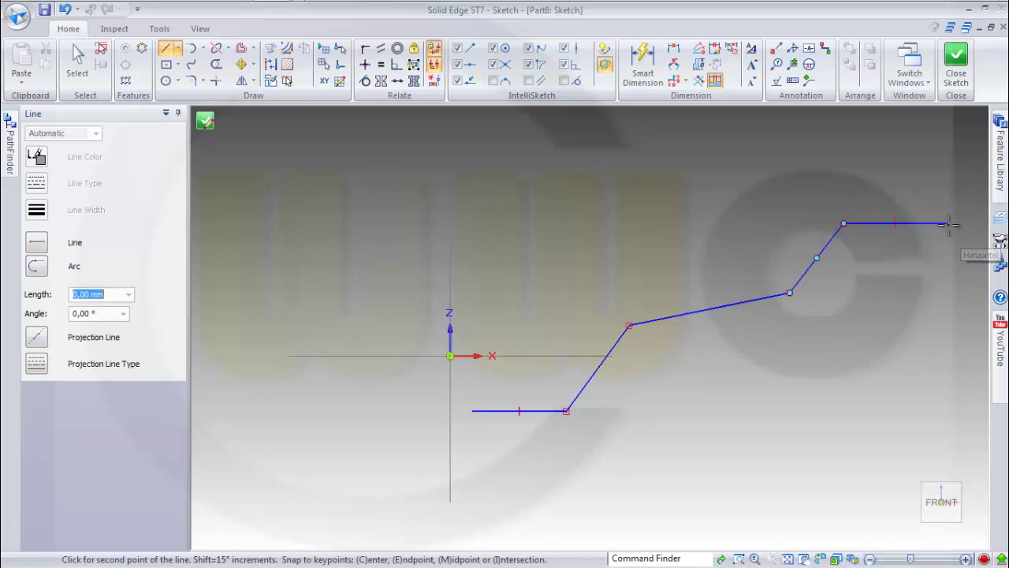
{"action": "right_click", "coordinate": [855, 352]}
{"action": "key", "text": "Escape"}
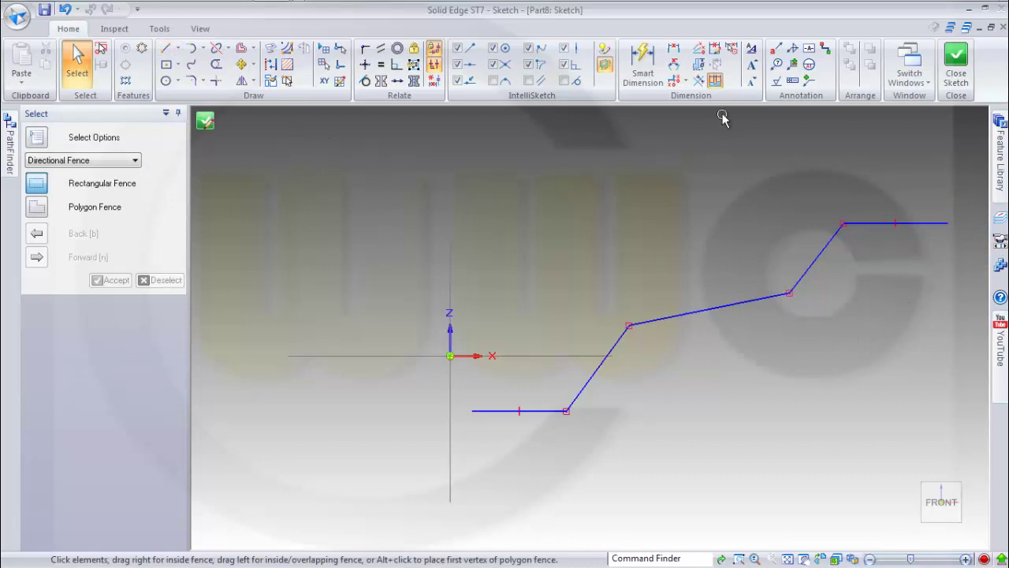
Step: Dimension the angle between the lower horizontal line and the long shallow middle line as 5°
{"action": "left_click", "coordinate": [674, 64]}
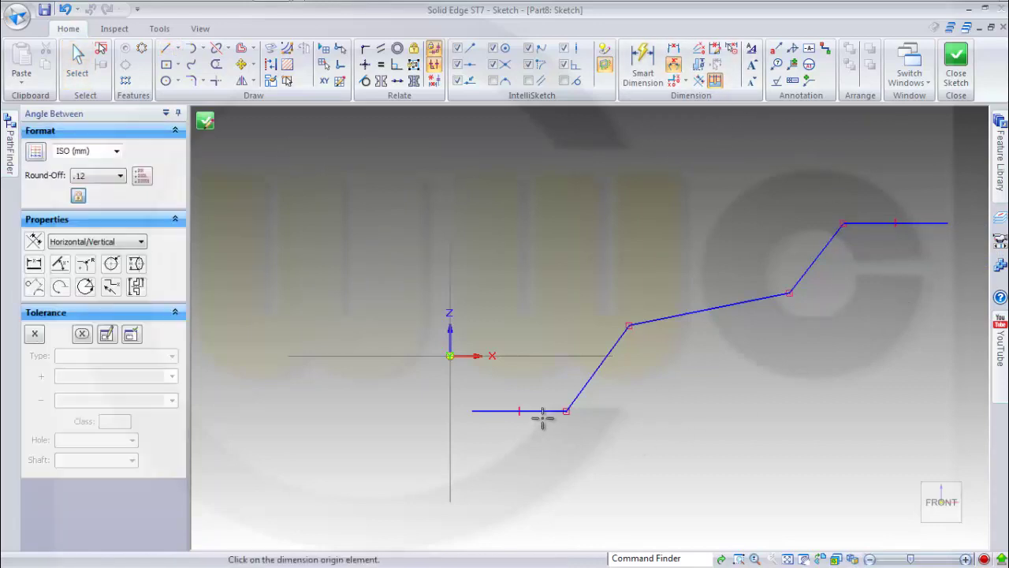
{"action": "left_click", "coordinate": [543, 411]}
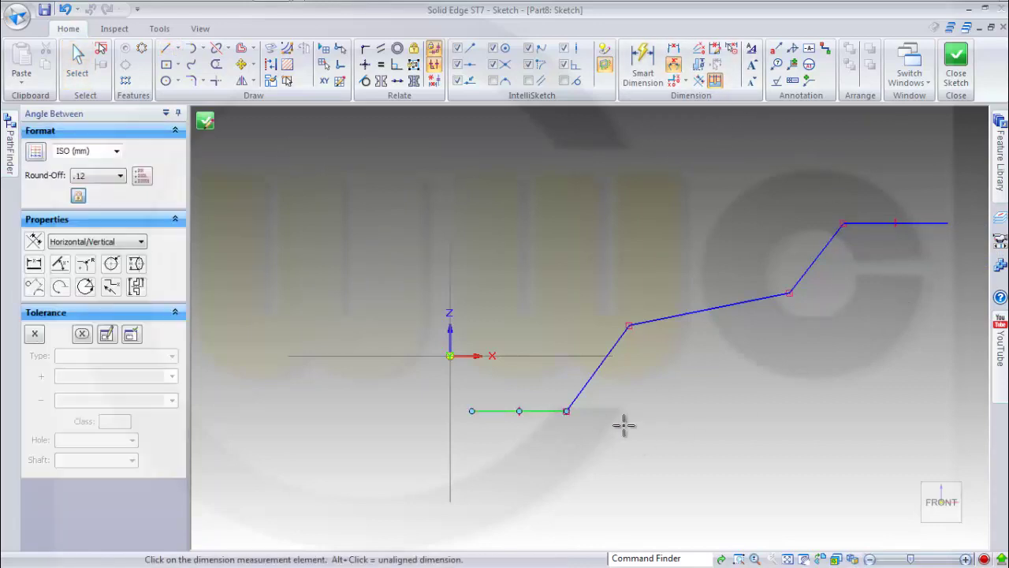
{"action": "left_click", "coordinate": [710, 313]}
{"action": "left_click", "coordinate": [709, 363]}
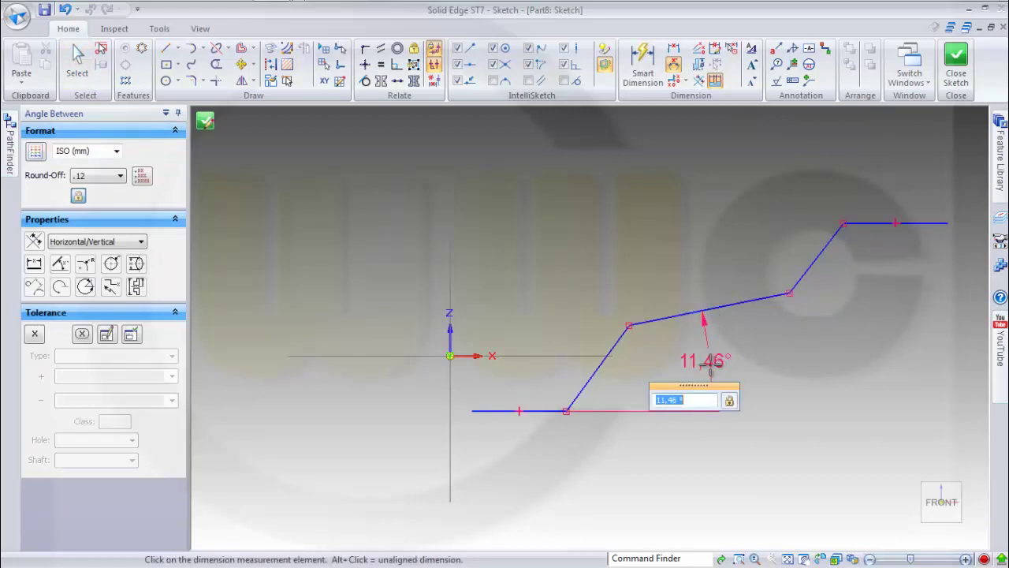
{"action": "type", "text": "5"}
{"action": "key", "text": "Return"}
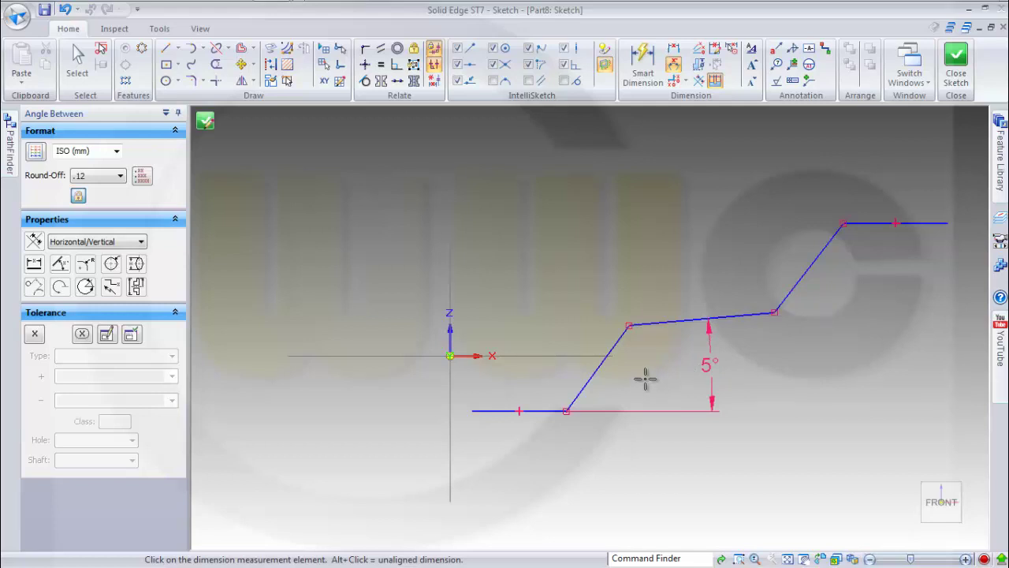
{"action": "key", "text": "Escape"}
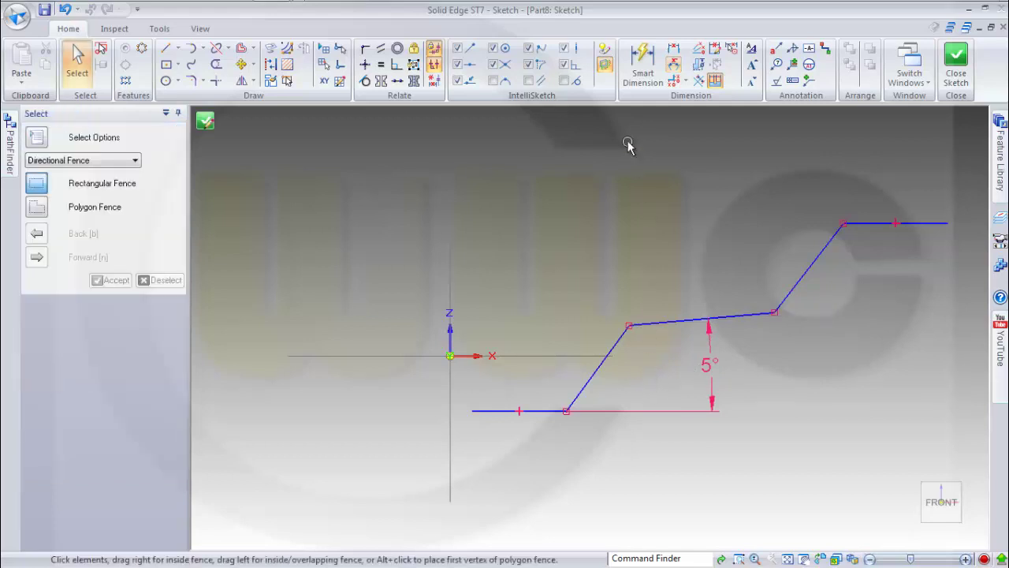
Step: Dimension the angle between the lower steep line and the lower horizontal line as 75°
{"action": "left_click", "coordinate": [674, 63]}
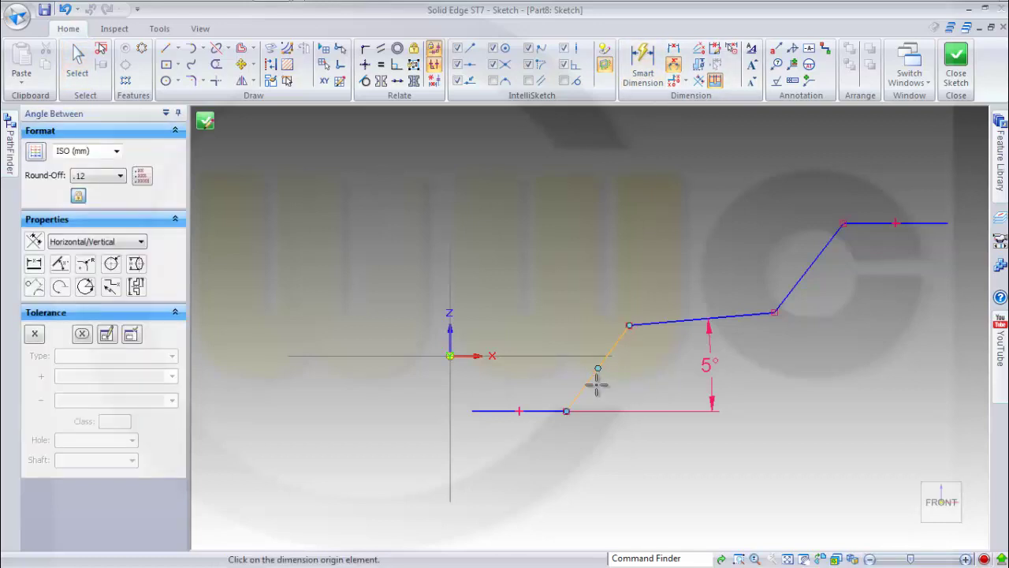
{"action": "left_click", "coordinate": [596, 384]}
{"action": "left_click", "coordinate": [533, 409]}
{"action": "left_click", "coordinate": [640, 386]}
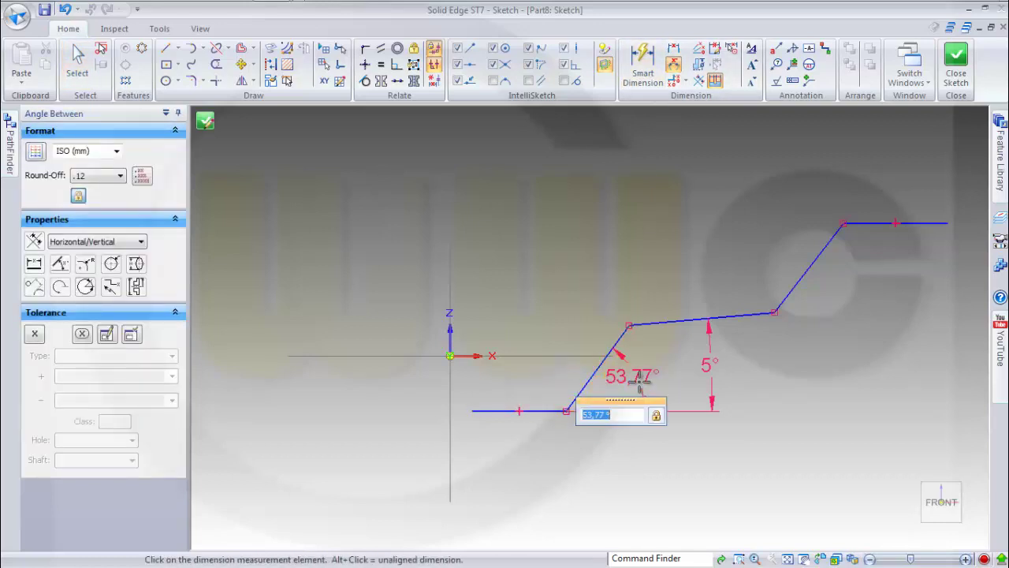
{"action": "type", "text": "75"}
{"action": "key", "text": "Return"}
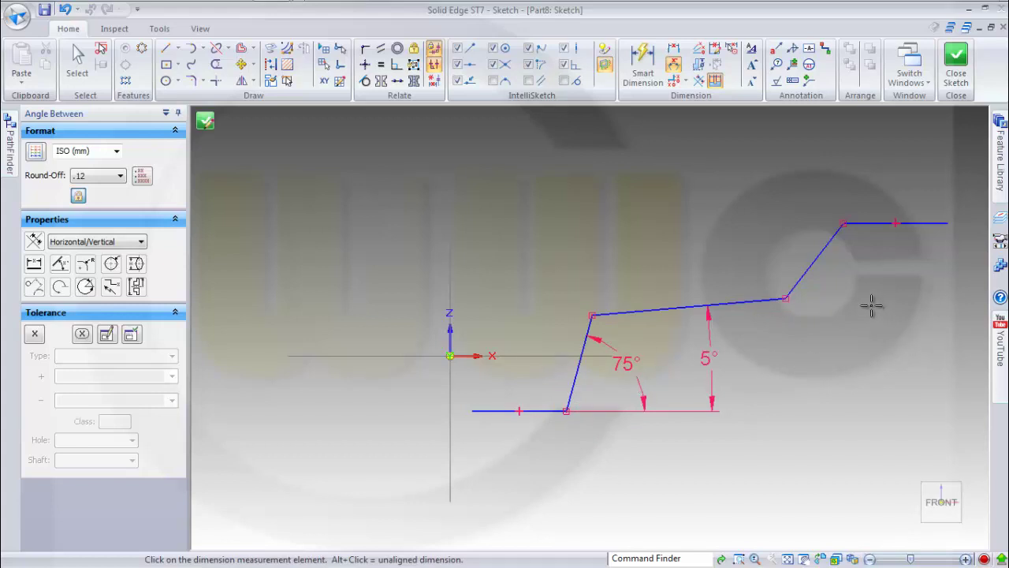
{"action": "key", "text": "Escape"}
Step: Dimension the angle between the upper steep line and the lower horizontal line as 75°
{"action": "left_click", "coordinate": [673, 64]}
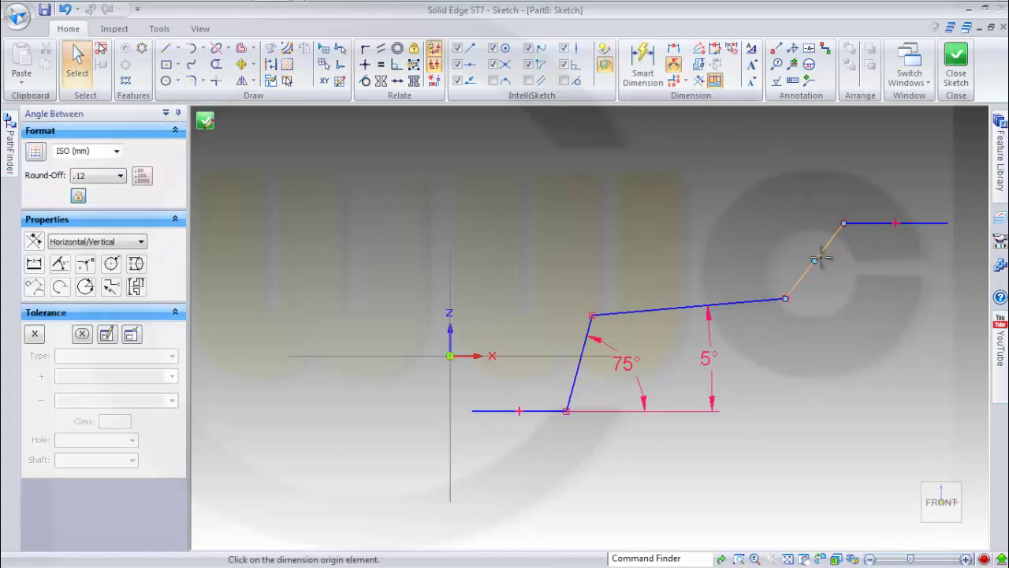
{"action": "left_click", "coordinate": [821, 257]}
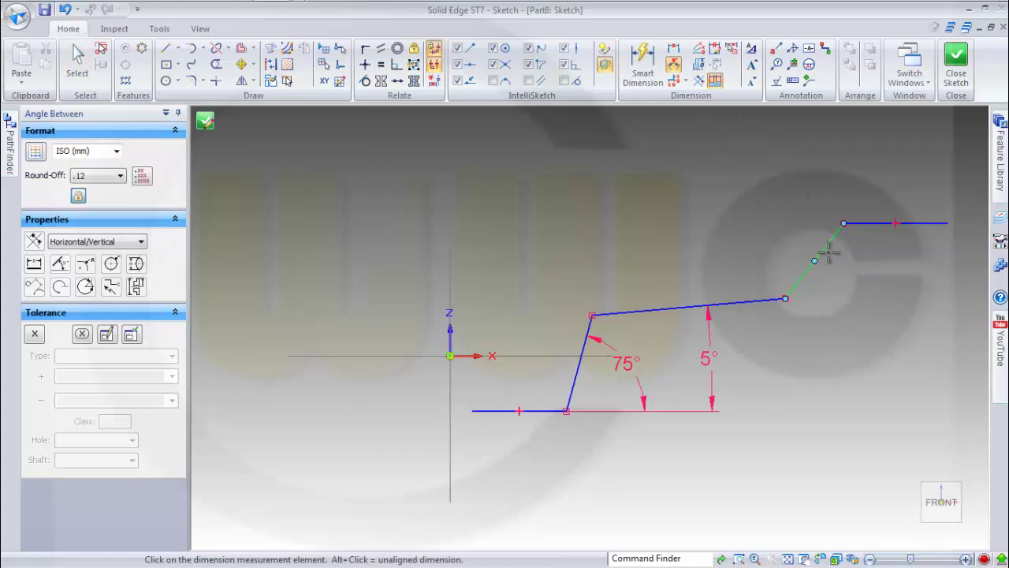
{"action": "left_click", "coordinate": [540, 410]}
{"action": "left_click", "coordinate": [871, 325]}
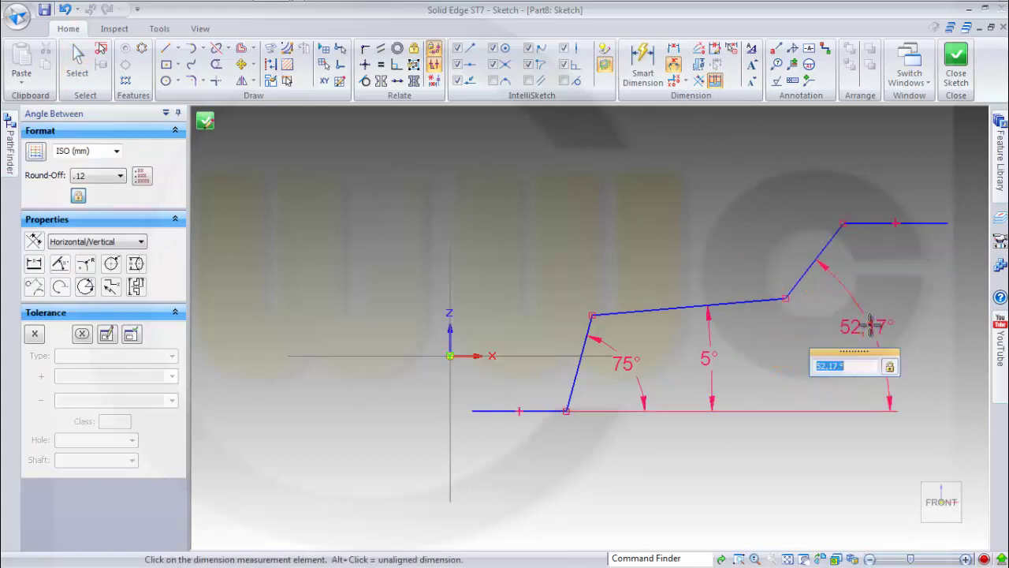
{"action": "type", "text": "75"}
{"action": "key", "text": "Return"}
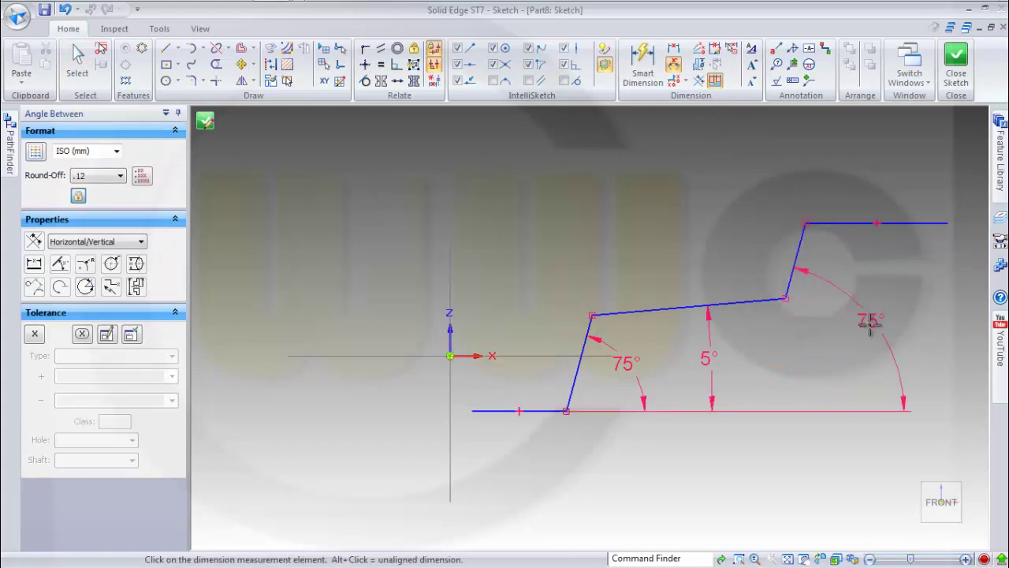
Step: Dimension the vertical height of the lower steep line as 33,5 mm
{"action": "left_click", "coordinate": [643, 63]}
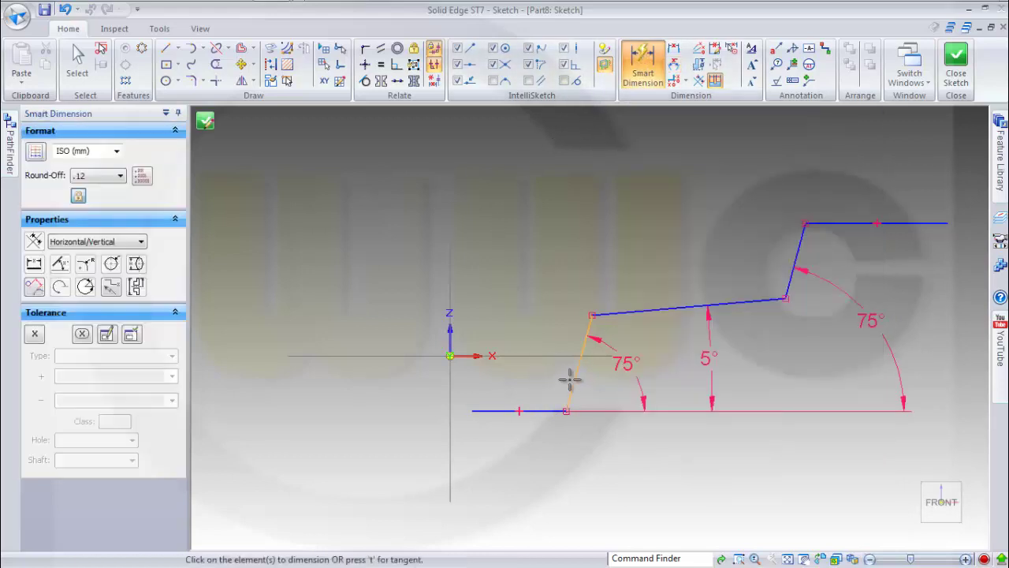
{"action": "left_click", "coordinate": [569, 379]}
{"action": "left_click", "coordinate": [394, 362]}
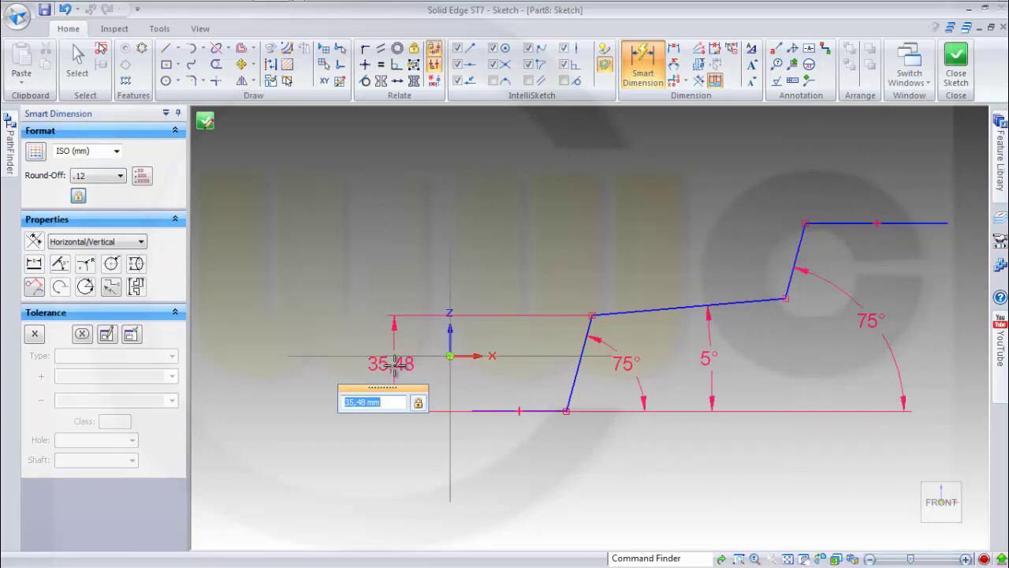
{"action": "type", "text": "33,5"}
{"action": "key", "text": "Return"}
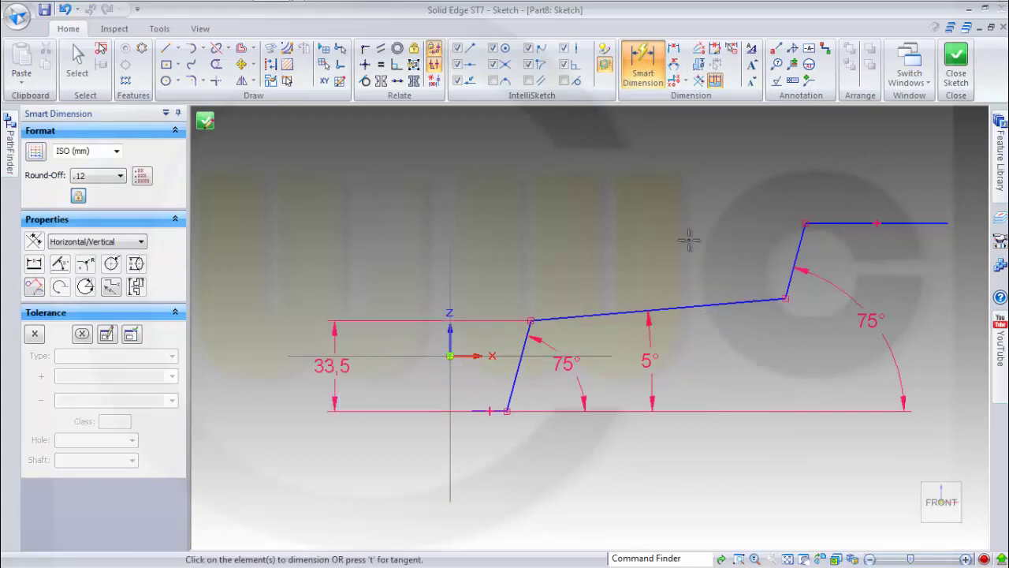
Step: Align the free end of the lower horizontal line vertically with the origin using a Horizontal/Vertical relation
{"action": "left_click", "coordinate": [364, 64]}
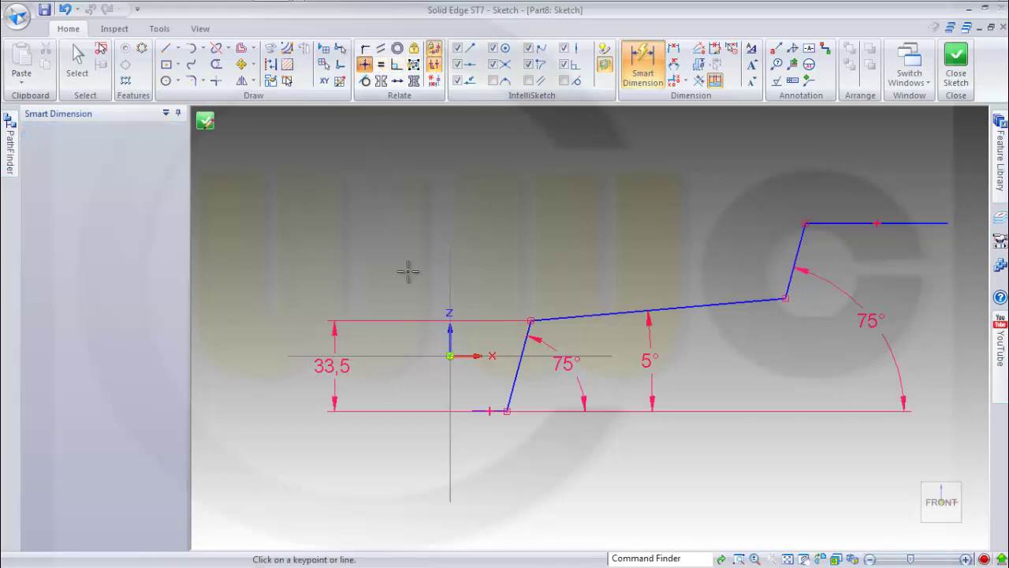
{"action": "left_click", "coordinate": [472, 410]}
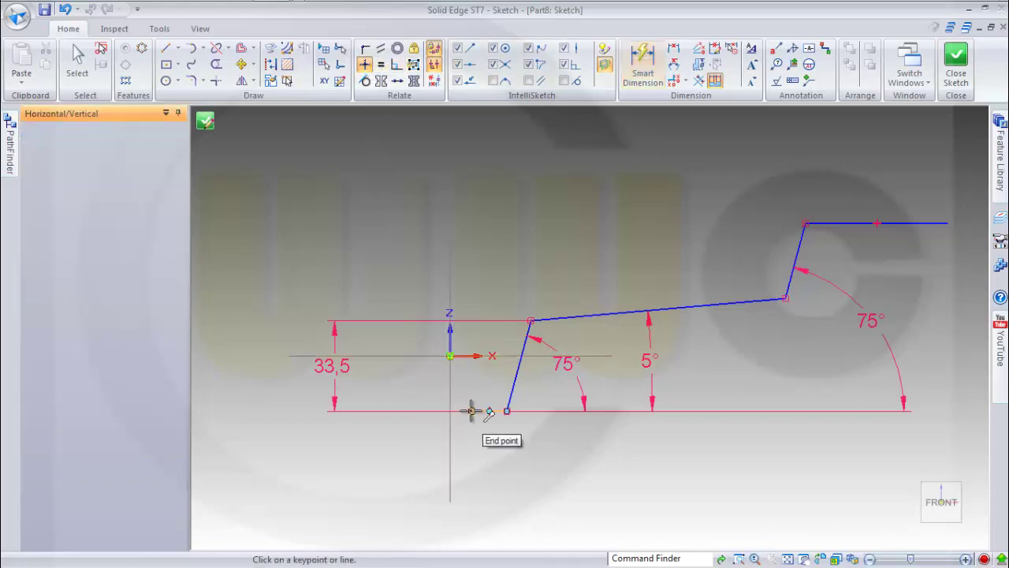
{"action": "left_click", "coordinate": [450, 355]}
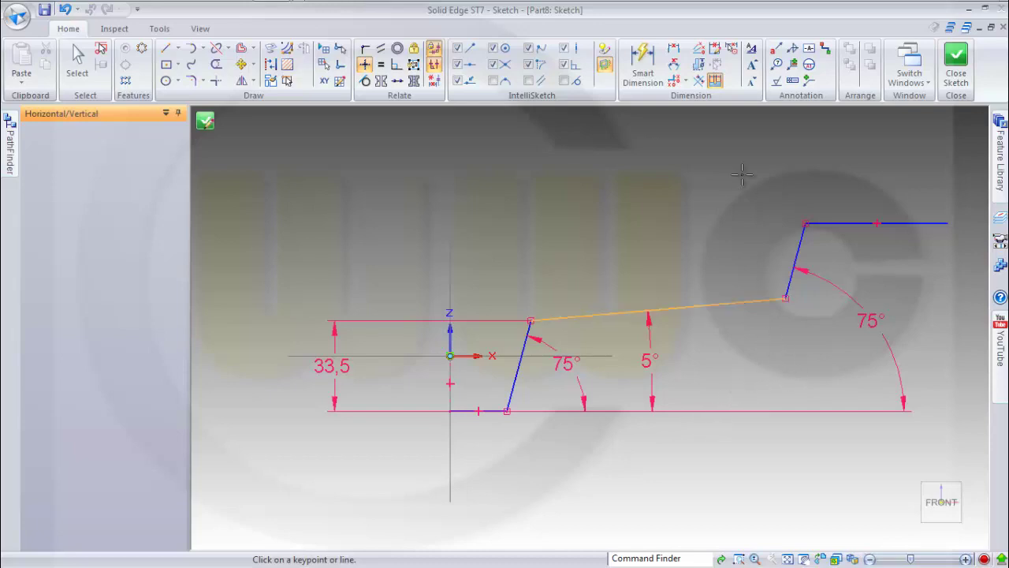
Step: Dimension the vertical height of the upper steep line as 33,5 mm
{"action": "left_click", "coordinate": [642, 64]}
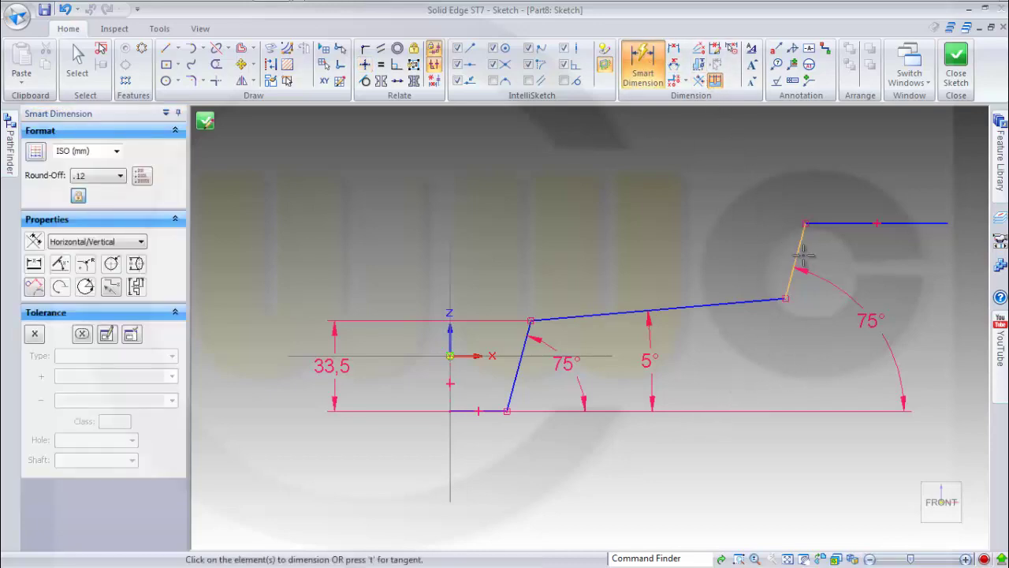
{"action": "left_click", "coordinate": [798, 254]}
{"action": "left_click", "coordinate": [837, 260]}
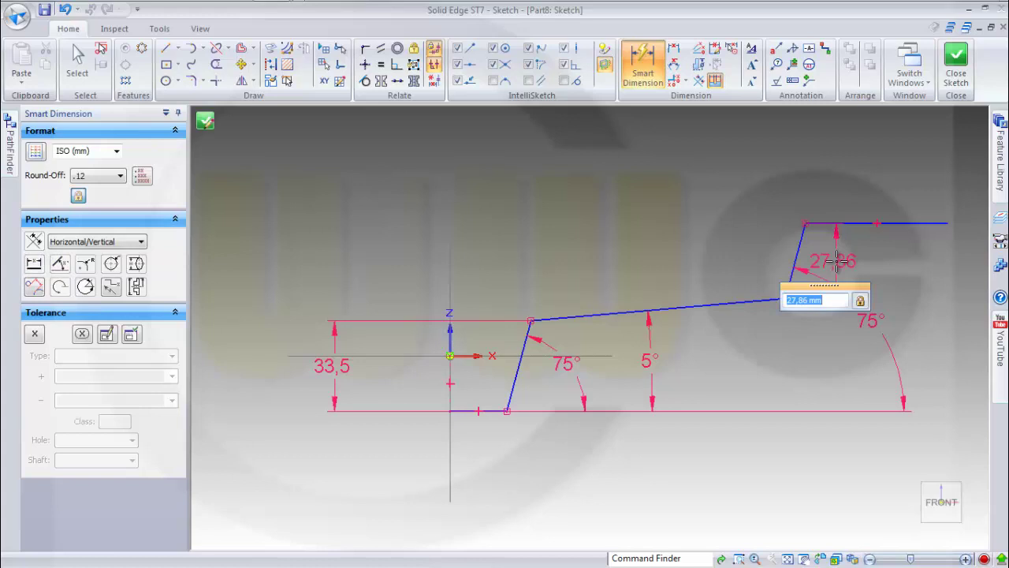
{"action": "type", "text": "33,5"}
{"action": "key", "text": "Return"}
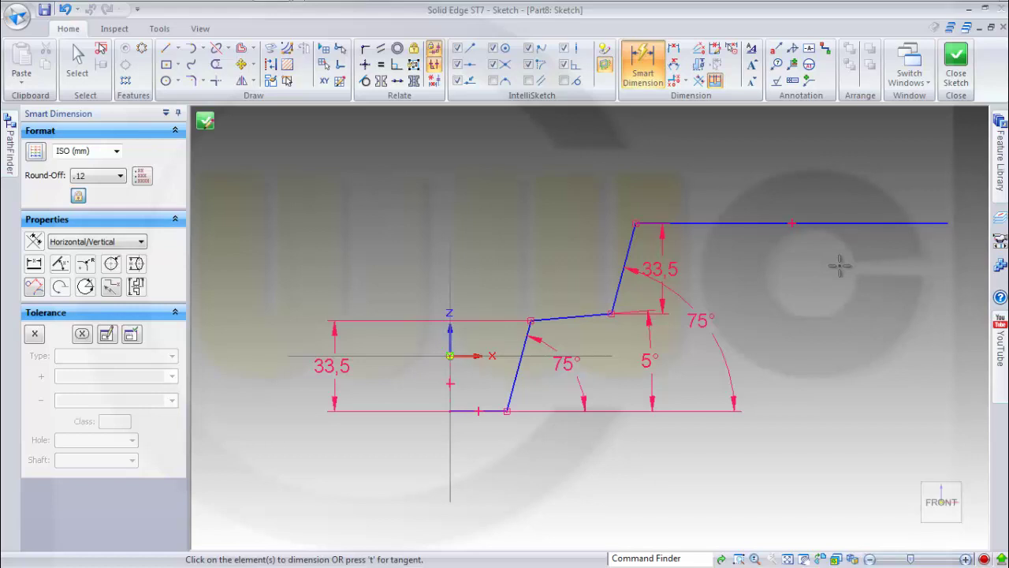
Step: Dimension the overall horizontal distance between the profile's two free ends as 287,5 mm
{"action": "left_click", "coordinate": [948, 223]}
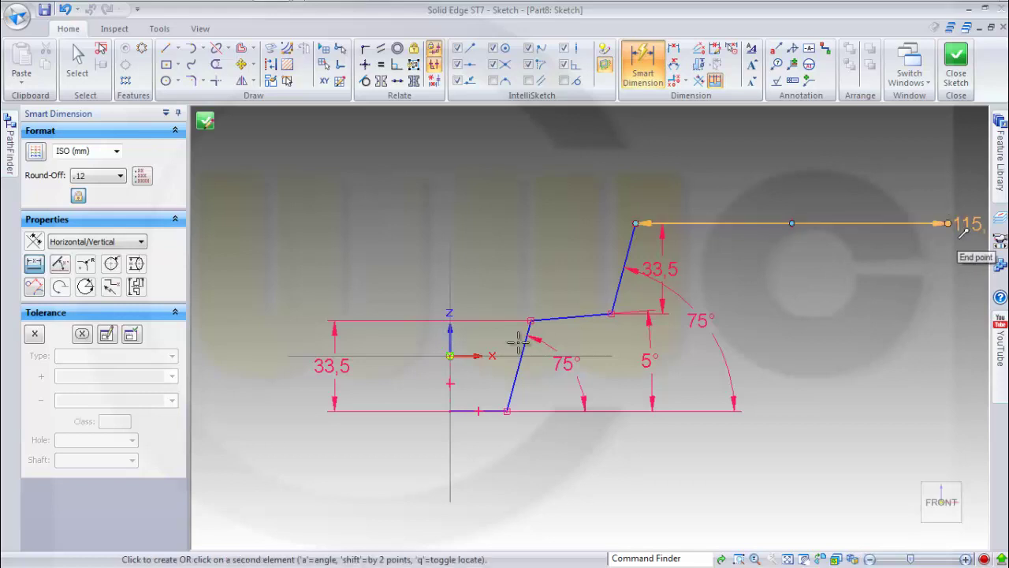
{"action": "left_click", "coordinate": [453, 411]}
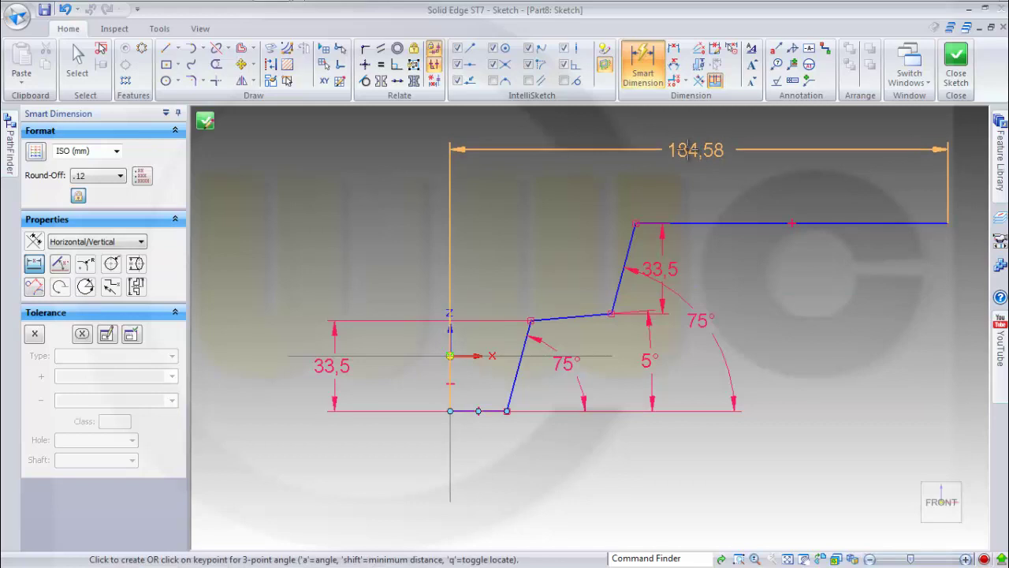
{"action": "left_click", "coordinate": [688, 148]}
{"action": "type", "text": "2"}
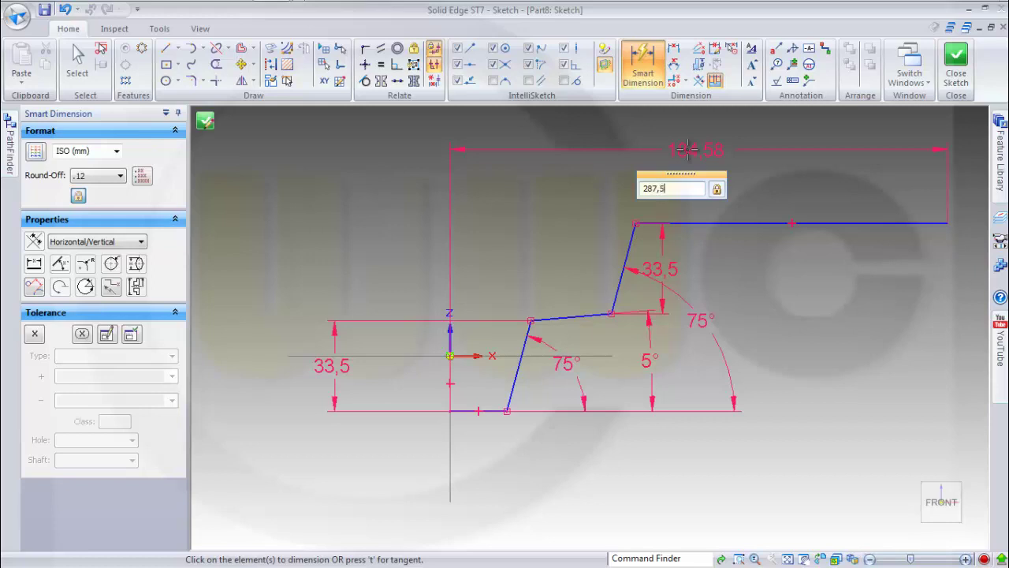
{"action": "type", "text": "87,5"}
{"action": "key", "text": "Return"}
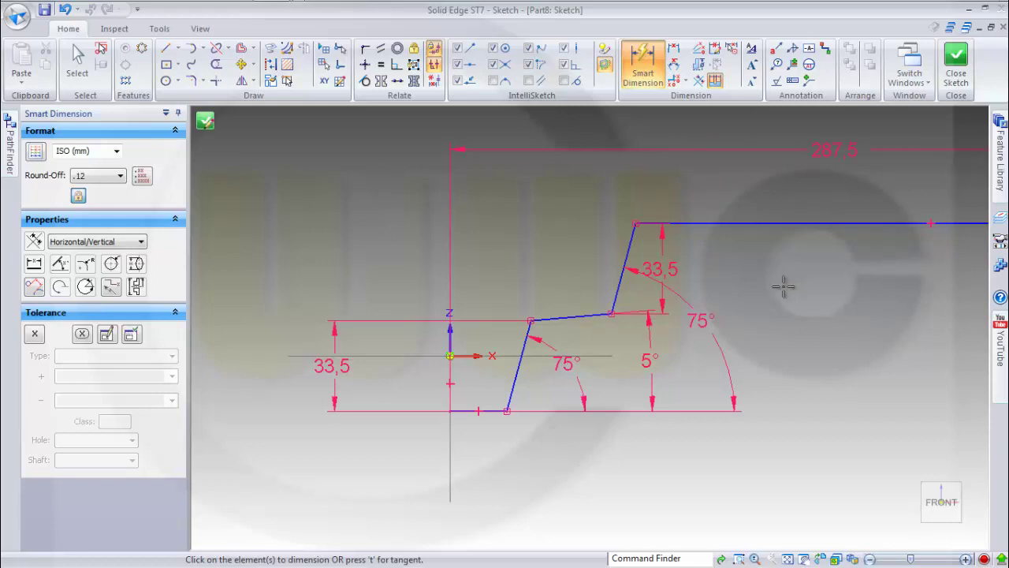
Step: Place a sketch point on the lower steep line, slightly below its midpoint
{"action": "scroll", "coordinate": [782, 287], "scroll_direction": "down", "scroll_amount": 1}
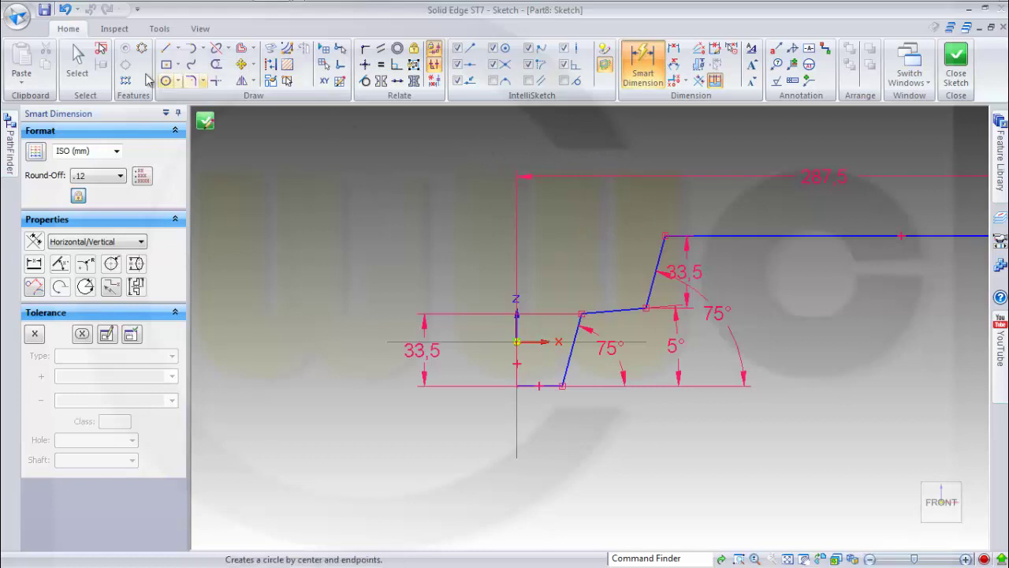
{"action": "left_click", "coordinate": [178, 51]}
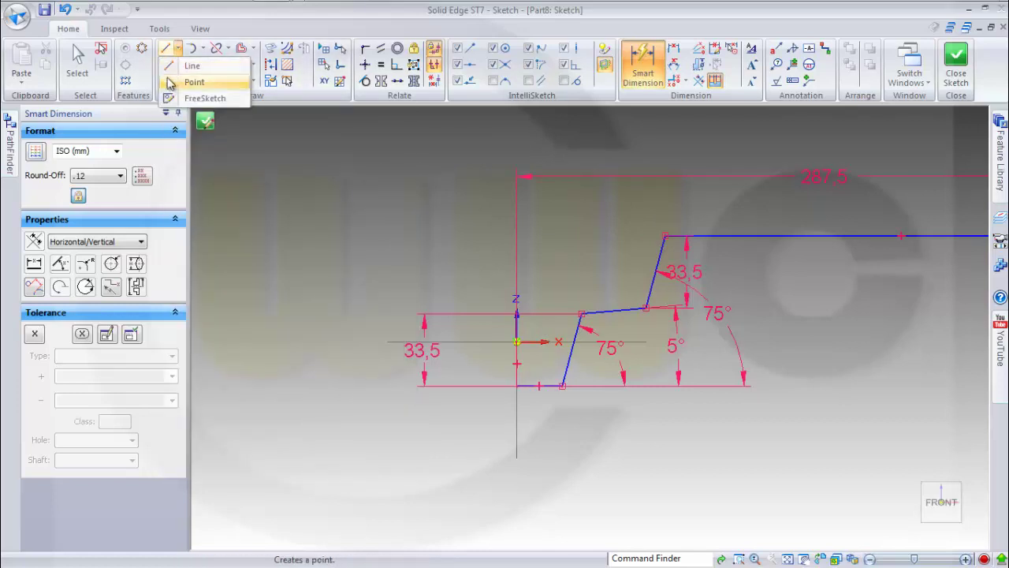
{"action": "left_click", "coordinate": [192, 82]}
{"action": "scroll", "coordinate": [604, 375], "scroll_direction": "up", "scroll_amount": 2}
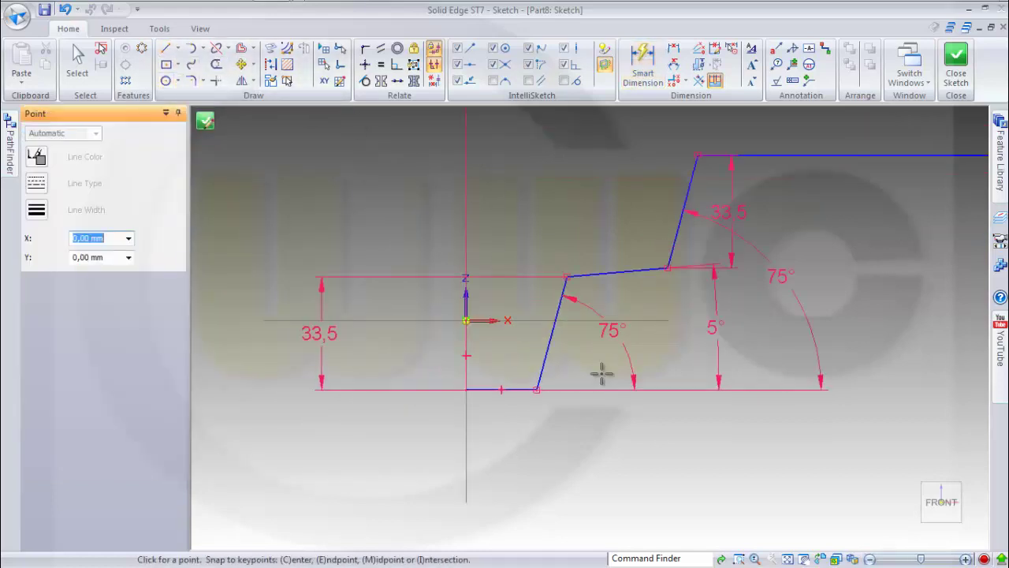
{"action": "scroll", "coordinate": [562, 339], "scroll_direction": "up", "scroll_amount": 2}
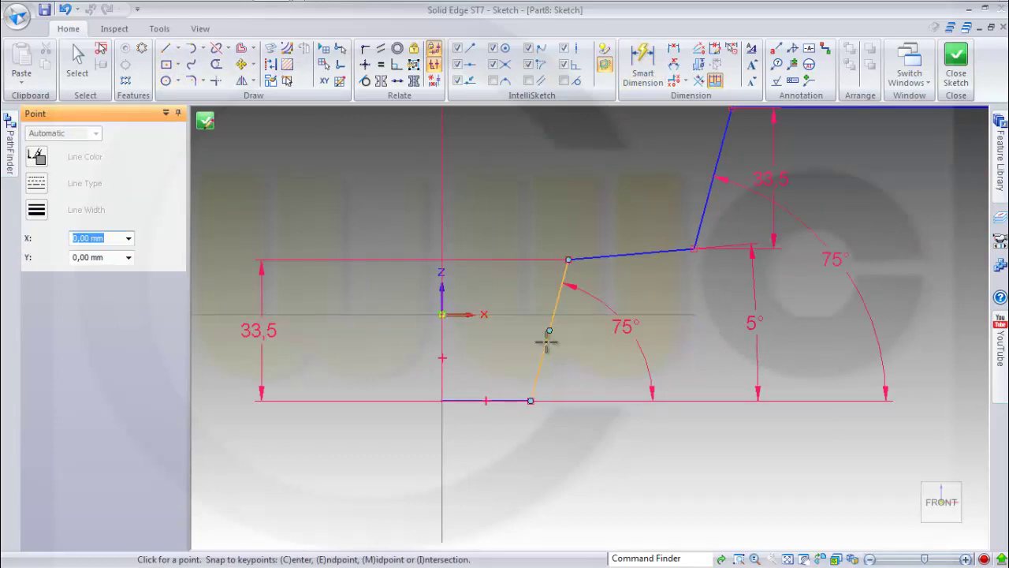
{"action": "left_click", "coordinate": [547, 341]}
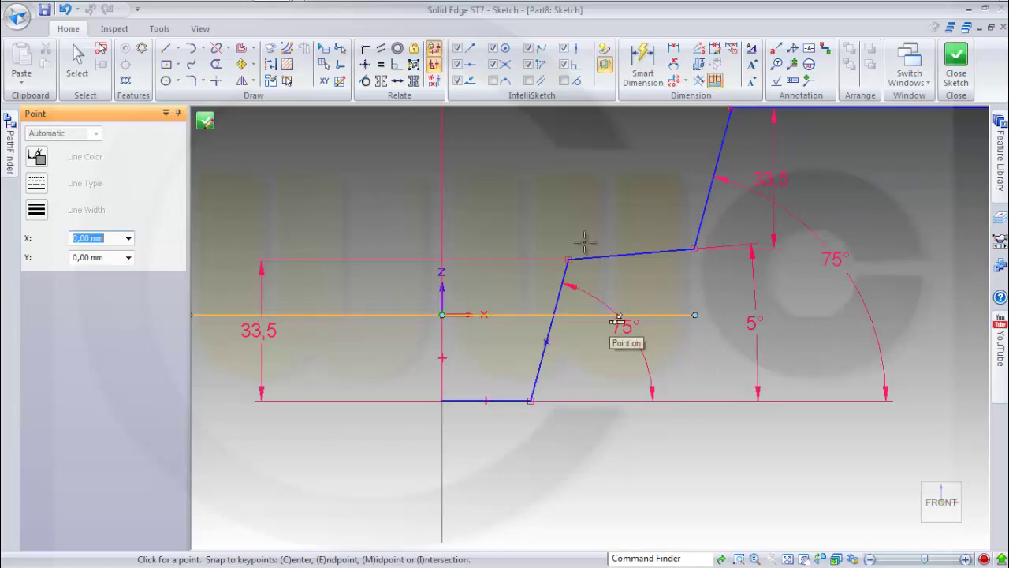
{"action": "key", "text": "Escape"}
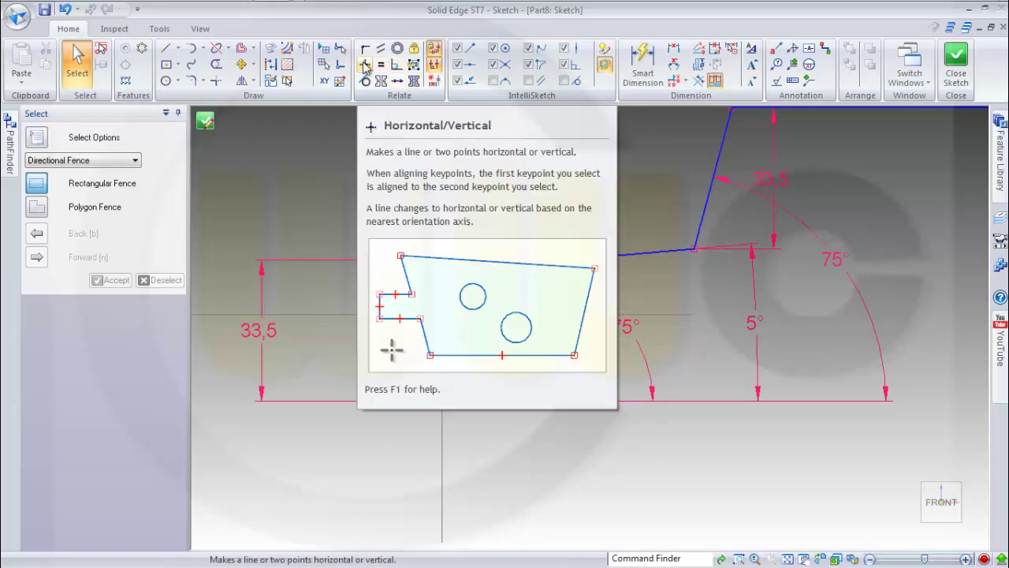
Step: Constrain the point on the lower steep line to the sketch's horizontal X axis with a Connect relation
{"action": "left_click", "coordinate": [364, 63]}
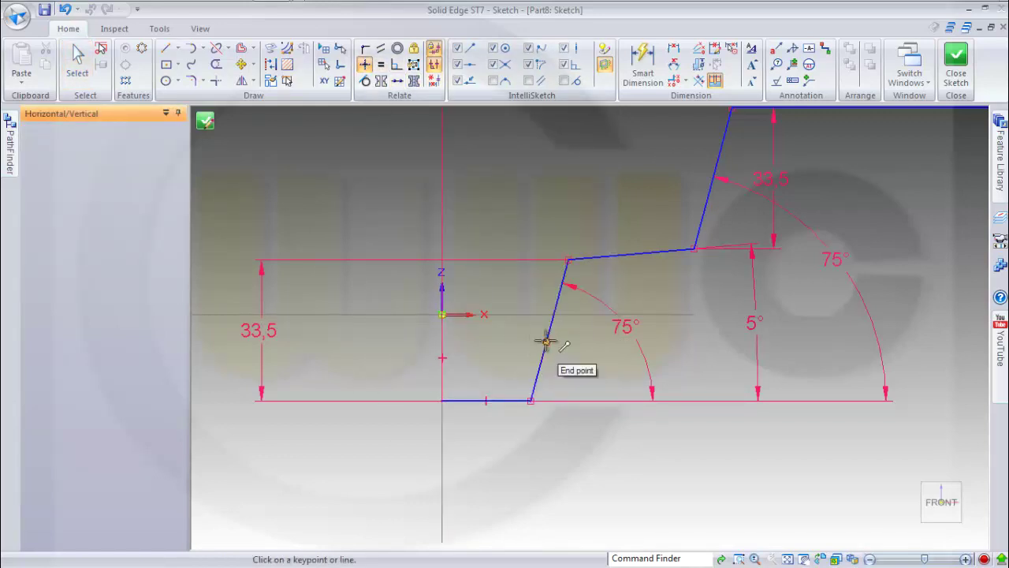
{"action": "left_click", "coordinate": [365, 48]}
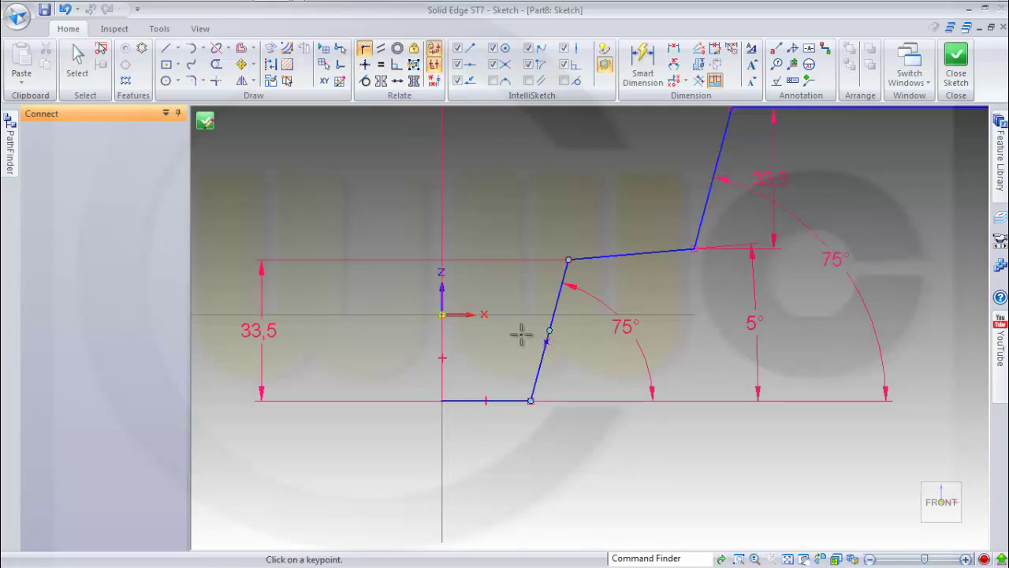
{"action": "left_click", "coordinate": [545, 342]}
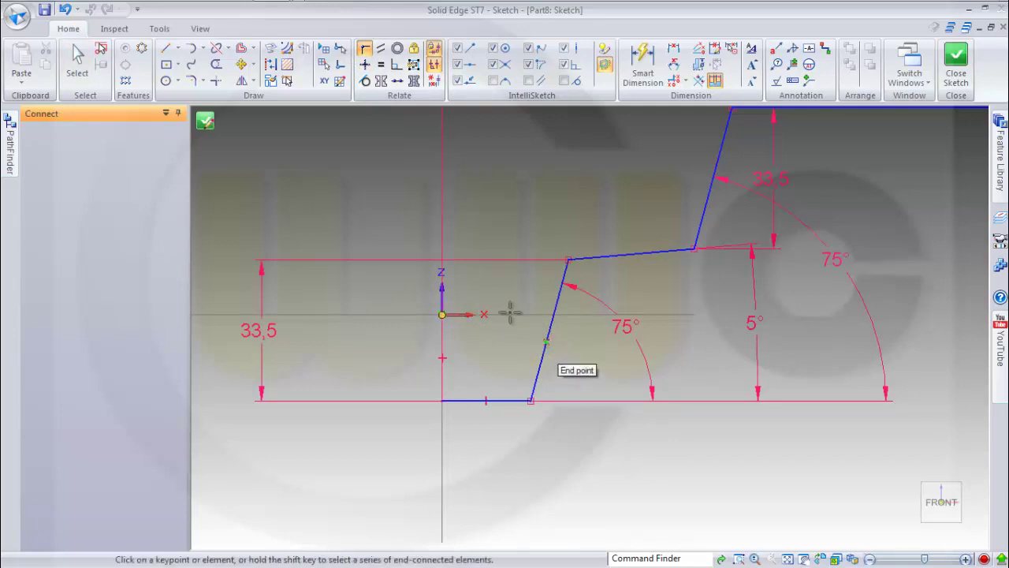
{"action": "left_click", "coordinate": [472, 315]}
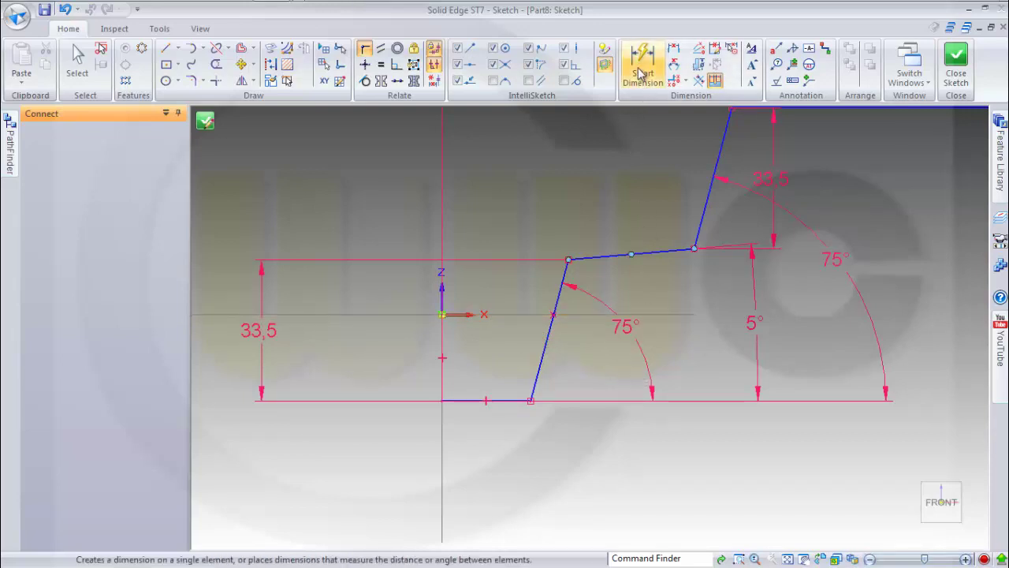
Step: Dimension the horizontal distance from the origin to the point on the lower steep line as 17,5 mm
{"action": "left_click", "coordinate": [642, 59]}
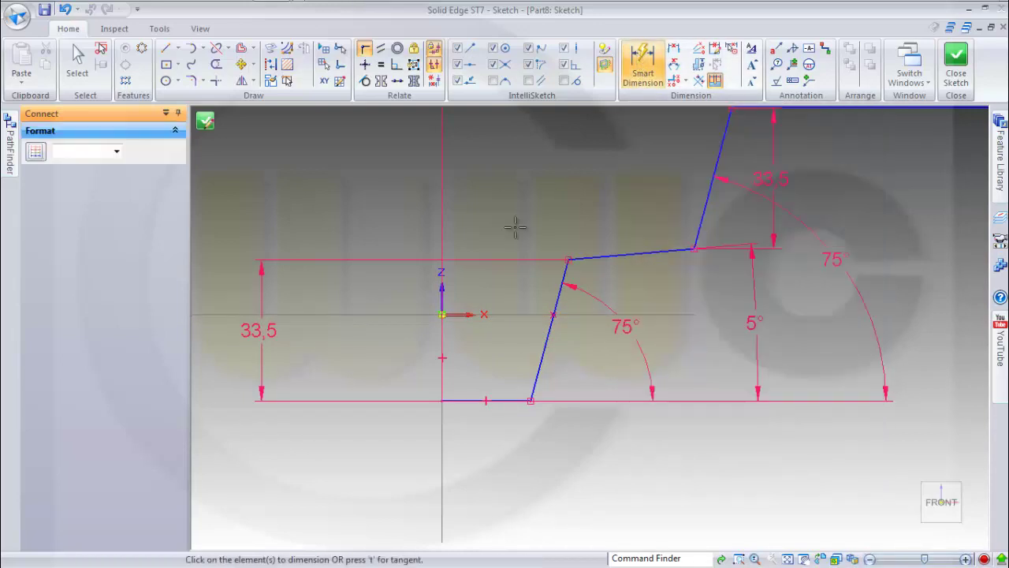
{"action": "left_click", "coordinate": [443, 314]}
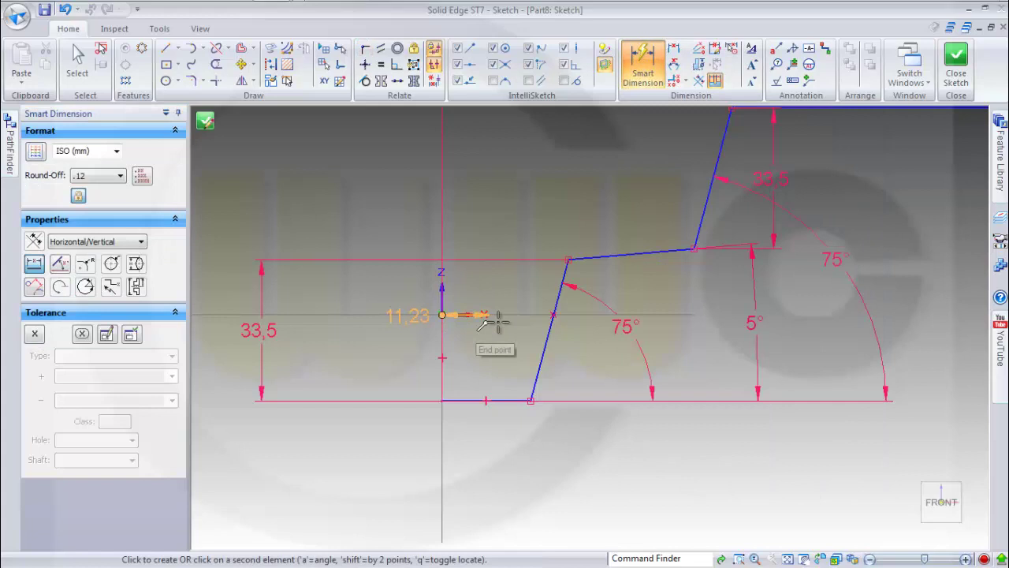
{"action": "left_click", "coordinate": [554, 315]}
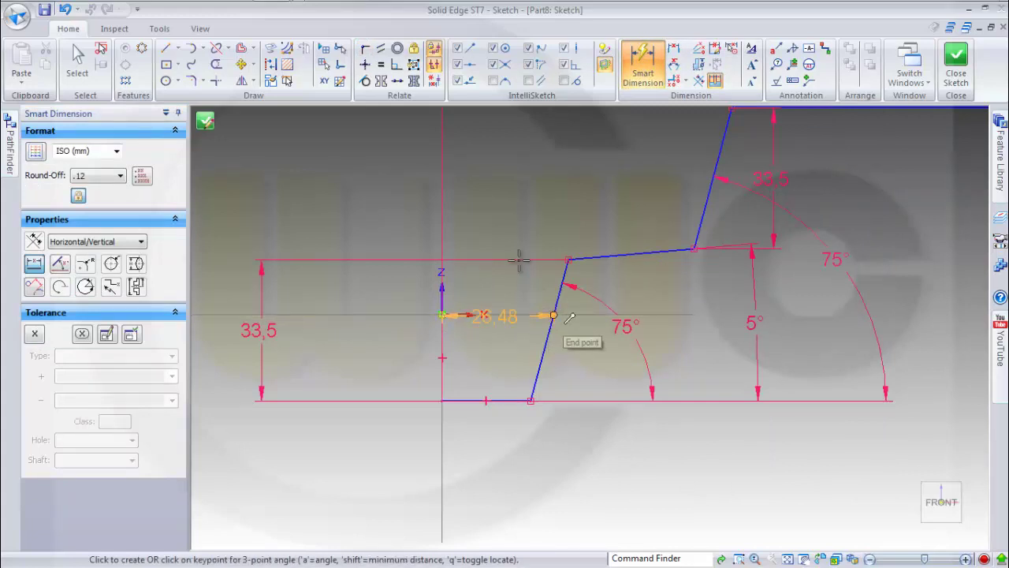
{"action": "left_click", "coordinate": [513, 224]}
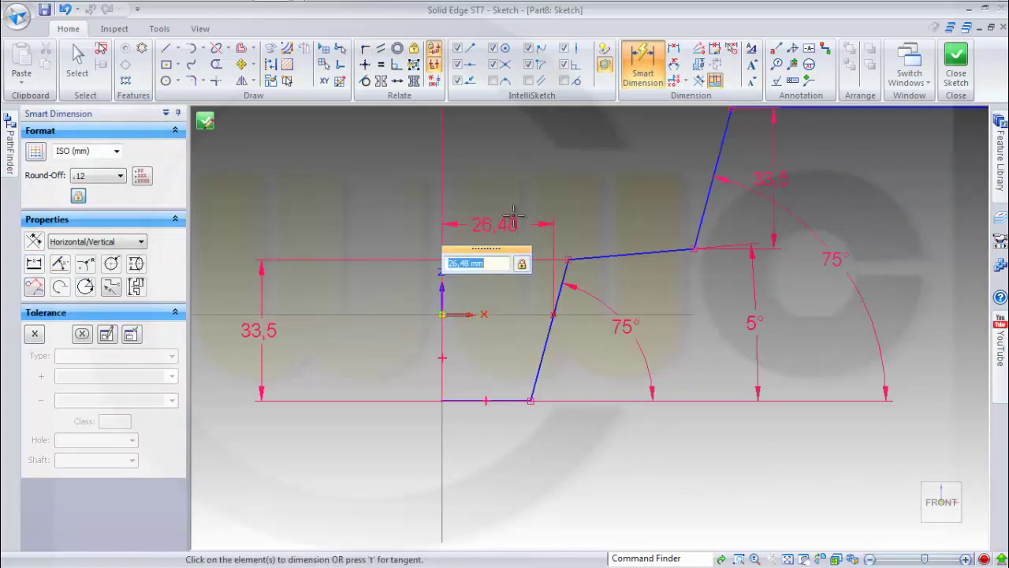
{"action": "type", "text": "17,5"}
{"action": "key", "text": "Return"}
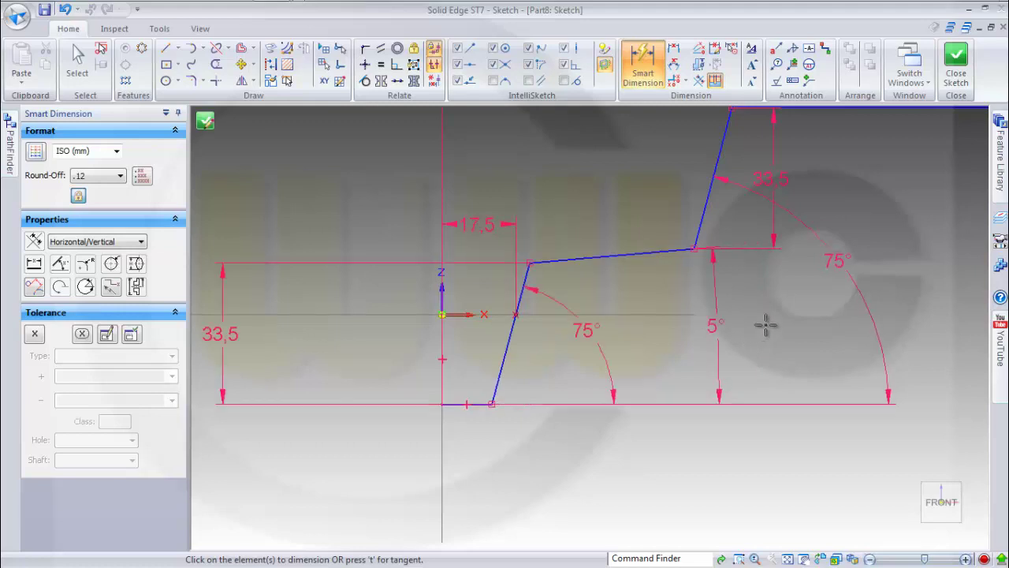
Step: Dimension the length of the profile's upper horizontal line as 20 mm
{"action": "scroll", "coordinate": [788, 300], "scroll_direction": "down", "scroll_amount": 2}
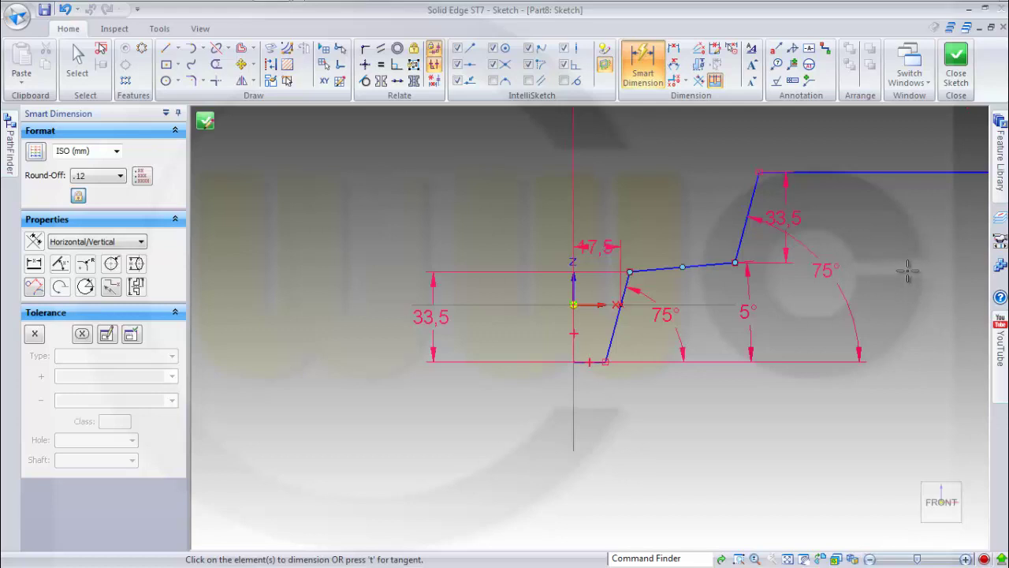
{"action": "mouse_move", "coordinate": [906, 270]}
{"action": "middle_mouse_down", "text": "shift"}
{"action": "mouse_move", "coordinate": [607, 321]}
{"action": "mouse_move", "coordinate": [488, 321]}
{"action": "middle_mouse_up", "text": "shift"}
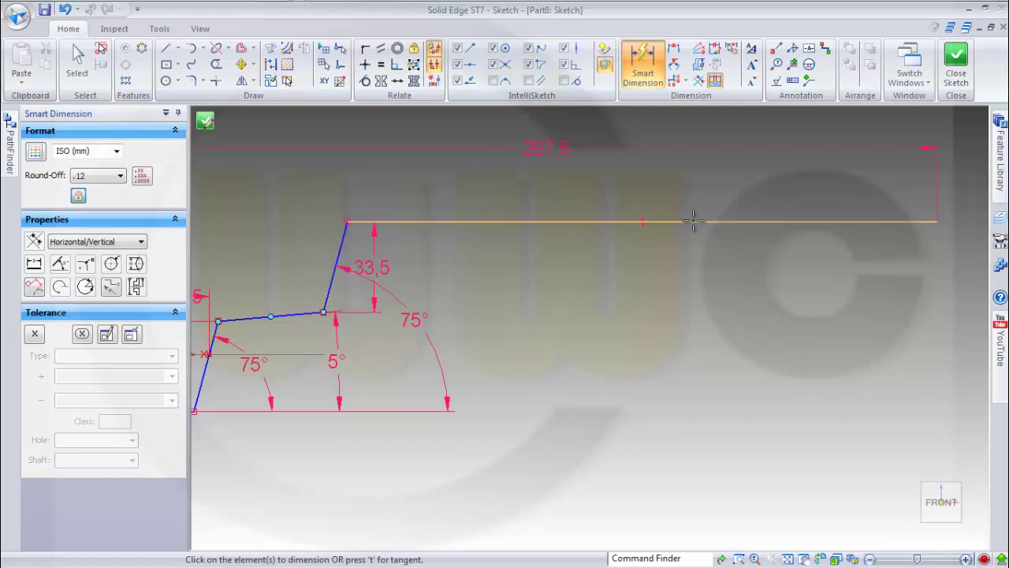
{"action": "left_click", "coordinate": [695, 220]}
{"action": "left_click", "coordinate": [702, 195]}
{"action": "type", "text": "220"}
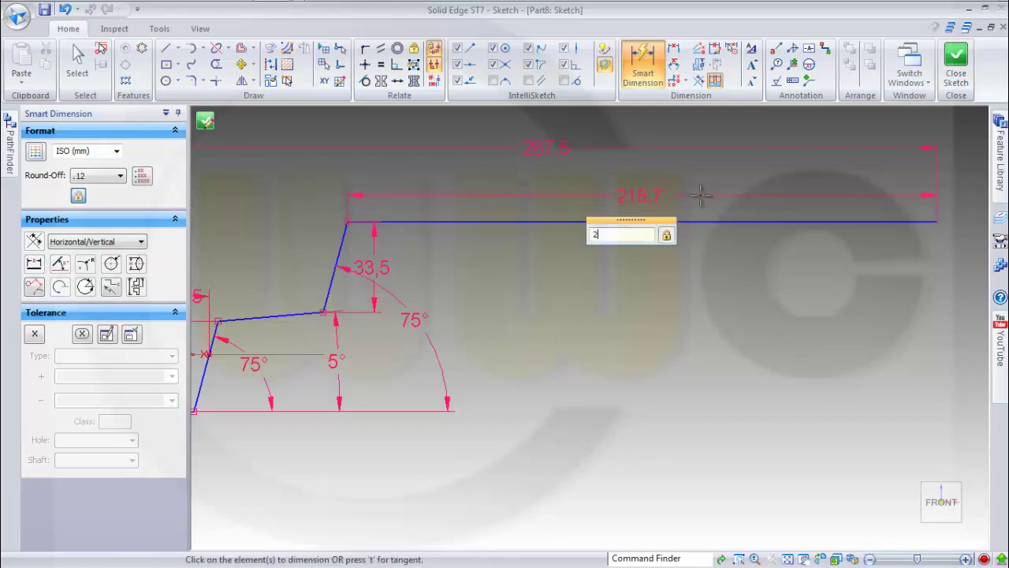
{"action": "key", "text": "Return"}
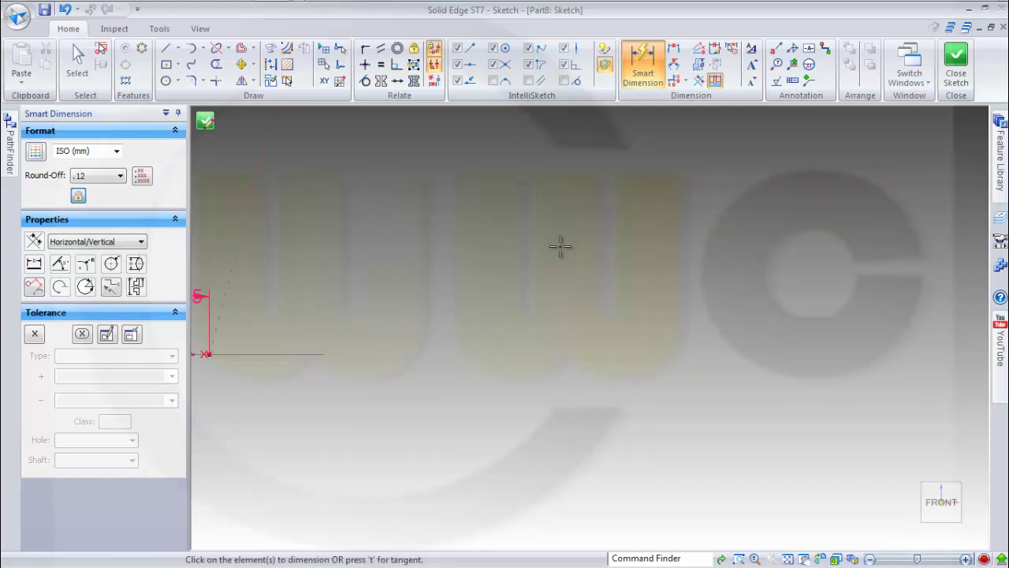
Step: Fit the sketch in view, select the whole displaced profile with its dimensions, and move it down towards the origin
{"action": "key", "text": "ctrl+f"}
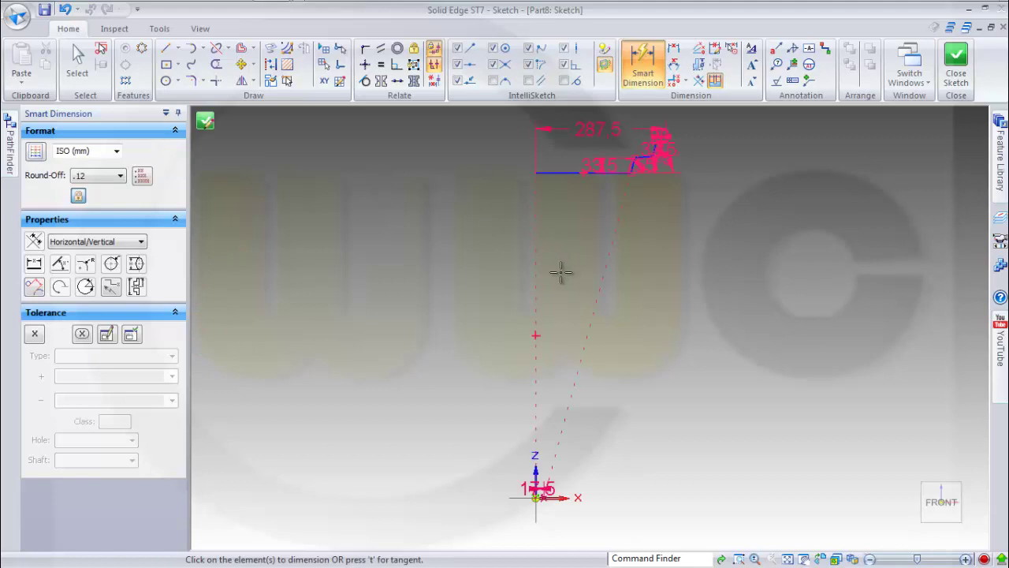
{"action": "scroll", "coordinate": [561, 272], "scroll_direction": "down", "scroll_amount": 2}
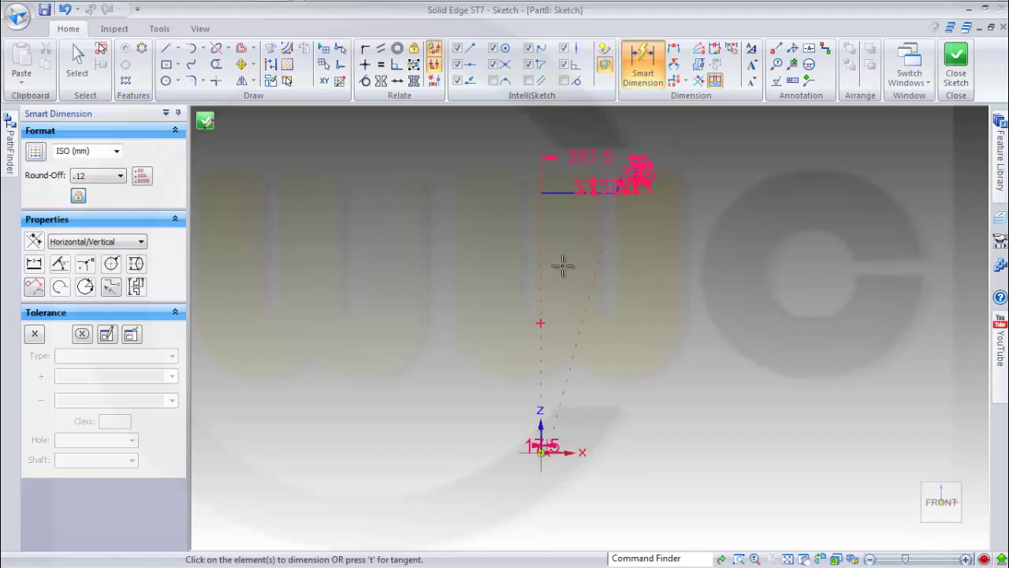
{"action": "scroll", "coordinate": [562, 265], "scroll_direction": "down", "scroll_amount": 1}
{"action": "scroll", "coordinate": [562, 266], "scroll_direction": "up", "scroll_amount": 3}
{"action": "scroll", "coordinate": [562, 266], "scroll_direction": "down", "scroll_amount": 2}
{"action": "key", "text": "Escape"}
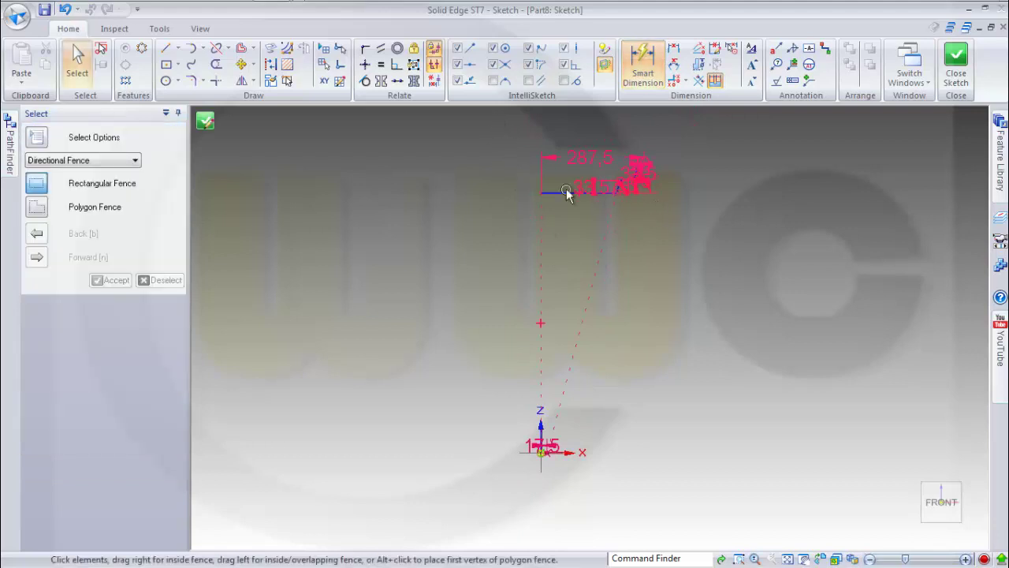
{"action": "left_click_drag", "start_coordinate": [497, 136], "coordinate": [699, 226]}
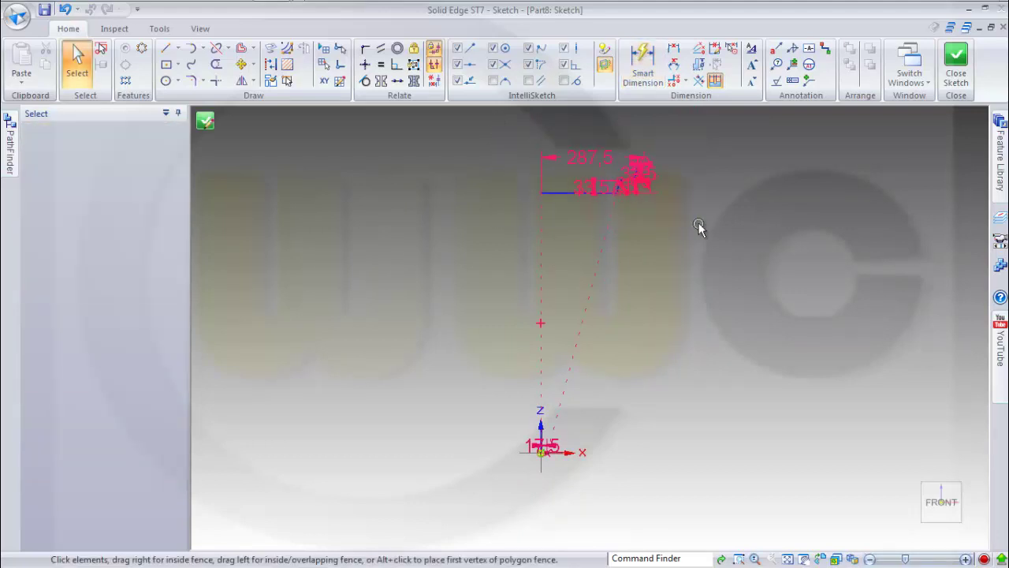
{"action": "left_click_drag", "start_coordinate": [628, 191], "coordinate": [591, 433]}
Step: Move the selected profile up until its lower horizontal line sits just below the origin, and clear the selection
{"action": "scroll", "coordinate": [716, 443], "scroll_direction": "up", "scroll_amount": 4}
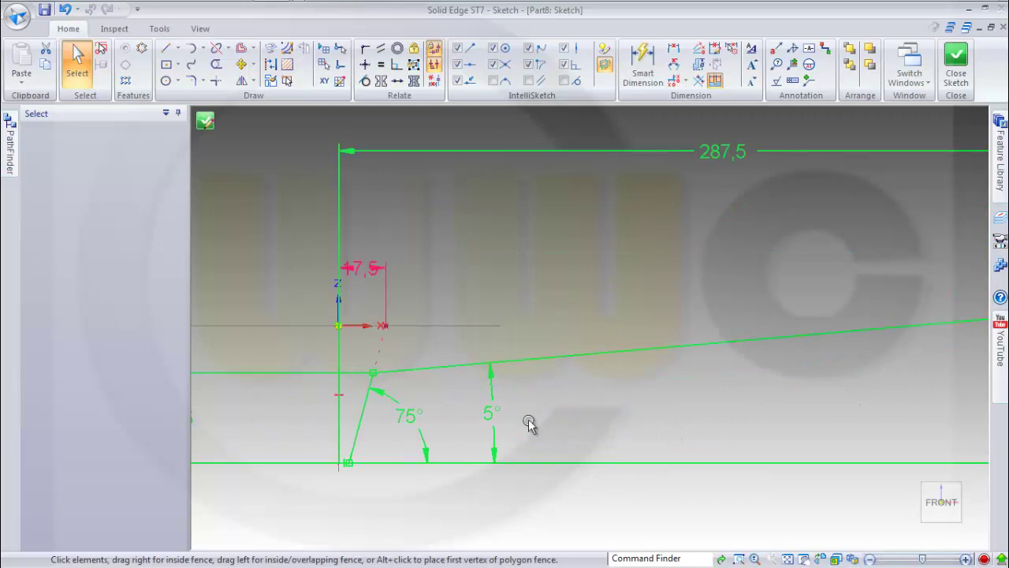
{"action": "scroll", "coordinate": [528, 424], "scroll_direction": "down", "scroll_amount": 2}
{"action": "scroll", "coordinate": [461, 432], "scroll_direction": "up", "scroll_amount": 2}
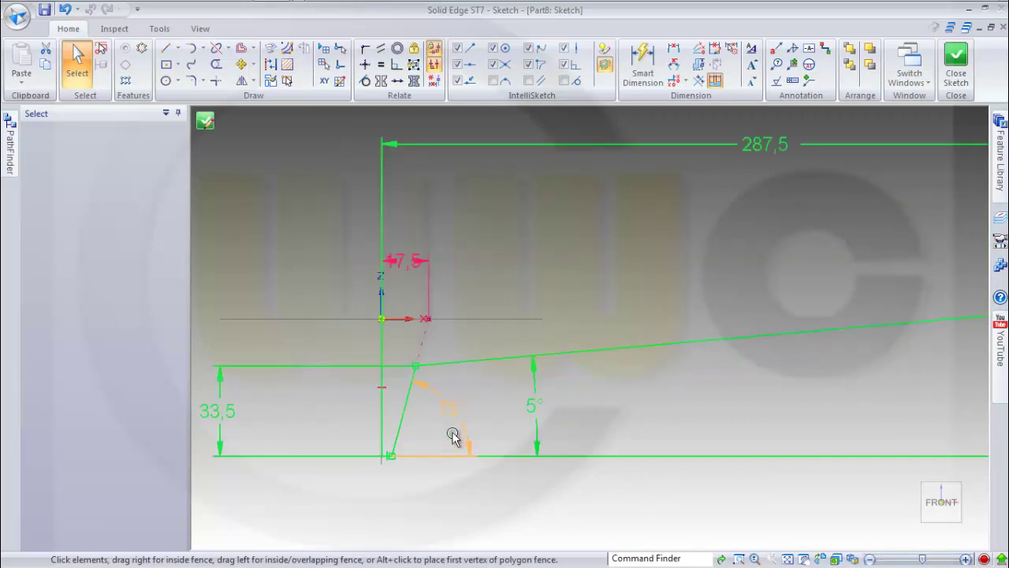
{"action": "scroll", "coordinate": [453, 429], "scroll_direction": "up", "scroll_amount": 1}
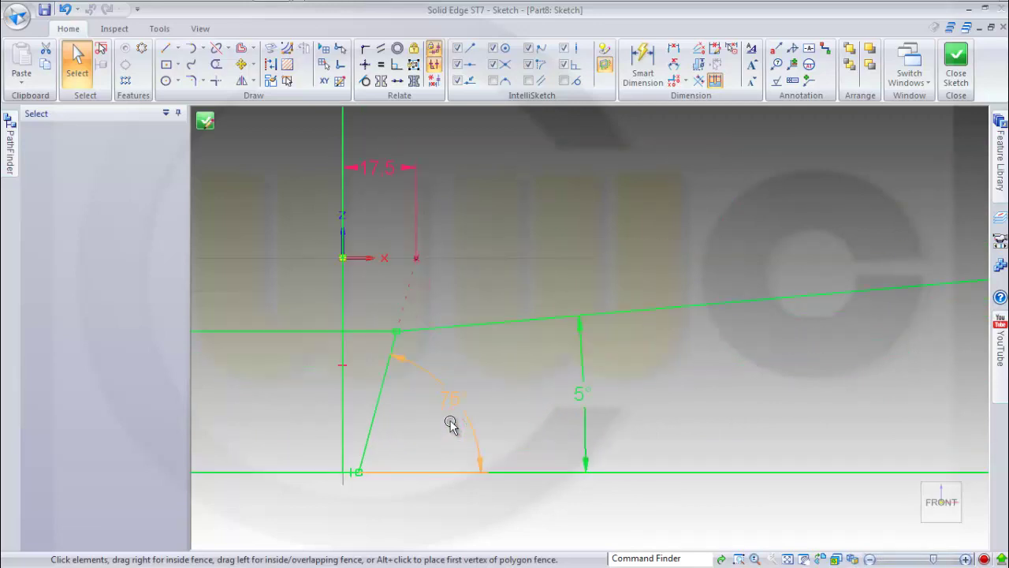
{"action": "scroll", "coordinate": [451, 423], "scroll_direction": "up", "scroll_amount": 1}
{"action": "scroll", "coordinate": [452, 422], "scroll_direction": "down", "scroll_amount": 1}
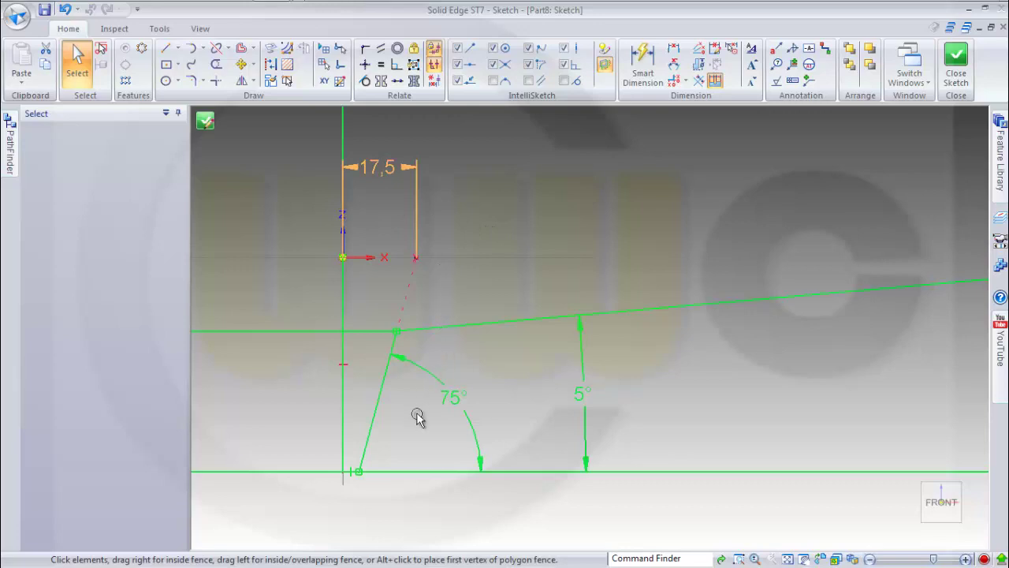
{"action": "left_click_drag", "start_coordinate": [382, 400], "coordinate": [443, 224]}
{"action": "left_click", "coordinate": [443, 316]}
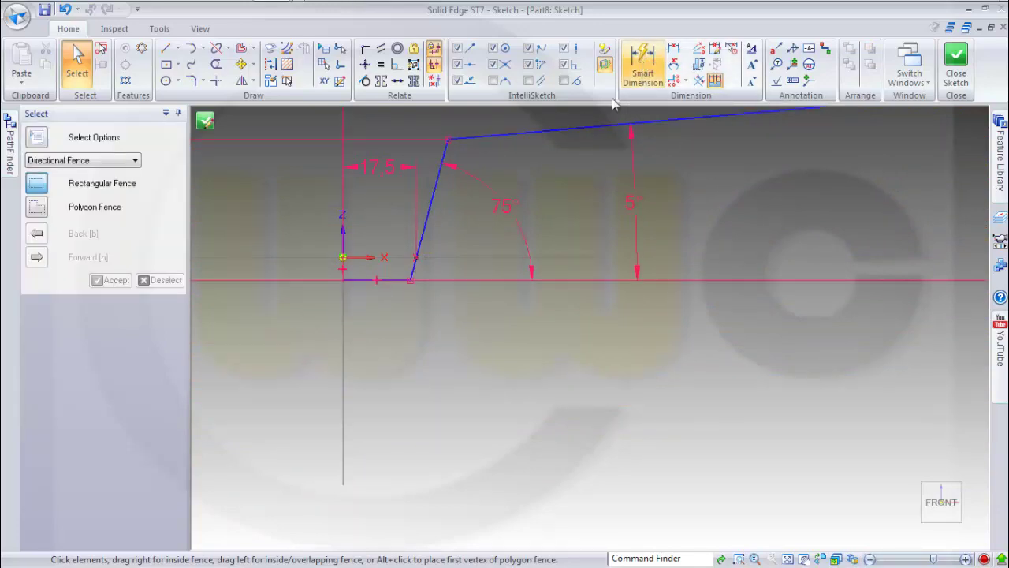
Step: Dimension the vertical distance between the X axis and the profile's lower horizontal line as 7 mm
{"action": "left_click", "coordinate": [643, 69]}
{"action": "scroll", "coordinate": [347, 256], "scroll_direction": "up", "scroll_amount": 1}
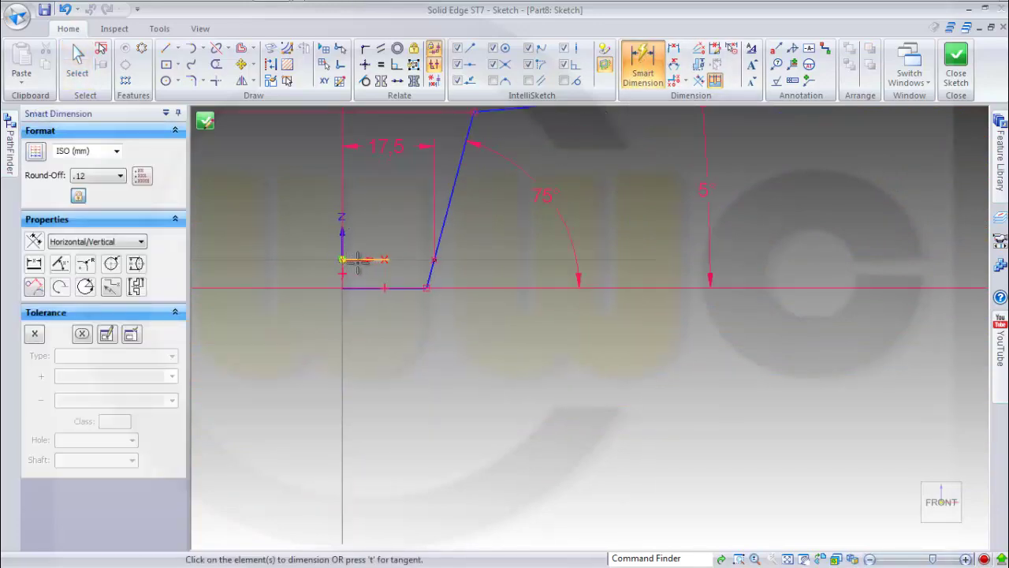
{"action": "left_click", "coordinate": [364, 261]}
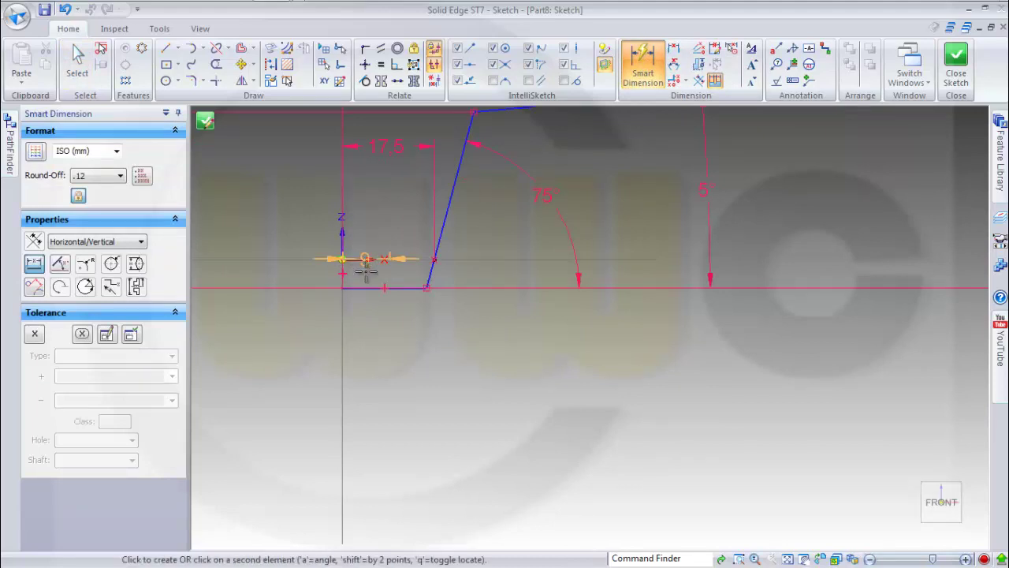
{"action": "left_click", "coordinate": [365, 286]}
{"action": "left_click", "coordinate": [302, 272]}
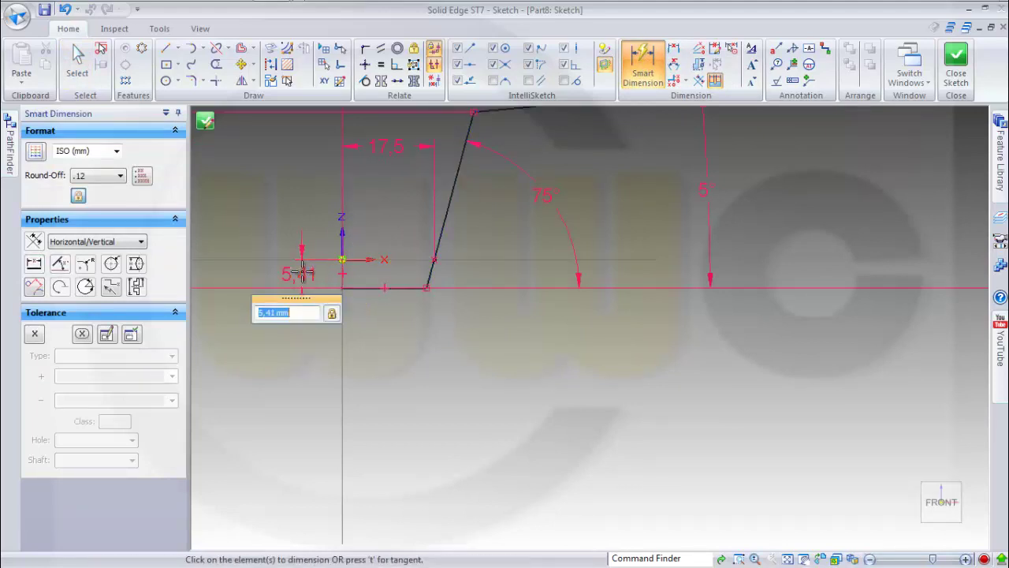
{"action": "type", "text": "7"}
{"action": "key", "text": "Return"}
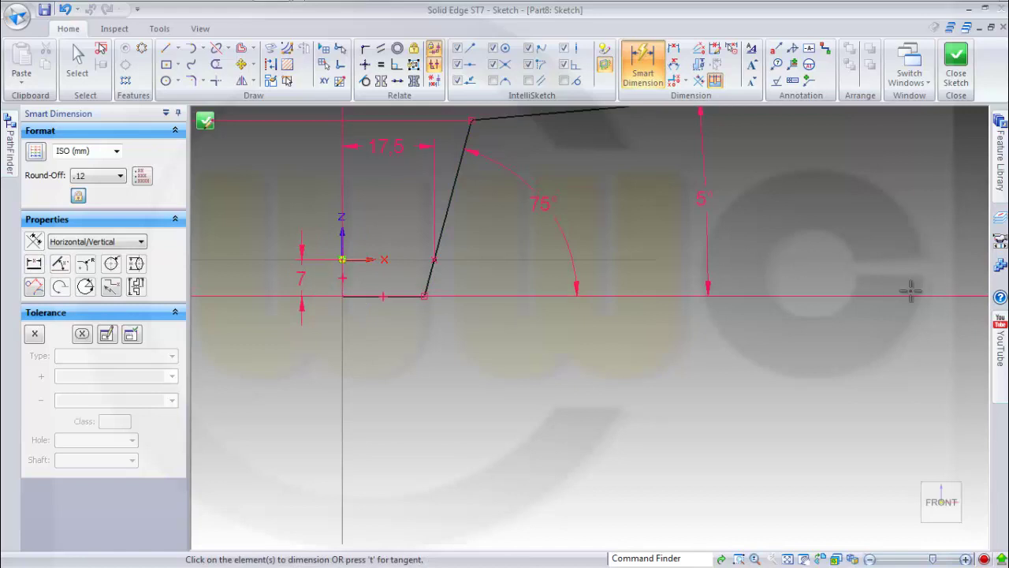
{"action": "scroll", "coordinate": [908, 288], "scroll_direction": "down", "scroll_amount": 2}
{"action": "scroll", "coordinate": [911, 292], "scroll_direction": "down", "scroll_amount": 1}
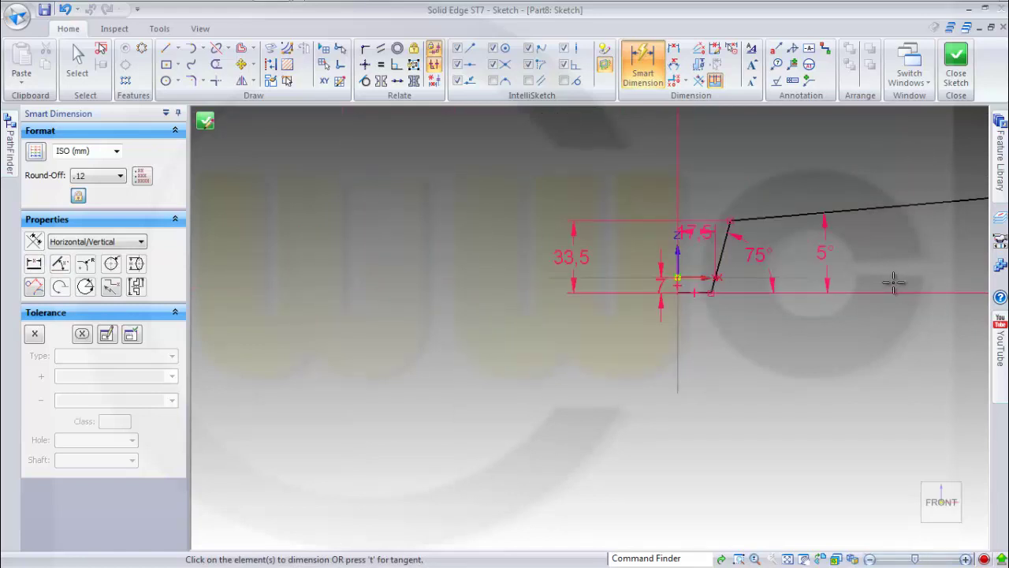
{"action": "mouse_move", "coordinate": [893, 283]}
{"action": "middle_mouse_down", "text": "shift"}
{"action": "mouse_move", "coordinate": [421, 354]}
{"action": "mouse_move", "coordinate": [513, 344]}
{"action": "middle_mouse_up", "text": "shift"}
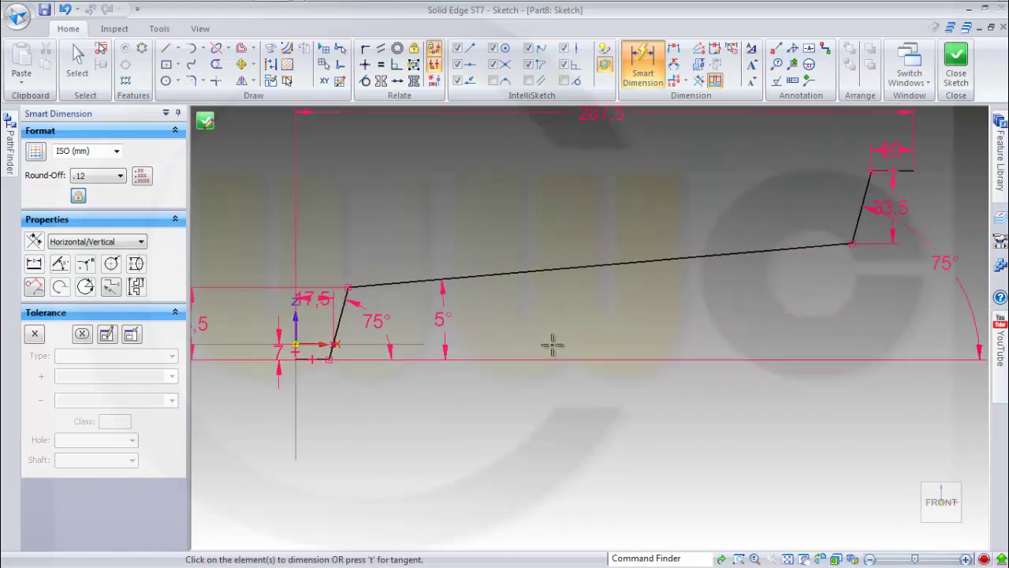
{"action": "scroll", "coordinate": [552, 344], "scroll_direction": "down", "scroll_amount": 1}
{"action": "scroll", "coordinate": [374, 323], "scroll_direction": "up", "scroll_amount": 2}
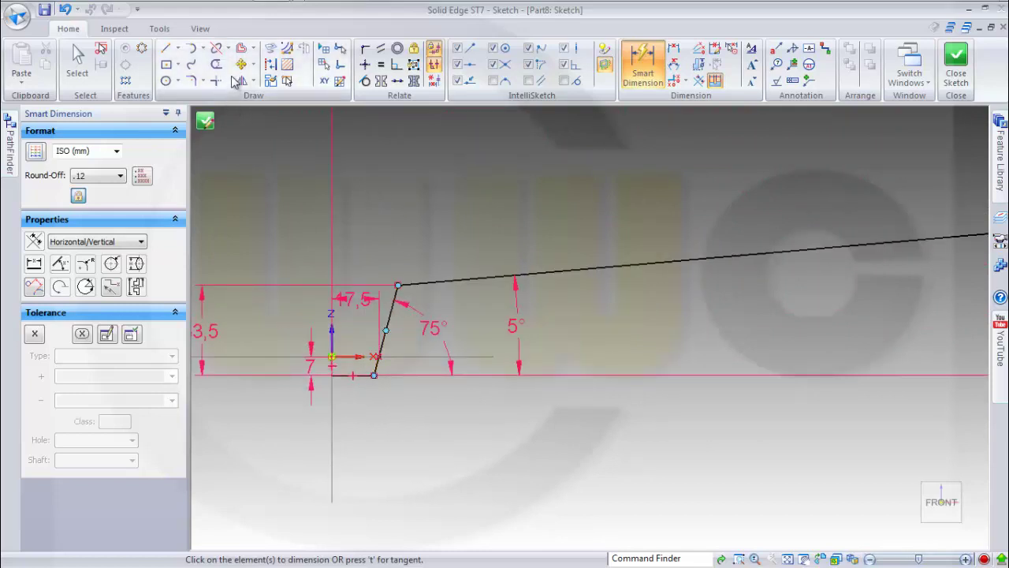
Step: Fillet the corner between the lower horizontal line and the adjoining steep line near the origin with a 1 mm radius
{"action": "key", "text": "Escape"}
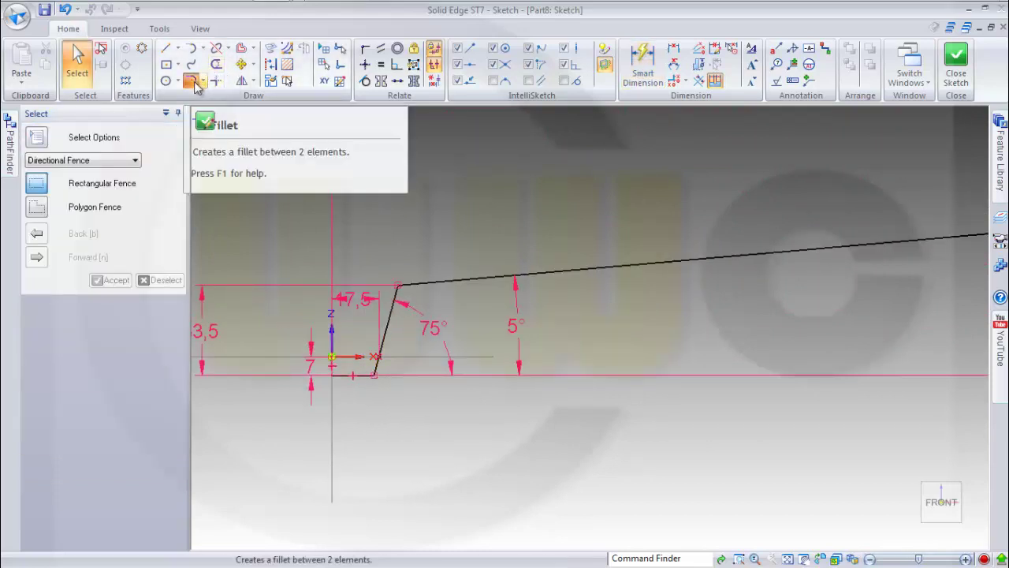
{"action": "left_click", "coordinate": [190, 80]}
{"action": "scroll", "coordinate": [376, 406], "scroll_direction": "up", "scroll_amount": 3}
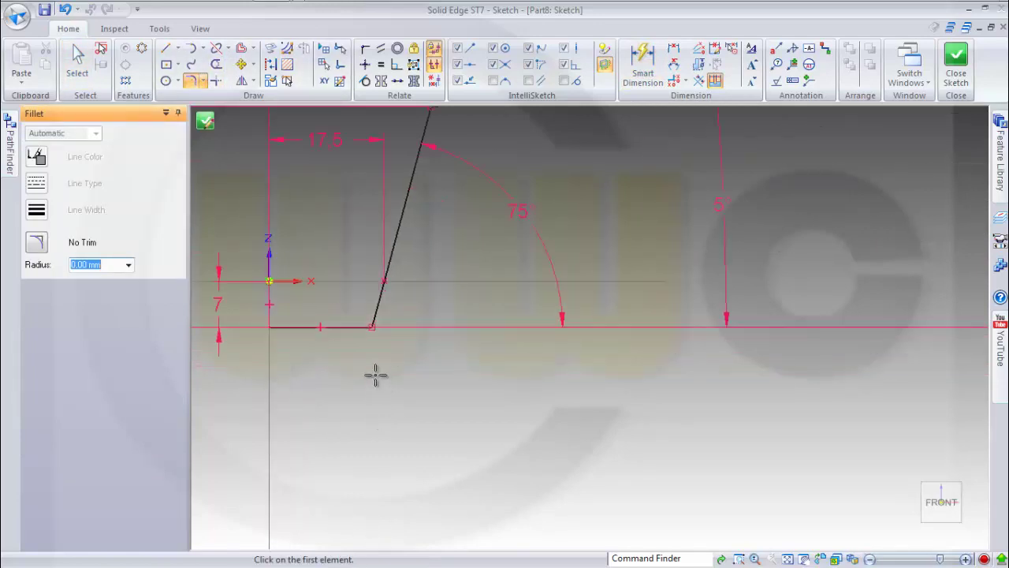
{"action": "left_click", "coordinate": [340, 311]}
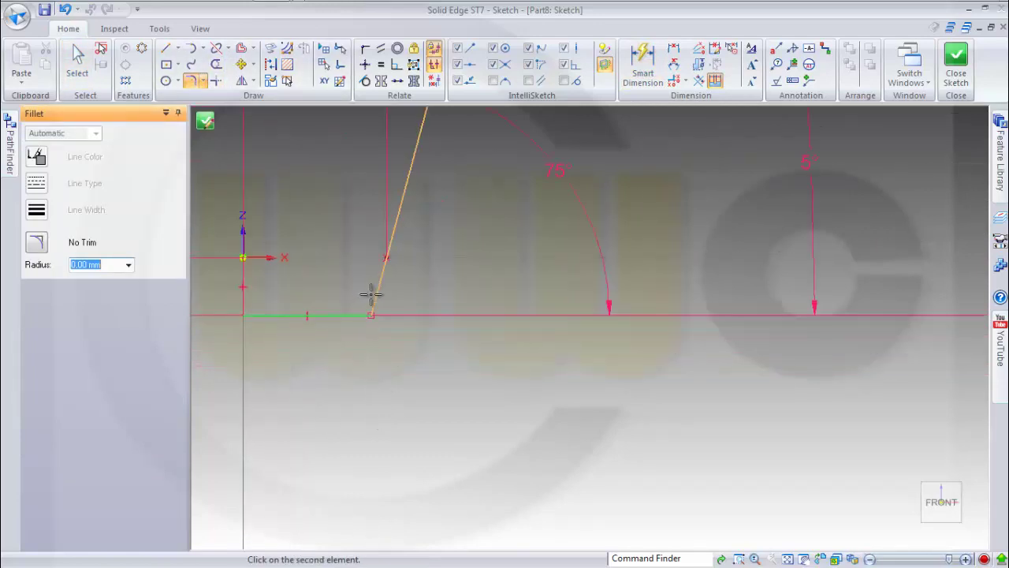
{"action": "left_click", "coordinate": [371, 295]}
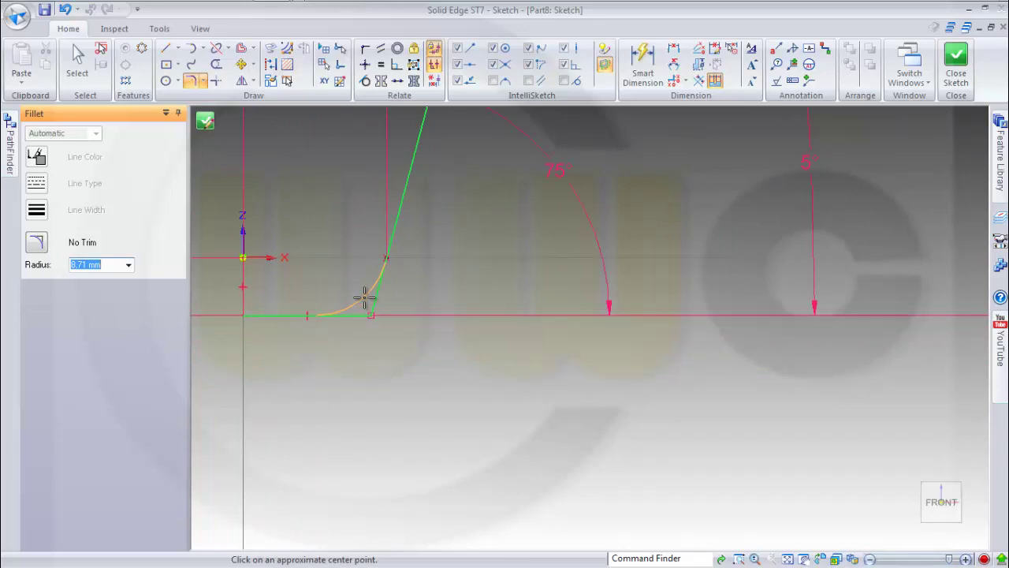
{"action": "type", "text": "1"}
{"action": "left_click", "coordinate": [365, 295]}
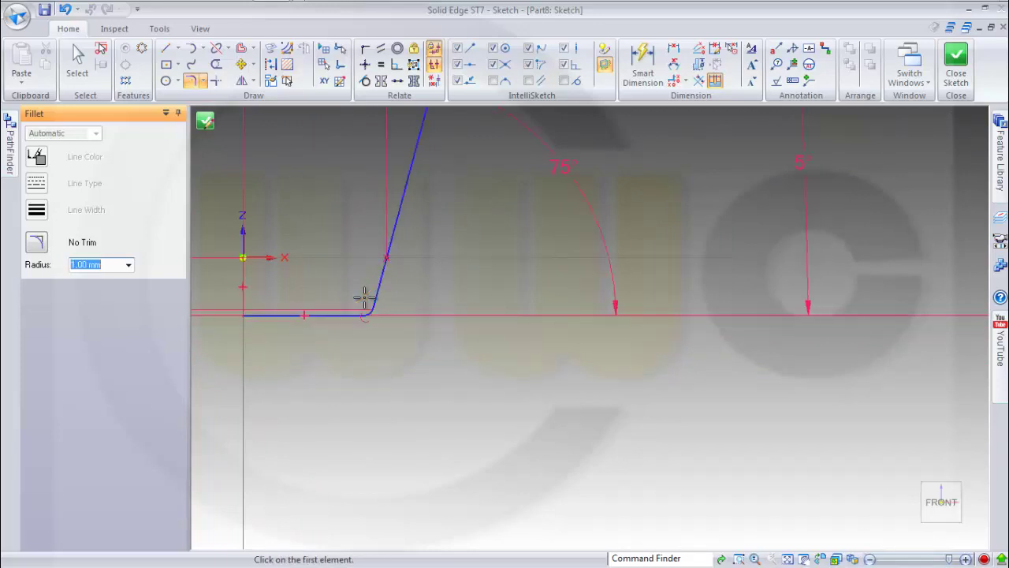
Step: Dimension the radius of the small fillet at the lower horizontal line as 1 mm
{"action": "left_click", "coordinate": [661, 56]}
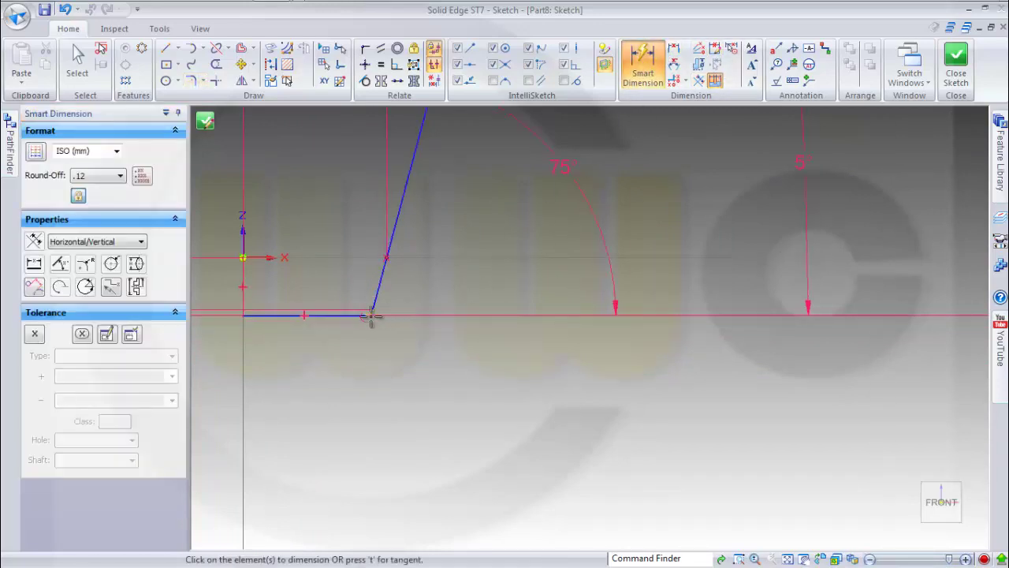
{"action": "left_click", "coordinate": [369, 315]}
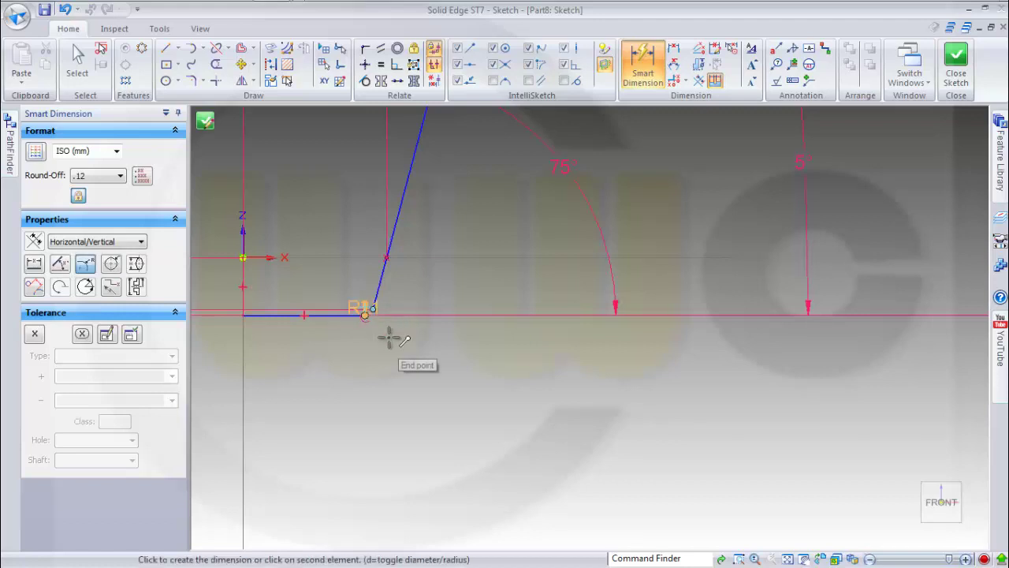
{"action": "left_click", "coordinate": [412, 337]}
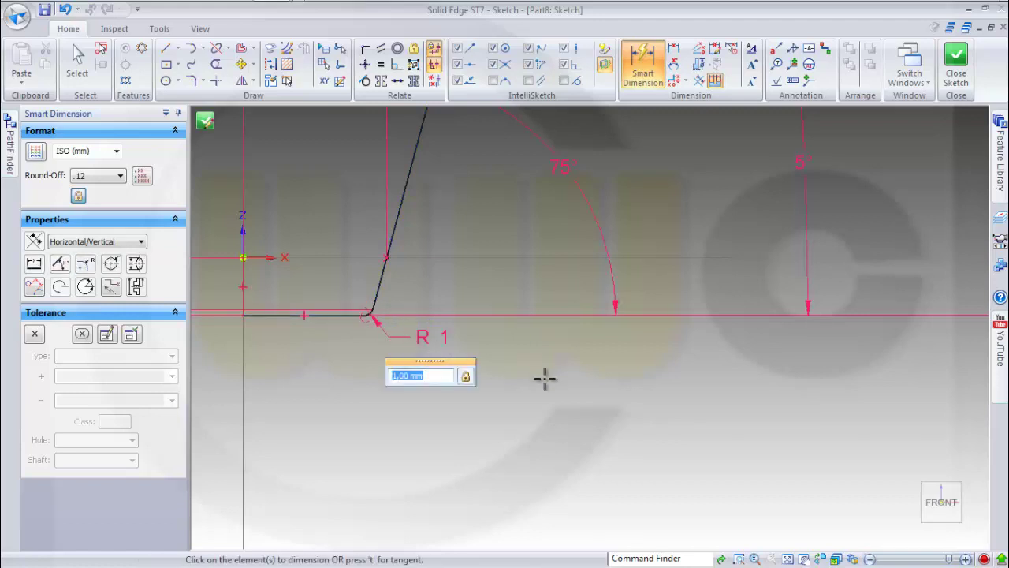
{"action": "key", "text": "Return"}
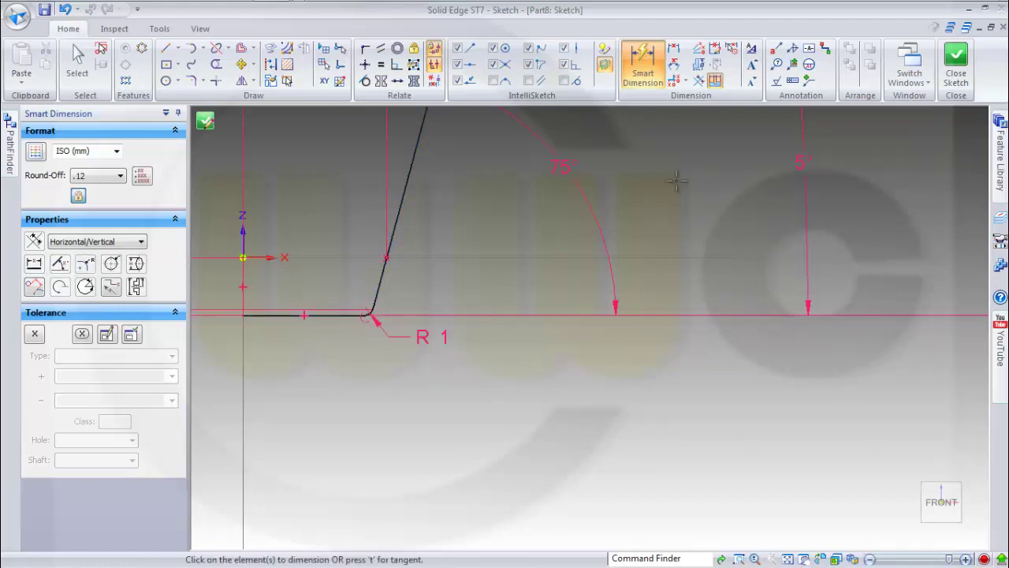
Step: Fillet the corner between the steep line near the origin and the long 5° line with a 12.5 mm radius
{"action": "mouse_move", "coordinate": [676, 181]}
{"action": "middle_mouse_down", "text": "shift"}
{"action": "mouse_move", "coordinate": [641, 286]}
{"action": "mouse_move", "coordinate": [648, 421]}
{"action": "middle_mouse_up", "text": "shift"}
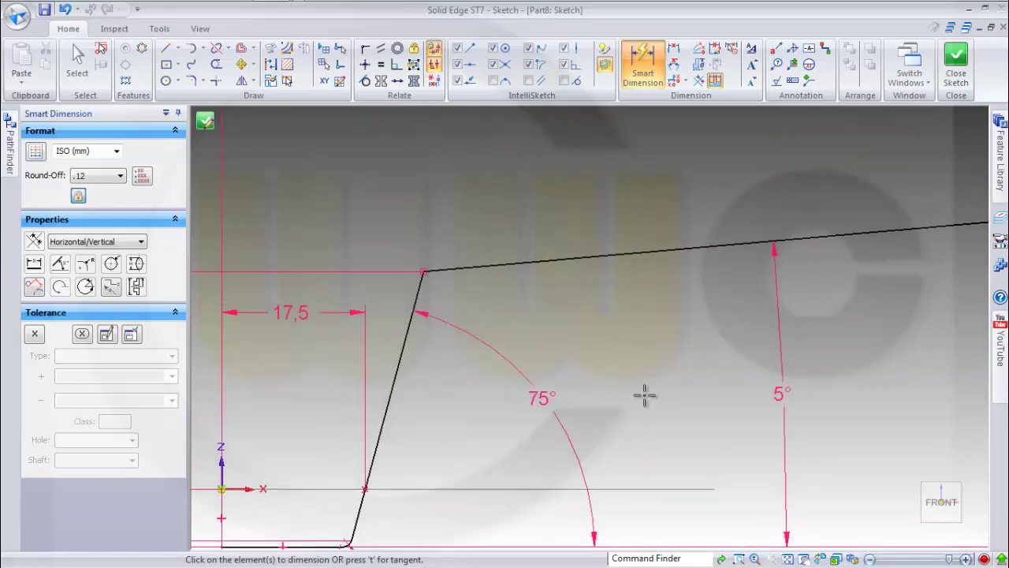
{"action": "left_click", "coordinate": [190, 80]}
{"action": "left_click", "coordinate": [421, 294]}
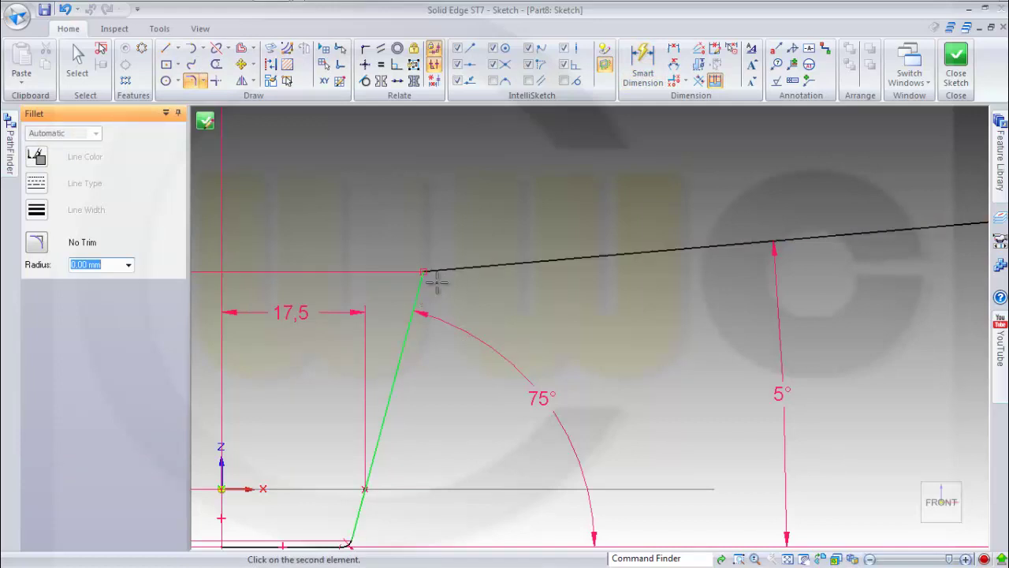
{"action": "left_click", "coordinate": [446, 281]}
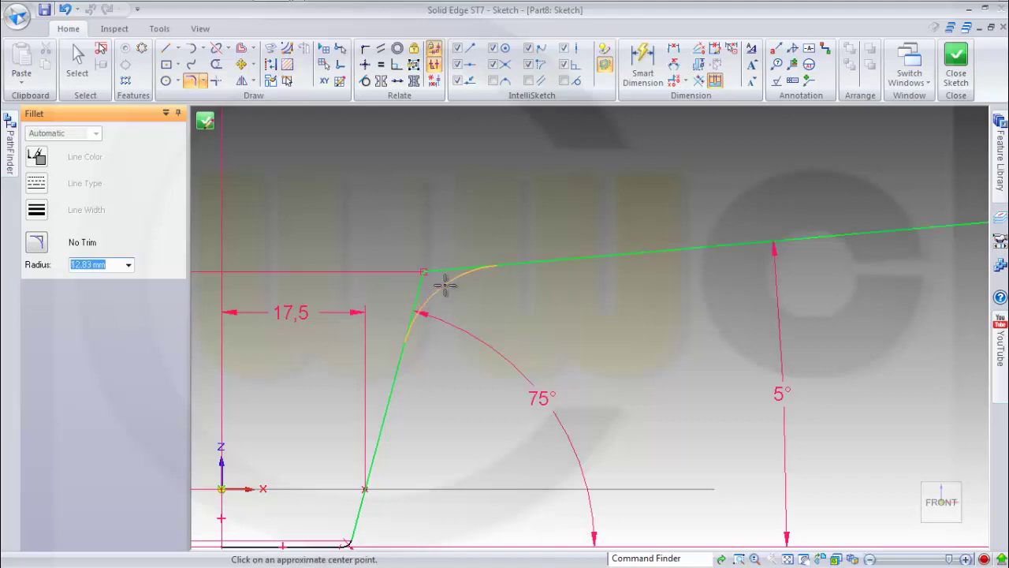
{"action": "type", "text": "12,5"}
{"action": "left_click", "coordinate": [445, 284]}
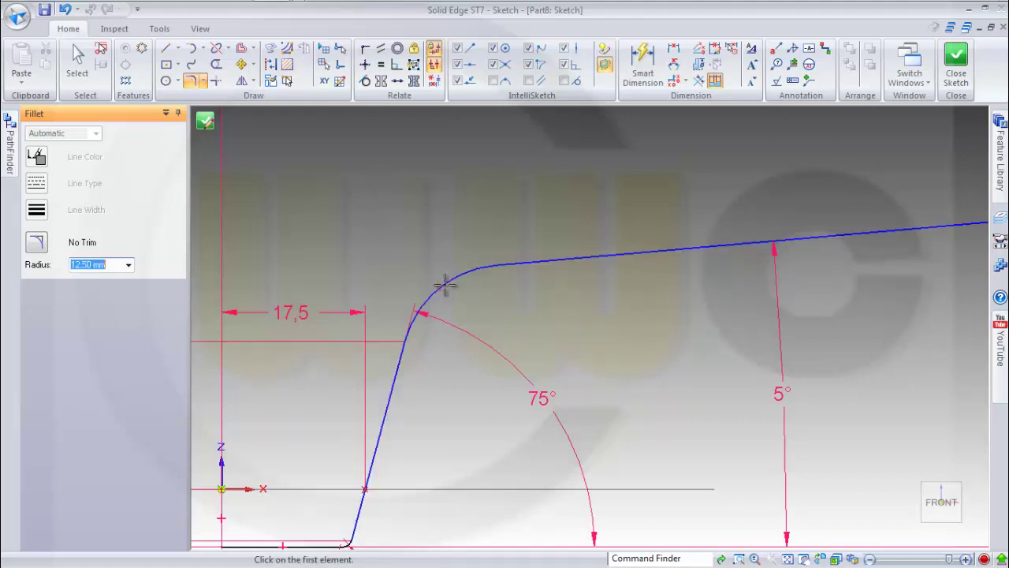
Step: Dimension the radius of the fillet at the start of the long 5° line as 12.5 mm
{"action": "left_click", "coordinate": [643, 67]}
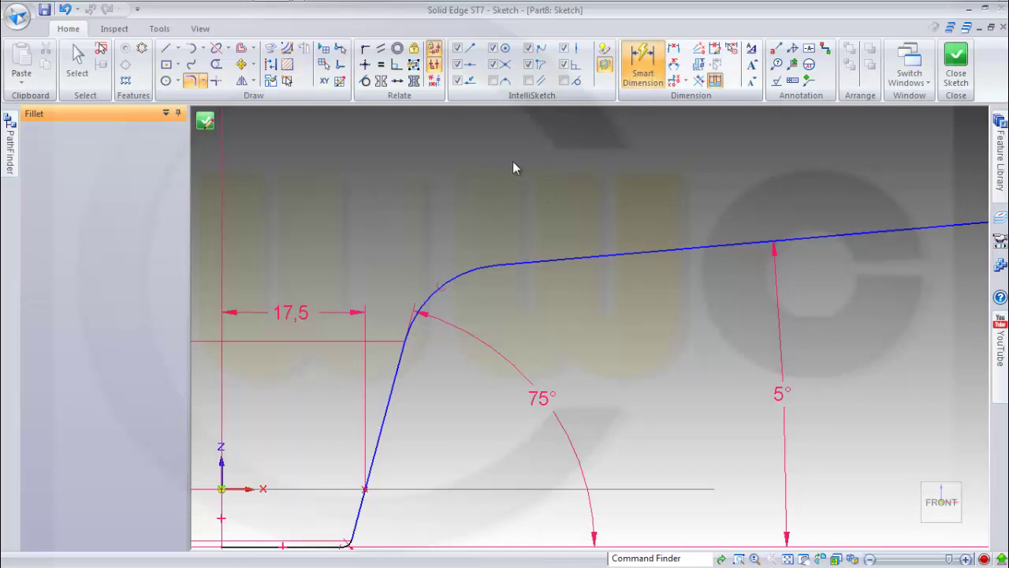
{"action": "left_click", "coordinate": [449, 274]}
{"action": "left_click", "coordinate": [427, 242]}
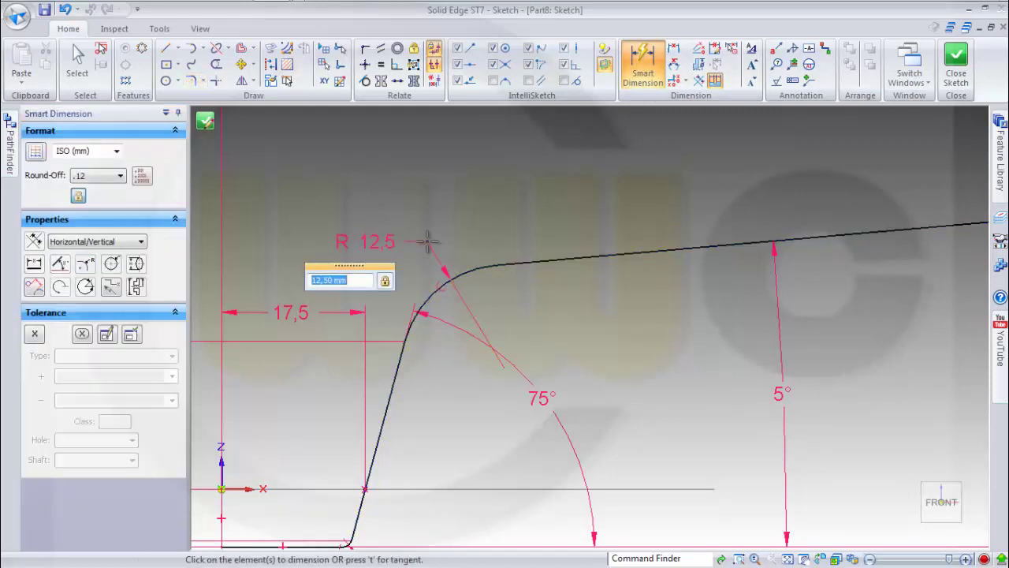
{"action": "key", "text": "Return"}
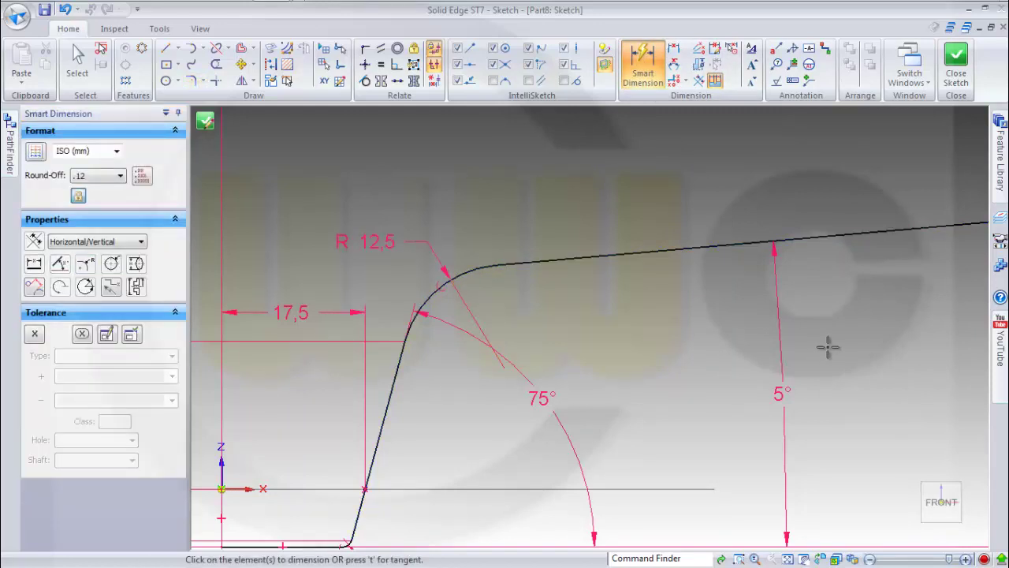
Step: Fillet the corner between the far end of the long 5° line and the second steep line with a 12.5 mm radius
{"action": "mouse_move", "coordinate": [837, 345]}
{"action": "middle_mouse_down", "text": "shift"}
{"action": "mouse_move", "coordinate": [797, 360]}
{"action": "mouse_move", "coordinate": [417, 389]}
{"action": "mouse_move", "coordinate": [257, 422]}
{"action": "middle_mouse_up", "text": "shift"}
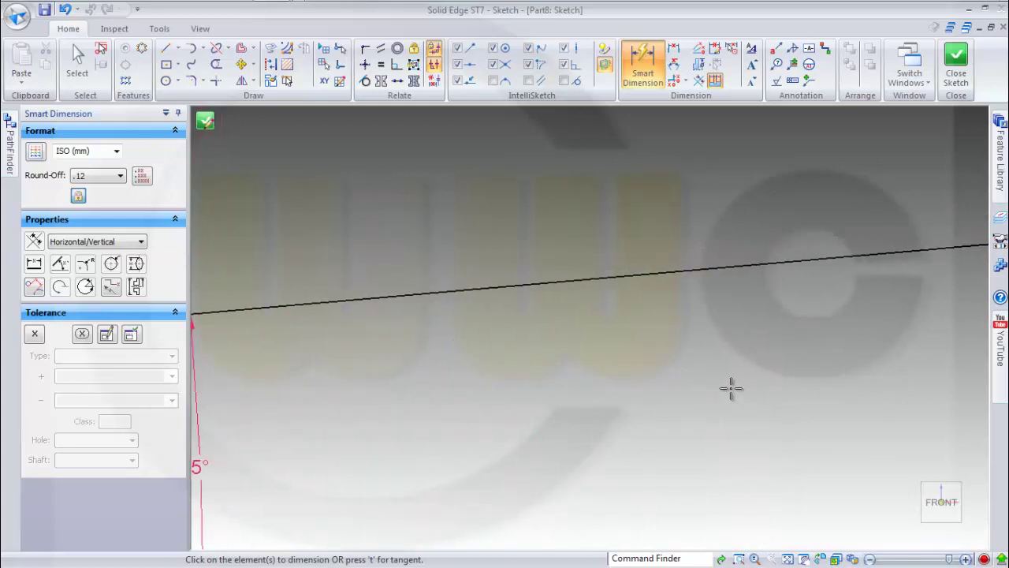
{"action": "middle_click_drag", "start_coordinate": [800, 369], "coordinate": [718, 388], "text": "shift"}
{"action": "middle_click_drag", "start_coordinate": [834, 372], "coordinate": [405, 367], "text": "shift"}
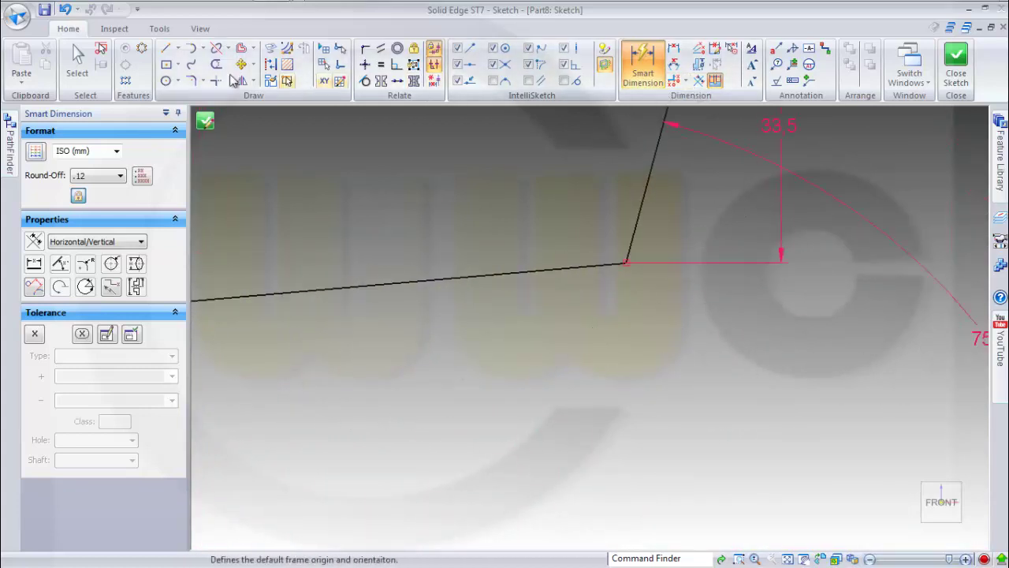
{"action": "left_click", "coordinate": [190, 80]}
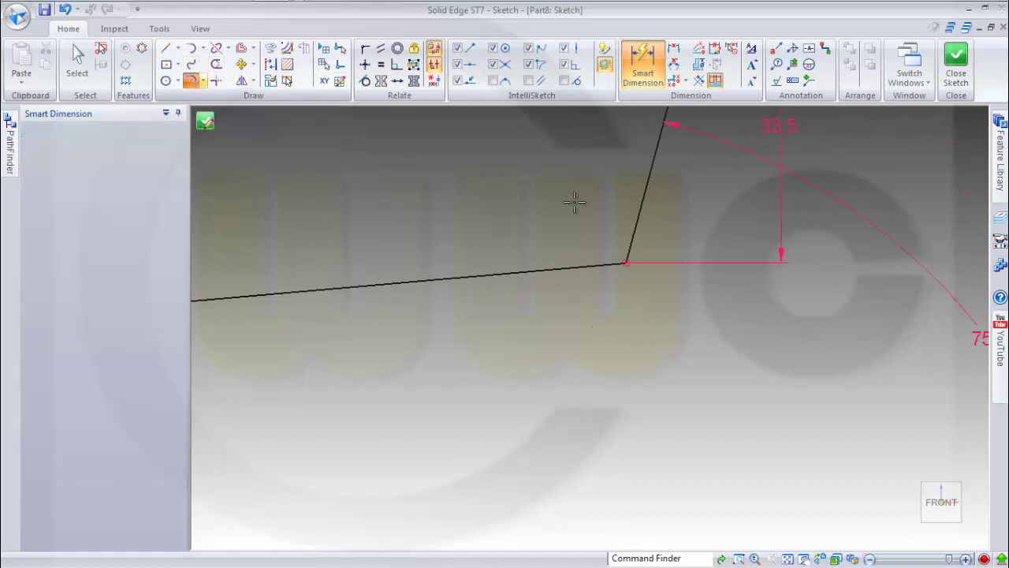
{"action": "left_click", "coordinate": [604, 260]}
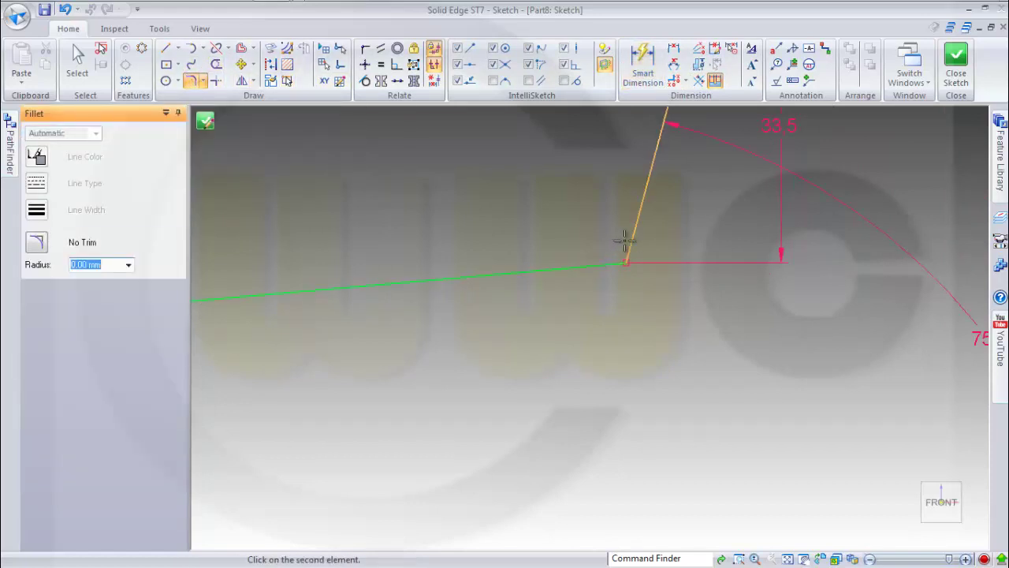
{"action": "left_click", "coordinate": [622, 242]}
{"action": "type", "text": "12"}
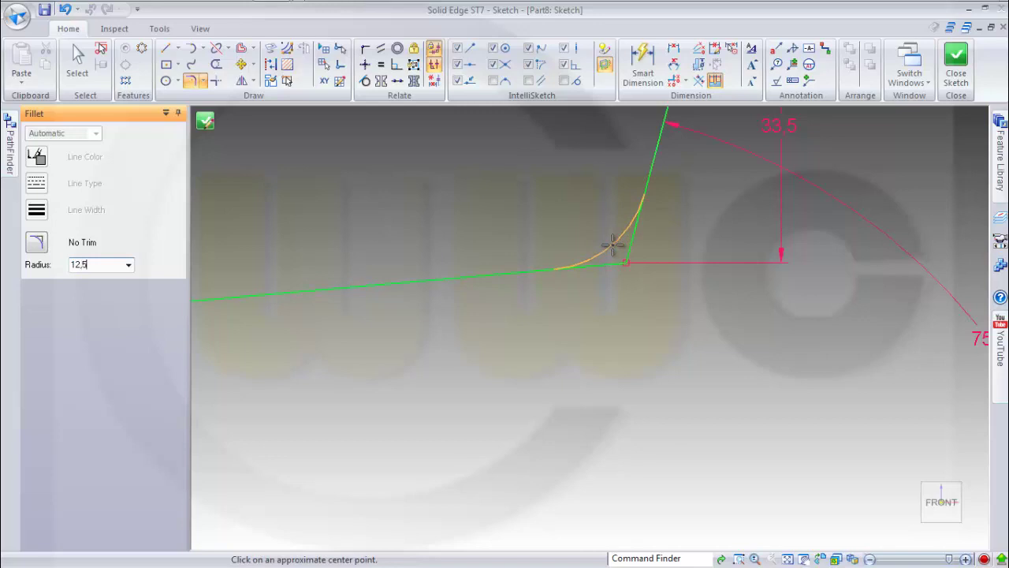
{"action": "type", "text": ",5"}
{"action": "left_click", "coordinate": [613, 244]}
Step: Fillet the corner between the second steep line and the upper horizontal line with a 12.5 mm radius
{"action": "mouse_move", "coordinate": [771, 230]}
{"action": "middle_mouse_down", "text": "shift"}
{"action": "mouse_move", "coordinate": [694, 333]}
{"action": "mouse_move", "coordinate": [654, 449]}
{"action": "middle_mouse_up", "text": "shift"}
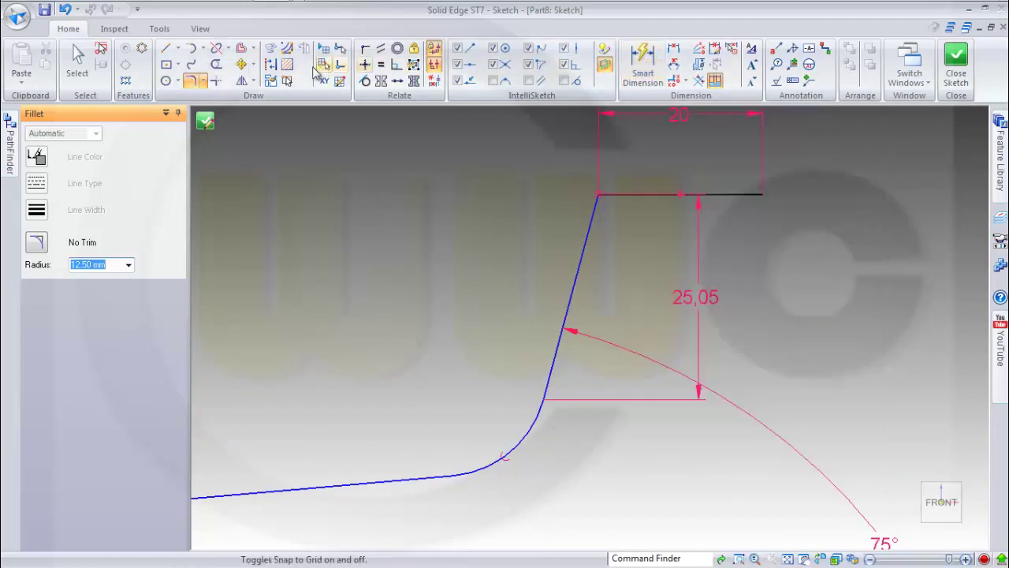
{"action": "left_click", "coordinate": [593, 215]}
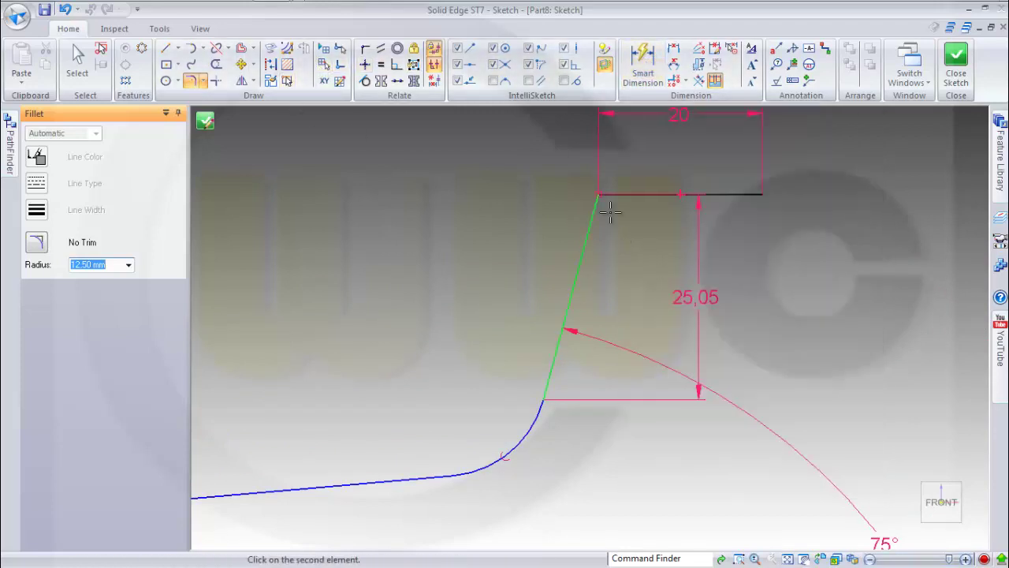
{"action": "left_click", "coordinate": [624, 194]}
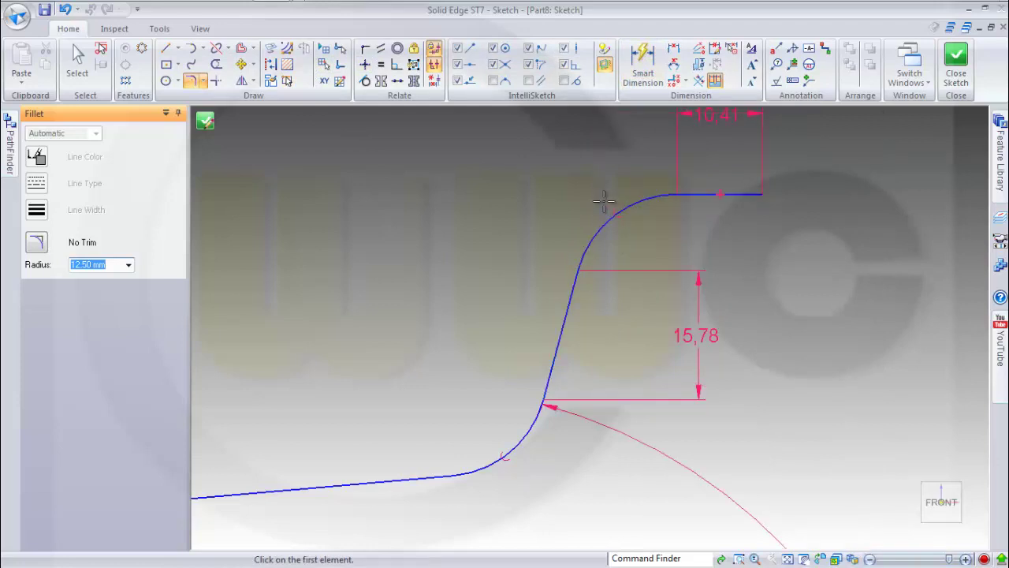
Step: Dimension the radius of the fillet at the upper horizontal line as 5 mm and leave the dimension command
{"action": "left_click", "coordinate": [643, 65]}
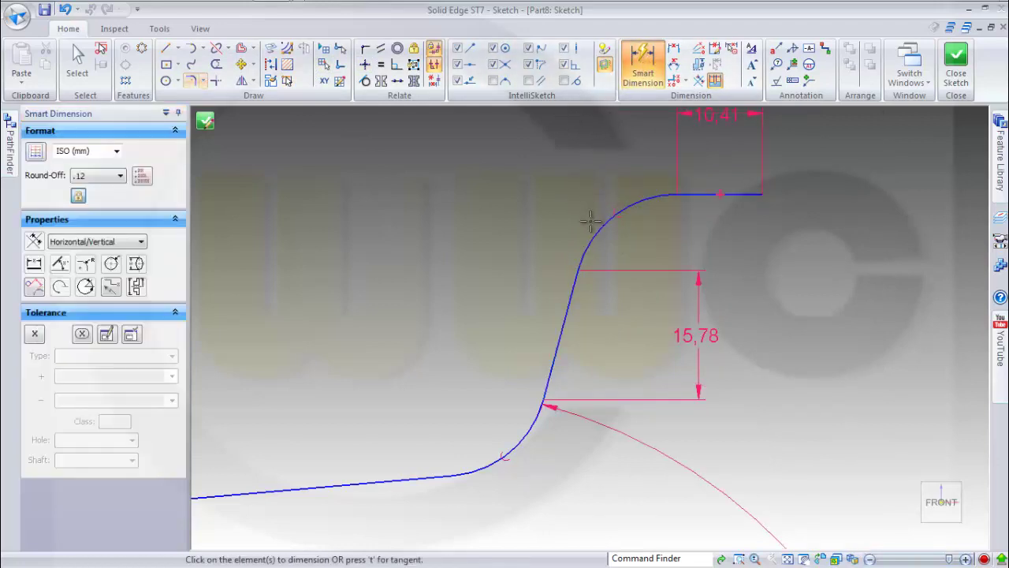
{"action": "left_click", "coordinate": [591, 223]}
{"action": "left_click", "coordinate": [591, 186]}
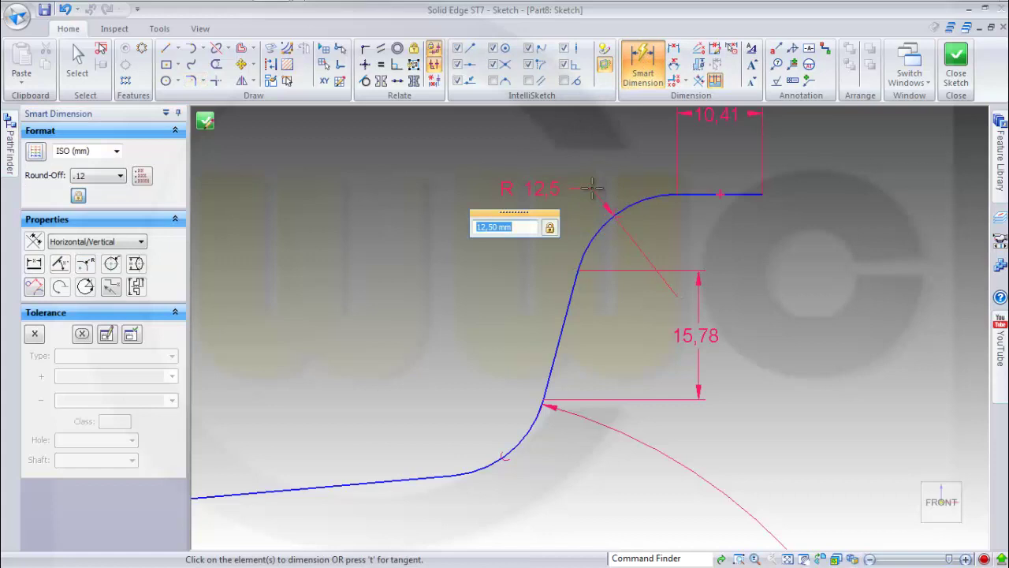
{"action": "type", "text": "80"}
{"action": "key", "text": "Return"}
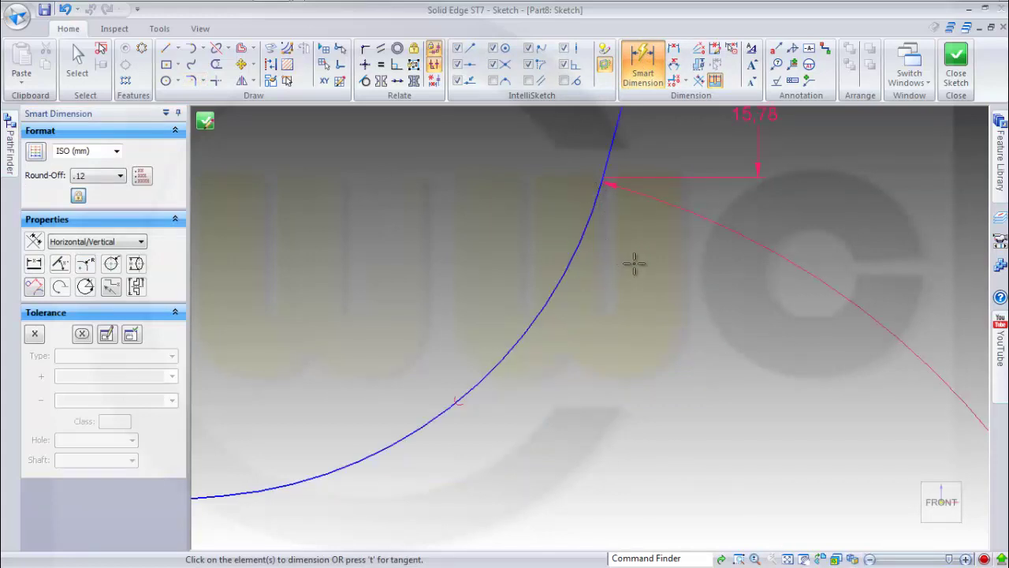
{"action": "key", "text": "Escape"}
Step: Dimension the radius of the fillet between the long 5° line and the second steep line as 12.5 mm
{"action": "key", "text": "ctrl+shift+a"}
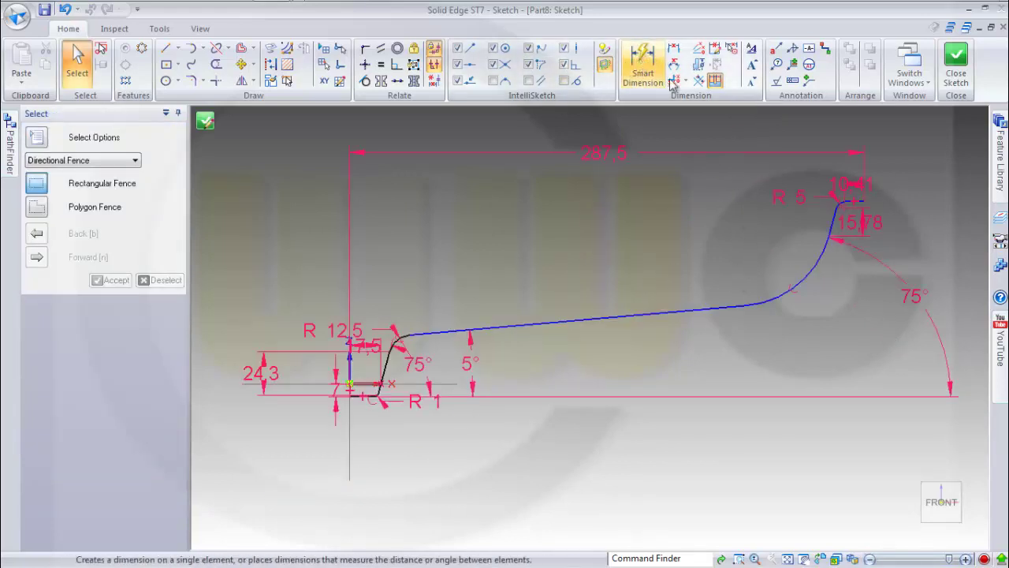
{"action": "left_click", "coordinate": [644, 66]}
{"action": "left_click", "coordinate": [812, 281]}
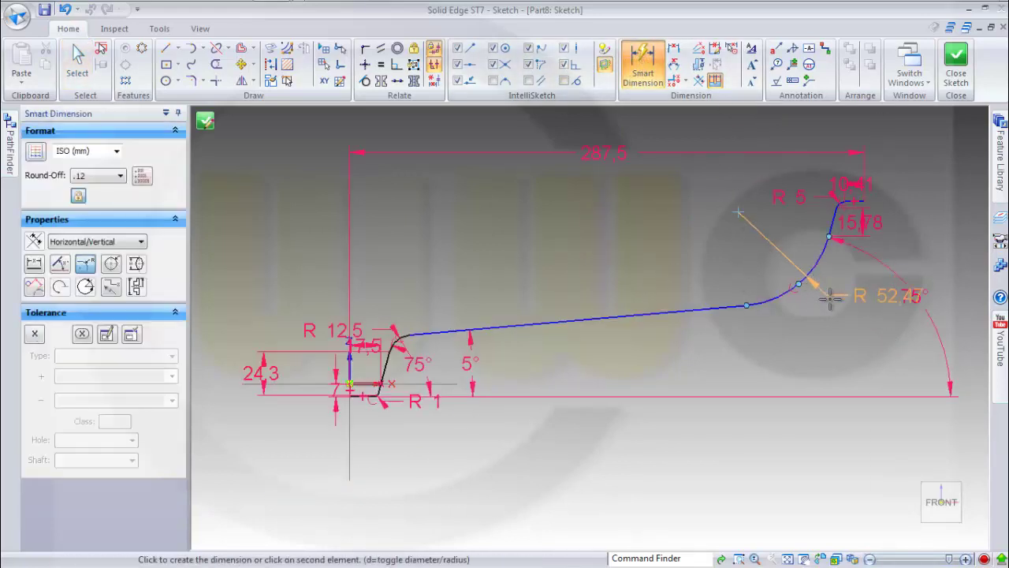
{"action": "left_click", "coordinate": [829, 298]}
{"action": "type", "text": "12"}
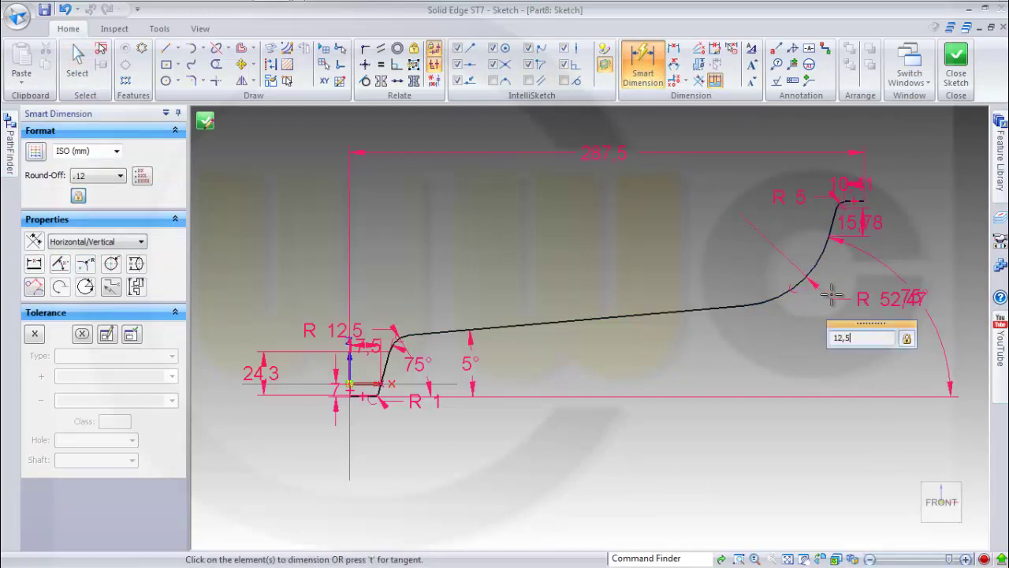
{"action": "type", "text": ",5"}
{"action": "key", "text": "Return"}
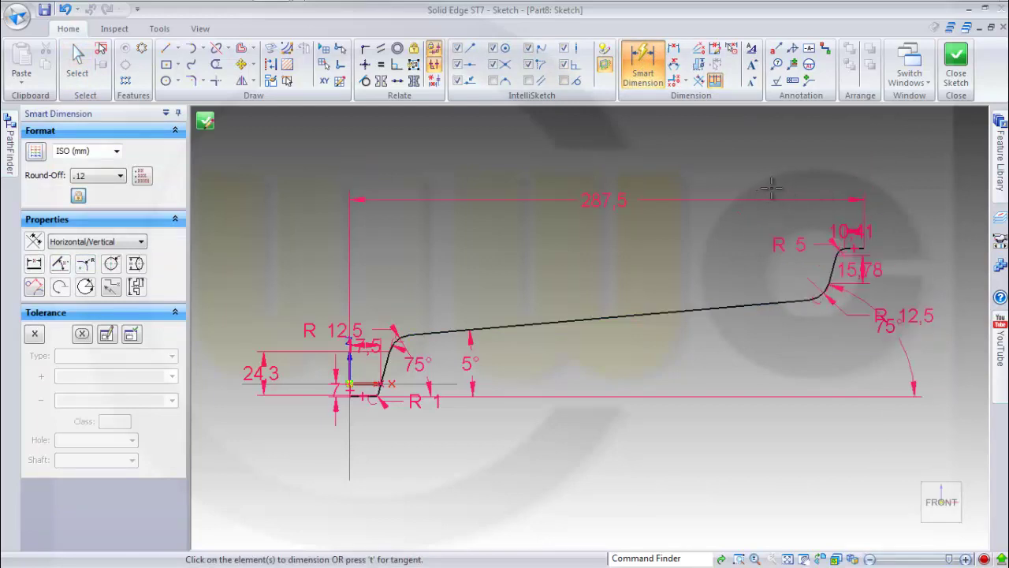
Step: Close the profile sketch and finish it as a part feature
{"action": "left_click", "coordinate": [959, 63]}
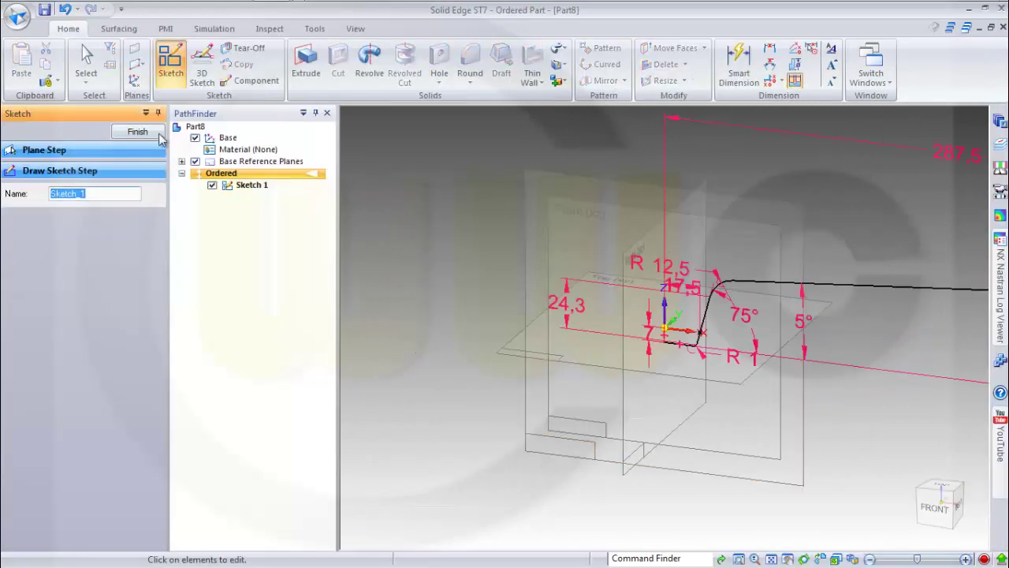
{"action": "left_click", "coordinate": [135, 131]}
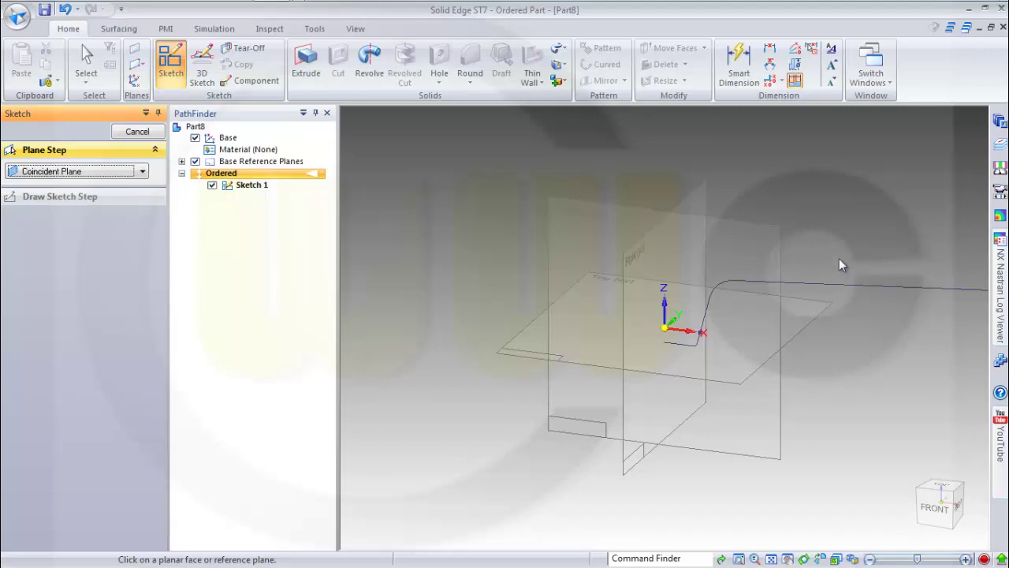
{"action": "mouse_move", "coordinate": [838, 262]}
{"action": "middle_mouse_down", "text": "shift"}
{"action": "mouse_move", "coordinate": [784, 254]}
{"action": "mouse_move", "coordinate": [637, 276]}
{"action": "mouse_move", "coordinate": [659, 272]}
{"action": "middle_mouse_up", "text": "shift"}
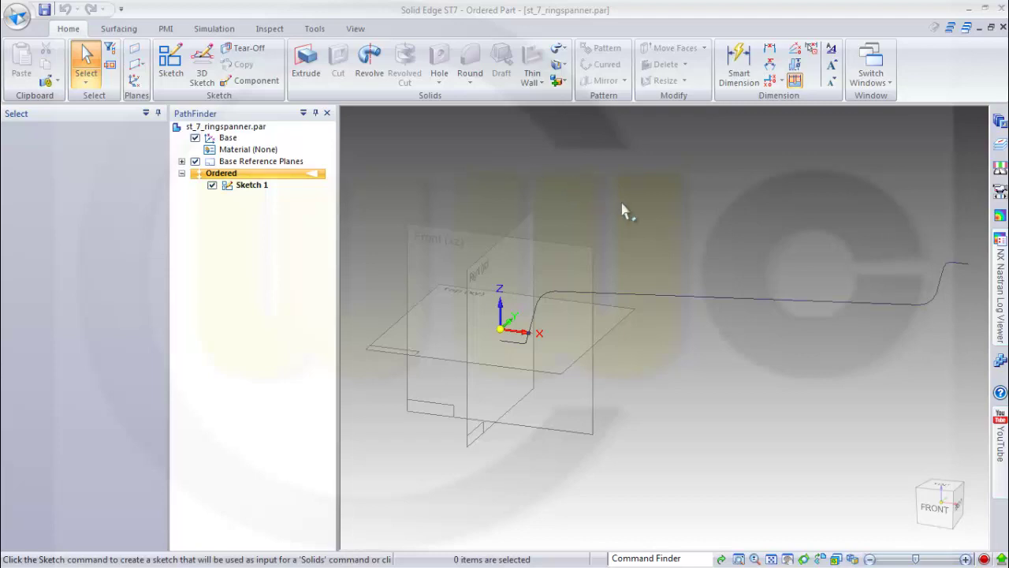
Step: Tear off a copy of only the long sloped line from the profile sketch onto the front plane as its own sketch
{"action": "left_click", "coordinate": [247, 47]}
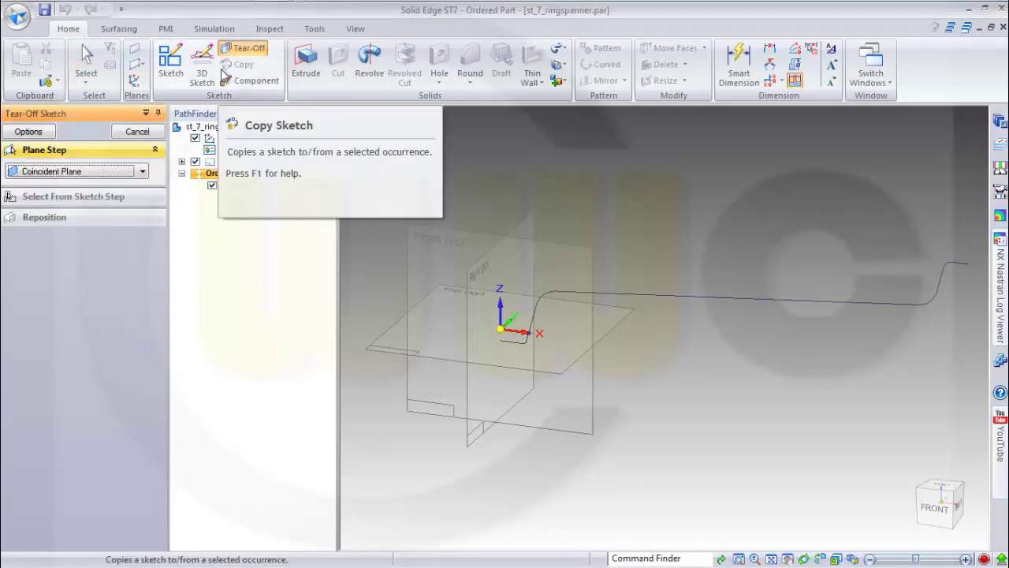
{"action": "left_click", "coordinate": [546, 245]}
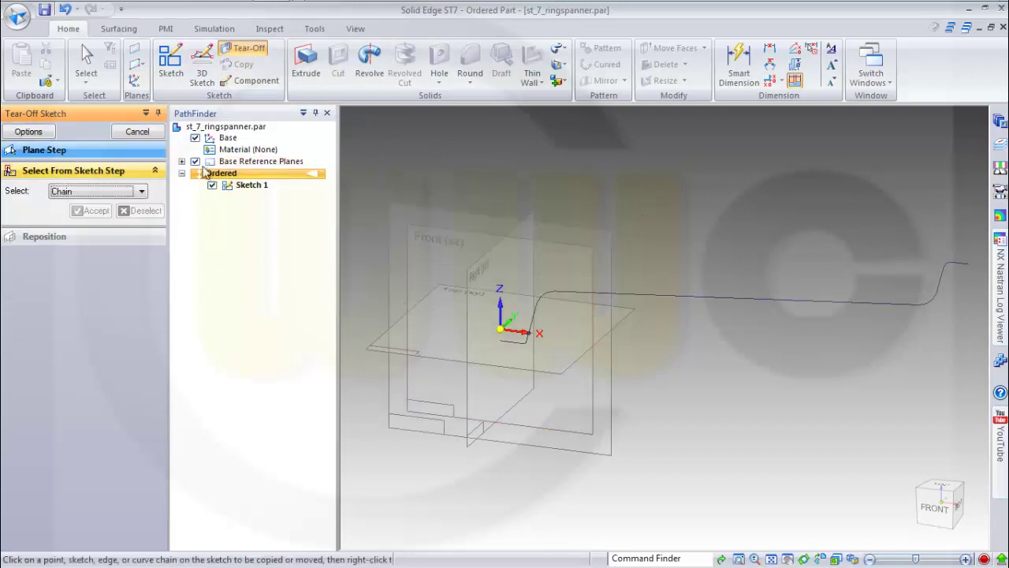
{"action": "left_click", "coordinate": [141, 190]}
{"action": "left_click", "coordinate": [118, 211]}
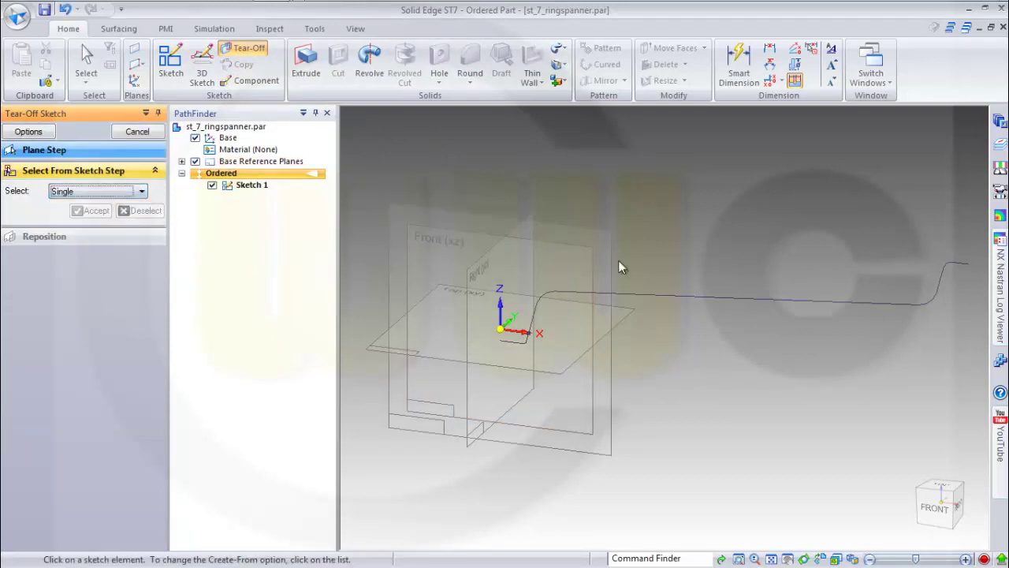
{"action": "left_click", "coordinate": [725, 300]}
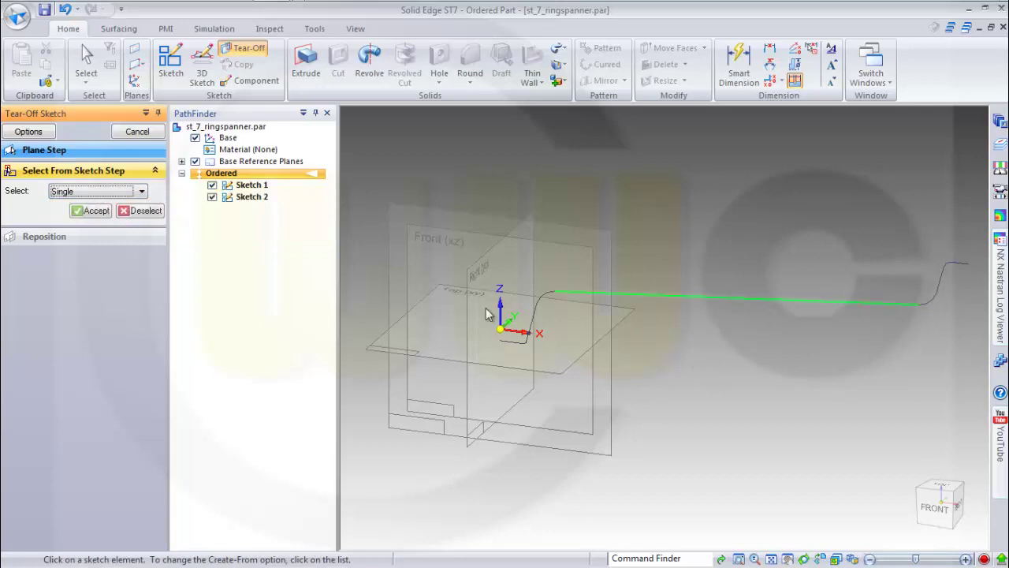
{"action": "left_click", "coordinate": [90, 210]}
{"action": "left_click", "coordinate": [140, 132]}
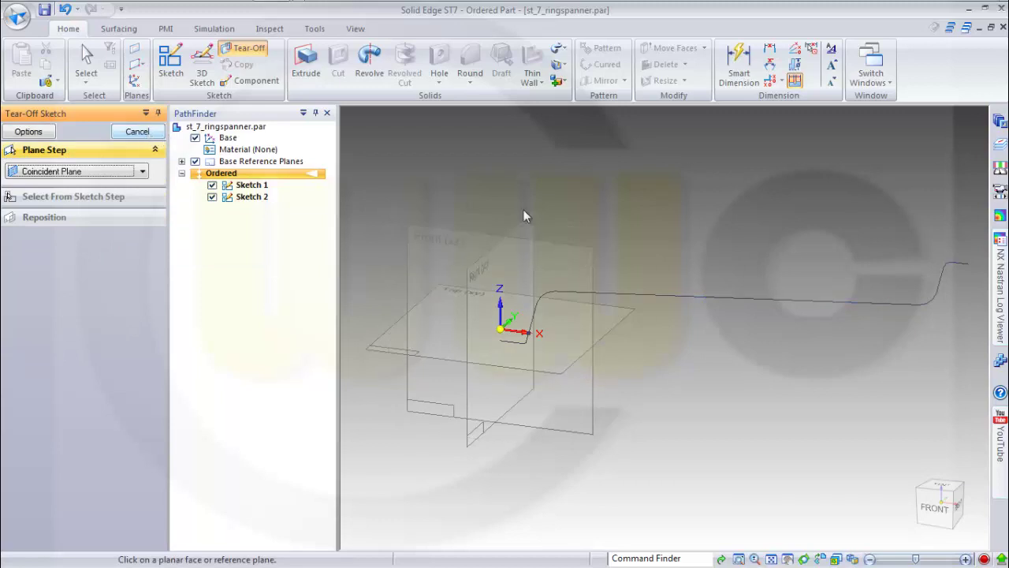
{"action": "left_click", "coordinate": [135, 134]}
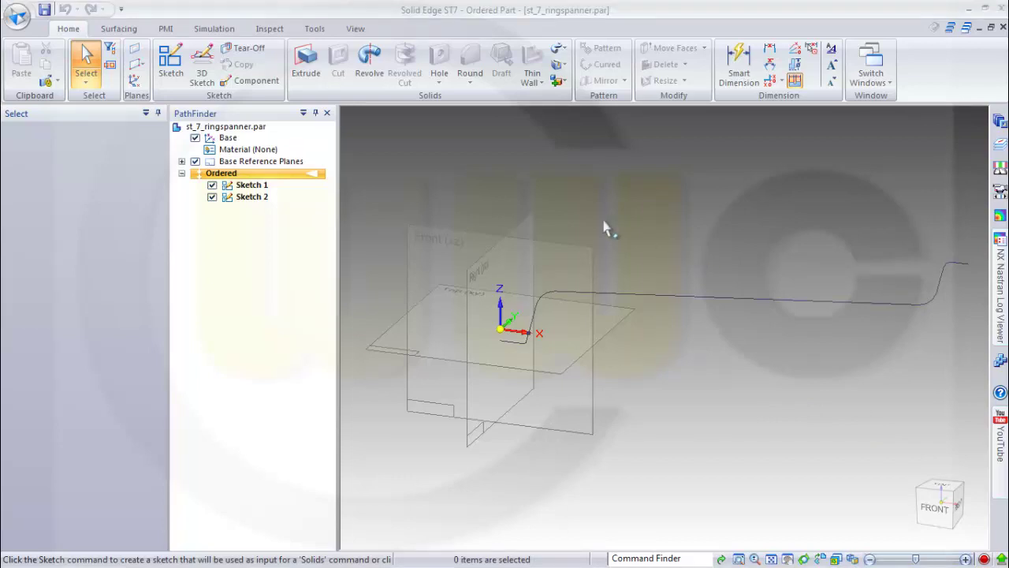
Step: Create a parallel reference plane 7 mm above the top plane
{"action": "left_click", "coordinate": [140, 68]}
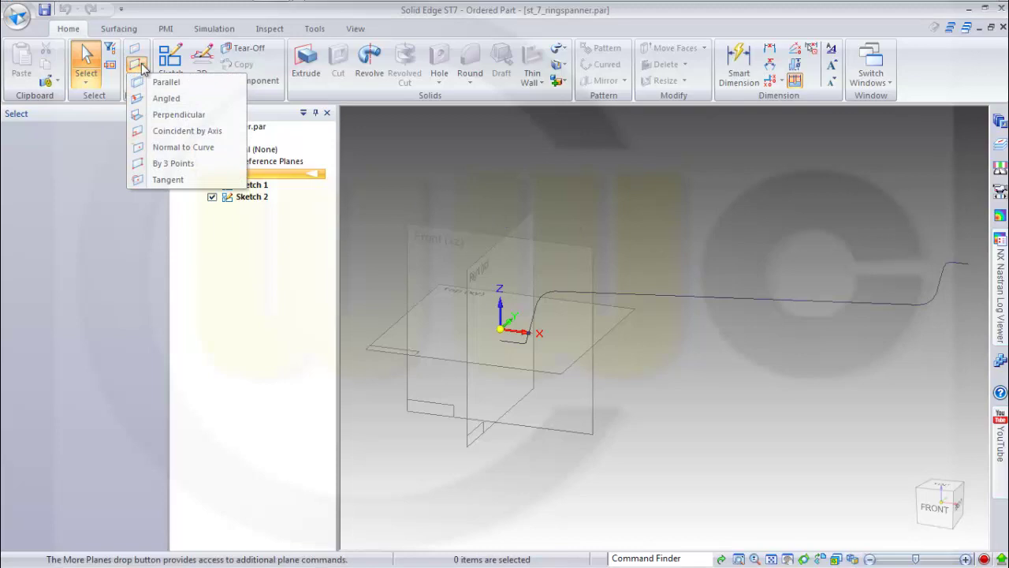
{"action": "left_click", "coordinate": [164, 82]}
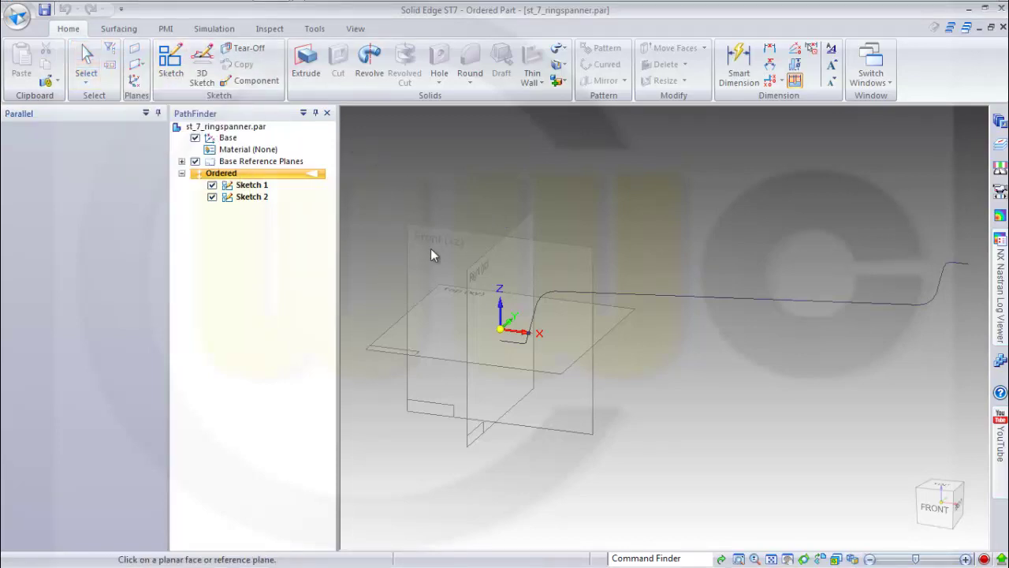
{"action": "left_click", "coordinate": [396, 323]}
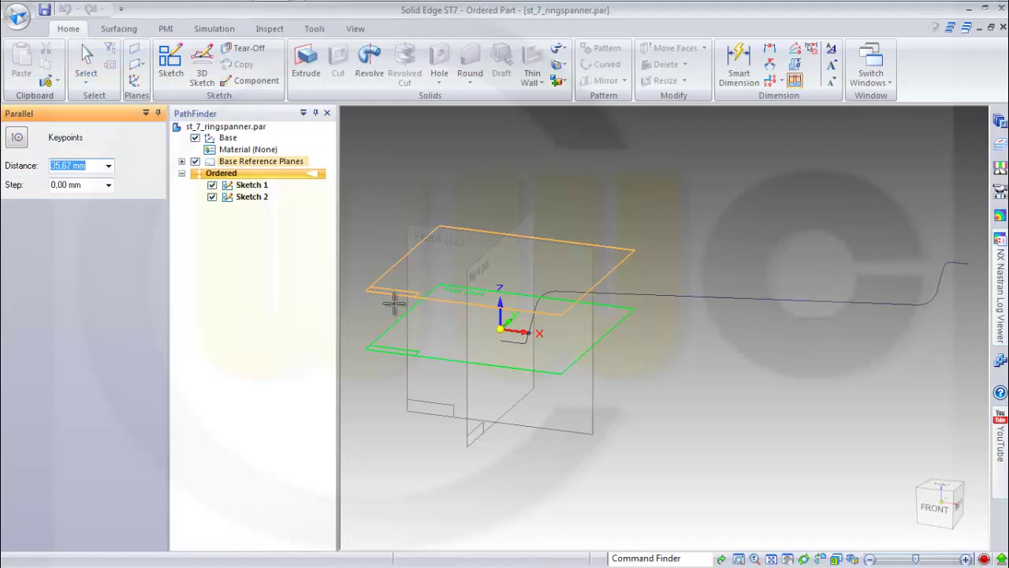
{"action": "type", "text": "7"}
{"action": "key", "text": "Return"}
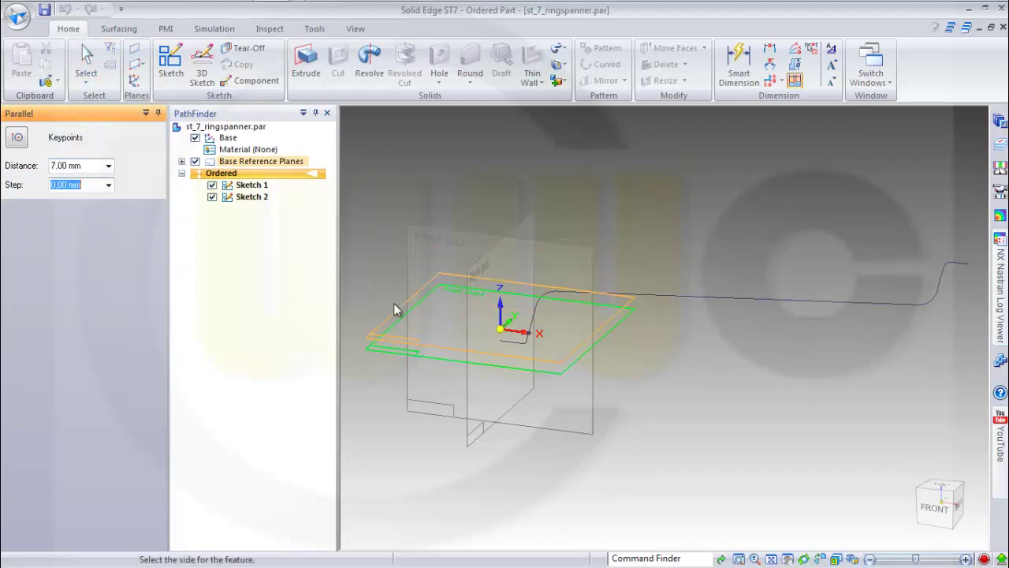
{"action": "left_click", "coordinate": [392, 286]}
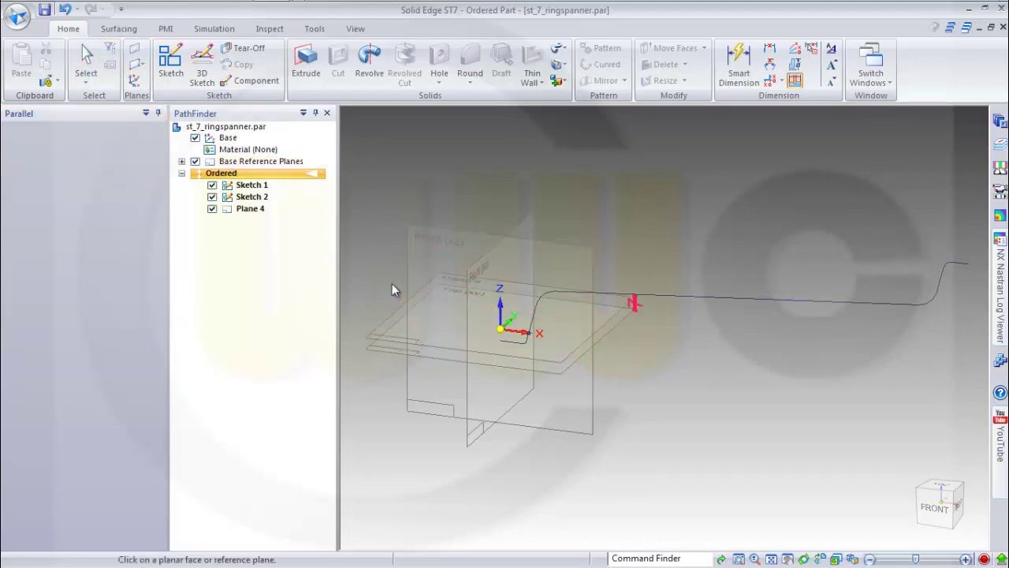
Step: Create a second parallel reference plane 7 mm below the top plane
{"action": "left_click", "coordinate": [143, 69]}
{"action": "left_click", "coordinate": [148, 78]}
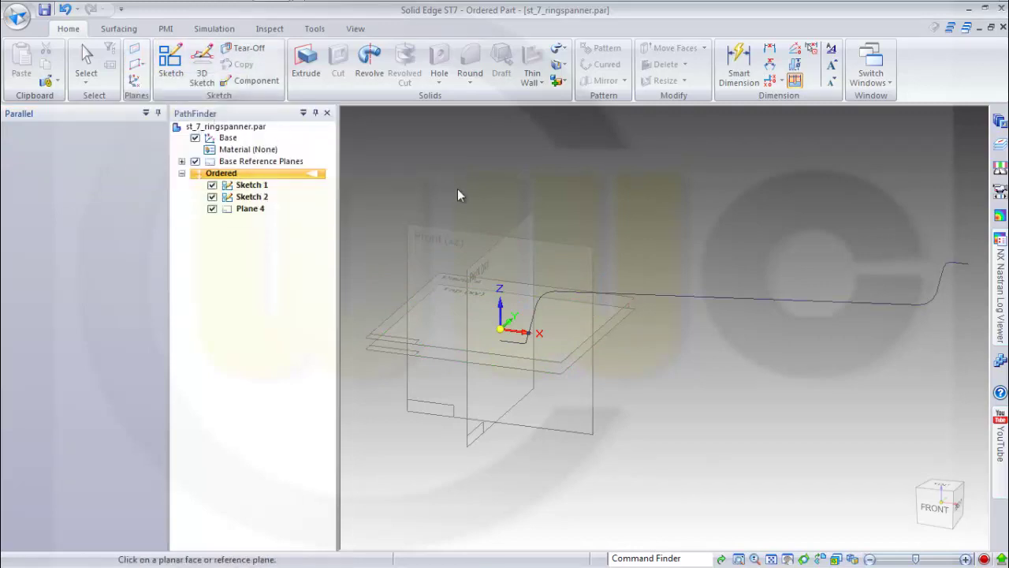
{"action": "left_click", "coordinate": [442, 358]}
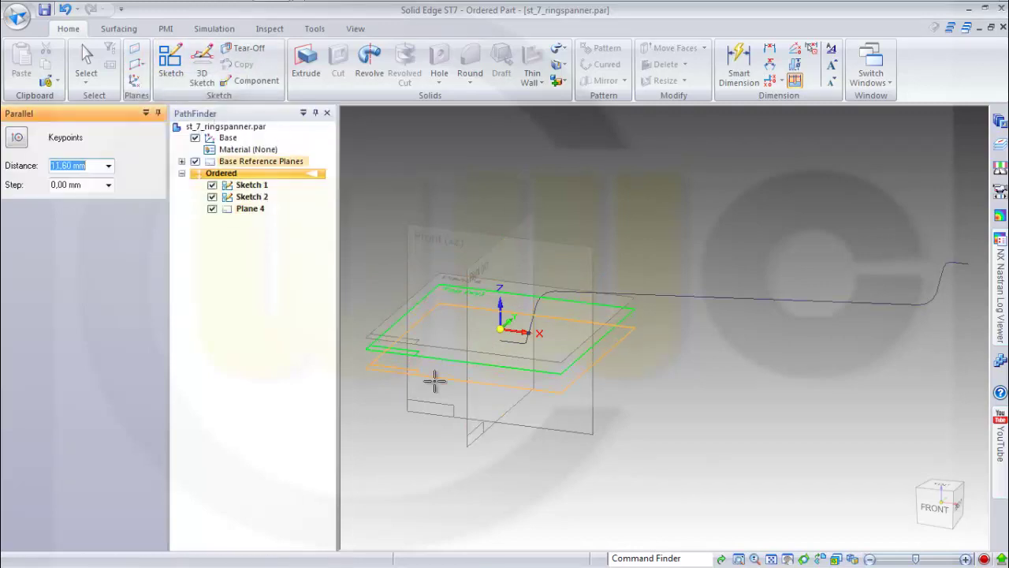
{"action": "type", "text": "7"}
{"action": "key", "text": "Tab"}
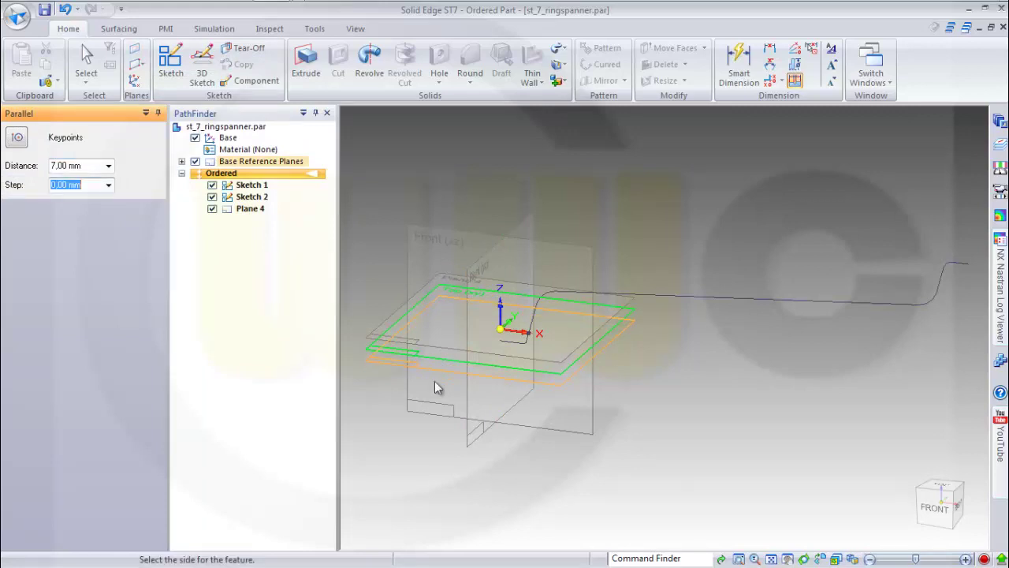
{"action": "left_click", "coordinate": [383, 403]}
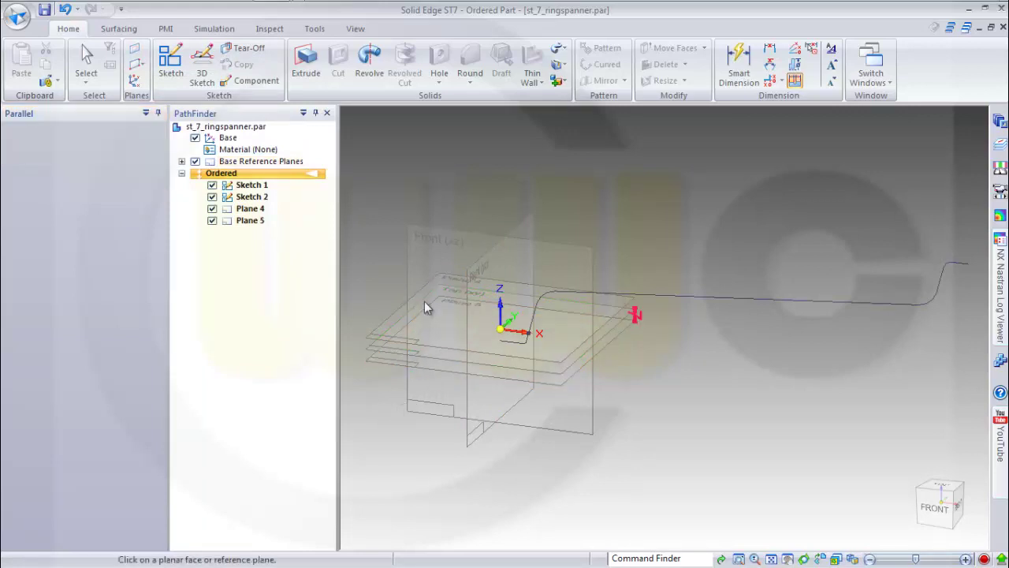
Step: Hide the original profile sketch and create a plane normal to the copied long line at its endpoint nearest the origin
{"action": "left_click", "coordinate": [212, 185]}
{"action": "left_click", "coordinate": [138, 64]}
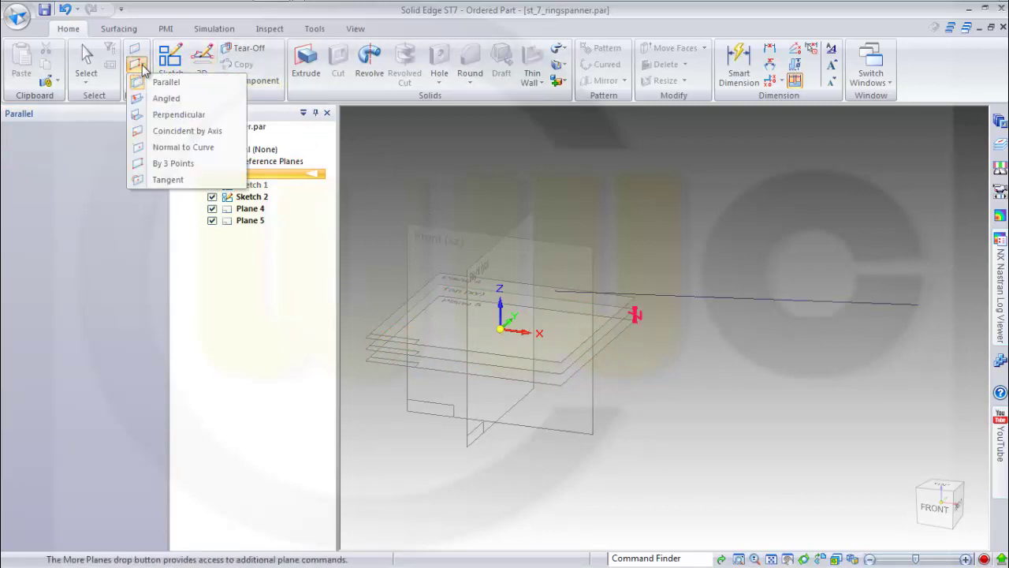
{"action": "left_click", "coordinate": [170, 147]}
{"action": "left_click", "coordinate": [653, 297]}
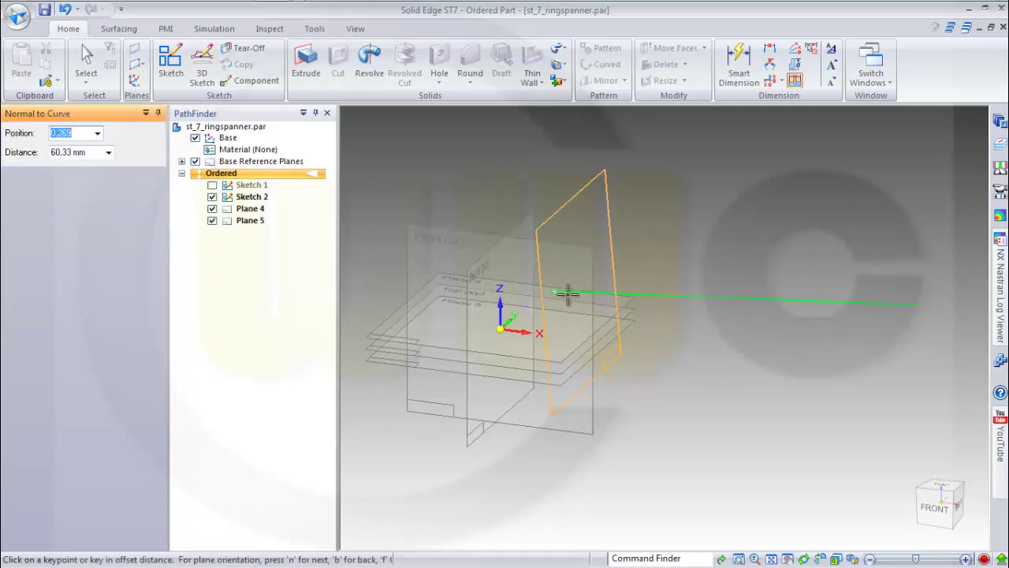
{"action": "left_click", "coordinate": [554, 290]}
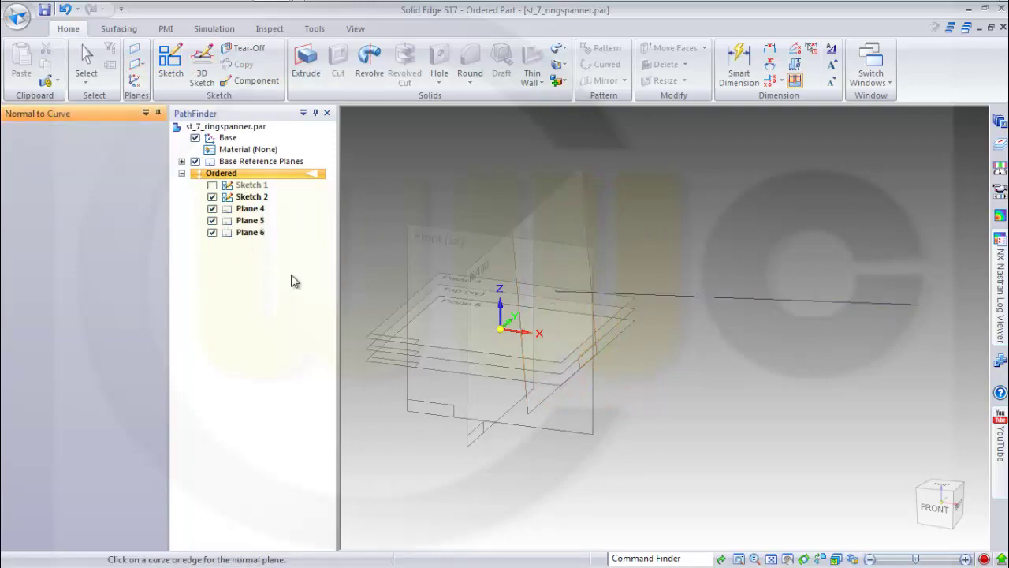
{"action": "scroll", "coordinate": [795, 235], "scroll_direction": "down", "scroll_amount": 1}
{"action": "scroll", "coordinate": [787, 253], "scroll_direction": "up", "scroll_amount": 1}
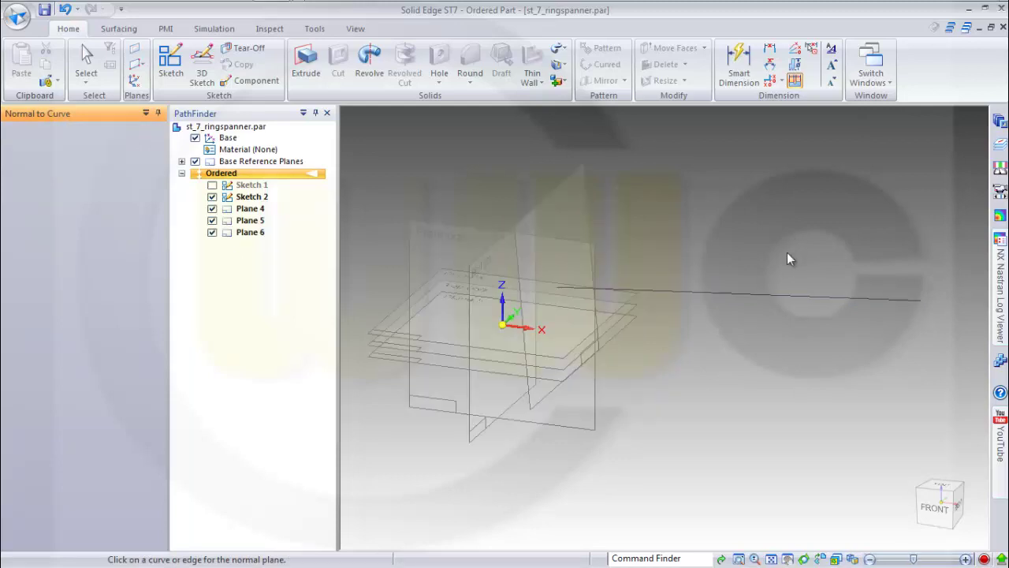
{"action": "key", "text": "Escape"}
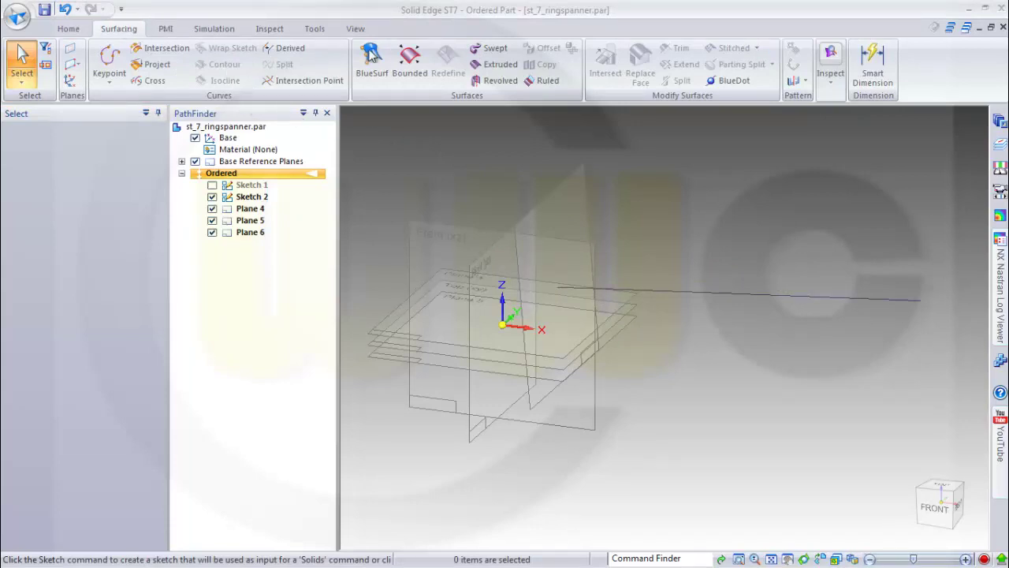
Step: Extrude the copied long line as a surface with a symmetric extent of 8 mm
{"action": "left_click", "coordinate": [496, 65]}
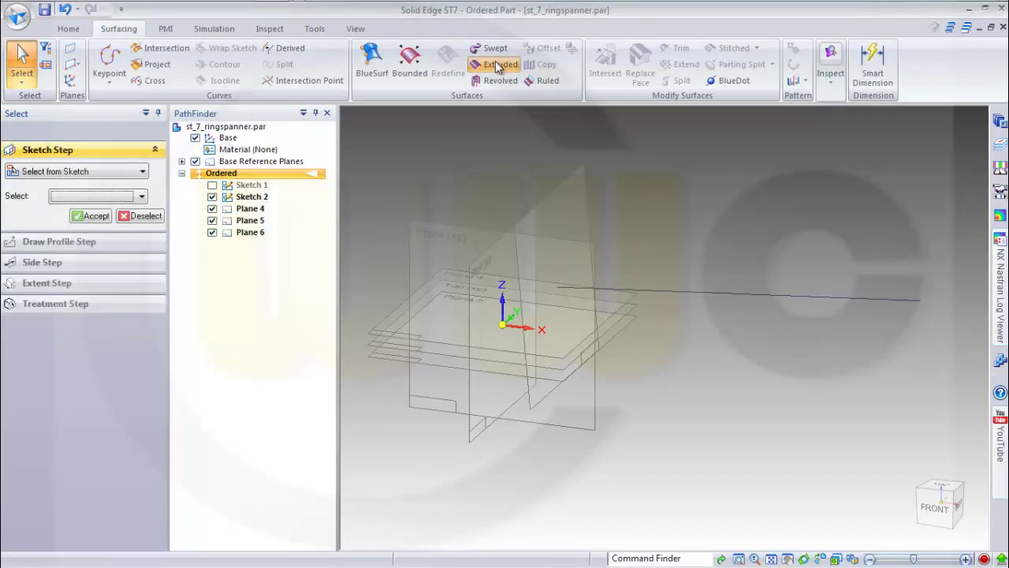
{"action": "left_click", "coordinate": [646, 295]}
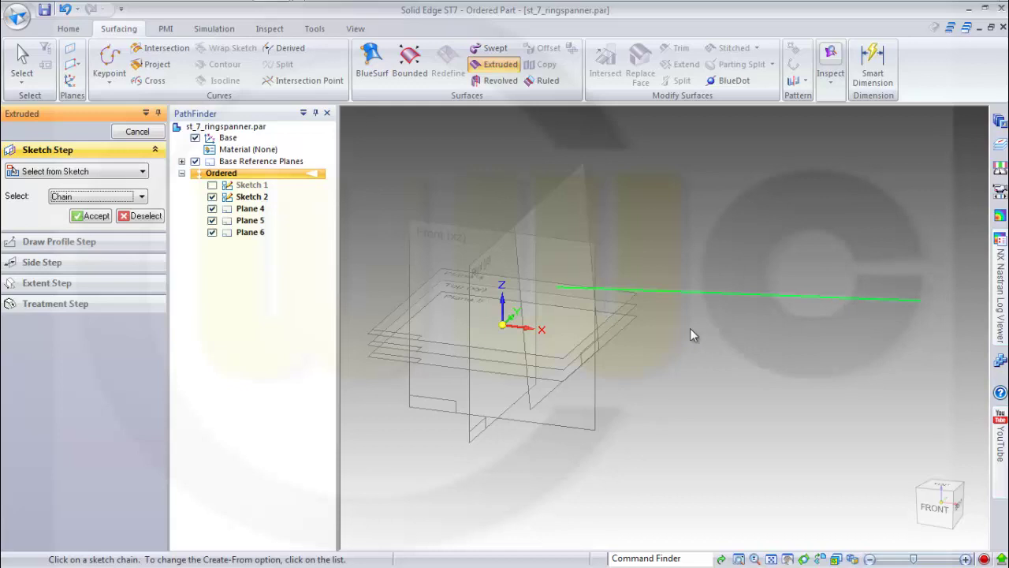
{"action": "left_click", "coordinate": [91, 215]}
{"action": "left_click", "coordinate": [27, 264]}
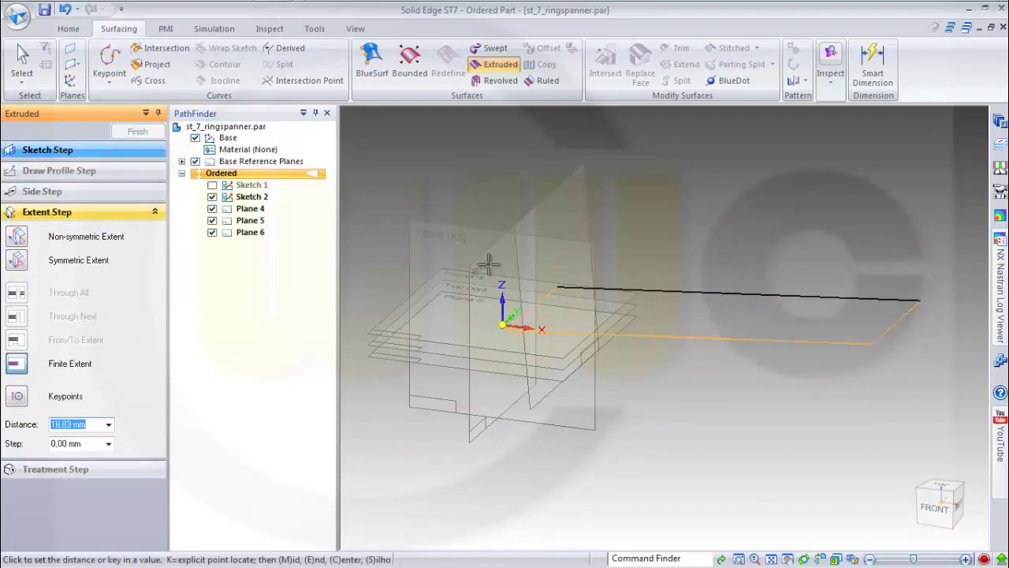
{"action": "left_click", "coordinate": [17, 262]}
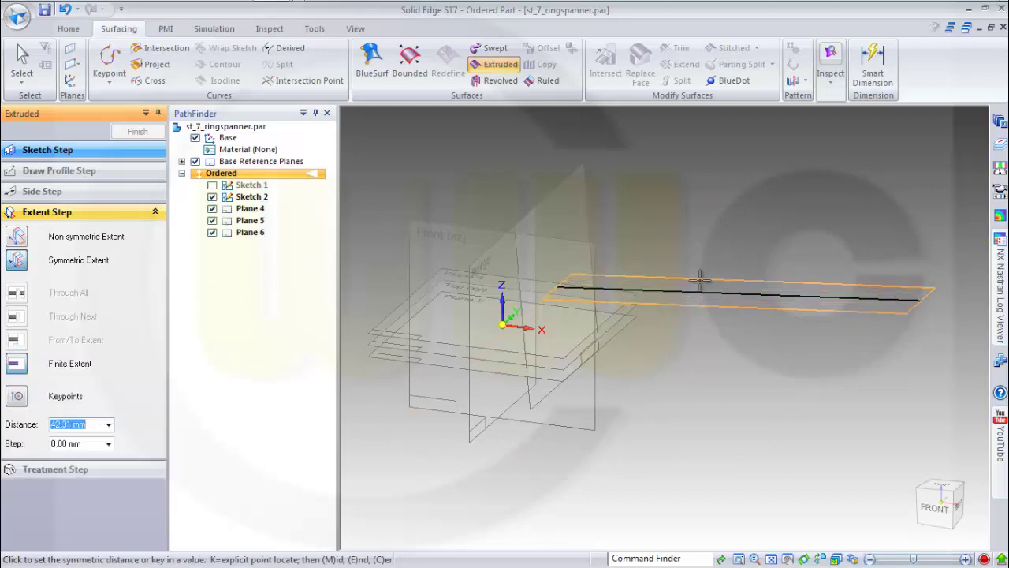
{"action": "type", "text": "8"}
{"action": "key", "text": "Return"}
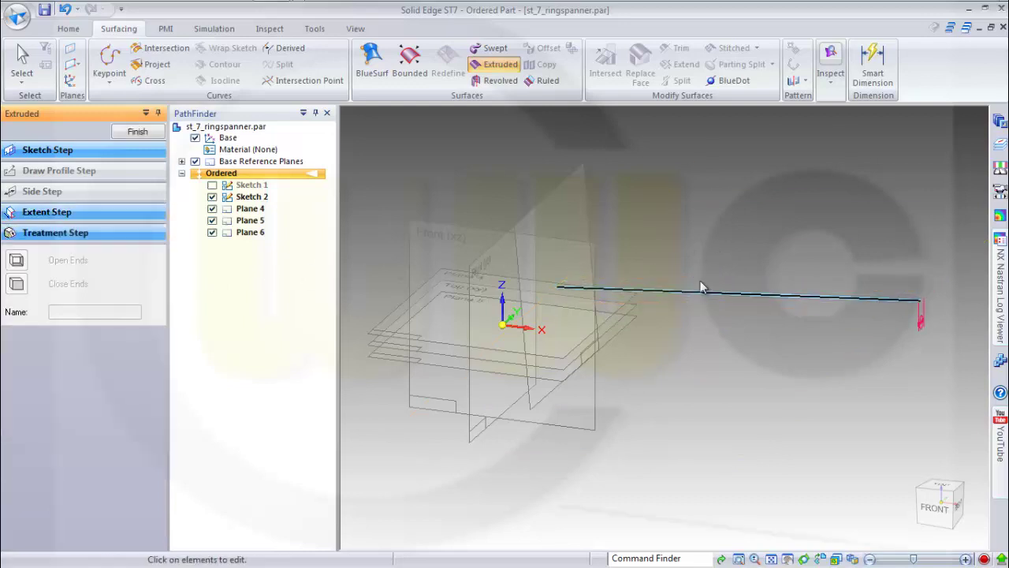
{"action": "left_click", "coordinate": [707, 272]}
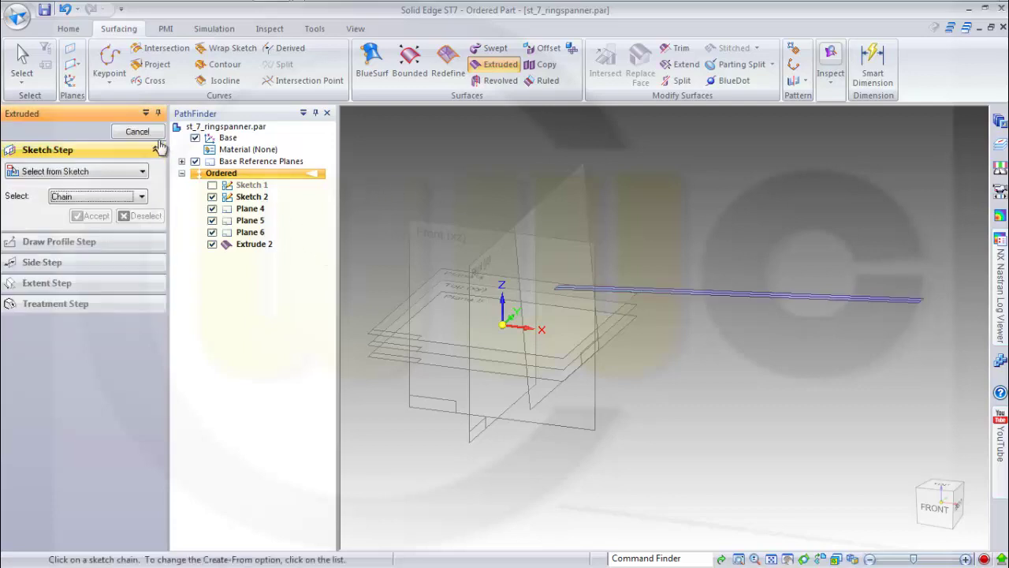
{"action": "left_click", "coordinate": [137, 132]}
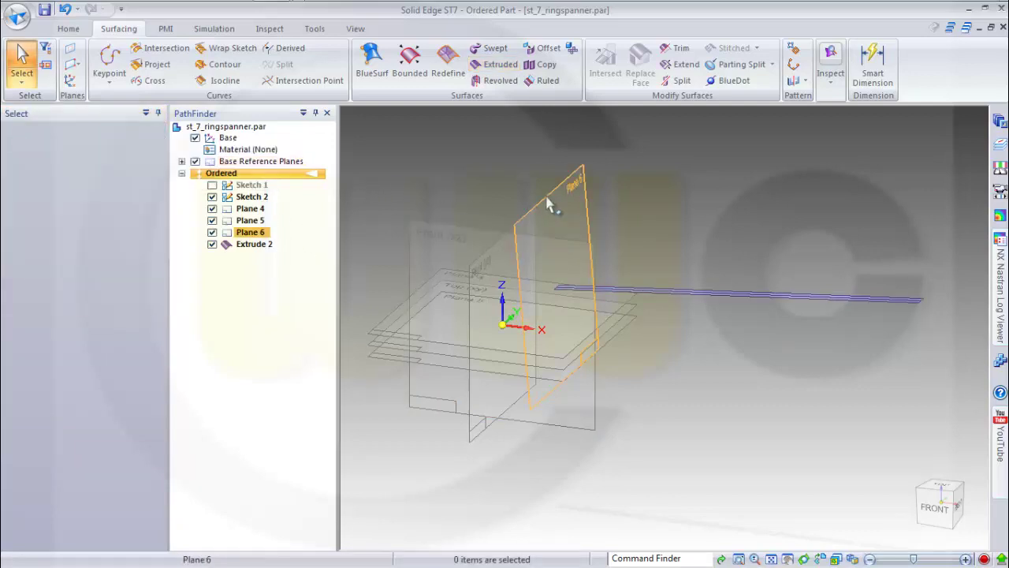
Step: On the plane normal to the line, sketch a 4.5 mm radius arc rising from the negative-Y end of the surface's edge and bulging outward
{"action": "left_click", "coordinate": [68, 29]}
{"action": "left_click", "coordinate": [182, 60]}
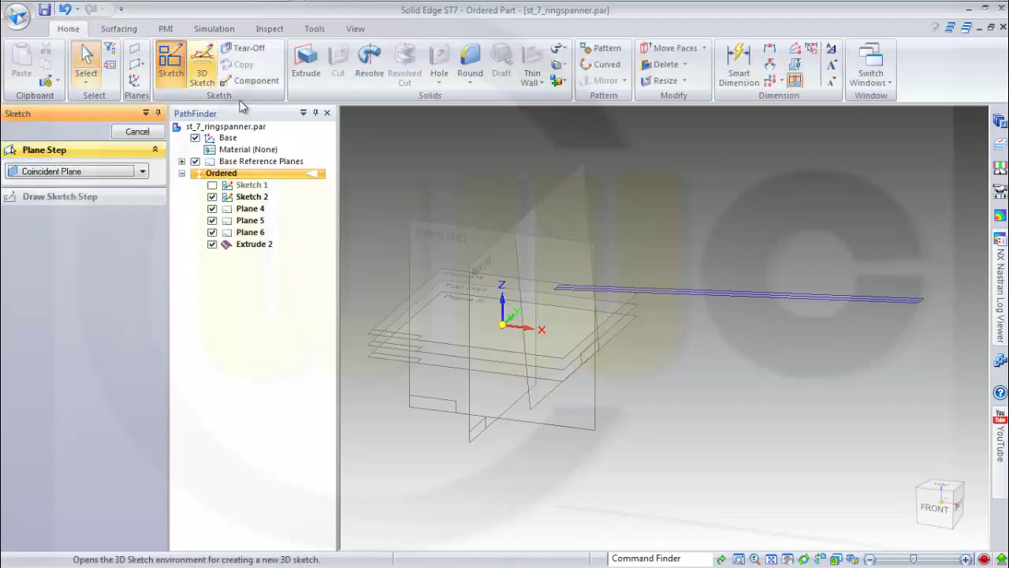
{"action": "left_click", "coordinate": [554, 198]}
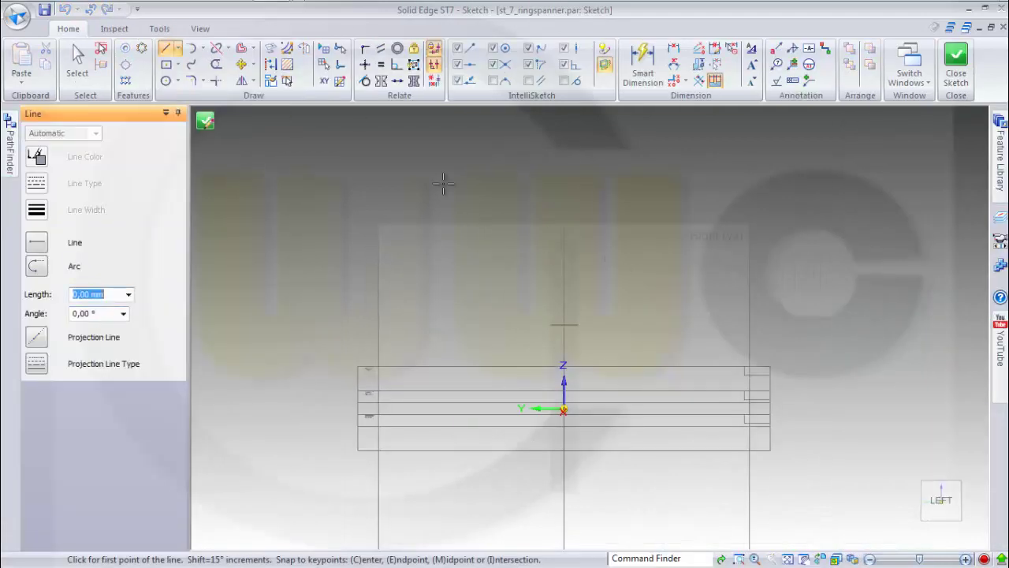
{"action": "left_click", "coordinate": [190, 48]}
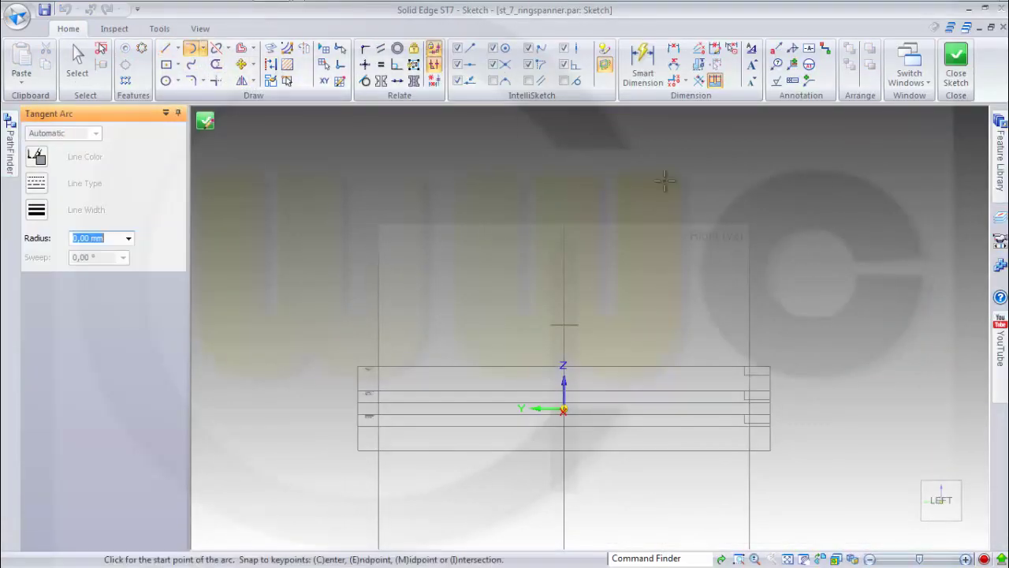
{"action": "left_click", "coordinate": [579, 325]}
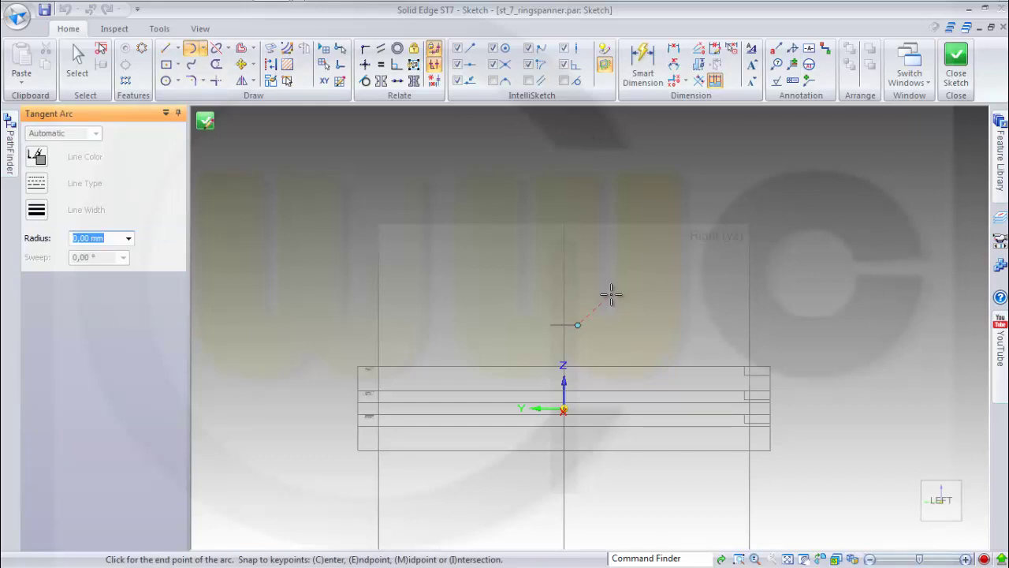
{"action": "type", "text": "4,5"}
{"action": "key", "text": "Return"}
{"action": "scroll", "coordinate": [581, 285], "scroll_direction": "down", "scroll_amount": 3}
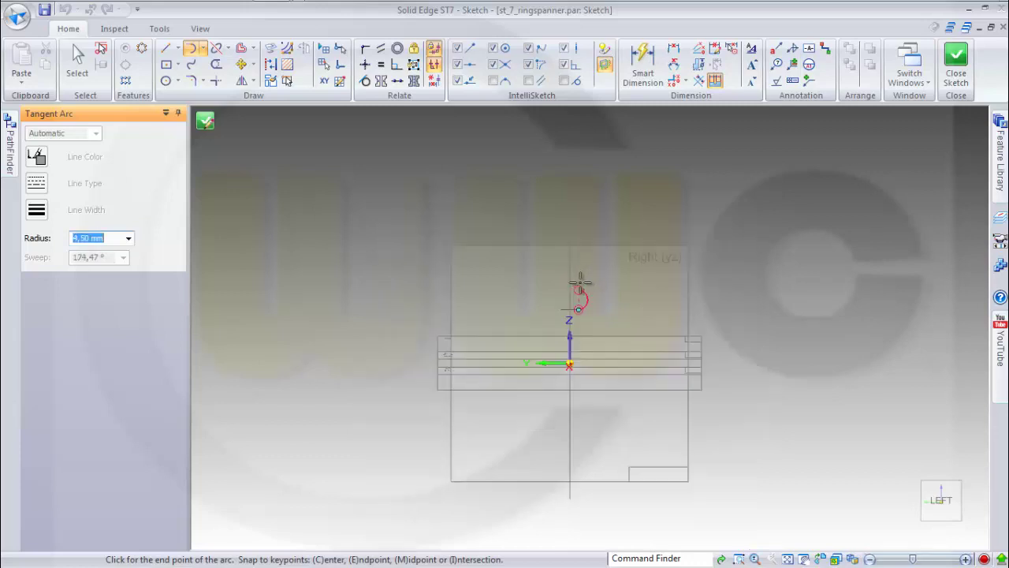
{"action": "scroll", "coordinate": [592, 287], "scroll_direction": "up", "scroll_amount": 5}
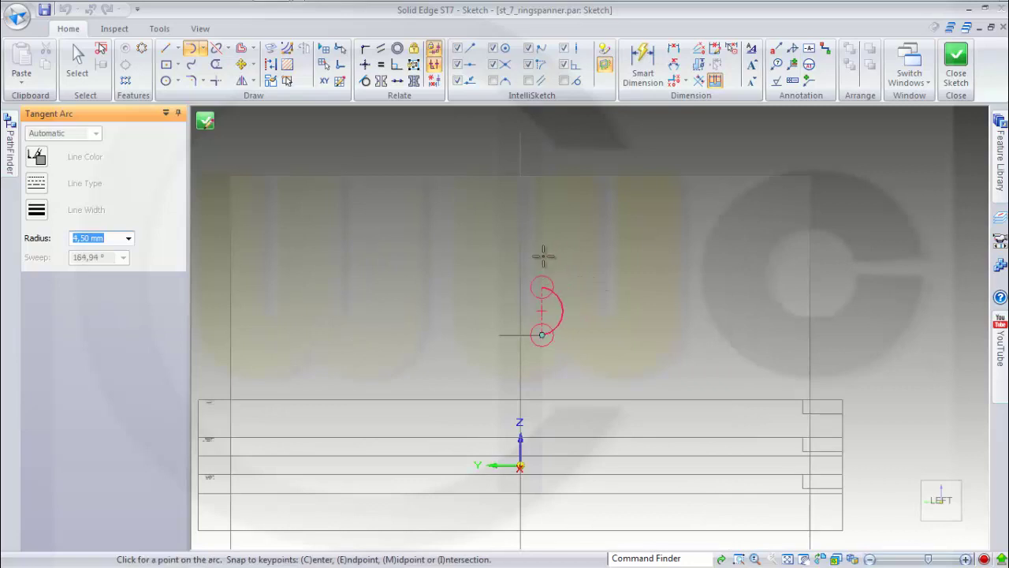
{"action": "left_click", "coordinate": [543, 255]}
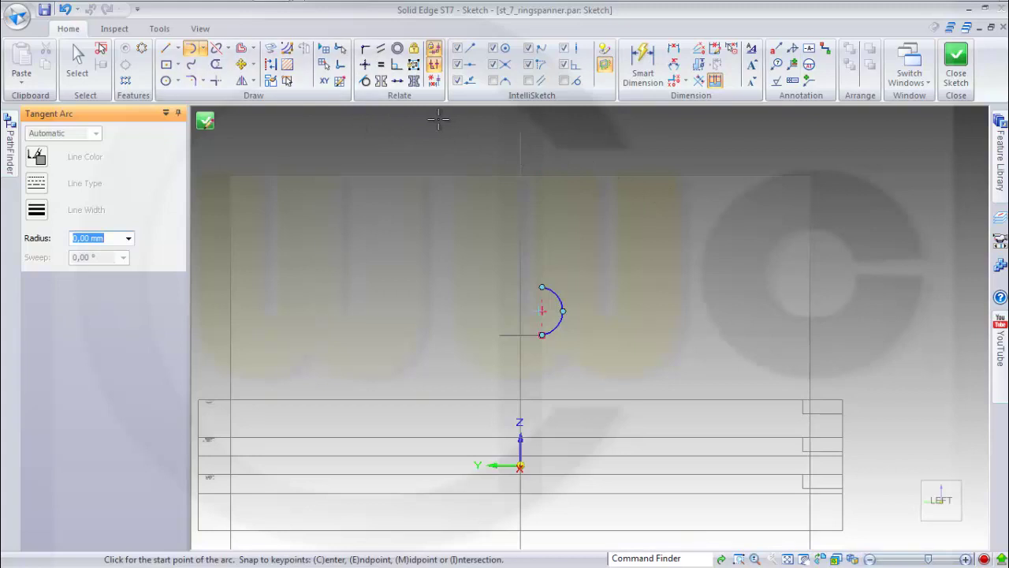
Step: Align the arc's centre point vertically with its lower endpoint using a Horizontal/Vertical relation
{"action": "left_click", "coordinate": [365, 64]}
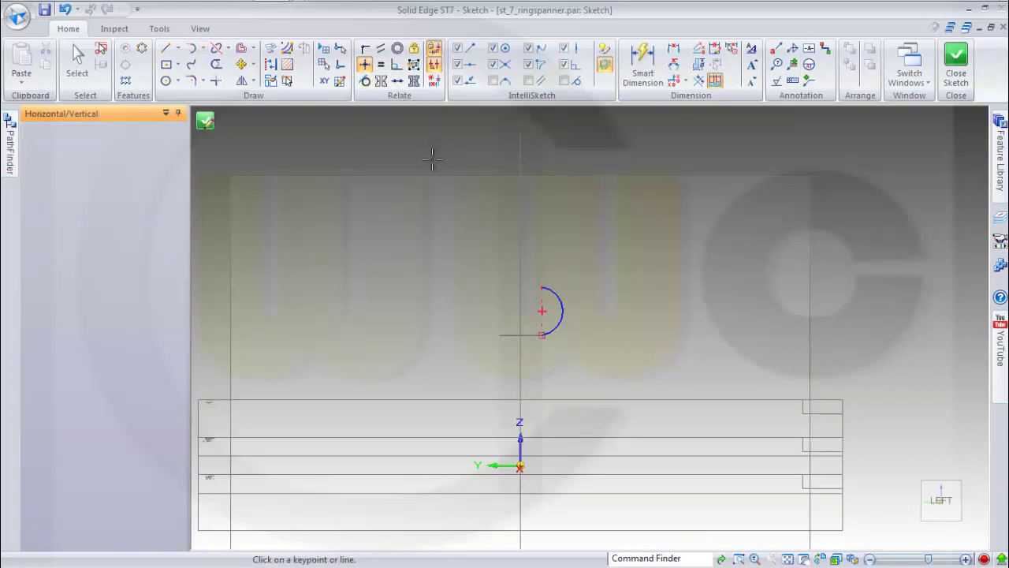
{"action": "scroll", "coordinate": [526, 292], "scroll_direction": "up", "scroll_amount": 5}
{"action": "scroll", "coordinate": [755, 405], "scroll_direction": "down", "scroll_amount": 3}
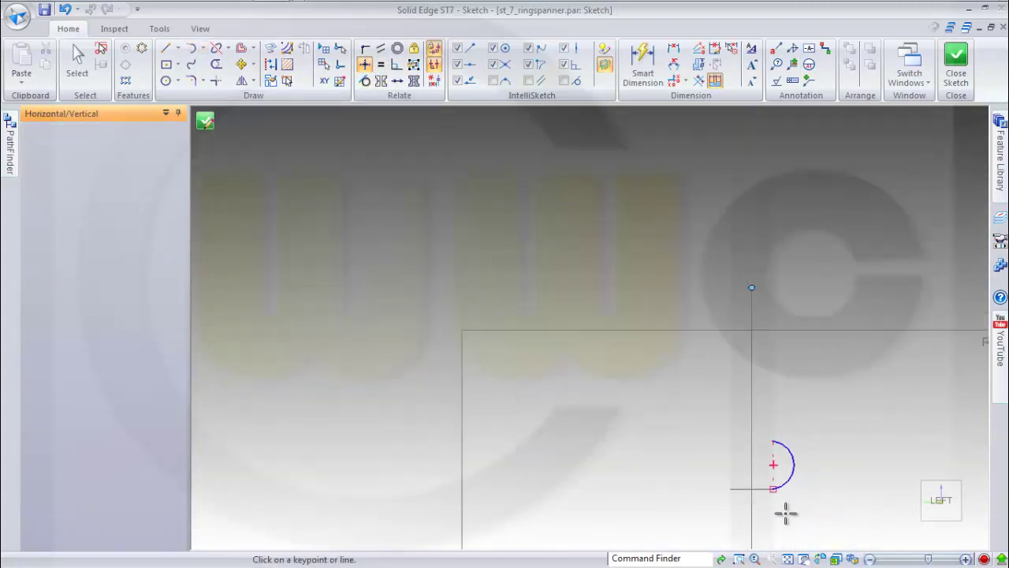
{"action": "scroll", "coordinate": [780, 497], "scroll_direction": "up", "scroll_amount": 3}
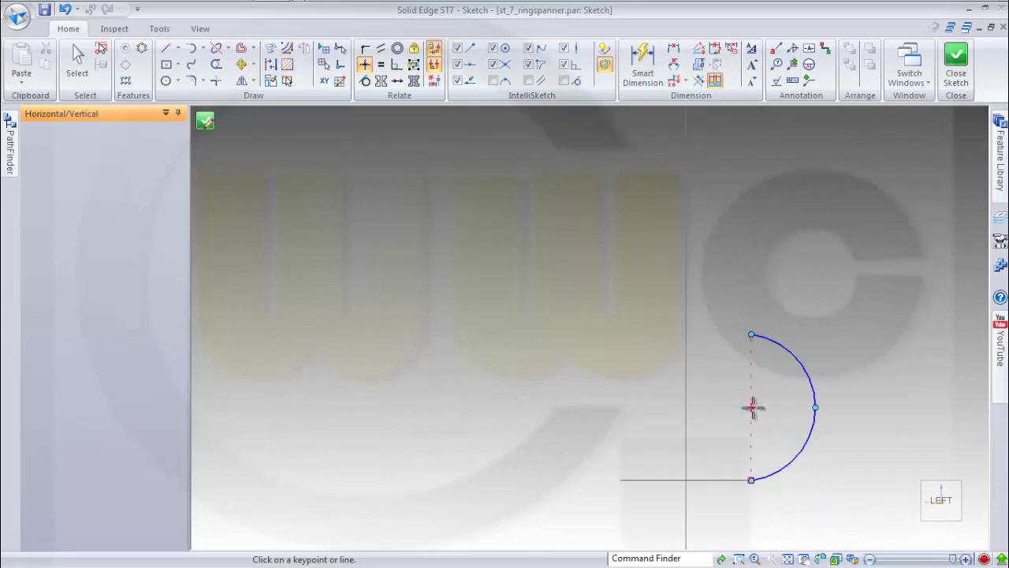
{"action": "left_click", "coordinate": [751, 407]}
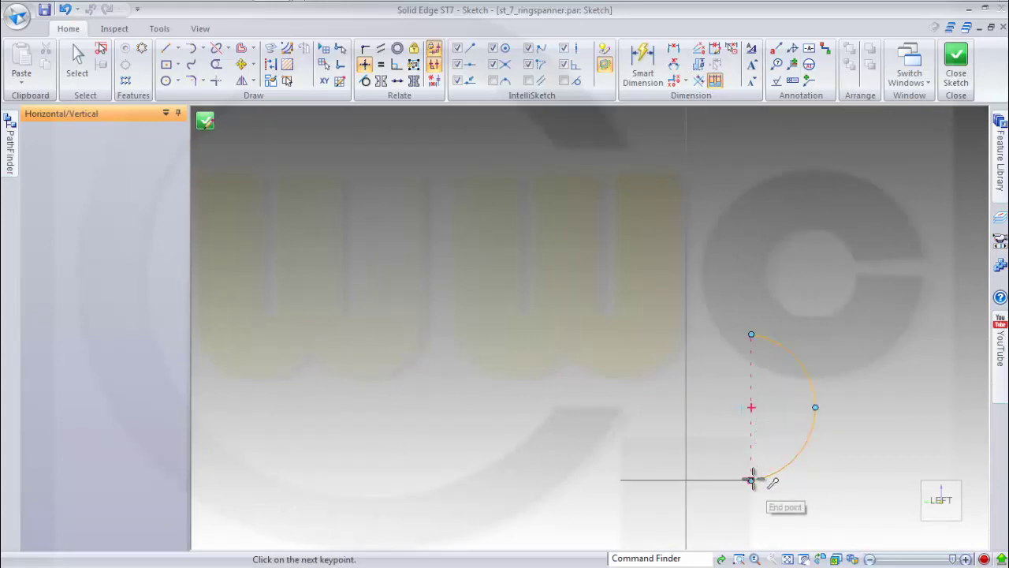
{"action": "left_click", "coordinate": [750, 479]}
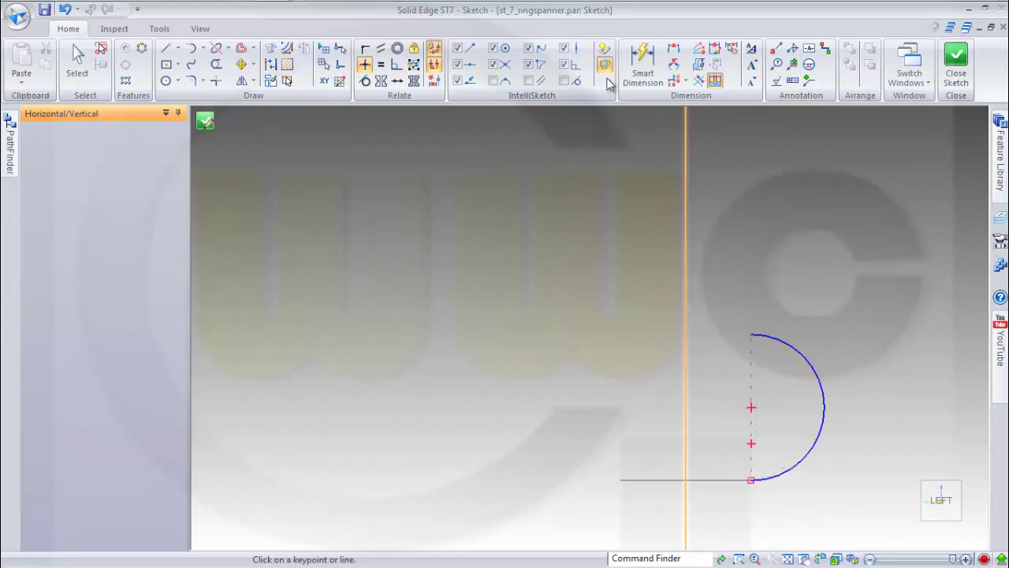
Step: Dimension the arc's radius as 4.5 mm and finish the sketch
{"action": "left_click", "coordinate": [642, 63]}
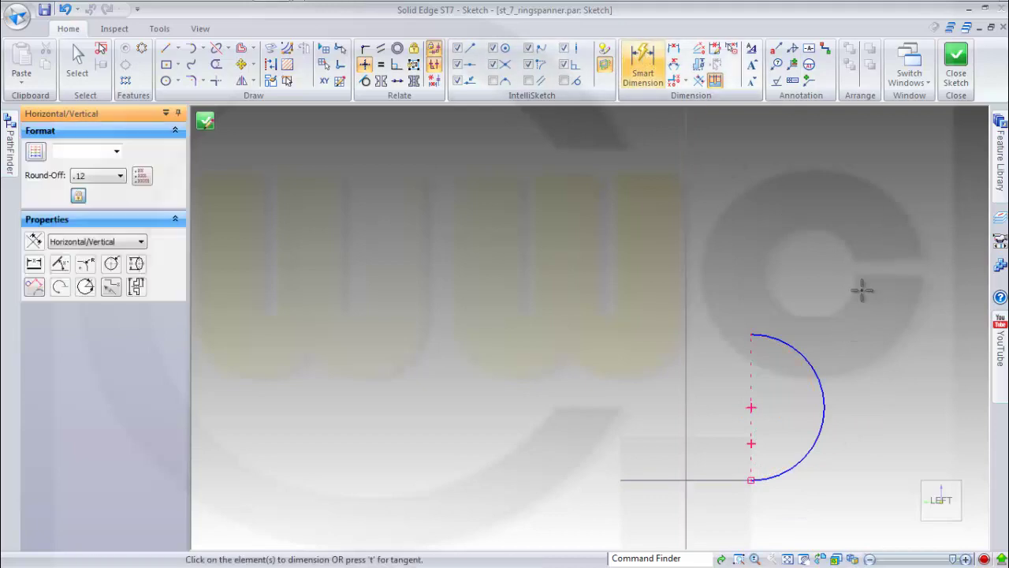
{"action": "left_click", "coordinate": [806, 352]}
{"action": "left_click", "coordinate": [833, 331]}
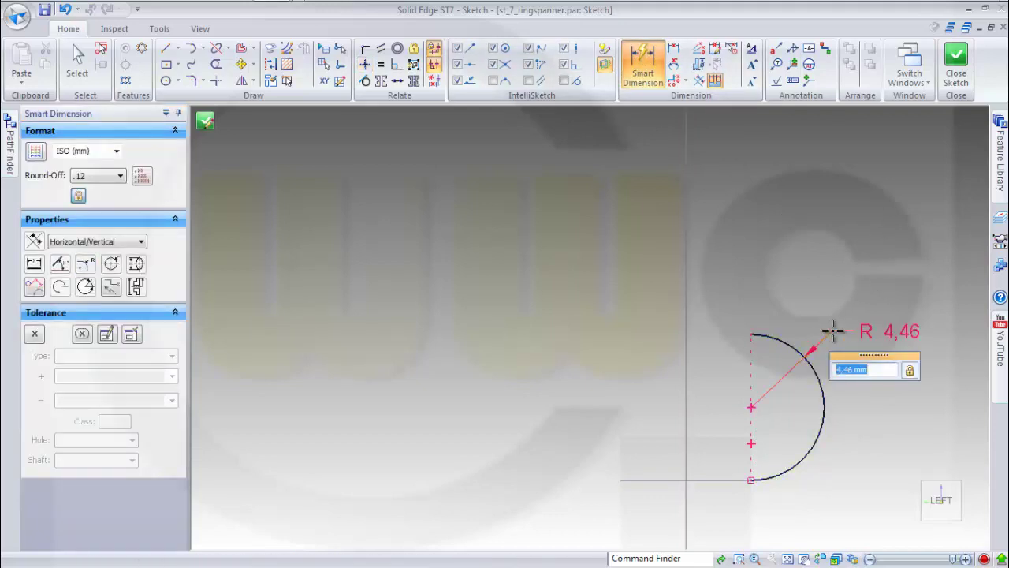
{"action": "type", "text": "4,5"}
{"action": "key", "text": "Return"}
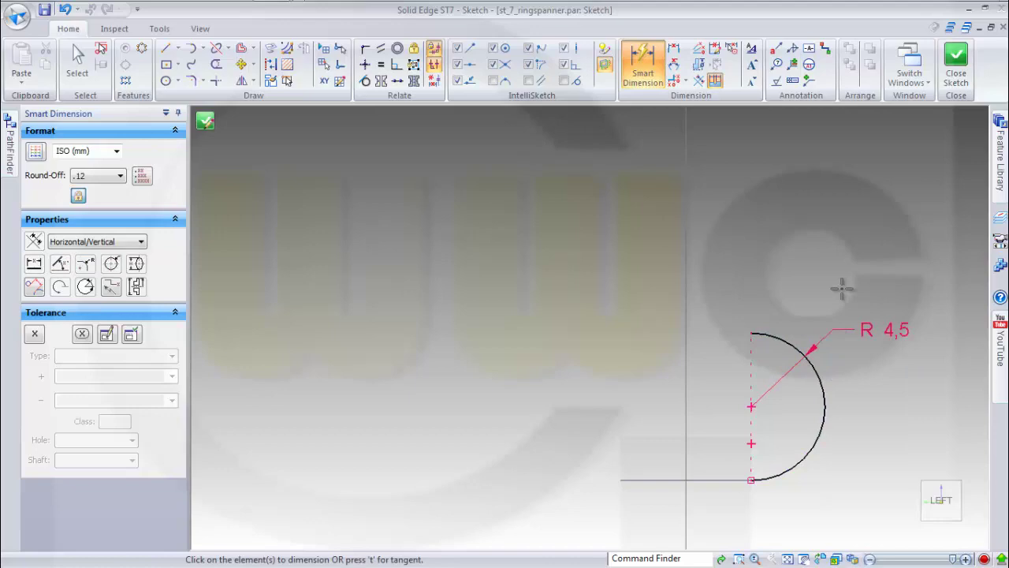
{"action": "left_click", "coordinate": [955, 67]}
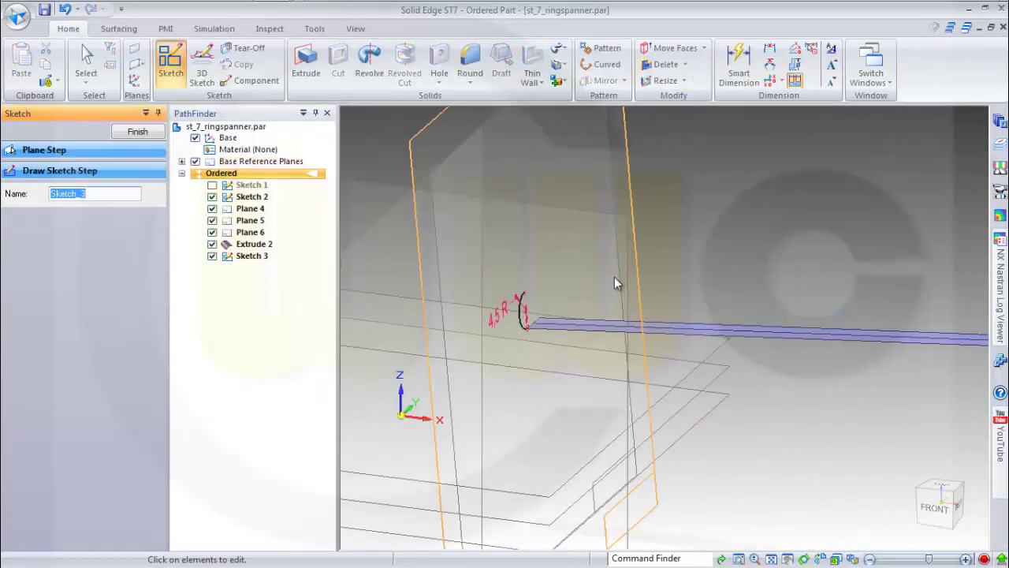
{"action": "left_click", "coordinate": [148, 136]}
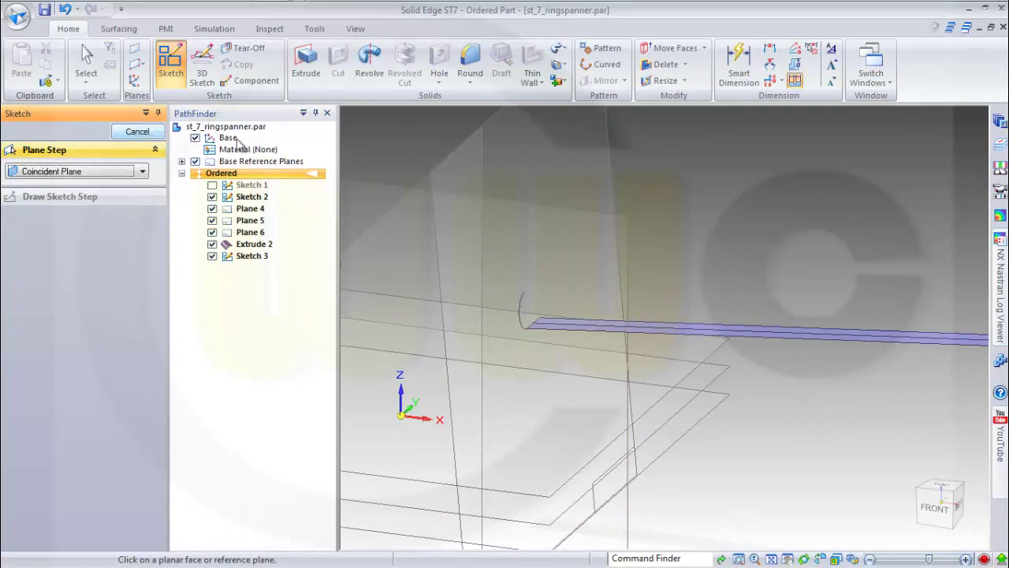
Step: Create a single-path swept surface along the guide surface's negative-Y edge, using the arc as cross-section
{"action": "left_click", "coordinate": [128, 33]}
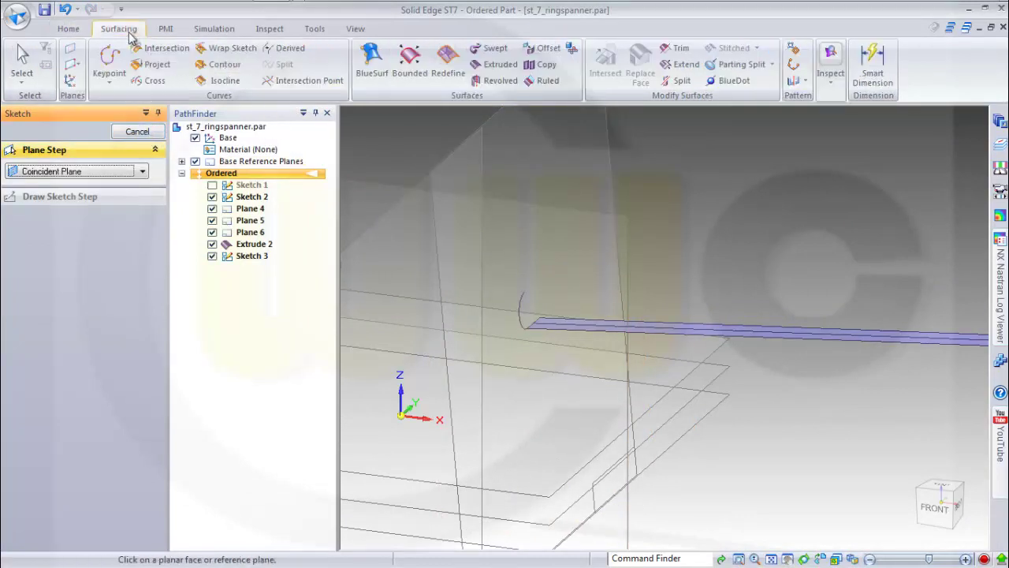
{"action": "left_click", "coordinate": [490, 48]}
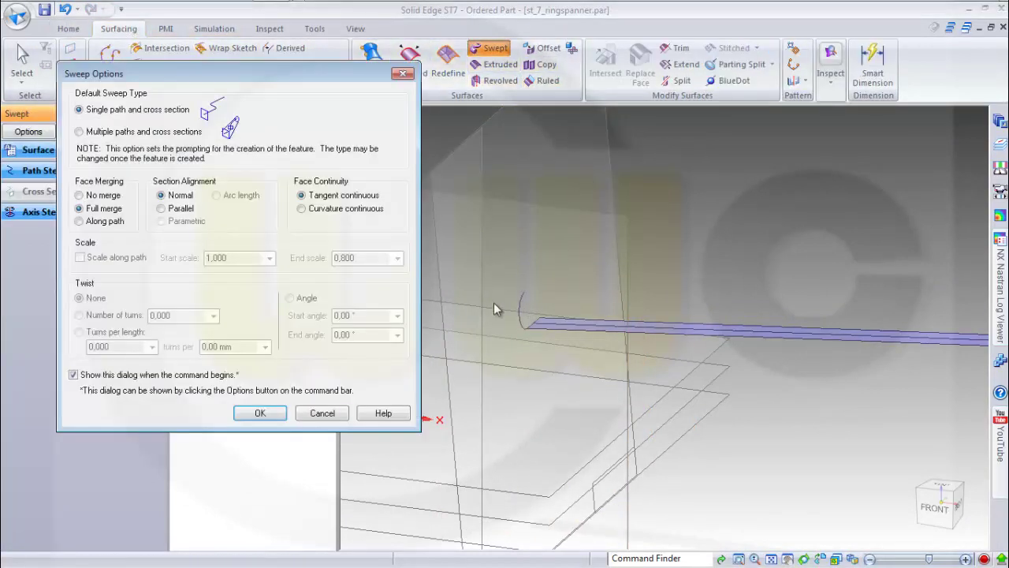
{"action": "left_click", "coordinate": [261, 413]}
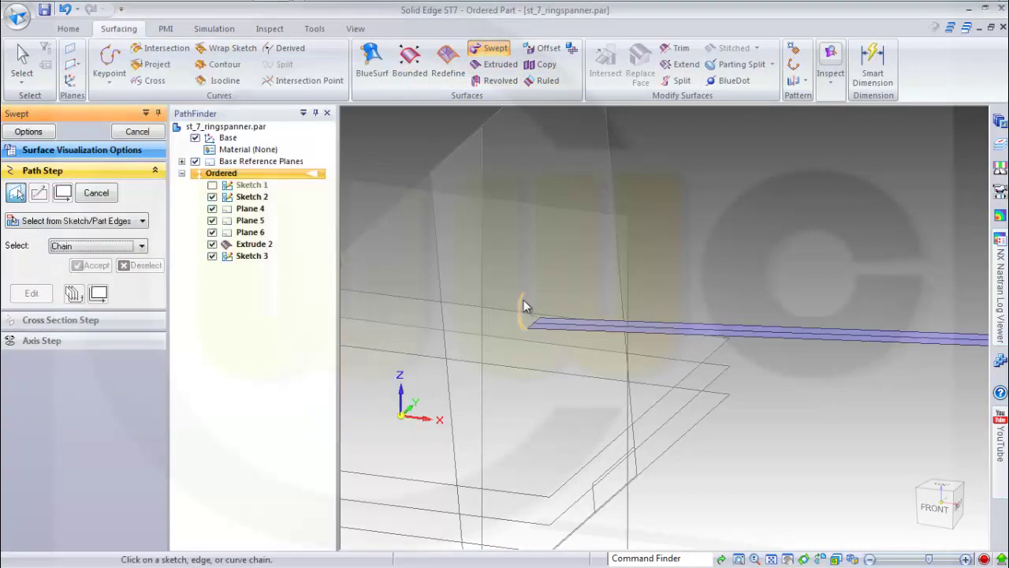
{"action": "left_click", "coordinate": [598, 332]}
{"action": "right_click", "coordinate": [462, 246]}
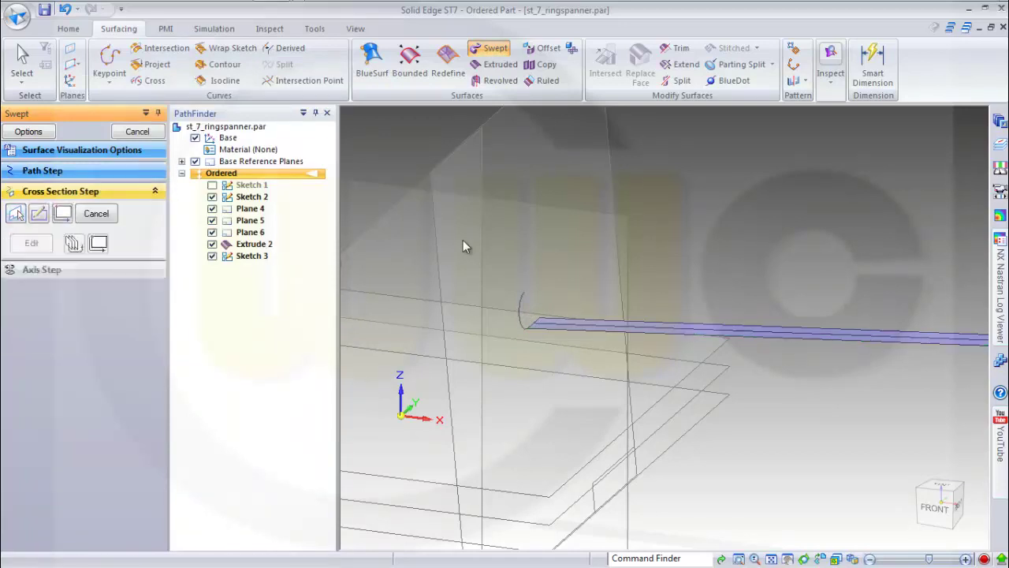
{"action": "left_click", "coordinate": [523, 301]}
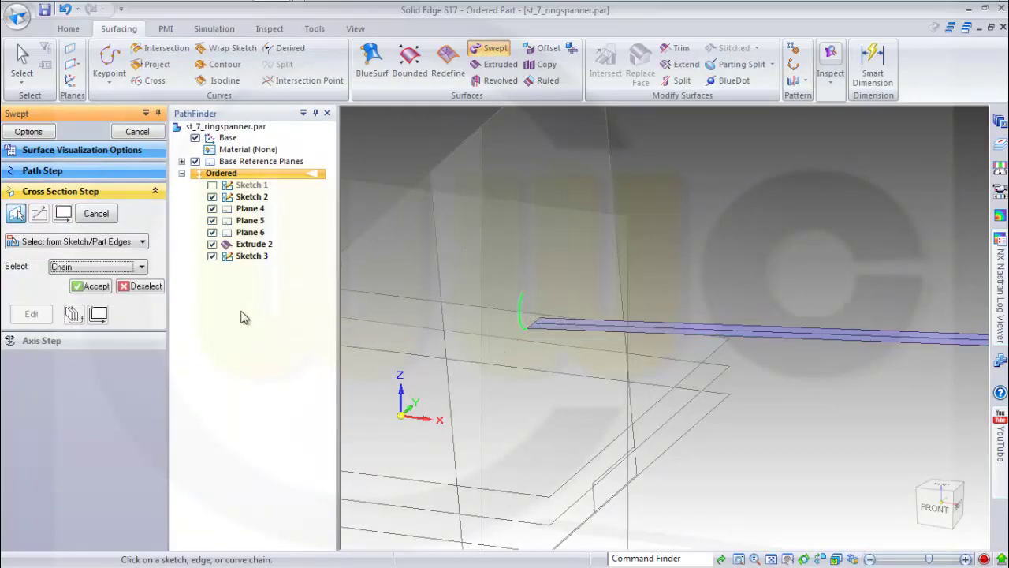
{"action": "right_click", "coordinate": [703, 197]}
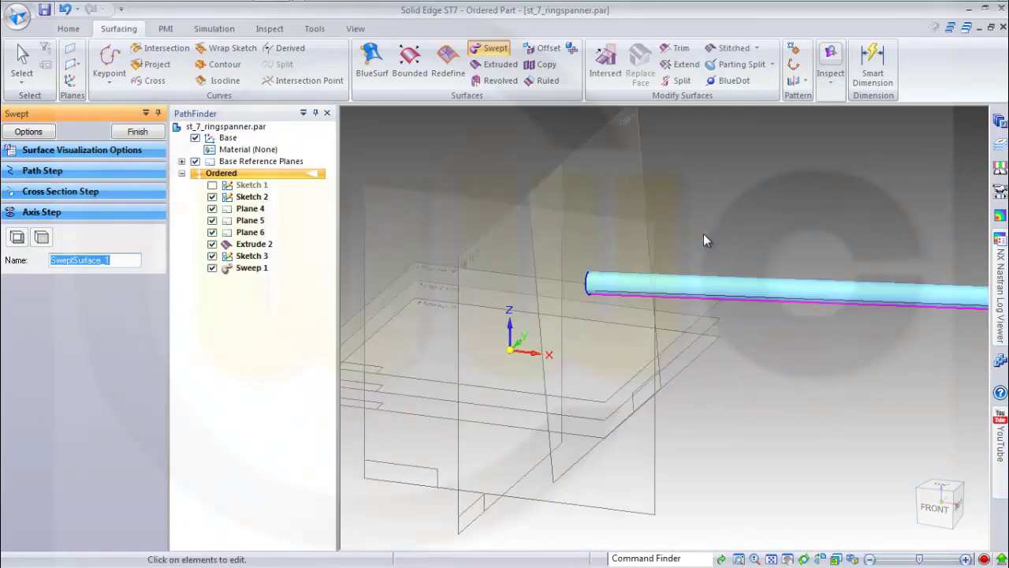
{"action": "left_click", "coordinate": [79, 170]}
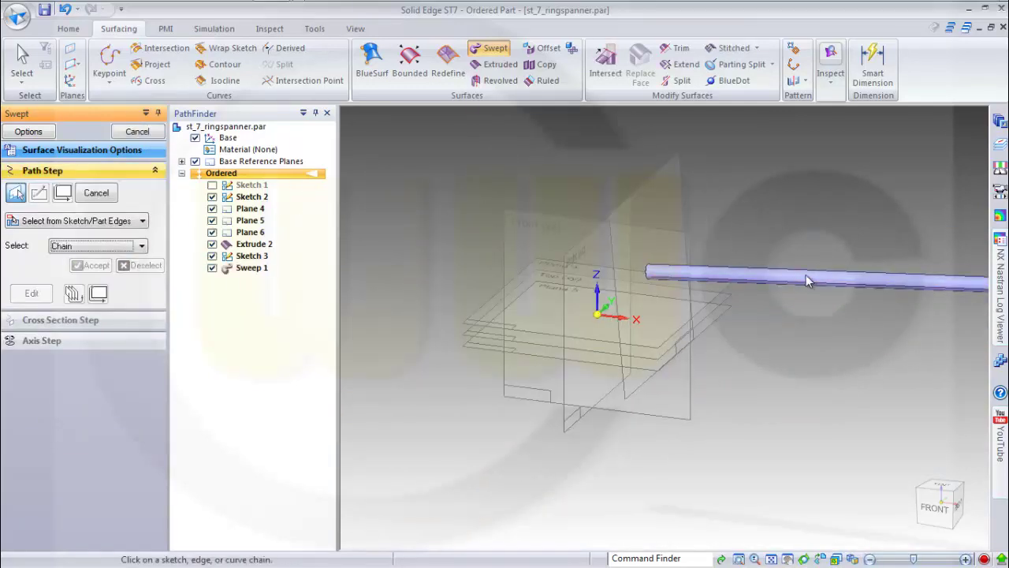
{"action": "middle_click_drag", "start_coordinate": [781, 277], "coordinate": [213, 178], "text": "shift"}
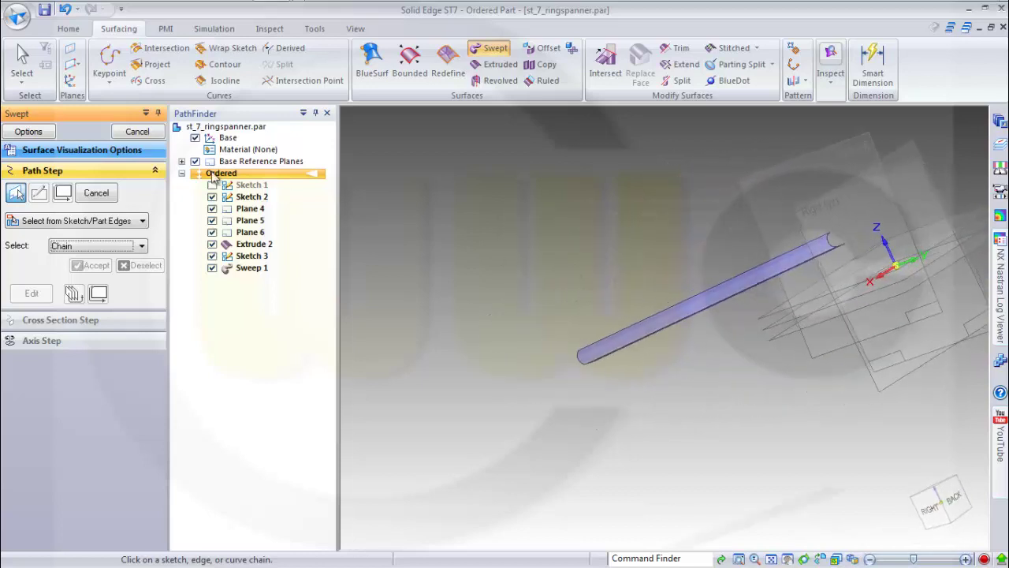
{"action": "left_click", "coordinate": [138, 134]}
{"action": "middle_click_drag", "start_coordinate": [581, 241], "coordinate": [857, 216]}
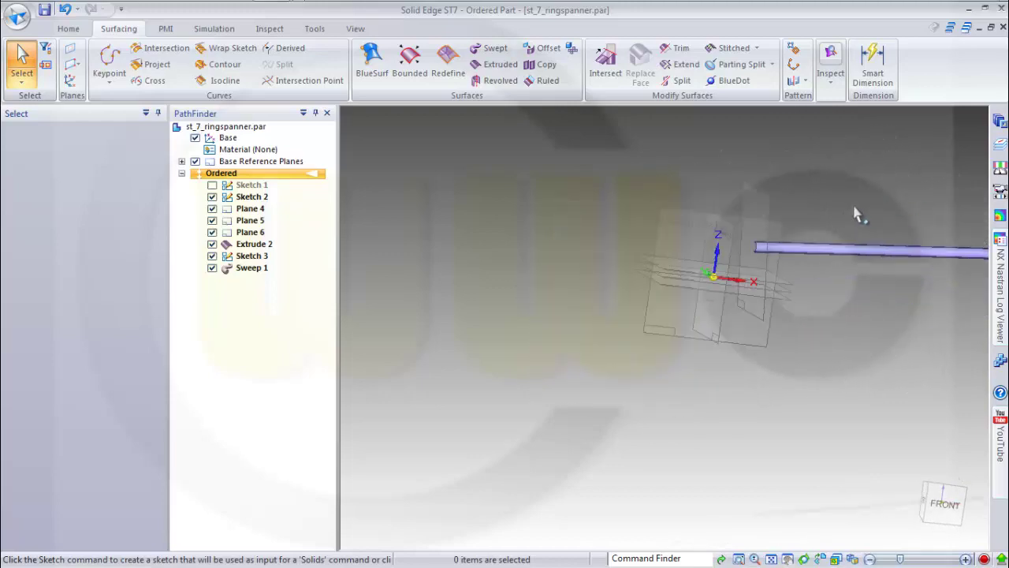
{"action": "scroll", "coordinate": [845, 218], "scroll_direction": "up", "scroll_amount": 4}
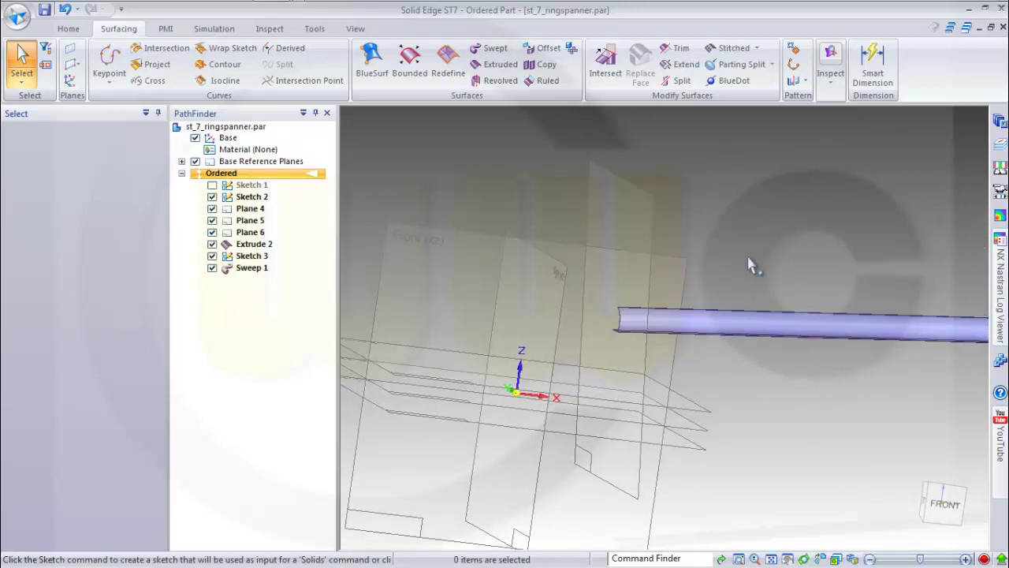
{"action": "middle_click_drag", "start_coordinate": [750, 265], "coordinate": [784, 290]}
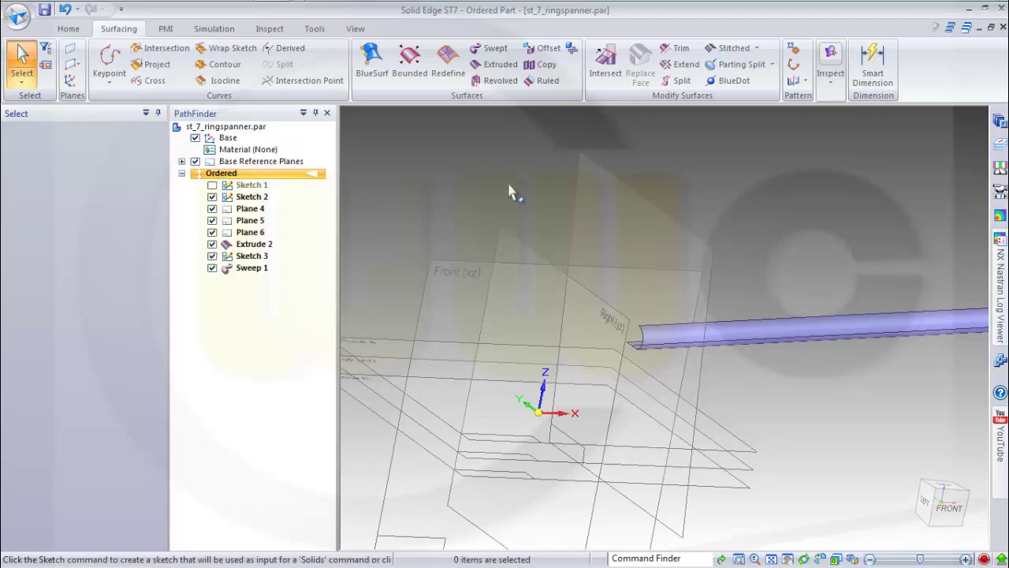
{"action": "left_click", "coordinate": [806, 81]}
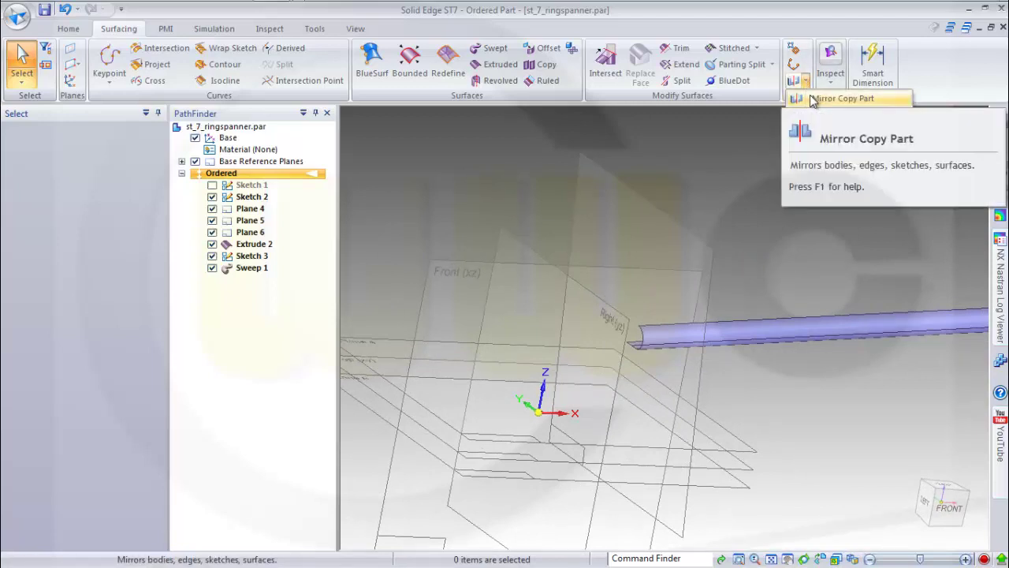
{"action": "left_click", "coordinate": [68, 29]}
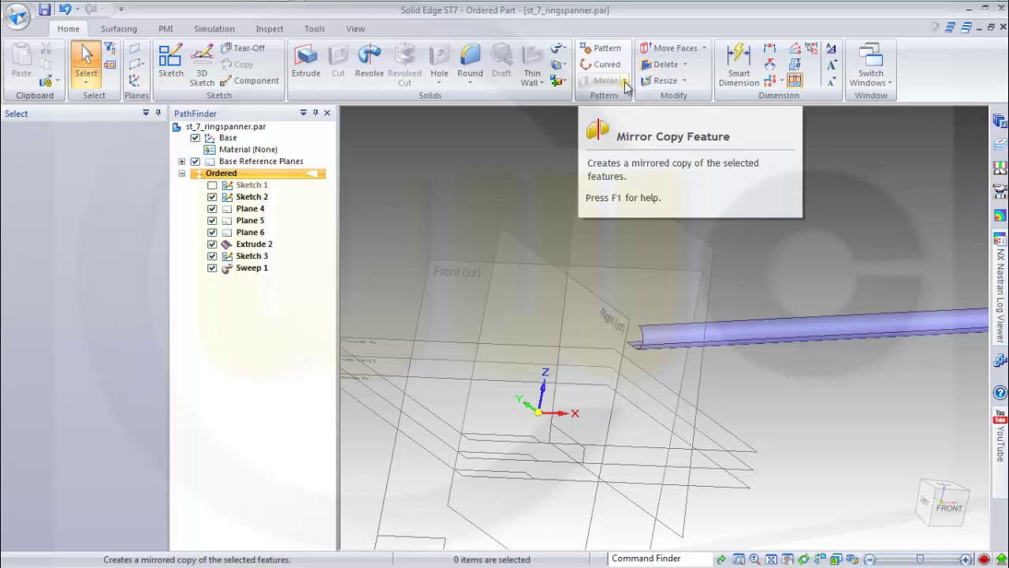
{"action": "left_click", "coordinate": [624, 82]}
{"action": "left_click", "coordinate": [624, 82]}
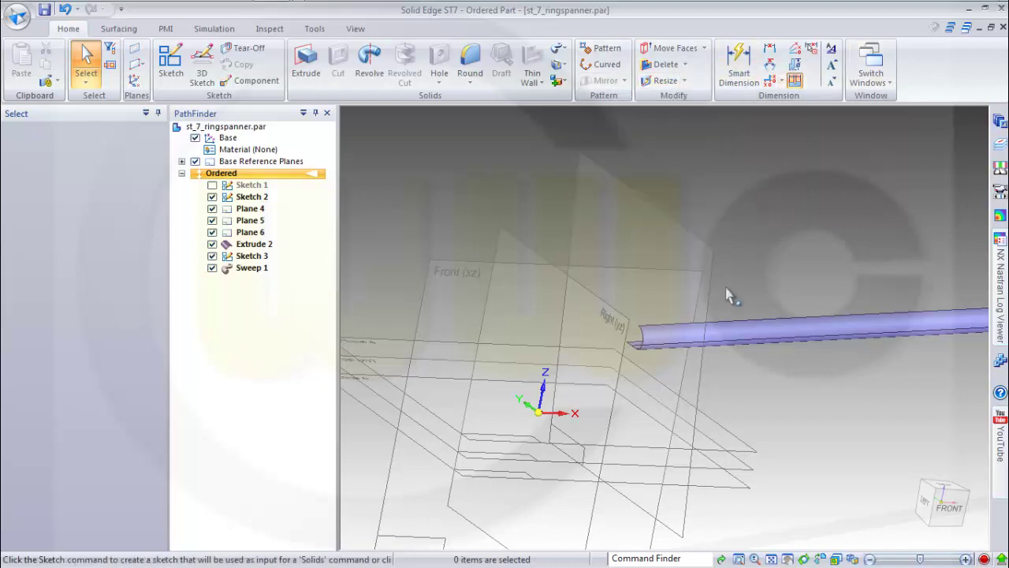
Step: Mirror the swept surface about the Front (xz) plane with Mirror Copy Part
{"action": "left_click", "coordinate": [243, 269]}
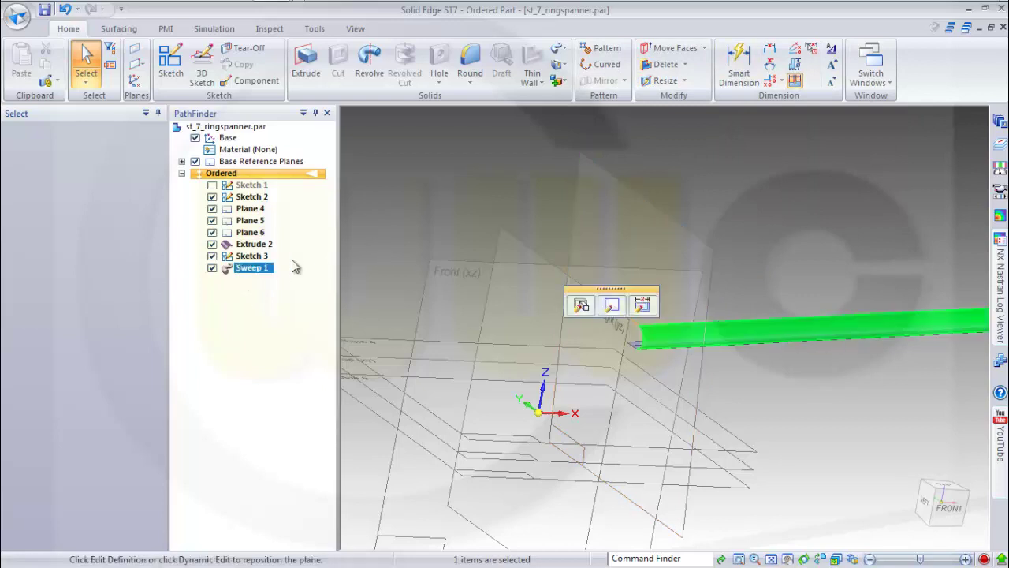
{"action": "left_click", "coordinate": [623, 82]}
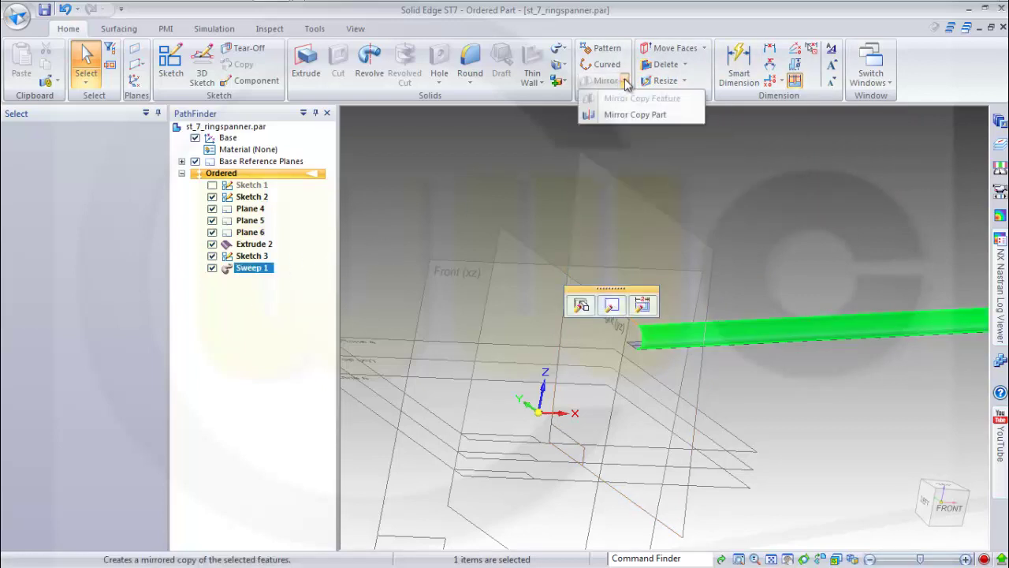
{"action": "left_click", "coordinate": [608, 116]}
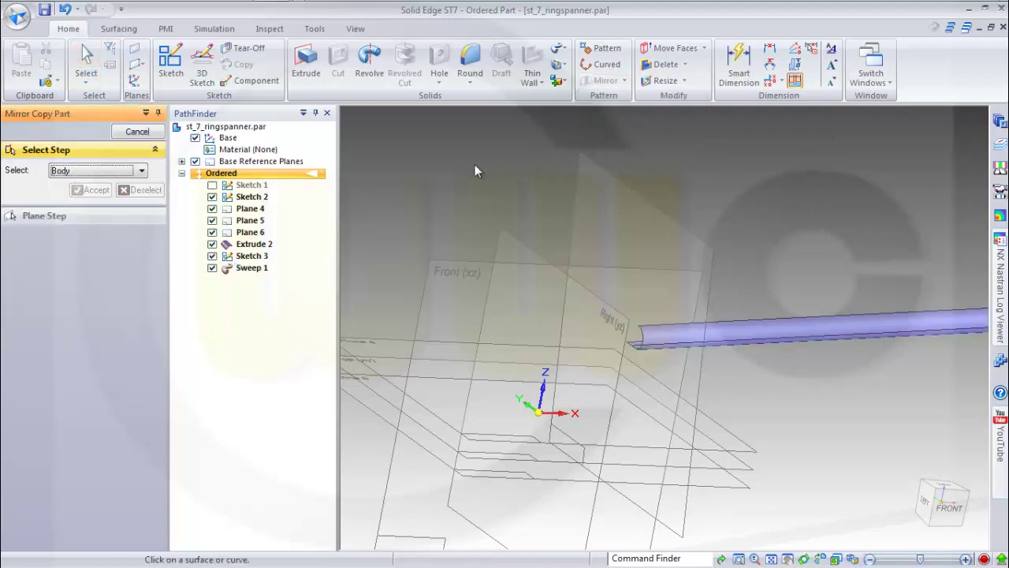
{"action": "left_click", "coordinate": [655, 333]}
{"action": "left_click", "coordinate": [92, 190]}
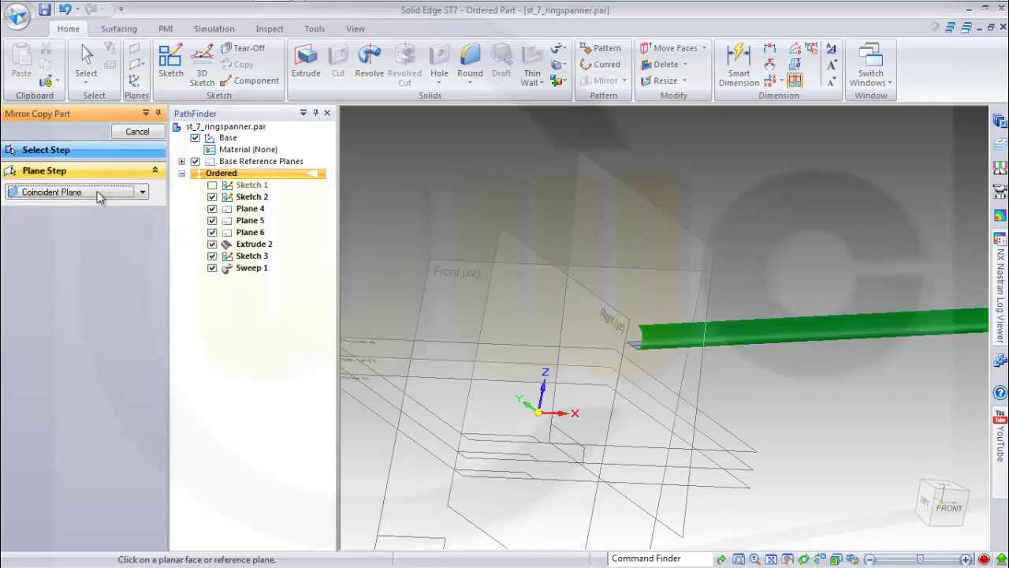
{"action": "left_click", "coordinate": [481, 266]}
{"action": "left_click", "coordinate": [139, 132]}
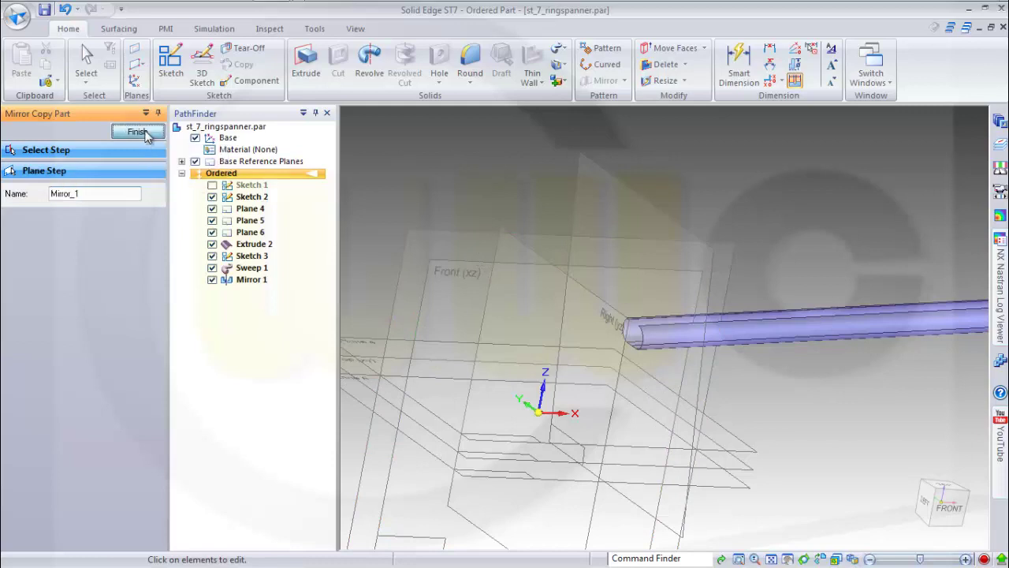
Step: Start a 3D sketch and draw an 8 mm line joining the two side surfaces' free upper corners at one handle end
{"action": "scroll", "coordinate": [804, 280], "scroll_direction": "down", "scroll_amount": 3}
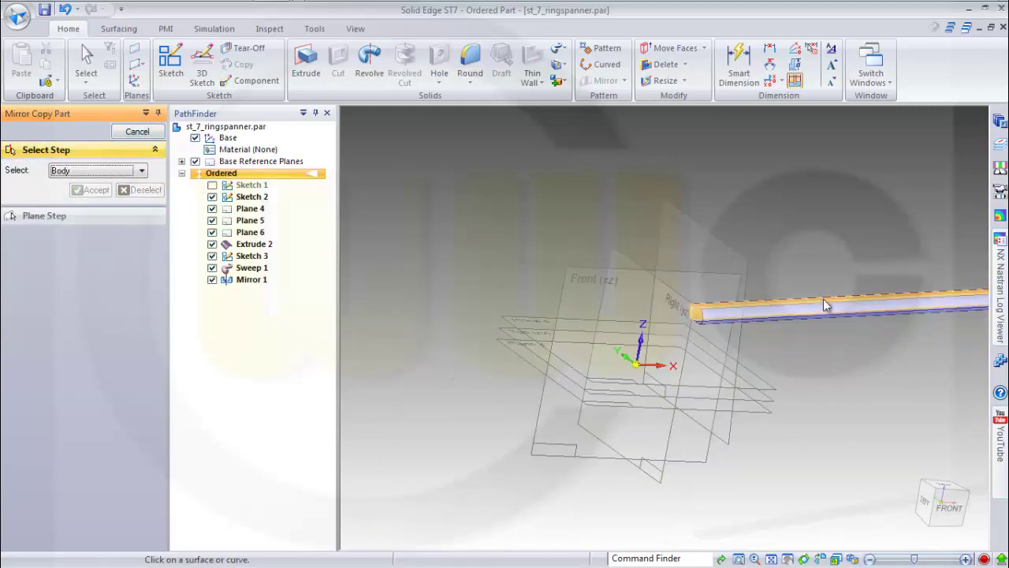
{"action": "middle_click_drag", "start_coordinate": [824, 300], "coordinate": [596, 314]}
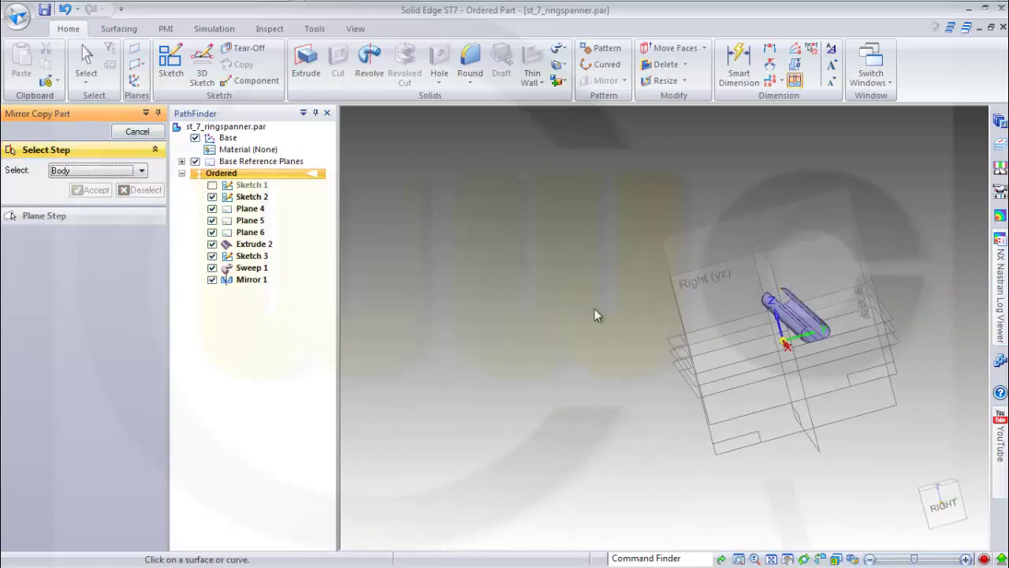
{"action": "scroll", "coordinate": [849, 344], "scroll_direction": "up", "scroll_amount": 3}
{"action": "middle_click_drag", "start_coordinate": [847, 257], "coordinate": [376, 134]}
{"action": "left_click", "coordinate": [203, 71]}
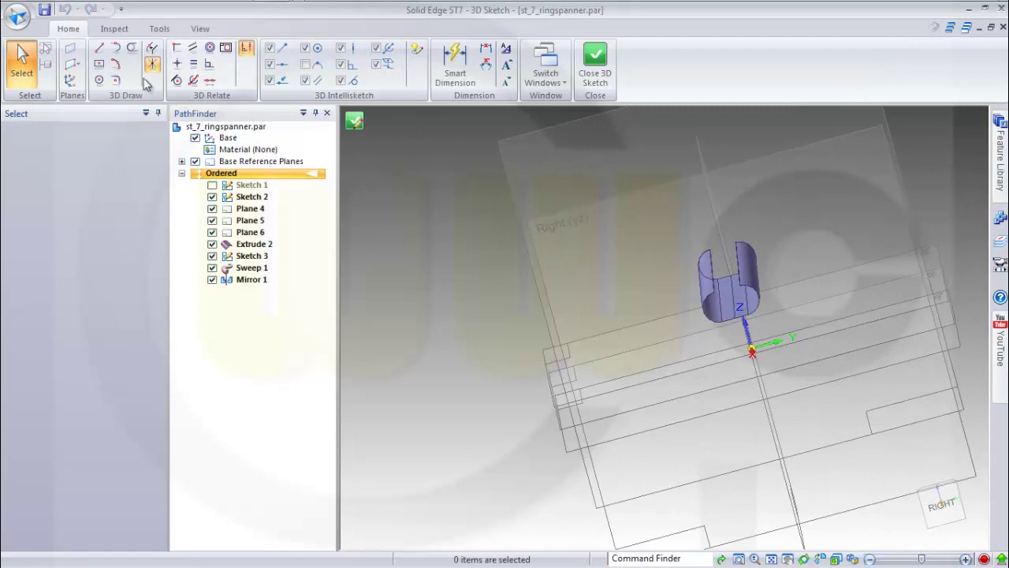
{"action": "left_click", "coordinate": [99, 47]}
{"action": "scroll", "coordinate": [820, 297], "scroll_direction": "up", "scroll_amount": 5}
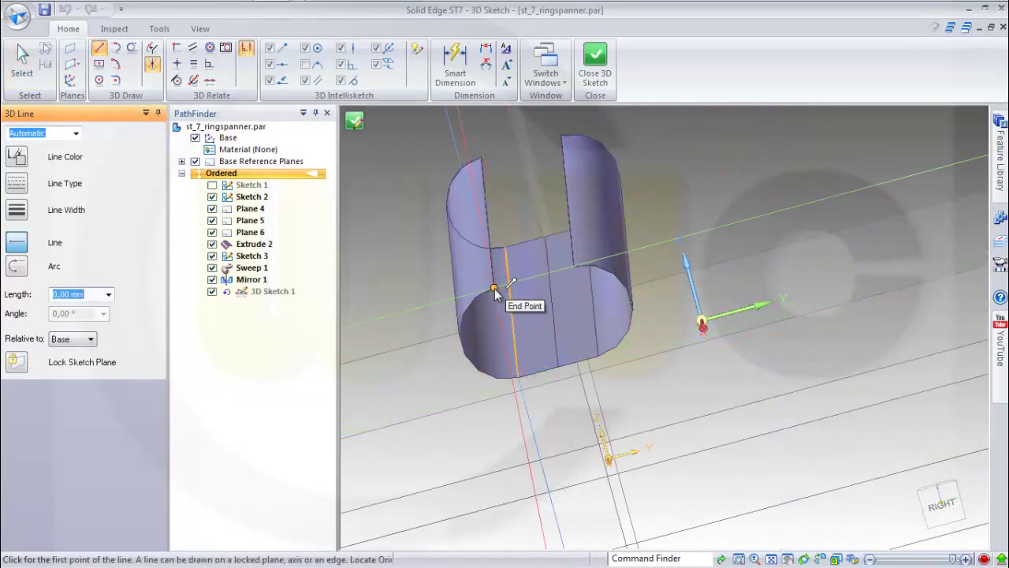
{"action": "left_click", "coordinate": [493, 288]}
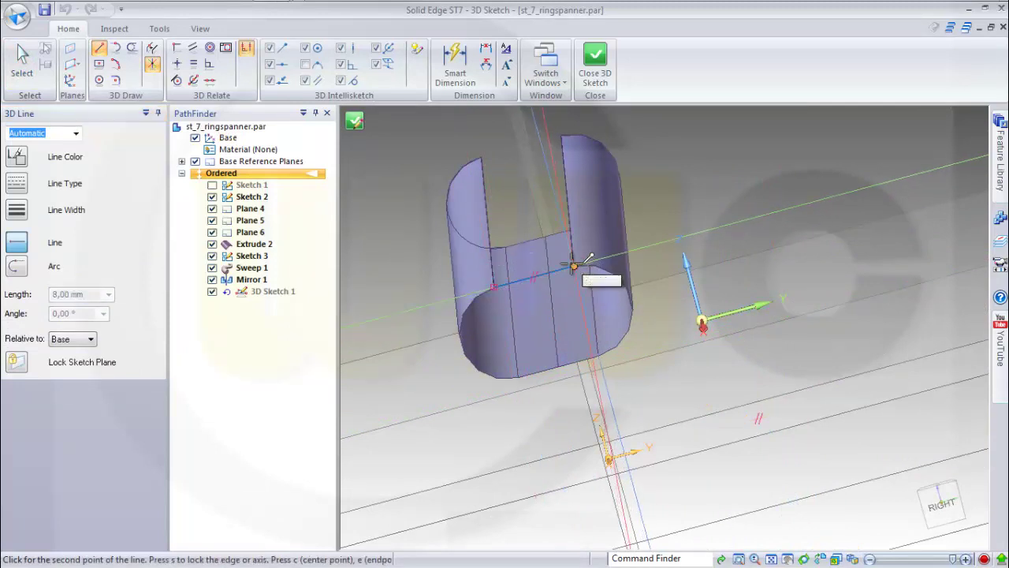
{"action": "left_click", "coordinate": [574, 266]}
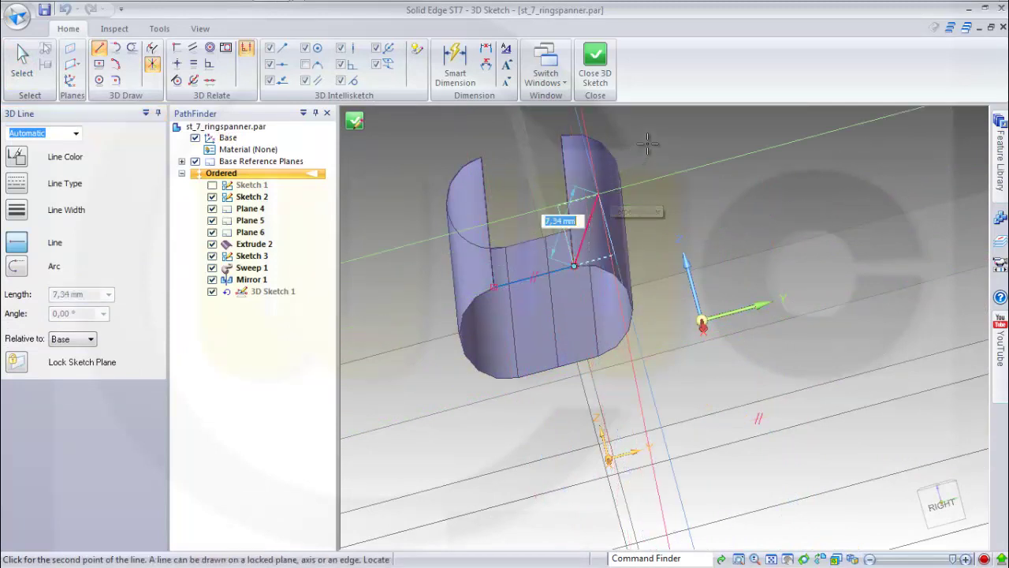
Step: Finish the 3D sketch and create a single-path swept surface along the side surface's free upper edge, using the sketched line as cross-section
{"action": "key", "text": "Escape"}
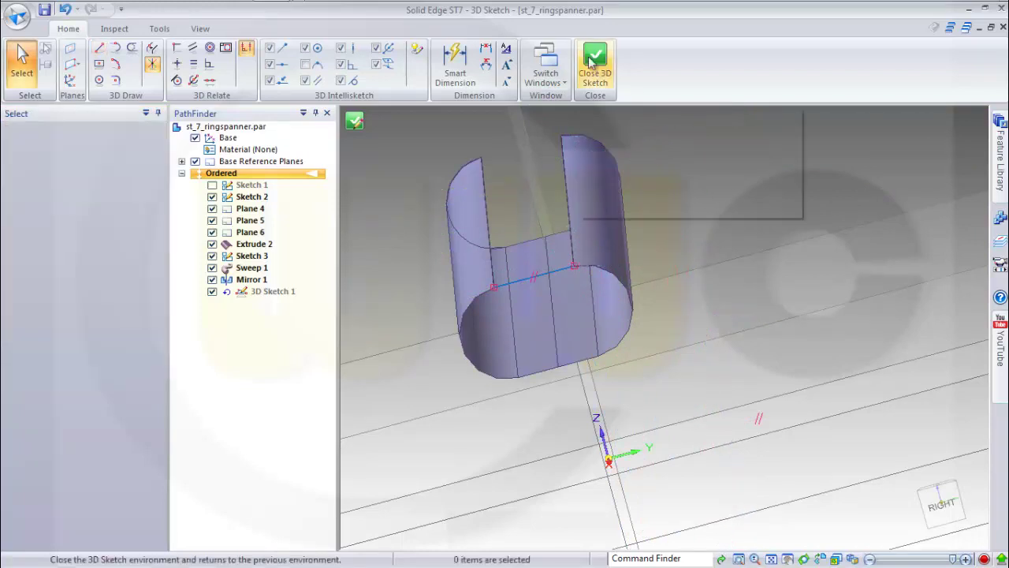
{"action": "left_click", "coordinate": [596, 63]}
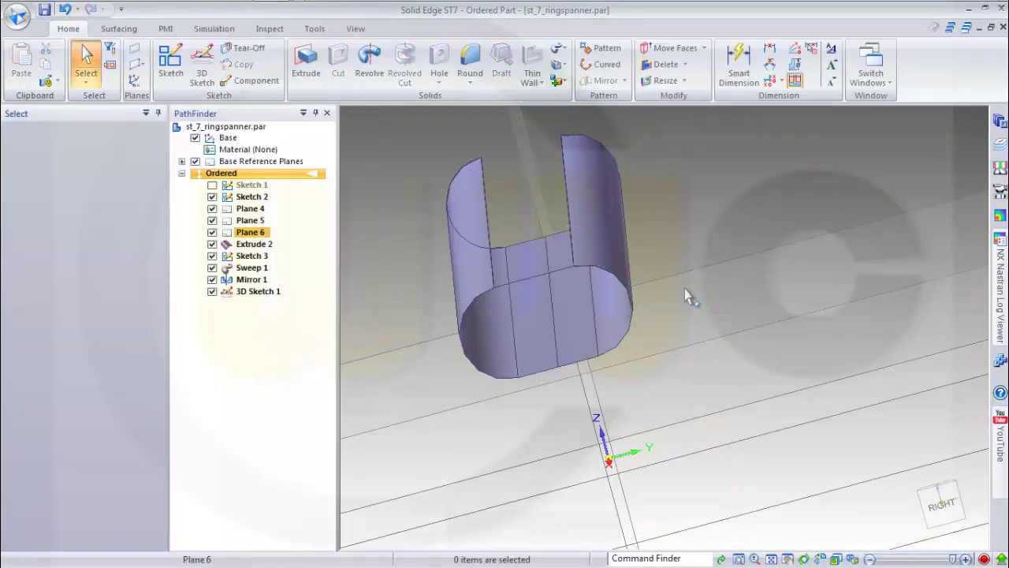
{"action": "left_click", "coordinate": [118, 28]}
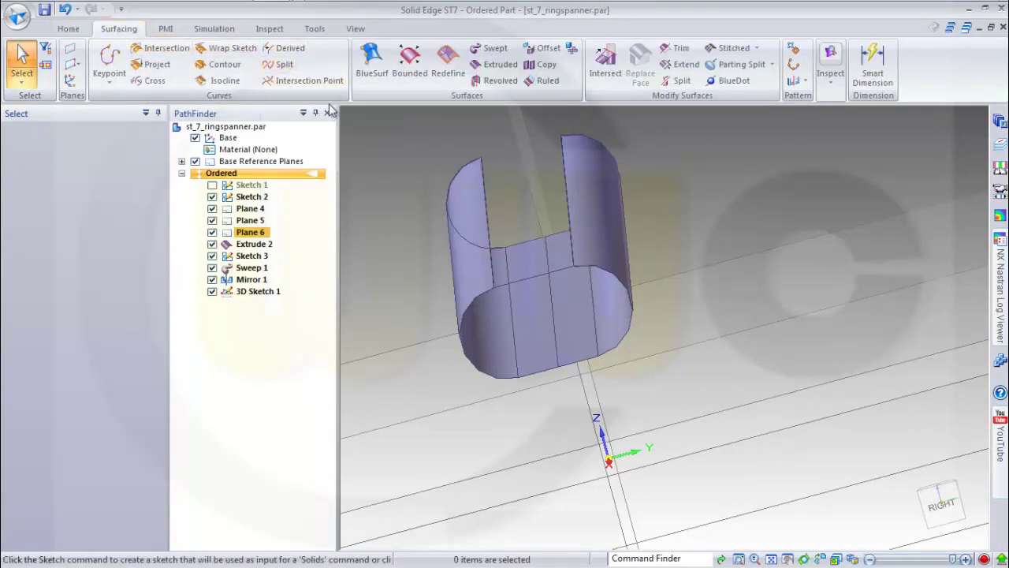
{"action": "left_click", "coordinate": [495, 49]}
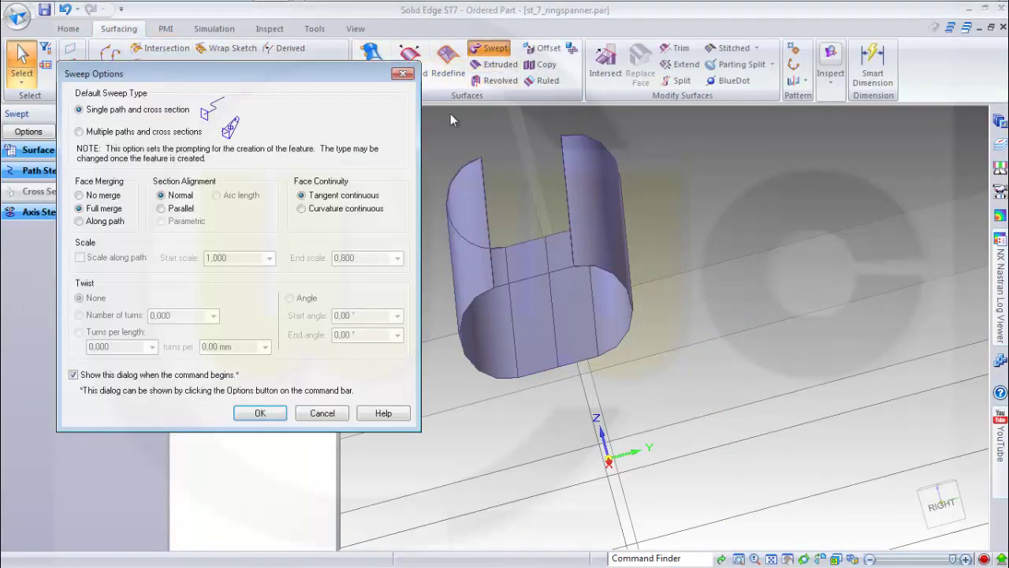
{"action": "left_click", "coordinate": [261, 413]}
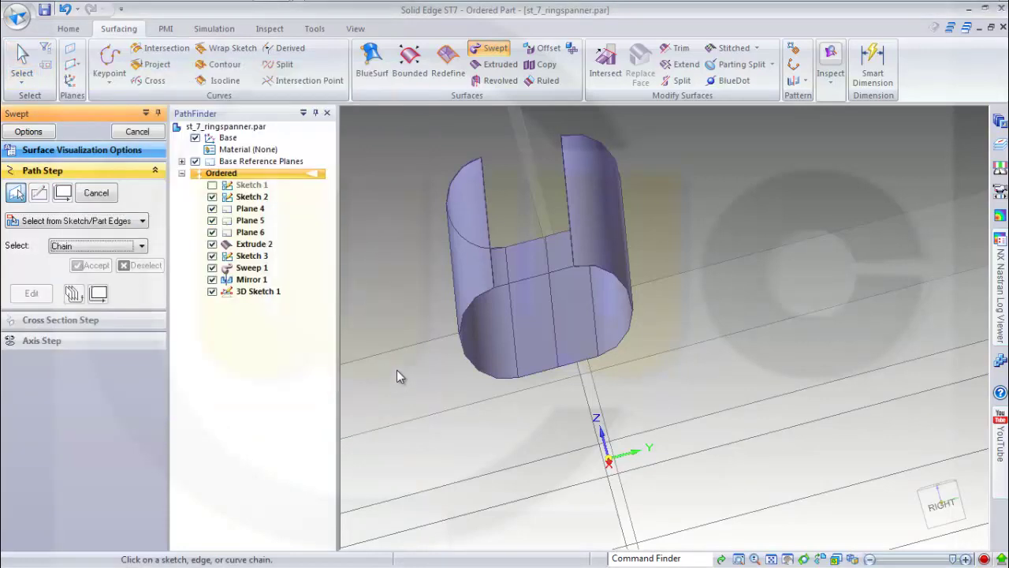
{"action": "left_click", "coordinate": [492, 235]}
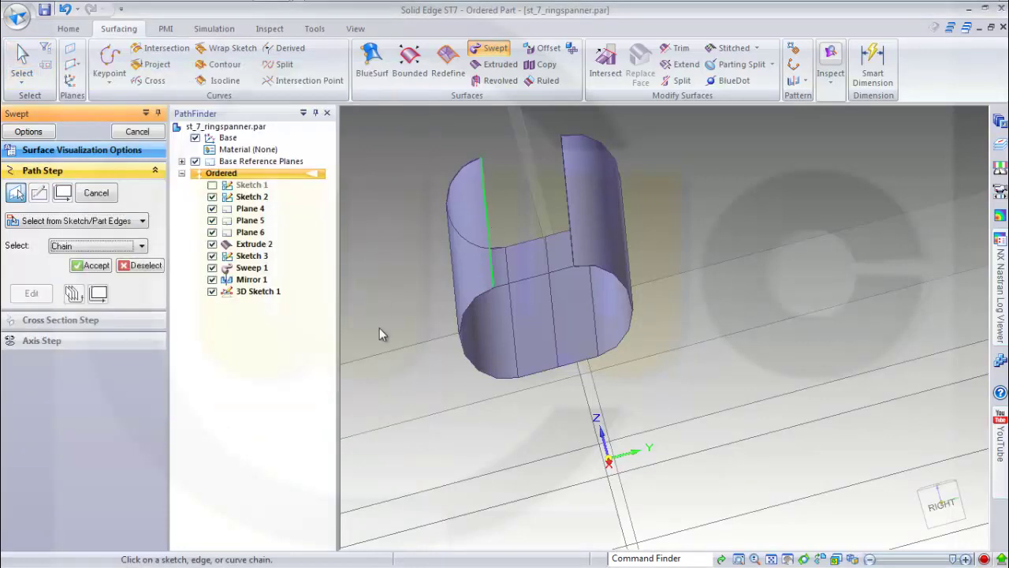
{"action": "right_click", "coordinate": [376, 280]}
{"action": "left_click", "coordinate": [518, 286]}
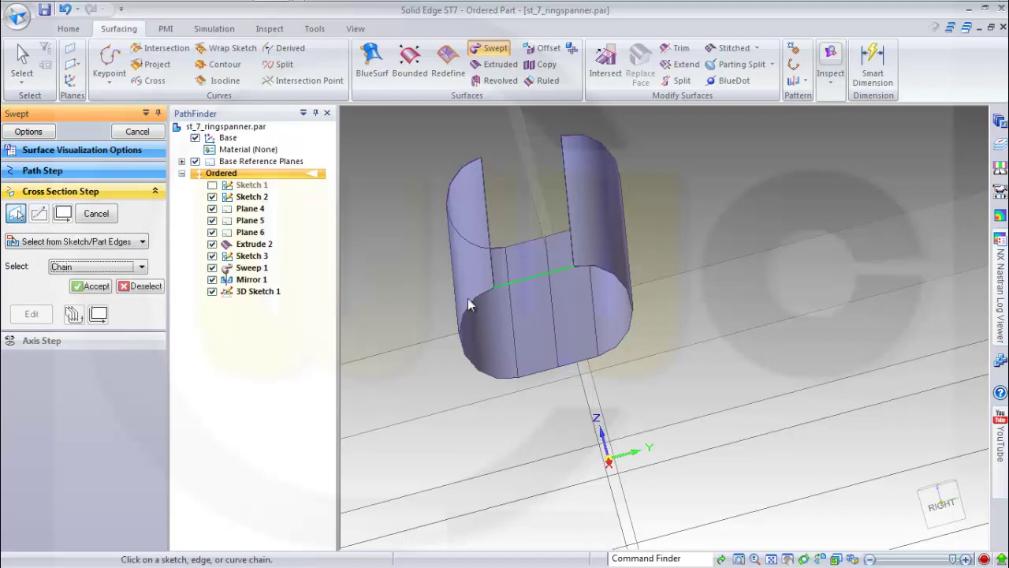
{"action": "right_click", "coordinate": [382, 270]}
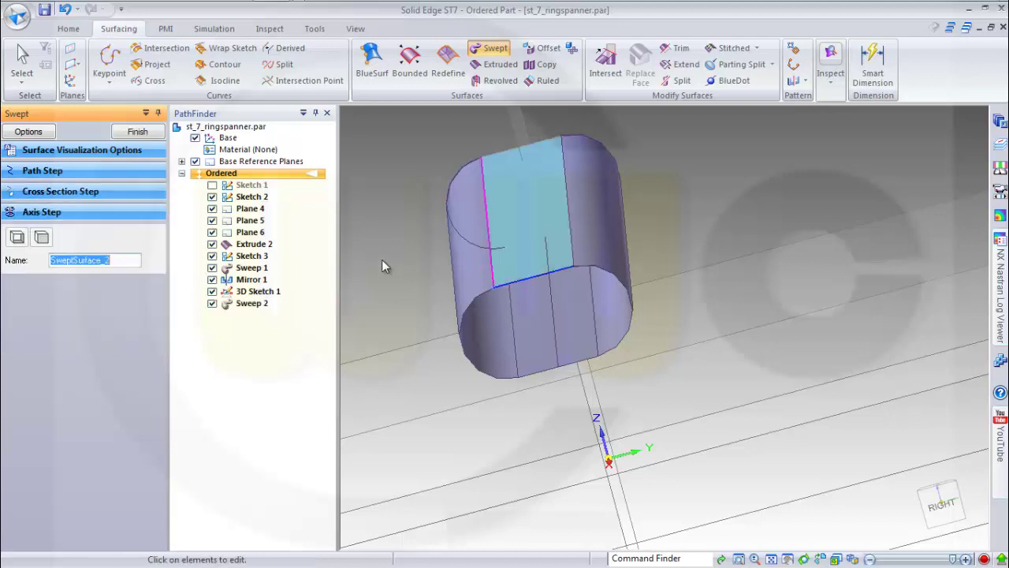
{"action": "left_click", "coordinate": [138, 131]}
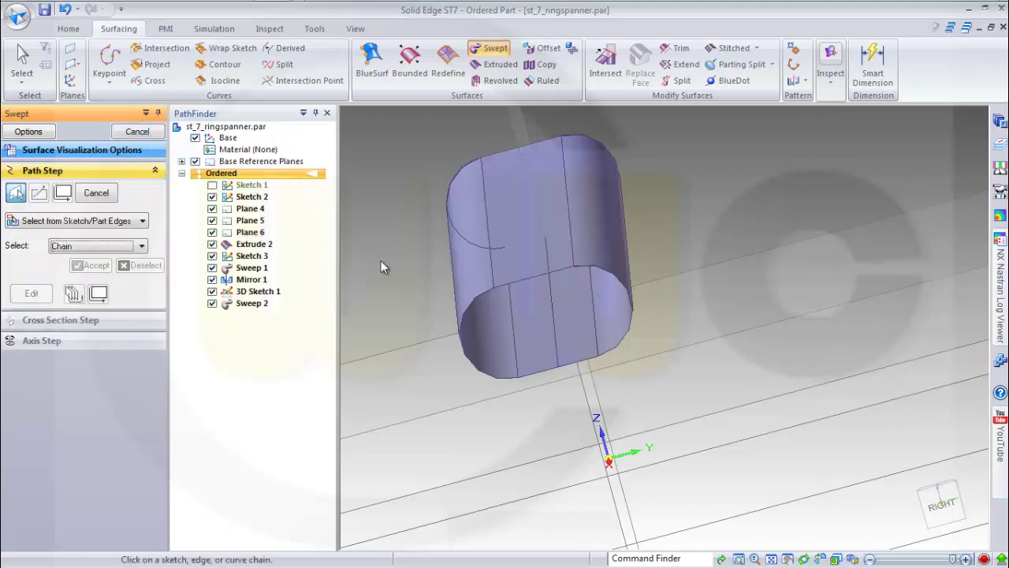
Step: Stitch the extruded bottom surface, both side surfaces and the swept top surface together with a stitch tolerance of 1,00e-003 mm
{"action": "middle_click_drag", "start_coordinate": [505, 333], "coordinate": [764, 290]}
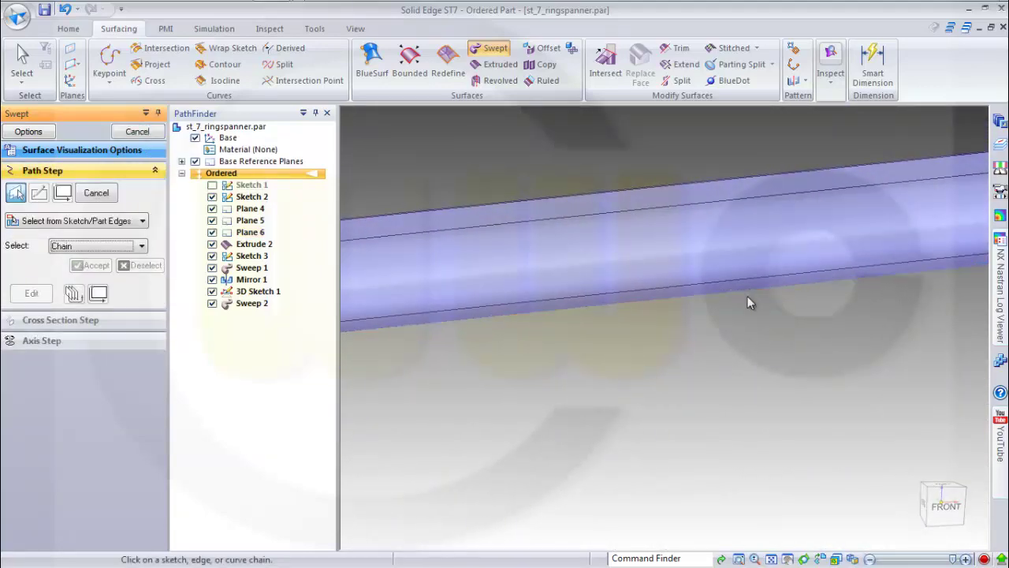
{"action": "scroll", "coordinate": [748, 299], "scroll_direction": "down", "scroll_amount": 5}
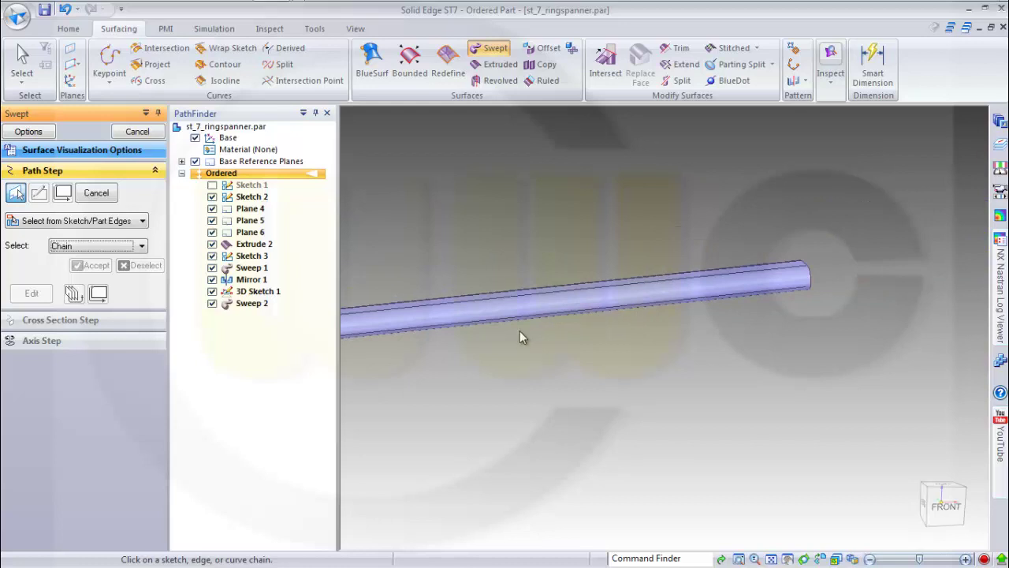
{"action": "middle_click_drag", "start_coordinate": [520, 336], "coordinate": [754, 339]}
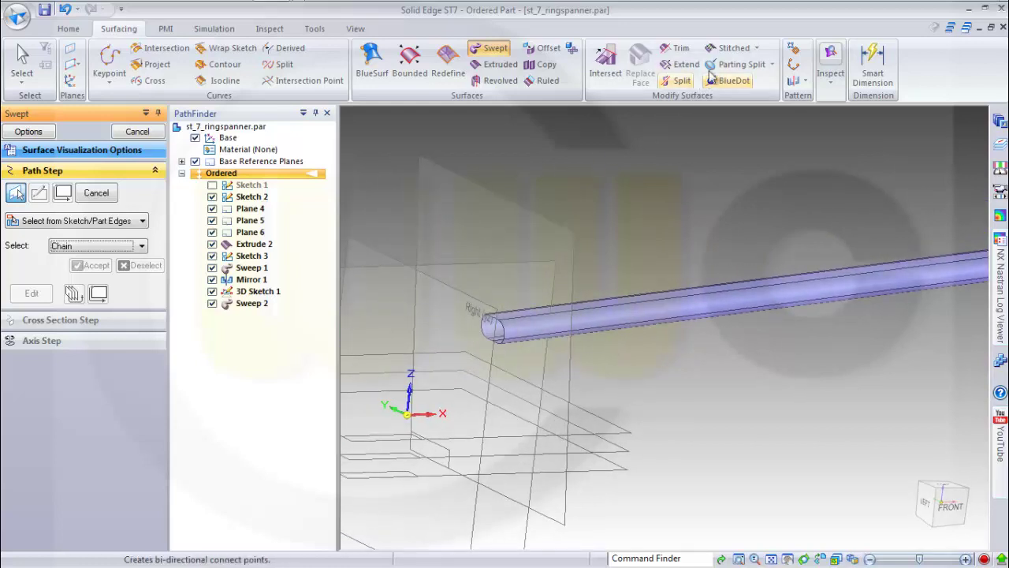
{"action": "left_click", "coordinate": [729, 48]}
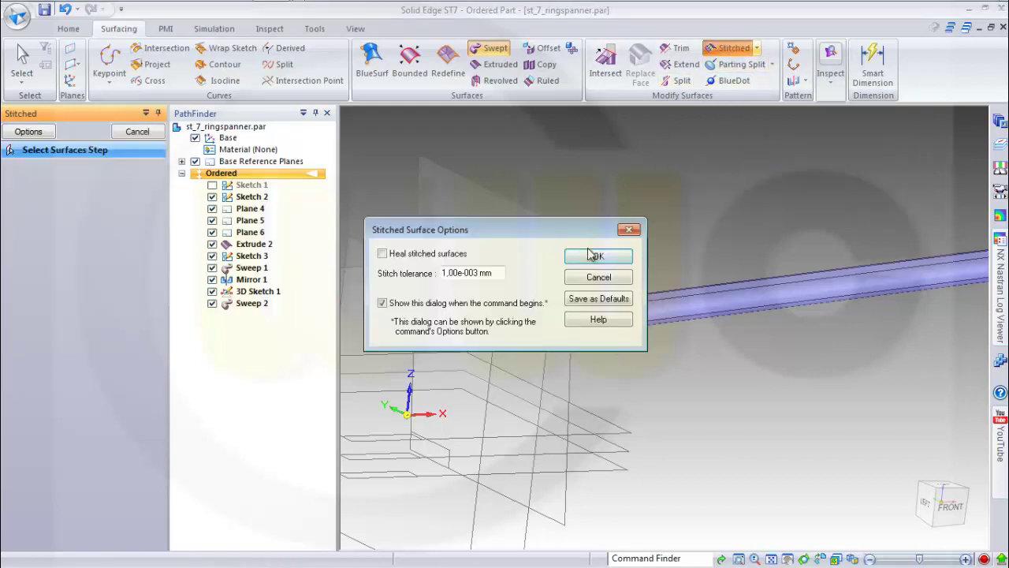
{"action": "left_click", "coordinate": [597, 257]}
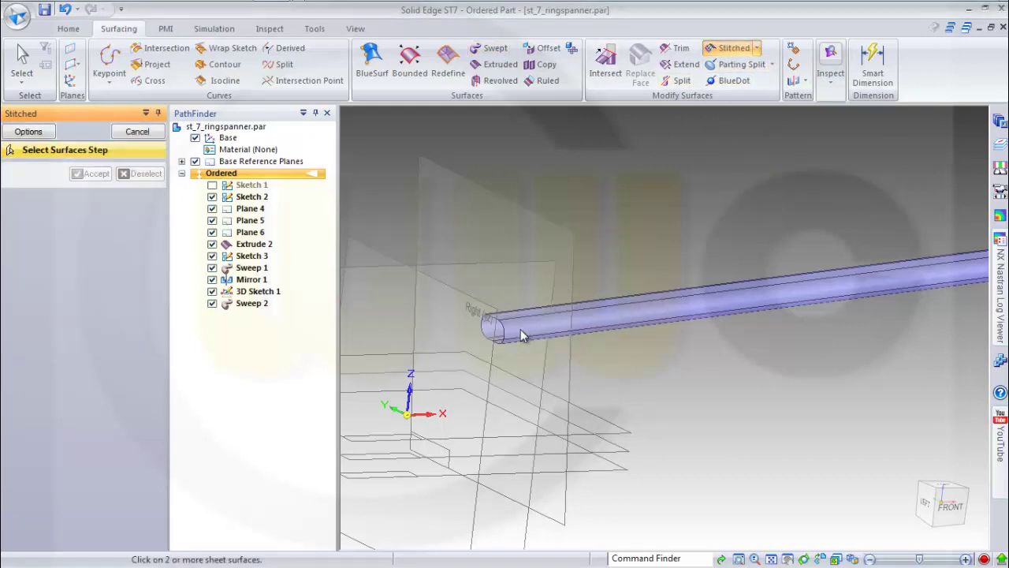
{"action": "left_click", "coordinate": [515, 331]}
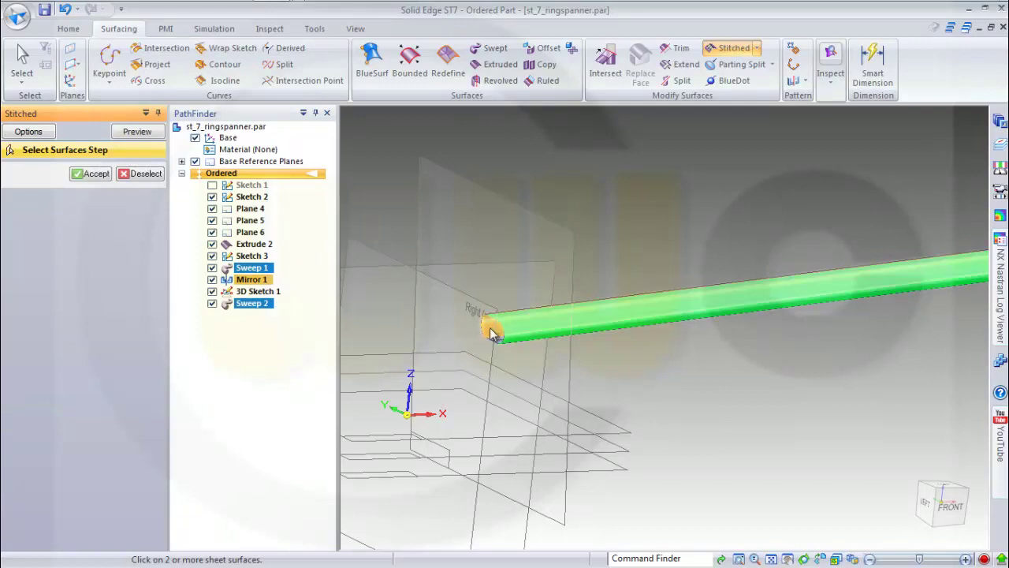
{"action": "scroll", "coordinate": [500, 342], "scroll_direction": "up", "scroll_amount": 2}
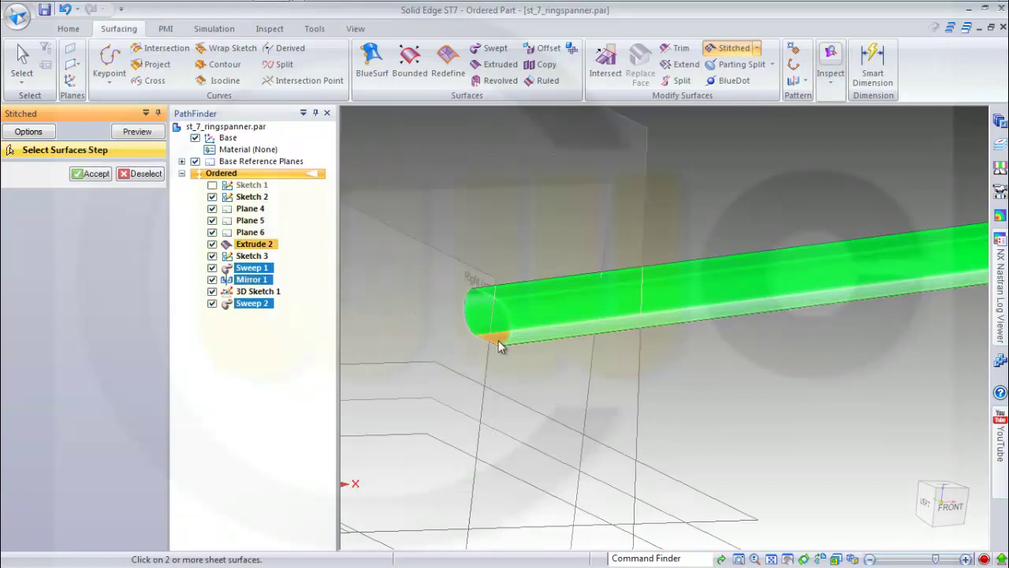
{"action": "left_click", "coordinate": [498, 345]}
{"action": "left_click", "coordinate": [93, 174]}
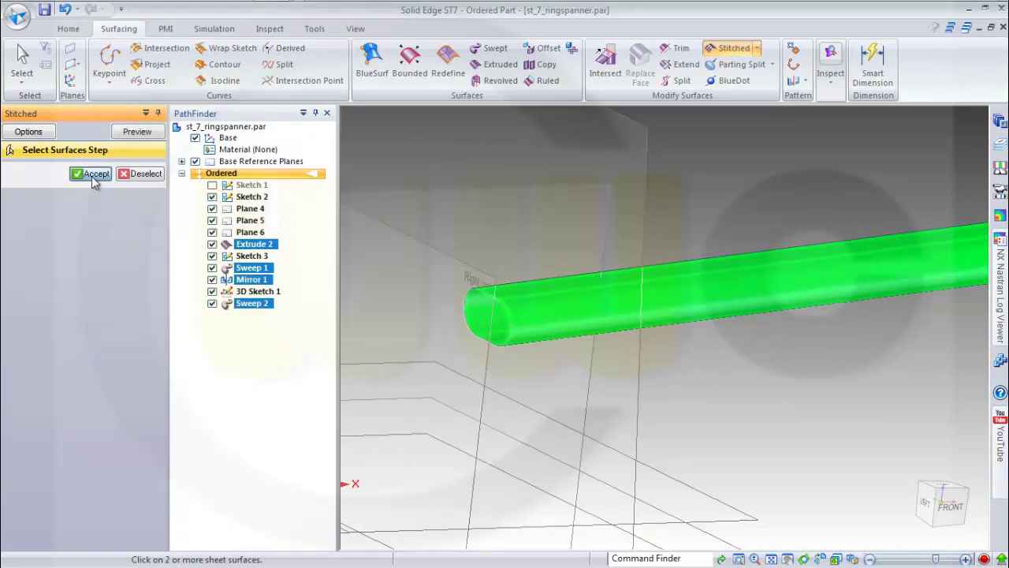
{"action": "left_click", "coordinate": [137, 132]}
{"action": "scroll", "coordinate": [775, 309], "scroll_direction": "down", "scroll_amount": 3}
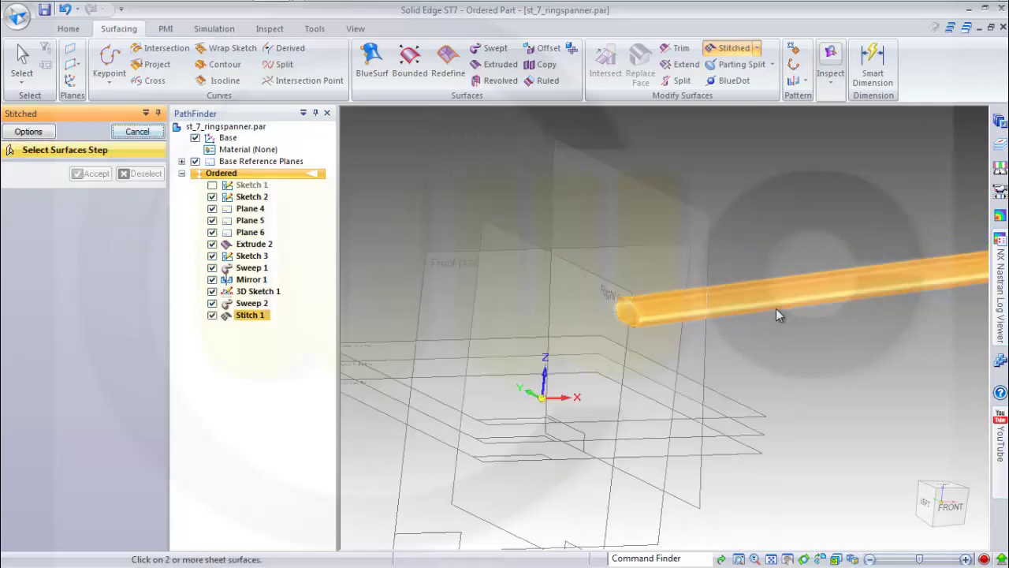
{"action": "middle_click_drag", "start_coordinate": [834, 304], "coordinate": [499, 288], "text": "shift"}
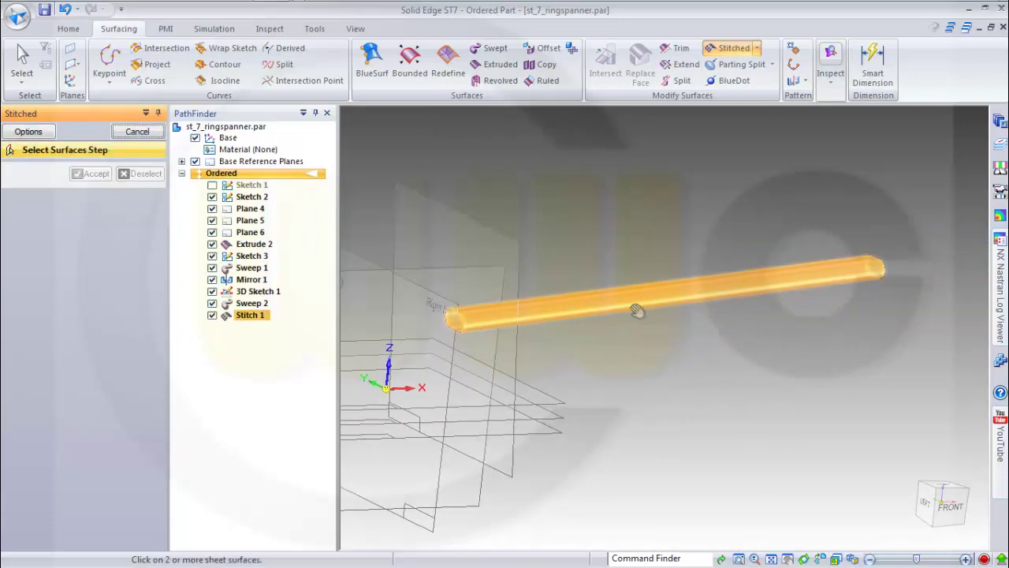
{"action": "scroll", "coordinate": [508, 292], "scroll_direction": "down", "scroll_amount": 1}
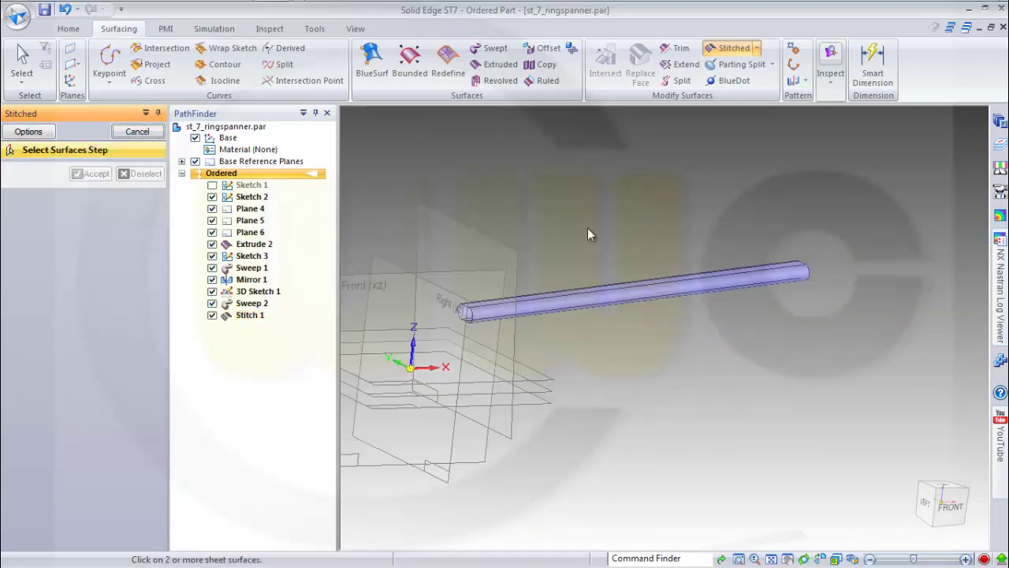
{"action": "key", "text": "Escape"}
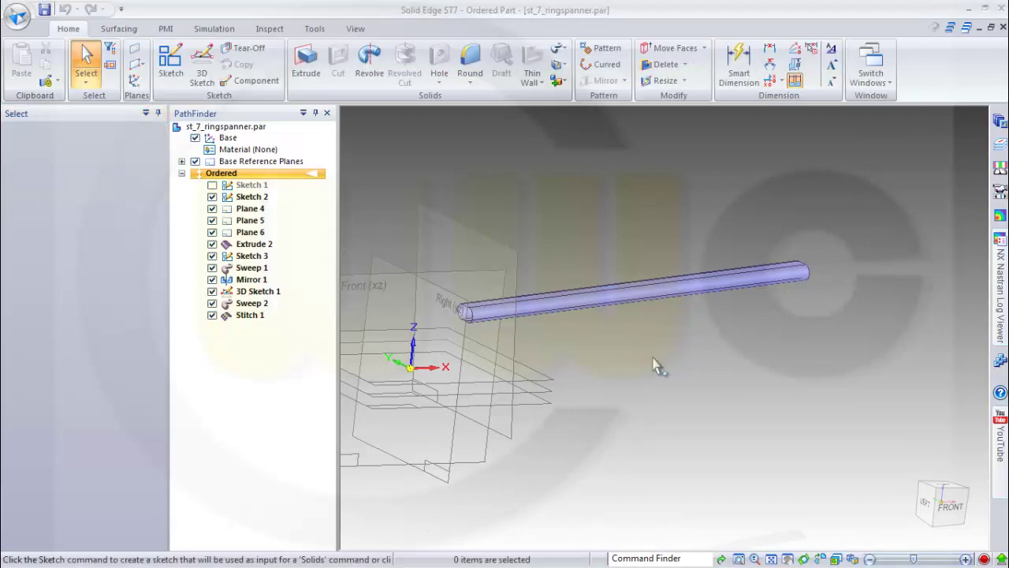
Step: Start a sketch on the horizontal reference plane through the origin and draw a 35 mm diameter circle centred on the origin
{"action": "middle_click_drag", "start_coordinate": [600, 351], "coordinate": [486, 251]}
{"action": "left_click", "coordinate": [170, 62]}
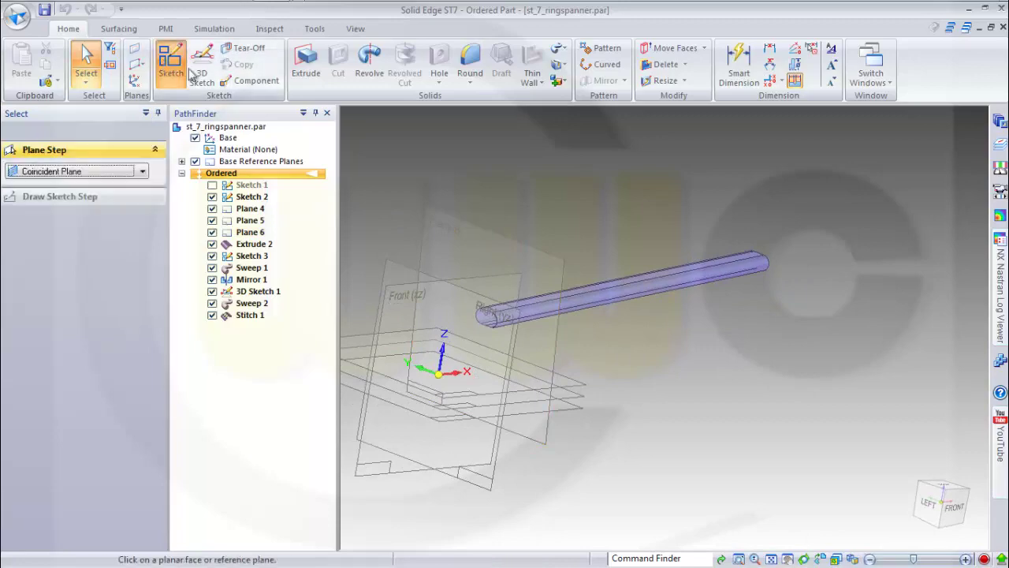
{"action": "left_click", "coordinate": [532, 401]}
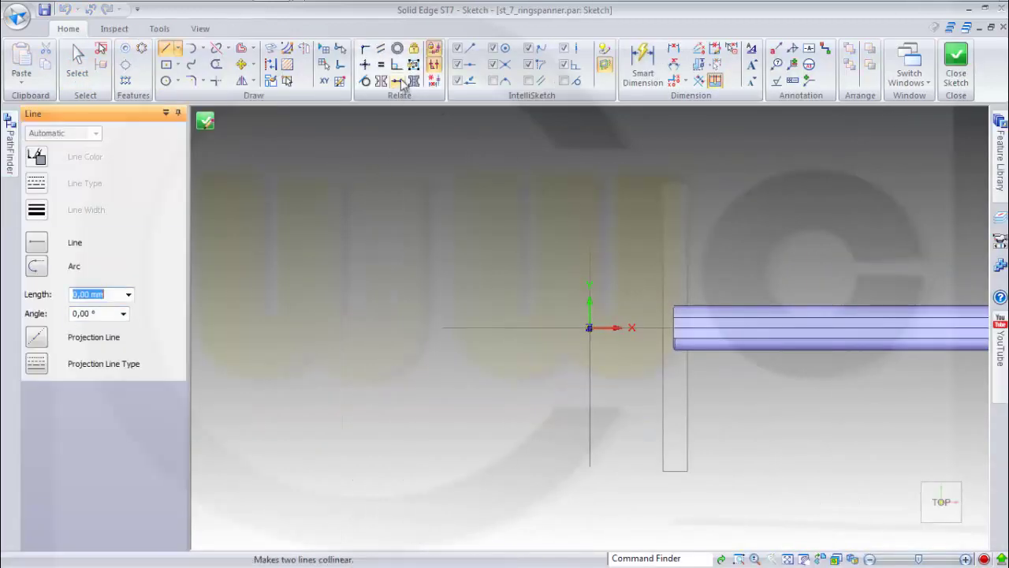
{"action": "left_click", "coordinate": [165, 81]}
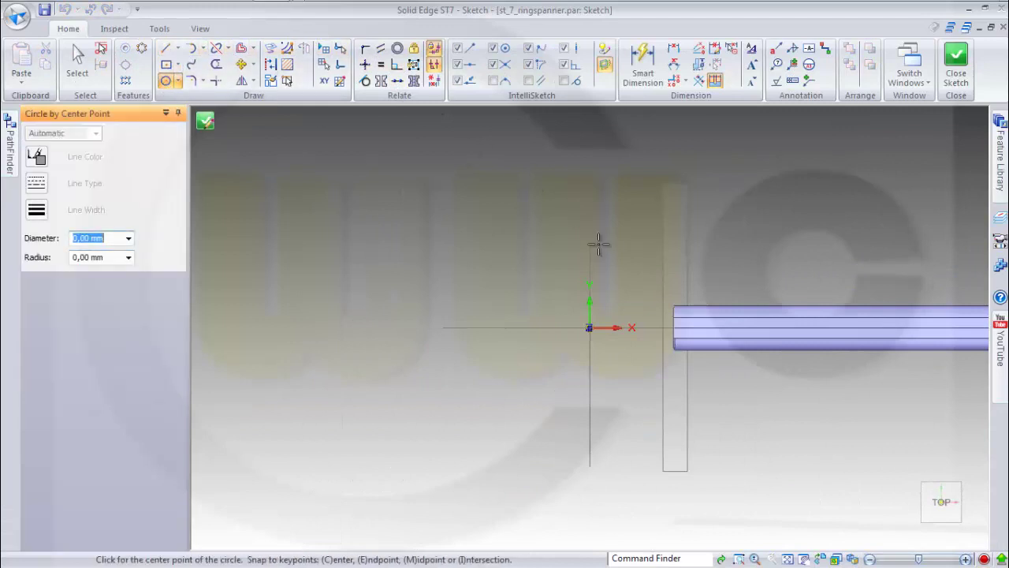
{"action": "left_click", "coordinate": [590, 328]}
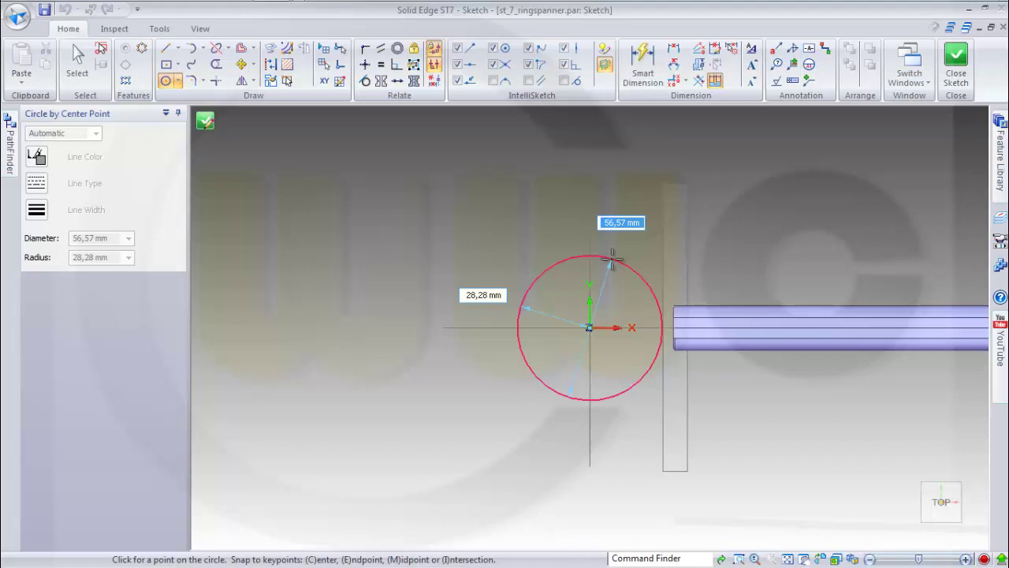
{"action": "type", "text": "3"}
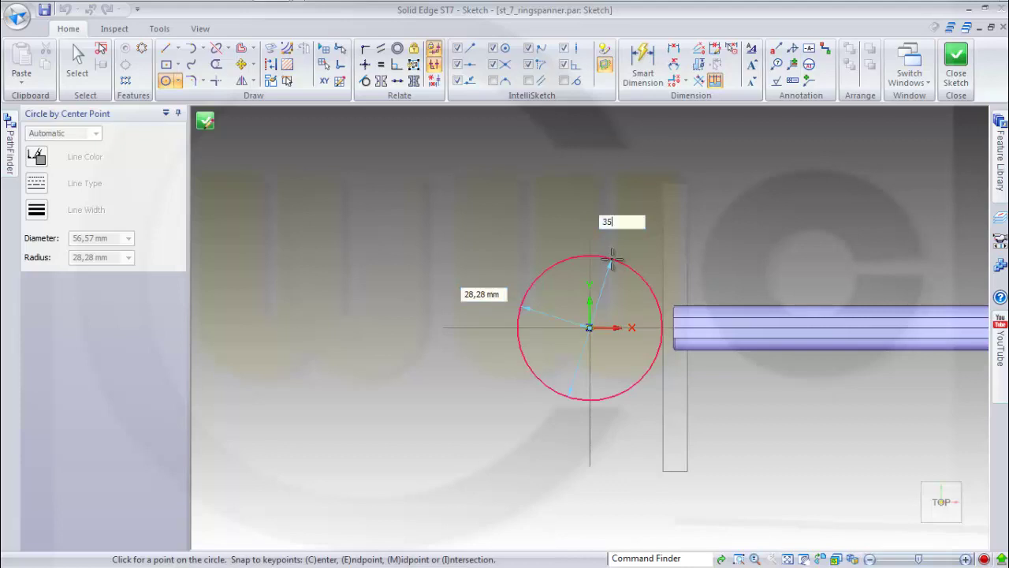
{"action": "type", "text": "5"}
{"action": "key", "text": "Return"}
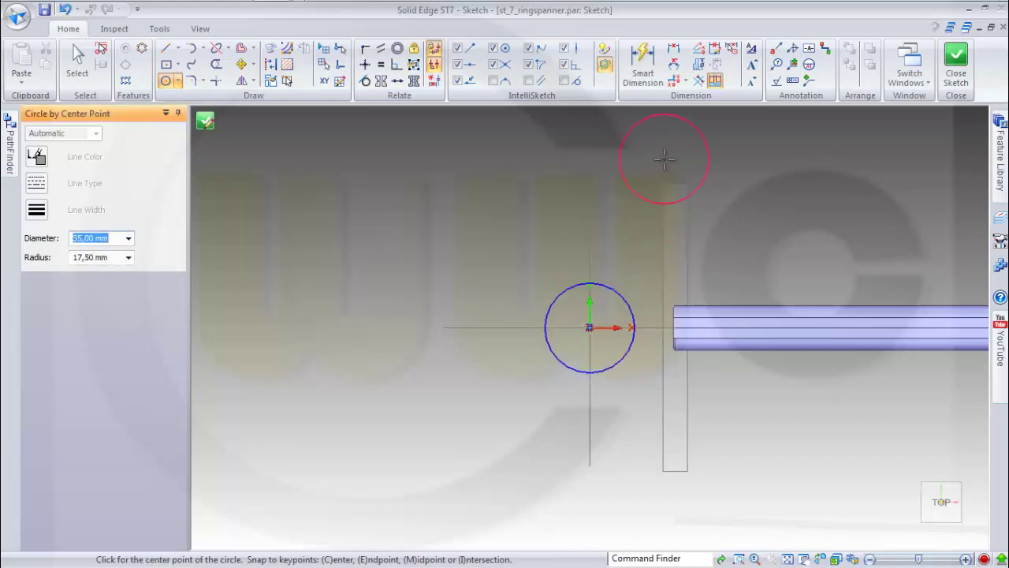
{"action": "key", "text": "Escape"}
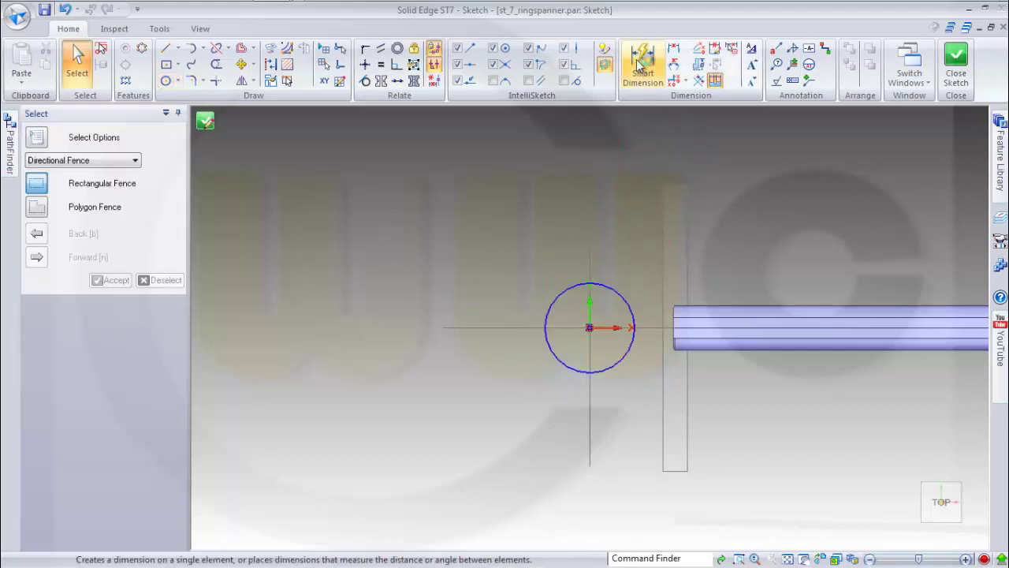
Step: Dimension the circle's diameter as 35 mm and finish the sketch
{"action": "left_click", "coordinate": [642, 64]}
{"action": "left_click", "coordinate": [615, 294]}
{"action": "left_click", "coordinate": [619, 255]}
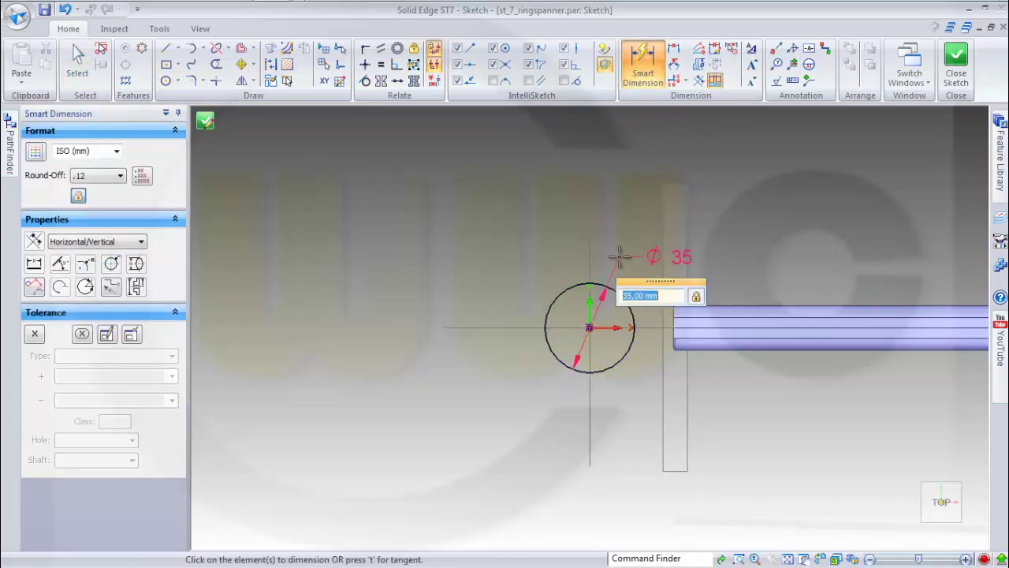
{"action": "key", "text": "Return"}
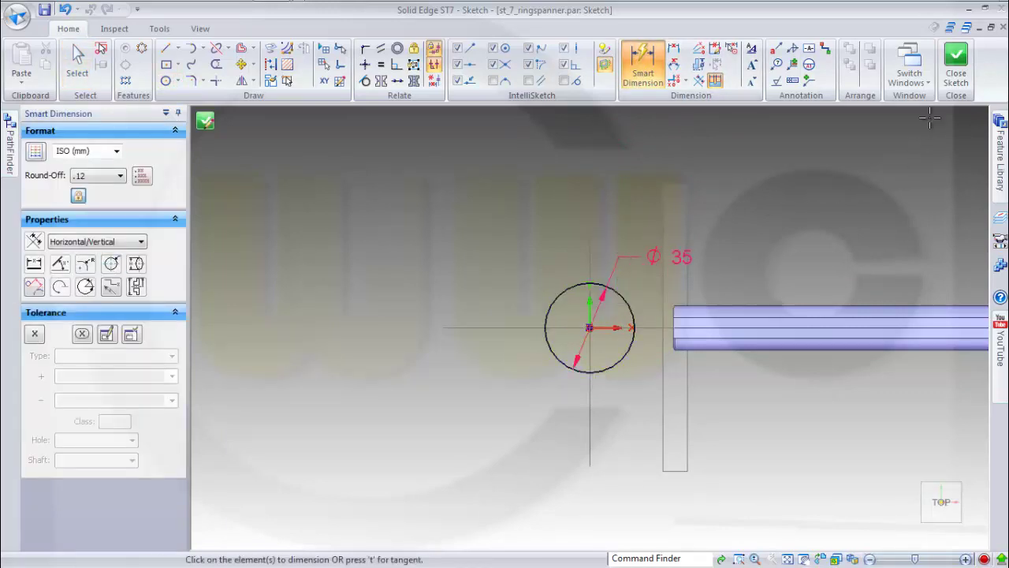
{"action": "left_click", "coordinate": [955, 61]}
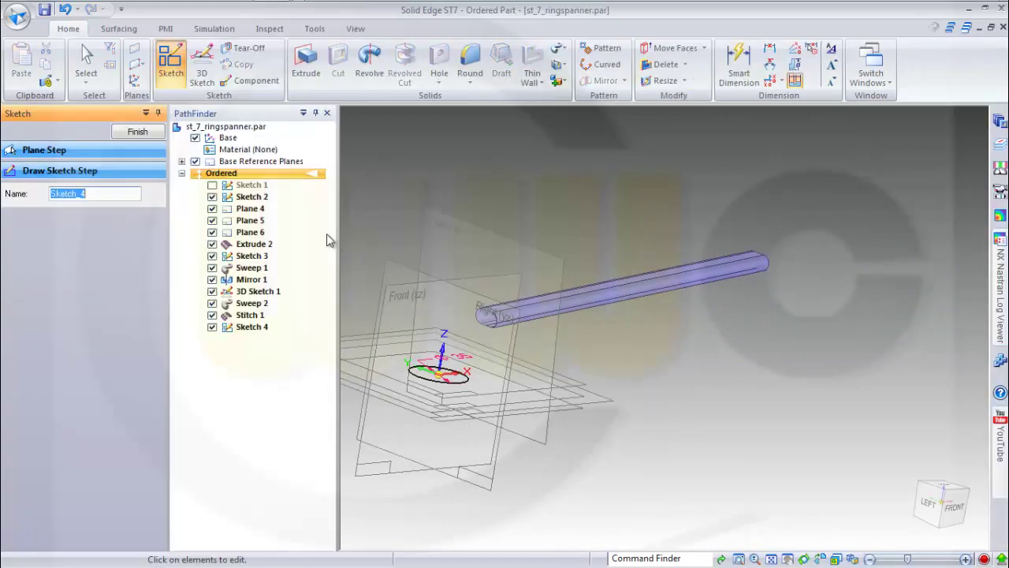
{"action": "left_click", "coordinate": [137, 132]}
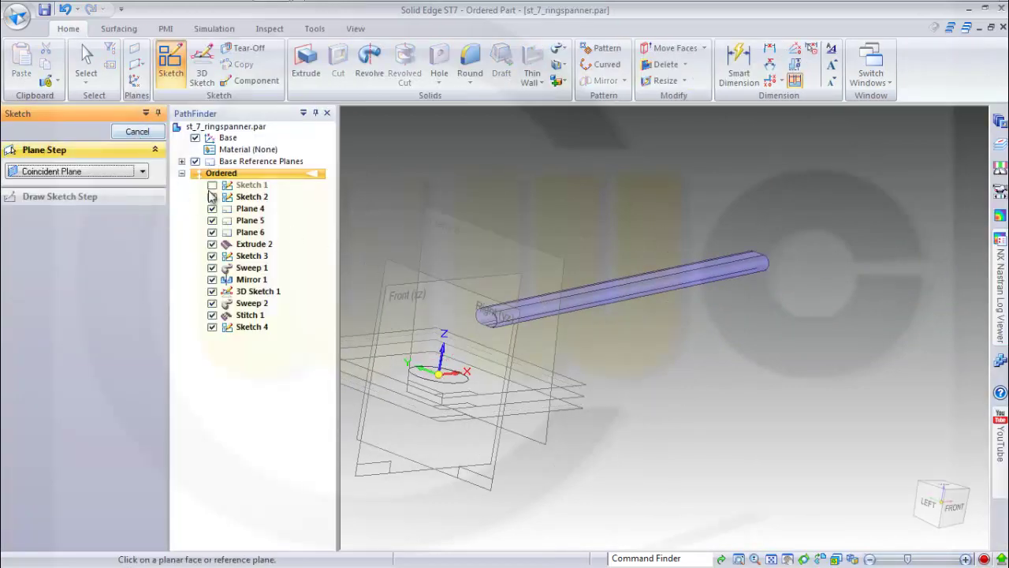
Step: Show Sketch 1 and tear off a copy of its single slanted line at the ring end onto the coincident Front (xz) plane
{"action": "left_click", "coordinate": [212, 185]}
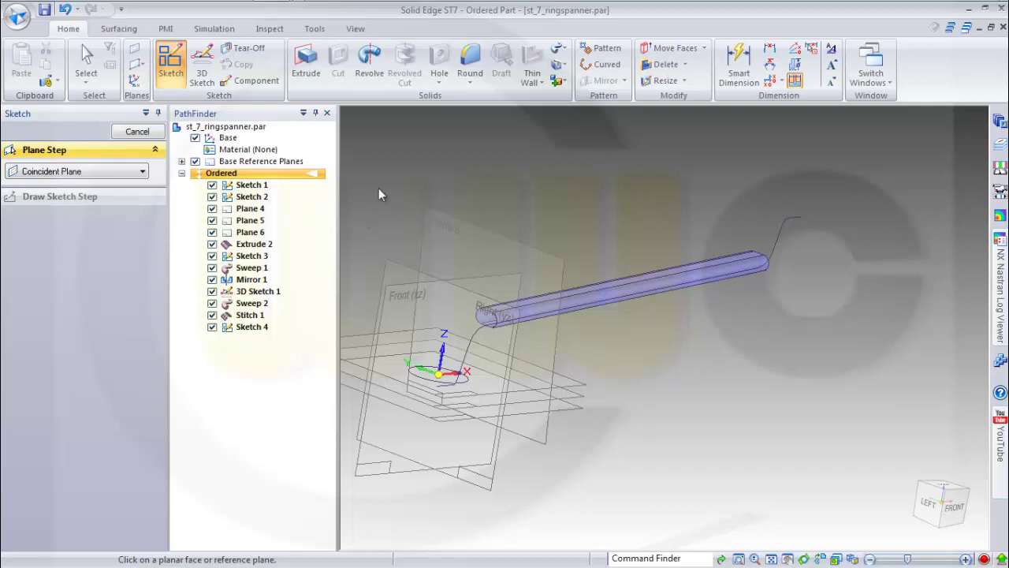
{"action": "left_click", "coordinate": [249, 48]}
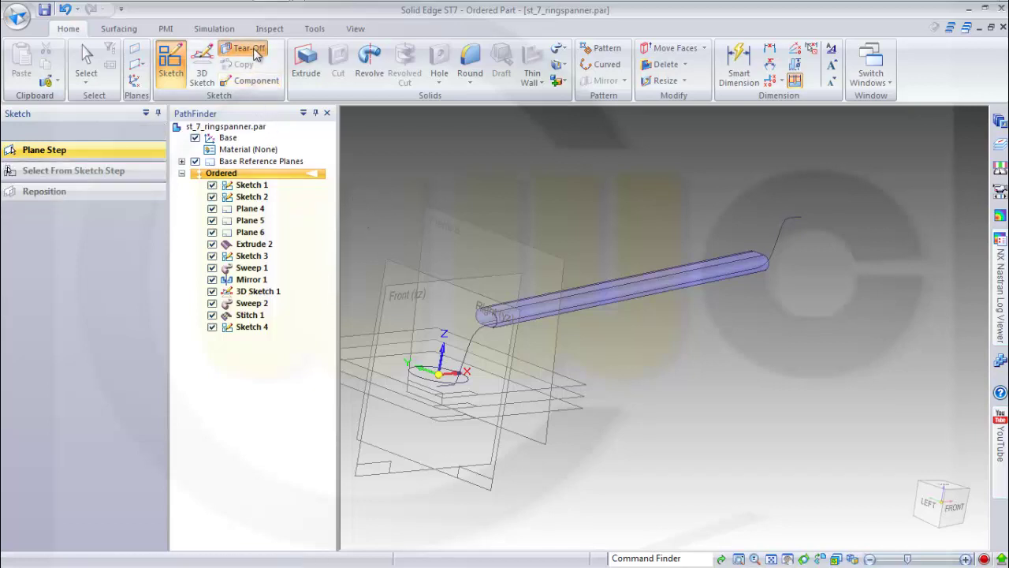
{"action": "left_click", "coordinate": [465, 289]}
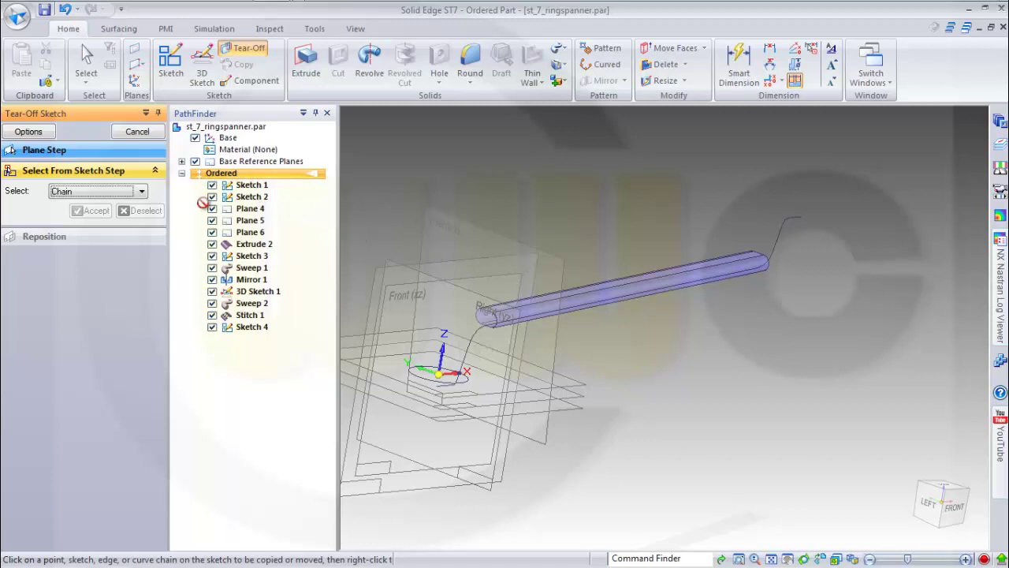
{"action": "left_click", "coordinate": [141, 191]}
{"action": "left_click", "coordinate": [87, 205]}
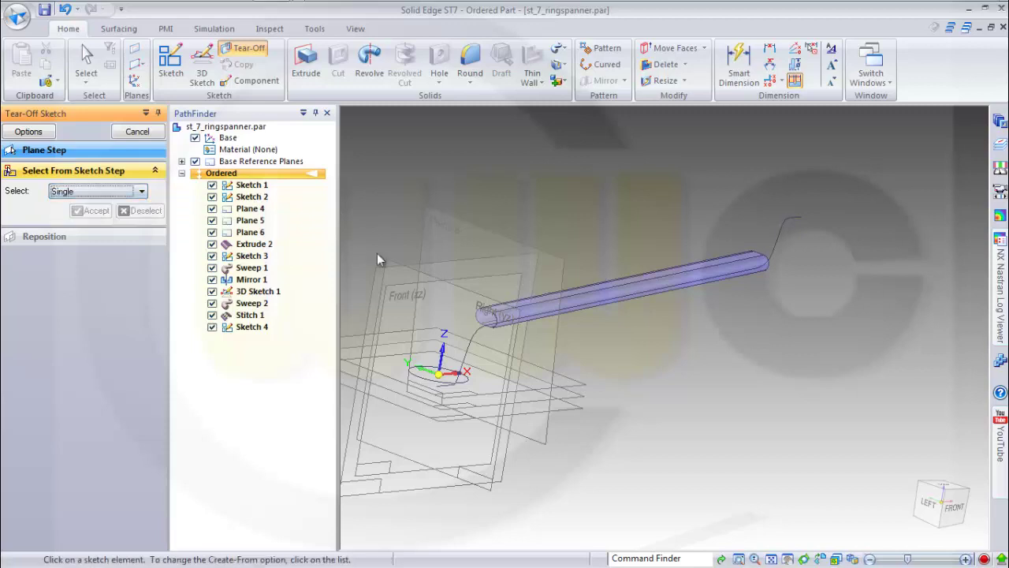
{"action": "scroll", "coordinate": [473, 362], "scroll_direction": "up", "scroll_amount": 3}
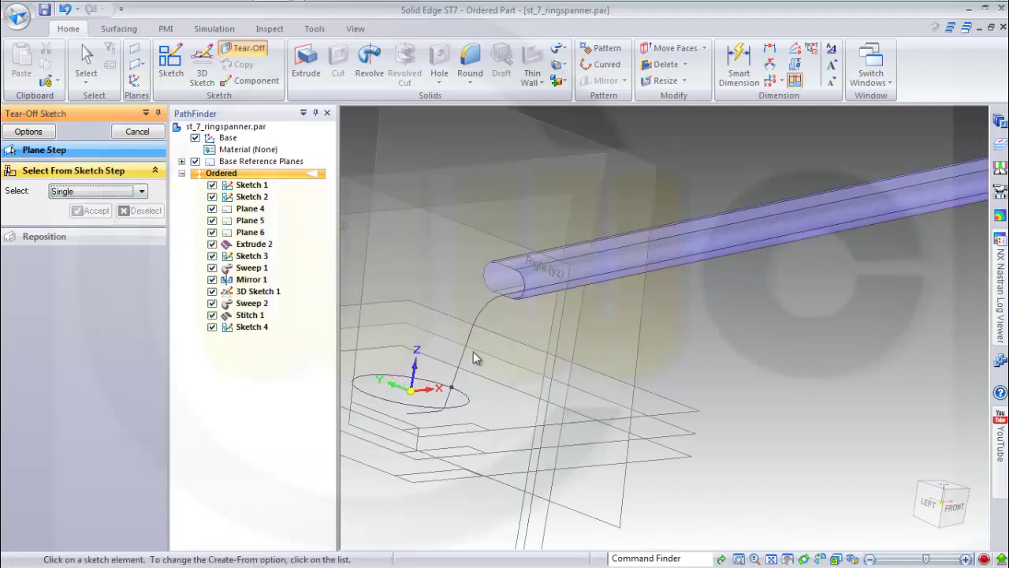
{"action": "left_click", "coordinate": [465, 353]}
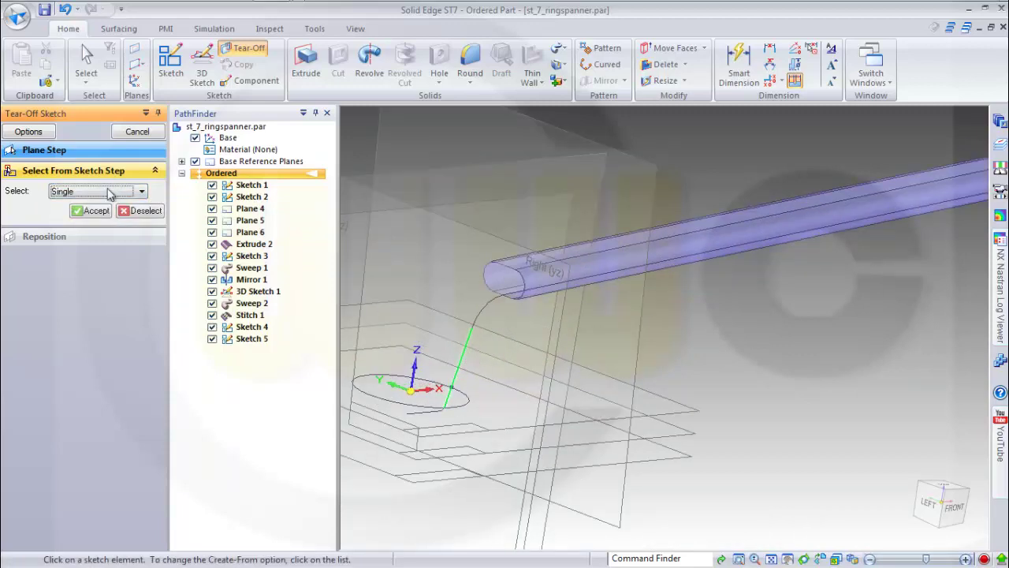
{"action": "left_click", "coordinate": [95, 211]}
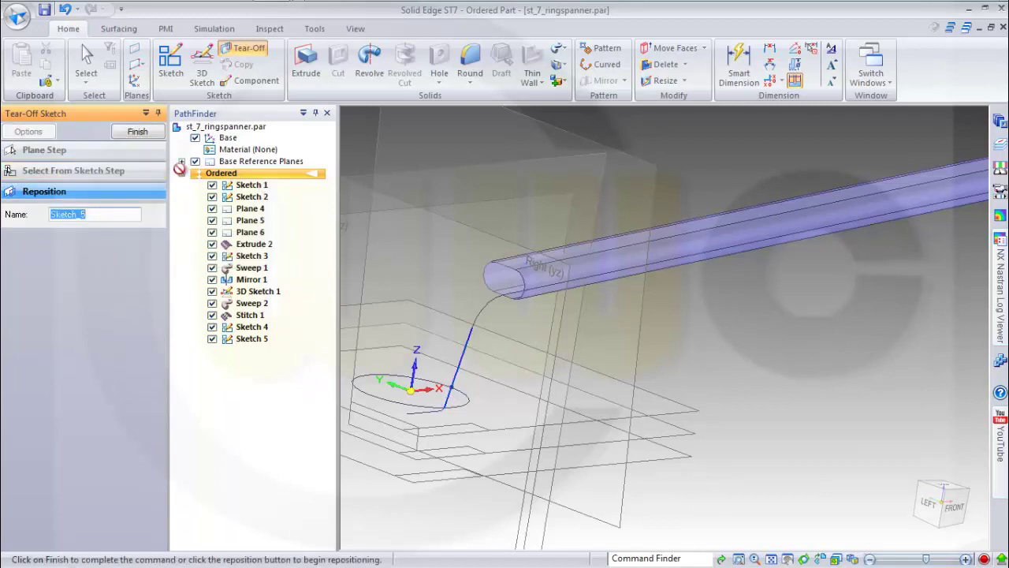
{"action": "left_click", "coordinate": [139, 132]}
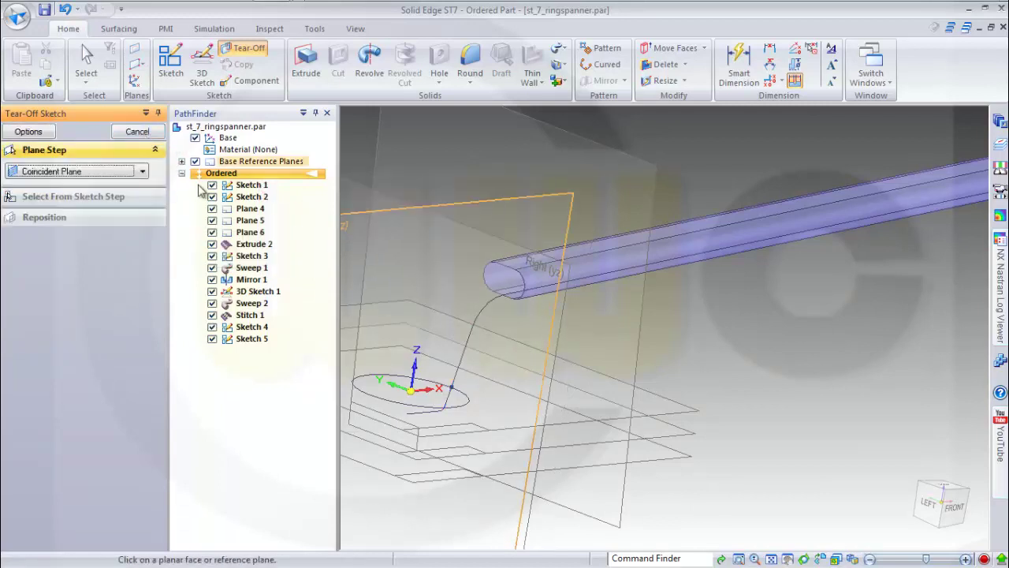
{"action": "left_click", "coordinate": [149, 134]}
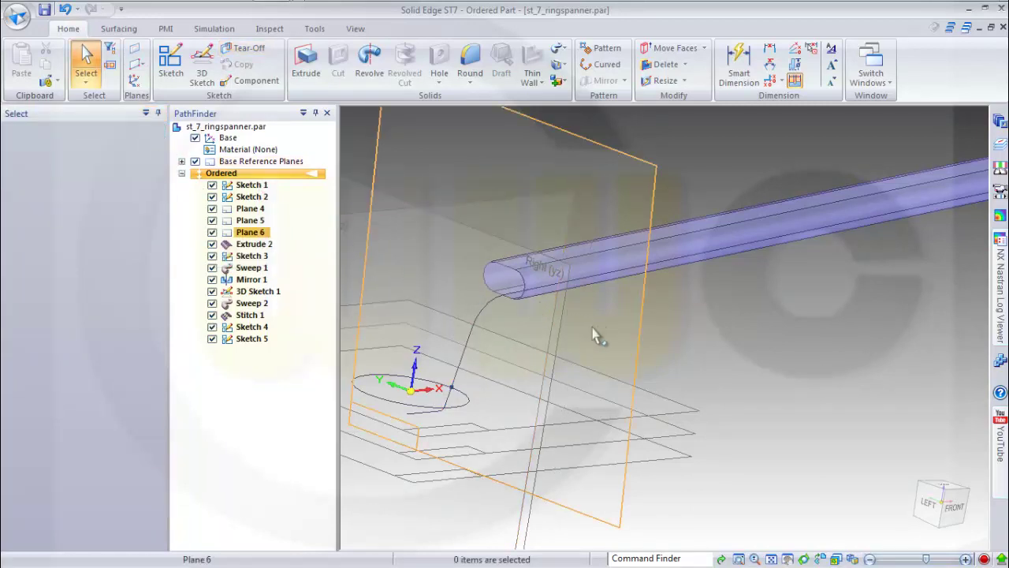
Step: Hide Sketch 1, leaving the copied slanted line displayed beside the ring-end circle
{"action": "middle_click_drag", "start_coordinate": [599, 338], "coordinate": [536, 315], "text": "shift"}
{"action": "middle_click_drag", "start_coordinate": [443, 300], "coordinate": [403, 301]}
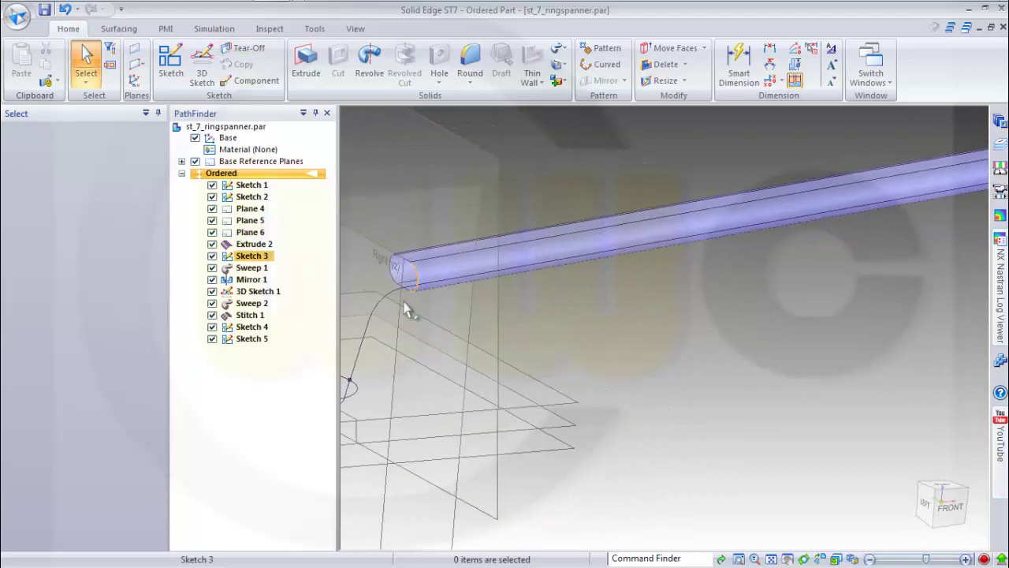
{"action": "middle_click_drag", "start_coordinate": [410, 338], "coordinate": [437, 319]}
{"action": "left_click", "coordinate": [211, 185]}
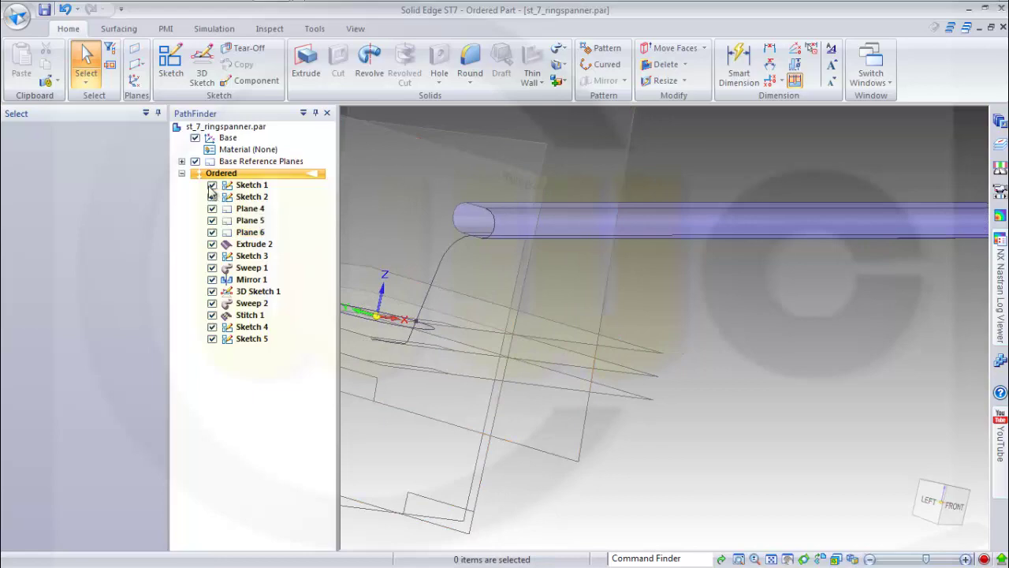
{"action": "middle_click_drag", "start_coordinate": [541, 322], "coordinate": [477, 322]}
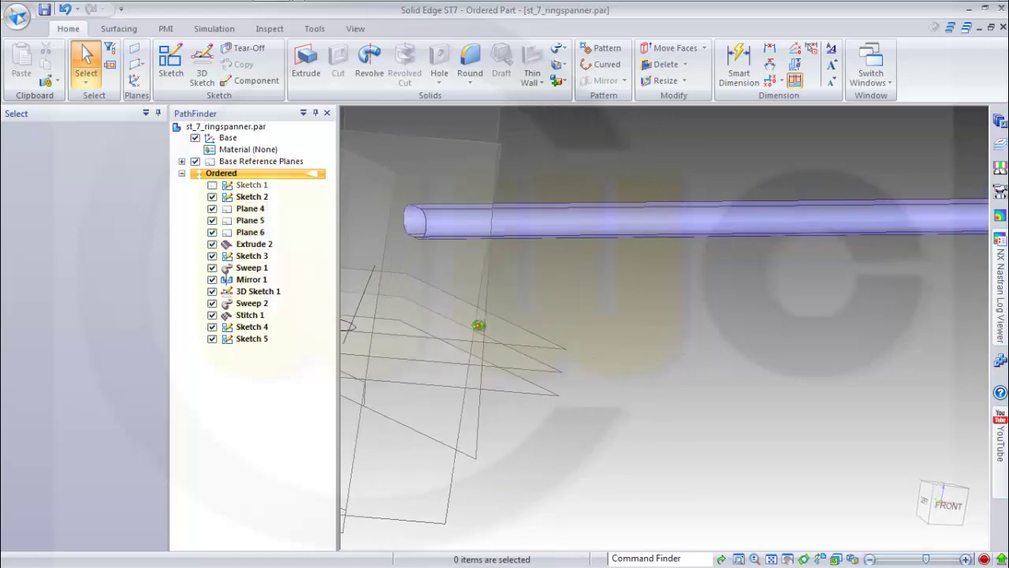
{"action": "middle_click_drag", "start_coordinate": [541, 323], "coordinate": [739, 355]}
{"action": "middle_click_drag", "start_coordinate": [643, 334], "coordinate": [576, 308]}
{"action": "scroll", "coordinate": [516, 309], "scroll_direction": "up", "scroll_amount": 2}
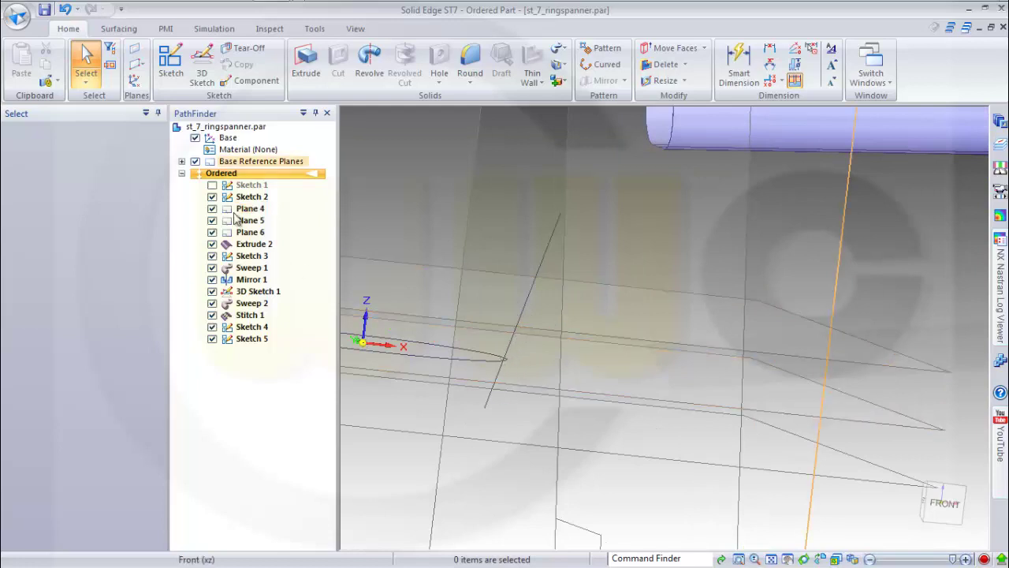
Step: Open the profile of the torn-off line's sketch, examine the line and its relation, and close the sketch
{"action": "right_click", "coordinate": [248, 346]}
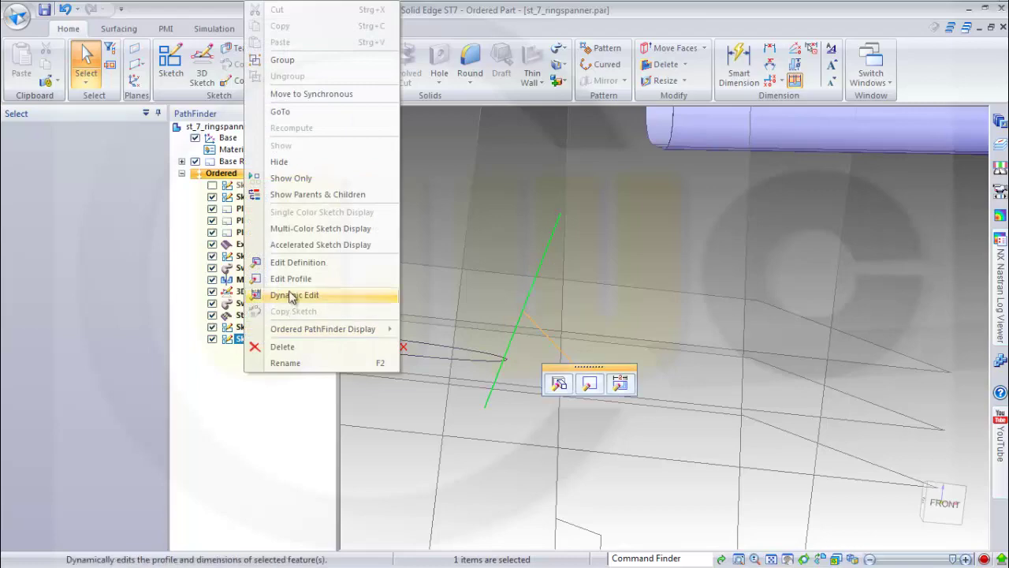
{"action": "left_click", "coordinate": [291, 279]}
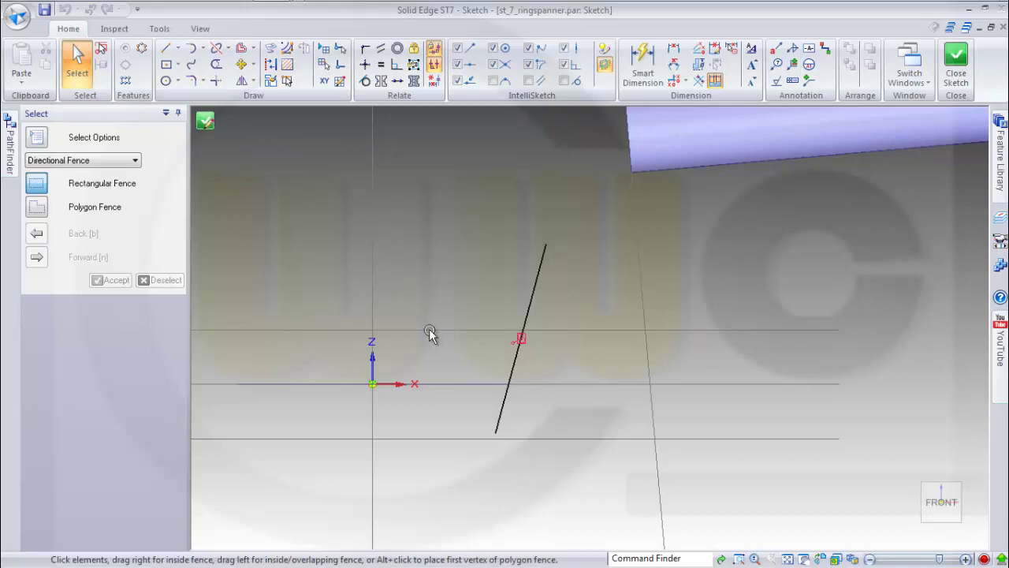
{"action": "left_click", "coordinate": [956, 63]}
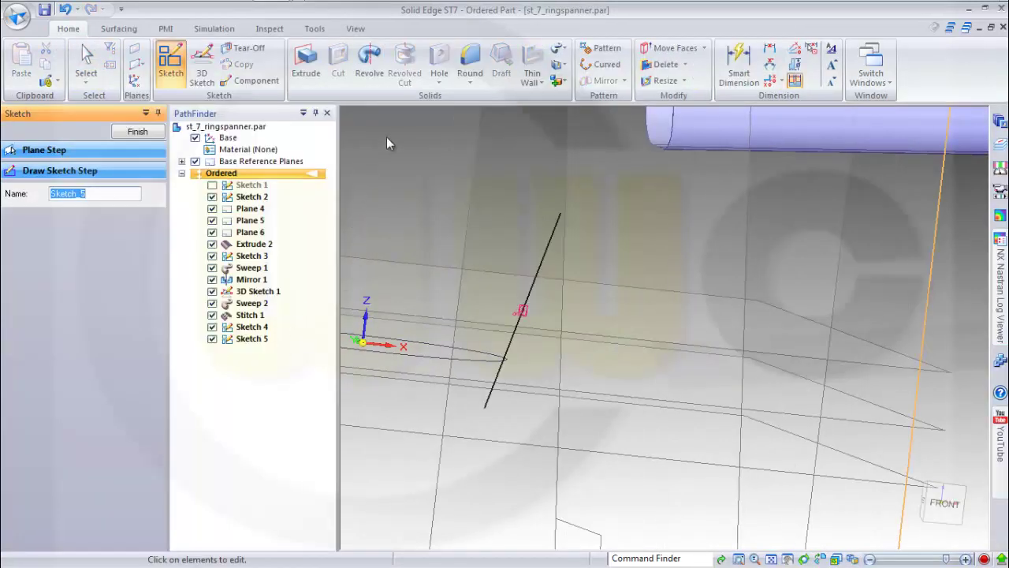
{"action": "left_click", "coordinate": [140, 132]}
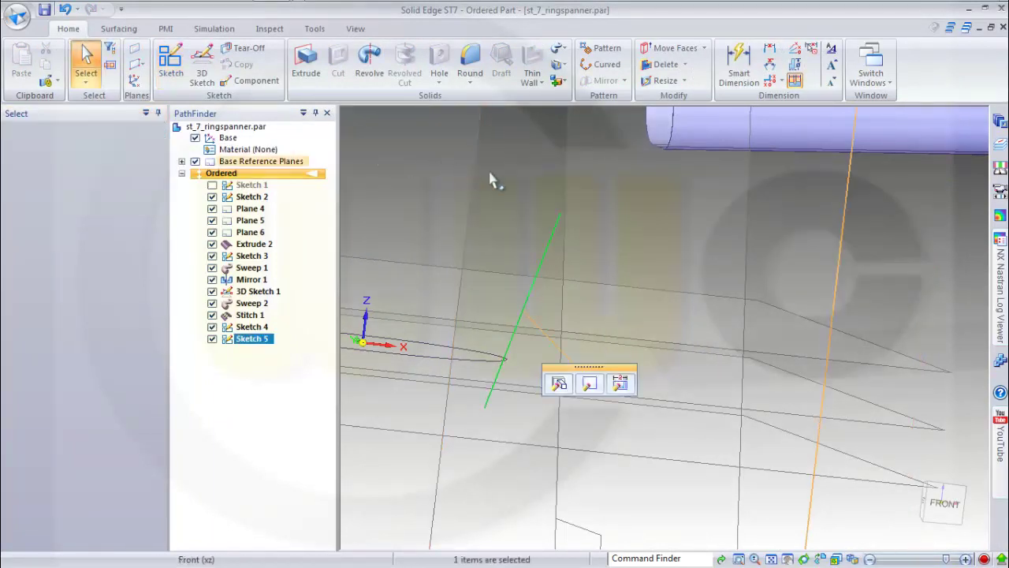
{"action": "key", "text": "Escape"}
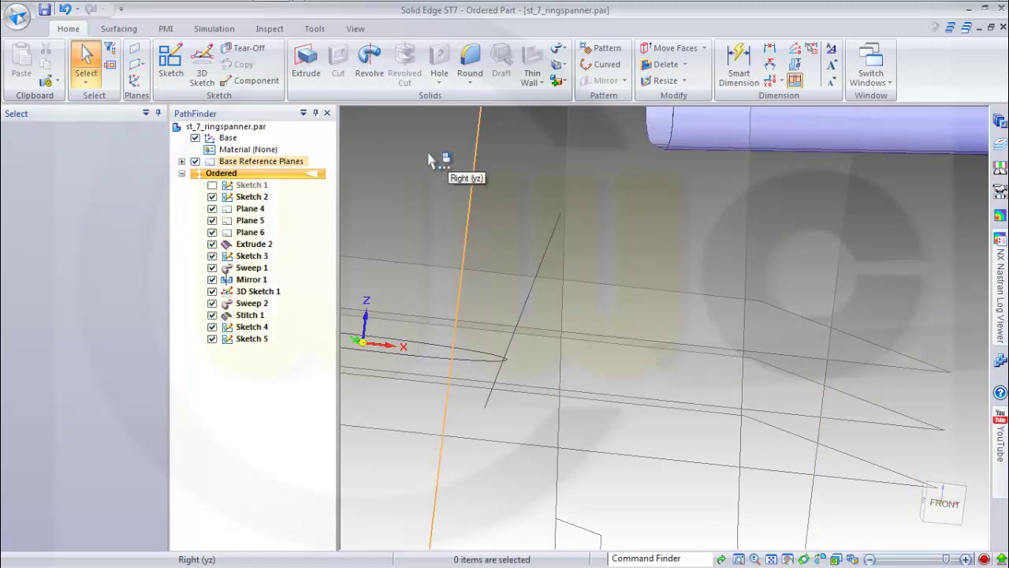
Step: Create a single-path swept surface with the 35 mm circle as path and the copied slanted line as cross-section
{"action": "left_click", "coordinate": [131, 33]}
{"action": "left_click", "coordinate": [490, 48]}
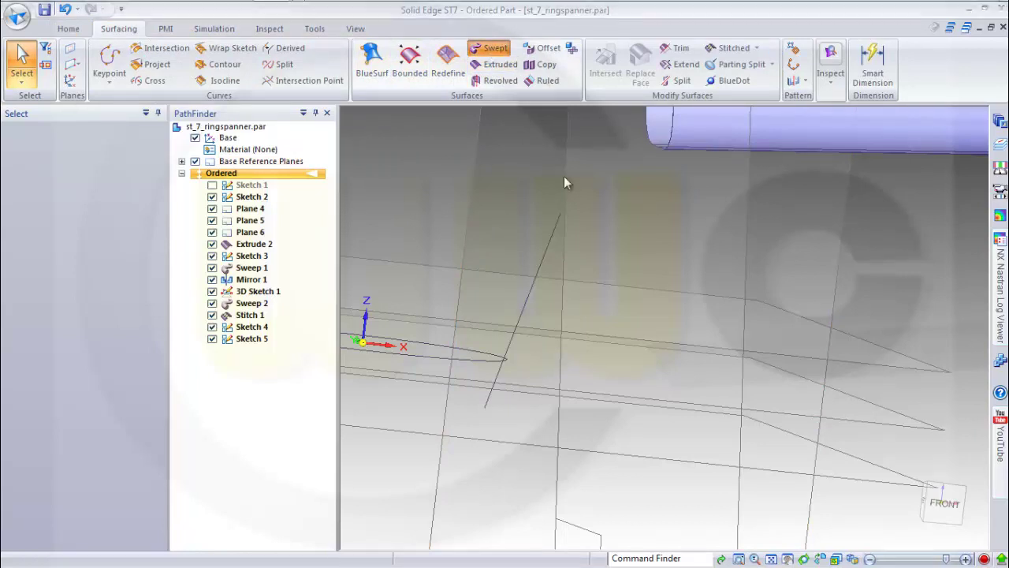
{"action": "left_click", "coordinate": [261, 413]}
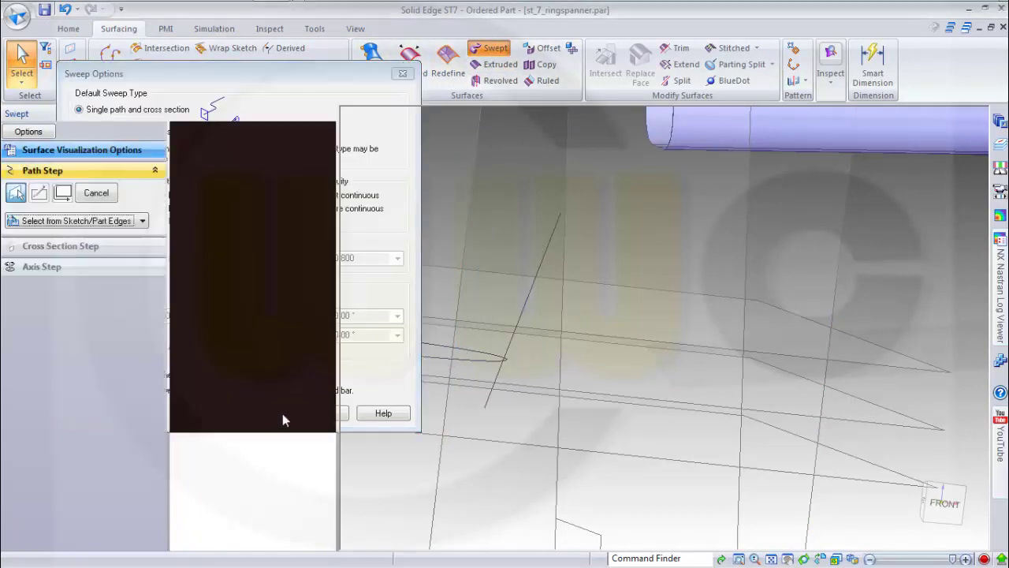
{"action": "left_click", "coordinate": [460, 360]}
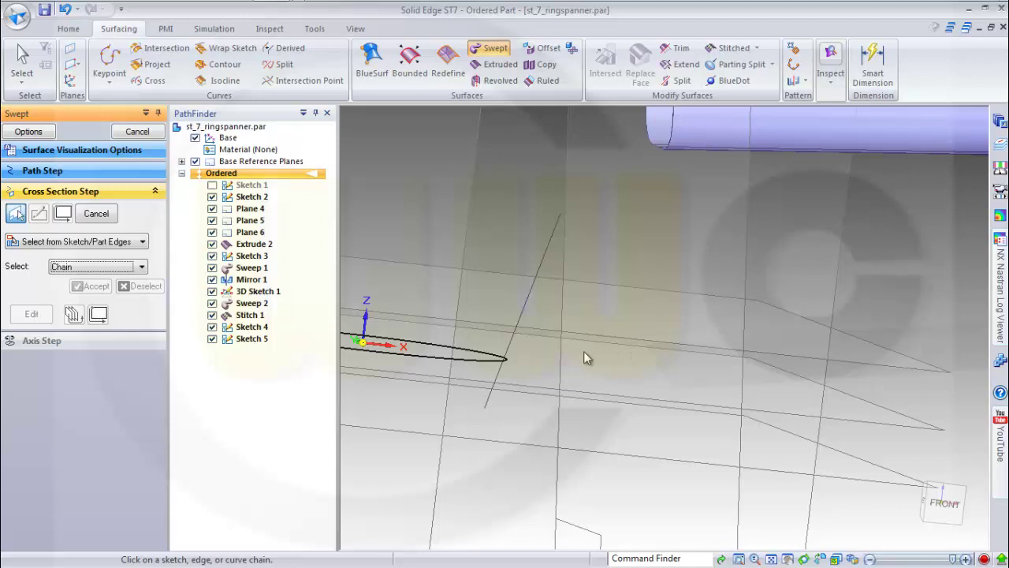
{"action": "left_click", "coordinate": [493, 394]}
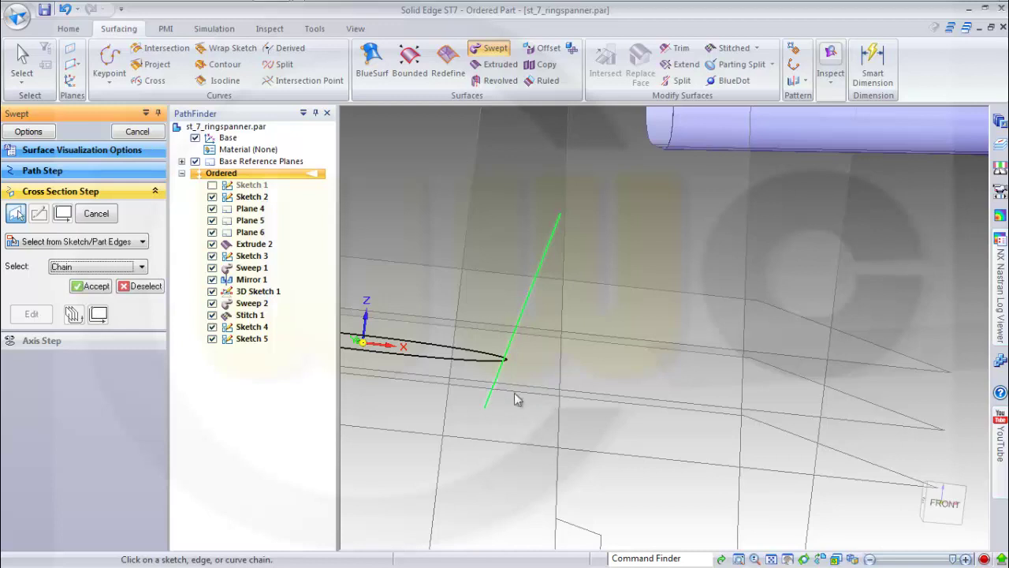
{"action": "left_click", "coordinate": [91, 286]}
{"action": "scroll", "coordinate": [377, 309], "scroll_direction": "down", "scroll_amount": 2}
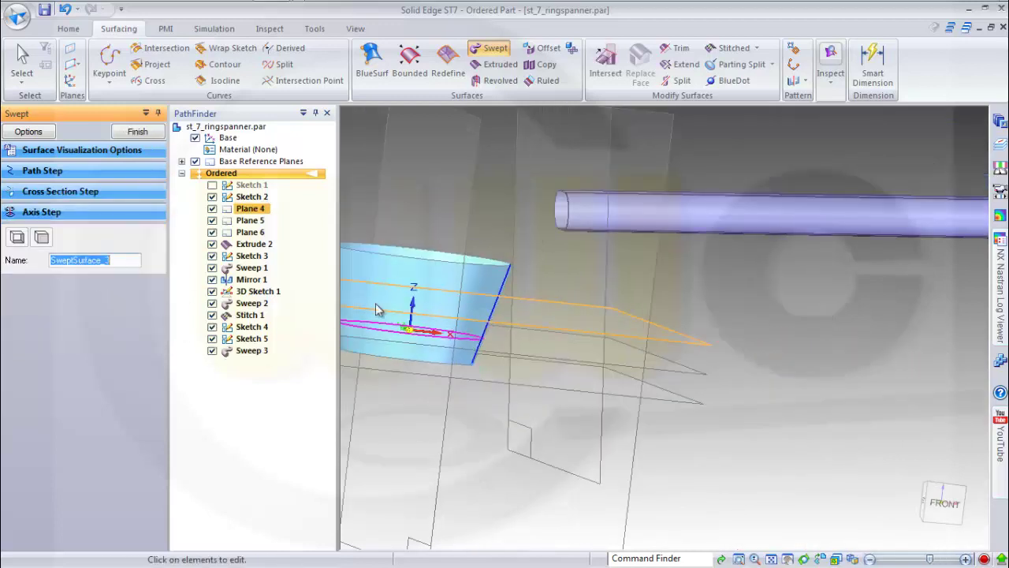
{"action": "left_click", "coordinate": [137, 131]}
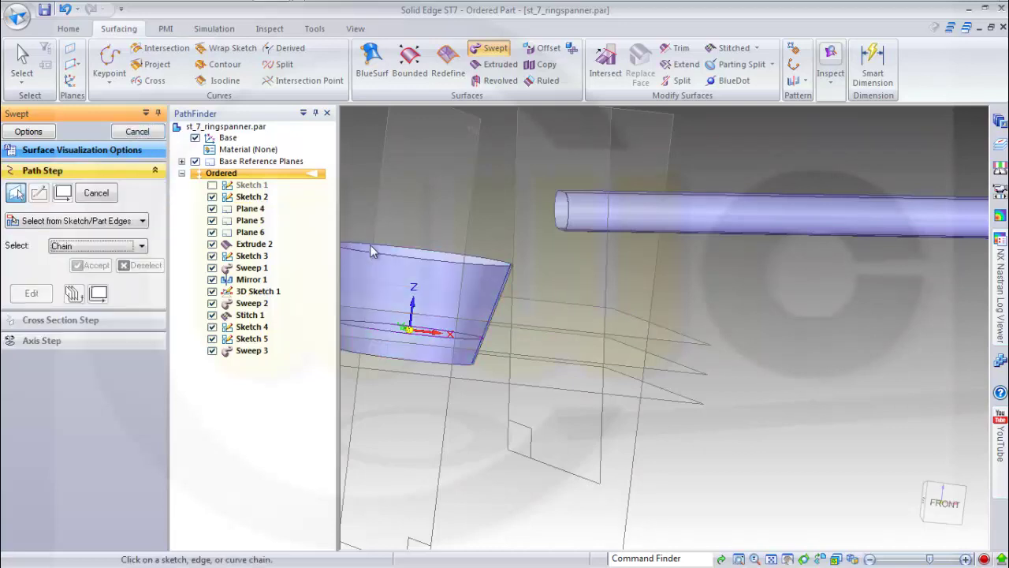
{"action": "middle_click_drag", "start_coordinate": [416, 307], "coordinate": [406, 335]}
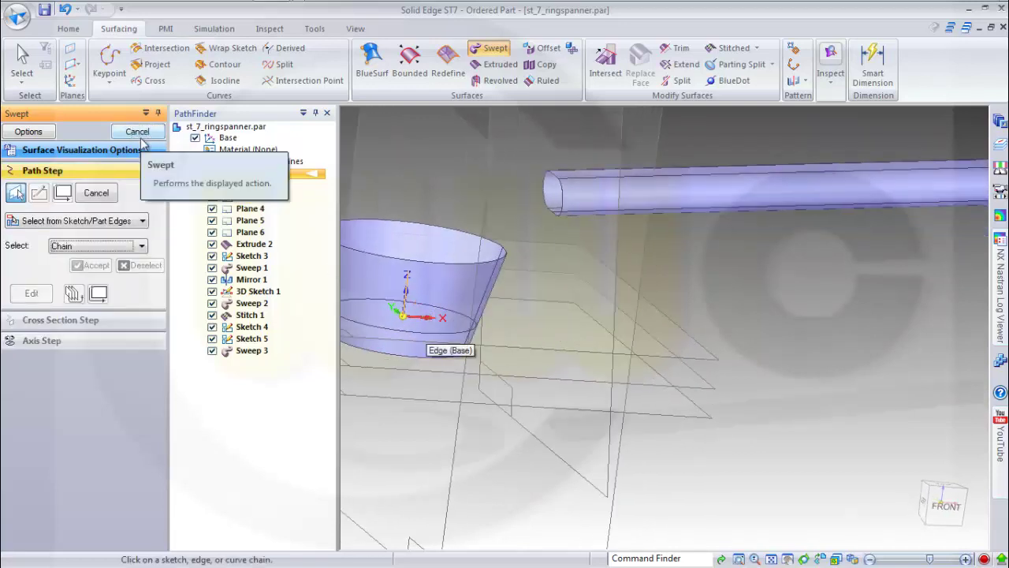
{"action": "key", "text": "Escape"}
Step: Trim the conical swept surface with the Top (xy) plane, removing the region above the plane
{"action": "middle_click_drag", "start_coordinate": [441, 261], "coordinate": [619, 165]}
{"action": "left_click", "coordinate": [675, 48]}
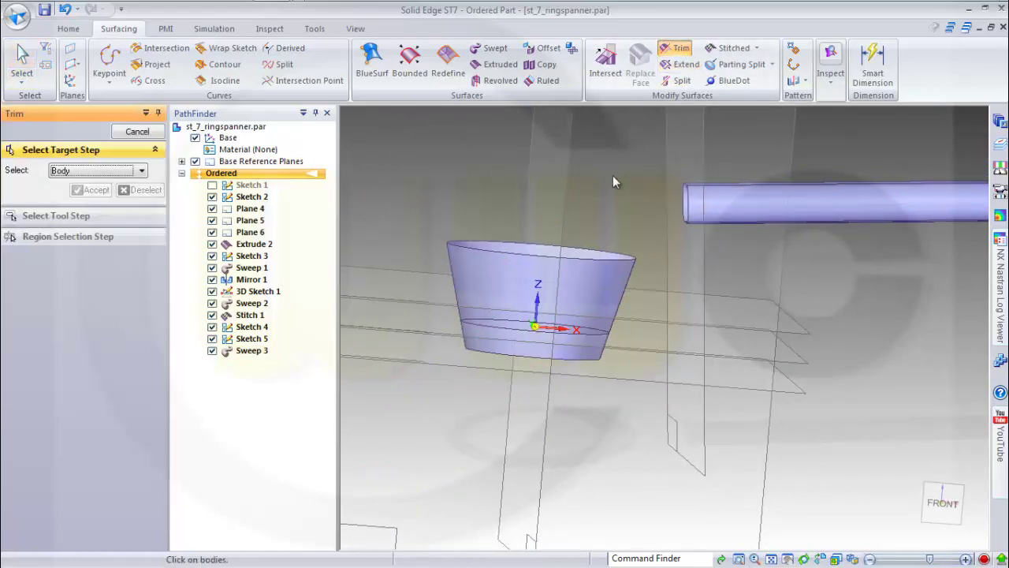
{"action": "left_click", "coordinate": [573, 349]}
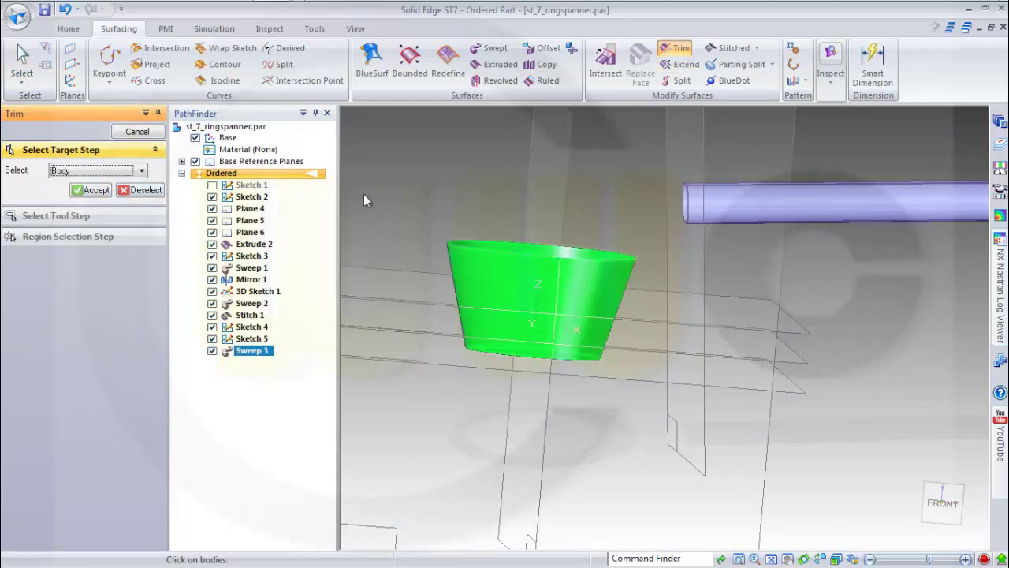
{"action": "right_click", "coordinate": [409, 197]}
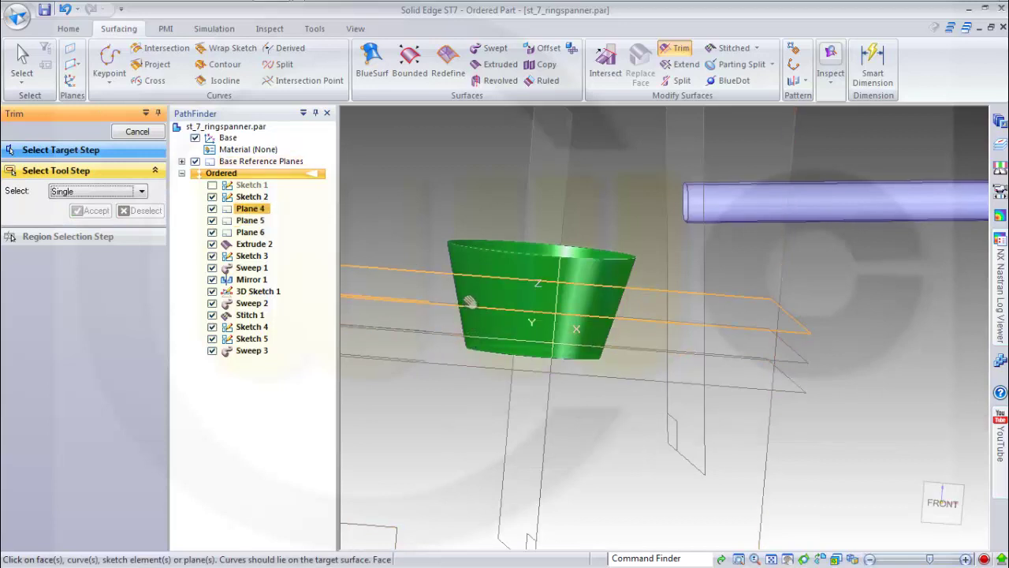
{"action": "middle_click_drag", "start_coordinate": [466, 305], "coordinate": [472, 280], "text": "shift"}
{"action": "middle_click_drag", "start_coordinate": [471, 230], "coordinate": [510, 288], "text": "shift"}
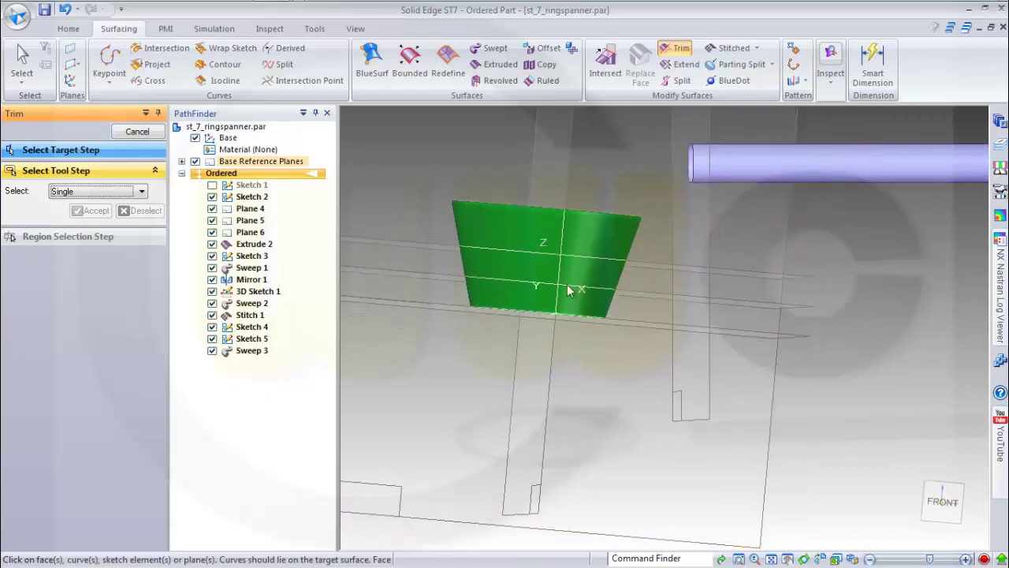
{"action": "left_click", "coordinate": [642, 292]}
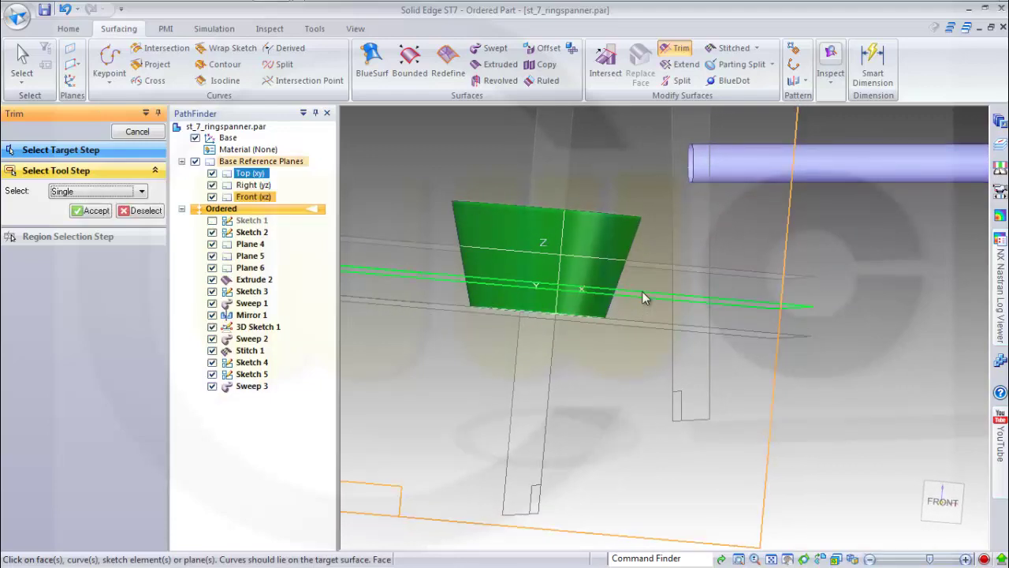
{"action": "right_click", "coordinate": [612, 354]}
{"action": "left_click", "coordinate": [604, 240]}
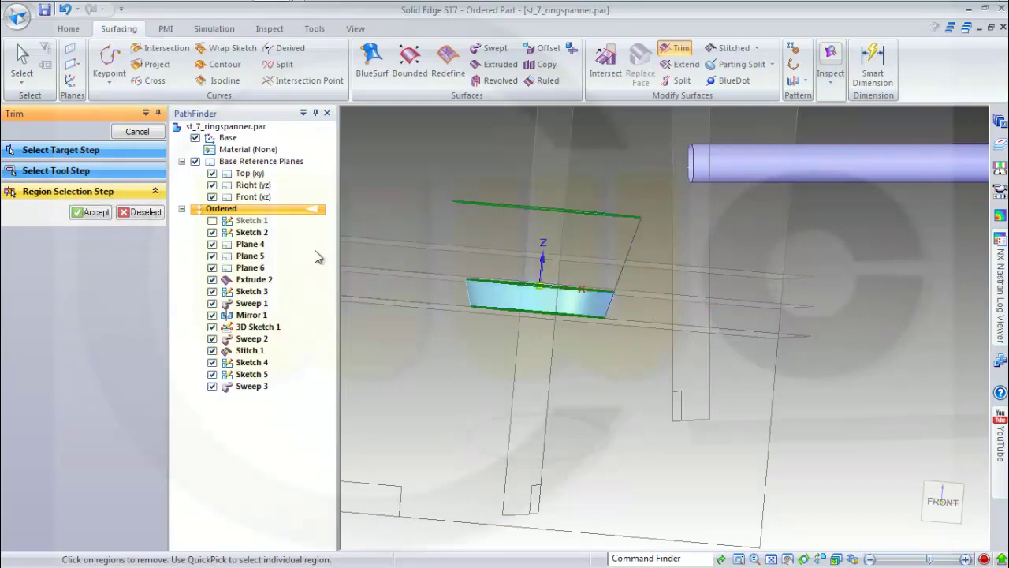
{"action": "left_click", "coordinate": [93, 213]}
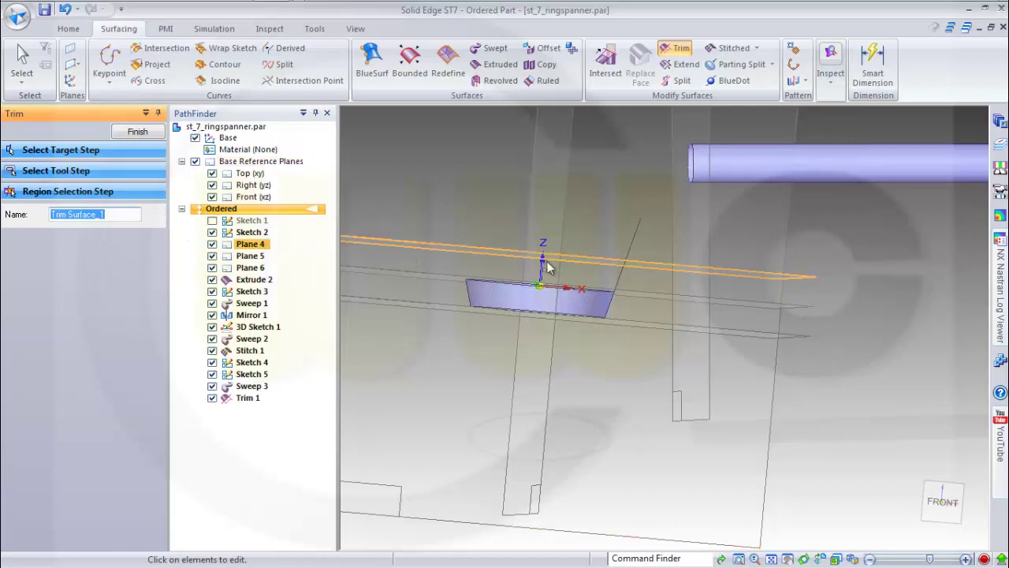
{"action": "mouse_move", "coordinate": [546, 264]}
{"action": "middle_mouse_down"}
{"action": "mouse_move", "coordinate": [550, 279]}
{"action": "mouse_move", "coordinate": [550, 269]}
{"action": "middle_mouse_up"}
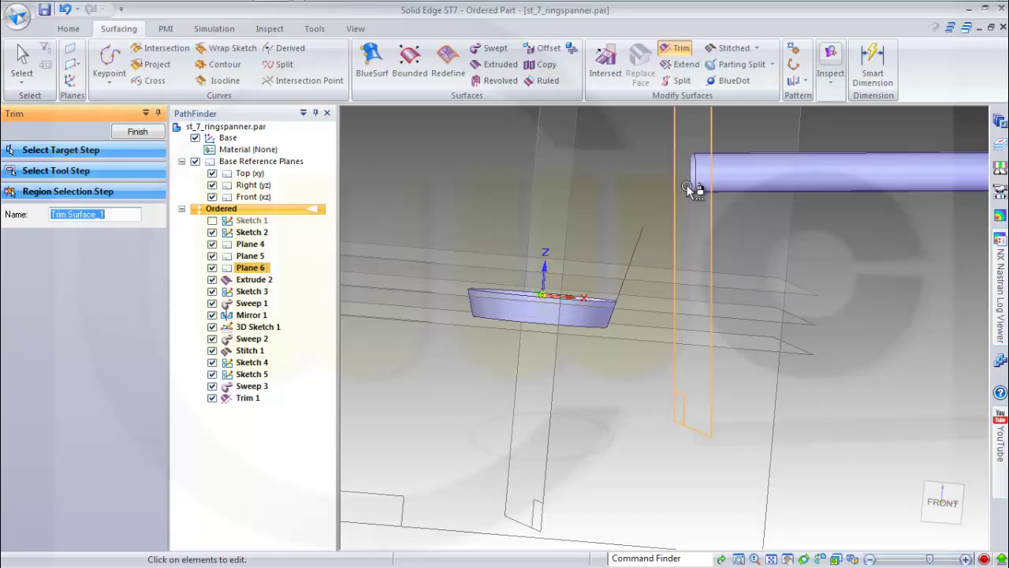
{"action": "key", "text": "Escape"}
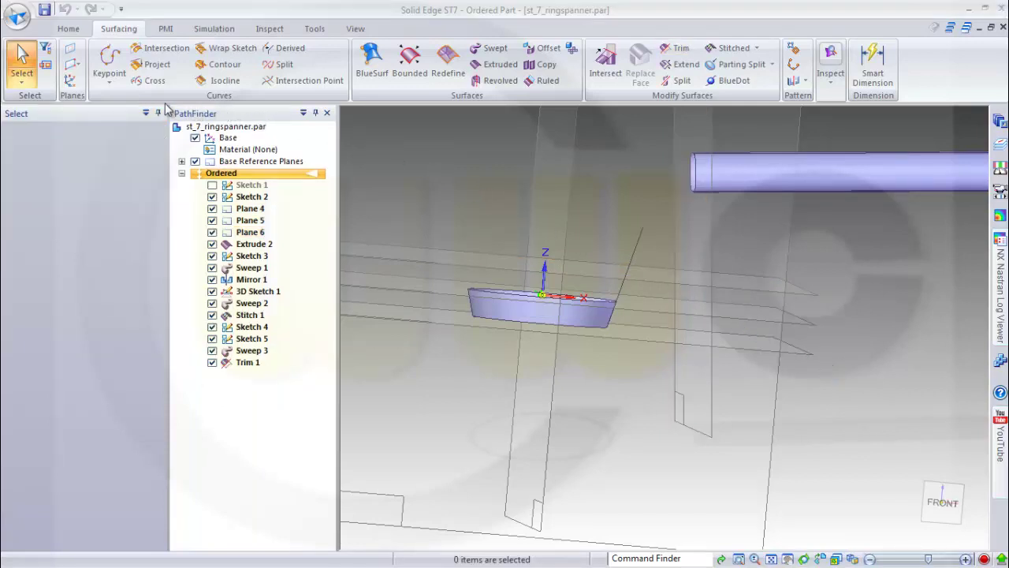
{"action": "left_click", "coordinate": [74, 29]}
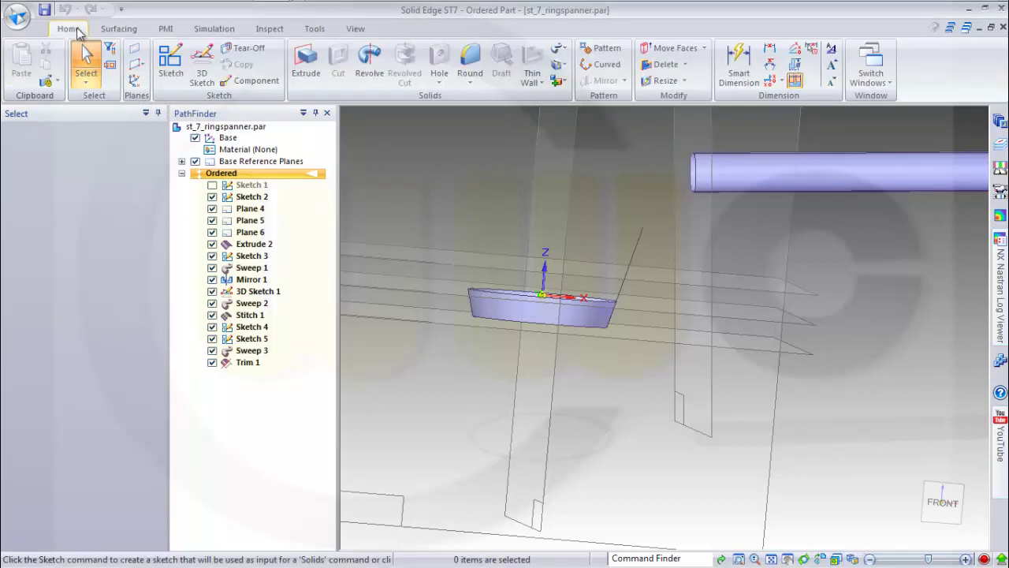
Step: Start a sketch on the Front (xz) plane and draw a line about 21 mm long at about 69° from the ring surface's upper edge, opposite the copied slanted line
{"action": "left_click", "coordinate": [170, 63]}
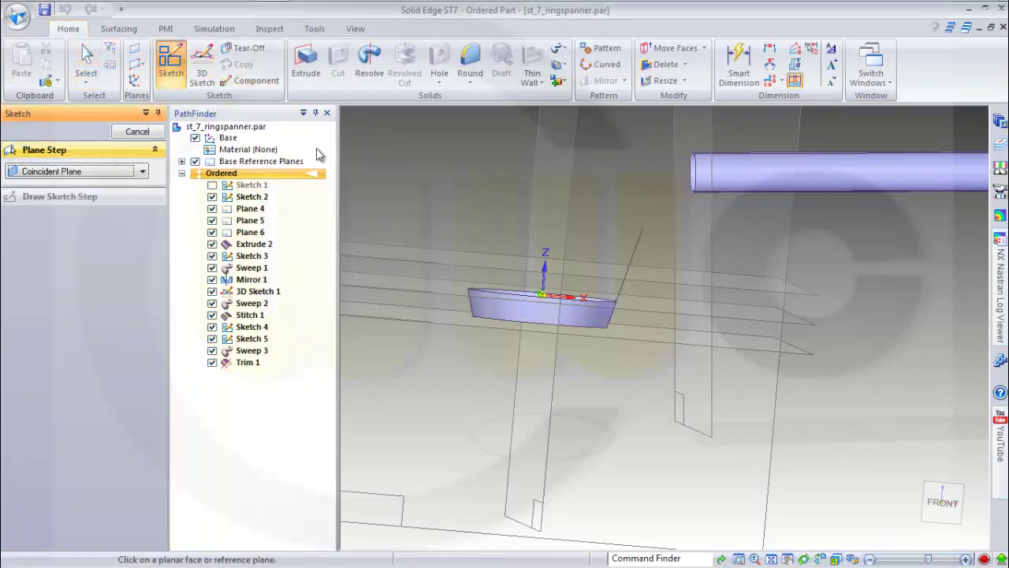
{"action": "left_click", "coordinate": [800, 257]}
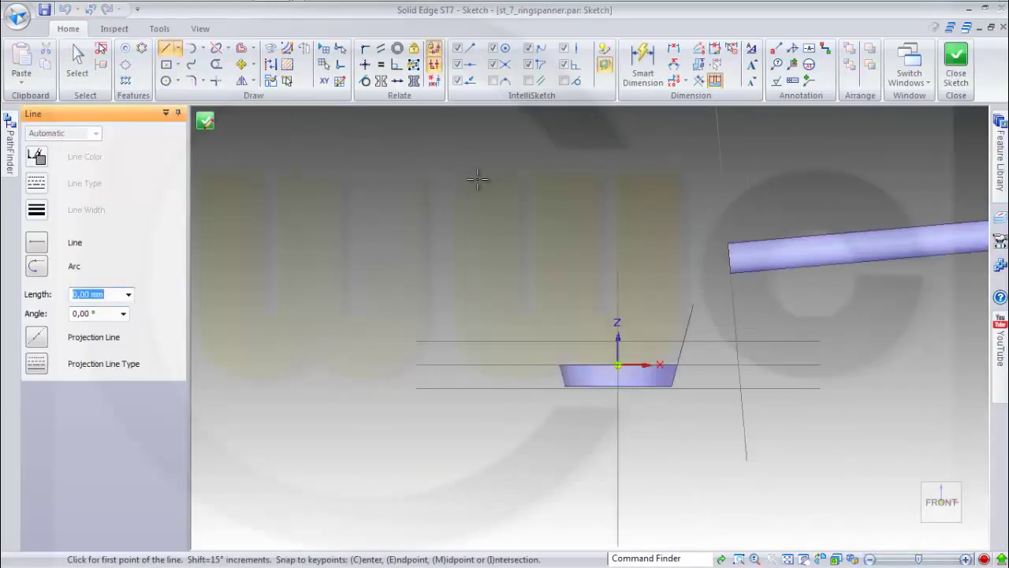
{"action": "left_click", "coordinate": [169, 51]}
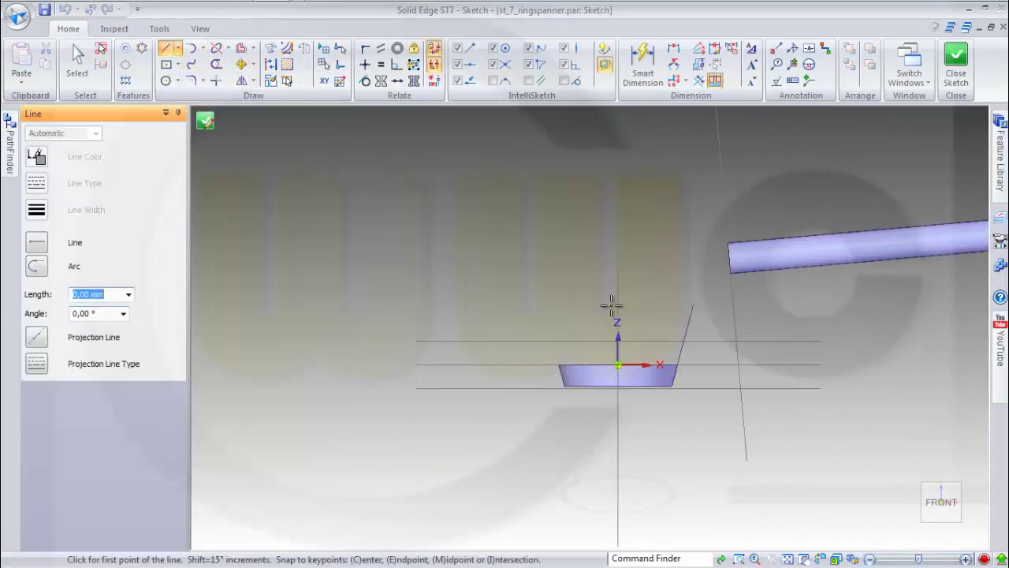
{"action": "left_click", "coordinate": [558, 363]}
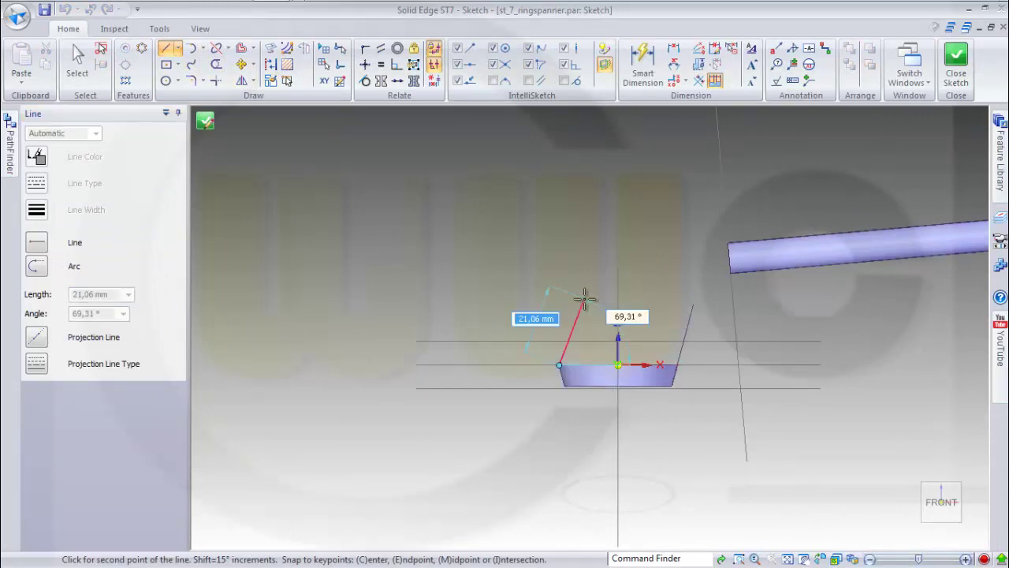
{"action": "left_click", "coordinate": [583, 298]}
{"action": "key", "text": "Escape"}
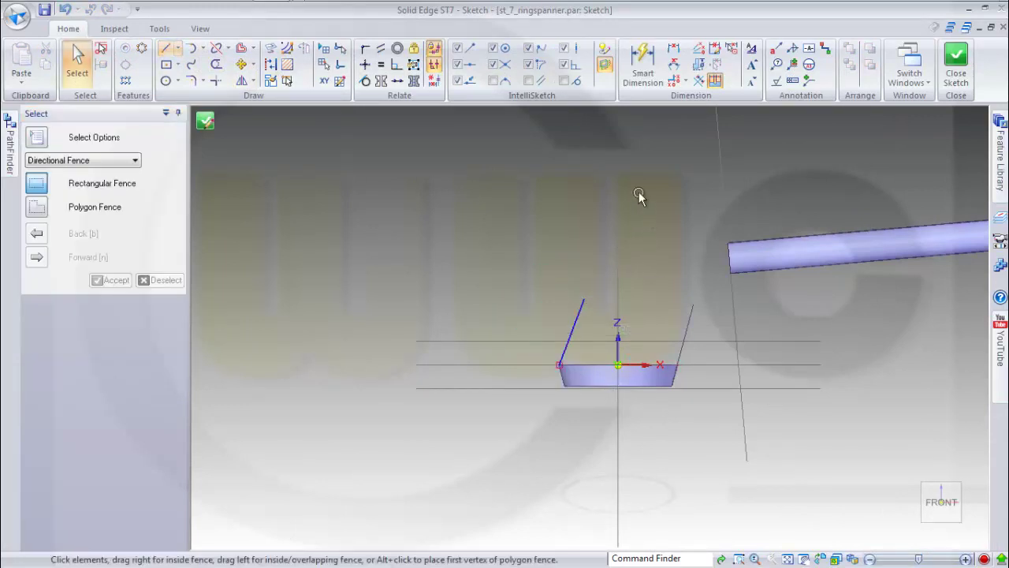
Step: Make the new line parallel to the copied slanted line, align their upper endpoints horizontally, and finish the sketch
{"action": "left_click", "coordinate": [380, 49]}
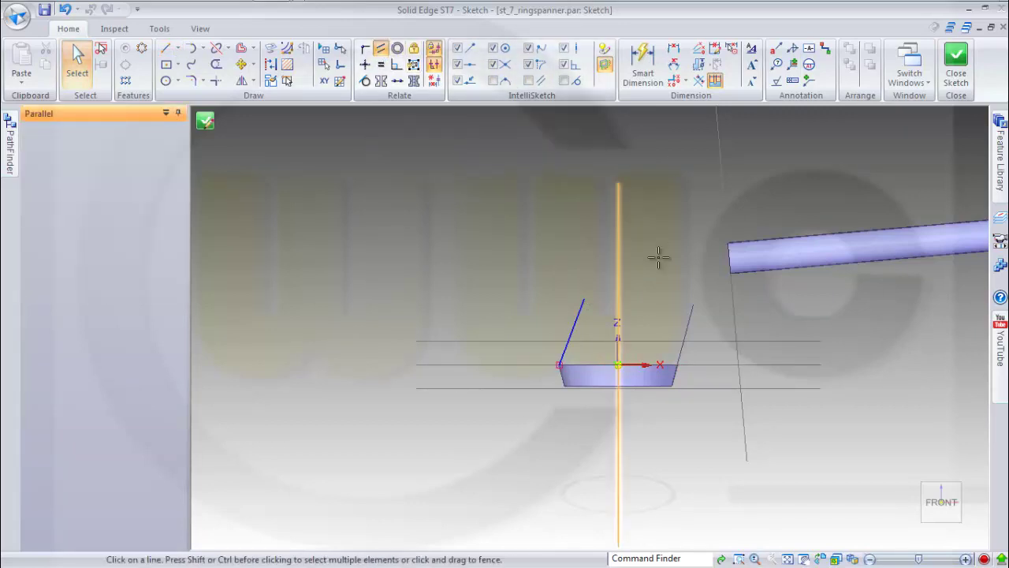
{"action": "left_click", "coordinate": [577, 331]}
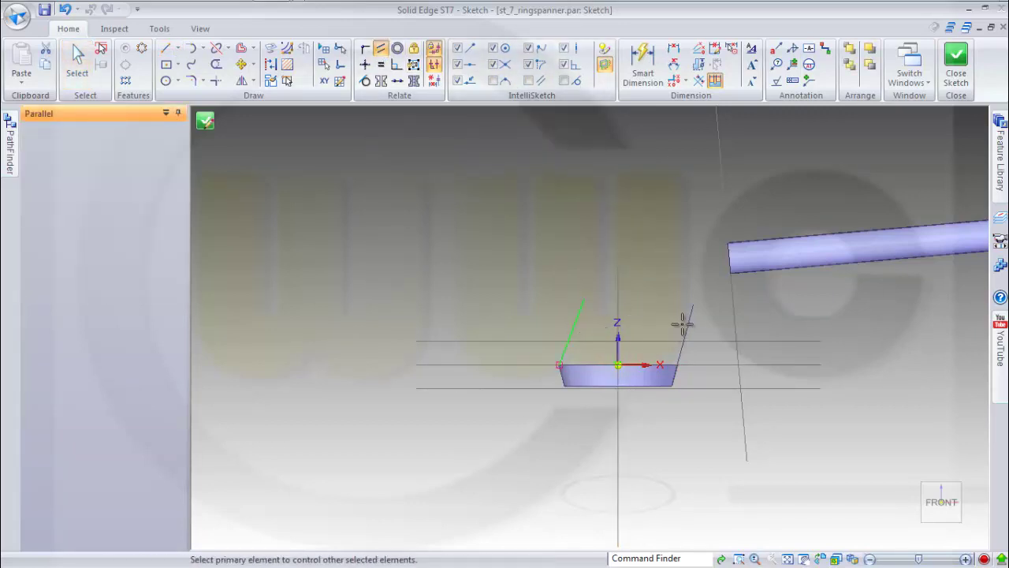
{"action": "left_click", "coordinate": [683, 321]}
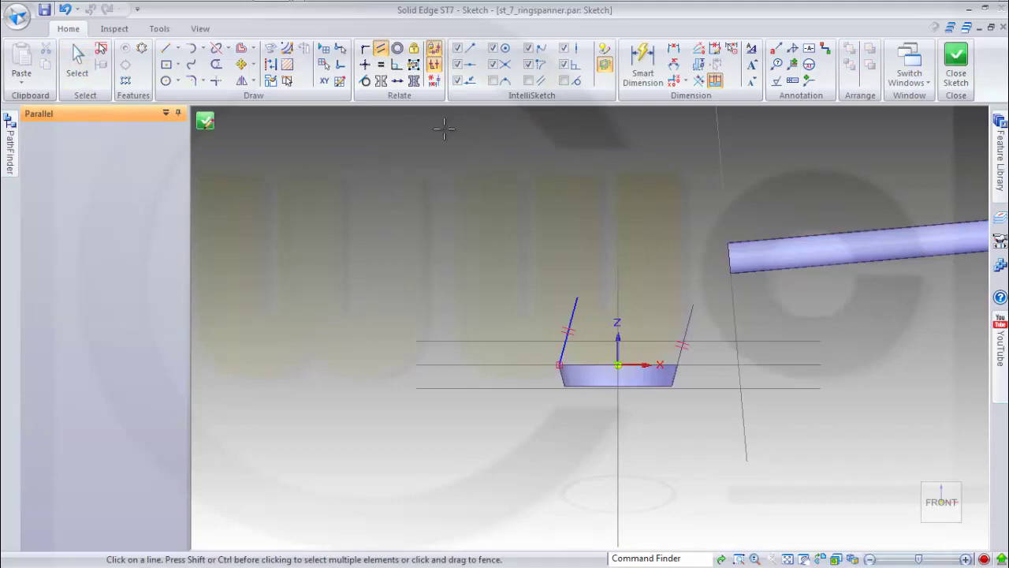
{"action": "left_click", "coordinate": [364, 64]}
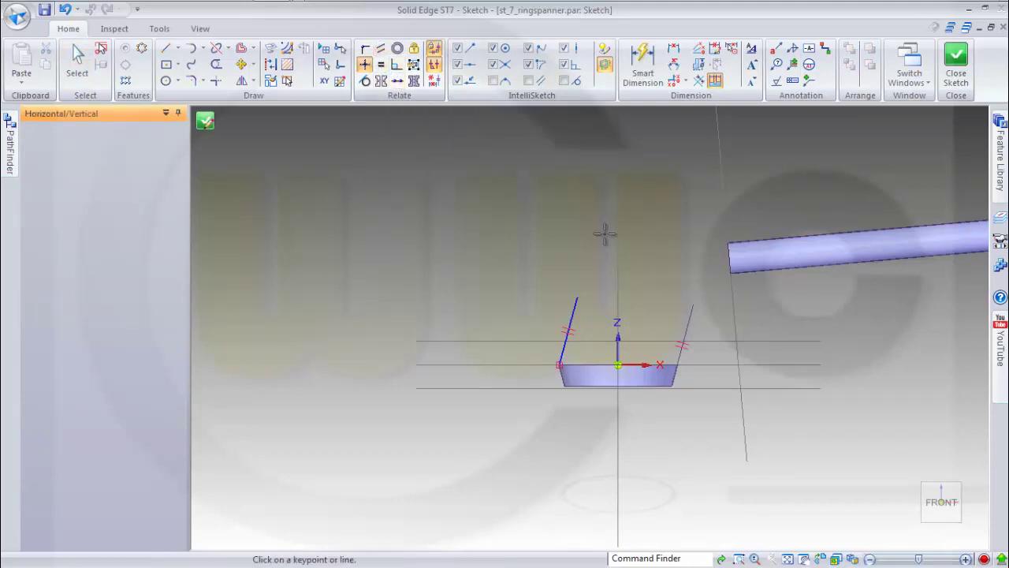
{"action": "left_click", "coordinate": [578, 297]}
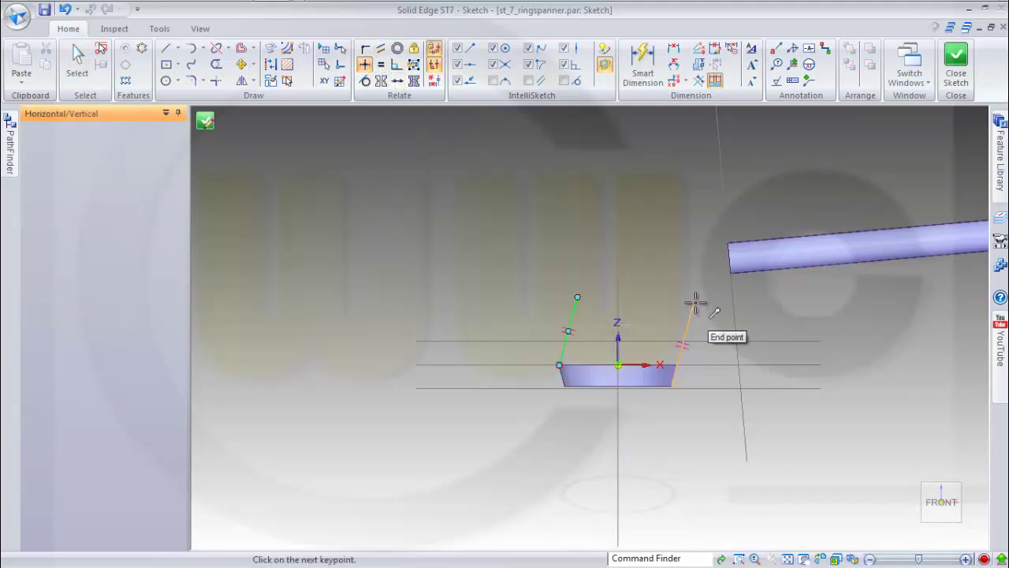
{"action": "left_click", "coordinate": [696, 300]}
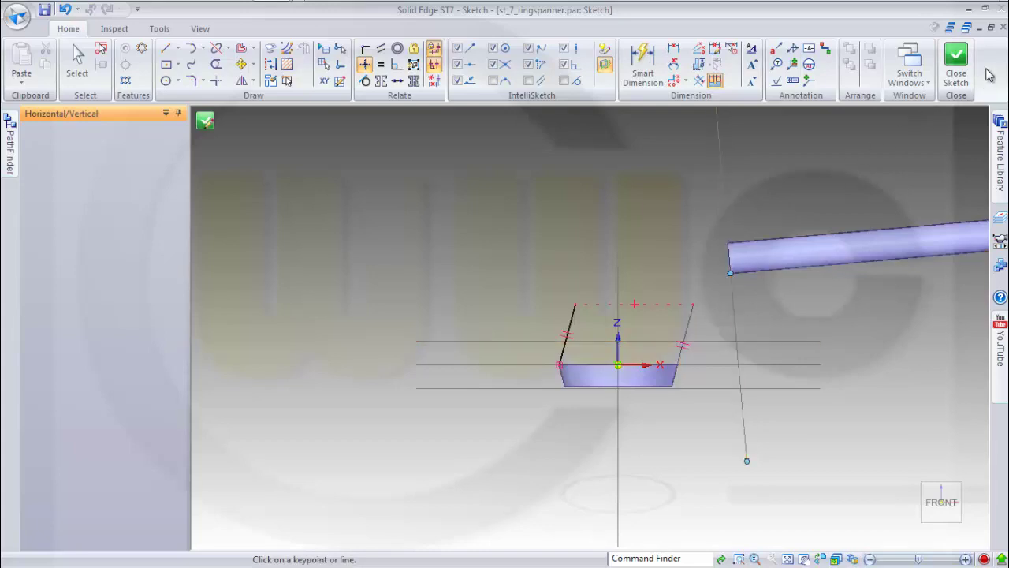
{"action": "left_click", "coordinate": [955, 67]}
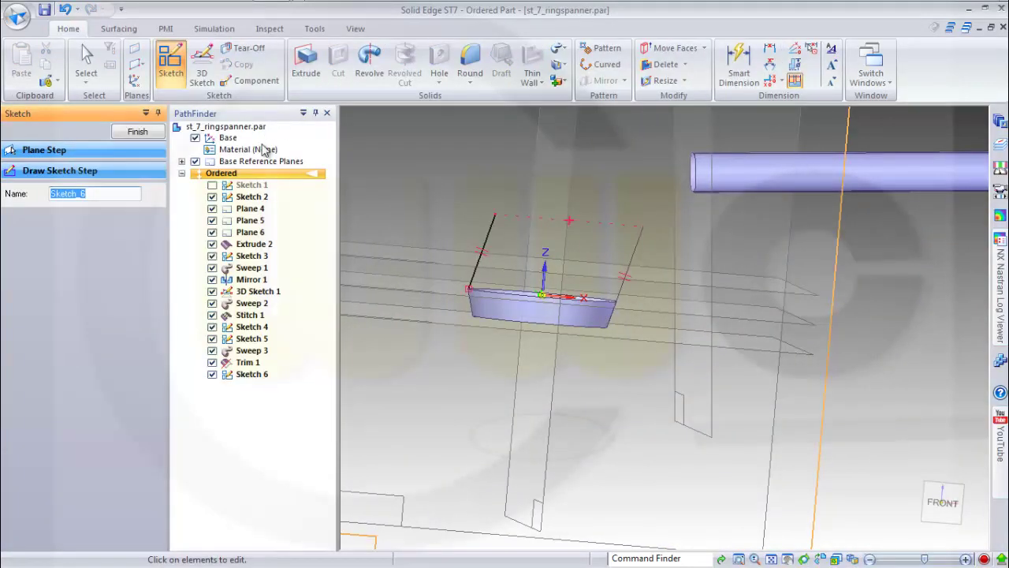
{"action": "left_click", "coordinate": [138, 133]}
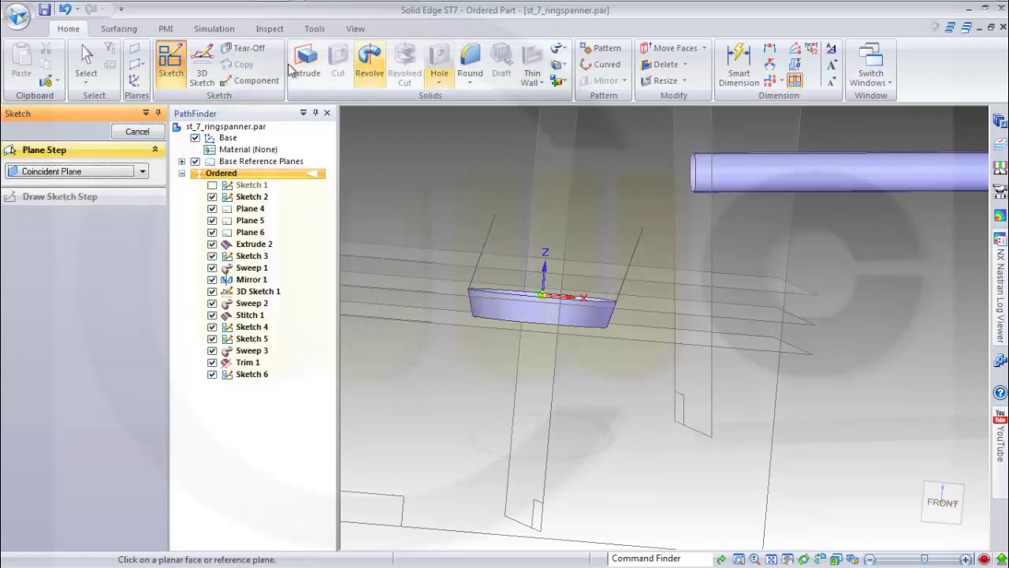
Step: Create a single-path swept surface with the new slanted line as path and the ring surface's upper circular edge as cross-section
{"action": "left_click", "coordinate": [130, 30]}
{"action": "left_click", "coordinate": [482, 50]}
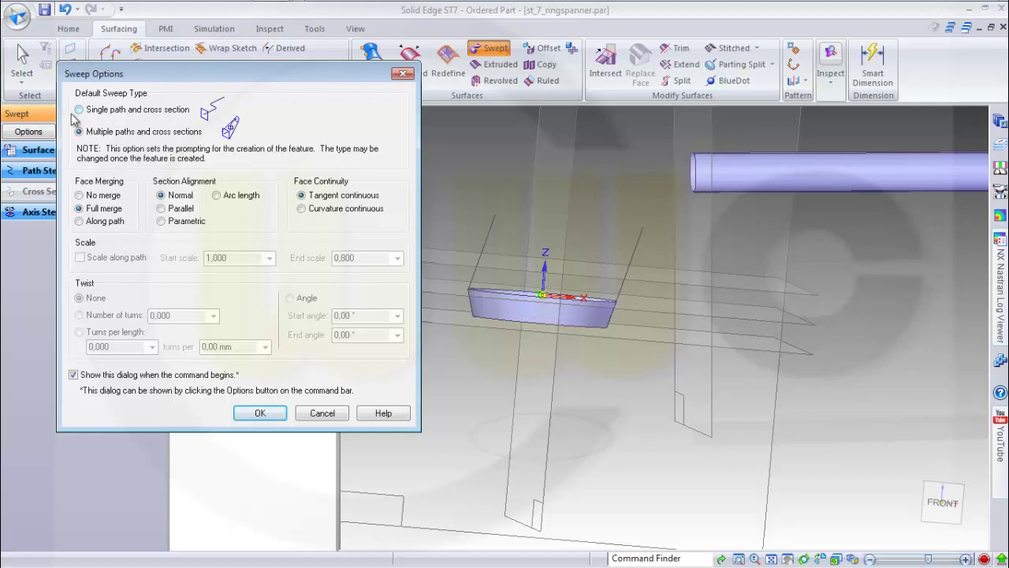
{"action": "left_click", "coordinate": [79, 109]}
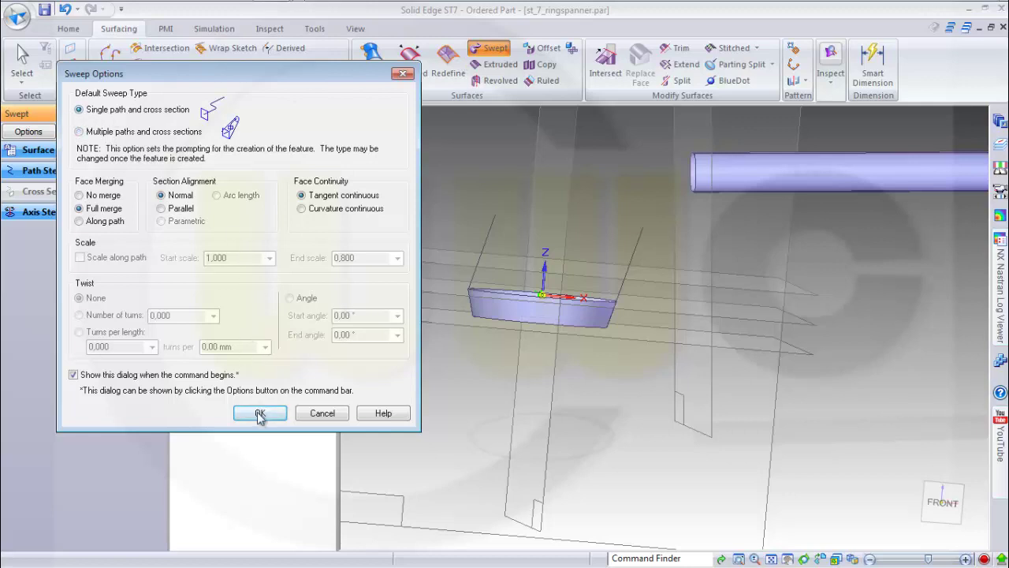
{"action": "left_click", "coordinate": [260, 414]}
{"action": "left_click", "coordinate": [491, 235]}
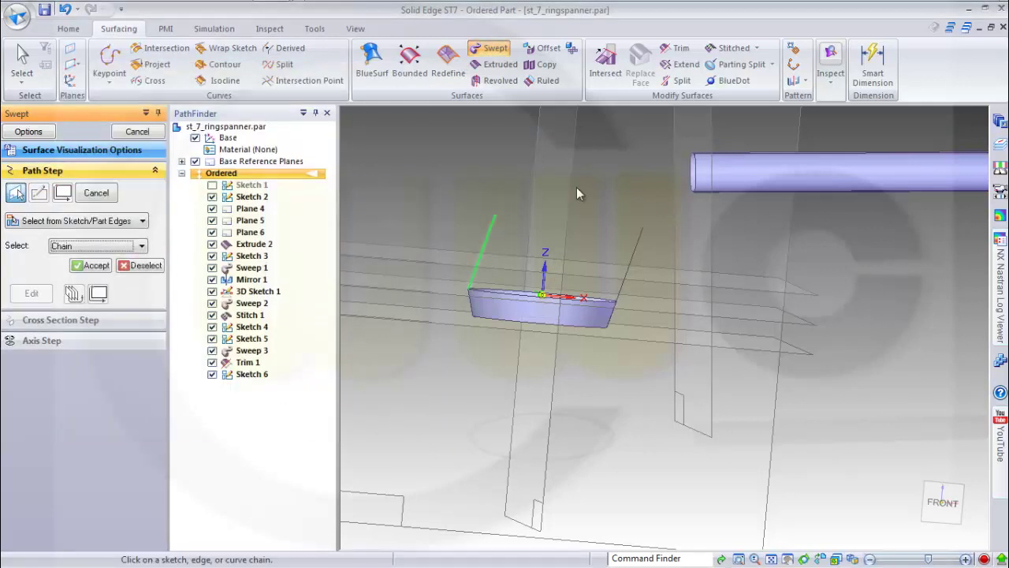
{"action": "right_click", "coordinate": [388, 192]}
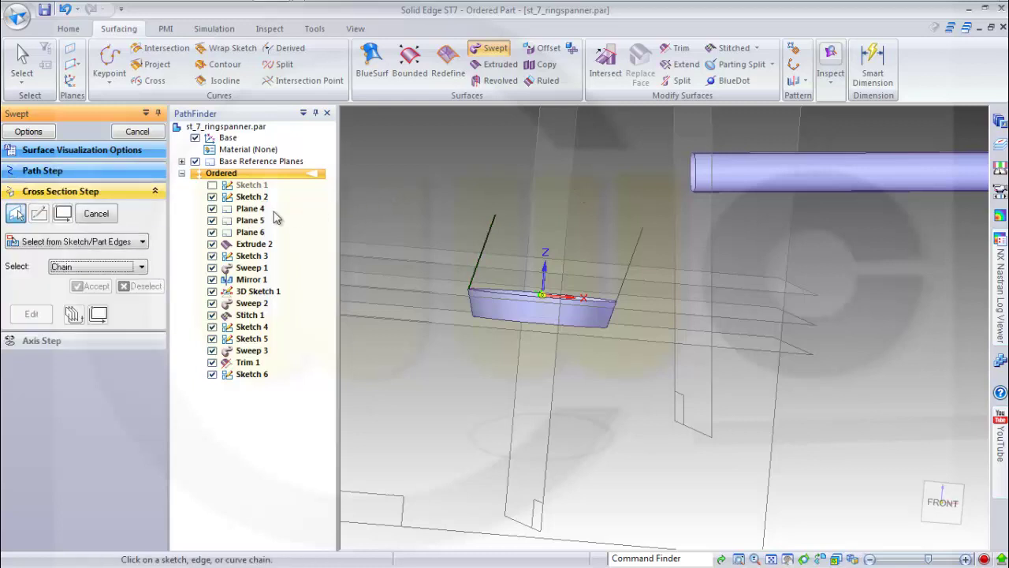
{"action": "left_click", "coordinate": [489, 298]}
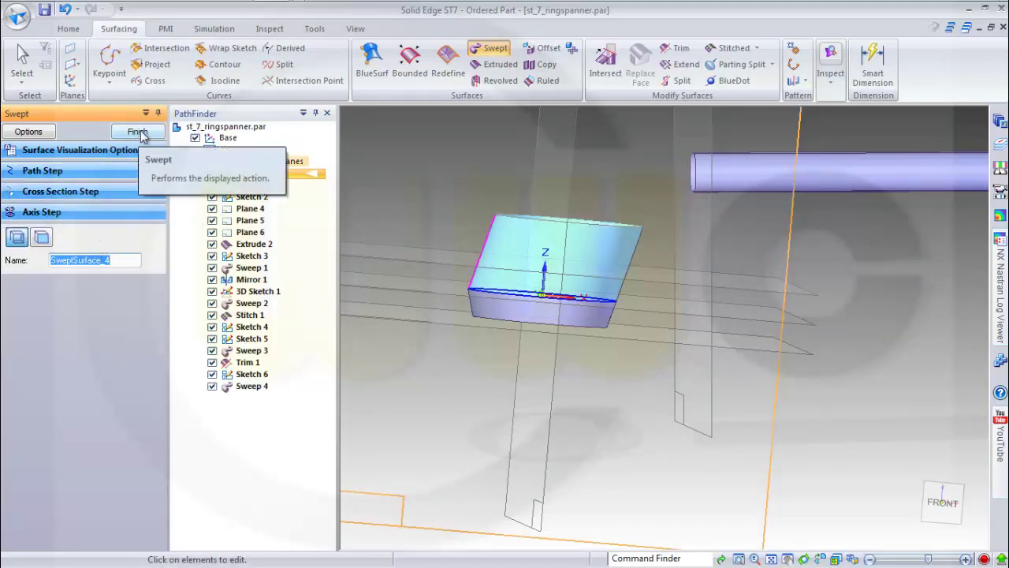
{"action": "left_click", "coordinate": [138, 131]}
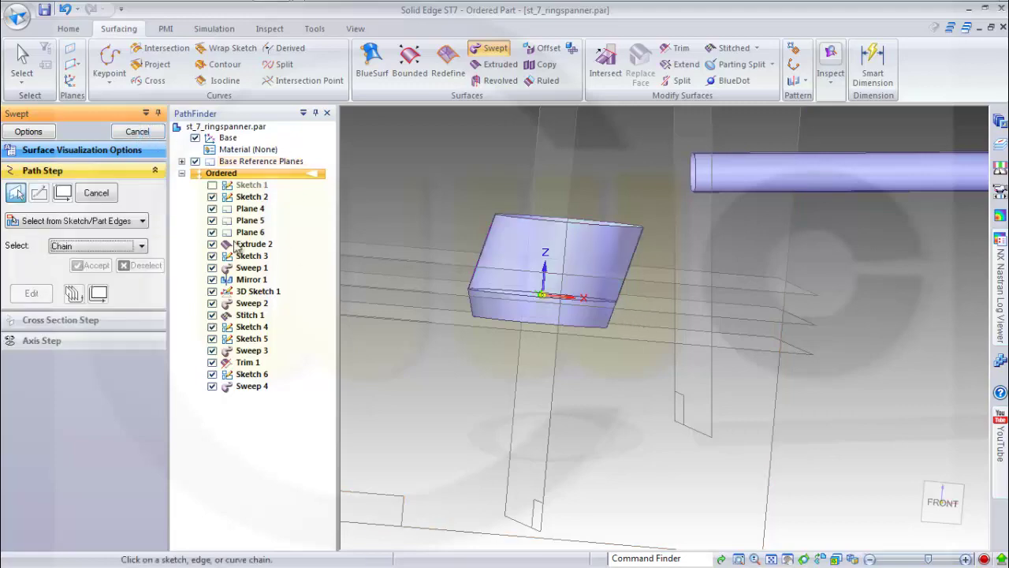
{"action": "left_click", "coordinate": [137, 131]}
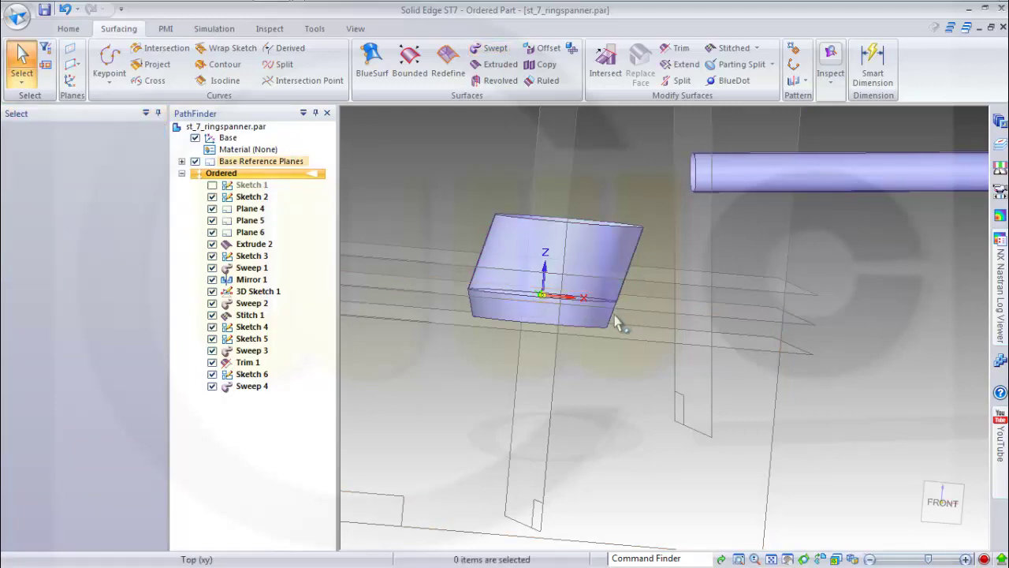
Step: Trim the new swept surface with Plane 4, removing the region above the plane
{"action": "mouse_move", "coordinate": [612, 315]}
{"action": "middle_mouse_down"}
{"action": "mouse_move", "coordinate": [577, 322]}
{"action": "mouse_move", "coordinate": [568, 344]}
{"action": "mouse_move", "coordinate": [591, 318]}
{"action": "mouse_move", "coordinate": [612, 324]}
{"action": "mouse_move", "coordinate": [597, 318]}
{"action": "middle_mouse_up"}
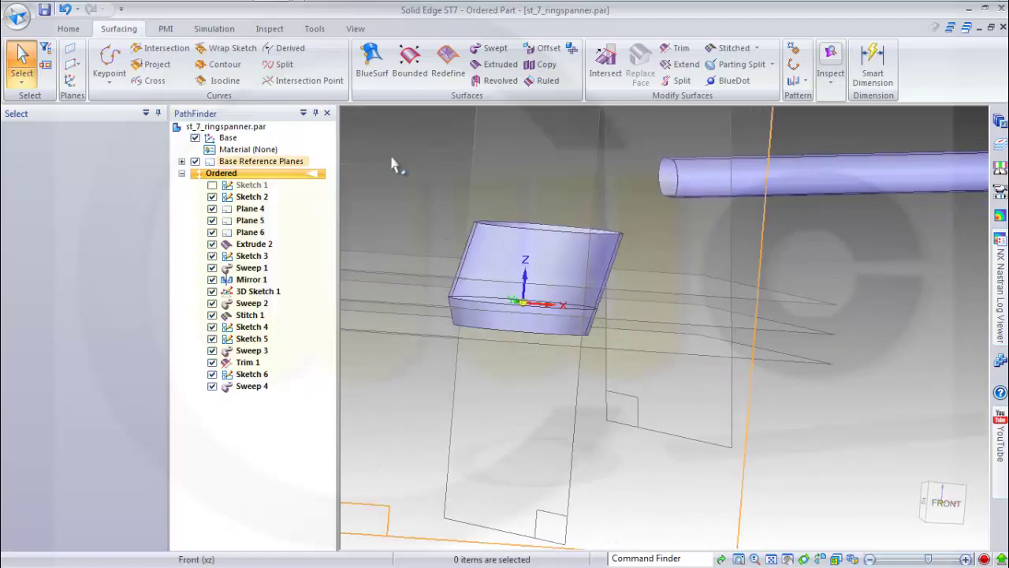
{"action": "left_click", "coordinate": [676, 48]}
{"action": "left_click", "coordinate": [503, 239]}
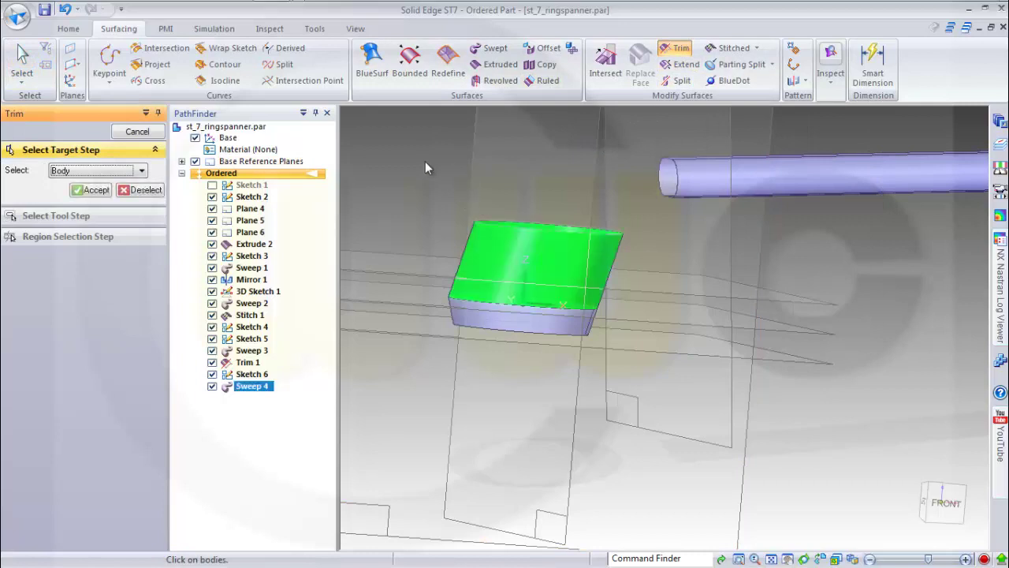
{"action": "right_click", "coordinate": [425, 161]}
{"action": "left_click", "coordinate": [405, 272]}
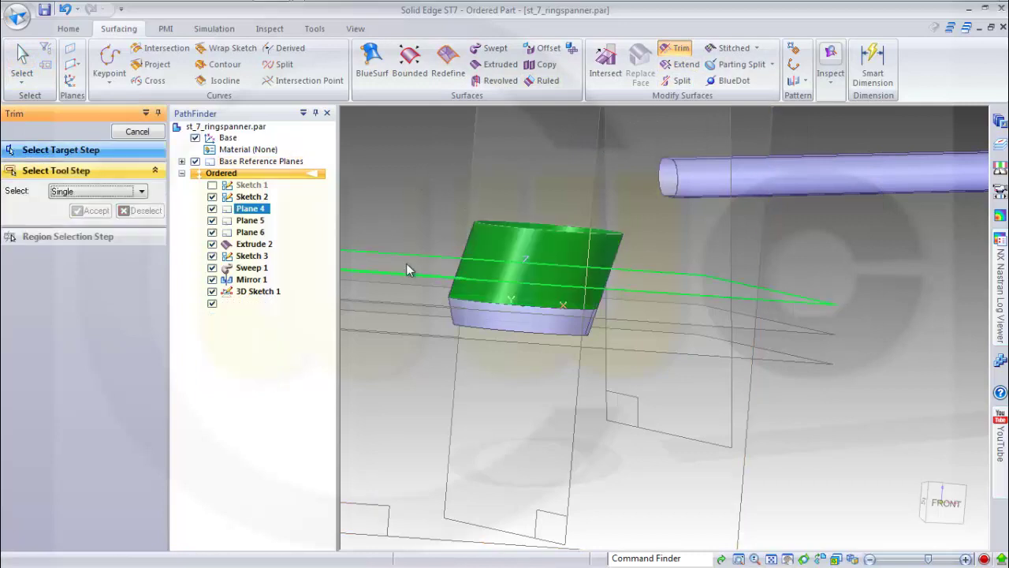
{"action": "right_click", "coordinate": [426, 189]}
{"action": "left_click", "coordinate": [502, 242]}
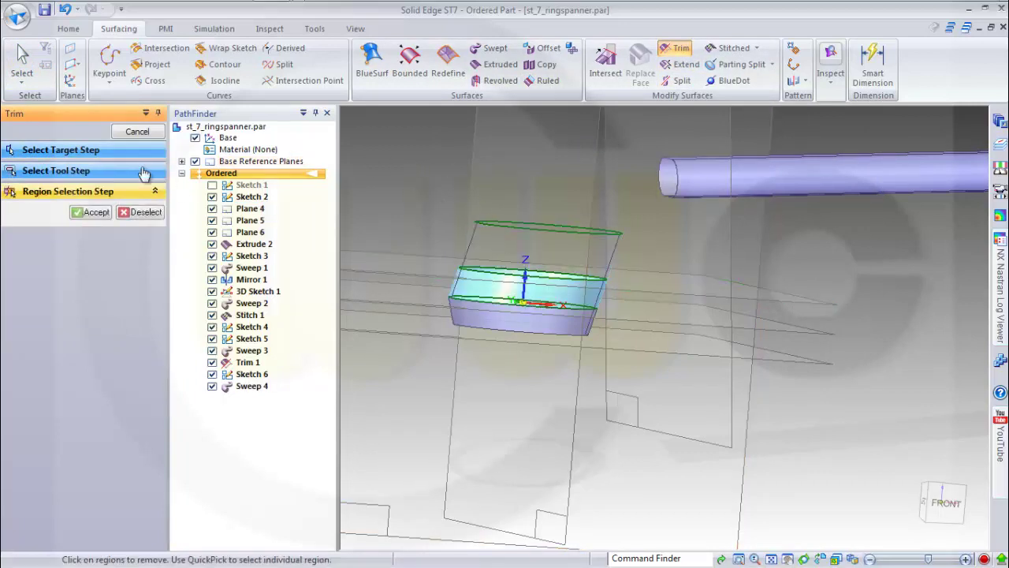
{"action": "left_click", "coordinate": [90, 212]}
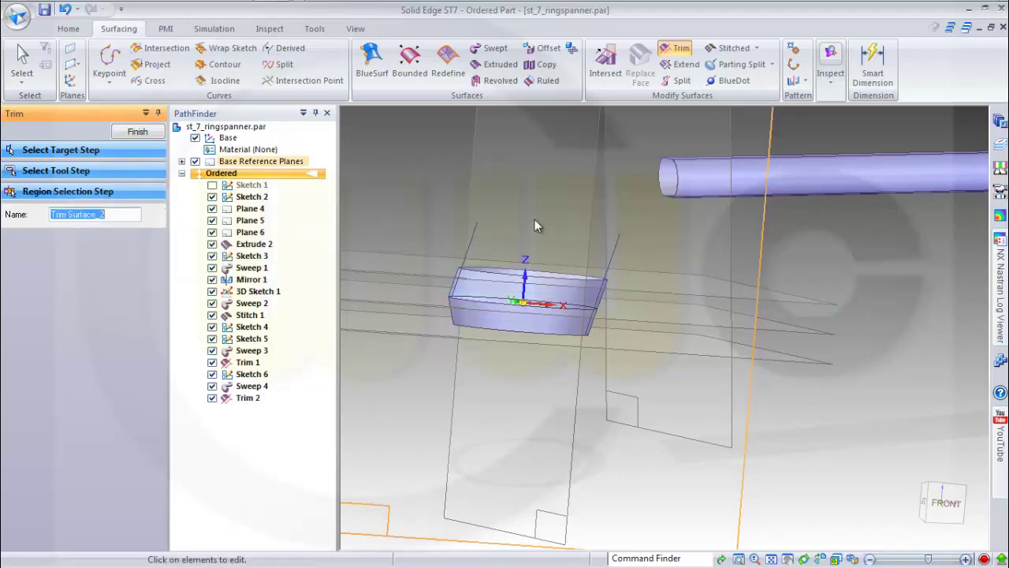
{"action": "middle_click_drag", "start_coordinate": [535, 232], "coordinate": [511, 237]}
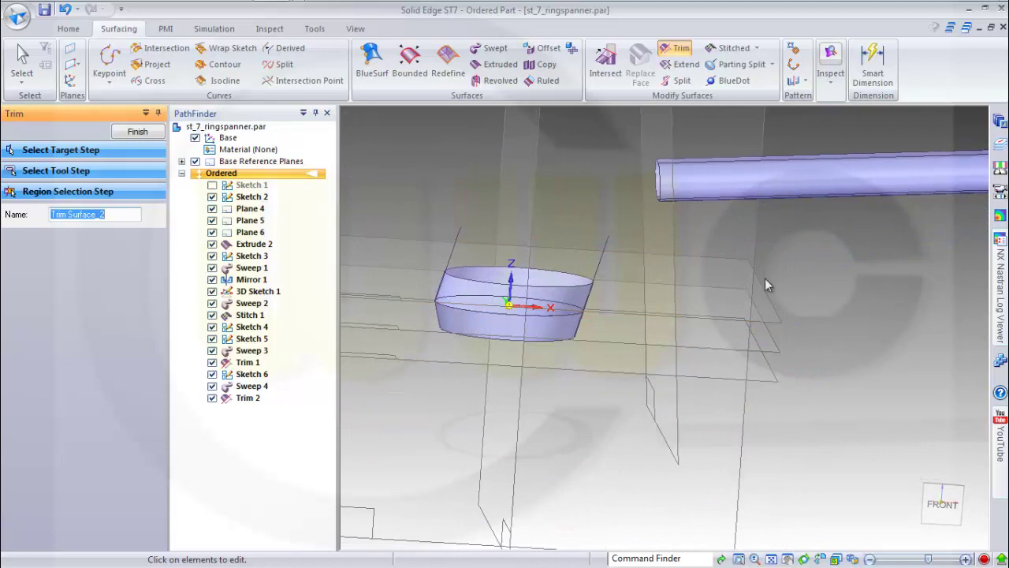
{"action": "key", "text": "Escape"}
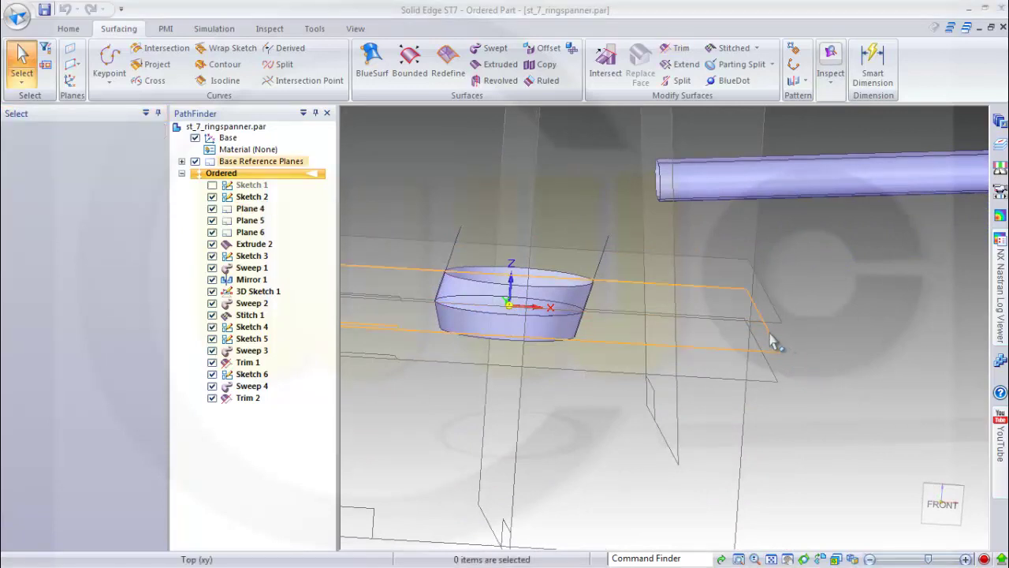
Step: On the Front (xz) plane, sketch two connected lines from the ring surface's upper edge, on the side away from the handle, to the upper edge of the handle's end
{"action": "middle_click_drag", "start_coordinate": [772, 341], "coordinate": [829, 335]}
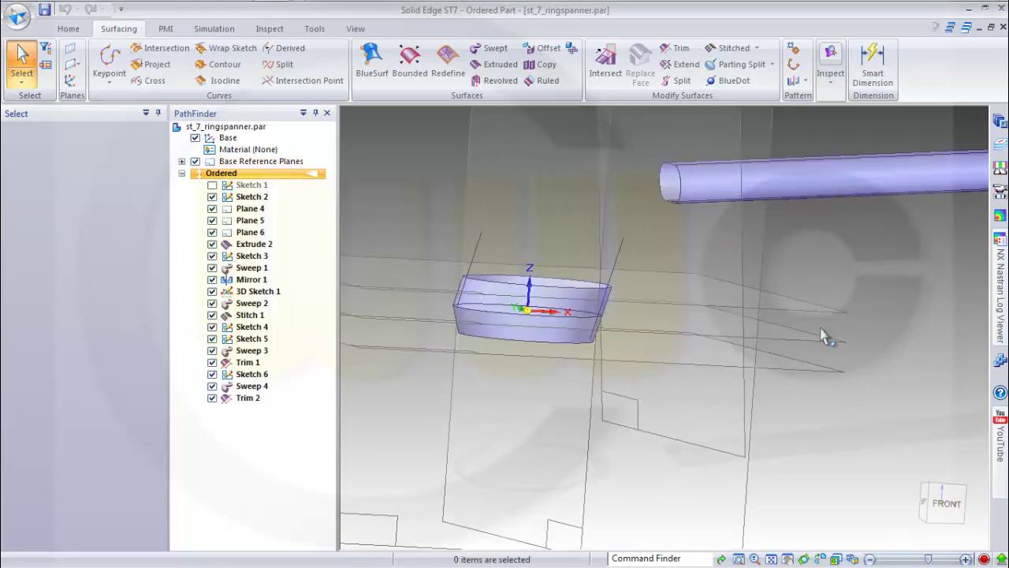
{"action": "left_click", "coordinate": [70, 30]}
{"action": "left_click", "coordinate": [170, 63]}
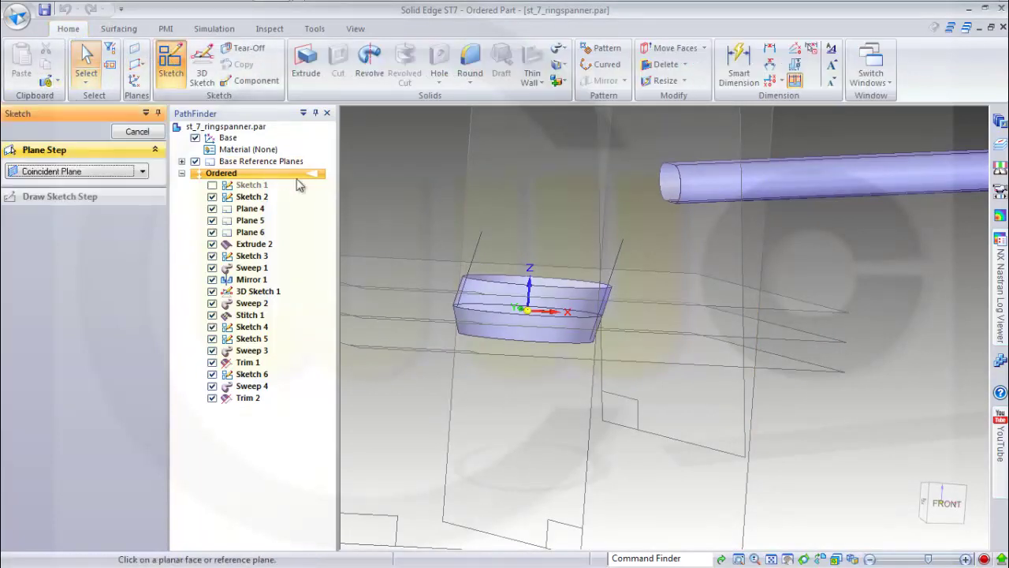
{"action": "left_click", "coordinate": [761, 249]}
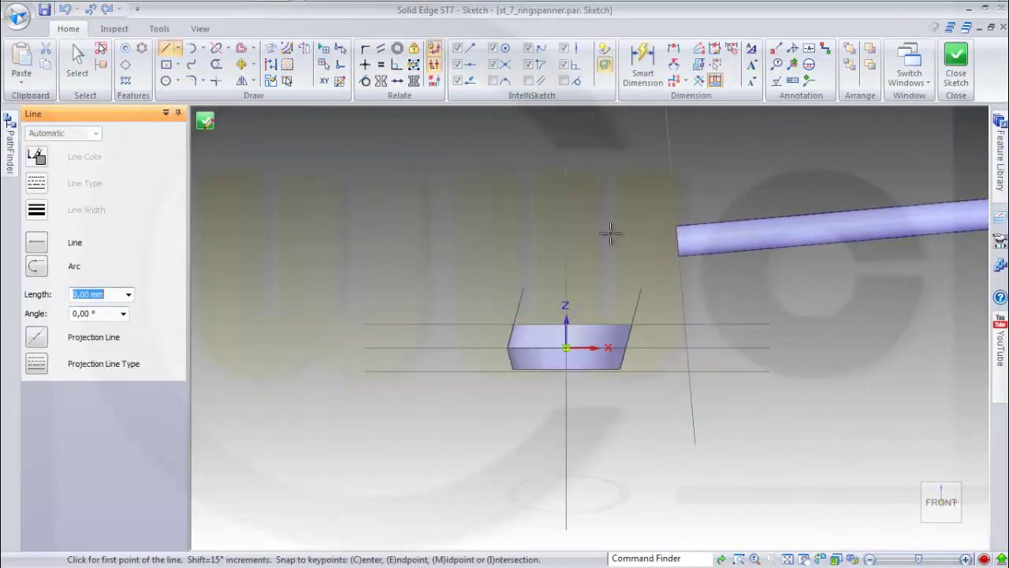
{"action": "left_click", "coordinate": [513, 322]}
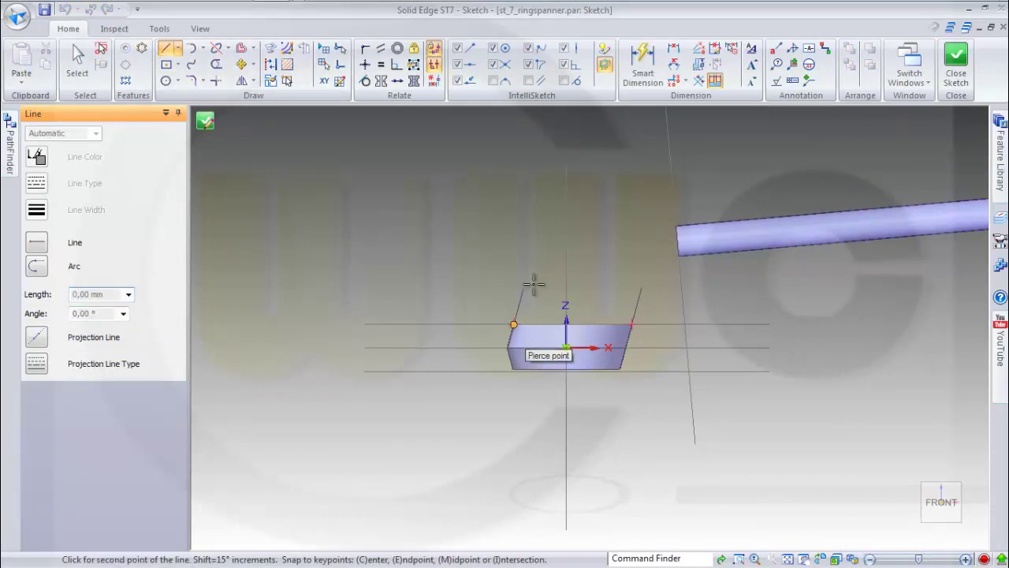
{"action": "left_click", "coordinate": [546, 242]}
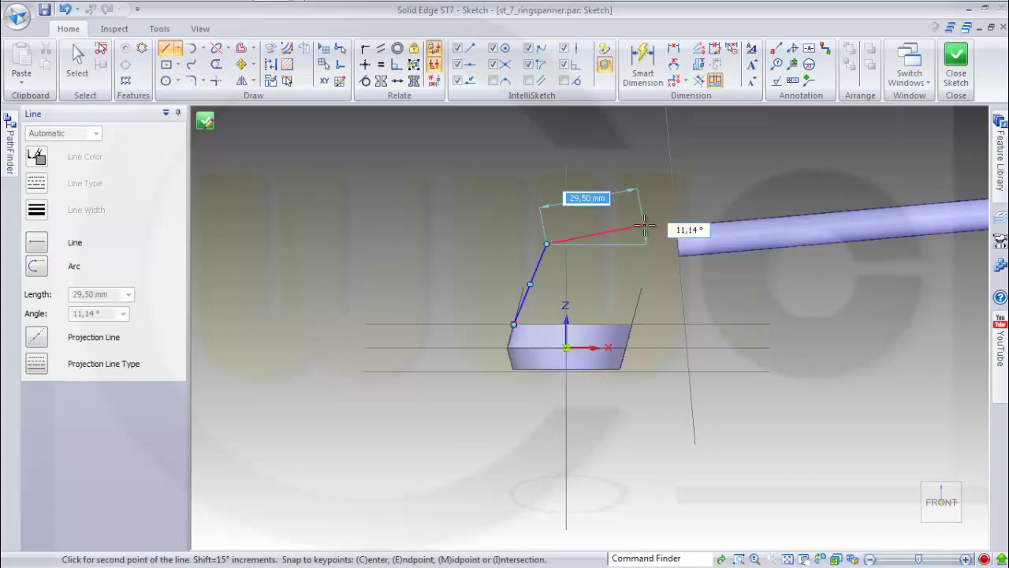
{"action": "middle_click_drag", "start_coordinate": [645, 227], "coordinate": [670, 252]}
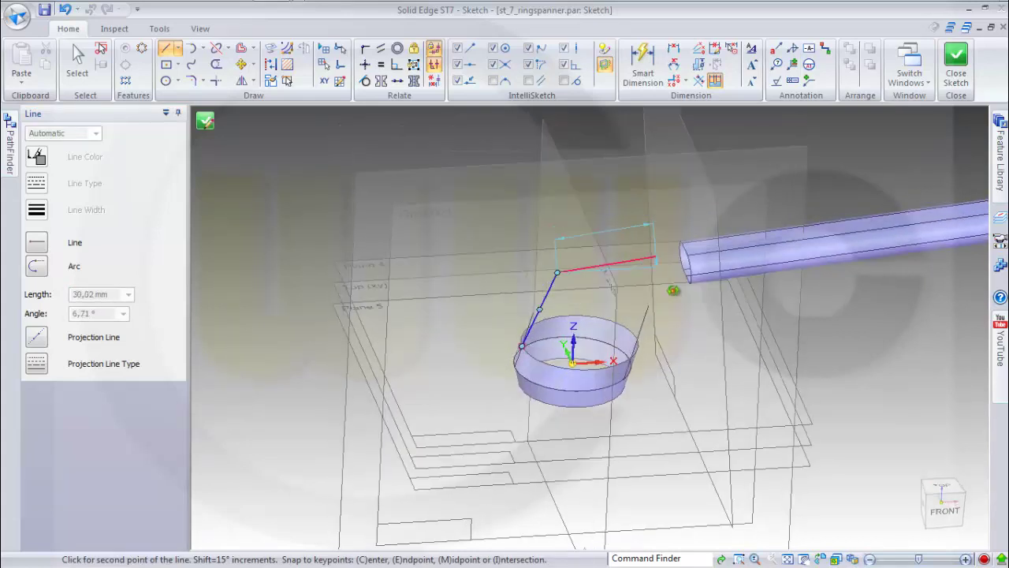
{"action": "left_click", "coordinate": [684, 249]}
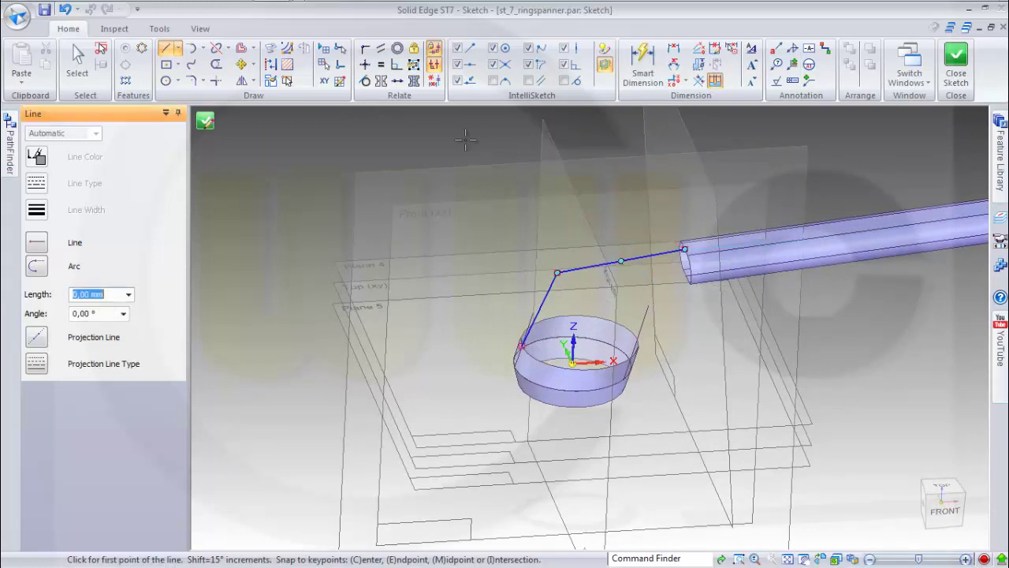
Step: Fillet the corner between the two sketch lines with a freehand radius of about 18 mm
{"action": "left_click", "coordinate": [197, 82]}
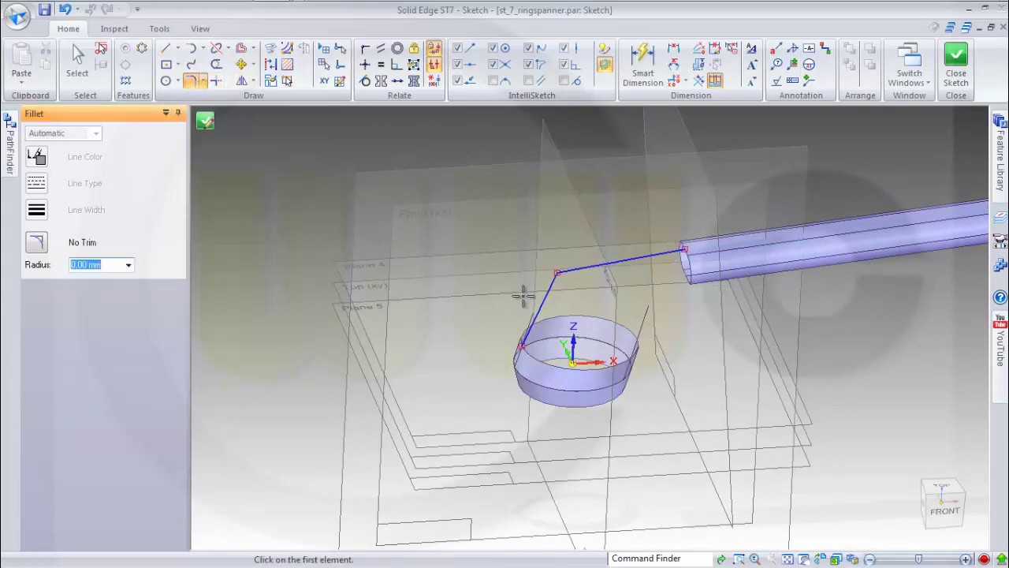
{"action": "left_click", "coordinate": [560, 291]}
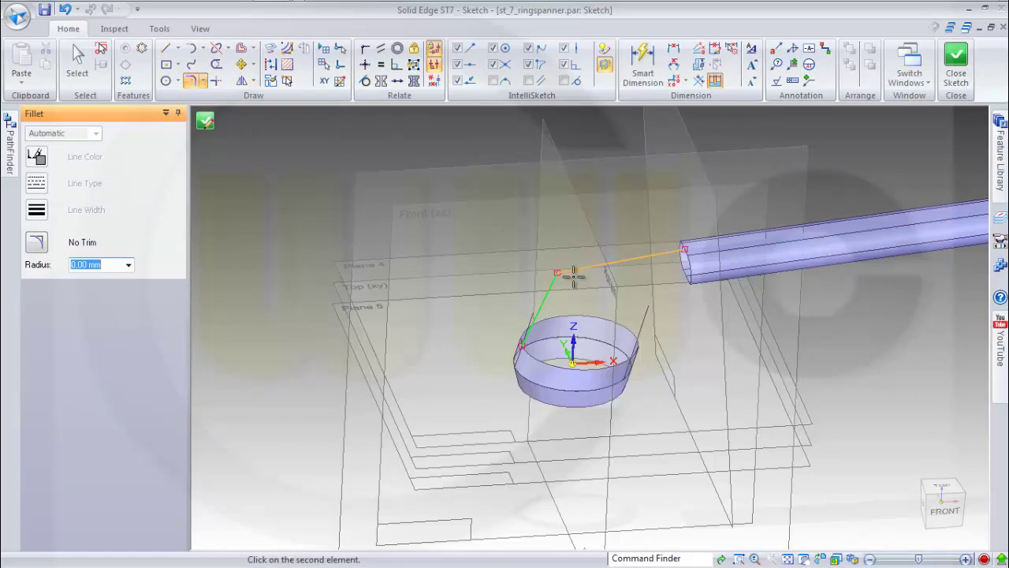
{"action": "left_click", "coordinate": [574, 272]}
{"action": "left_click", "coordinate": [566, 274]}
Step: Make the steep line parallel to the adjacent slanted sketch line at the ring and the other line parallel to the handle's upper edge
{"action": "middle_click_drag", "start_coordinate": [667, 342], "coordinate": [617, 293]}
{"action": "left_click", "coordinate": [381, 48]}
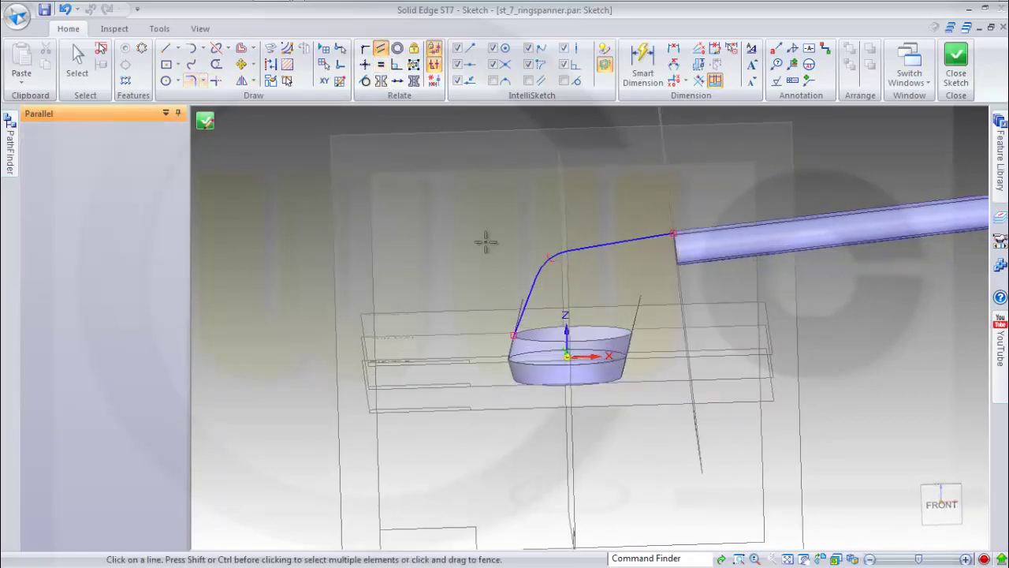
{"action": "scroll", "coordinate": [484, 241], "scroll_direction": "up", "scroll_amount": 3}
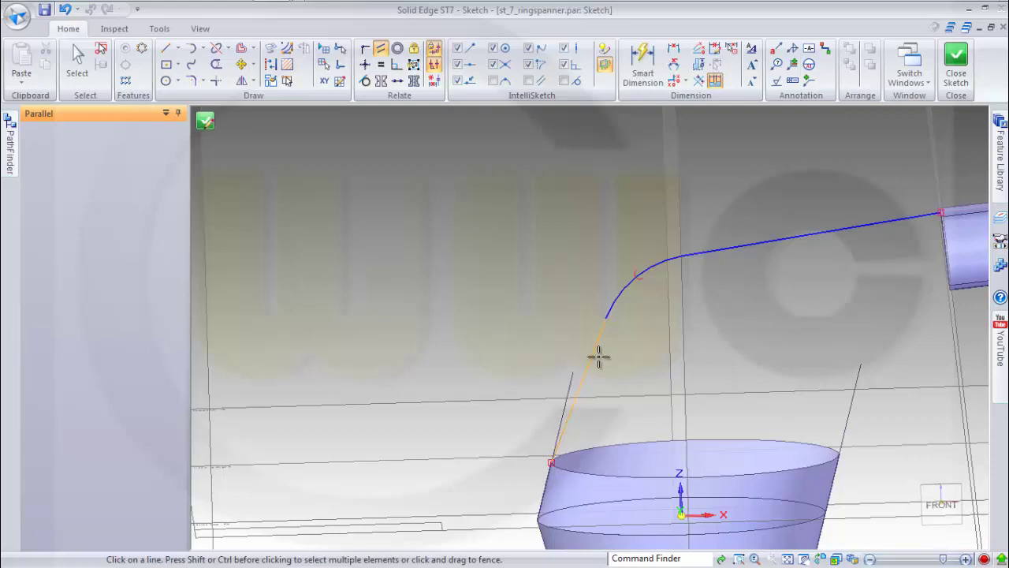
{"action": "left_click", "coordinate": [577, 377]}
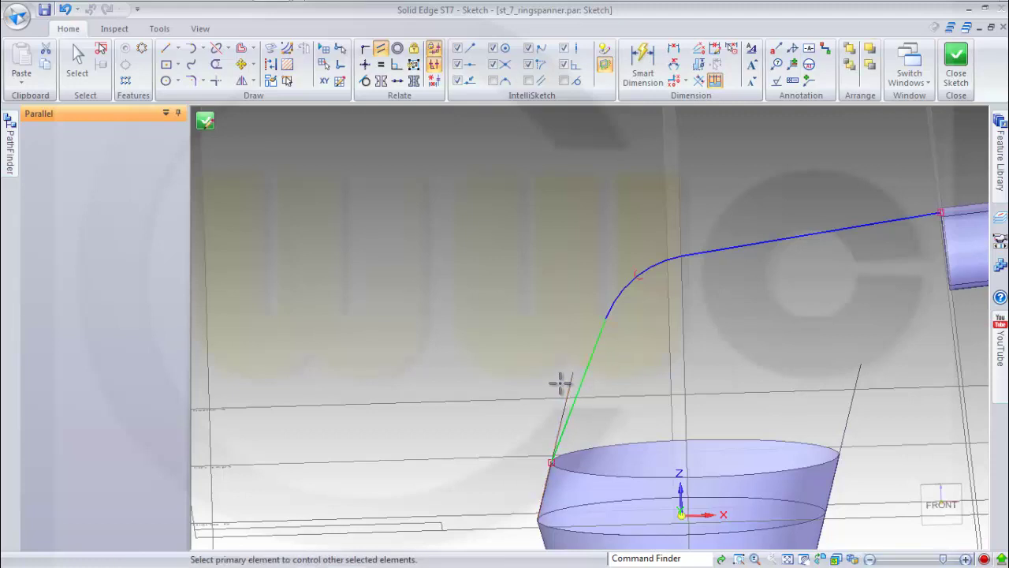
{"action": "left_click", "coordinate": [569, 379]}
{"action": "scroll", "coordinate": [777, 353], "scroll_direction": "down", "scroll_amount": 1}
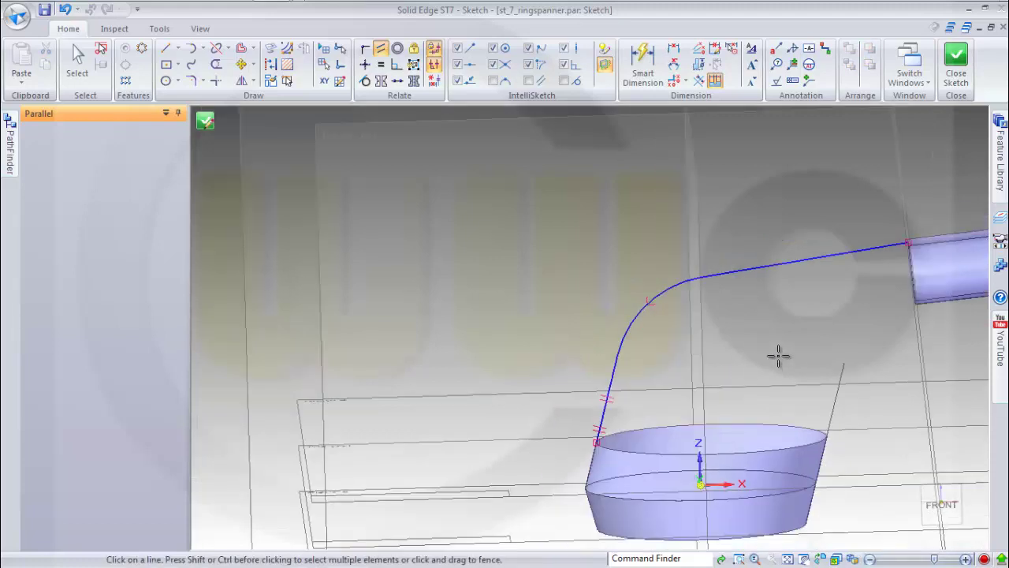
{"action": "left_click", "coordinate": [823, 261]}
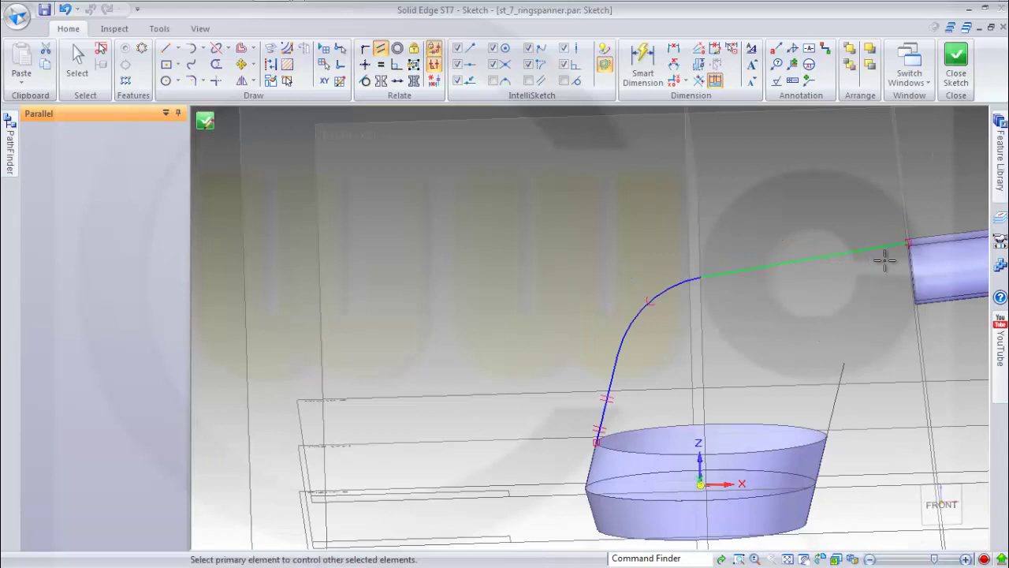
{"action": "left_click", "coordinate": [942, 240]}
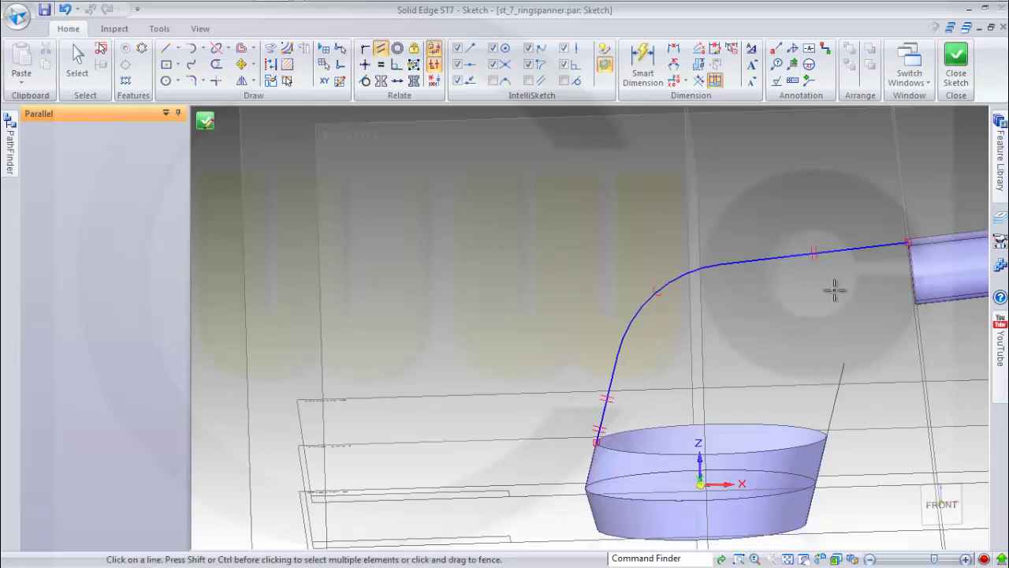
Step: Dimension the fillet arc with a radius of 18 mm and finish the sketch
{"action": "left_click", "coordinate": [642, 63]}
{"action": "left_click", "coordinate": [678, 270]}
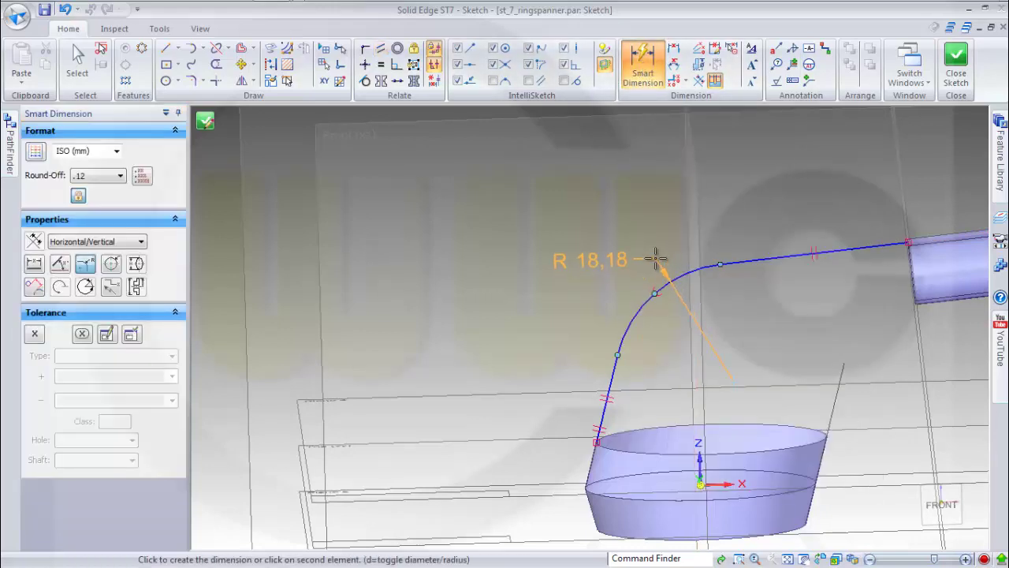
{"action": "left_click", "coordinate": [655, 258]}
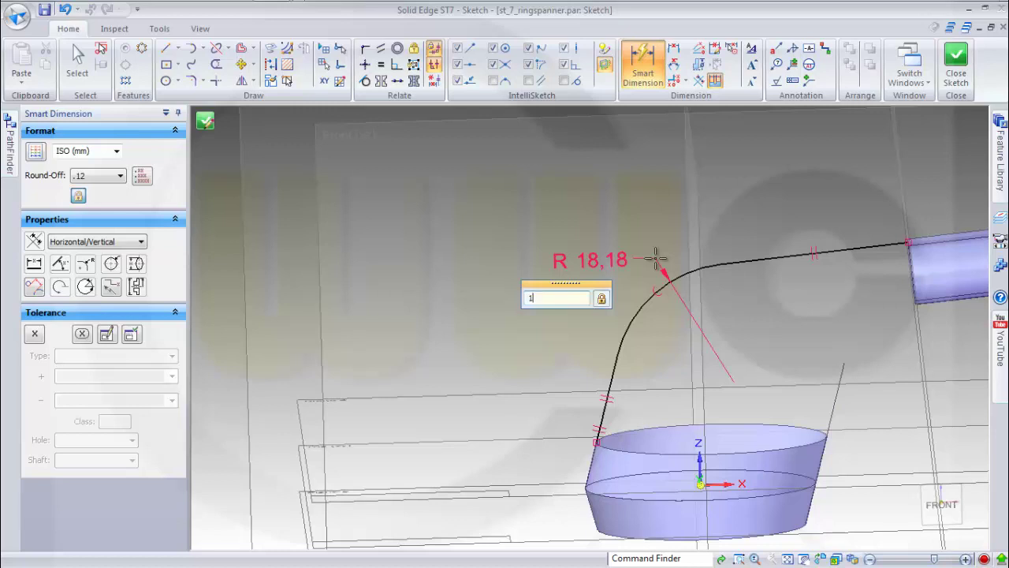
{"action": "key", "text": "Return"}
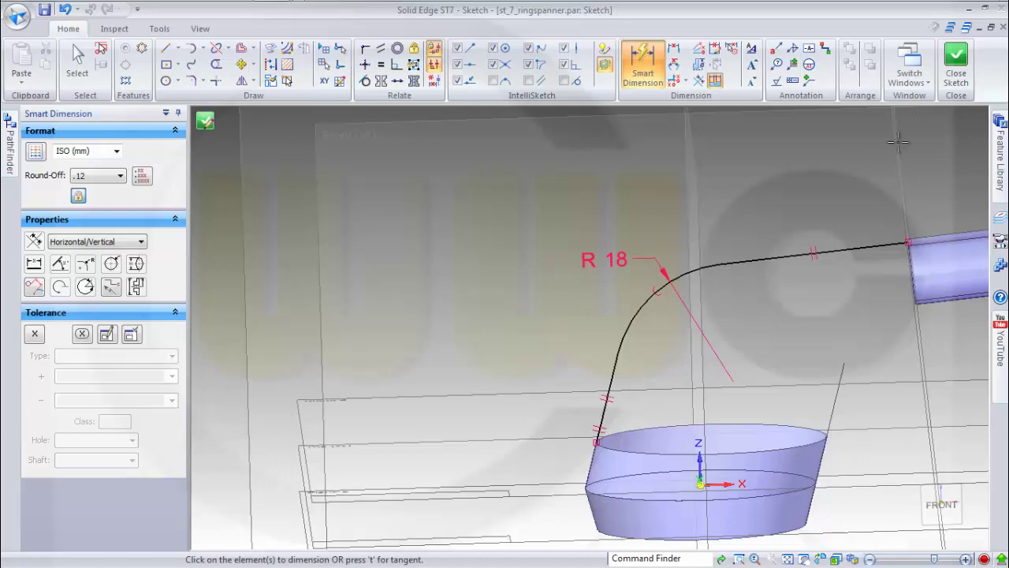
{"action": "left_click", "coordinate": [955, 67]}
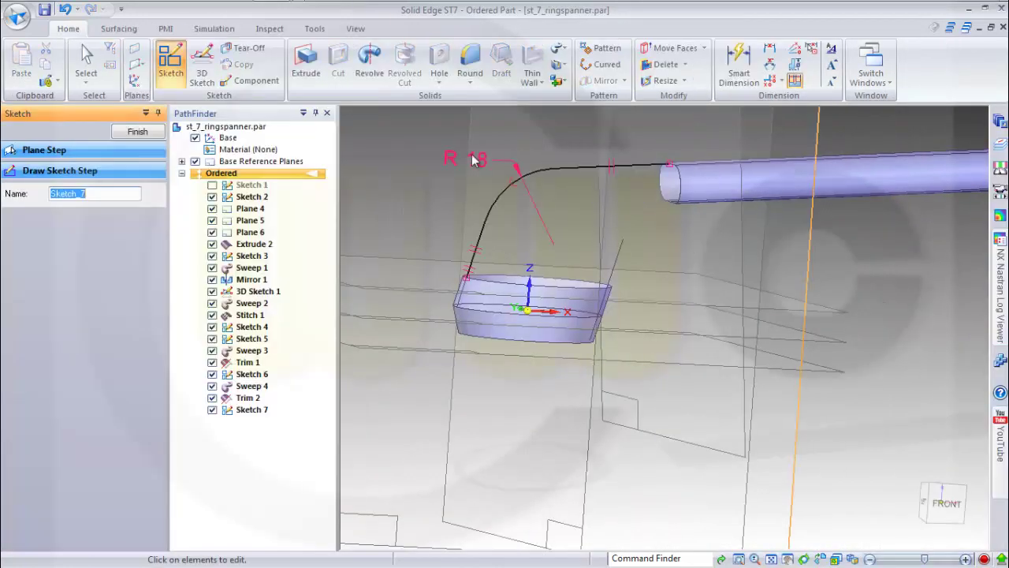
{"action": "key", "text": "Return"}
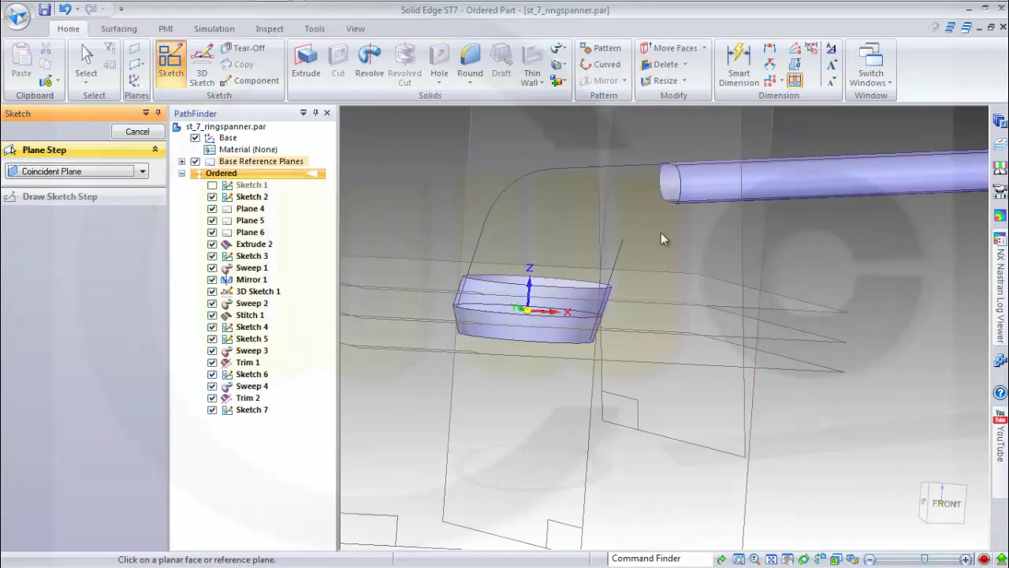
Step: On the Front (xz) plane, sketch connected lines about 19 mm and 9 mm long from the ring's handle-side upper edge to the handle's lower pierce point
{"action": "left_click", "coordinate": [764, 253]}
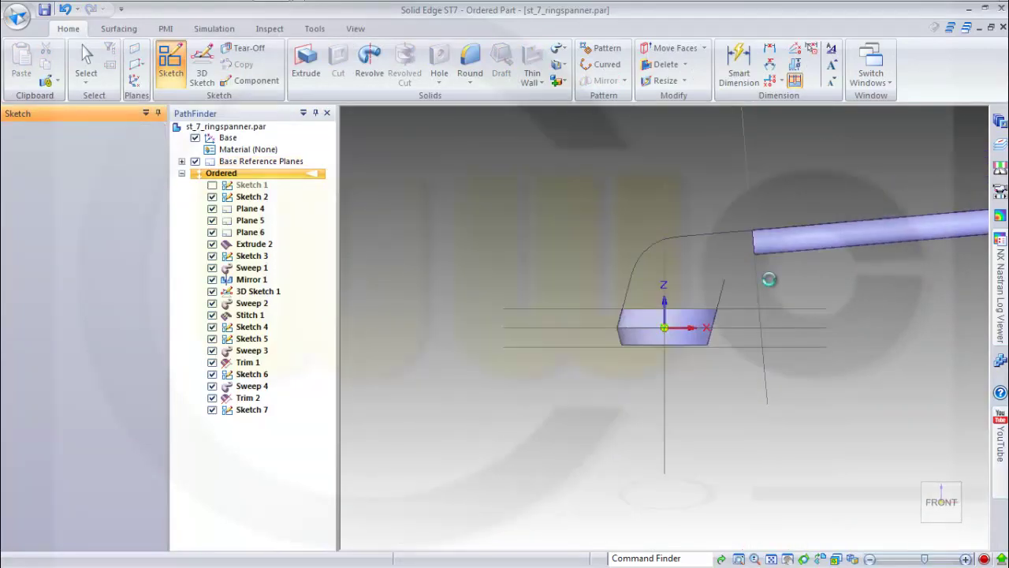
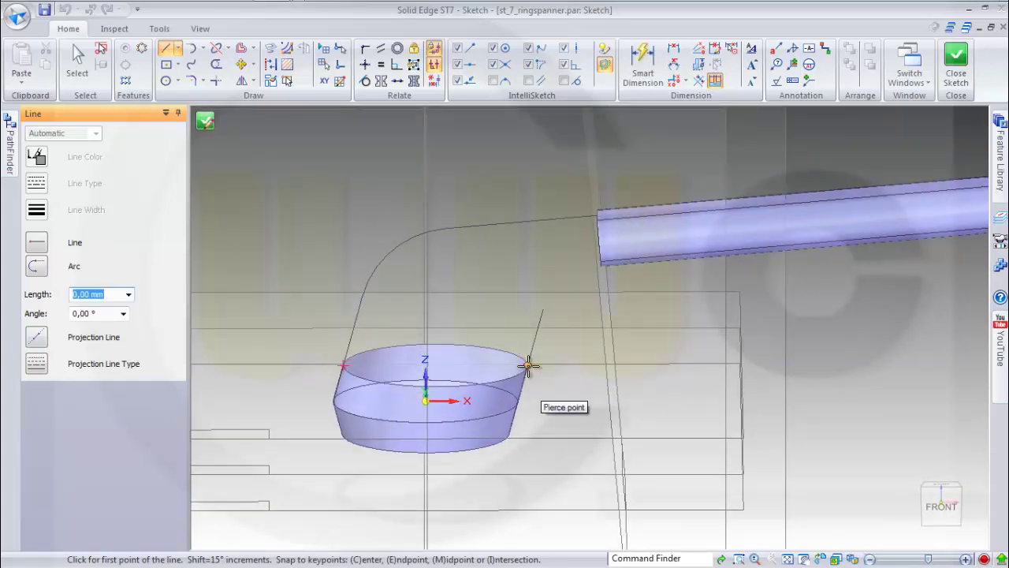
{"action": "left_click", "coordinate": [528, 365]}
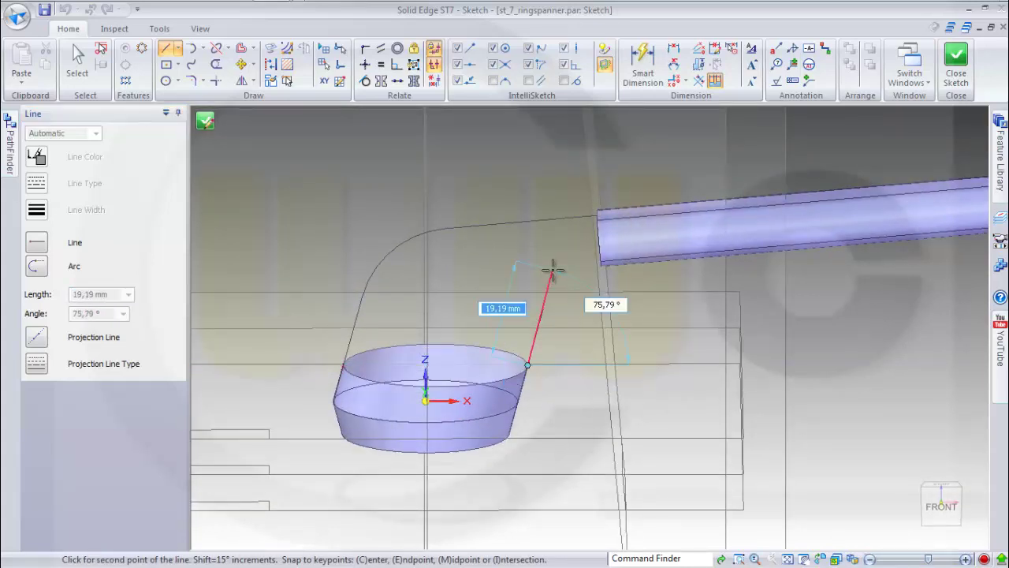
{"action": "left_click", "coordinate": [552, 270]}
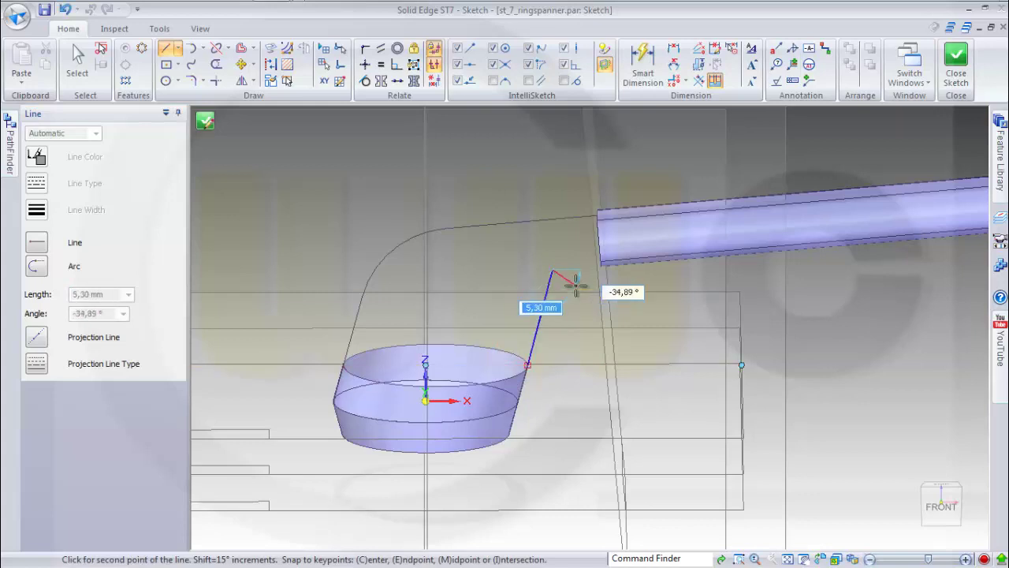
{"action": "middle_click_drag", "start_coordinate": [574, 286], "coordinate": [623, 278]}
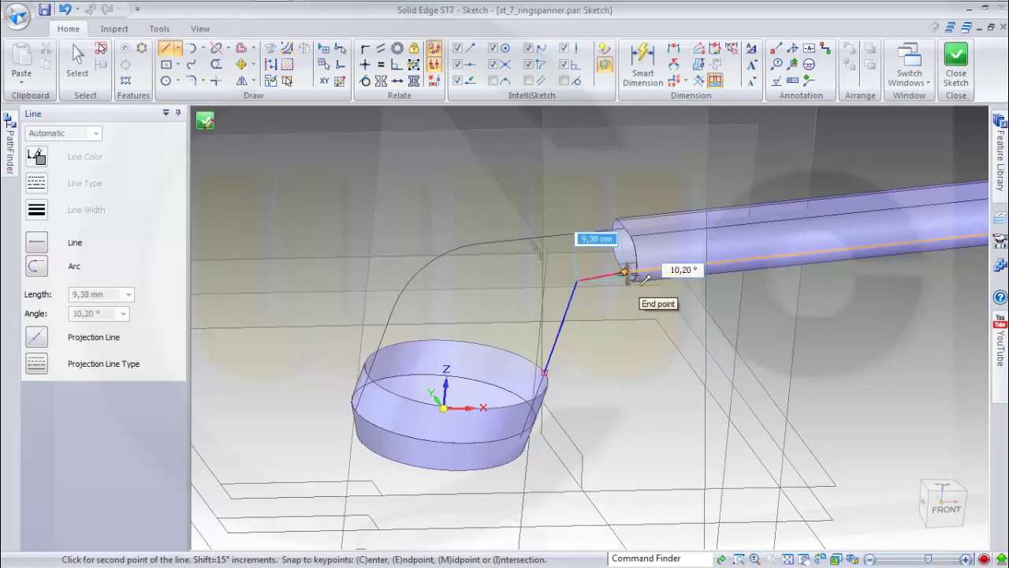
{"action": "scroll", "coordinate": [624, 273], "scroll_direction": "up", "scroll_amount": 2}
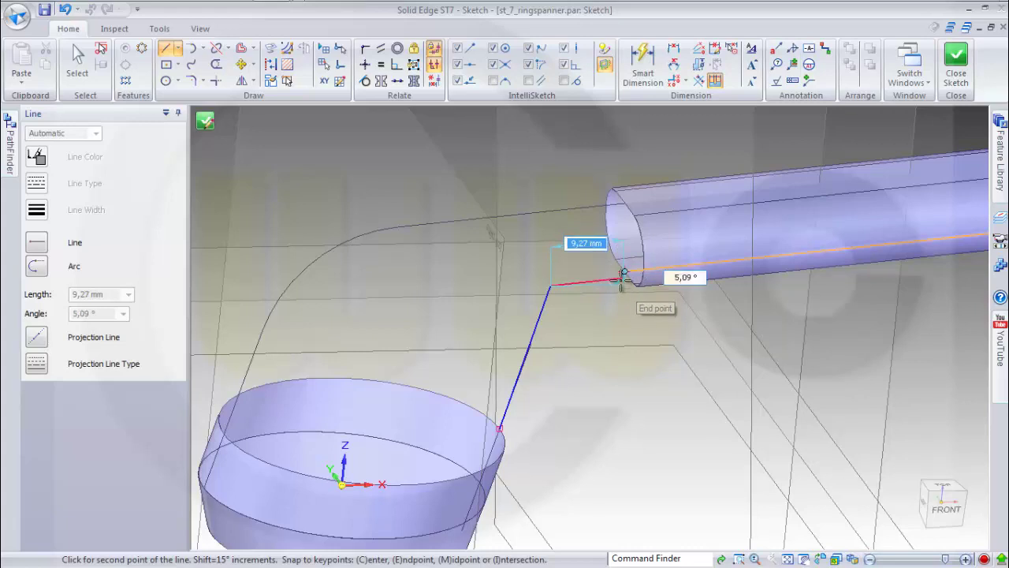
{"action": "scroll", "coordinate": [624, 272], "scroll_direction": "up", "scroll_amount": 1}
{"action": "scroll", "coordinate": [624, 271], "scroll_direction": "up", "scroll_amount": 1}
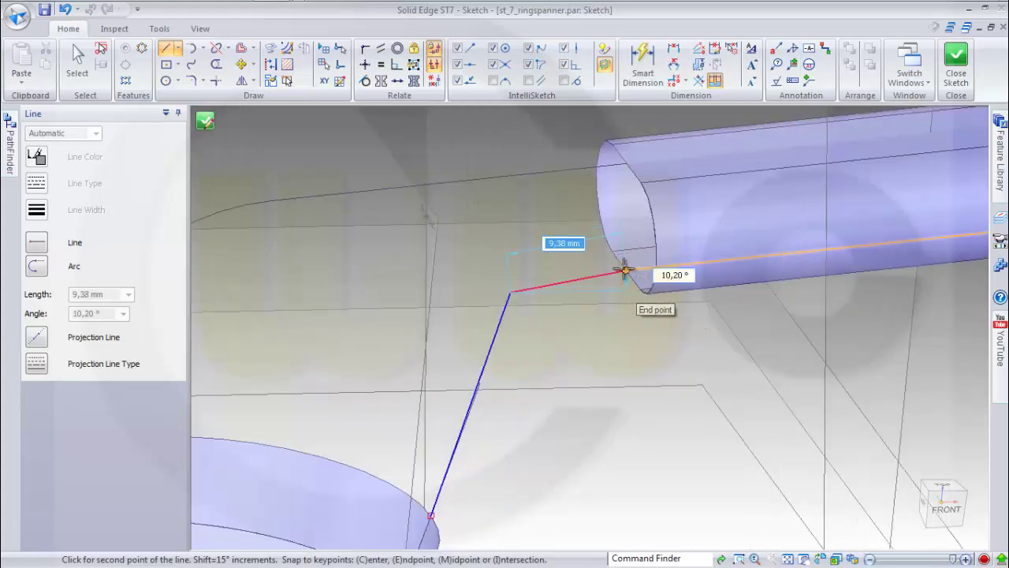
{"action": "right_click", "coordinate": [624, 271]}
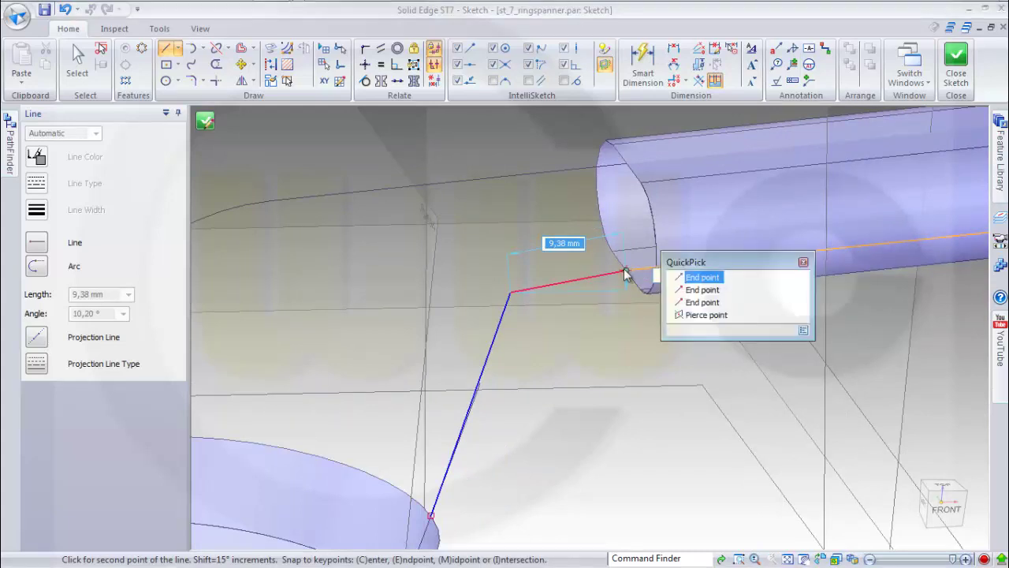
{"action": "left_click", "coordinate": [703, 315]}
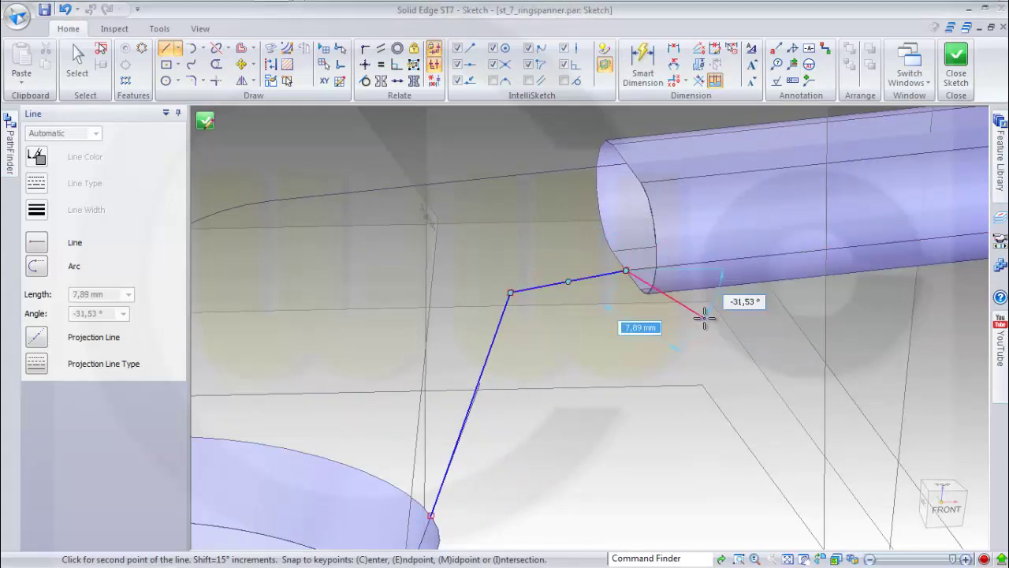
{"action": "right_click", "coordinate": [613, 322]}
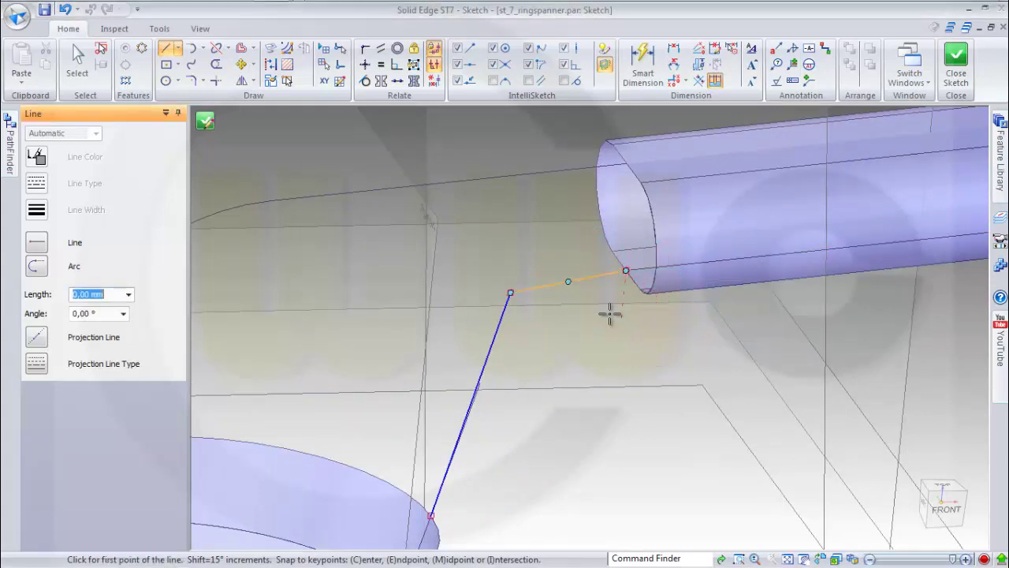
Step: Fillet the corner between the two new lines and dimension its radius as 12 mm
{"action": "left_click", "coordinate": [196, 83]}
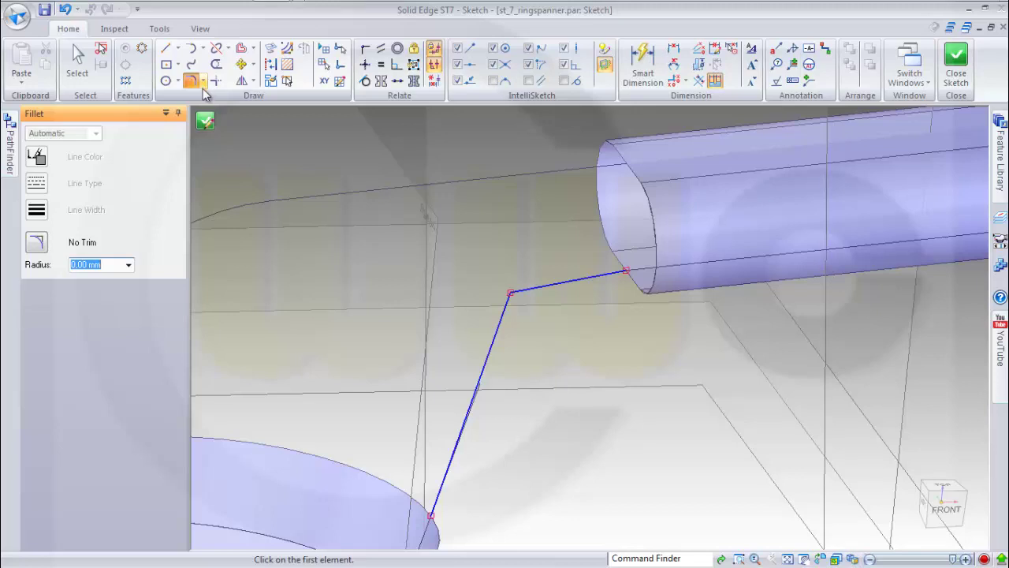
{"action": "left_click", "coordinate": [508, 319]}
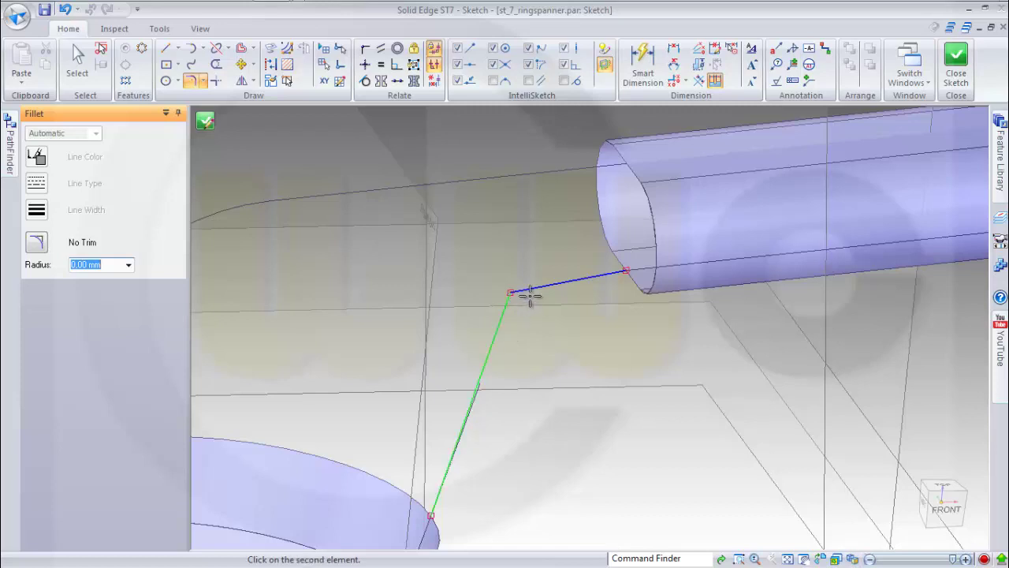
{"action": "left_click", "coordinate": [529, 293]}
{"action": "left_click", "coordinate": [523, 298]}
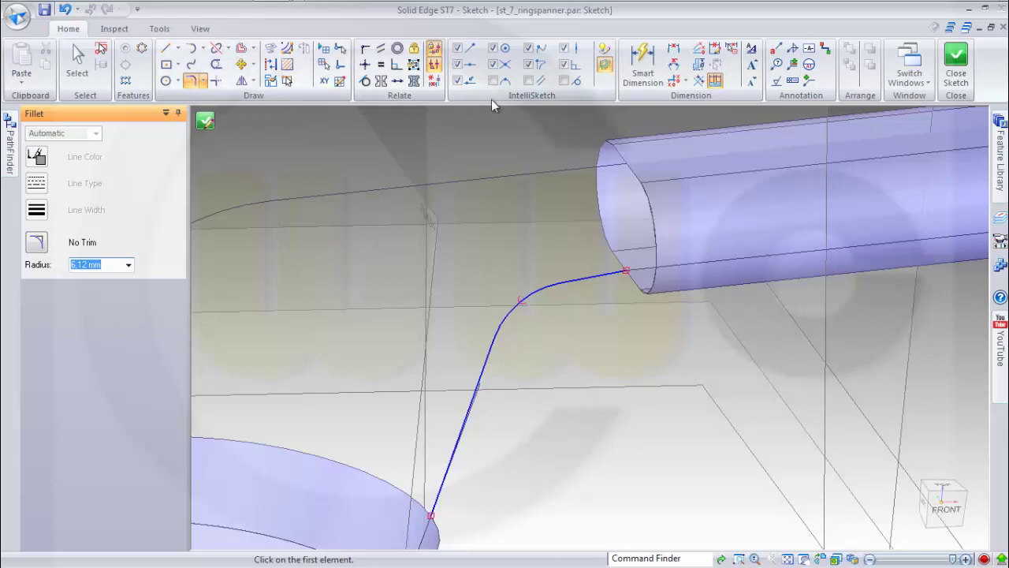
{"action": "left_click", "coordinate": [643, 67]}
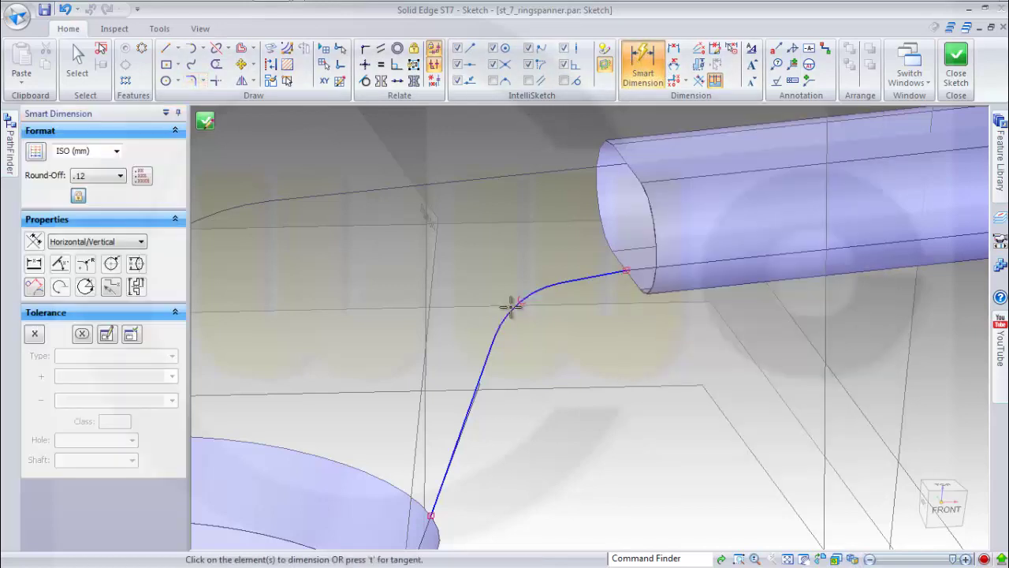
{"action": "left_click", "coordinate": [513, 305]}
{"action": "left_click", "coordinate": [521, 318]}
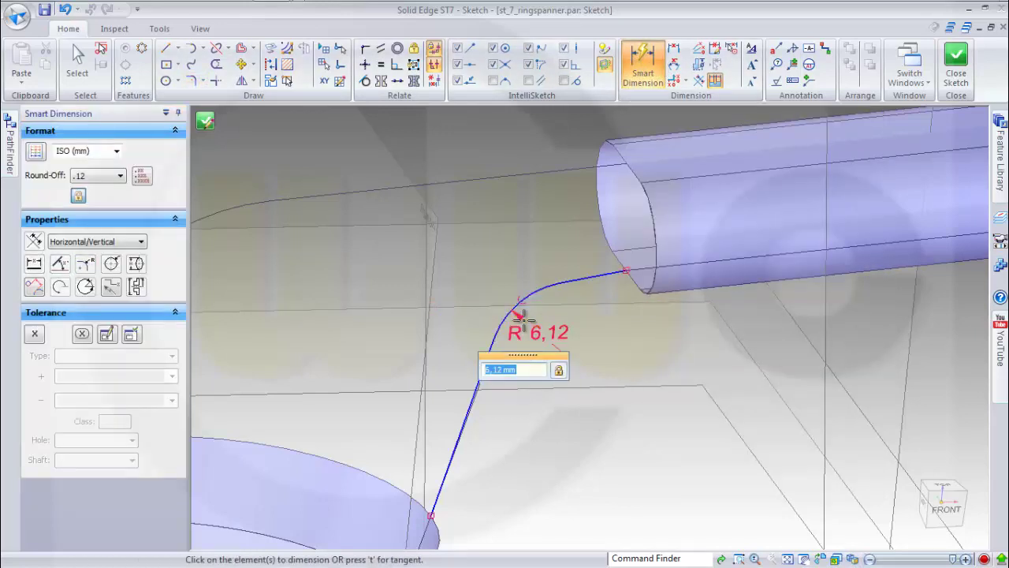
{"action": "key", "text": "Return"}
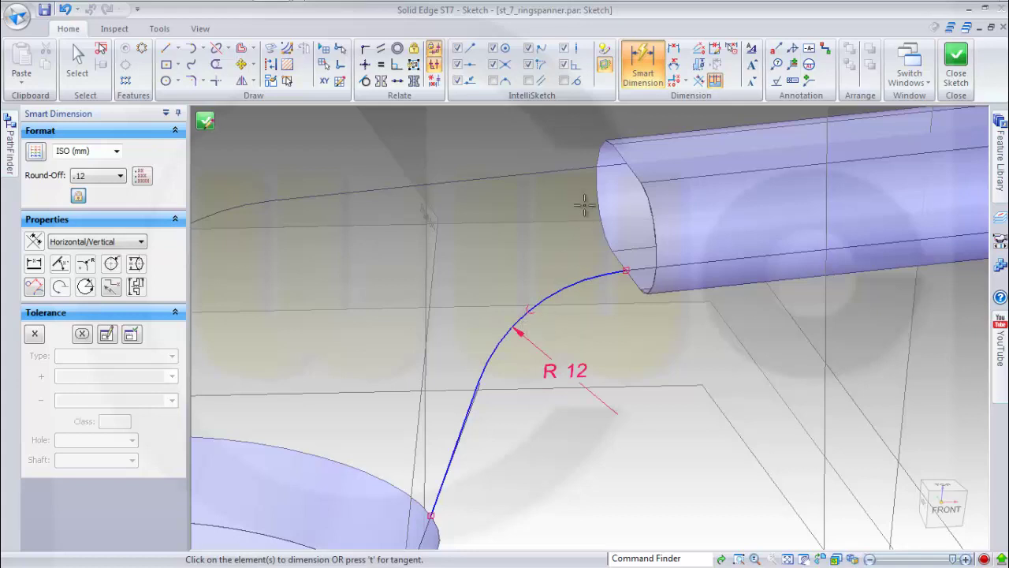
Step: Make the steep line below the fillet parallel to the adjacent slanted sketch line on the ring's handle side
{"action": "left_click", "coordinate": [381, 48]}
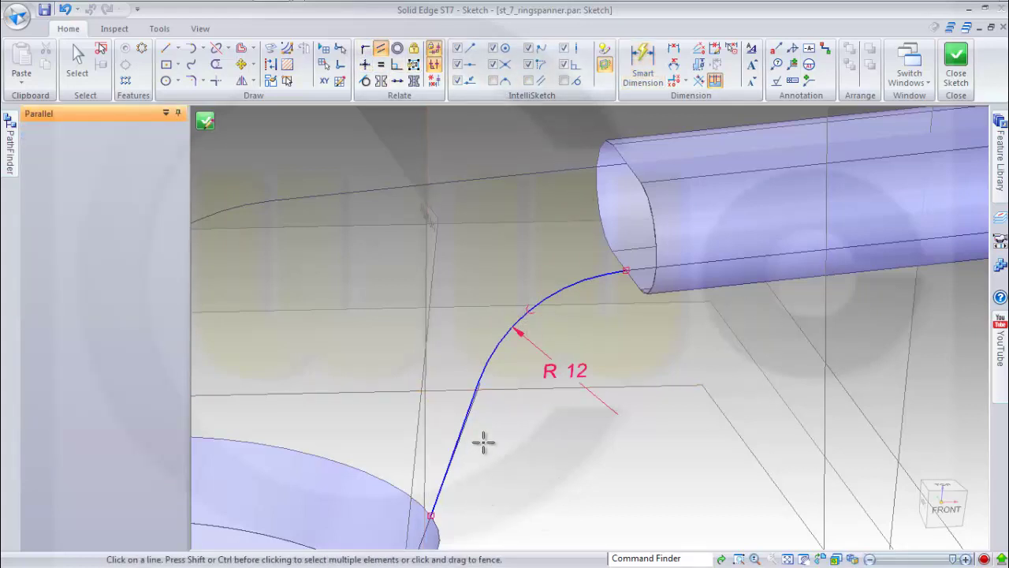
{"action": "scroll", "coordinate": [484, 437], "scroll_direction": "up", "scroll_amount": 4}
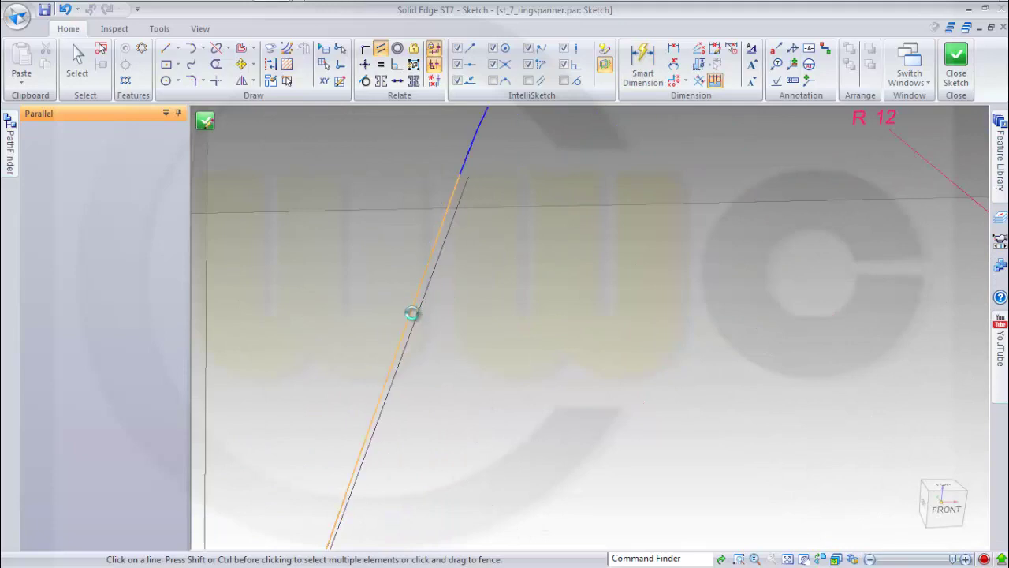
{"action": "left_click", "coordinate": [412, 313]}
{"action": "left_click", "coordinate": [426, 310]}
{"action": "scroll", "coordinate": [592, 338], "scroll_direction": "down", "scroll_amount": 3}
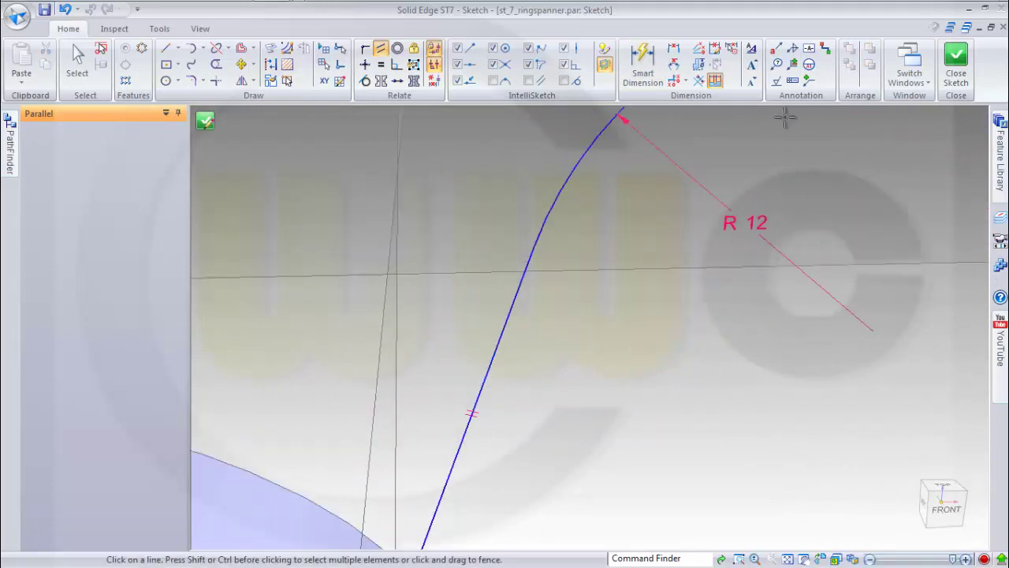
Step: Make the short line at the handle end parallel to the handle's lower edge line
{"action": "scroll", "coordinate": [779, 154], "scroll_direction": "down", "scroll_amount": 2}
{"action": "middle_click_drag", "start_coordinate": [820, 174], "coordinate": [501, 458], "text": "shift"}
{"action": "scroll", "coordinate": [523, 338], "scroll_direction": "up", "scroll_amount": 1}
{"action": "scroll", "coordinate": [523, 339], "scroll_direction": "up", "scroll_amount": 3}
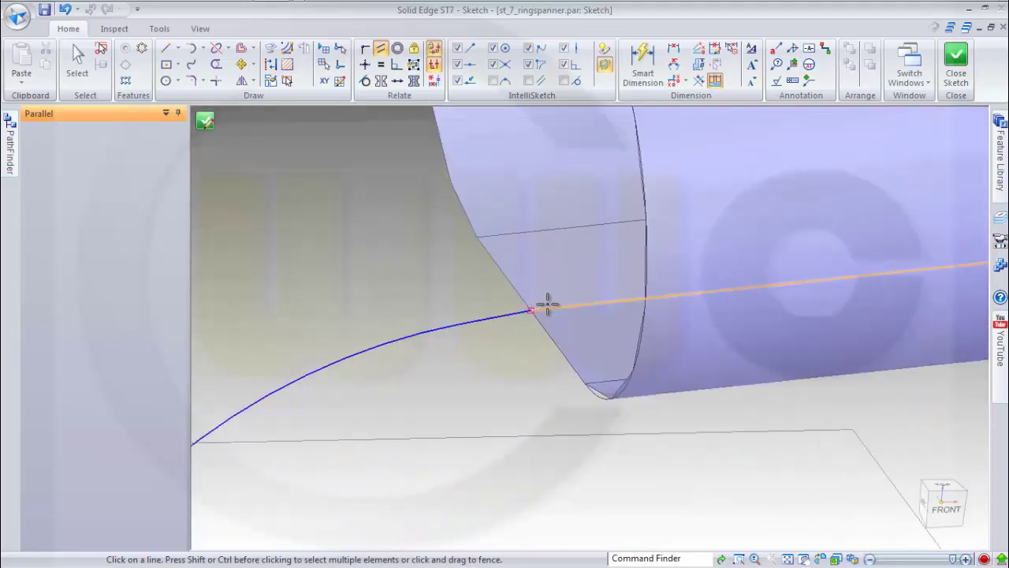
{"action": "left_click", "coordinate": [507, 320]}
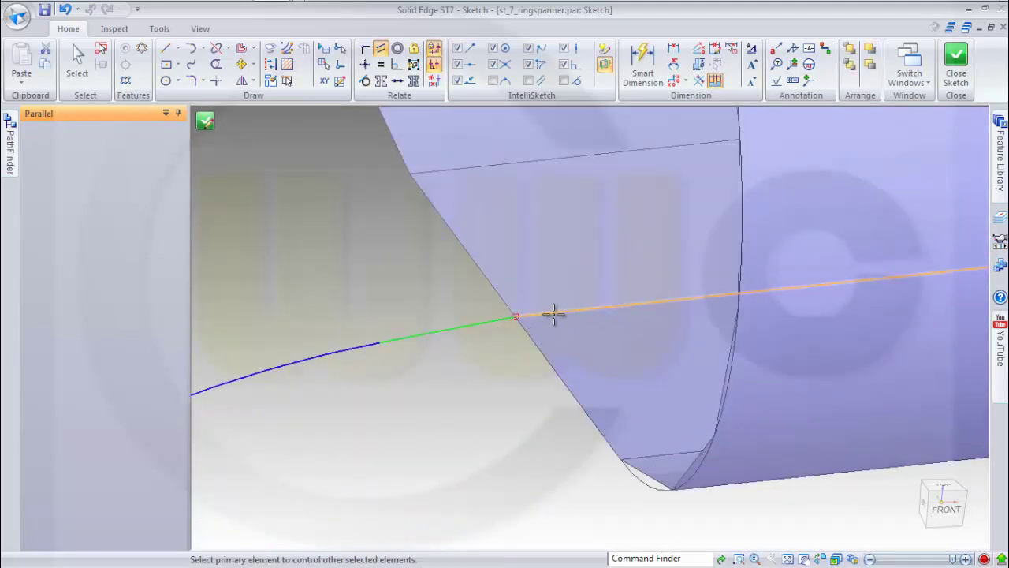
{"action": "left_click", "coordinate": [551, 313]}
{"action": "scroll", "coordinate": [510, 412], "scroll_direction": "down", "scroll_amount": 5}
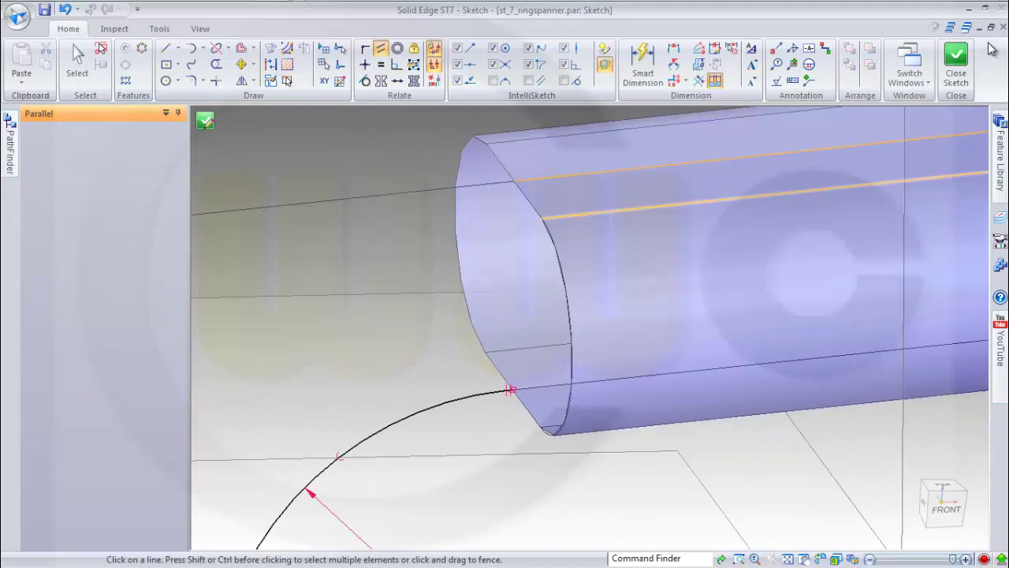
Step: Close and finish the sketch of the lower transition curve
{"action": "left_click", "coordinate": [955, 64]}
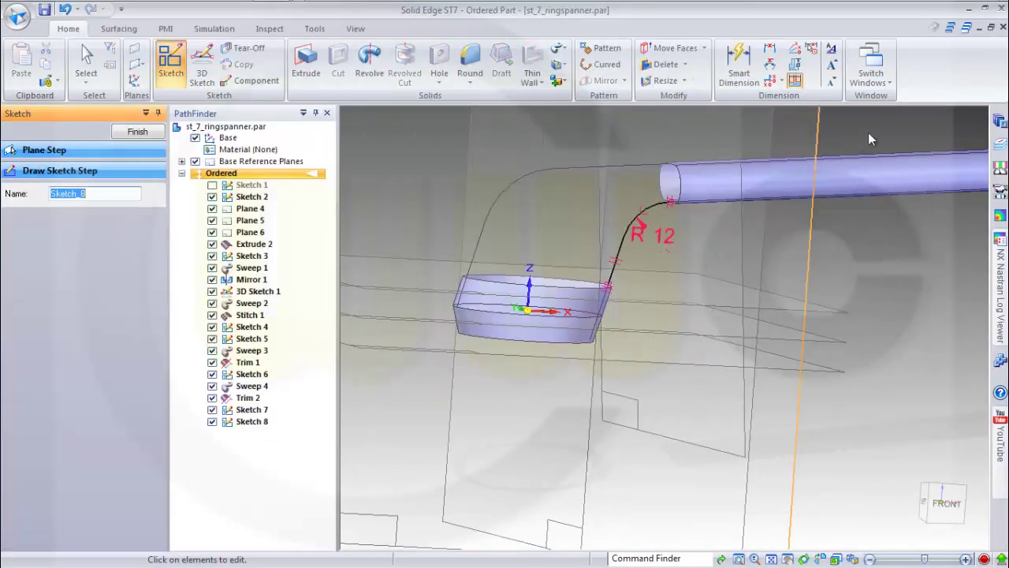
{"action": "left_click", "coordinate": [155, 136]}
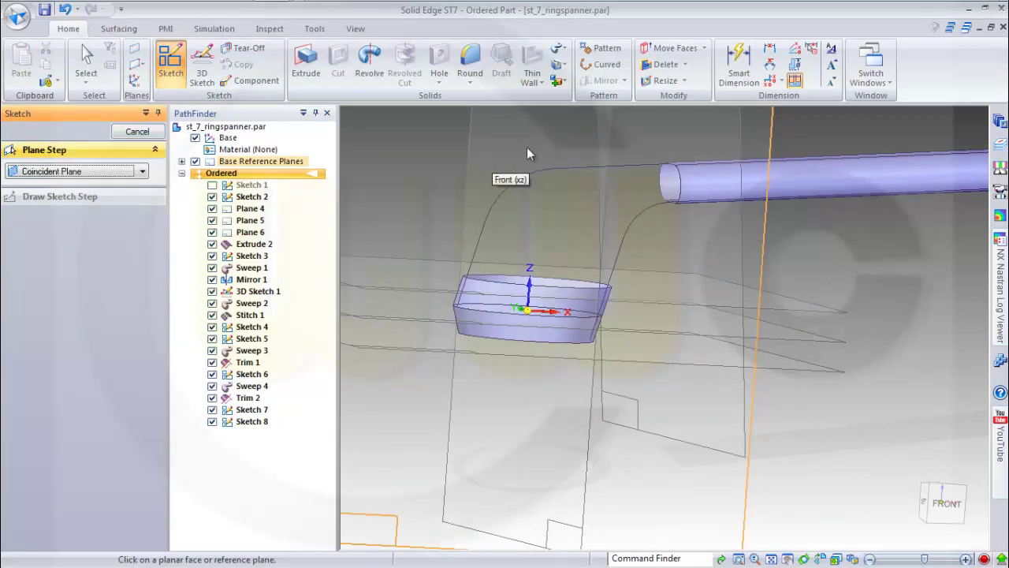
Step: Start a BlueSurf using the ring's upper edge and the handle's open end edge as chained cross sections
{"action": "left_click", "coordinate": [123, 29]}
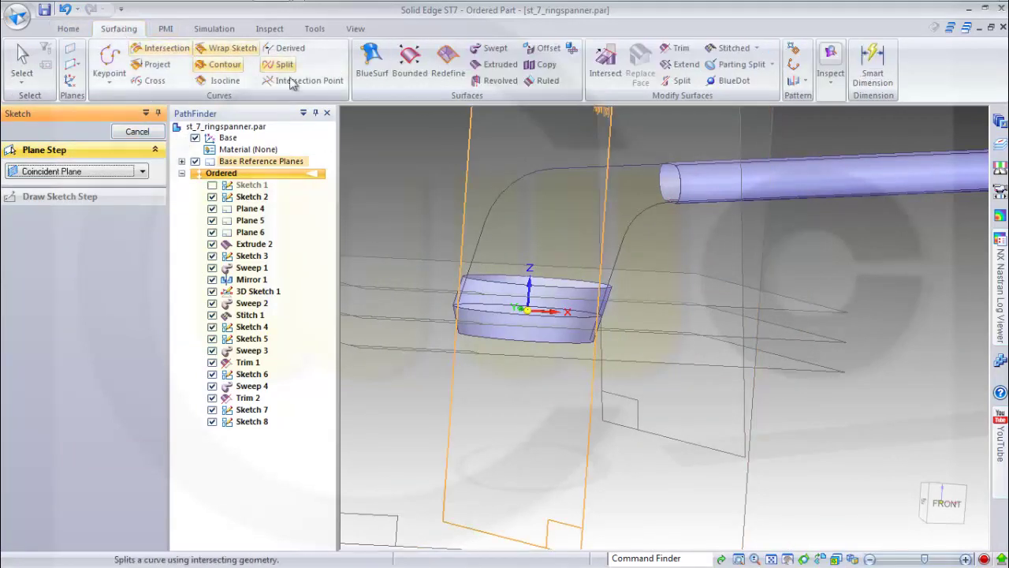
{"action": "scroll", "coordinate": [430, 167], "scroll_direction": "down", "scroll_amount": 2}
{"action": "scroll", "coordinate": [569, 126], "scroll_direction": "up", "scroll_amount": 2}
{"action": "scroll", "coordinate": [499, 162], "scroll_direction": "up", "scroll_amount": 1}
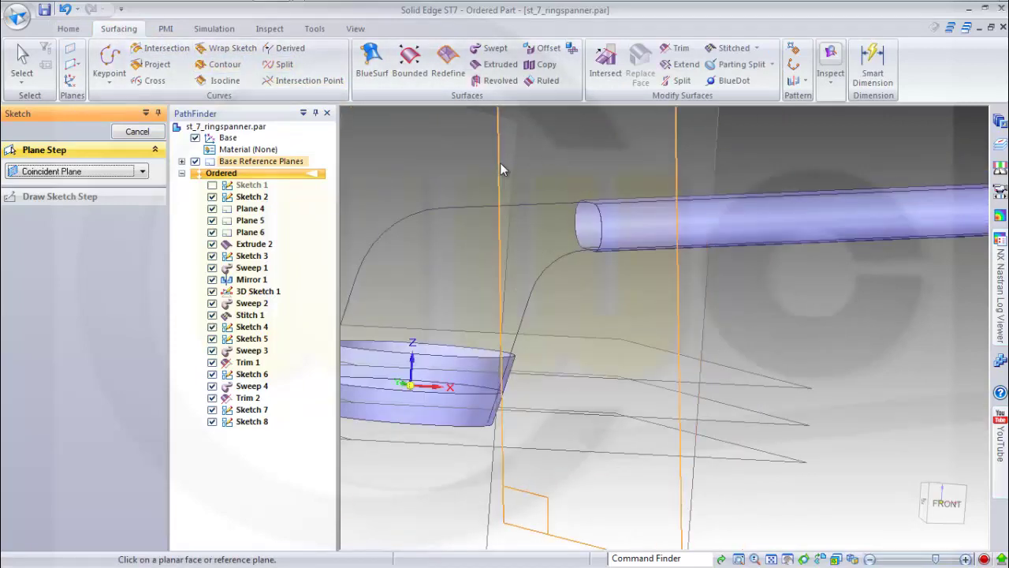
{"action": "scroll", "coordinate": [377, 169], "scroll_direction": "down", "scroll_amount": 2}
{"action": "left_click", "coordinate": [370, 64]}
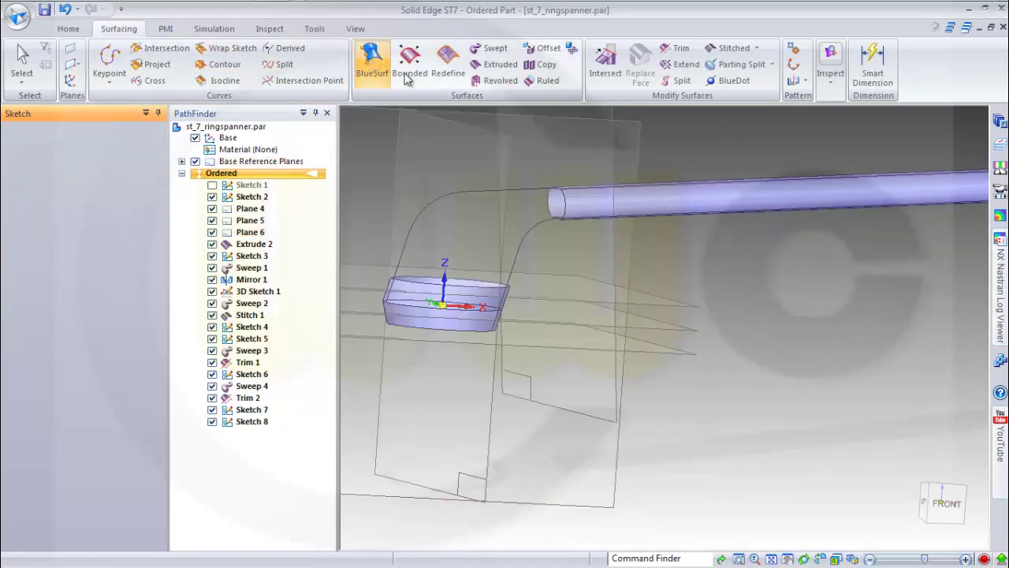
{"action": "left_click", "coordinate": [419, 282]}
{"action": "right_click", "coordinate": [476, 235]}
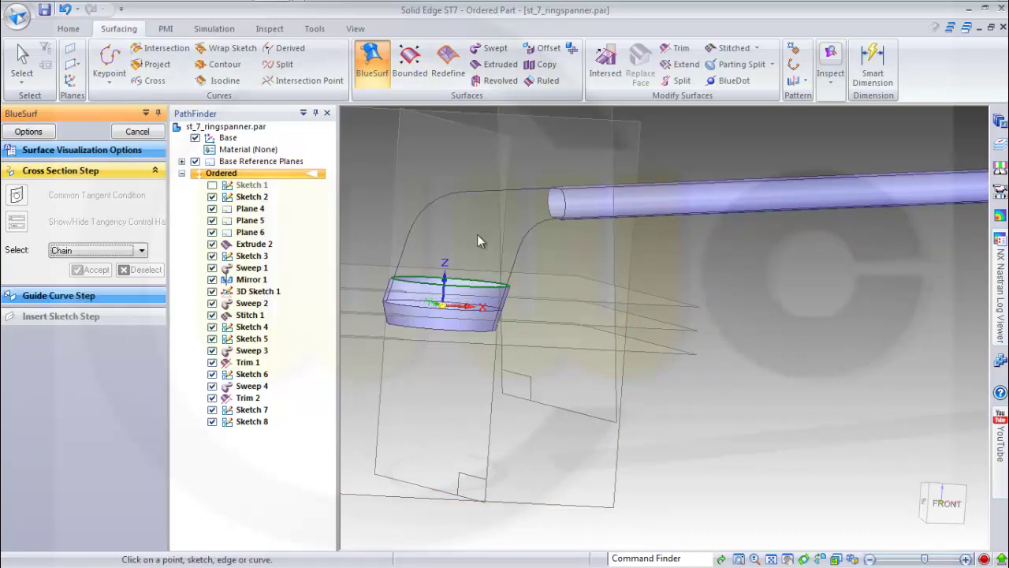
{"action": "left_click", "coordinate": [566, 207]}
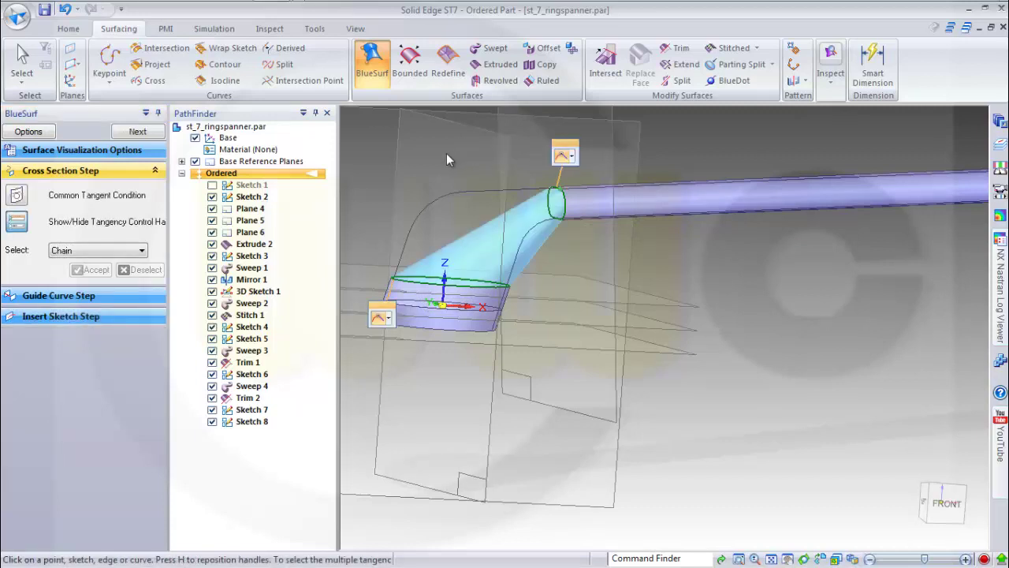
Step: Add the upper and lower filleted transition sketches as guide curves of the BlueSurf
{"action": "left_click", "coordinate": [72, 297]}
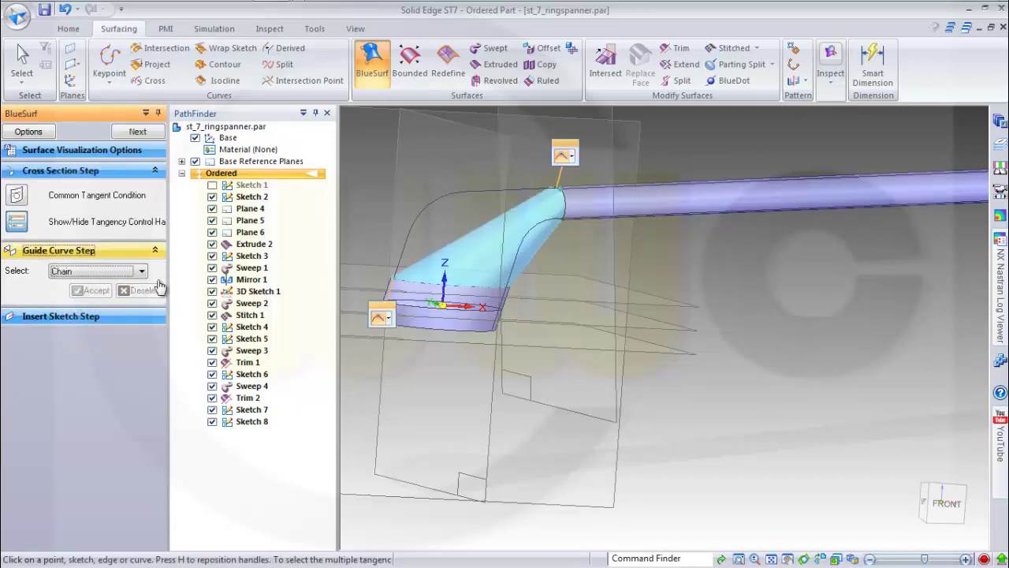
{"action": "left_click", "coordinate": [425, 210]}
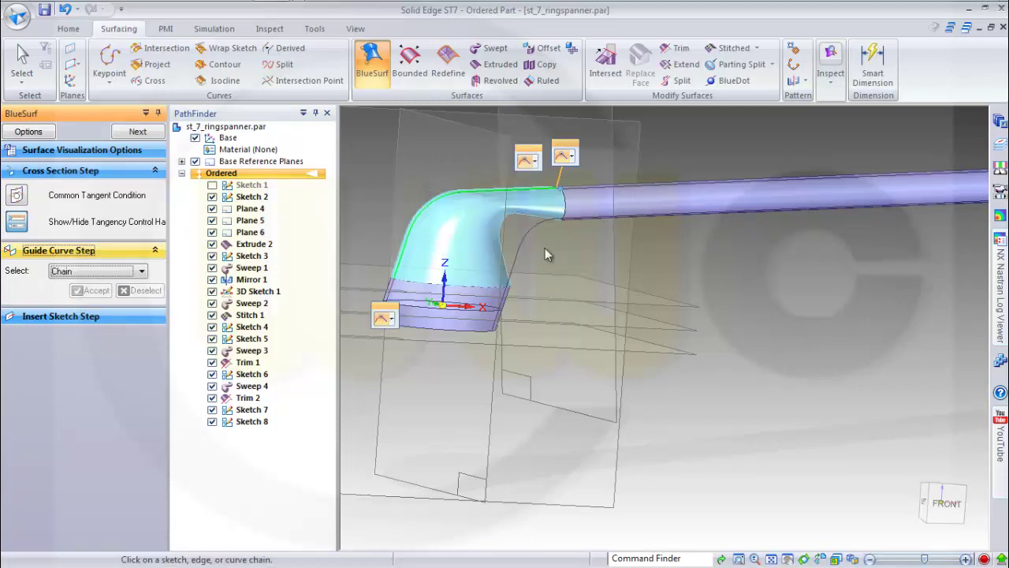
{"action": "right_click", "coordinate": [589, 266]}
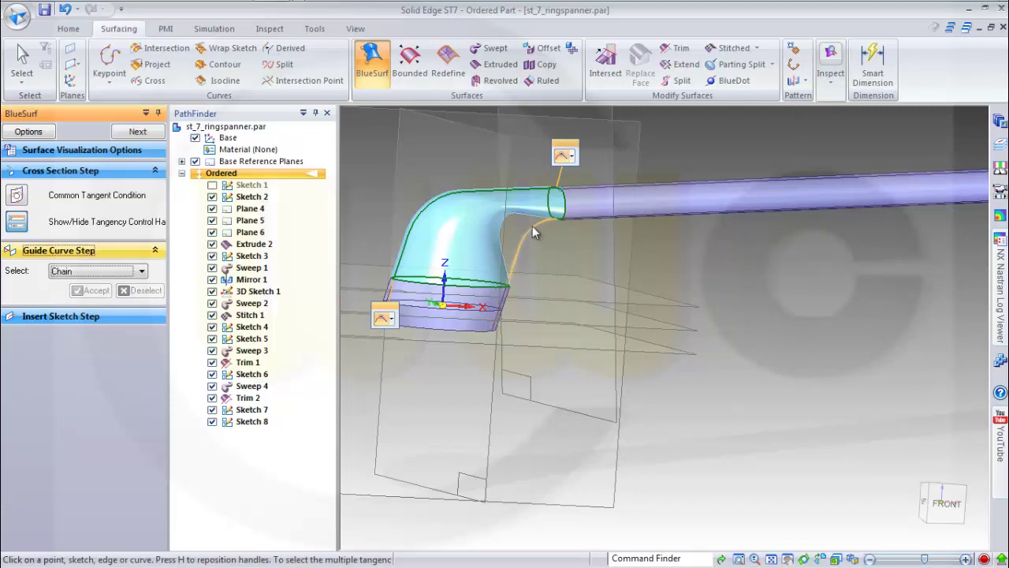
{"action": "left_click", "coordinate": [532, 227]}
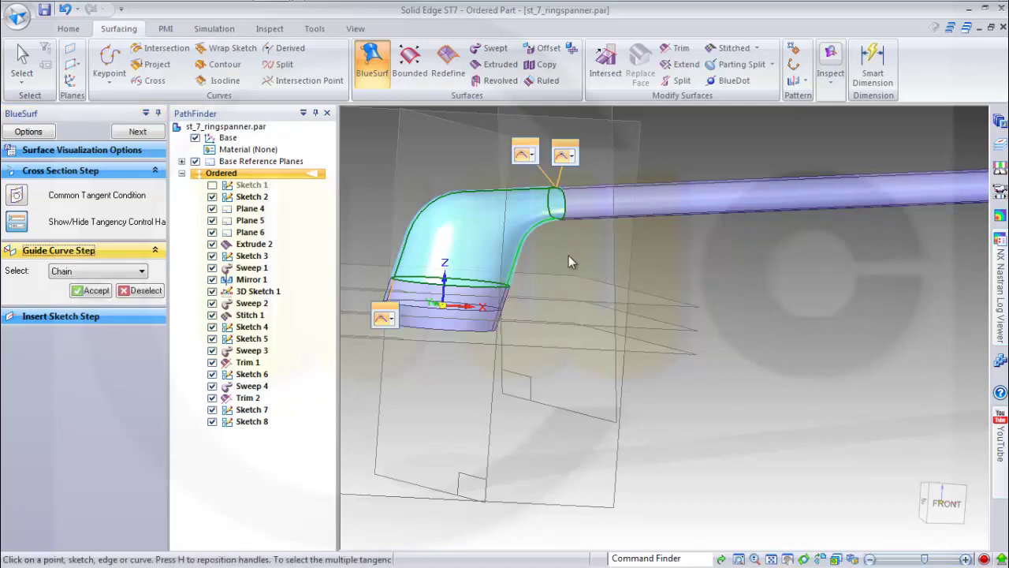
Step: Set the BlueSurf's end conditions to Tangent Continuous at both the handle edge and the ring edge
{"action": "left_click", "coordinate": [574, 159]}
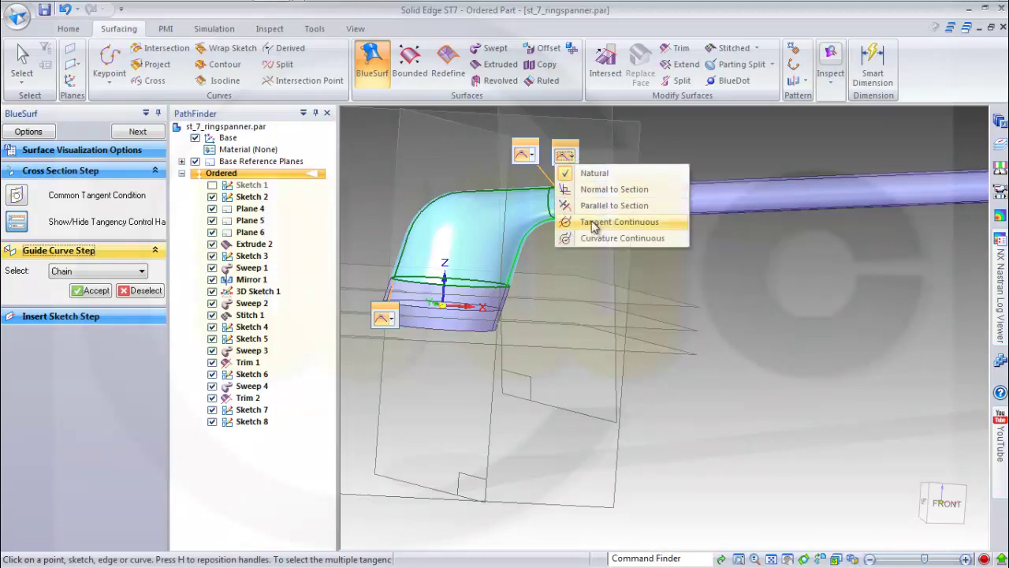
{"action": "left_click", "coordinate": [594, 224]}
{"action": "left_click", "coordinate": [533, 156]}
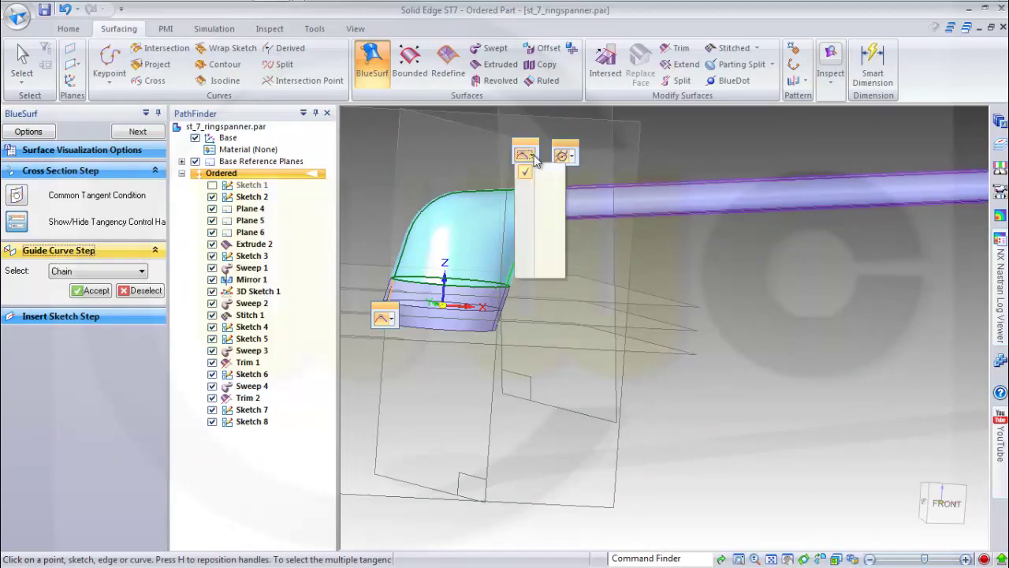
{"action": "left_click", "coordinate": [617, 148]}
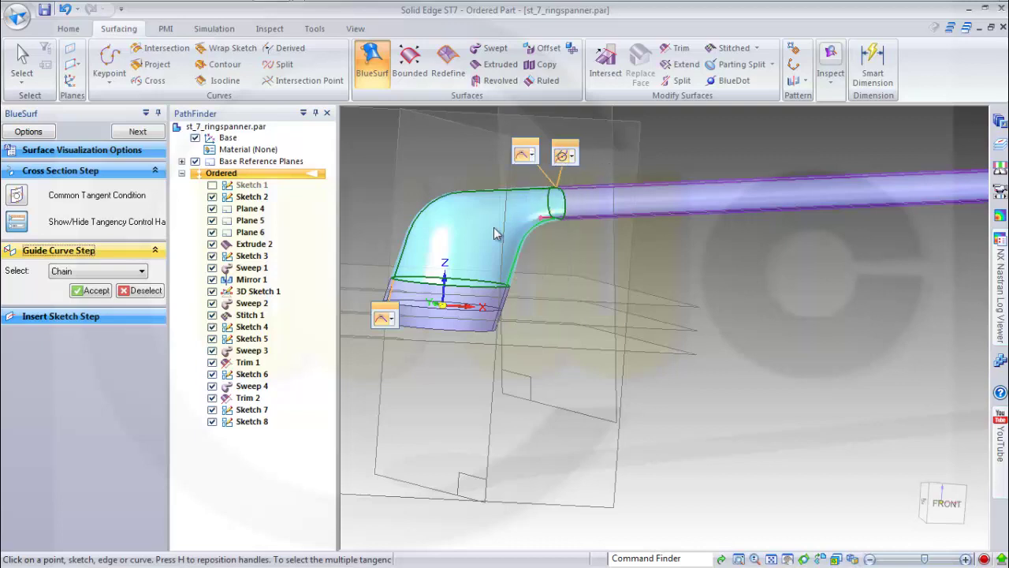
{"action": "left_click", "coordinate": [393, 323]}
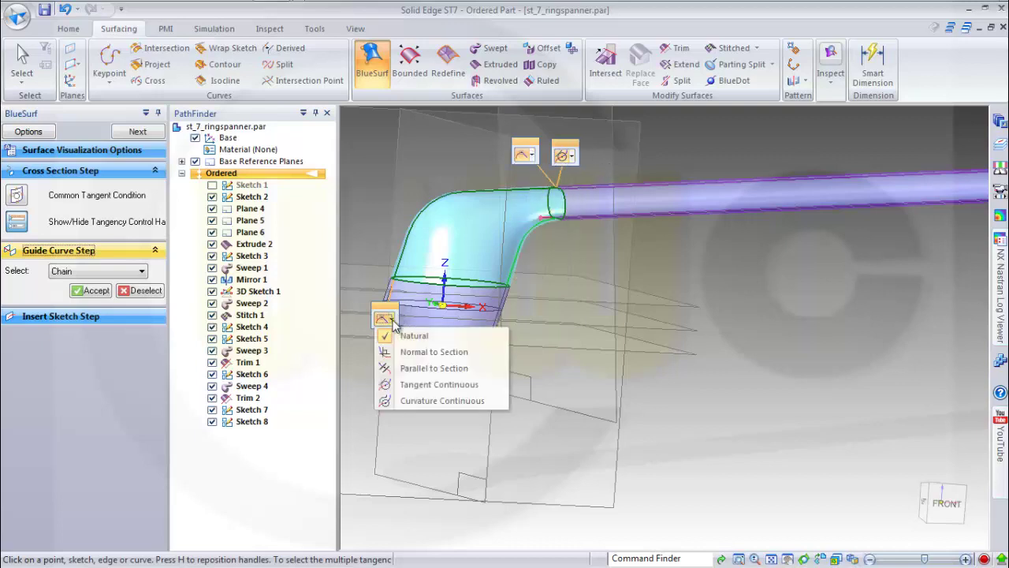
{"action": "left_click", "coordinate": [418, 382]}
Step: Accept the lower guide curve and finish the BlueSurf transition between ring and handle
{"action": "middle_click_drag", "start_coordinate": [582, 249], "coordinate": [618, 283]}
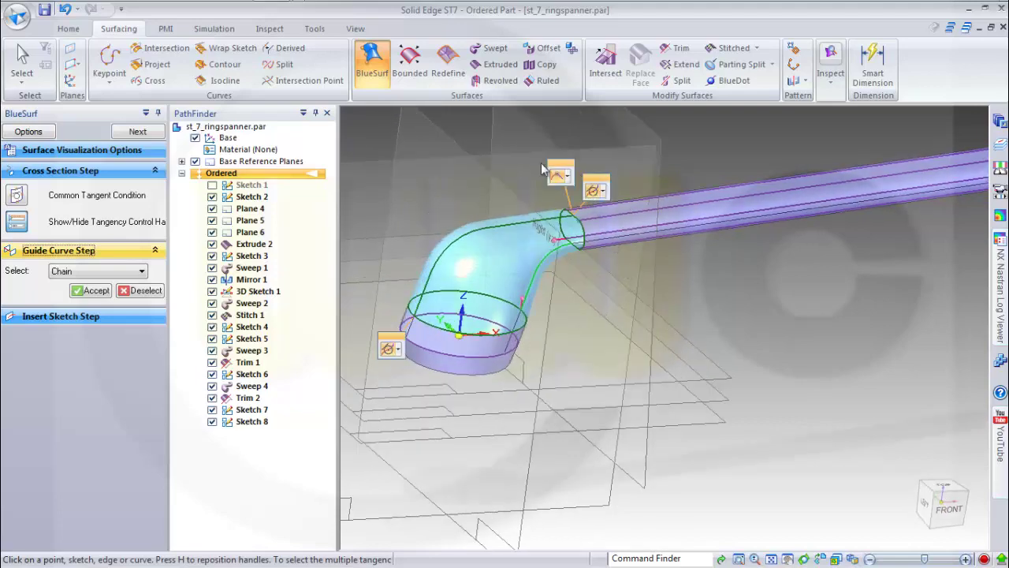
{"action": "scroll", "coordinate": [542, 169], "scroll_direction": "up", "scroll_amount": 4}
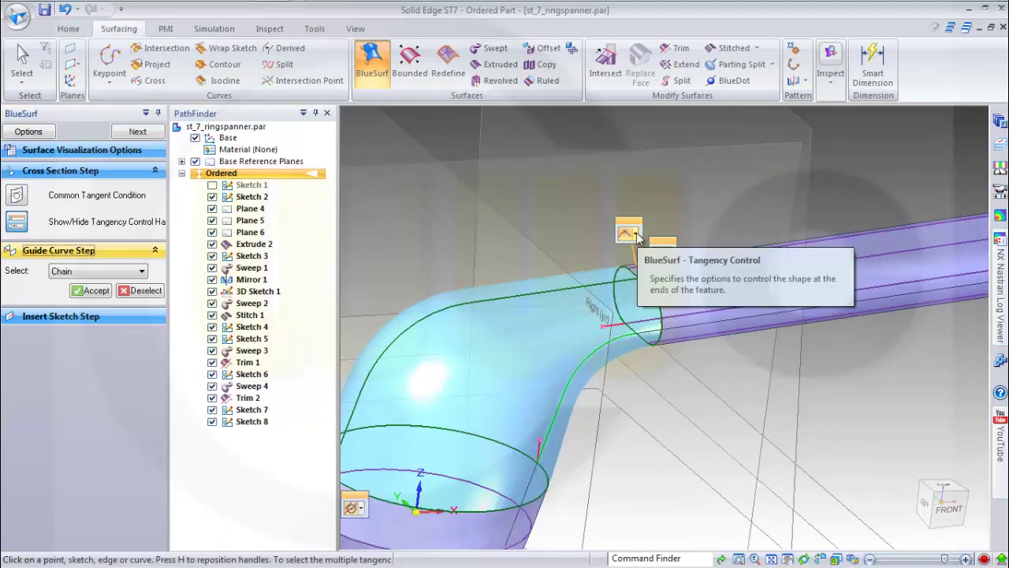
{"action": "left_click", "coordinate": [636, 235]}
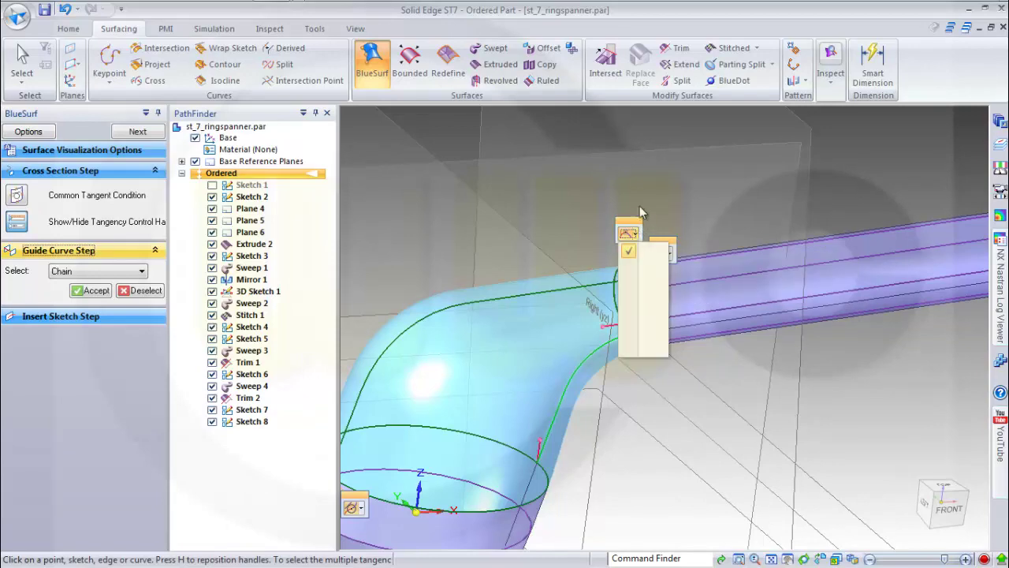
{"action": "left_click", "coordinate": [91, 291]}
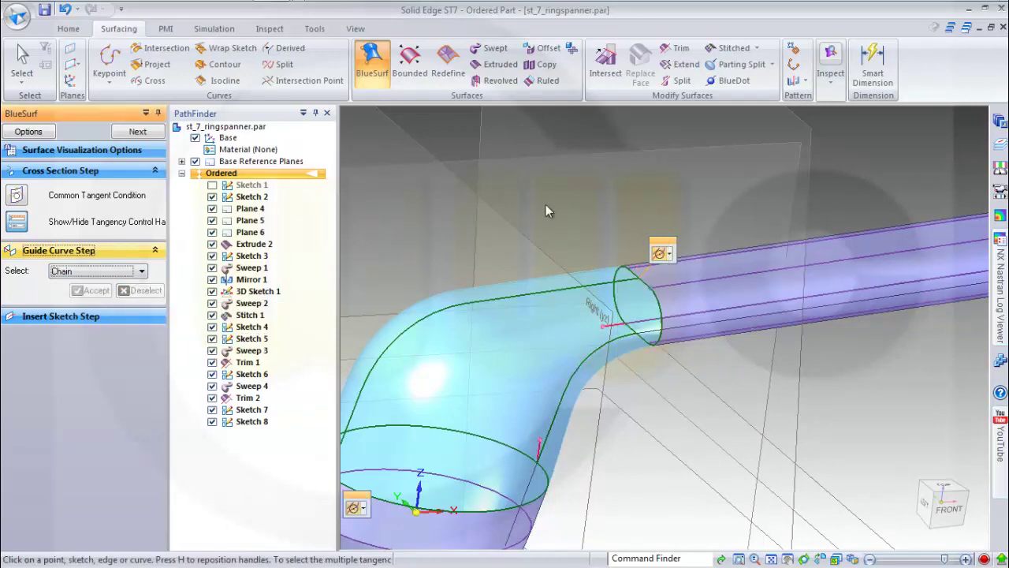
{"action": "scroll", "coordinate": [545, 225], "scroll_direction": "up", "scroll_amount": 2}
{"action": "scroll", "coordinate": [545, 226], "scroll_direction": "down", "scroll_amount": 3}
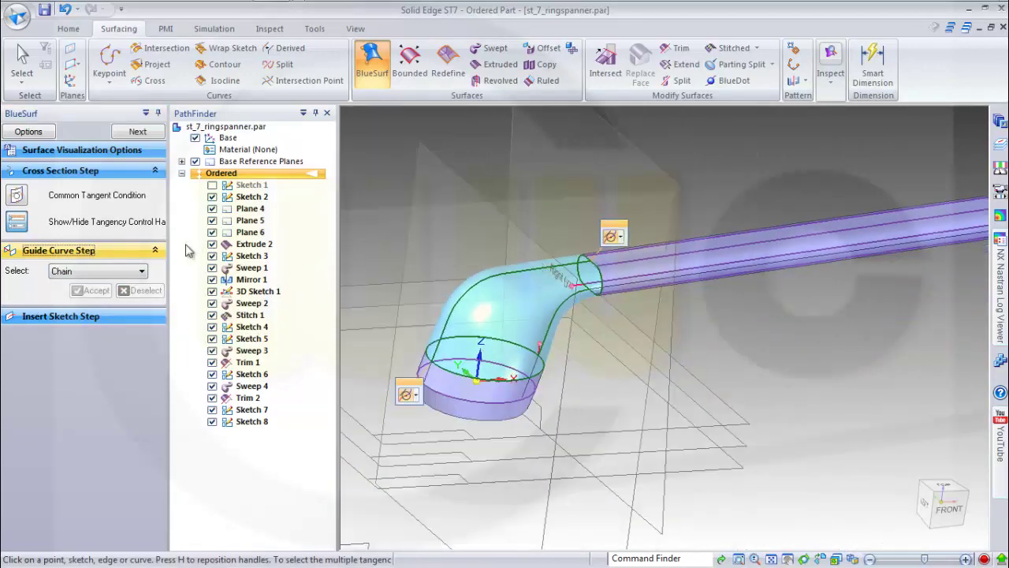
{"action": "left_click", "coordinate": [139, 131]}
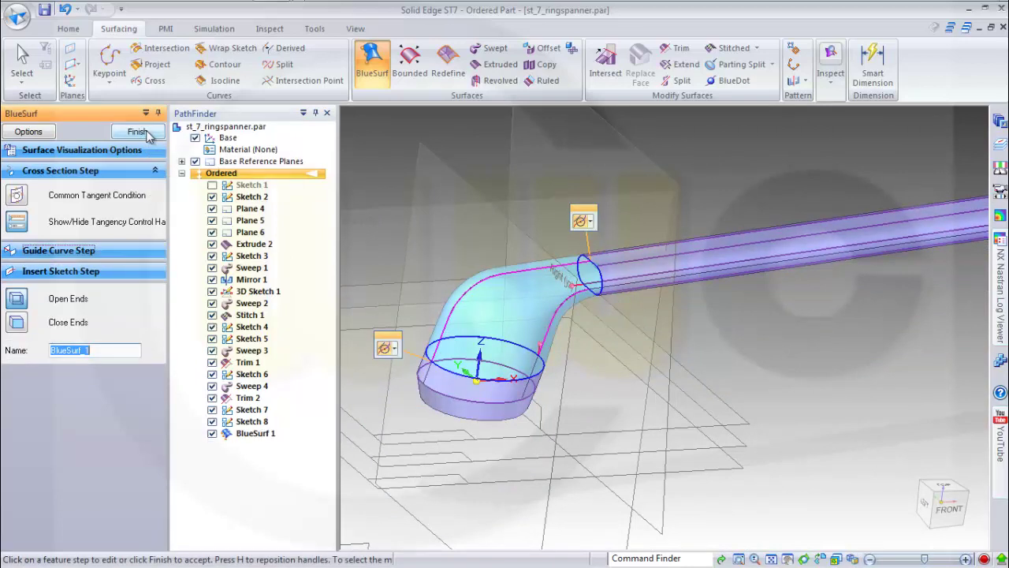
{"action": "left_click", "coordinate": [148, 134]}
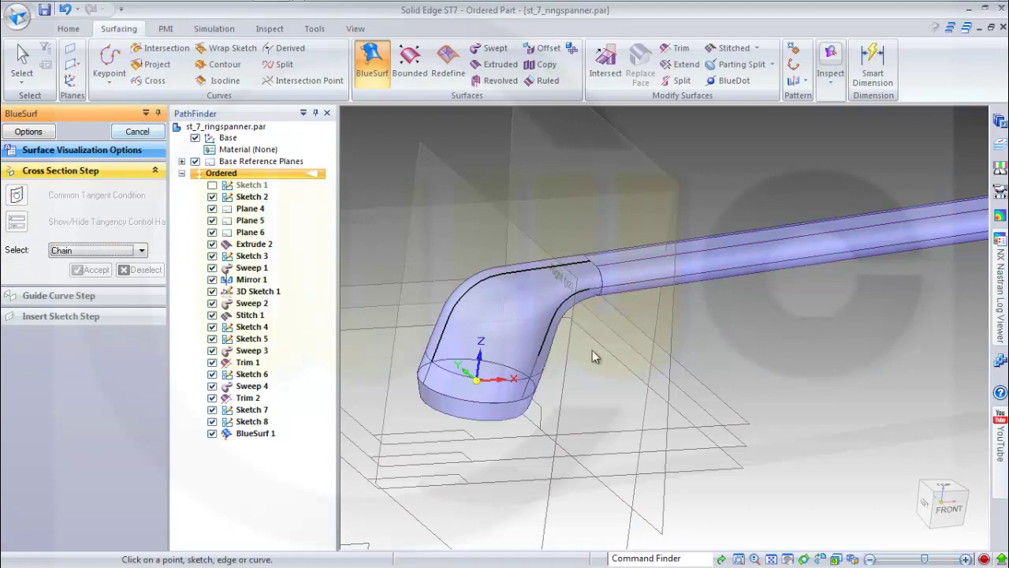
{"action": "middle_click_drag", "start_coordinate": [593, 367], "coordinate": [551, 340]}
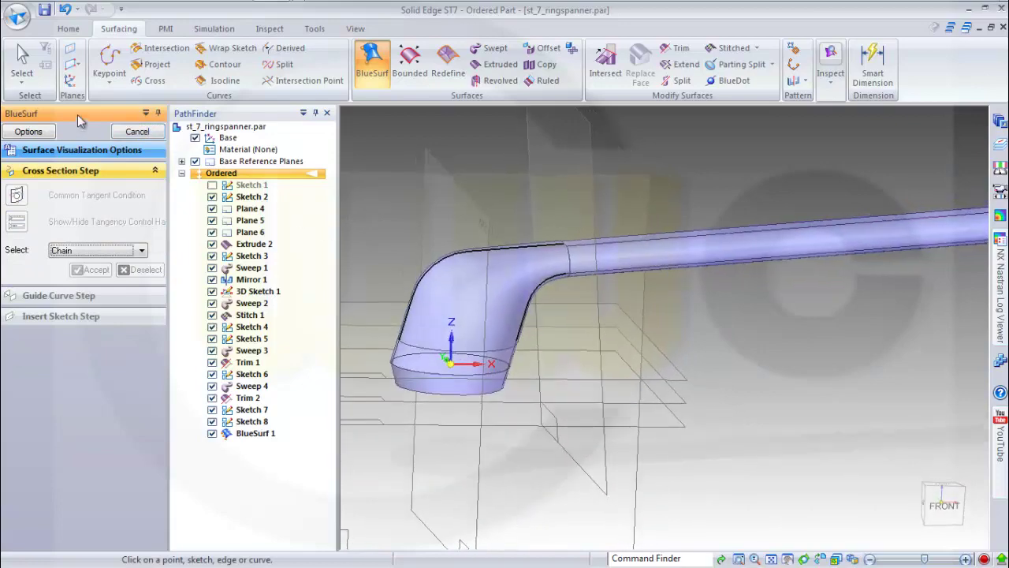
{"action": "left_click", "coordinate": [139, 133]}
Step: Stitch the handle, the transition surface and the ring's trimmed and lower swept surfaces together with a 1,00e-003 mm tolerance, without healing
{"action": "middle_click_drag", "start_coordinate": [465, 339], "coordinate": [477, 315]}
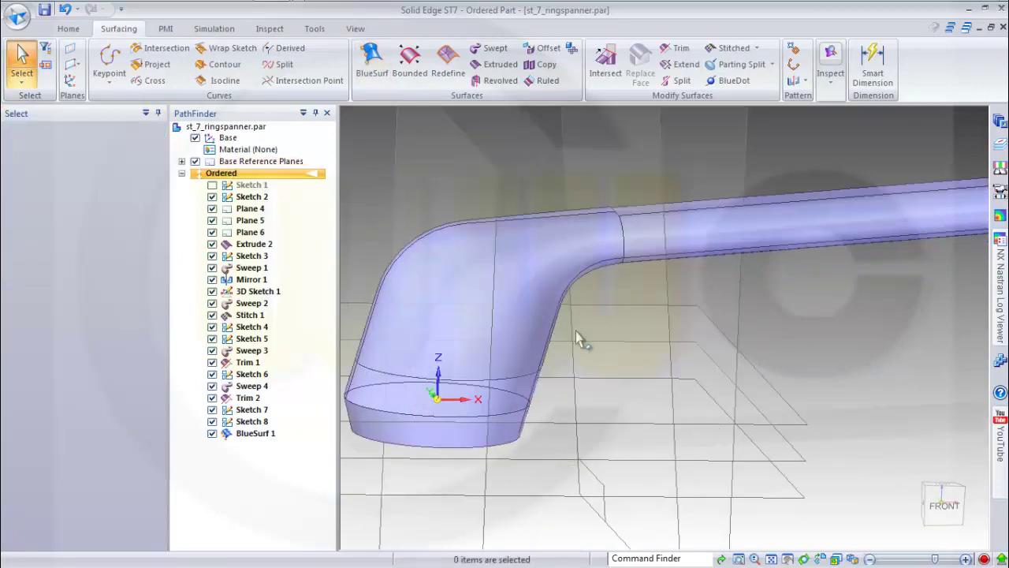
{"action": "middle_click_drag", "start_coordinate": [590, 343], "coordinate": [613, 337]}
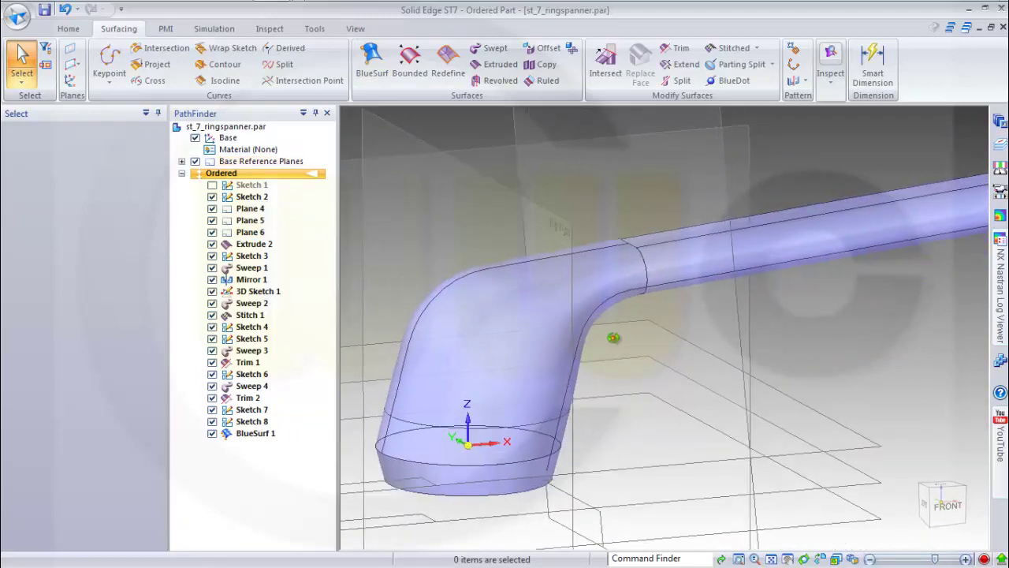
{"action": "scroll", "coordinate": [450, 250], "scroll_direction": "down", "scroll_amount": 3}
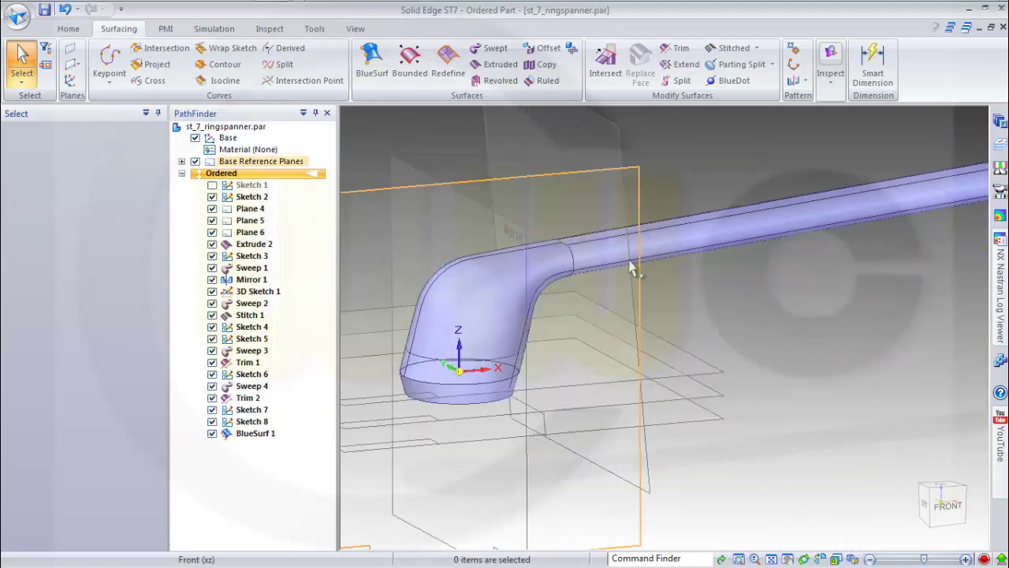
{"action": "left_click", "coordinate": [729, 48]}
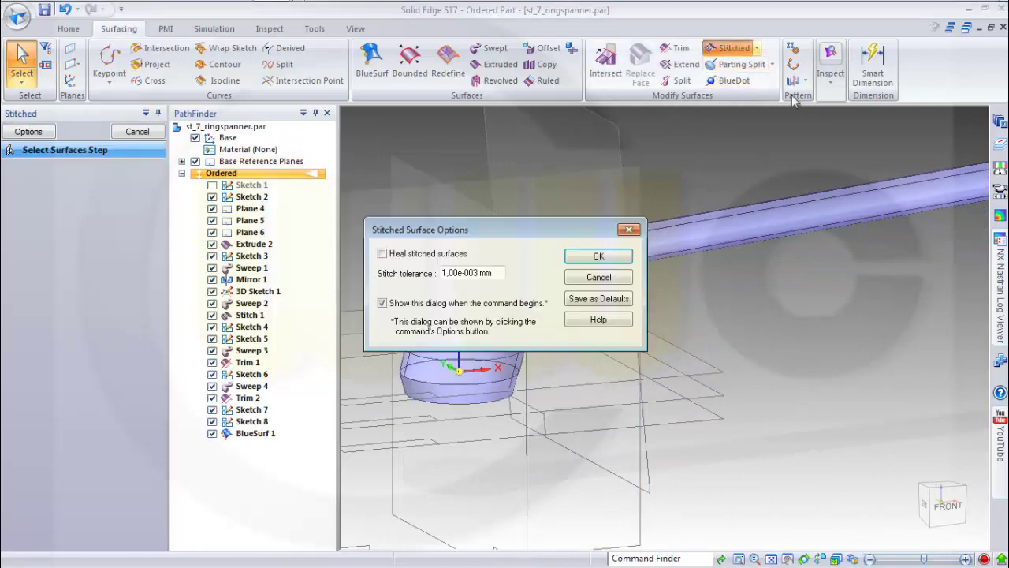
{"action": "left_click", "coordinate": [575, 263]}
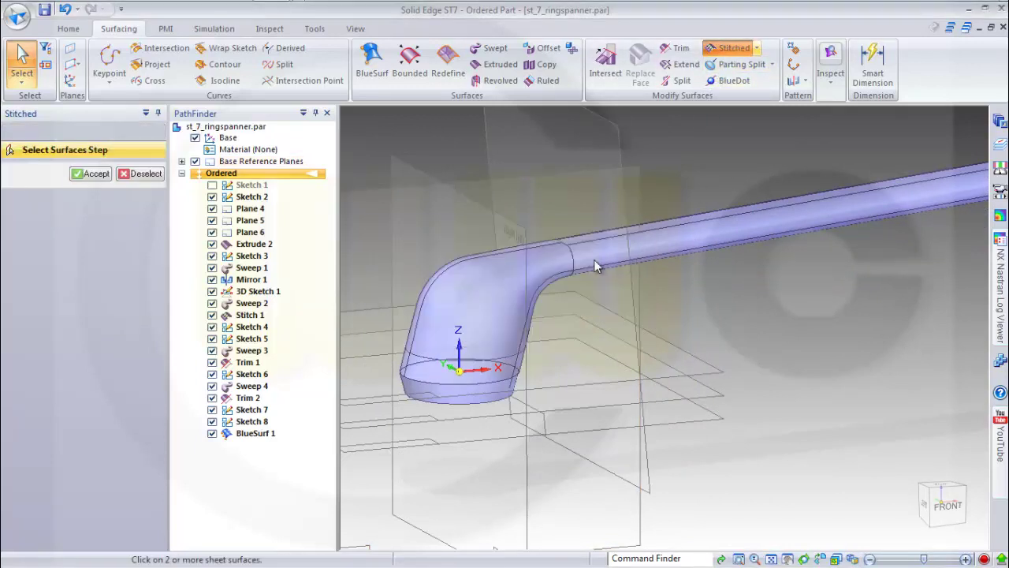
{"action": "left_click", "coordinate": [643, 245]}
{"action": "left_click", "coordinate": [503, 298]}
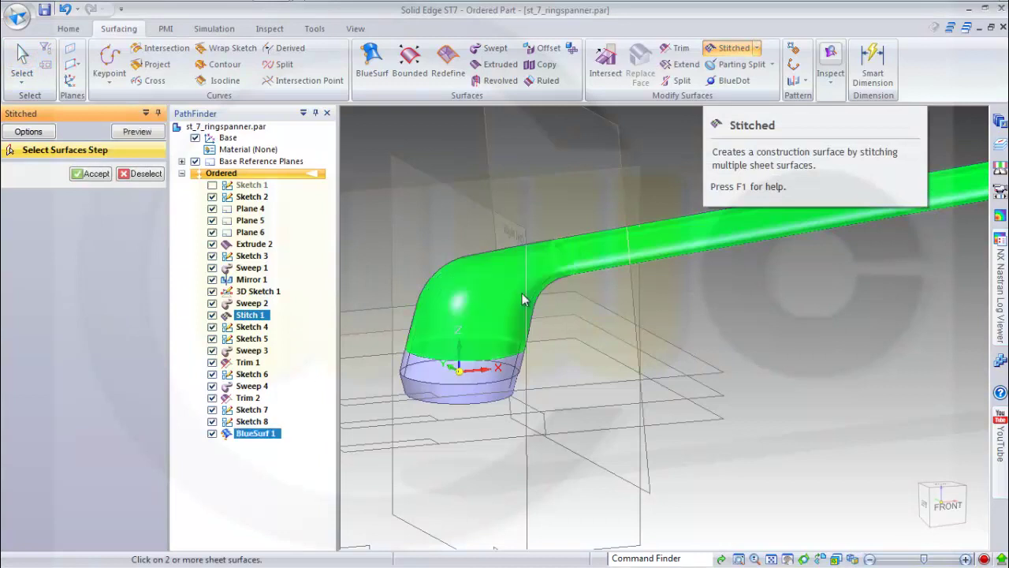
{"action": "left_click", "coordinate": [440, 380]}
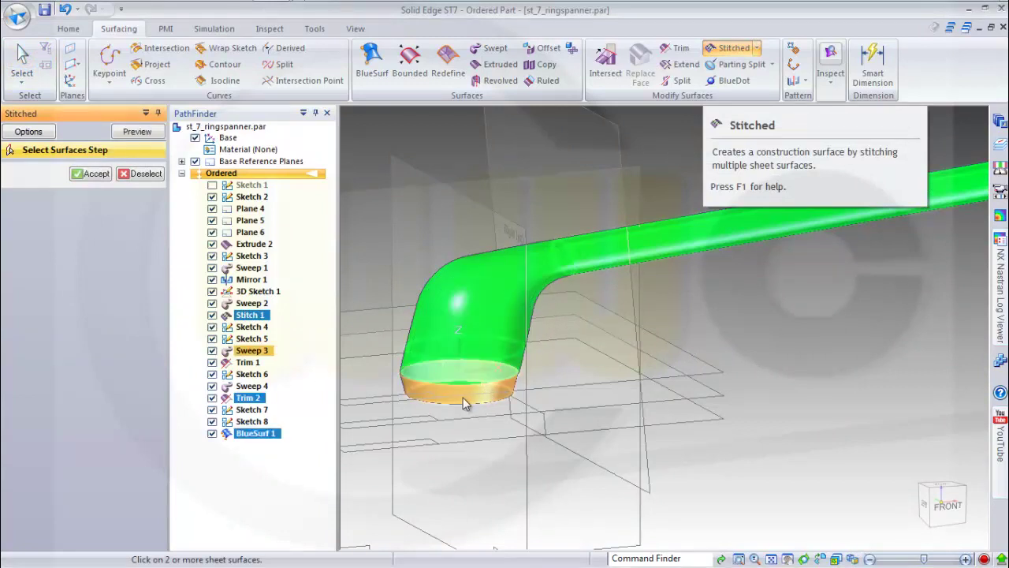
{"action": "left_click", "coordinate": [455, 395]}
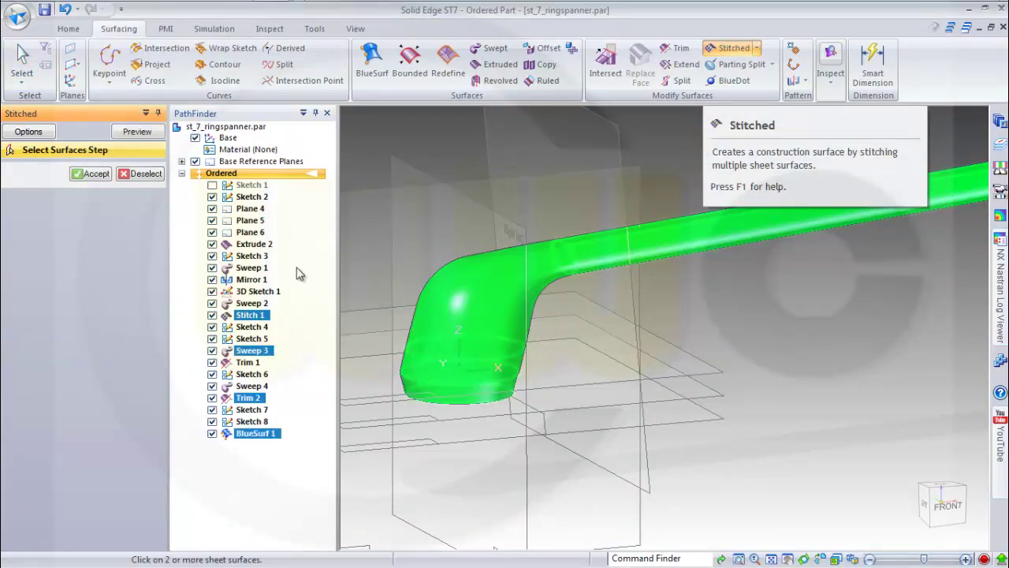
{"action": "left_click", "coordinate": [92, 174]}
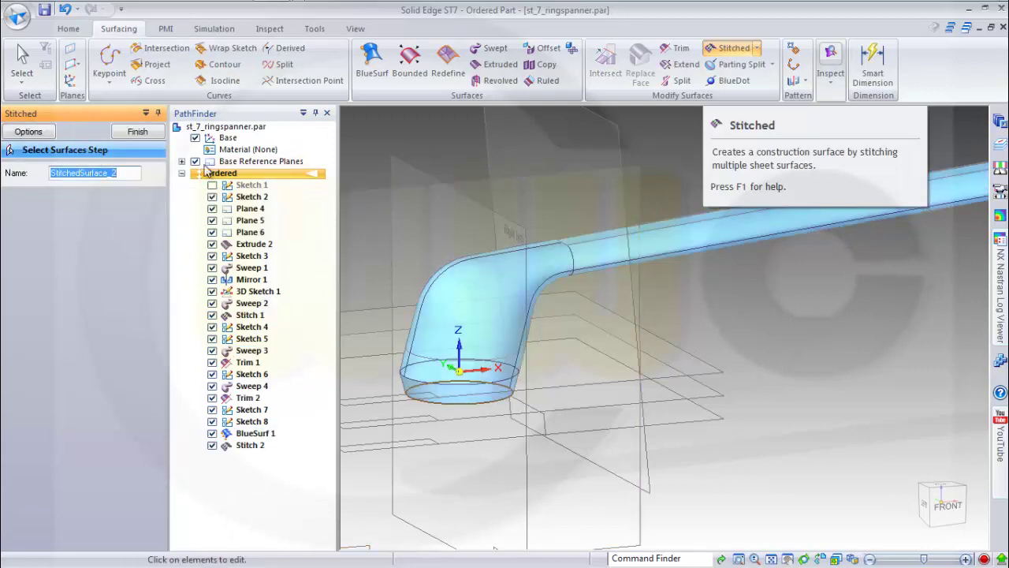
{"action": "left_click", "coordinate": [137, 131]}
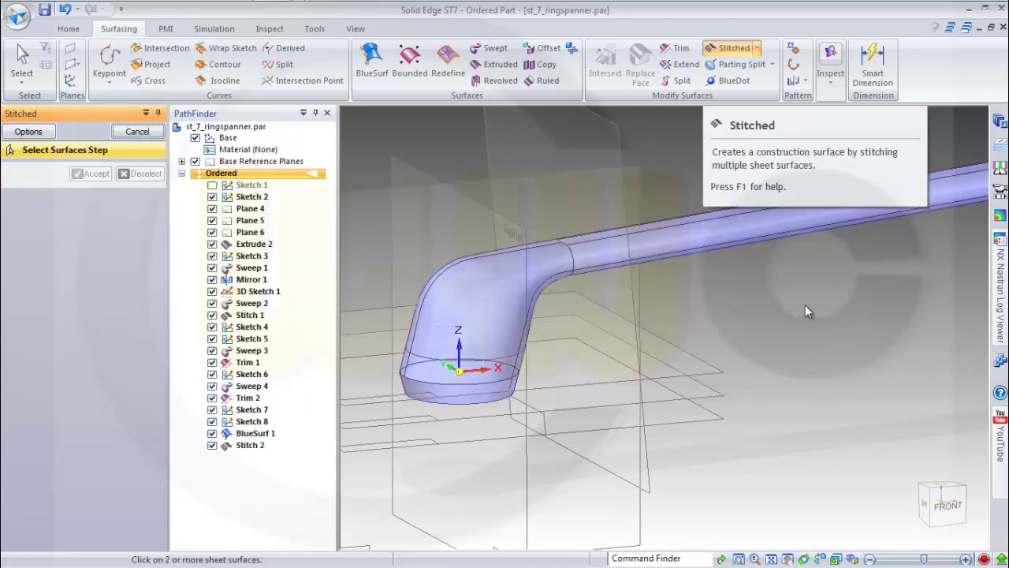
{"action": "left_click", "coordinate": [137, 131]}
Step: Sketch a three-segment open profile on the front (xz) plane: horizontal across the ring end, steeply upward through the transition, then shallowly above the handle
{"action": "mouse_move", "coordinate": [693, 360]}
{"action": "middle_mouse_down"}
{"action": "mouse_move", "coordinate": [678, 344]}
{"action": "mouse_move", "coordinate": [701, 379]}
{"action": "middle_mouse_up"}
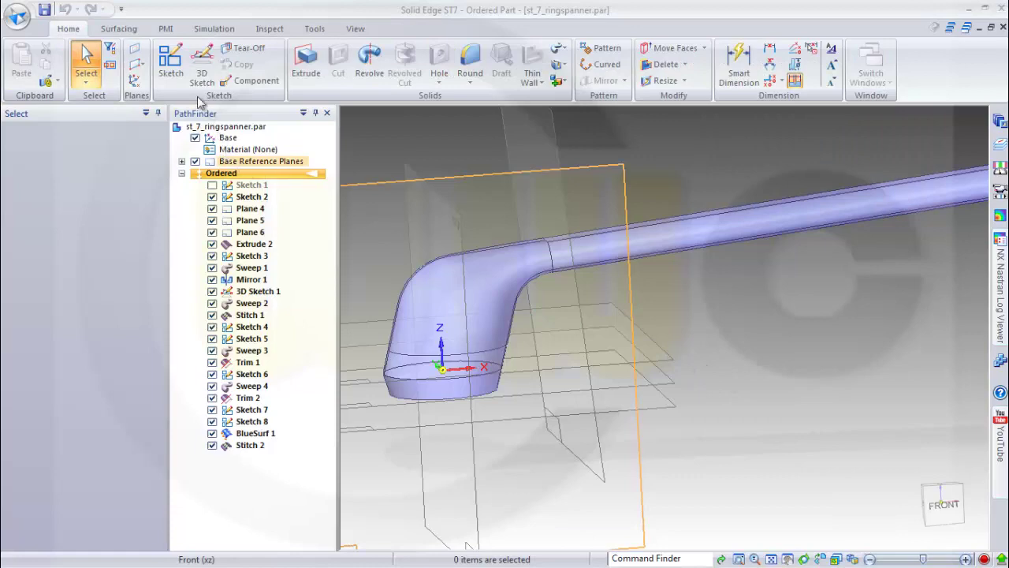
{"action": "left_click", "coordinate": [171, 64]}
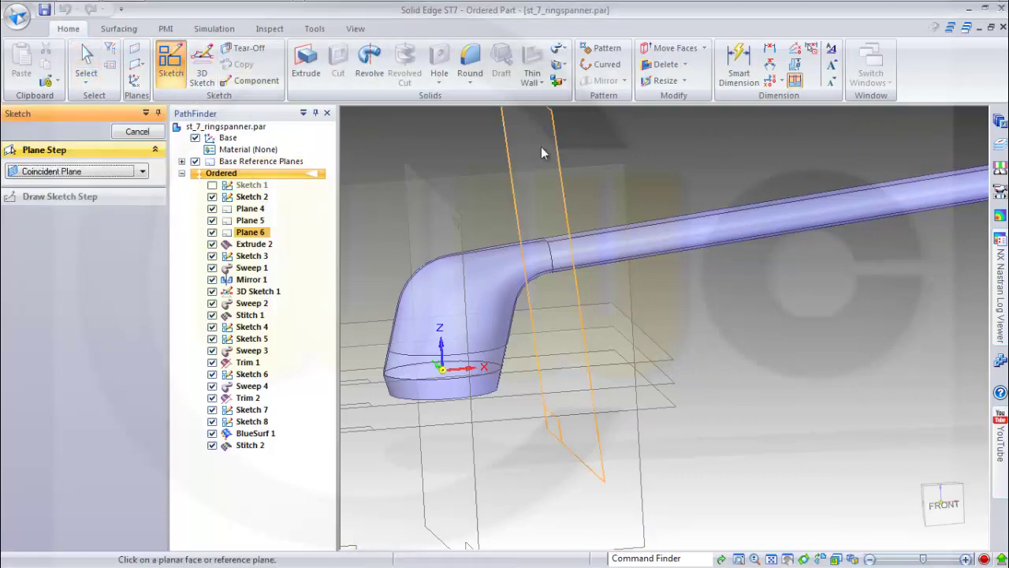
{"action": "left_click", "coordinate": [619, 169]}
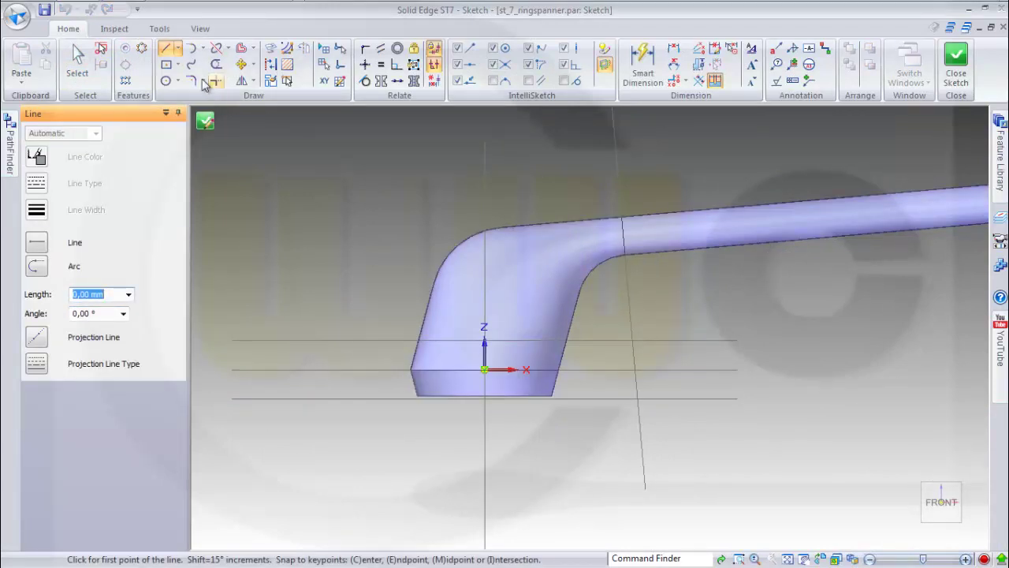
{"action": "left_click", "coordinate": [380, 315]}
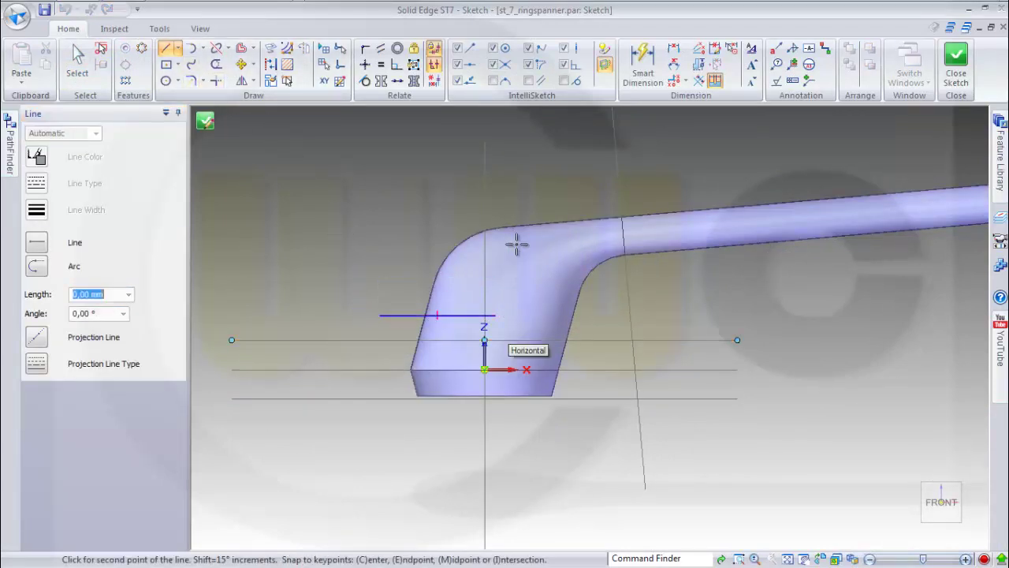
{"action": "left_click", "coordinate": [536, 204]}
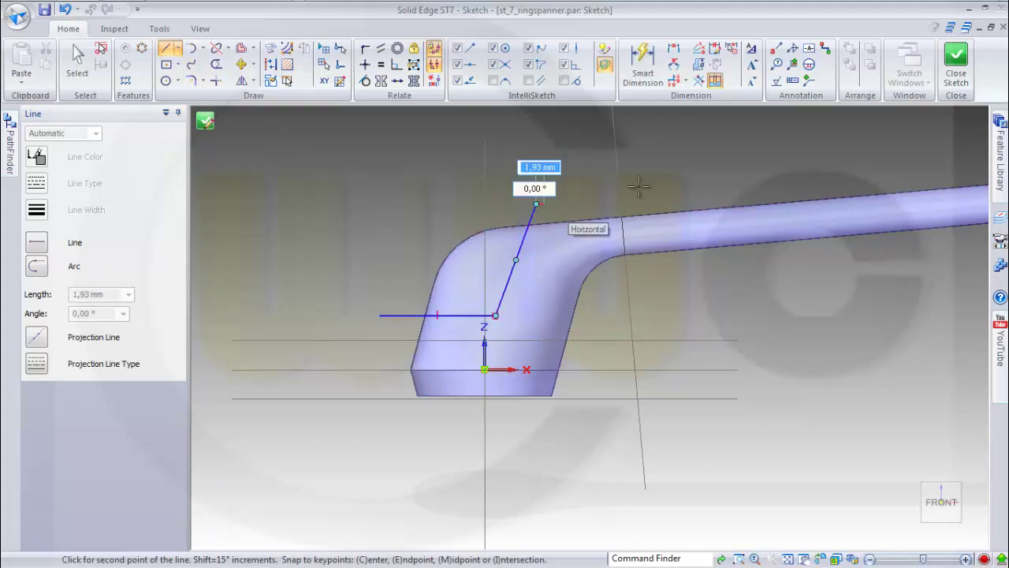
{"action": "left_click", "coordinate": [643, 186]}
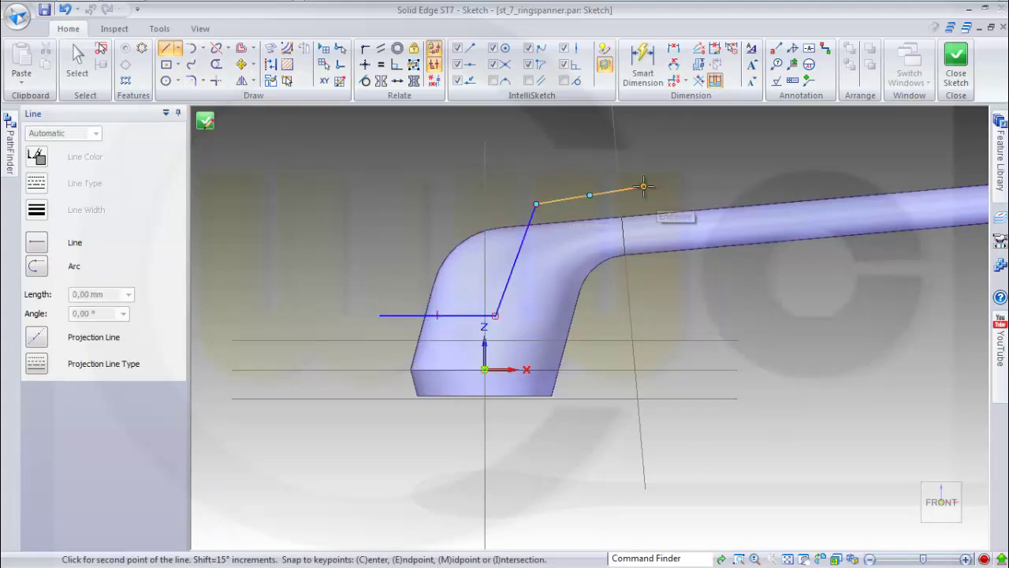
{"action": "key", "text": "Escape"}
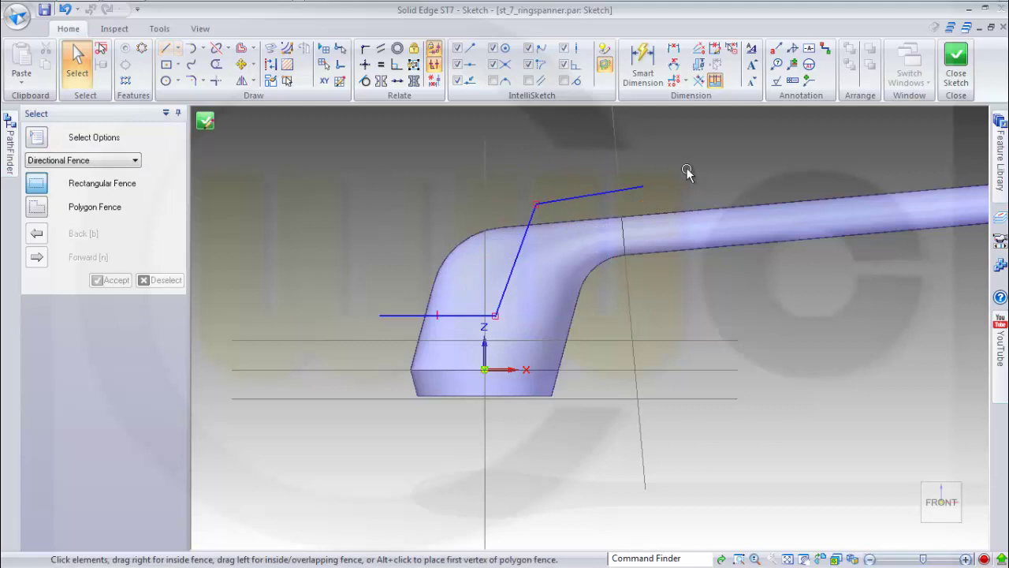
Step: Fillet the profile's lower corner between the horizontal line and the steep line
{"action": "left_click", "coordinate": [192, 82]}
{"action": "left_click", "coordinate": [496, 304]}
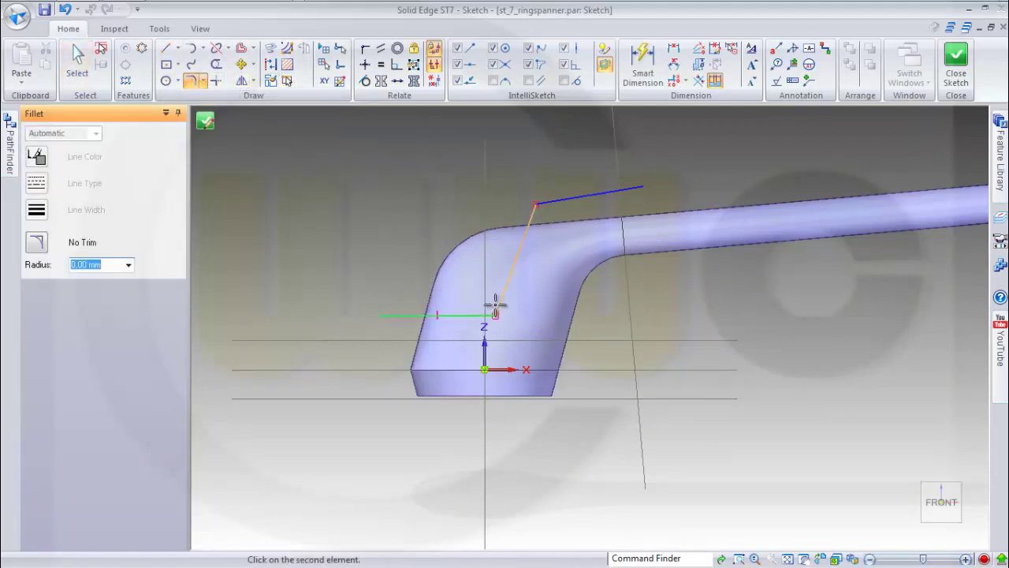
Step: Fillet the lower corner of the offset profile at about 11 mm radius and the upper corner at about 9.6 mm
{"action": "left_click", "coordinate": [495, 306]}
{"action": "left_click", "coordinate": [525, 239]}
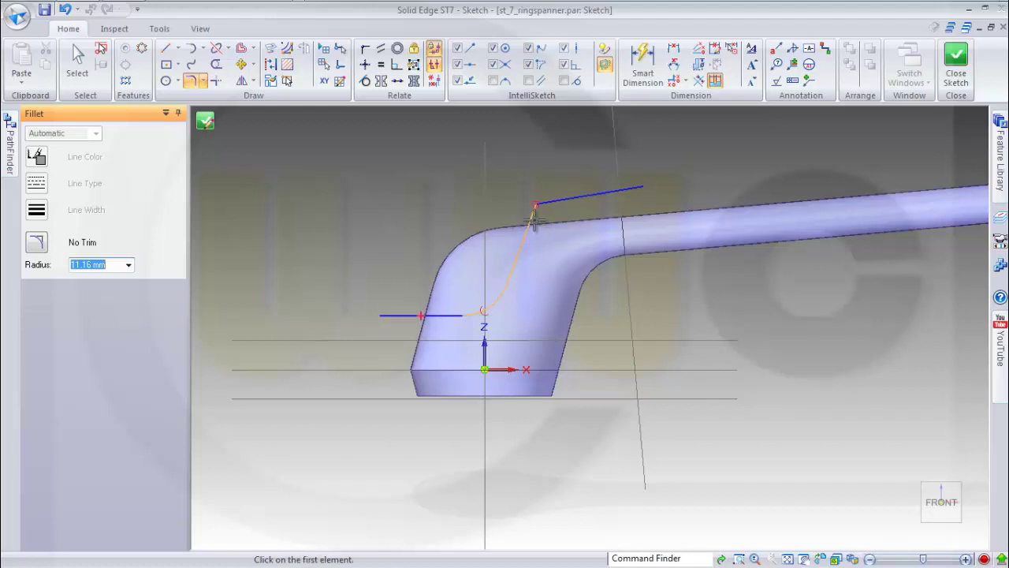
{"action": "left_click", "coordinate": [535, 221]}
{"action": "left_click", "coordinate": [546, 204]}
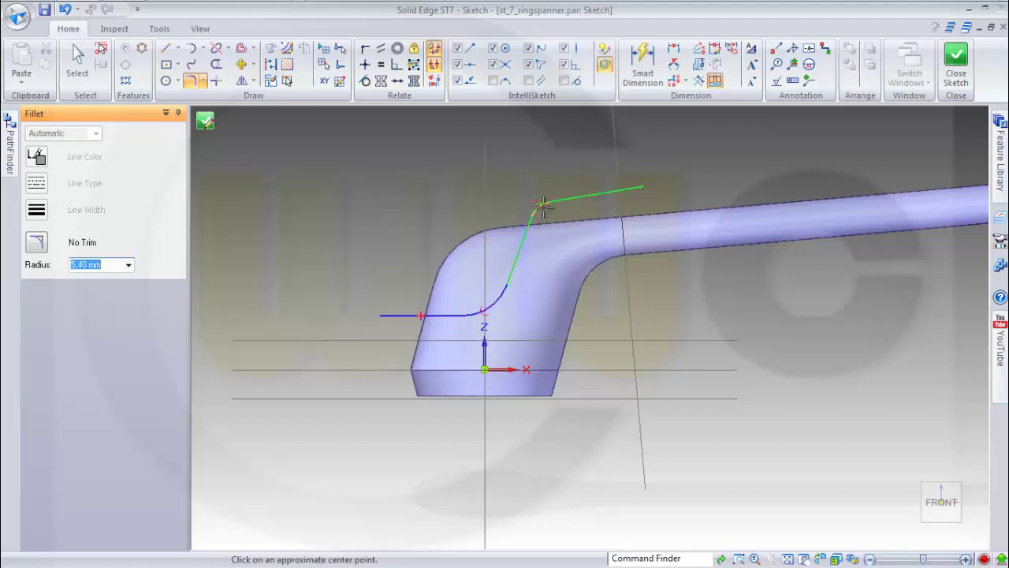
{"action": "left_click", "coordinate": [543, 205]}
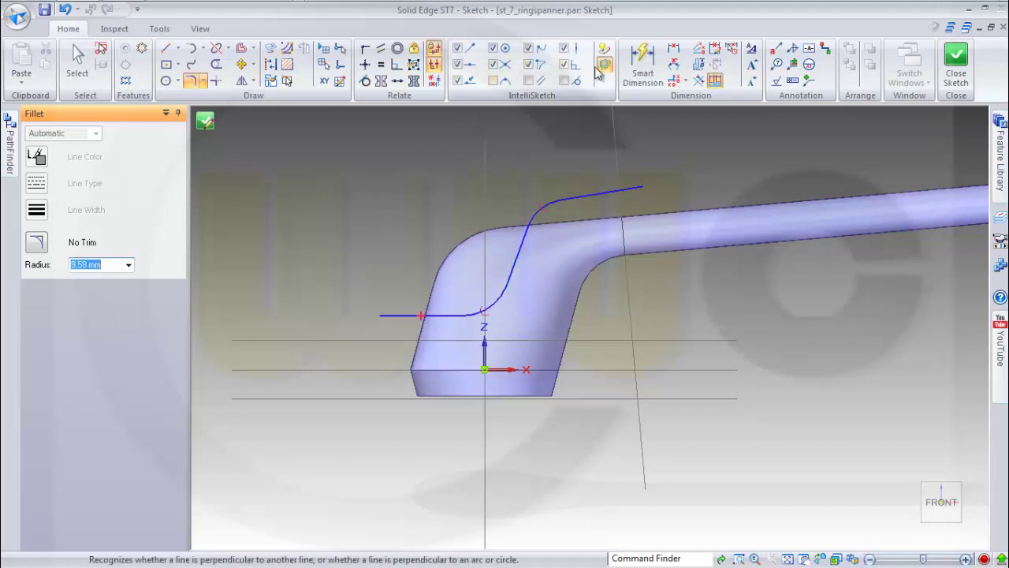
Step: Dimension the lower horizontal line 7 mm above the horizontal reference plane through the origin
{"action": "left_click", "coordinate": [642, 63]}
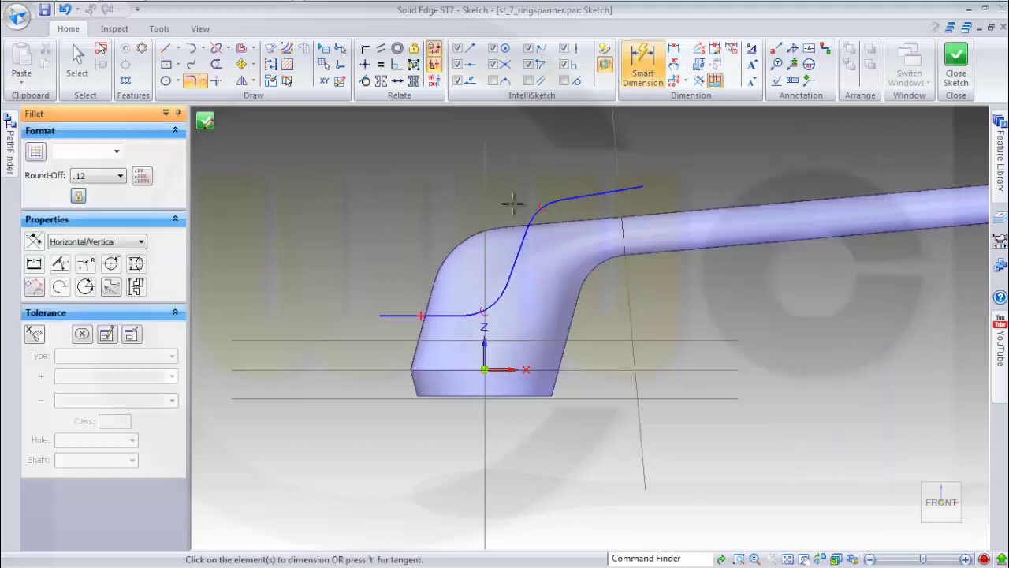
{"action": "left_click", "coordinate": [449, 315]}
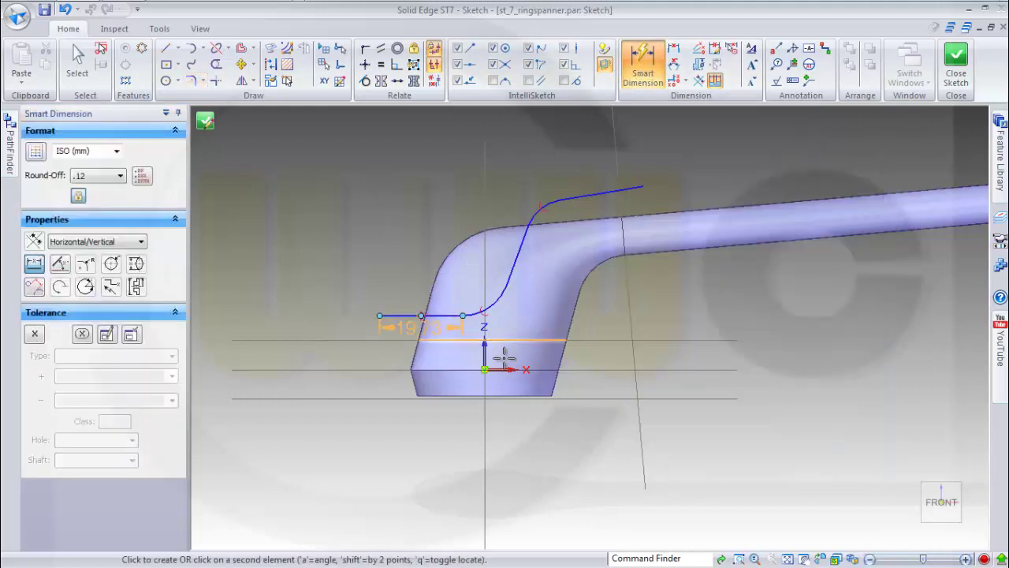
{"action": "left_click", "coordinate": [343, 348]}
{"action": "type", "text": "7"}
{"action": "key", "text": "Return"}
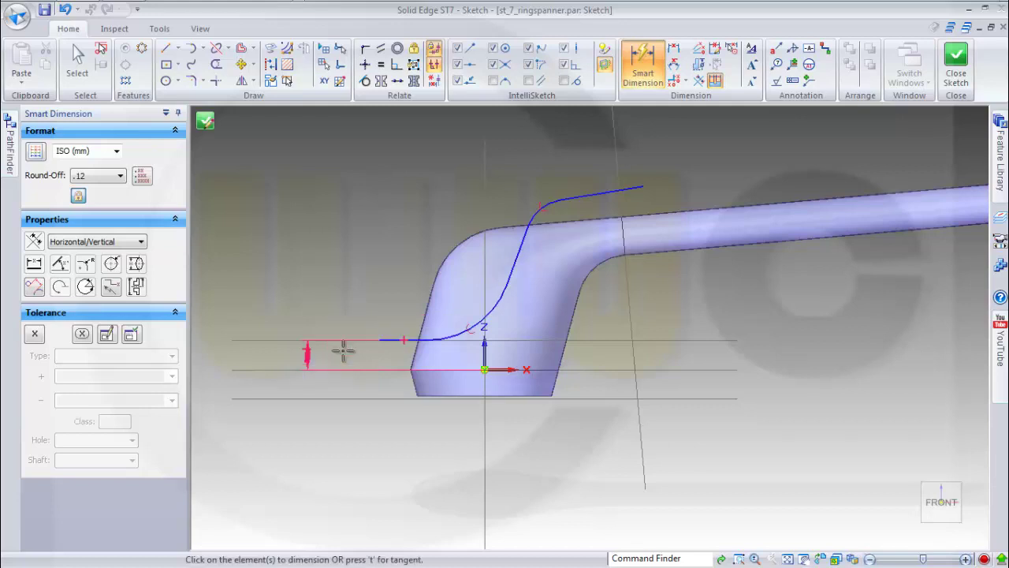
Step: Dimension the profile's lower fillet with a 5 mm radius and its upper fillet with an 18 mm radius
{"action": "left_click", "coordinate": [485, 312]}
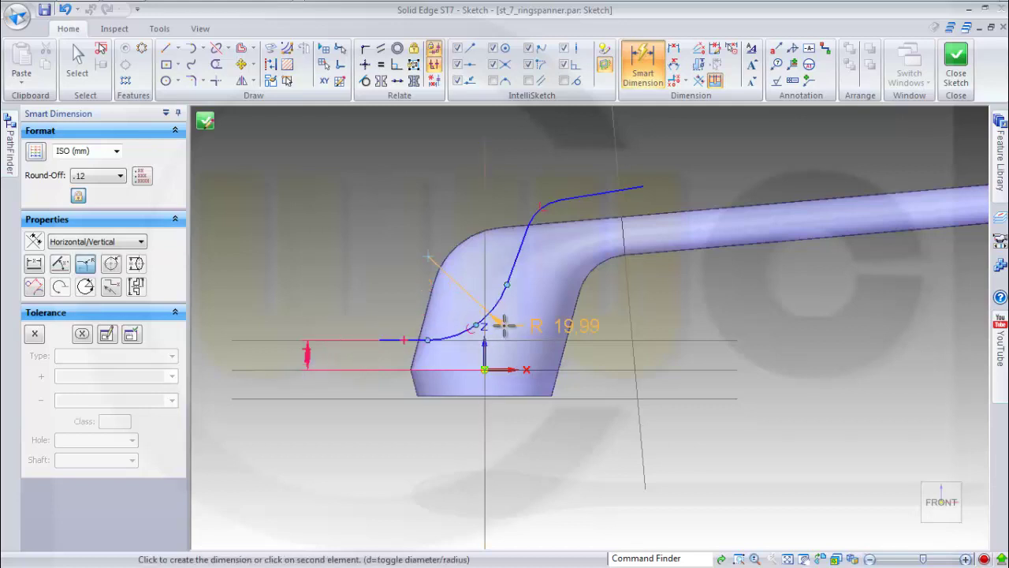
{"action": "left_click", "coordinate": [505, 324]}
{"action": "type", "text": "5"}
{"action": "key", "text": "Return"}
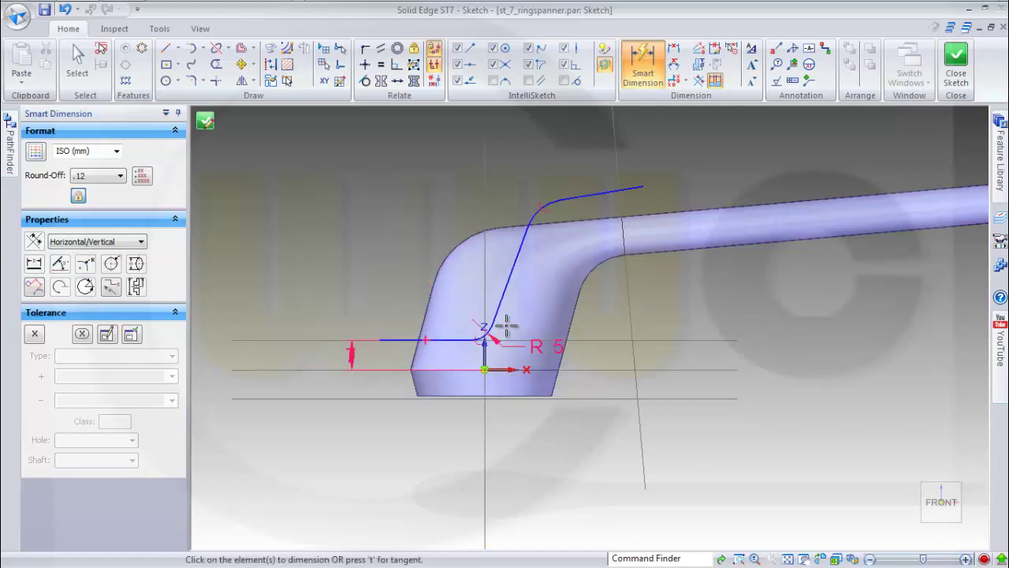
{"action": "left_click", "coordinate": [541, 219]}
{"action": "left_click", "coordinate": [510, 186]}
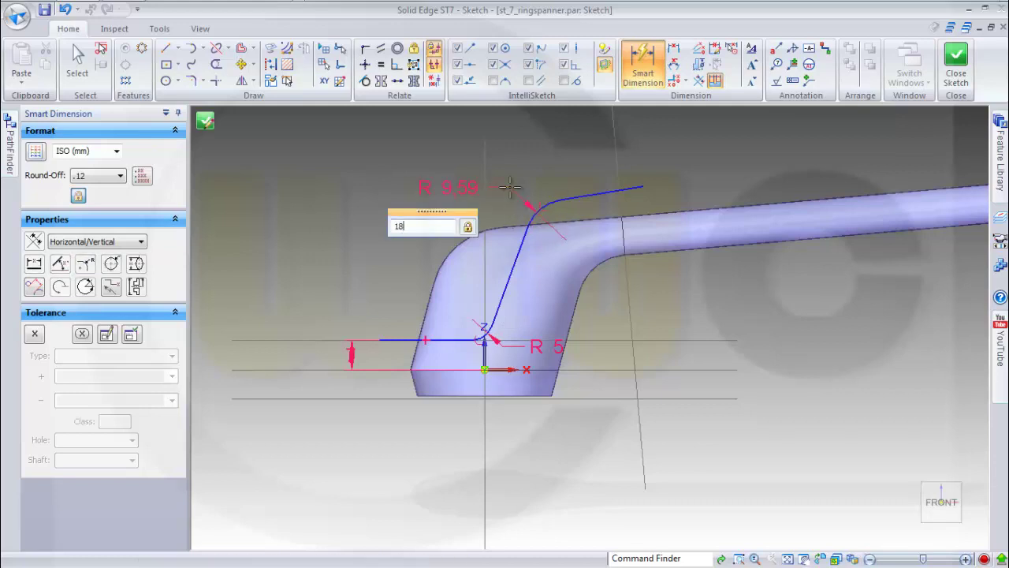
{"action": "key", "text": "Return"}
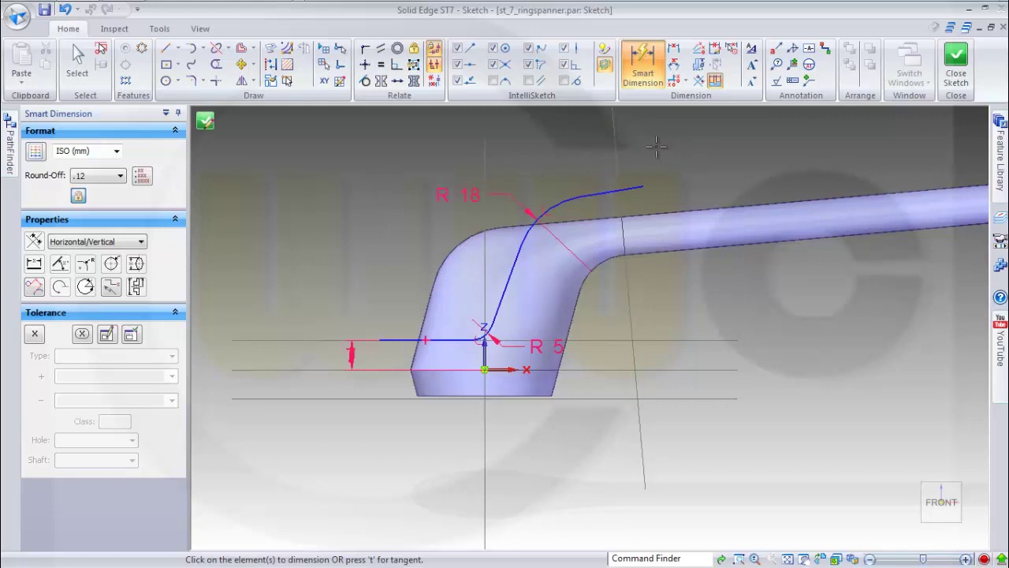
Step: Add an angle dimension of 70° between the lower horizontal line and the slanted line
{"action": "left_click", "coordinate": [674, 63]}
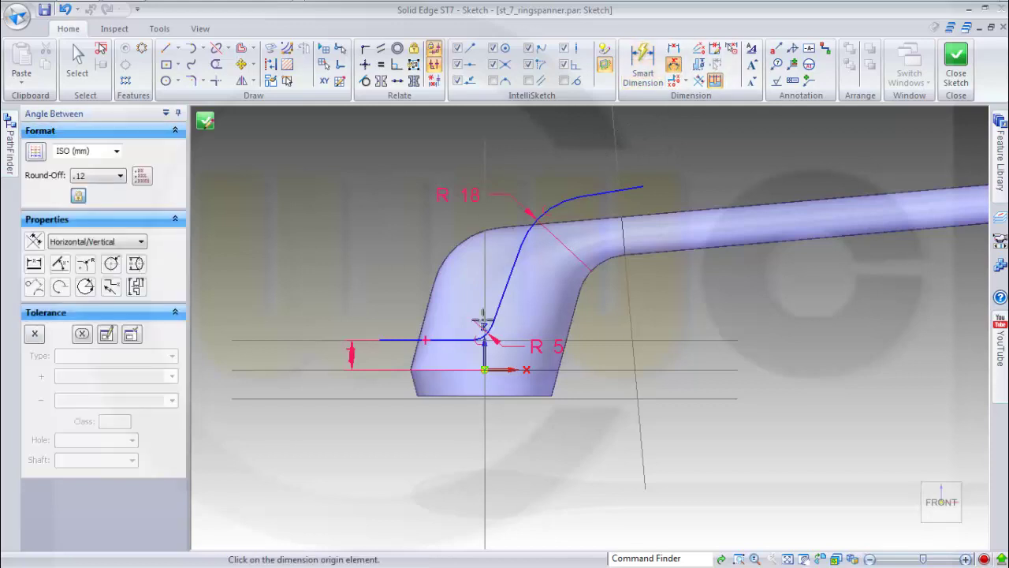
{"action": "left_click", "coordinate": [461, 339]}
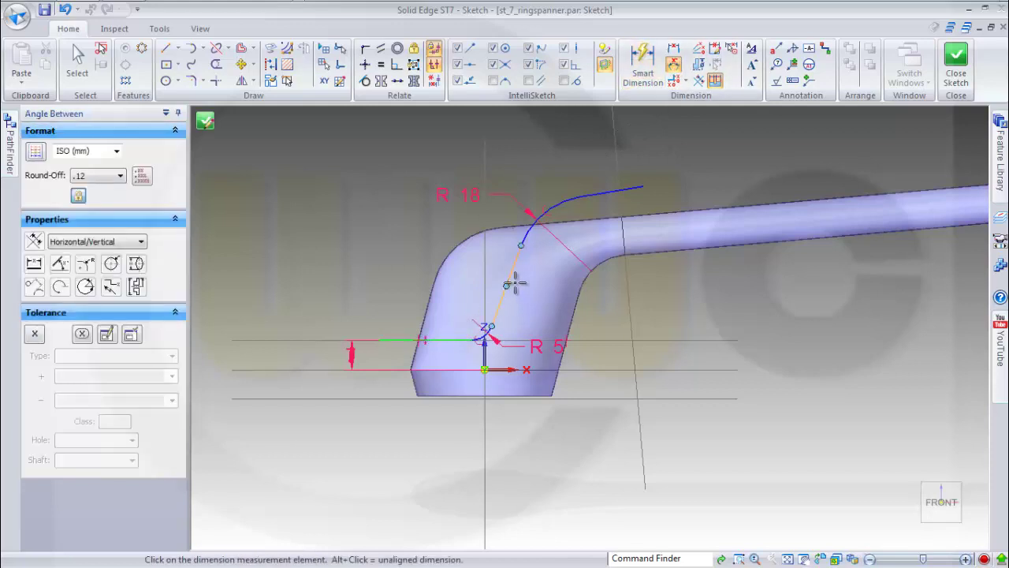
{"action": "left_click", "coordinate": [511, 282]}
{"action": "left_click", "coordinate": [652, 313]}
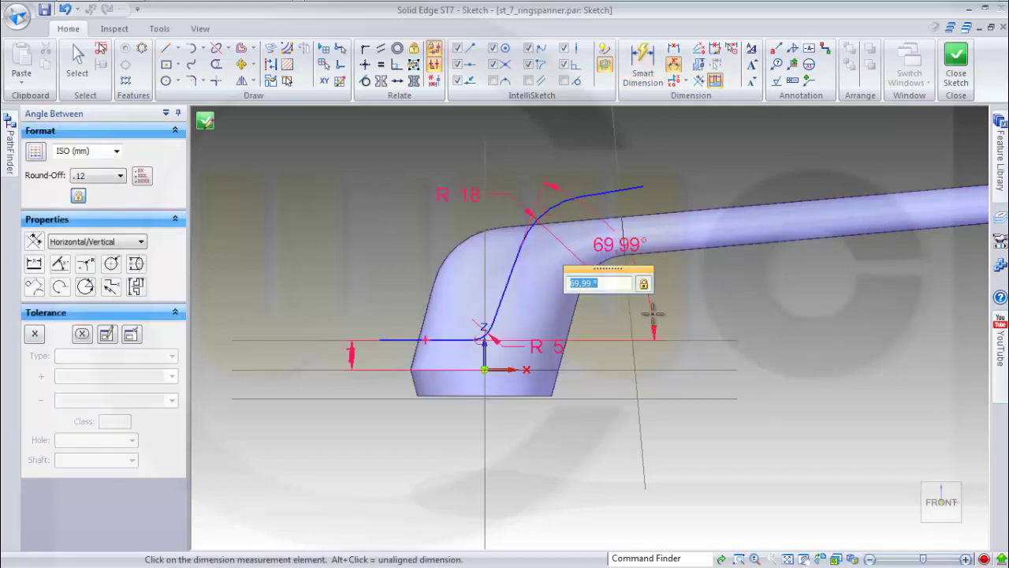
{"action": "key", "text": "Return"}
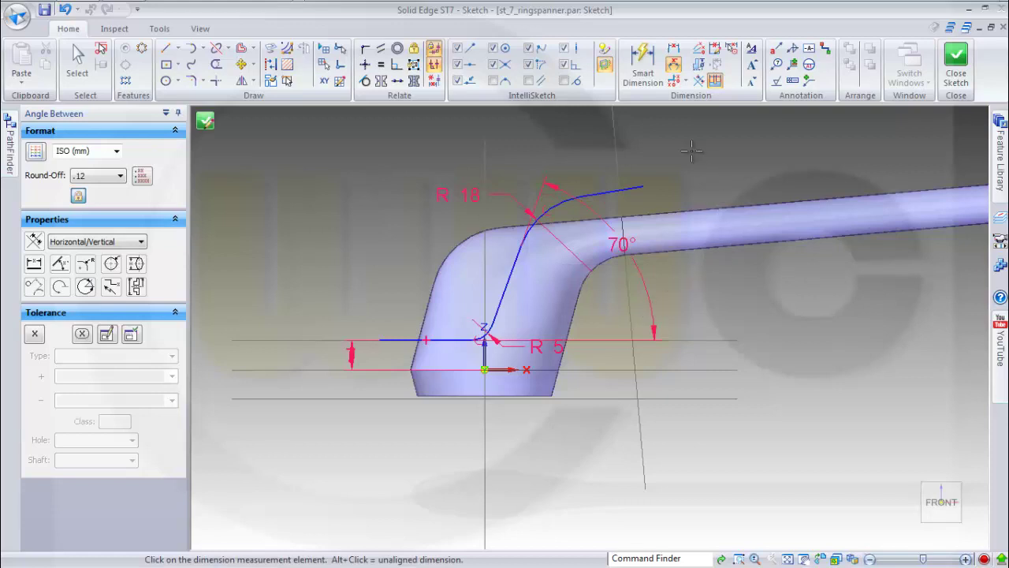
Step: Connect the upper end point of the R 18 arc to the head's top edge near the handle joint
{"action": "scroll", "coordinate": [642, 140], "scroll_direction": "up", "scroll_amount": 2}
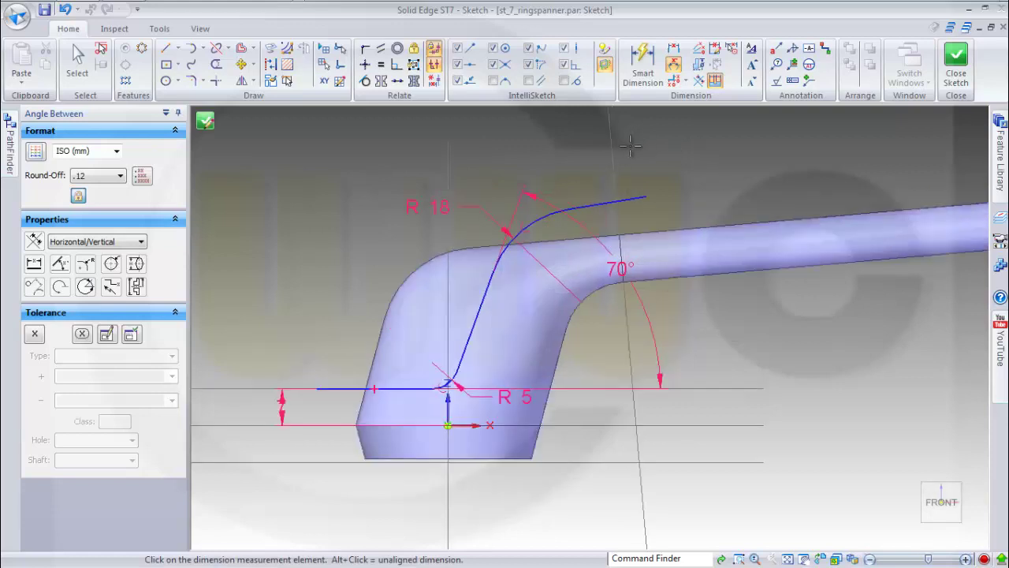
{"action": "left_click", "coordinate": [364, 50]}
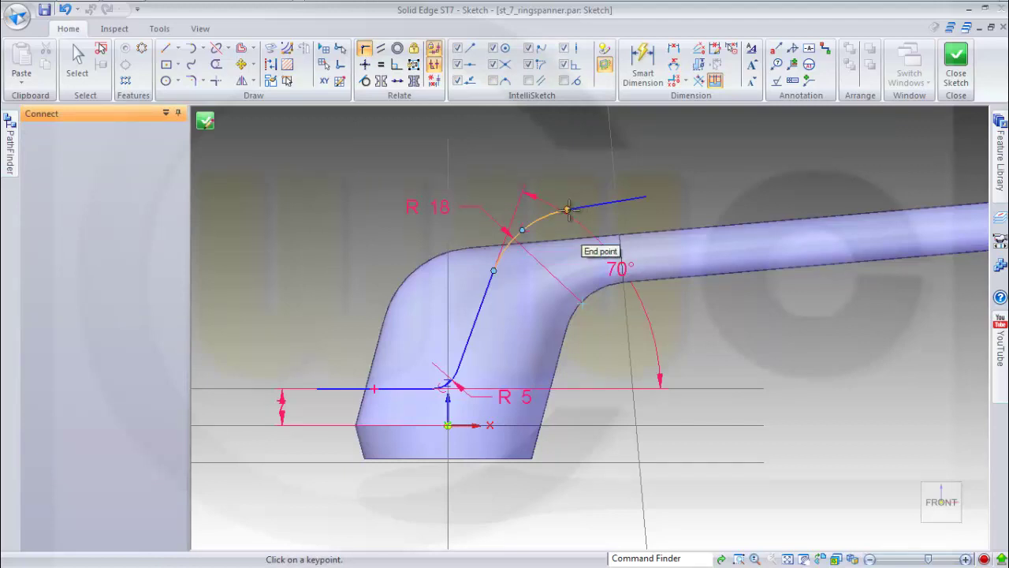
{"action": "left_click", "coordinate": [568, 209]}
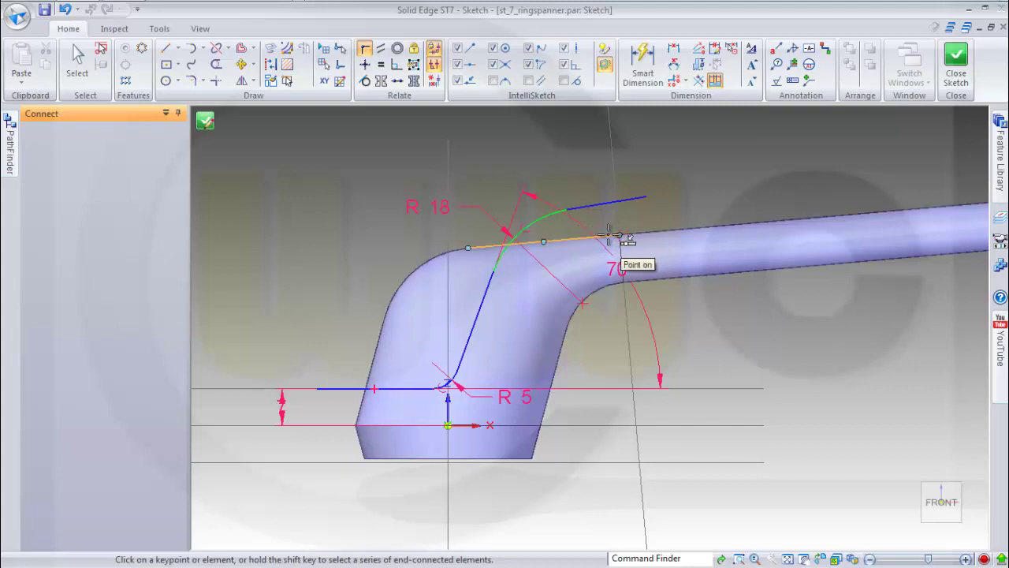
{"action": "left_click", "coordinate": [614, 234]}
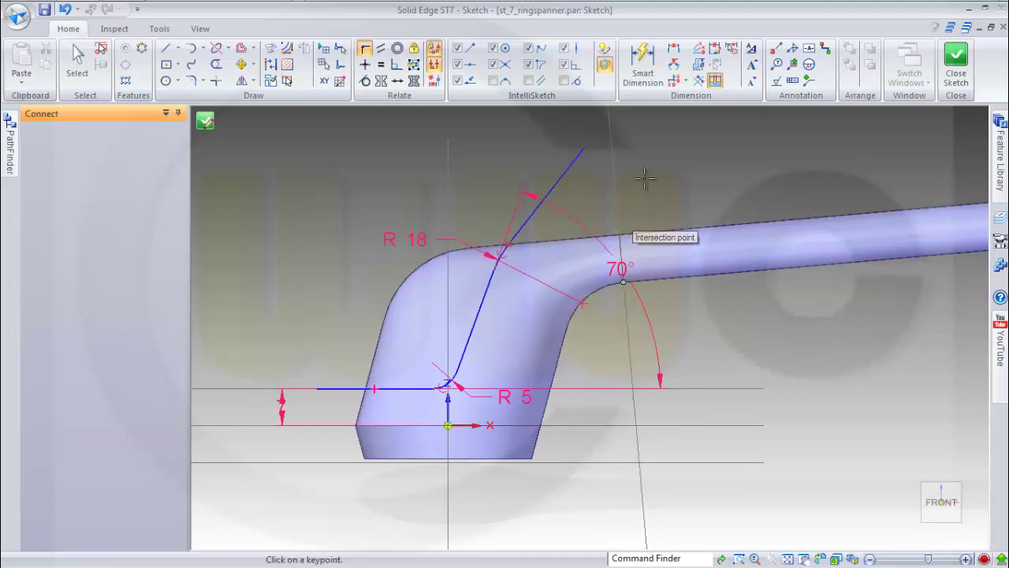
{"action": "key", "text": "Escape"}
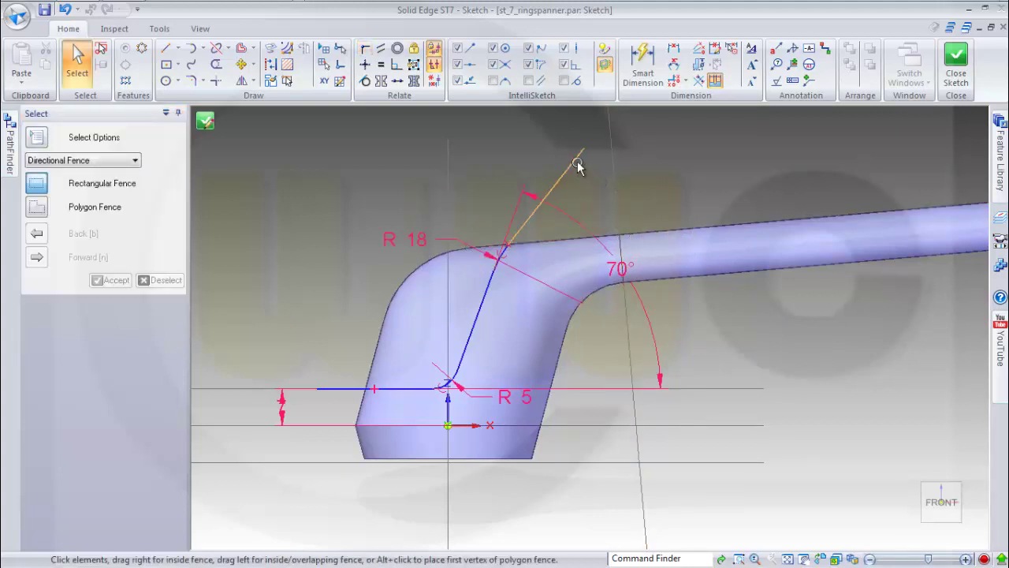
Step: Move the upper straight line, shifting the profile toward the handle while its arc end stays on the top edge
{"action": "left_click", "coordinate": [583, 153]}
{"action": "left_click_drag", "start_coordinate": [584, 153], "coordinate": [604, 178]}
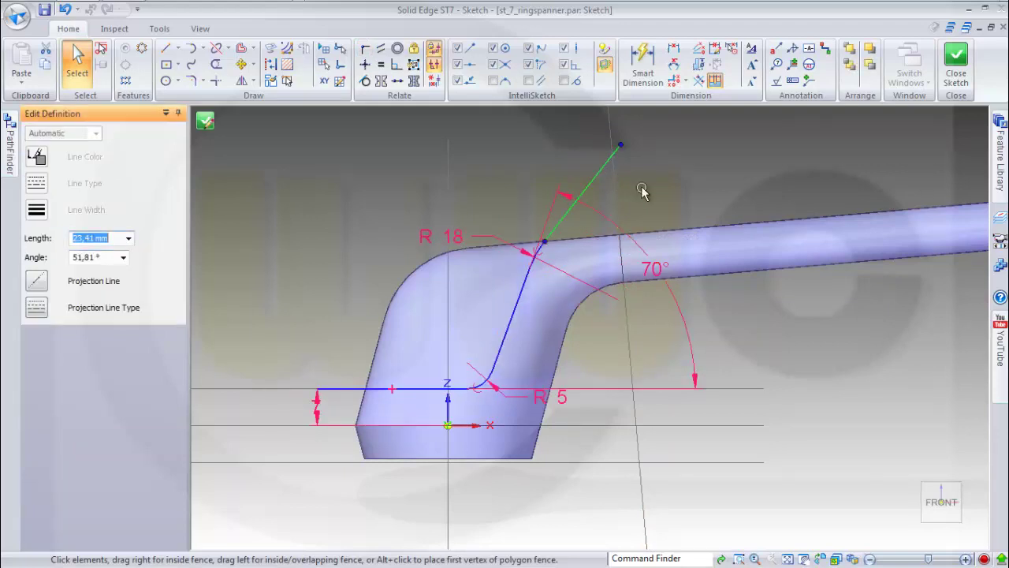
{"action": "key", "text": "Escape"}
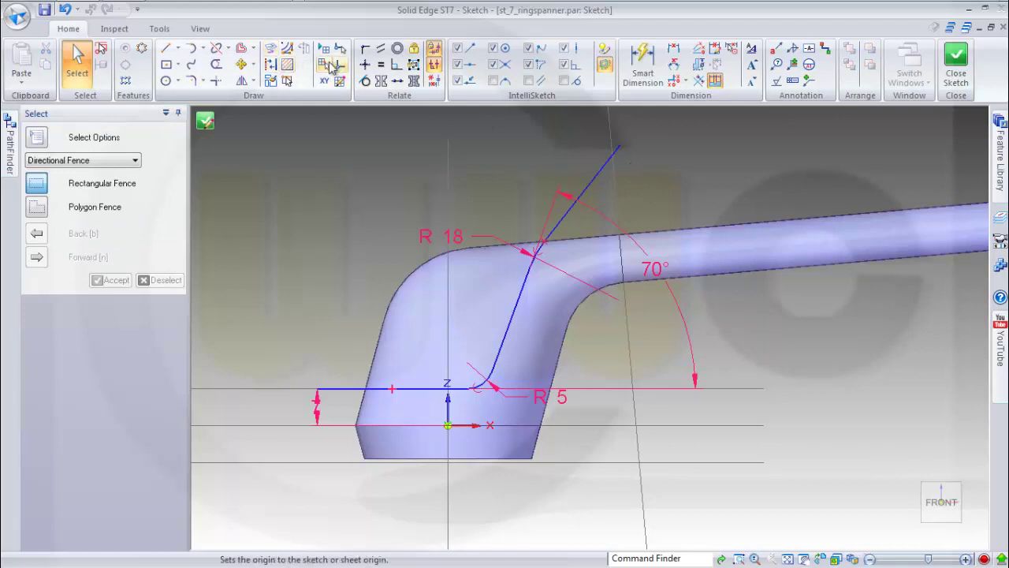
Step: Add an angle dimension of 1° between the upper straight line and the handle's top edge
{"action": "left_click", "coordinate": [674, 65]}
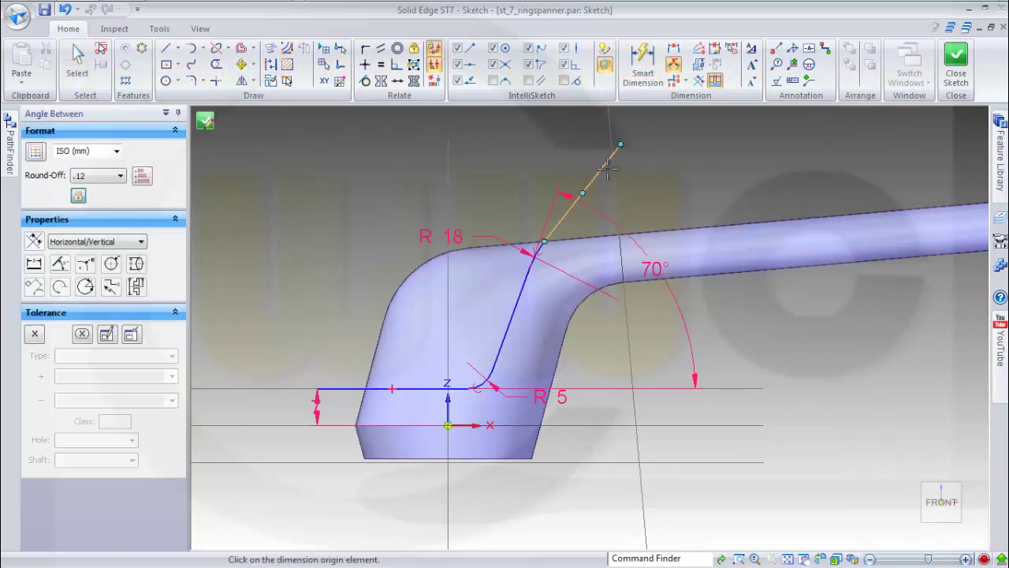
{"action": "left_click", "coordinate": [600, 169]}
{"action": "left_click", "coordinate": [667, 227]}
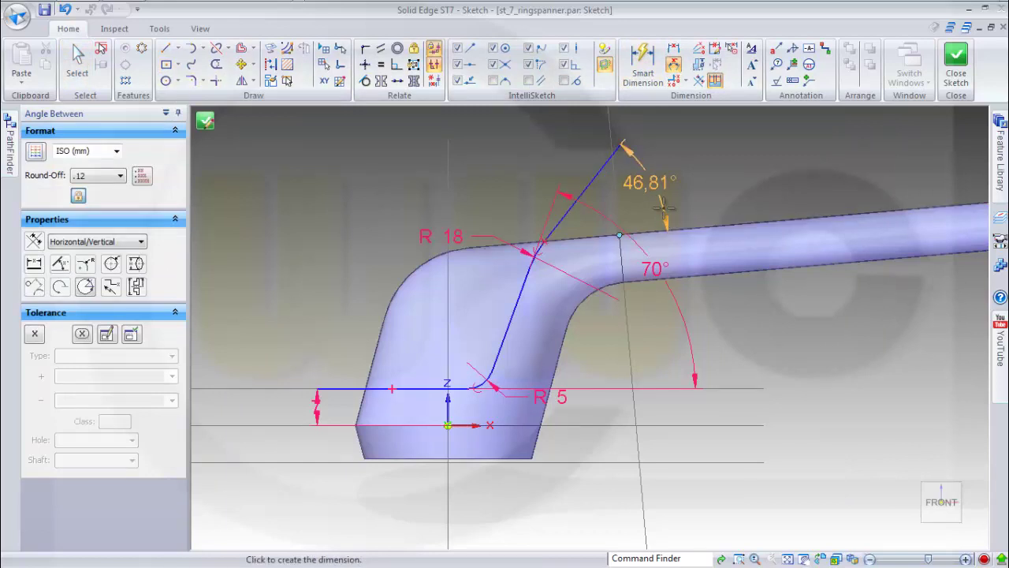
{"action": "left_click", "coordinate": [666, 213]}
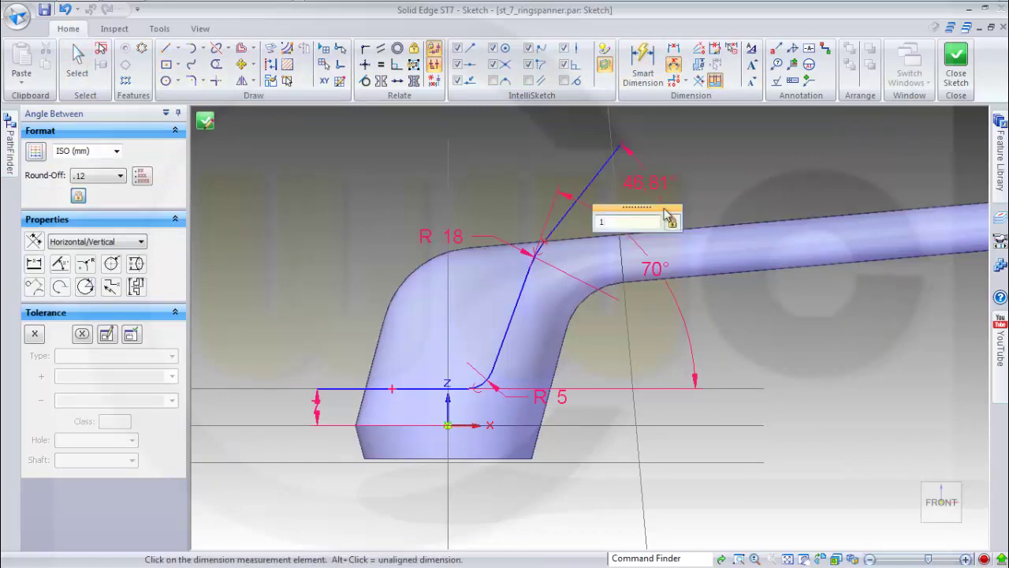
{"action": "key", "text": "Return"}
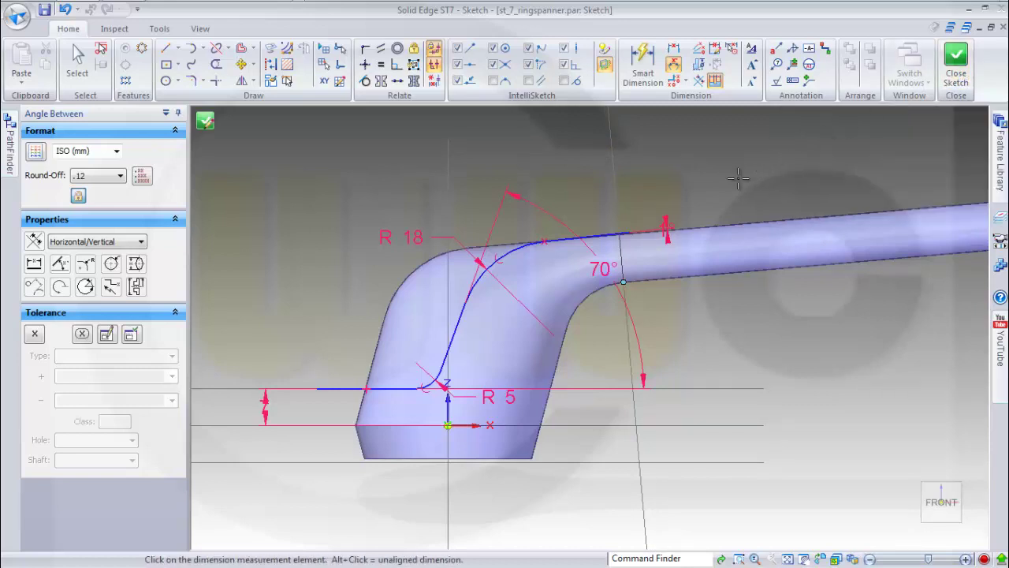
{"action": "key", "text": "Escape"}
Step: Shift the slanted line toward the handle so the profile ends at the handle joint, and close the sketch
{"action": "left_click", "coordinate": [470, 335]}
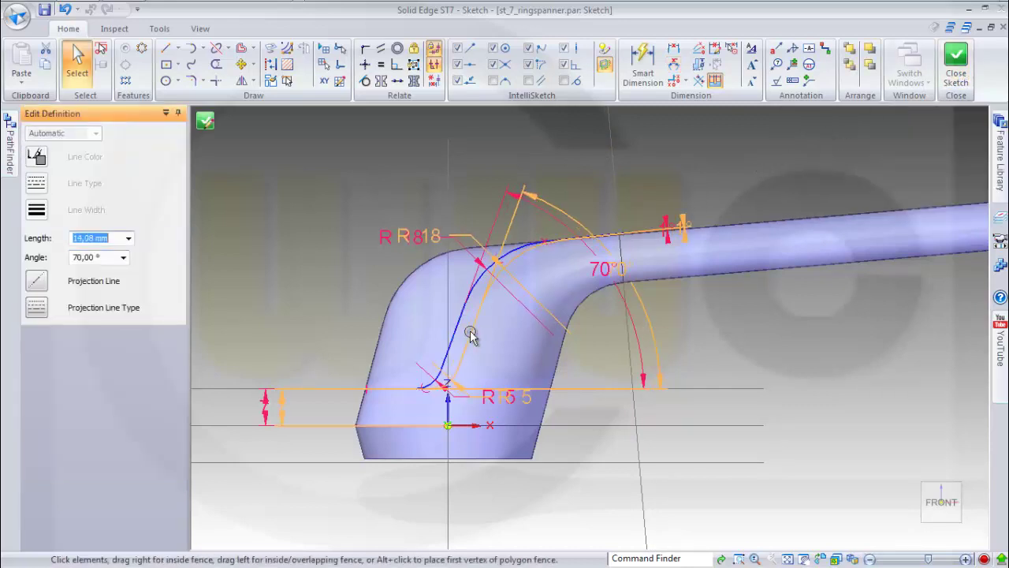
{"action": "left_click_drag", "start_coordinate": [471, 335], "coordinate": [505, 337]}
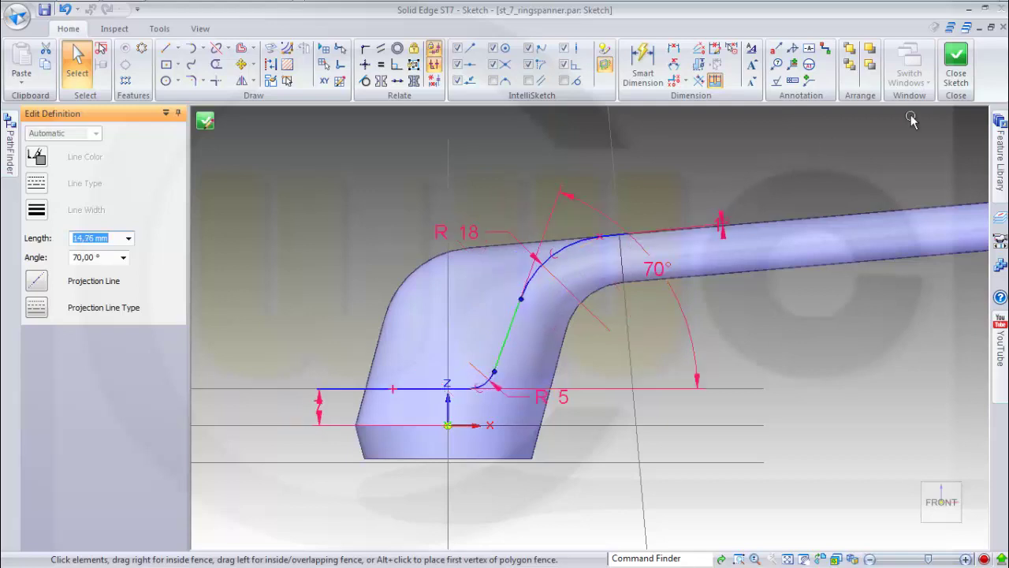
{"action": "left_click", "coordinate": [956, 62]}
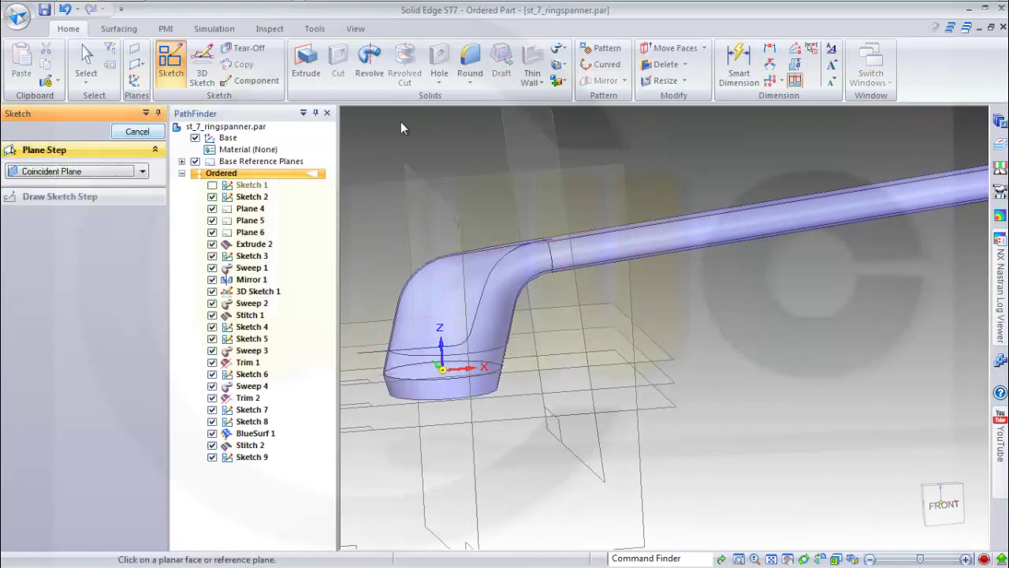
Step: Create an extruded surface from the new profile chain with a symmetric extent wider than the spanner head
{"action": "left_click", "coordinate": [120, 29]}
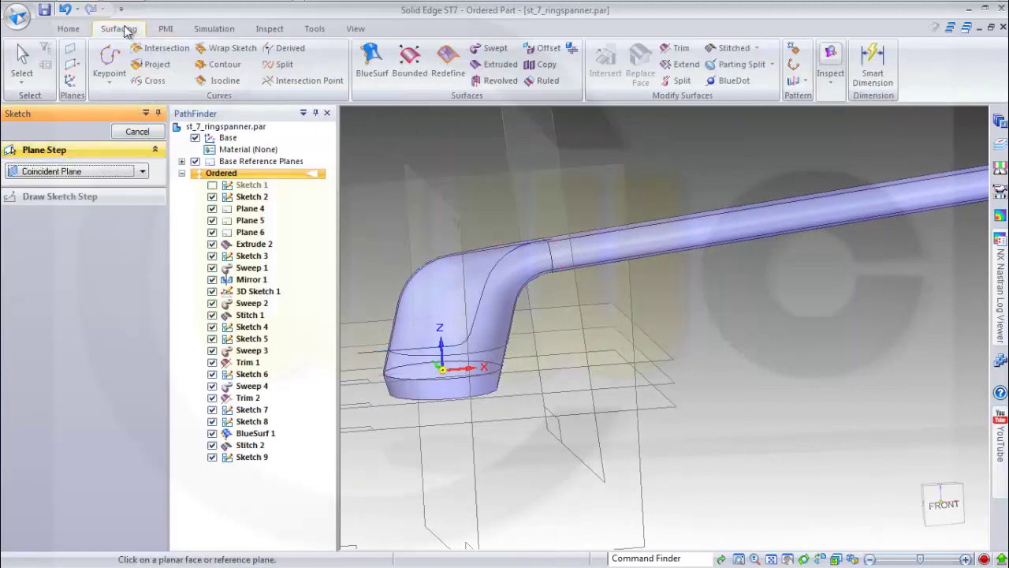
{"action": "left_click", "coordinate": [500, 64]}
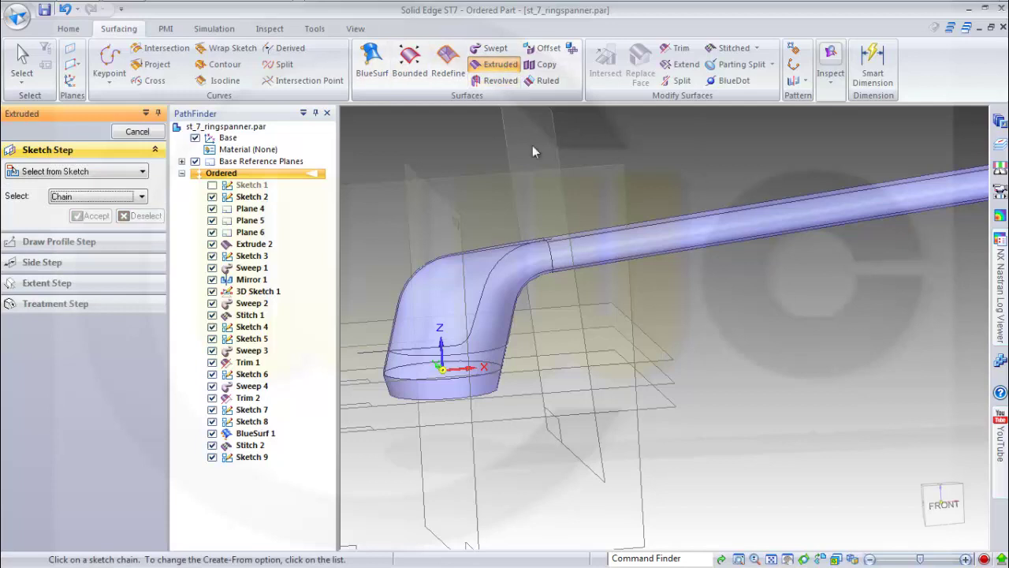
{"action": "left_click", "coordinate": [490, 274]}
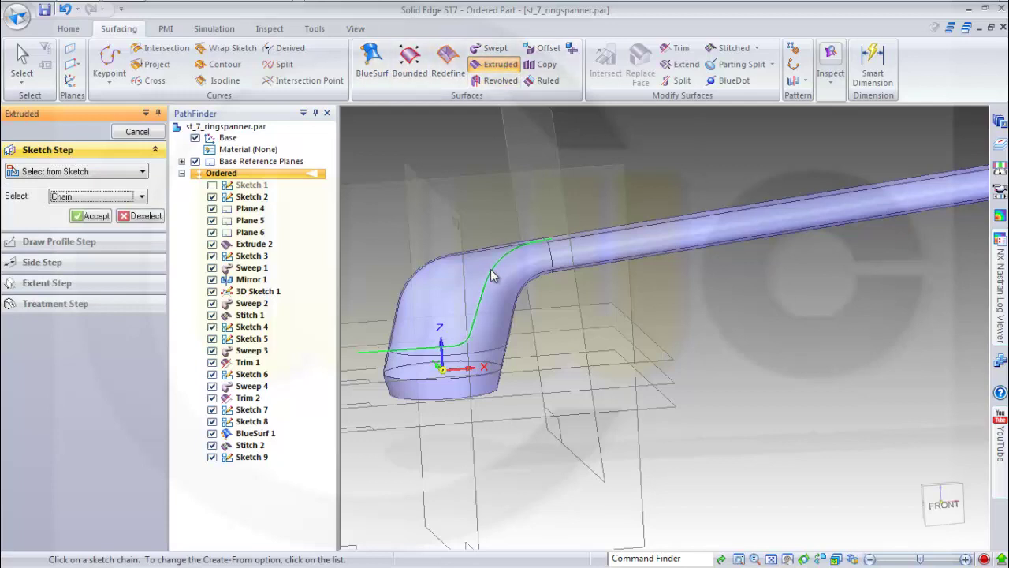
{"action": "right_click", "coordinate": [508, 201]}
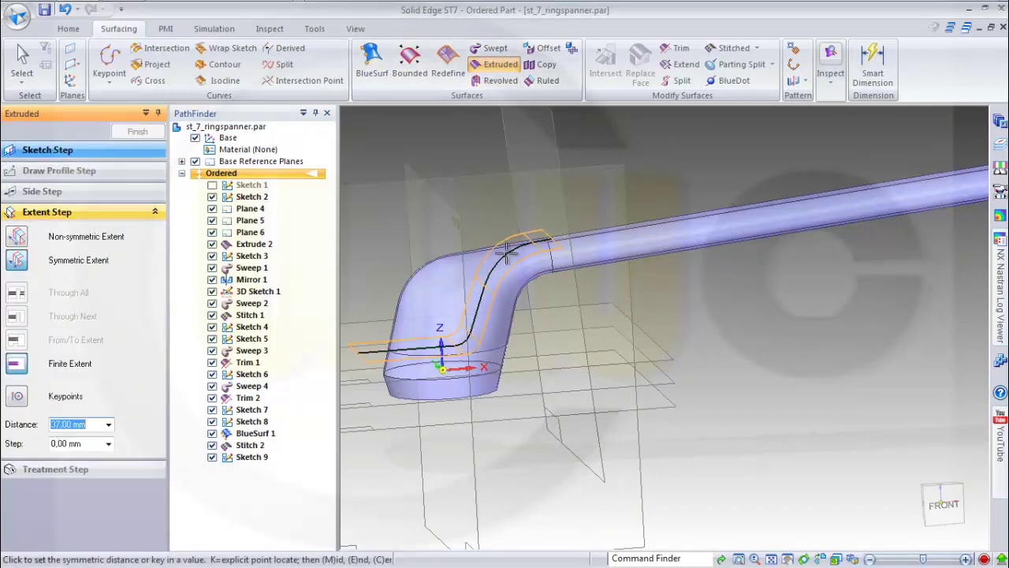
{"action": "left_click", "coordinate": [481, 212]}
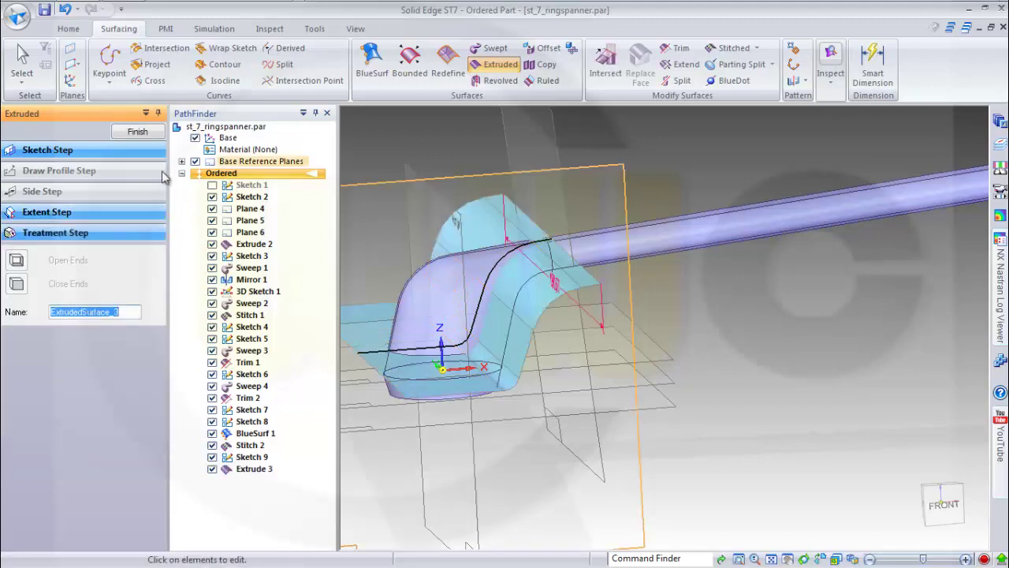
{"action": "left_click", "coordinate": [141, 134]}
{"action": "mouse_move", "coordinate": [680, 268]}
{"action": "middle_mouse_down"}
{"action": "mouse_move", "coordinate": [685, 329]}
{"action": "mouse_move", "coordinate": [703, 282]}
{"action": "mouse_move", "coordinate": [693, 273]}
{"action": "middle_mouse_up"}
{"action": "middle_click_drag", "start_coordinate": [640, 294], "coordinate": [536, 289]}
{"action": "middle_click_drag", "start_coordinate": [620, 298], "coordinate": [705, 285]}
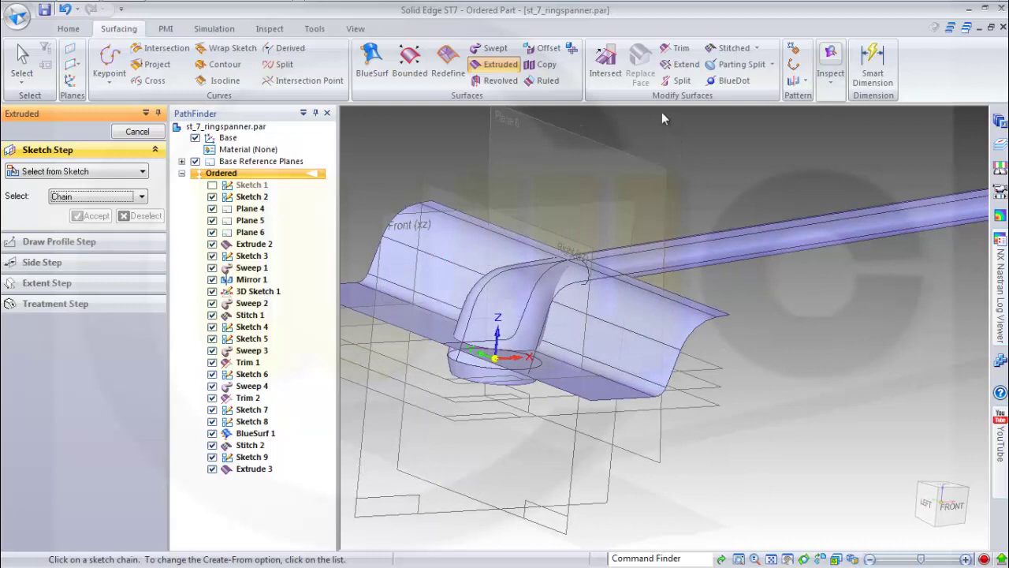
{"action": "left_click", "coordinate": [676, 49]}
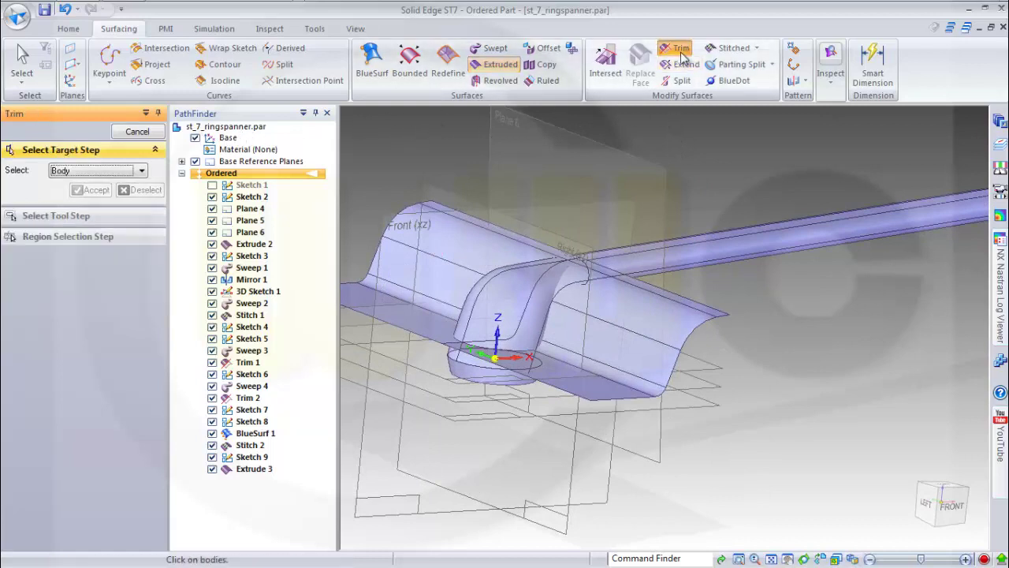
{"action": "left_click", "coordinate": [706, 246]}
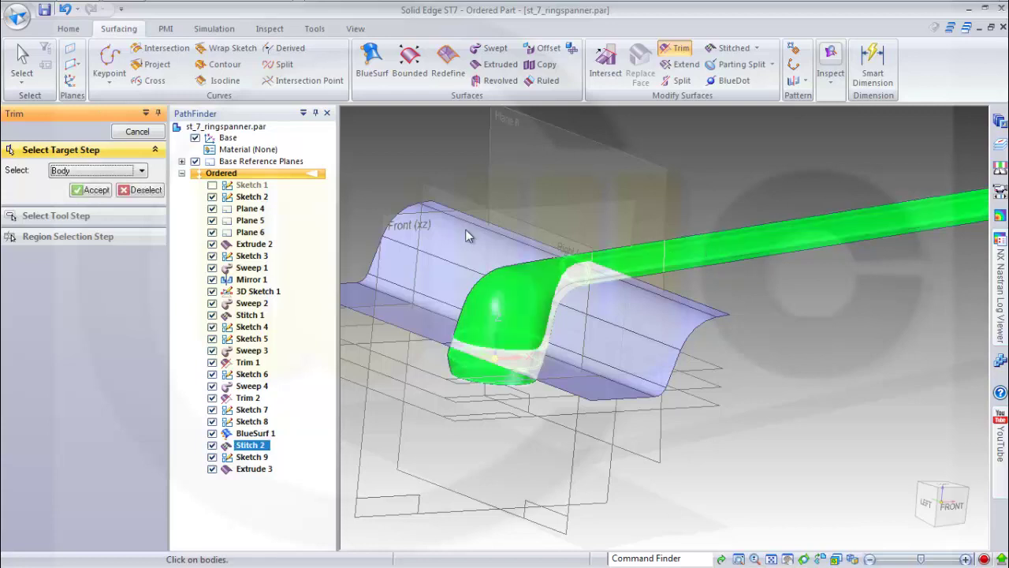
{"action": "left_click", "coordinate": [93, 190]}
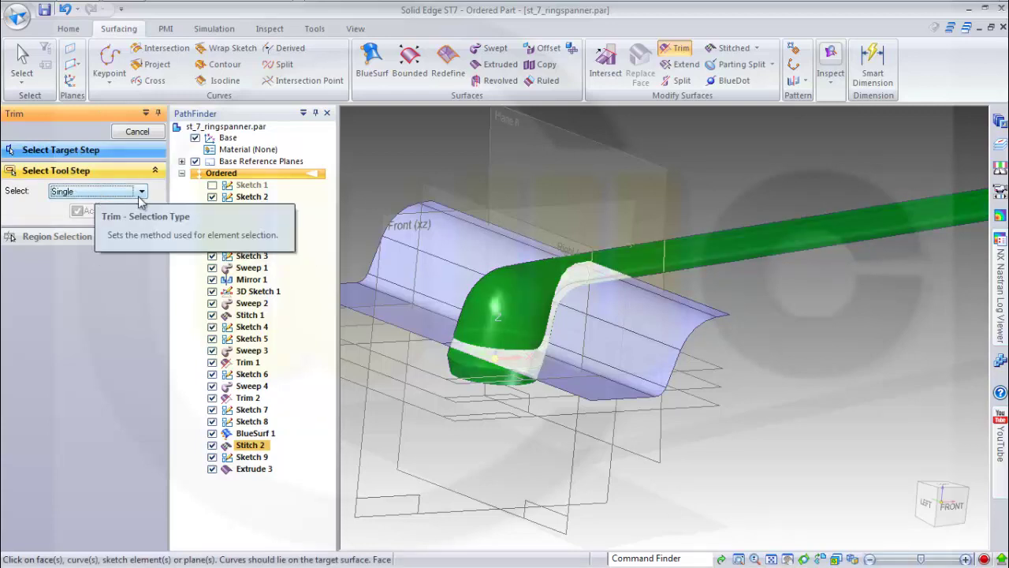
{"action": "left_click", "coordinate": [142, 192]}
{"action": "left_click", "coordinate": [87, 217]}
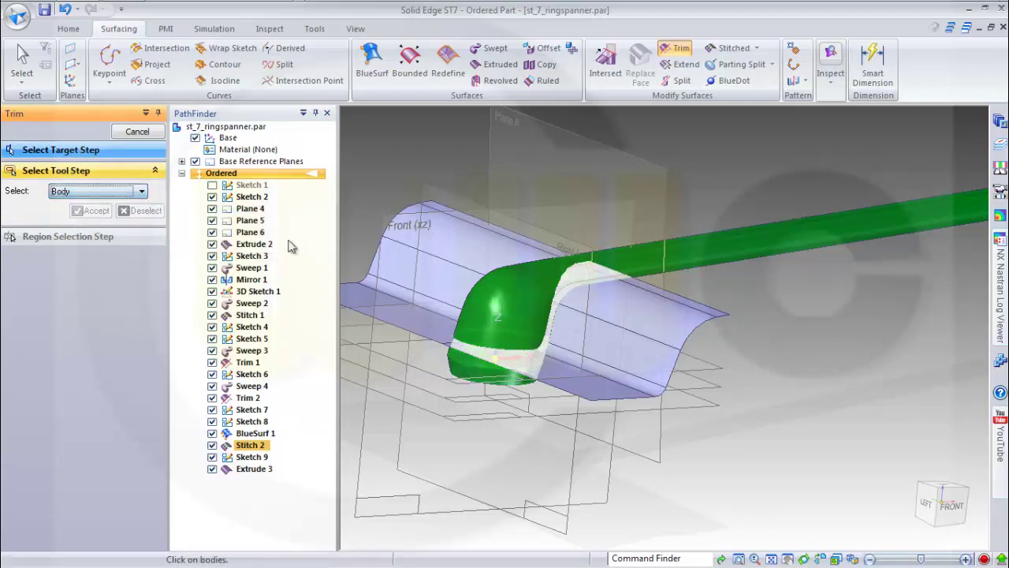
{"action": "left_click", "coordinate": [447, 243]}
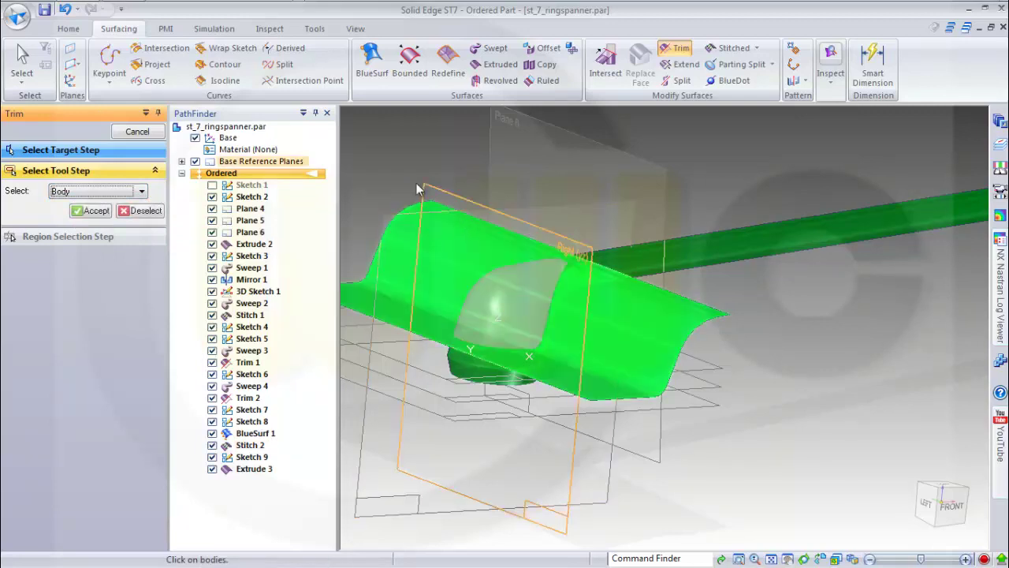
{"action": "left_click", "coordinate": [93, 210]}
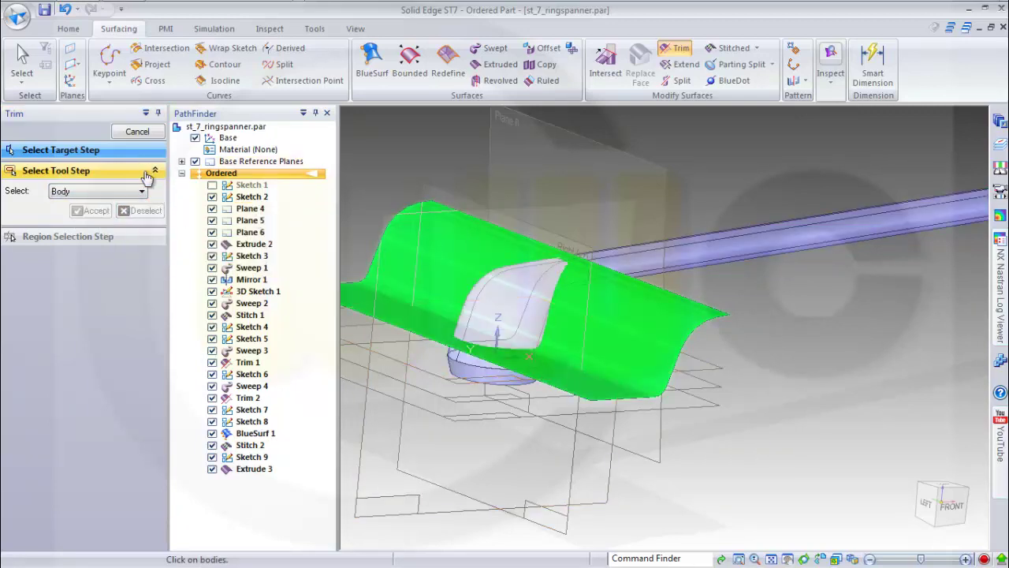
{"action": "left_click", "coordinate": [138, 132]}
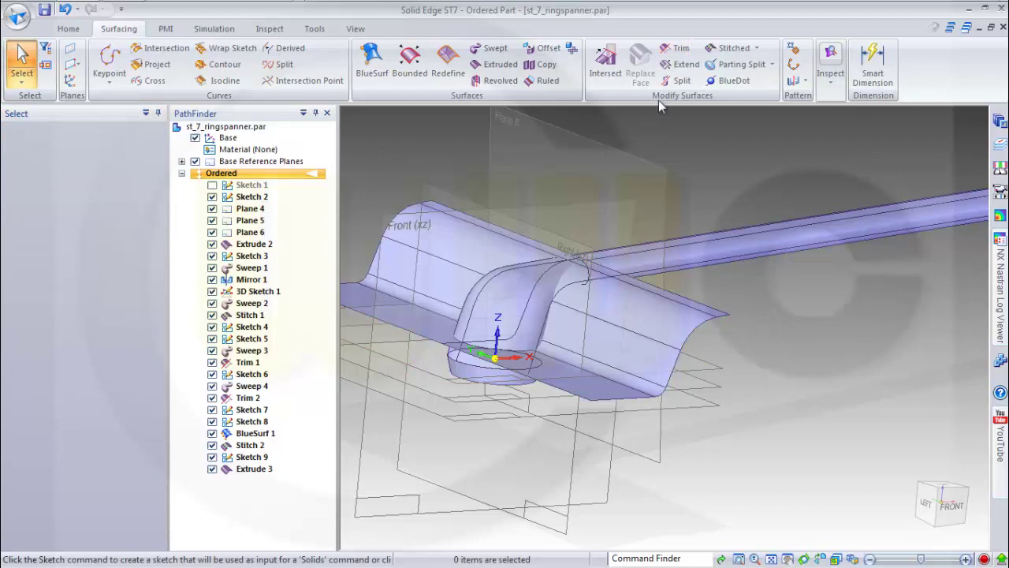
Step: Trim the spanner's face chain with the extruded surface's face chain, removing the head region above the extruded surface
{"action": "left_click", "coordinate": [676, 48]}
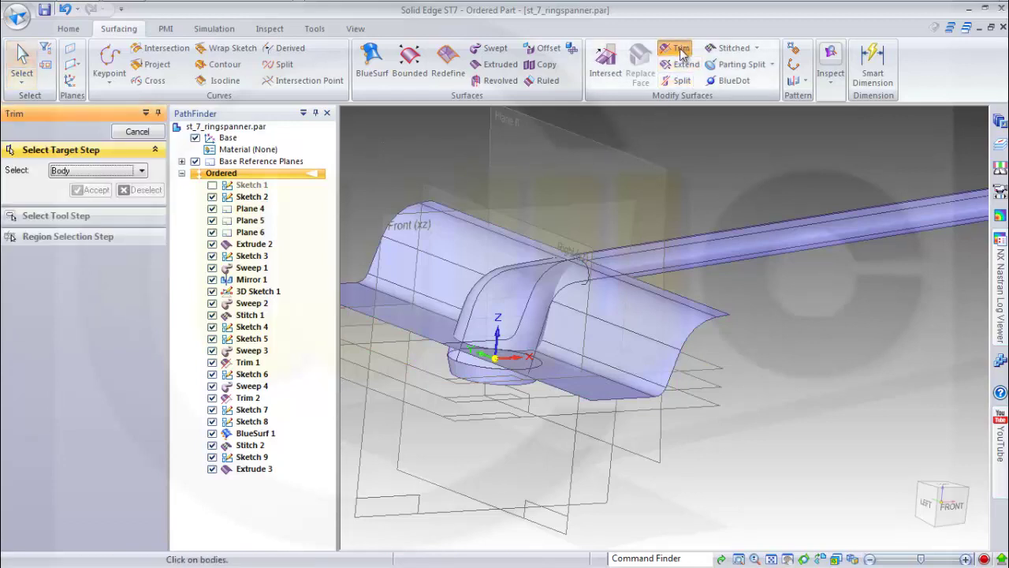
{"action": "left_click", "coordinate": [143, 171]}
{"action": "left_click", "coordinate": [63, 194]}
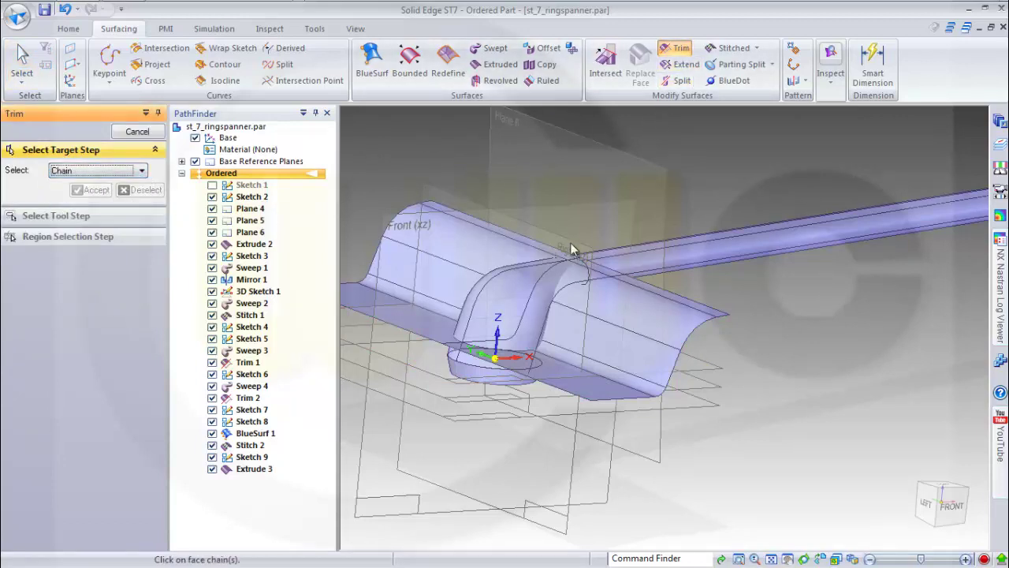
{"action": "left_click", "coordinate": [702, 261]}
{"action": "left_click", "coordinate": [98, 190]}
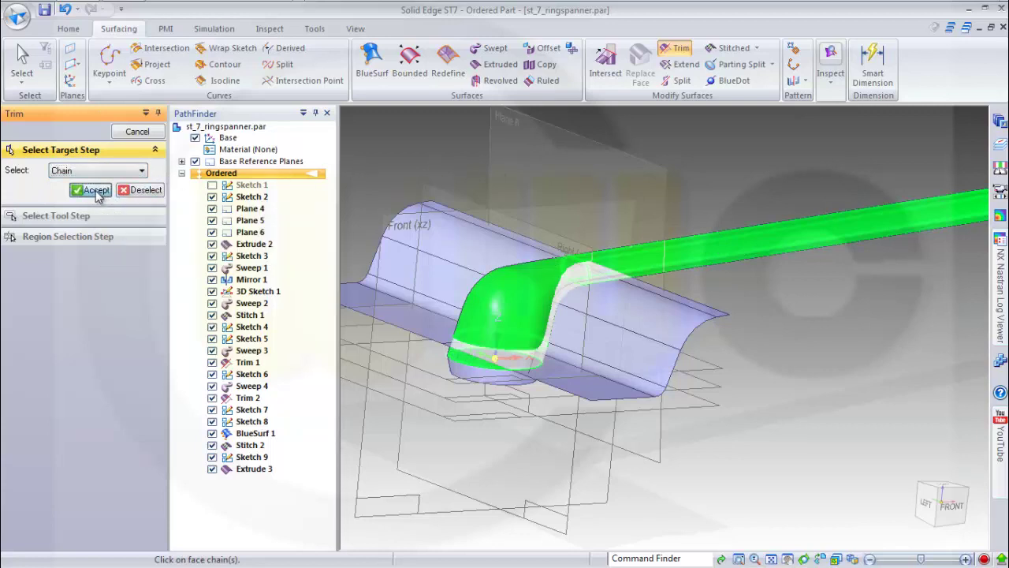
{"action": "left_click", "coordinate": [141, 191]}
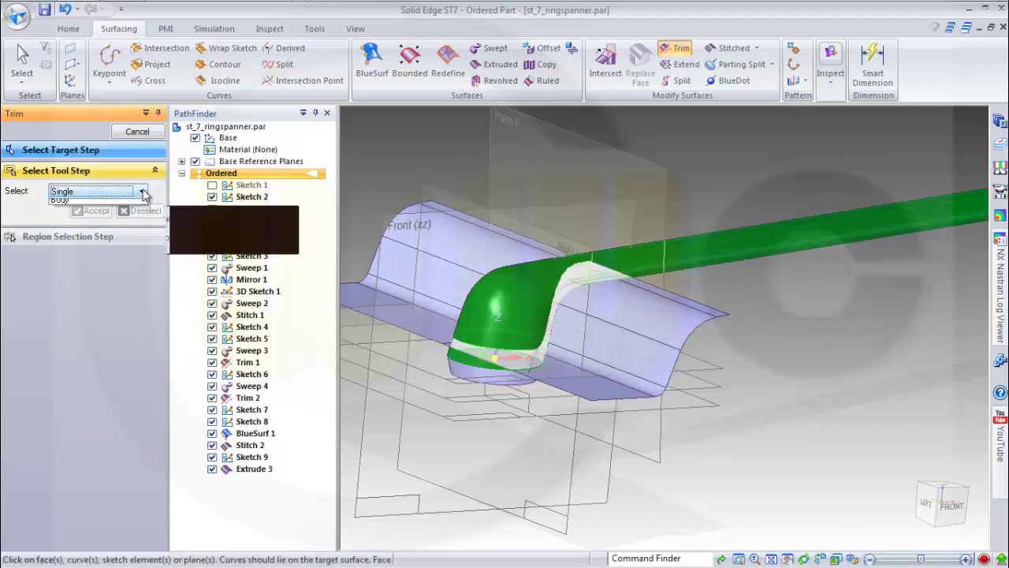
{"action": "left_click", "coordinate": [116, 213]}
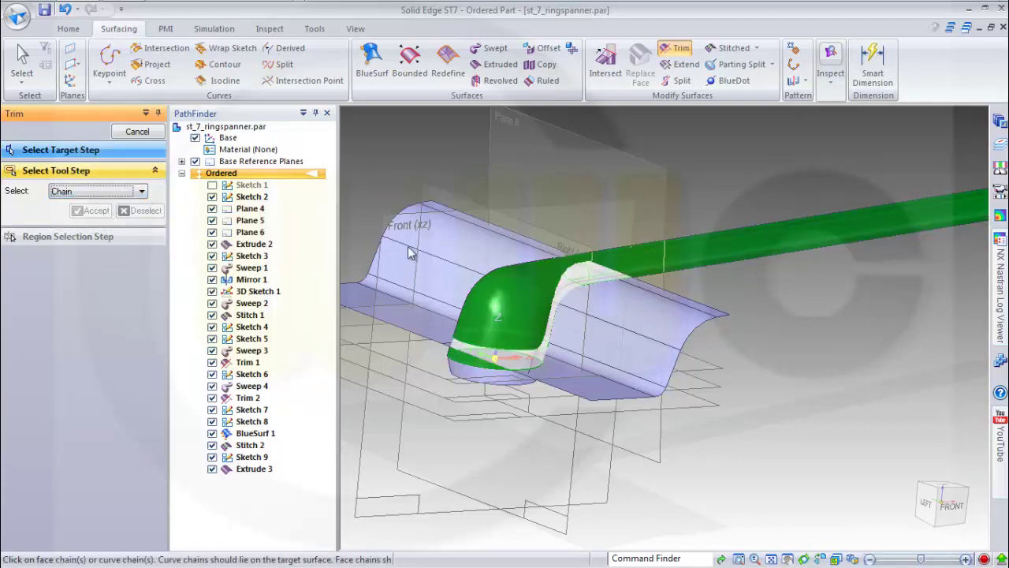
{"action": "left_click", "coordinate": [456, 249]}
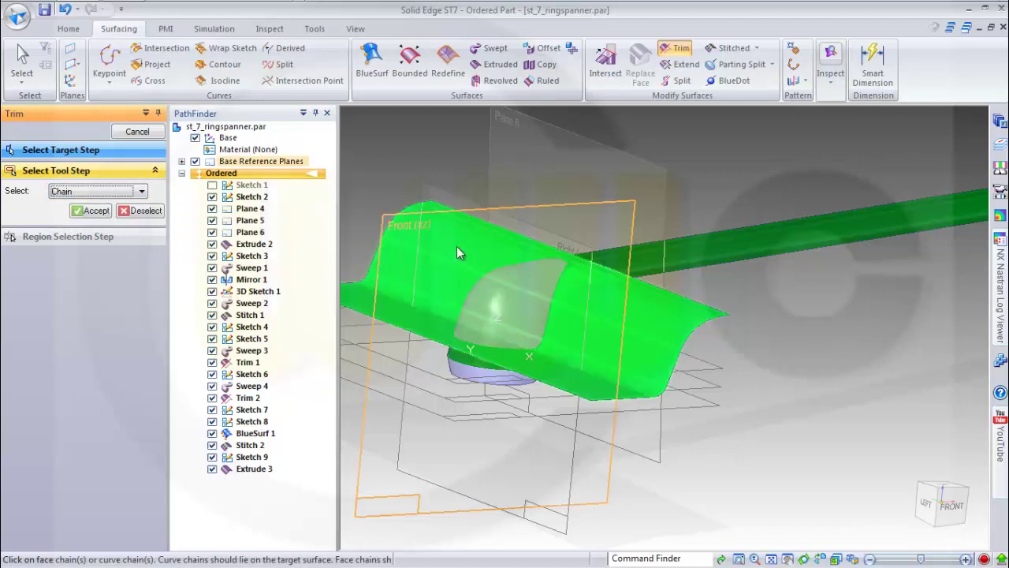
{"action": "left_click", "coordinate": [96, 211]}
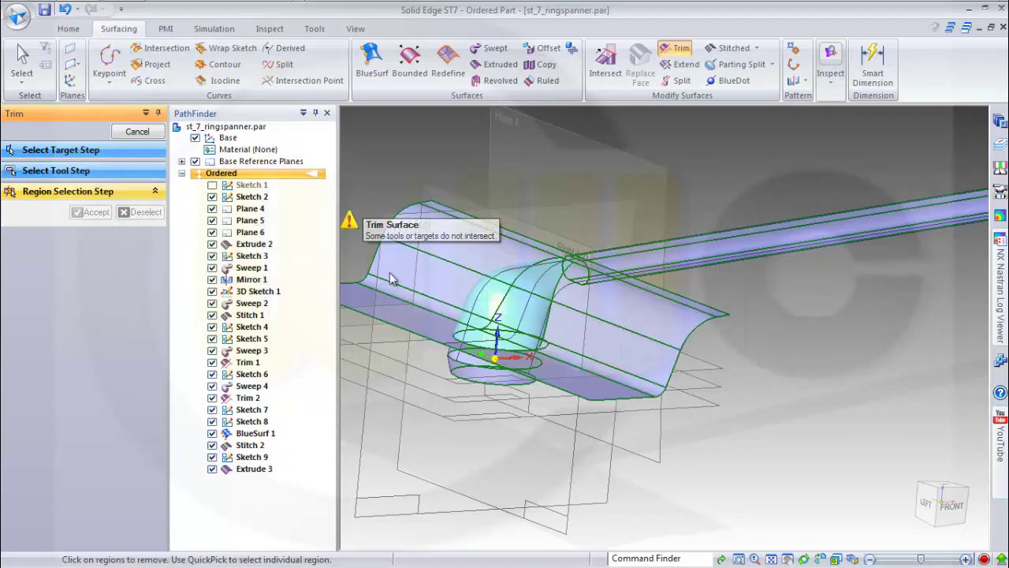
{"action": "left_click", "coordinate": [512, 317]}
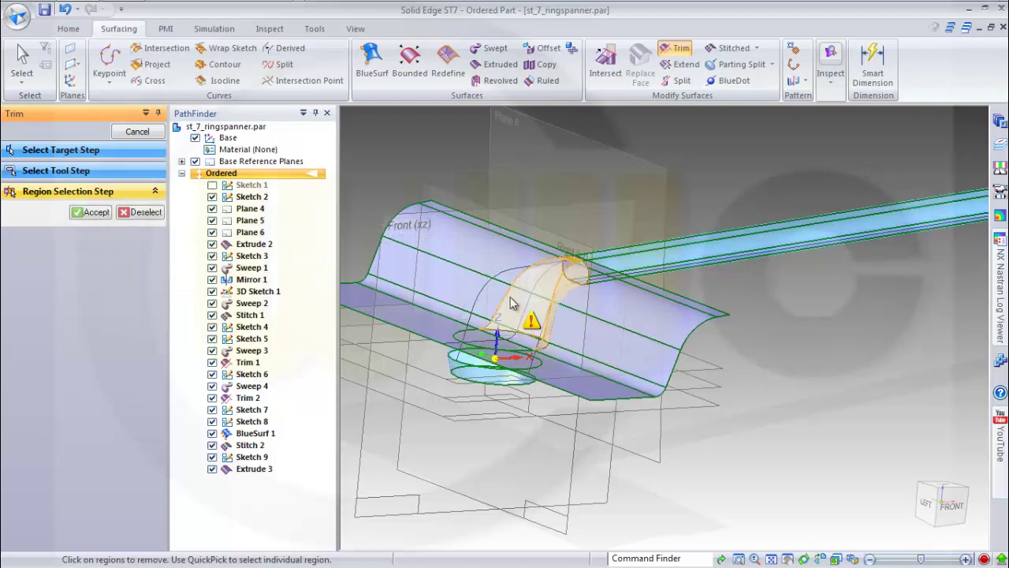
{"action": "left_click", "coordinate": [100, 214]}
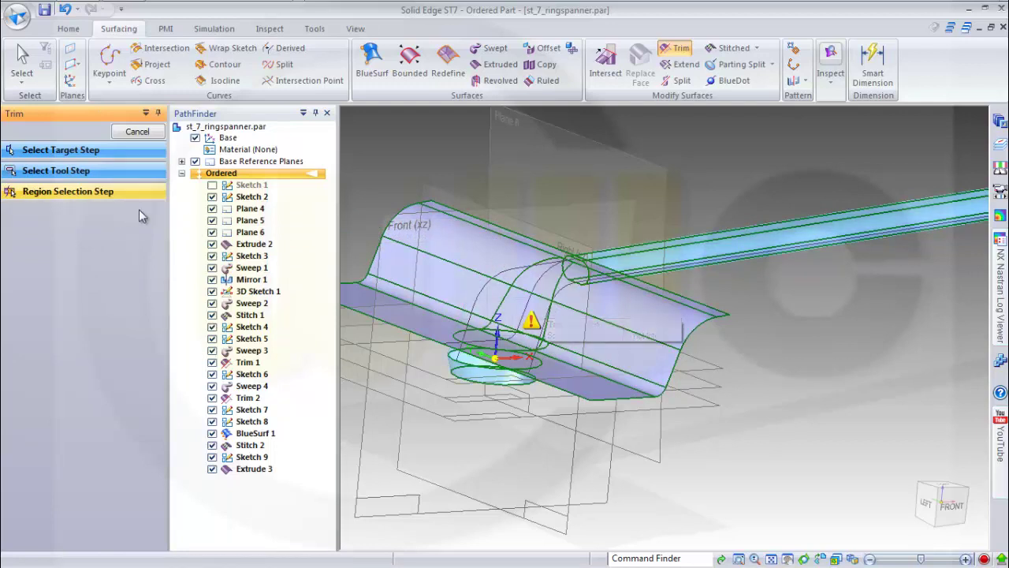
{"action": "left_click", "coordinate": [147, 134]}
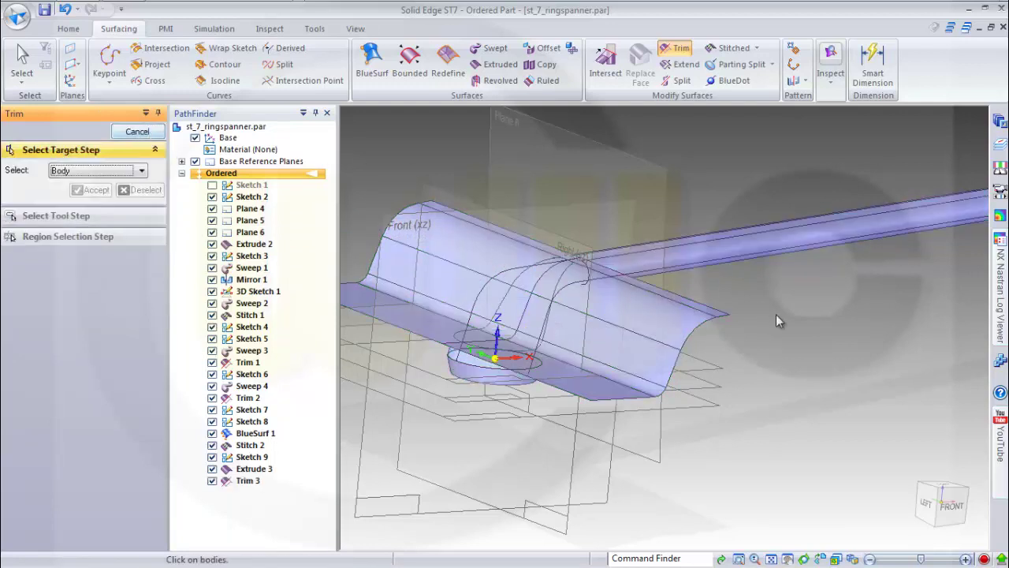
Step: Trim the extruded surface's face chain with the spanner's face chain, removing the large region outside the spanner head
{"action": "middle_click_drag", "start_coordinate": [722, 329], "coordinate": [653, 328]}
{"action": "scroll", "coordinate": [418, 262], "scroll_direction": "down", "scroll_amount": 2}
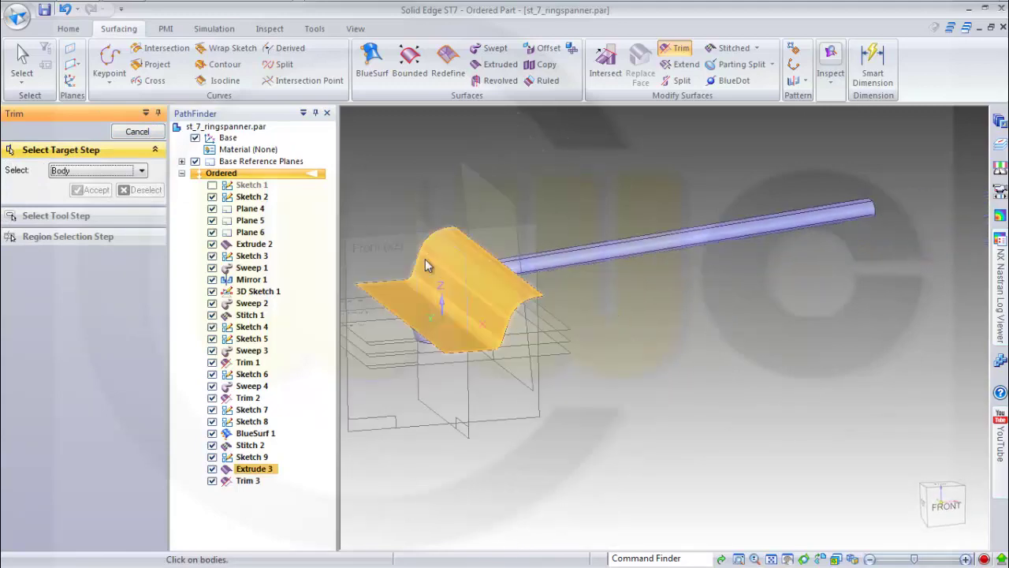
{"action": "middle_click_drag", "start_coordinate": [509, 294], "coordinate": [536, 272]}
{"action": "scroll", "coordinate": [561, 278], "scroll_direction": "up", "scroll_amount": 2}
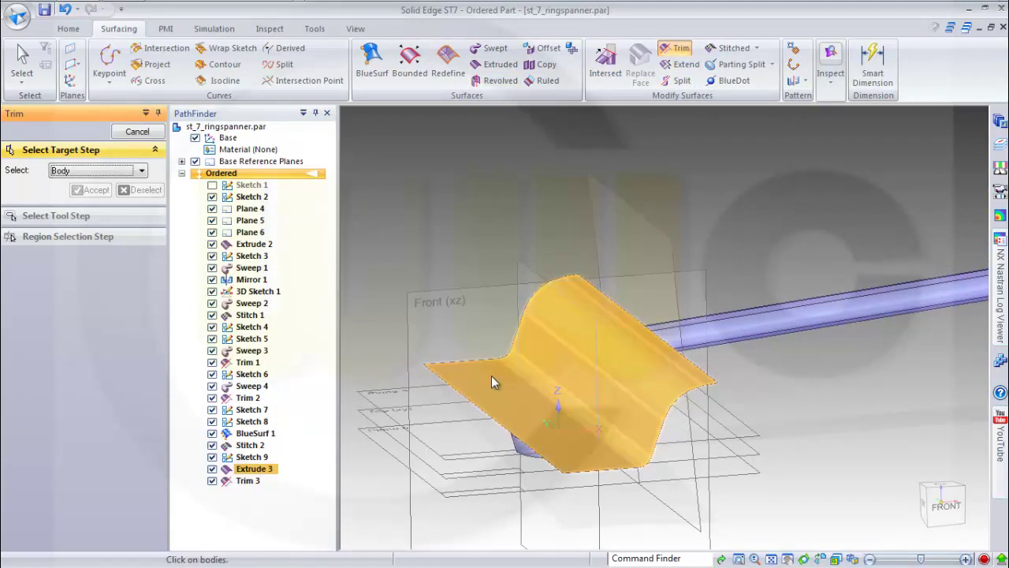
{"action": "left_click", "coordinate": [142, 170]}
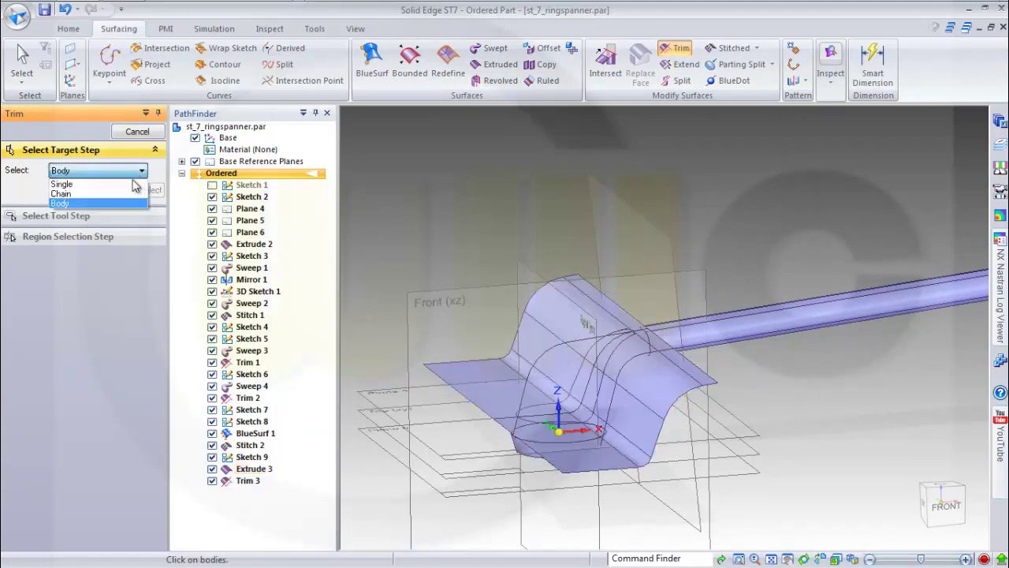
{"action": "left_click", "coordinate": [67, 193]}
{"action": "left_click", "coordinate": [485, 386]}
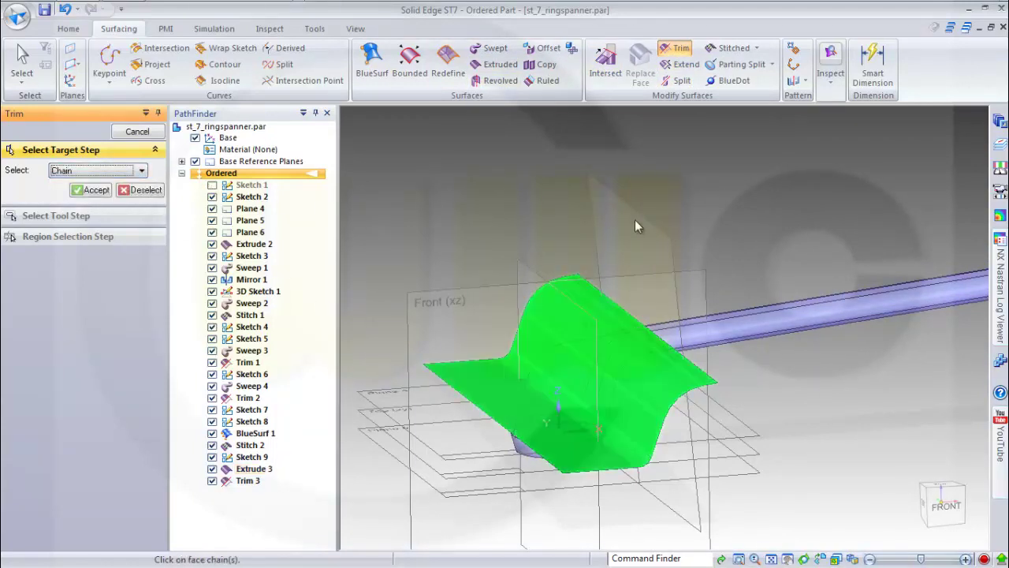
{"action": "right_click", "coordinate": [550, 186]}
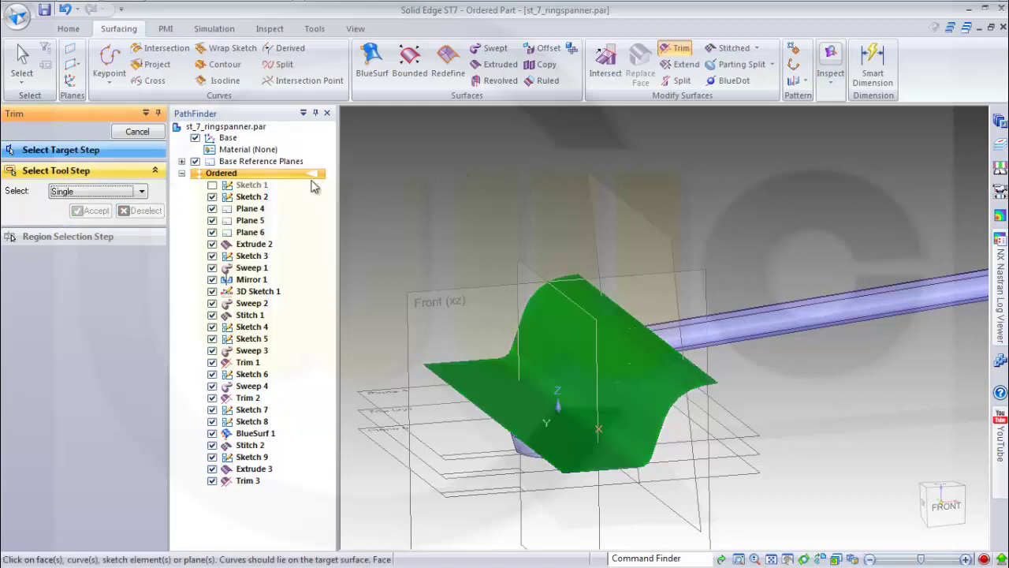
{"action": "left_click", "coordinate": [142, 191]}
{"action": "left_click", "coordinate": [71, 211]}
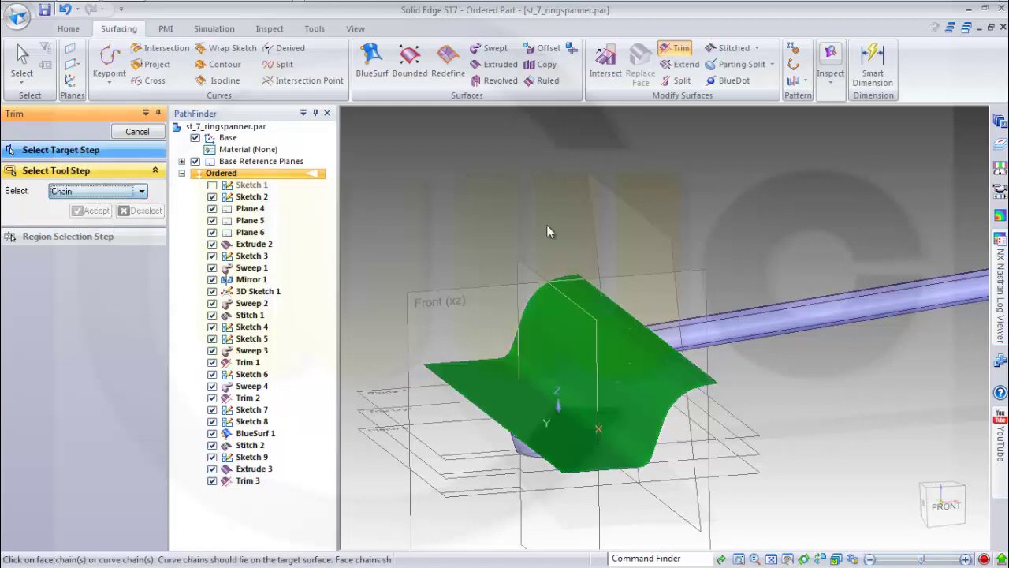
{"action": "left_click", "coordinate": [785, 320]}
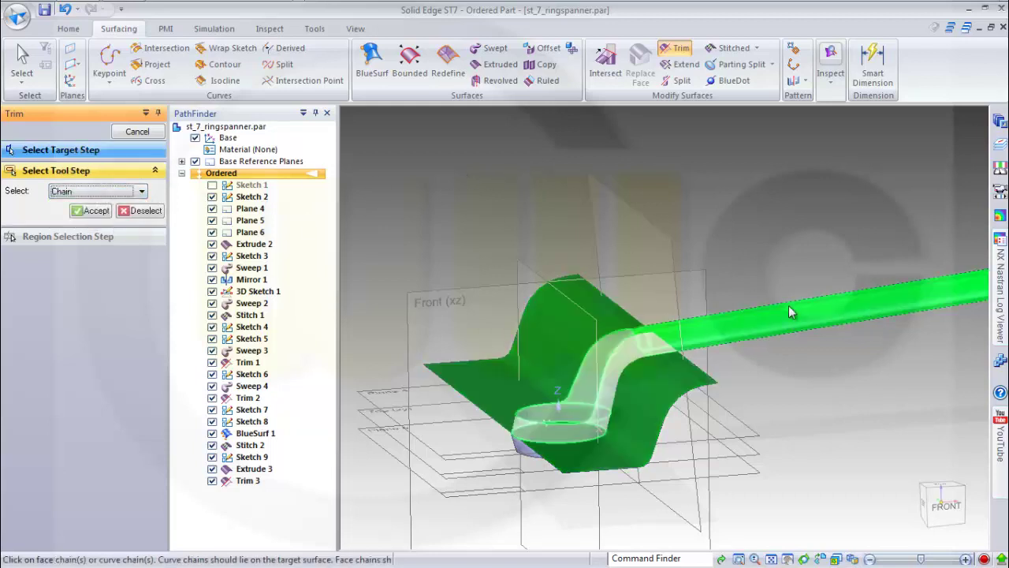
{"action": "right_click", "coordinate": [726, 213]}
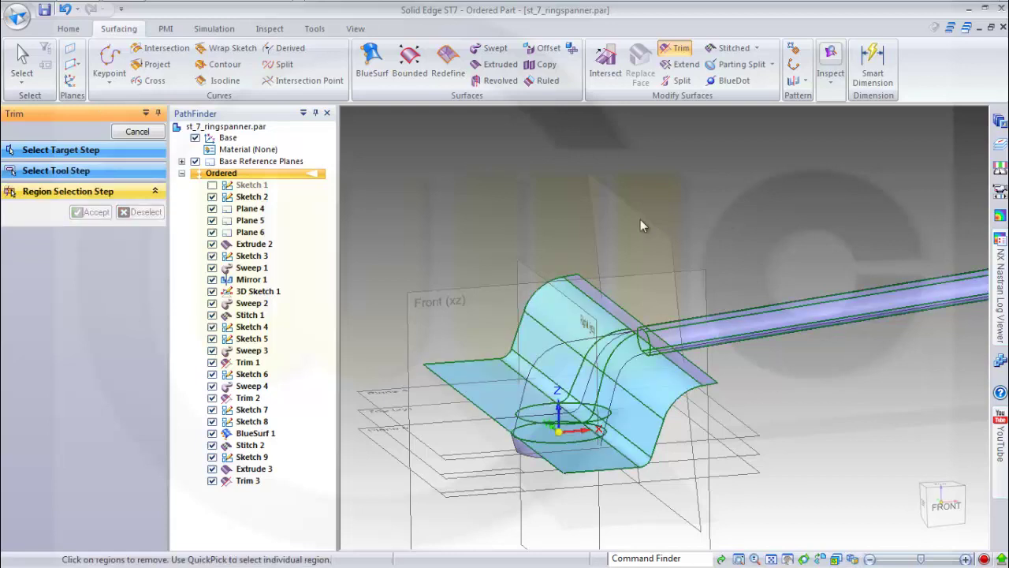
{"action": "left_click", "coordinate": [473, 372]}
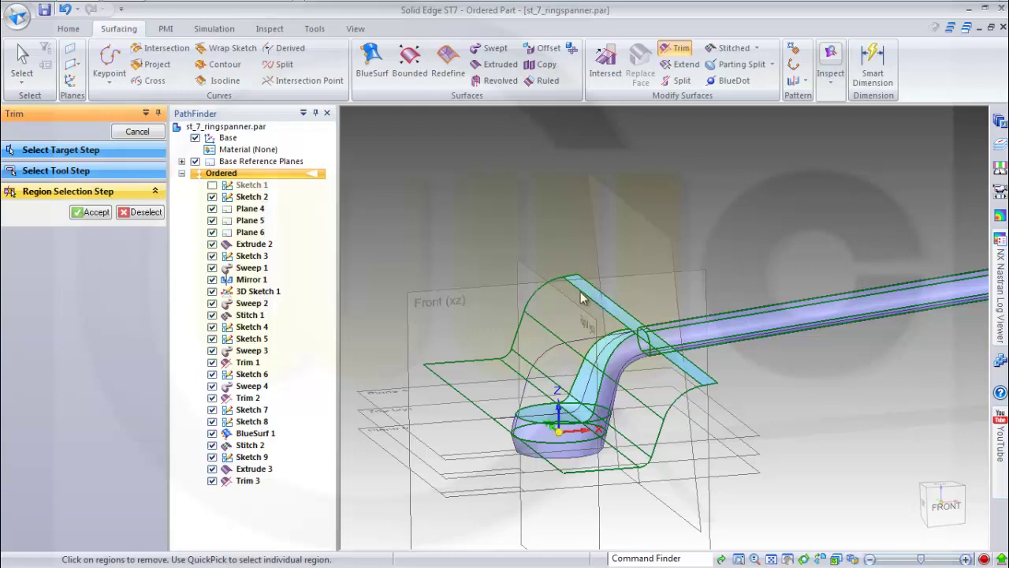
{"action": "left_click", "coordinate": [100, 219]}
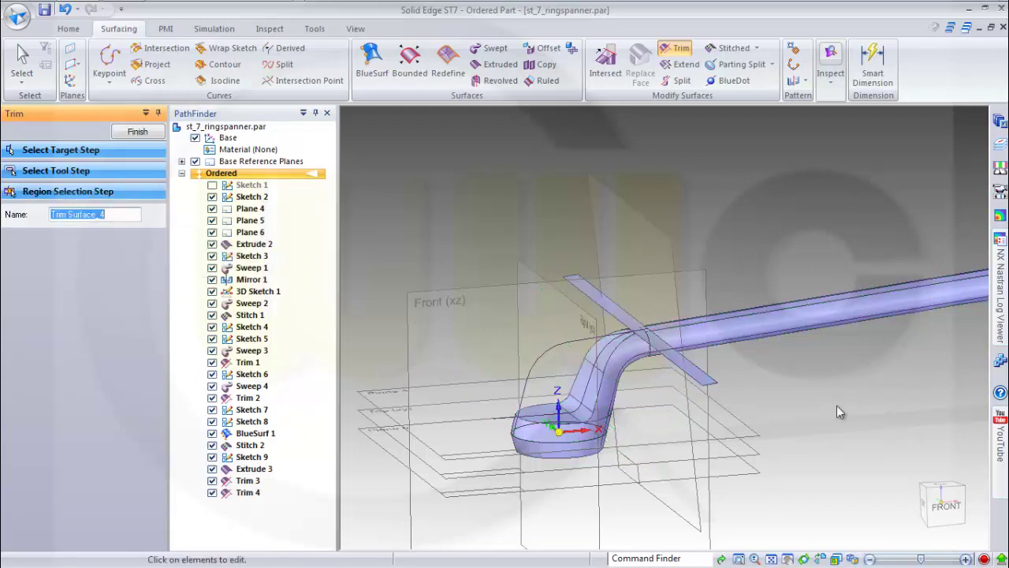
{"action": "middle_click_drag", "start_coordinate": [836, 405], "coordinate": [816, 376]}
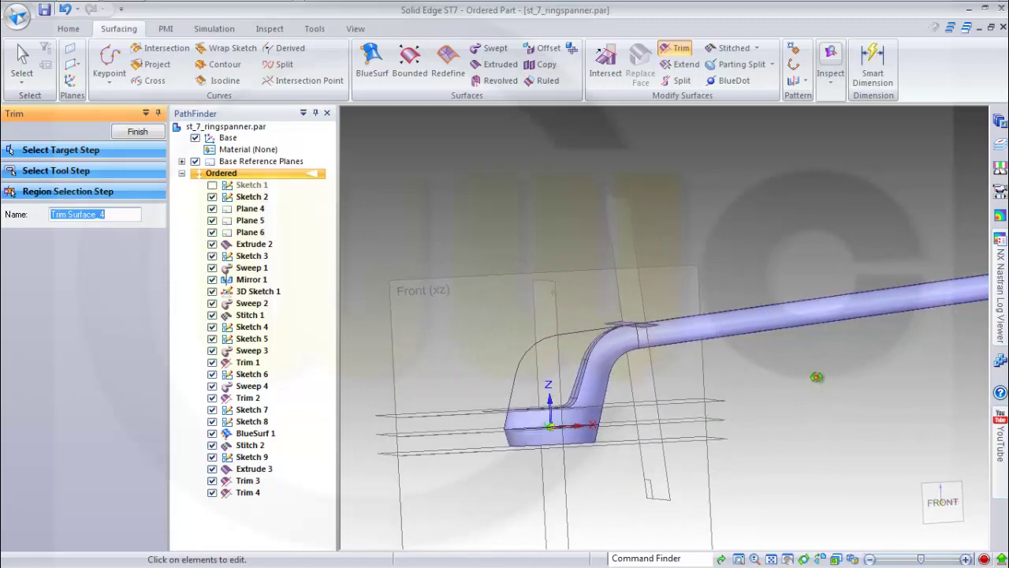
{"action": "left_click", "coordinate": [154, 132]}
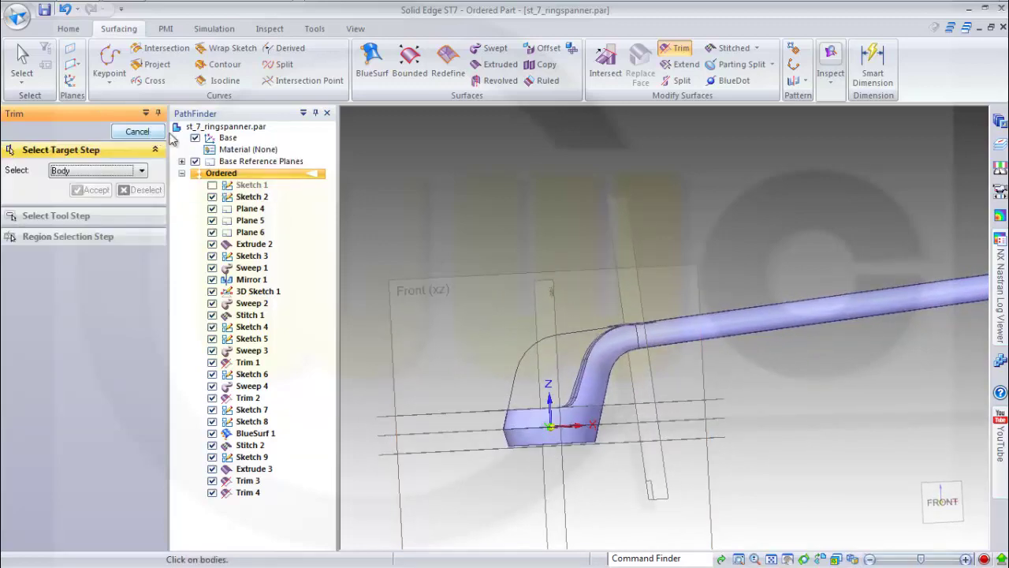
{"action": "middle_click_drag", "start_coordinate": [698, 262], "coordinate": [486, 272]}
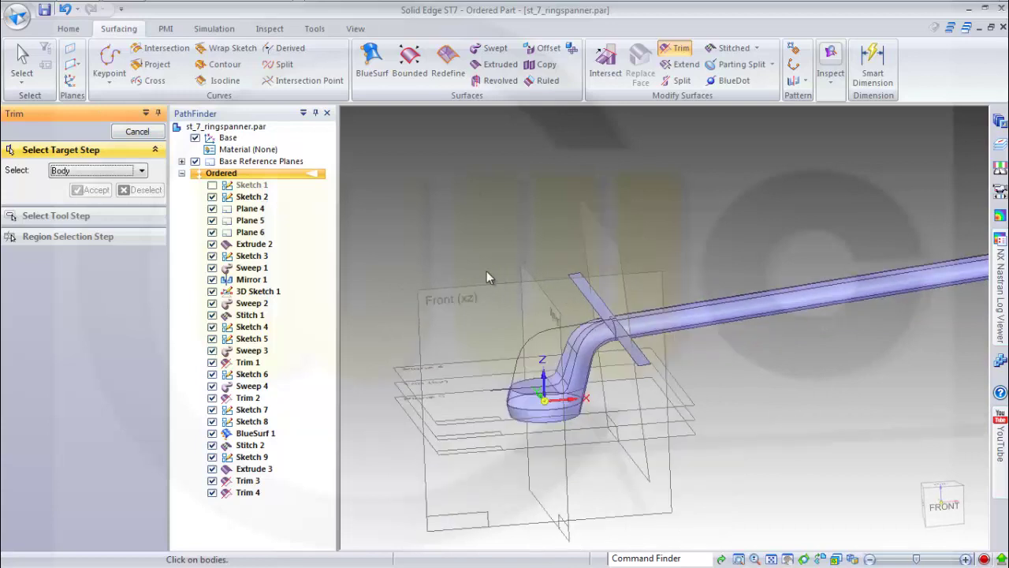
{"action": "left_click", "coordinate": [138, 131]}
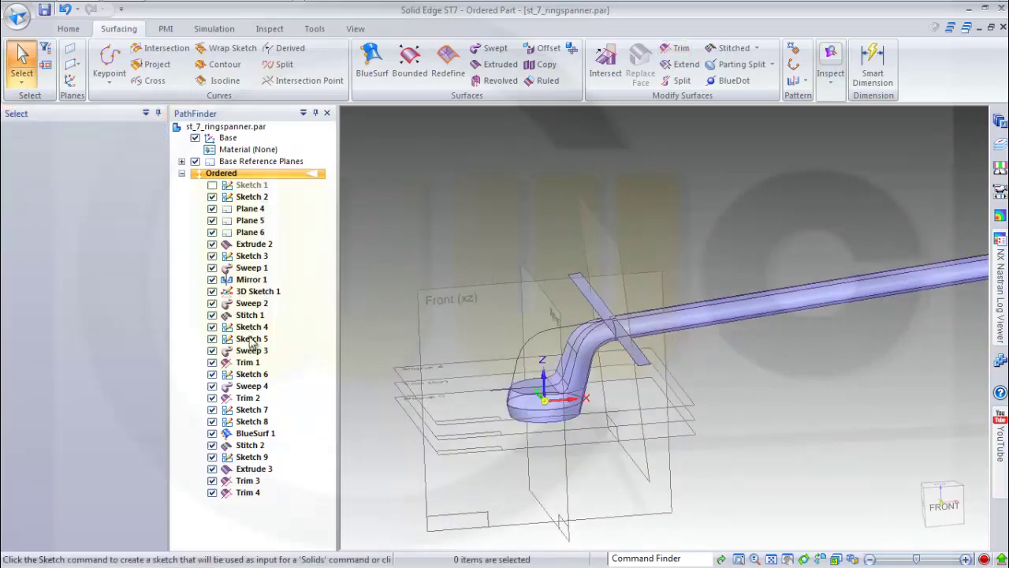
Step: Edit the trimming profile sketch, turn its short end line on the handle into construction geometry, and finish the sketch
{"action": "left_click", "coordinate": [251, 457]}
{"action": "right_click", "coordinate": [251, 457]}
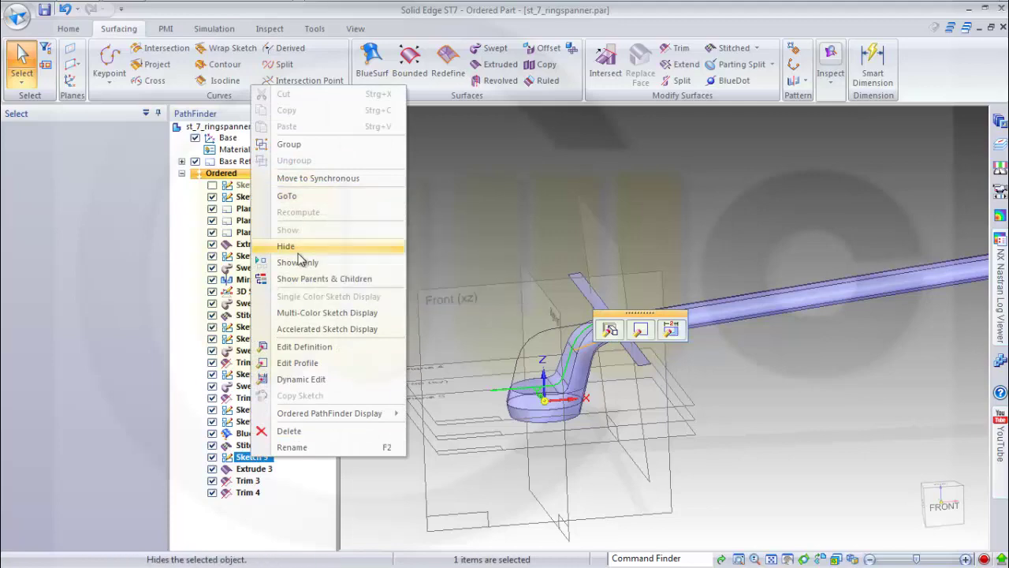
{"action": "left_click", "coordinate": [298, 362]}
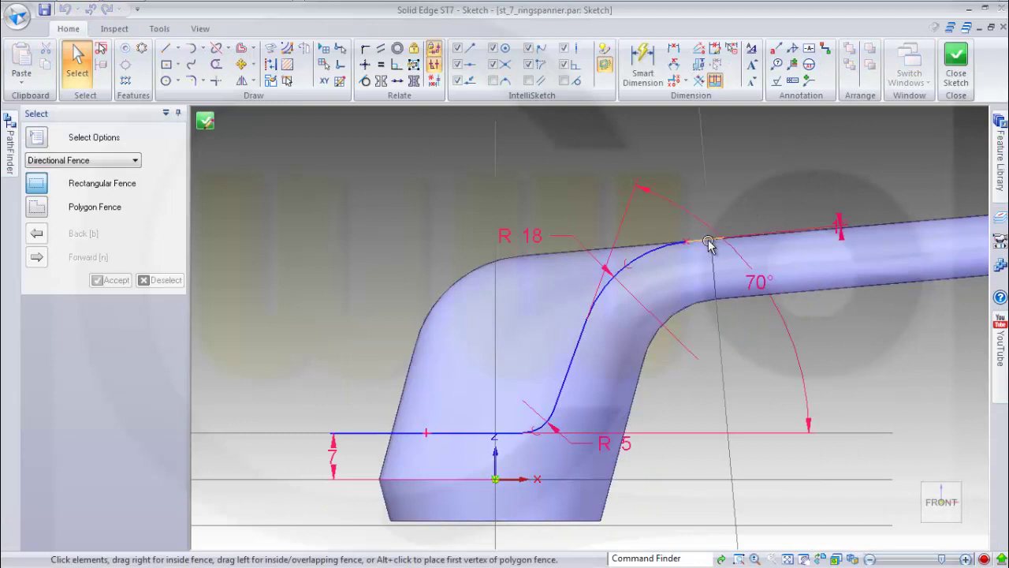
{"action": "left_click", "coordinate": [709, 245]}
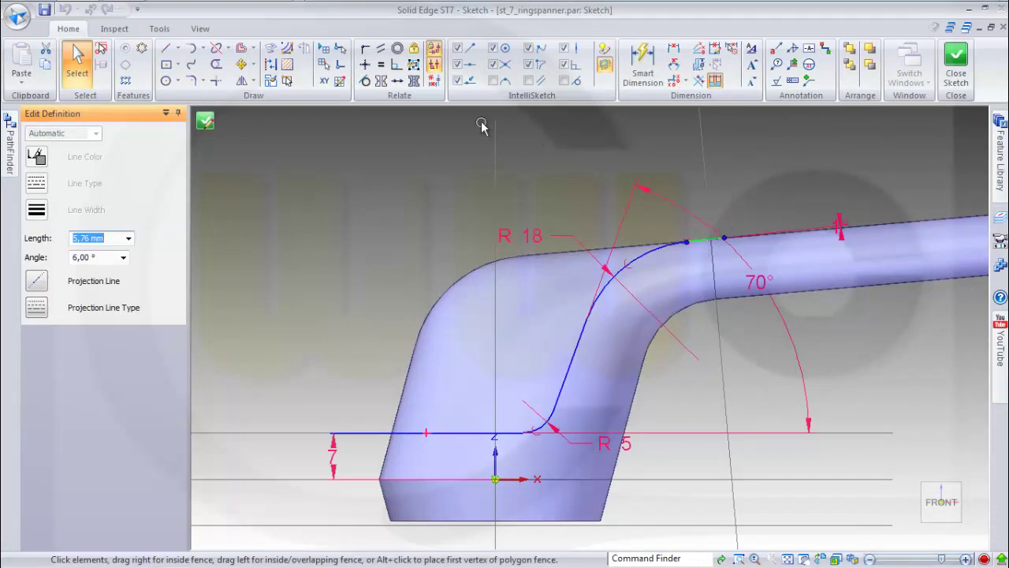
{"action": "left_click", "coordinate": [270, 64]}
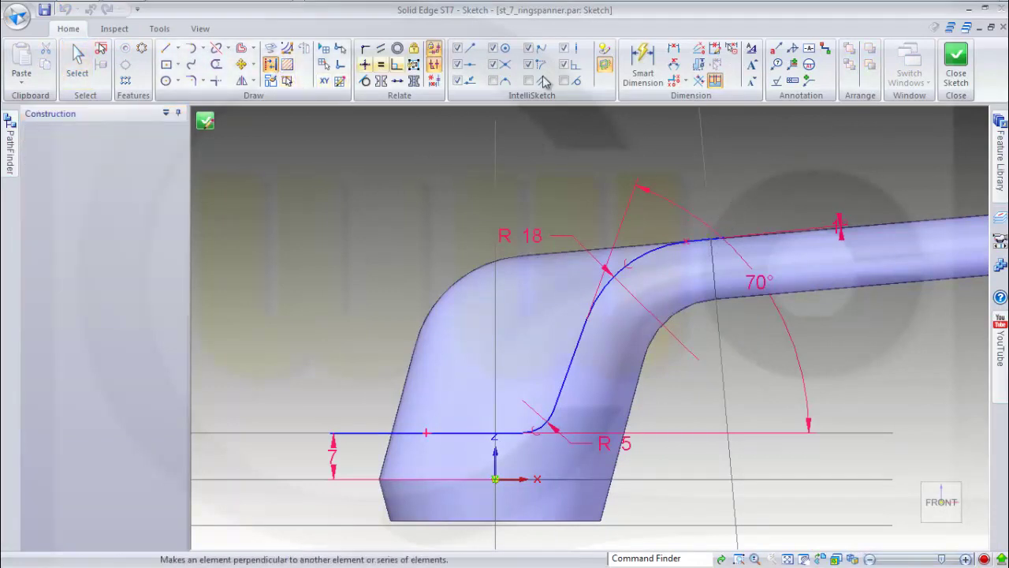
{"action": "left_click", "coordinate": [954, 67]}
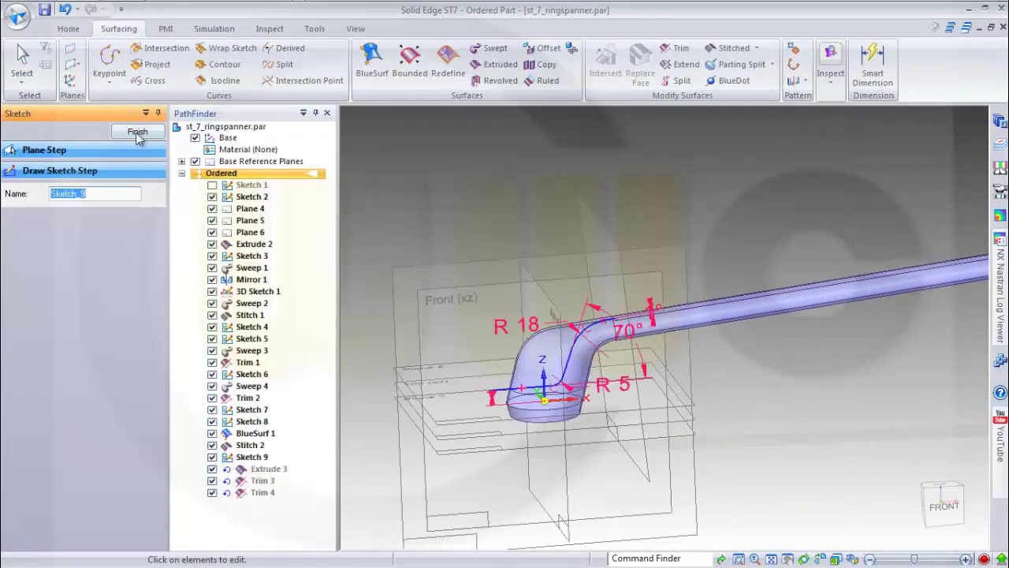
{"action": "left_click", "coordinate": [137, 132]}
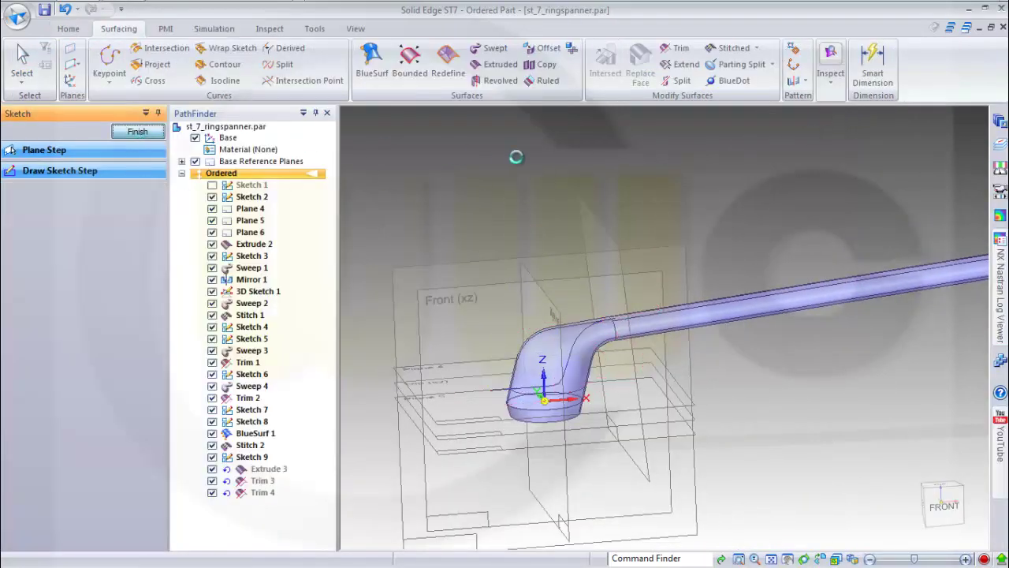
{"action": "left_click", "coordinate": [487, 215]}
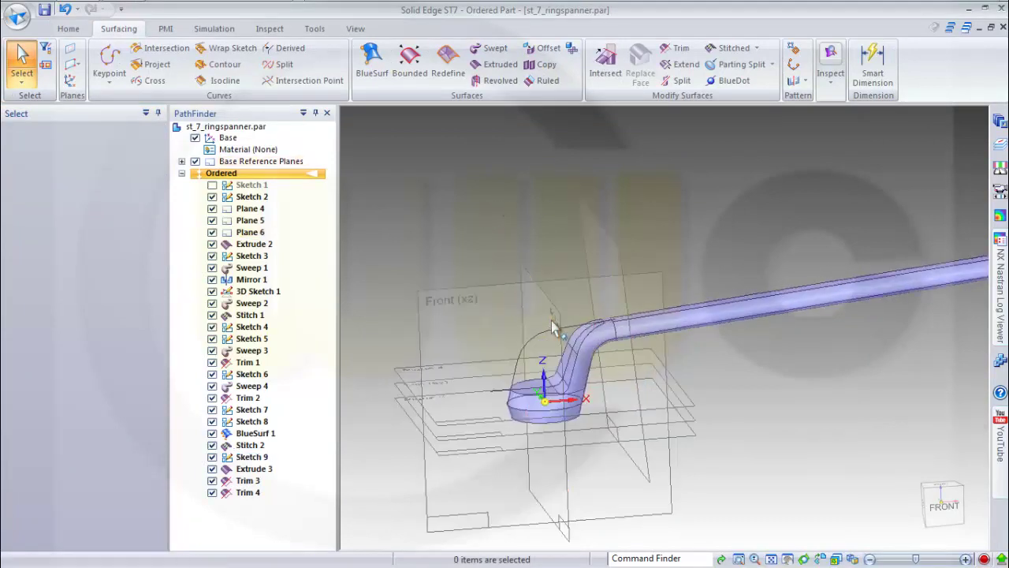
Step: Stitch the trimmed spanner surface and the trimmed extruded surface into a single body
{"action": "middle_click_drag", "start_coordinate": [554, 329], "coordinate": [669, 346]}
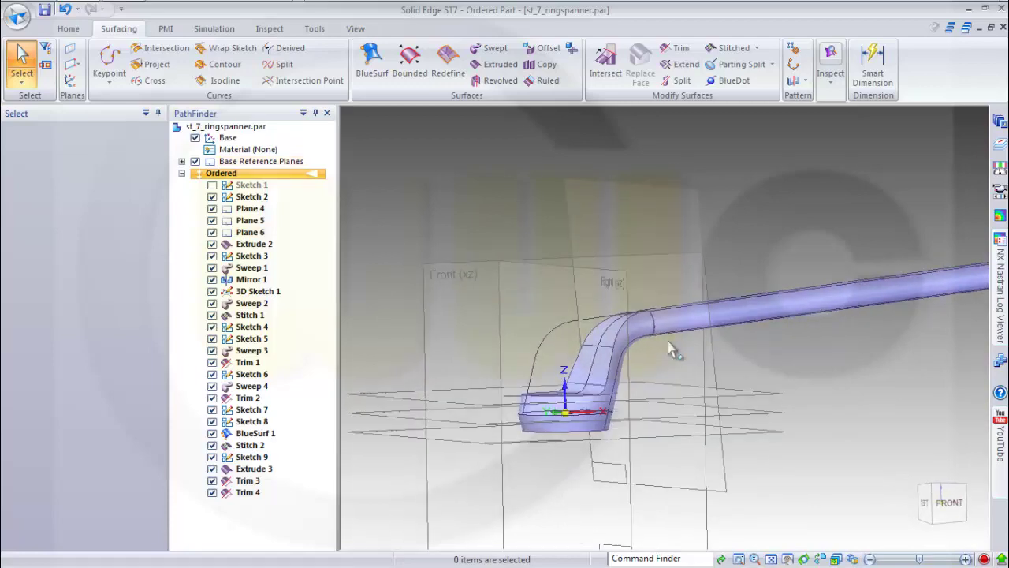
{"action": "scroll", "coordinate": [597, 400], "scroll_direction": "down", "scroll_amount": 3}
{"action": "scroll", "coordinate": [597, 400], "scroll_direction": "up", "scroll_amount": 2}
{"action": "scroll", "coordinate": [597, 401], "scroll_direction": "down", "scroll_amount": 2}
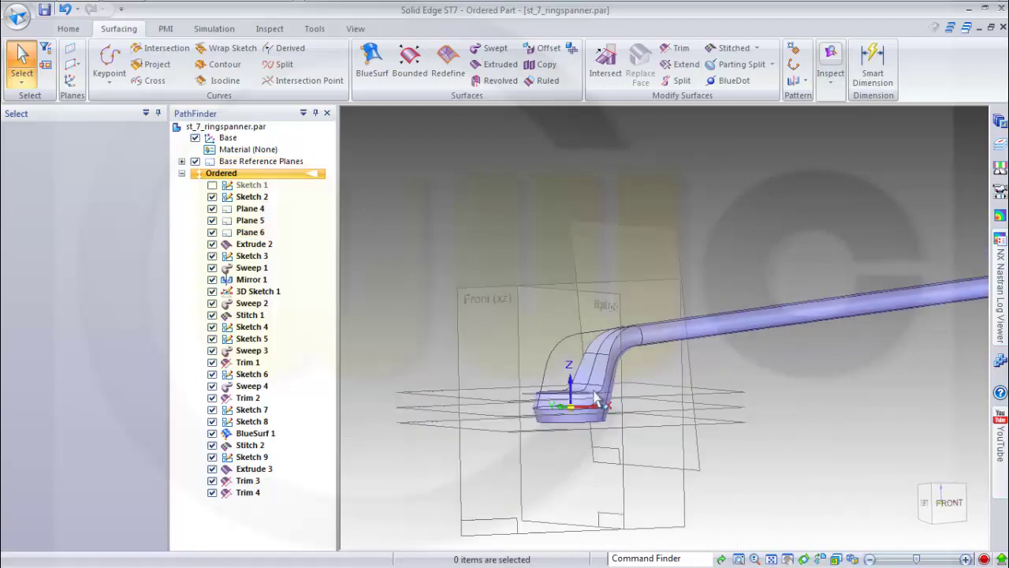
{"action": "middle_click_drag", "start_coordinate": [596, 400], "coordinate": [662, 355]}
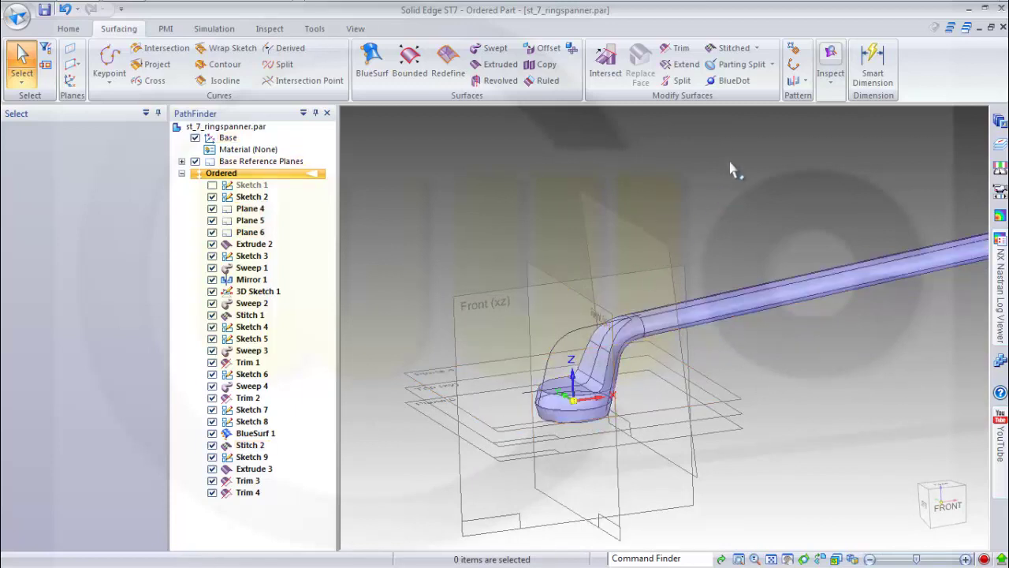
{"action": "left_click", "coordinate": [733, 52]}
{"action": "left_click", "coordinate": [597, 256]}
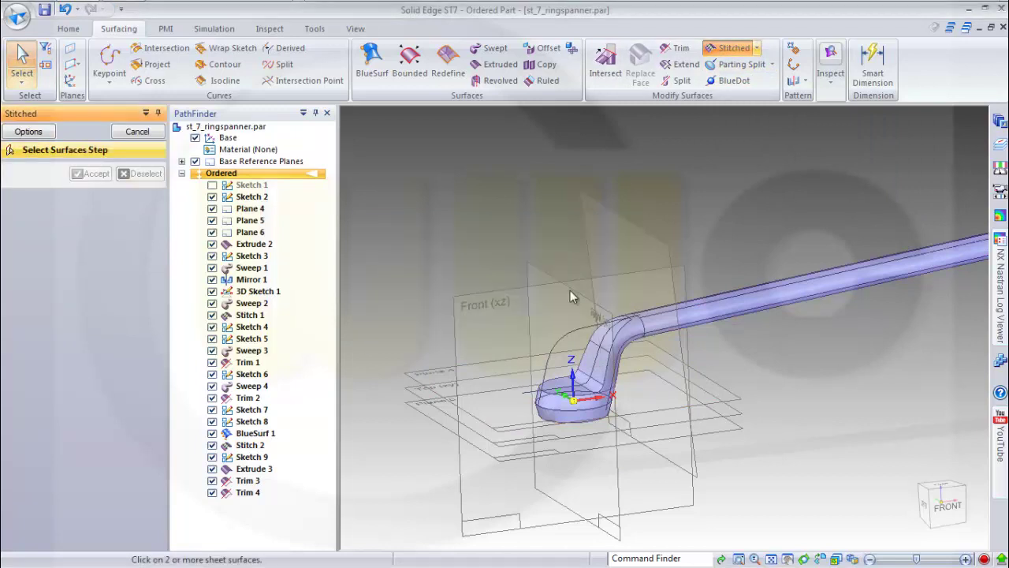
{"action": "left_click", "coordinate": [662, 330]}
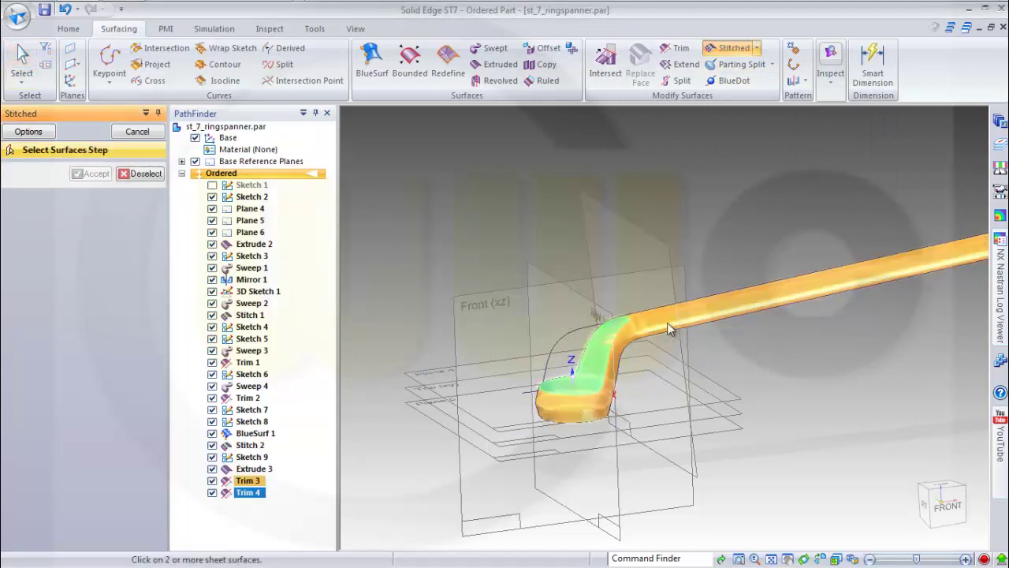
{"action": "left_click", "coordinate": [667, 328]}
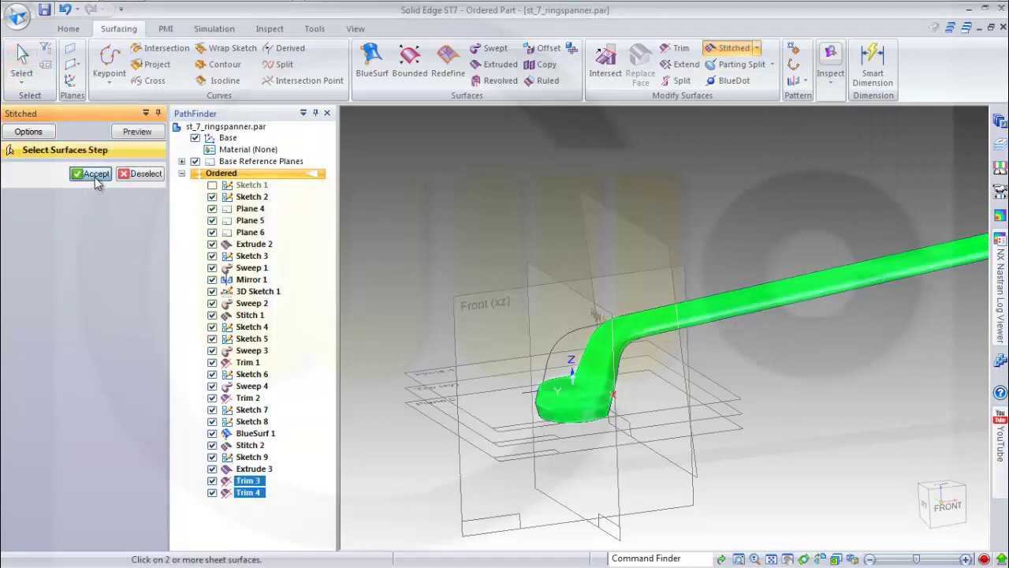
{"action": "left_click", "coordinate": [93, 174]}
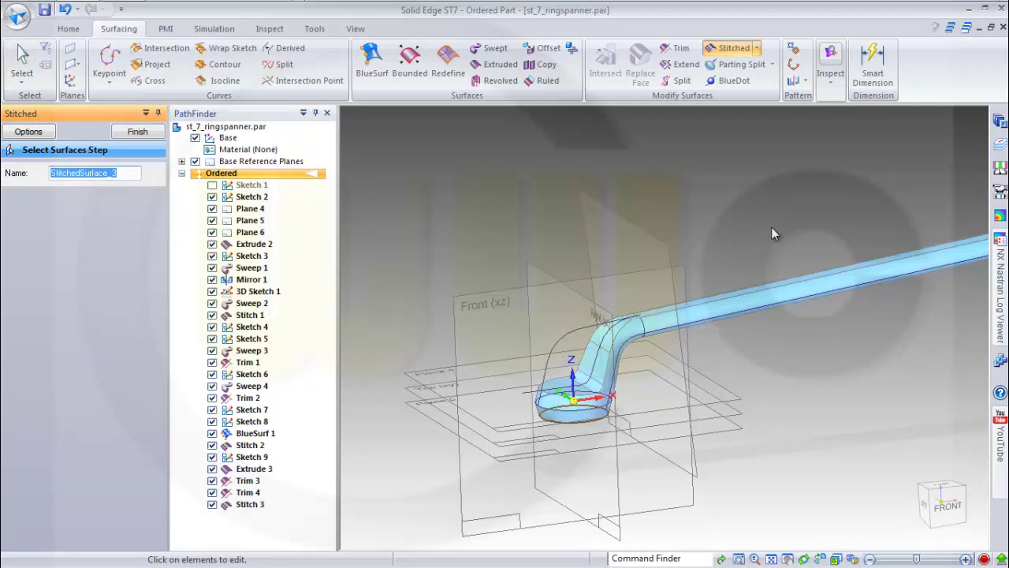
{"action": "key", "text": "Escape"}
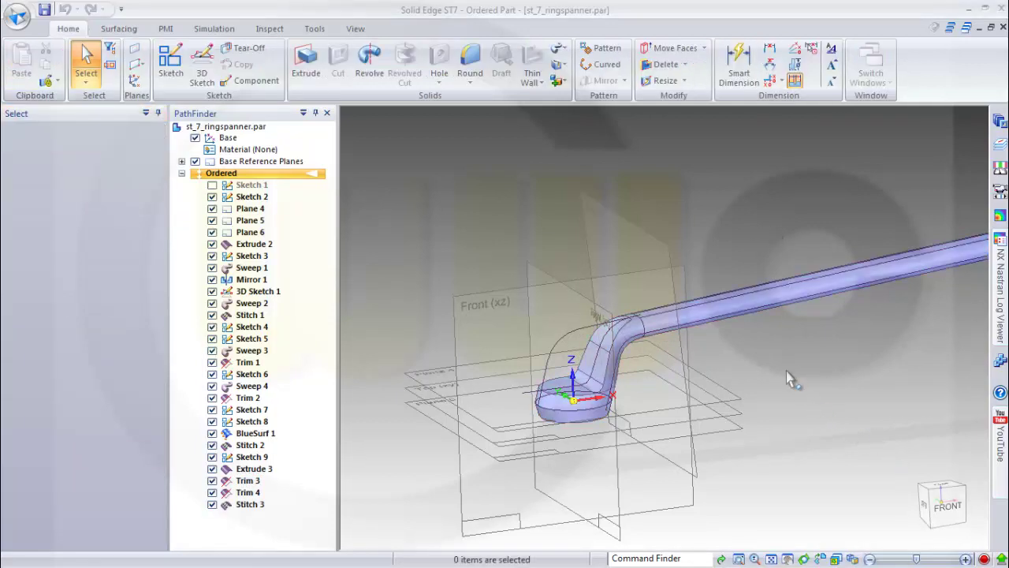
Step: Start a sketch on the front (xz) plane and draw a horizontal line below the head, a short slanted line and a vertical line about 3 mm long
{"action": "left_click", "coordinate": [170, 62]}
{"action": "left_click", "coordinate": [591, 278]}
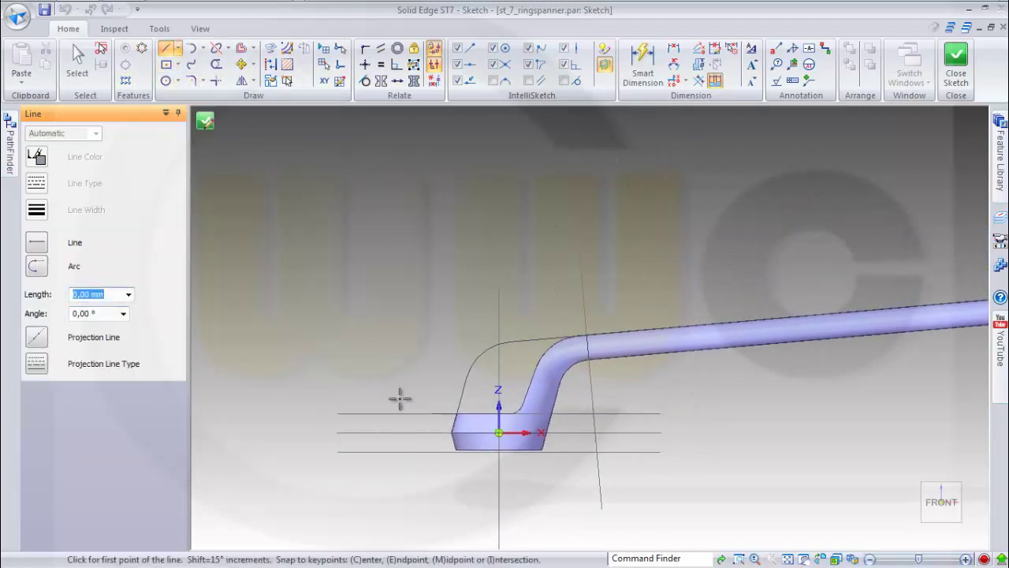
{"action": "left_click", "coordinate": [515, 478]}
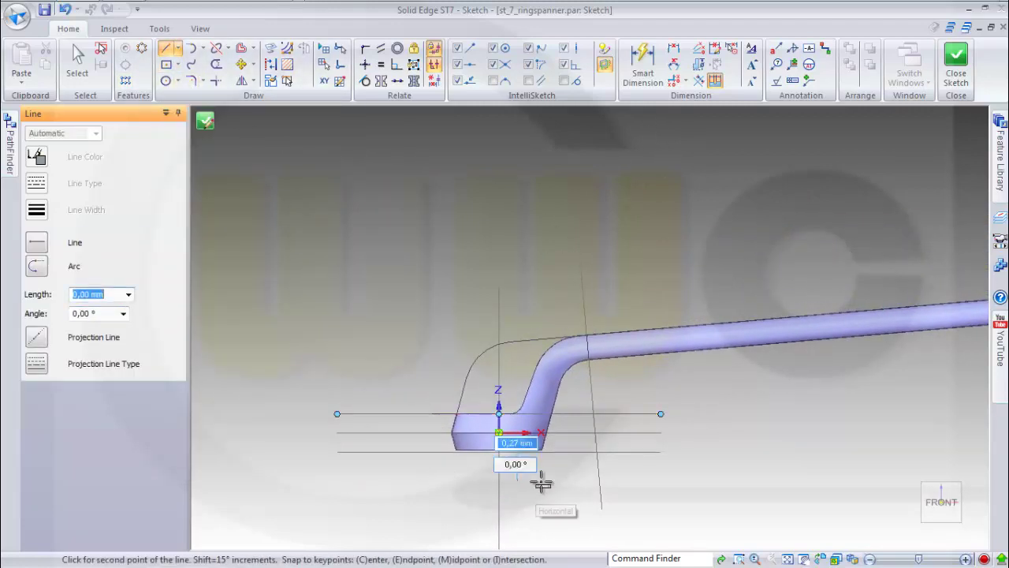
{"action": "left_click", "coordinate": [557, 478]}
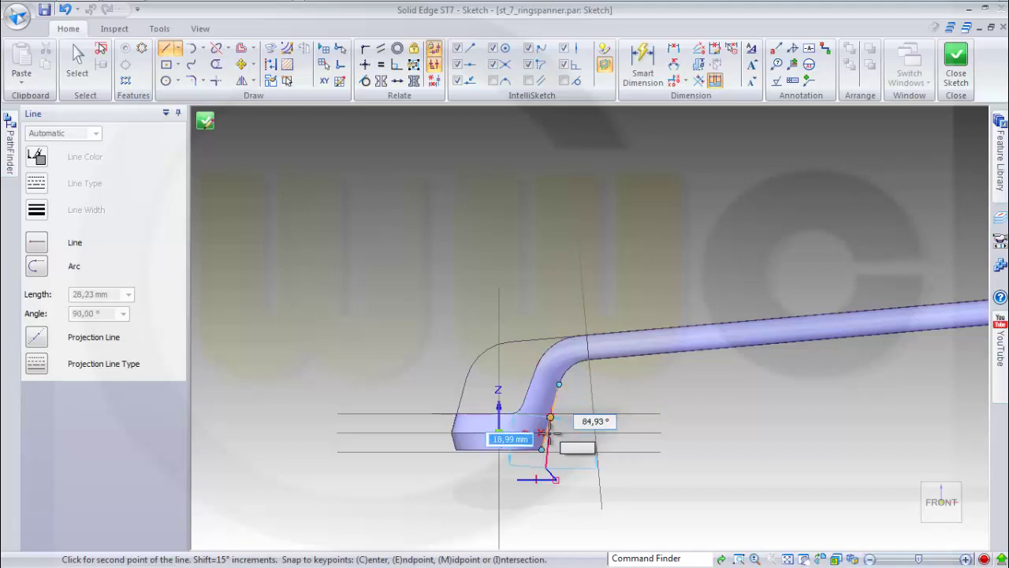
{"action": "scroll", "coordinate": [547, 467], "scroll_direction": "up", "scroll_amount": 2}
{"action": "scroll", "coordinate": [546, 461], "scroll_direction": "up", "scroll_amount": 2}
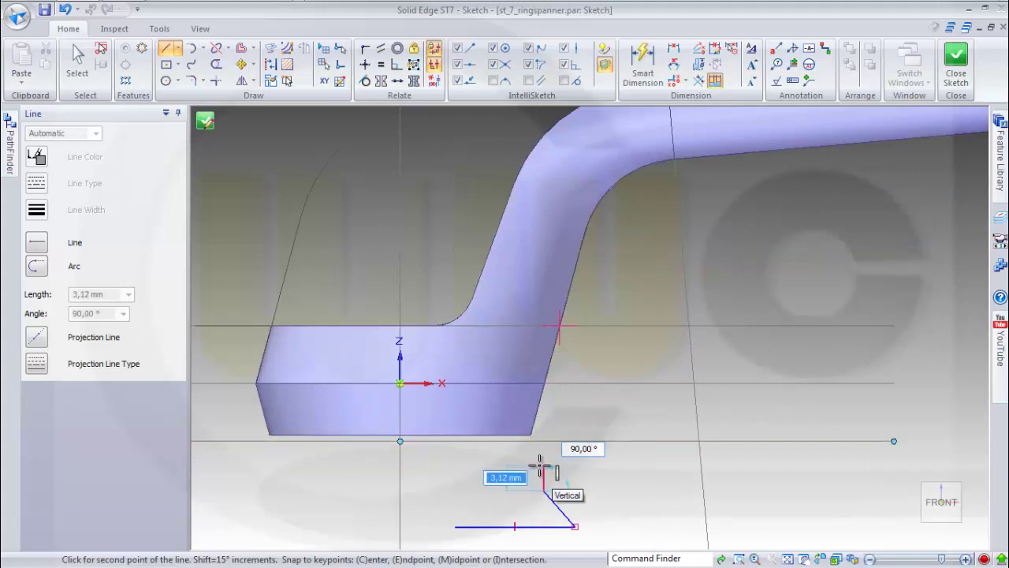
{"action": "left_click", "coordinate": [542, 466]}
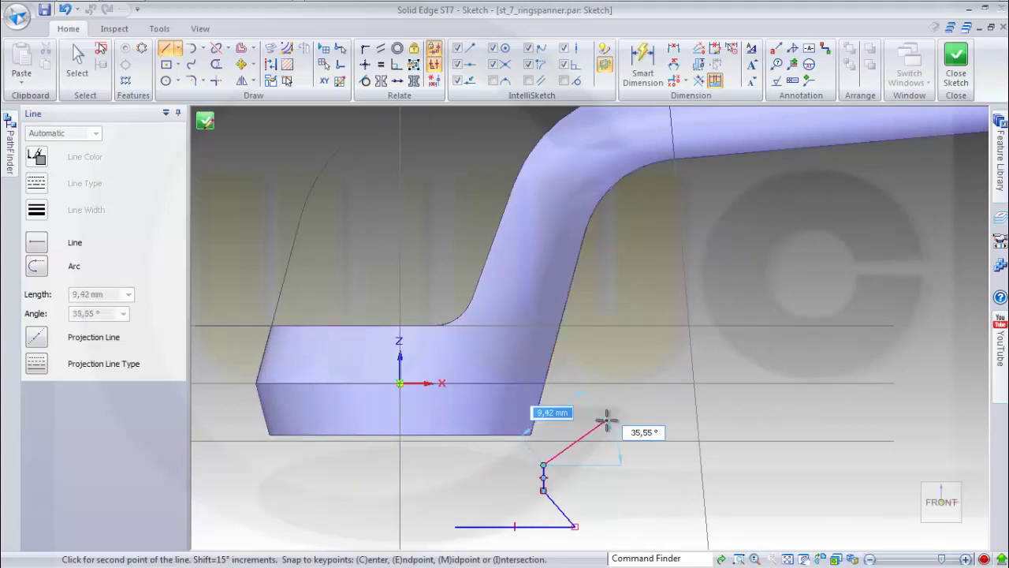
Step: Close the profile with lines about 9.4 mm slanted, 47.5 mm steep, 29 mm horizontal and 59.3 mm vertical, making the vertical one construction
{"action": "left_click", "coordinate": [606, 419]}
{"action": "scroll", "coordinate": [631, 334], "scroll_direction": "down", "scroll_amount": 3}
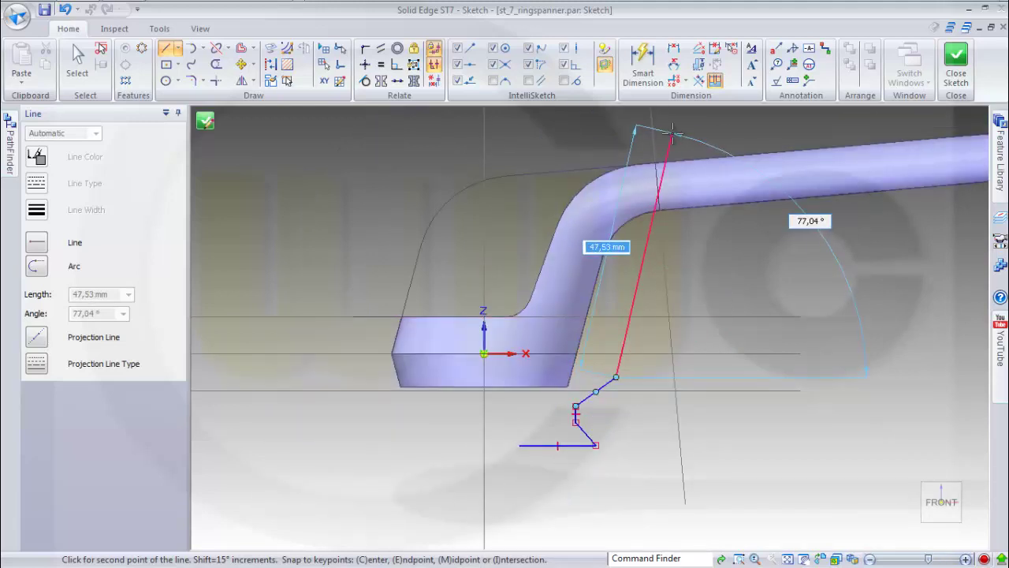
{"action": "left_click", "coordinate": [672, 134]}
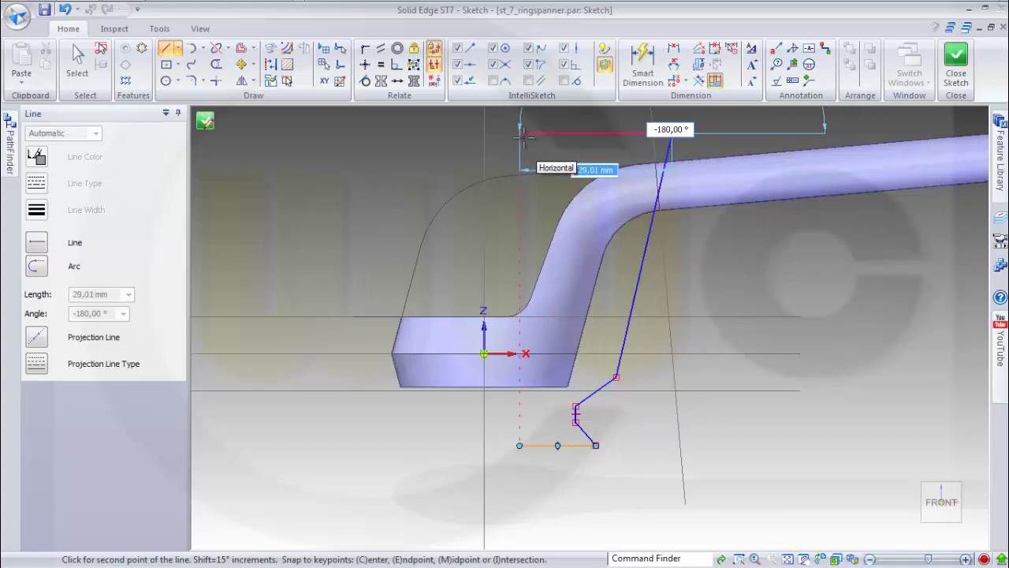
{"action": "left_click", "coordinate": [520, 134]}
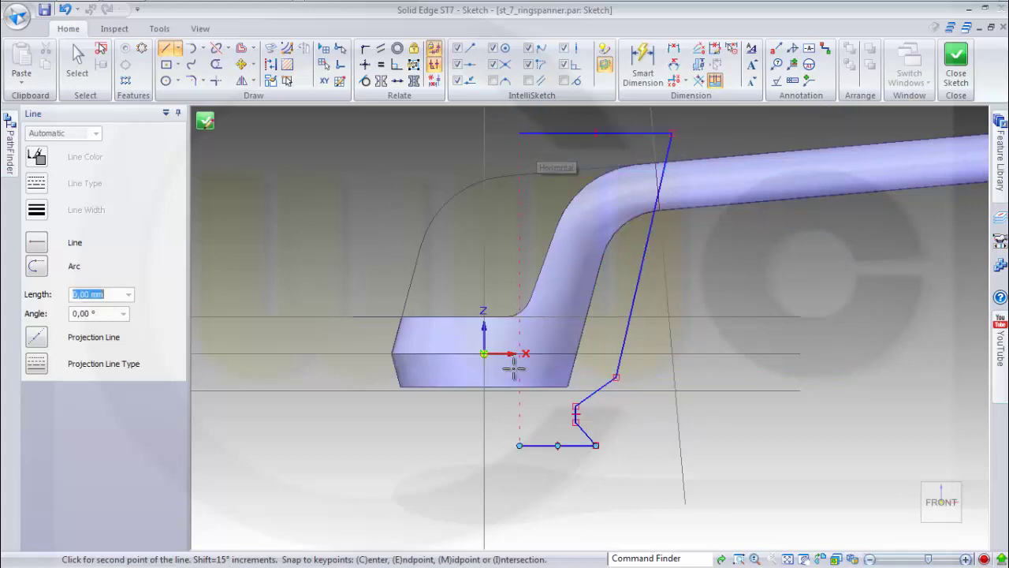
{"action": "left_click", "coordinate": [519, 447]}
{"action": "key", "text": "Escape"}
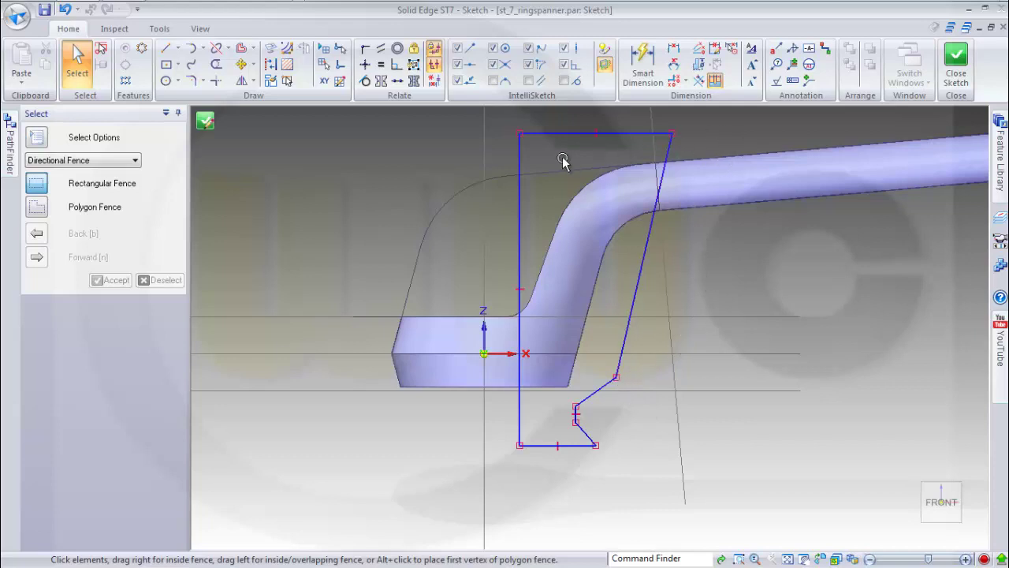
{"action": "left_click", "coordinate": [521, 158]}
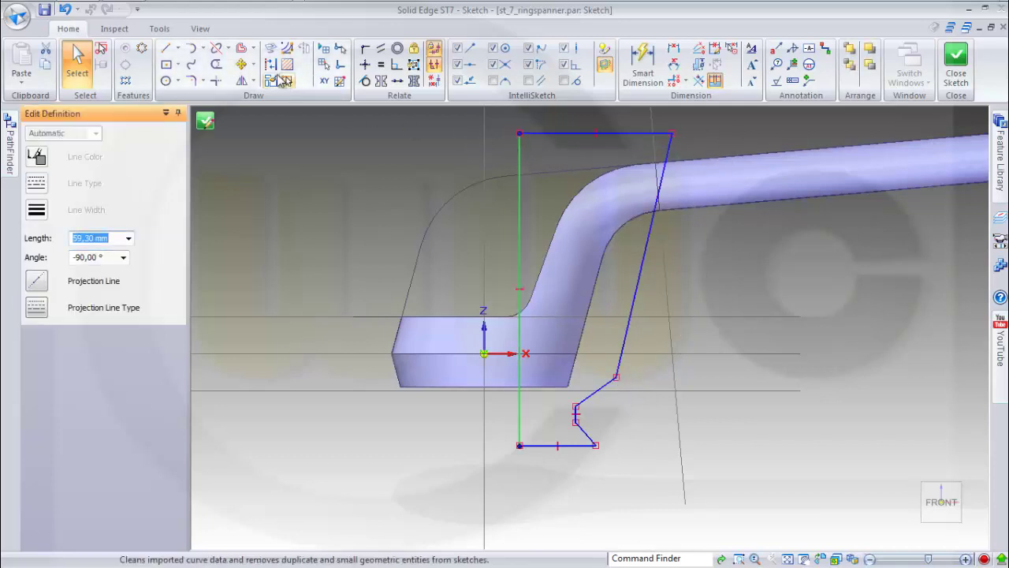
{"action": "left_click", "coordinate": [271, 65]}
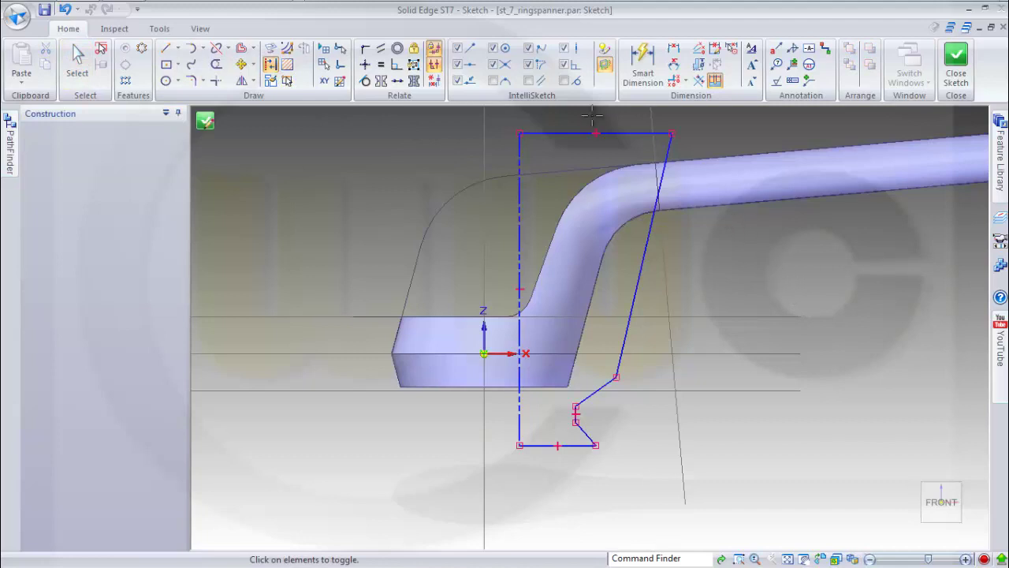
Step: Dimension the angle between the long steep line and the vertical construction line, and set it to 10°
{"action": "left_click", "coordinate": [642, 61]}
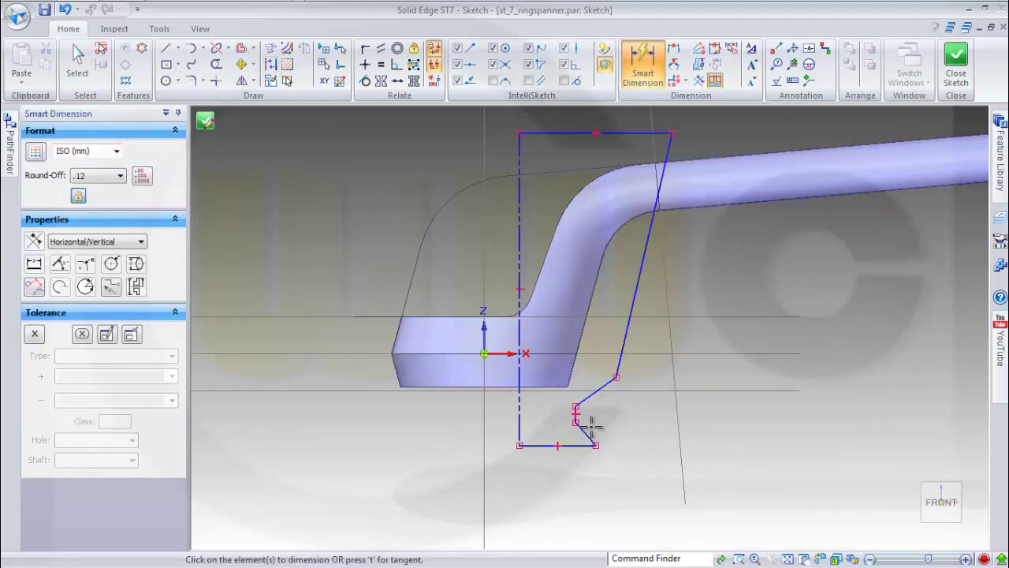
{"action": "left_click", "coordinate": [674, 63]}
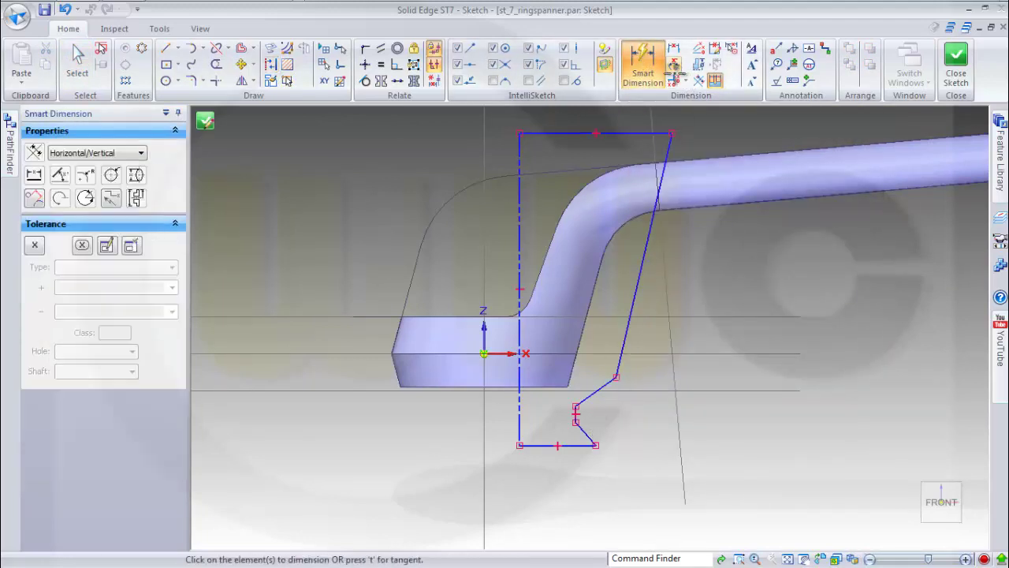
{"action": "left_click", "coordinate": [660, 176]}
{"action": "left_click", "coordinate": [520, 180]}
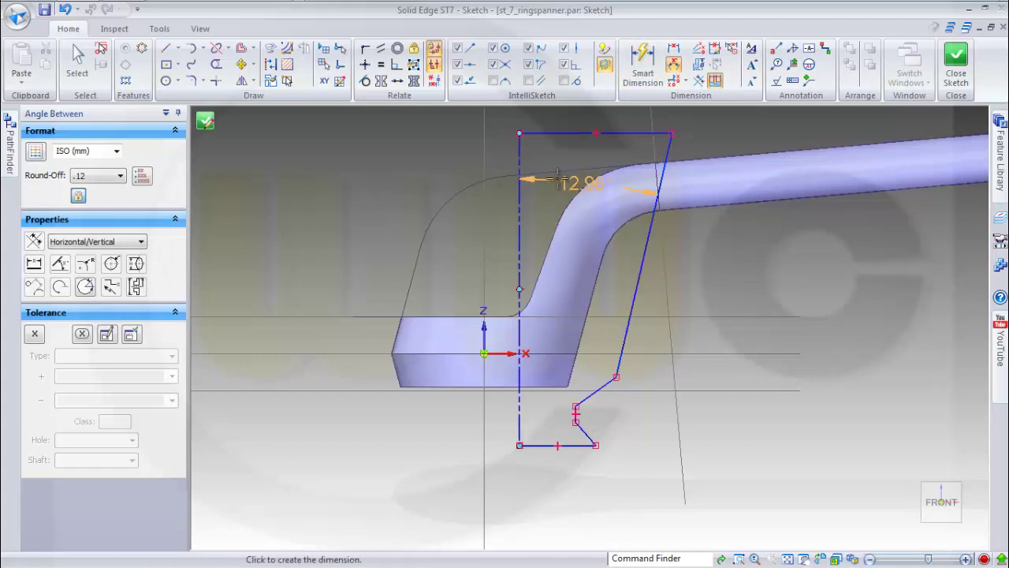
{"action": "left_click", "coordinate": [559, 178]}
{"action": "key", "text": "Return"}
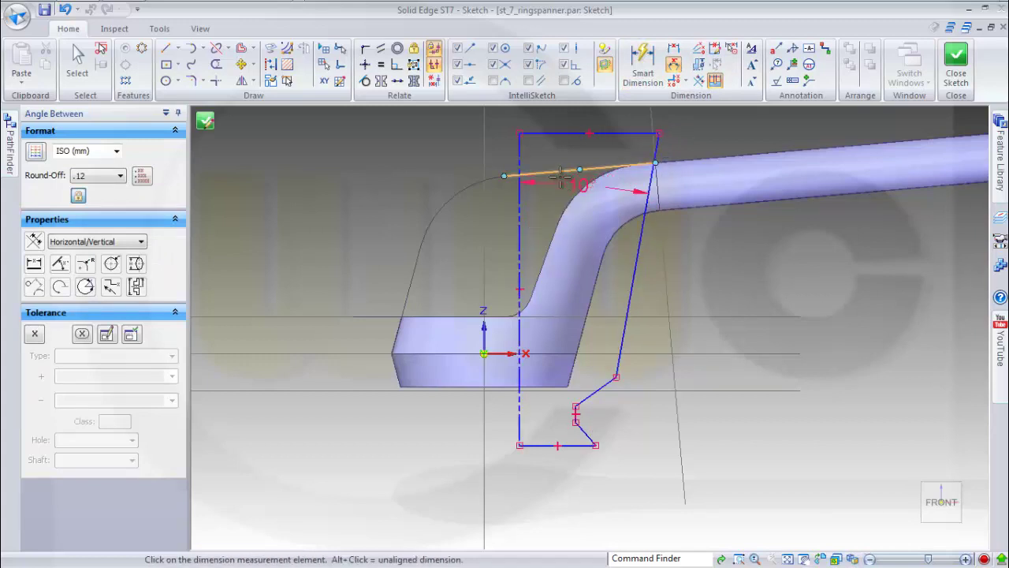
{"action": "left_click", "coordinate": [581, 424]}
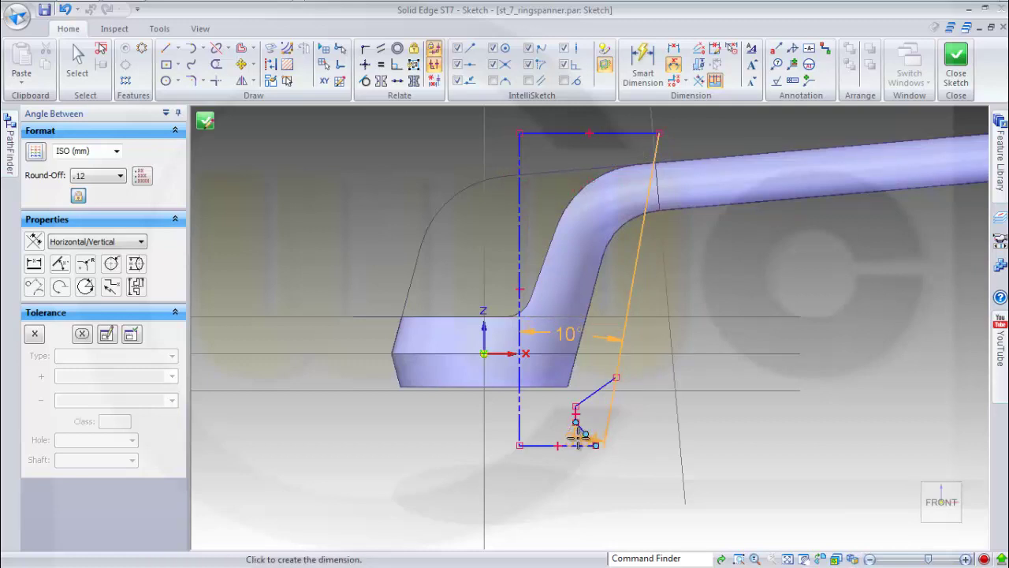
{"action": "left_click", "coordinate": [581, 186]}
{"action": "key", "text": "Escape"}
Step: Dimension the angle between the lower short slanted line and the bottom horizontal line, and set it to 30°
{"action": "left_click", "coordinate": [673, 63]}
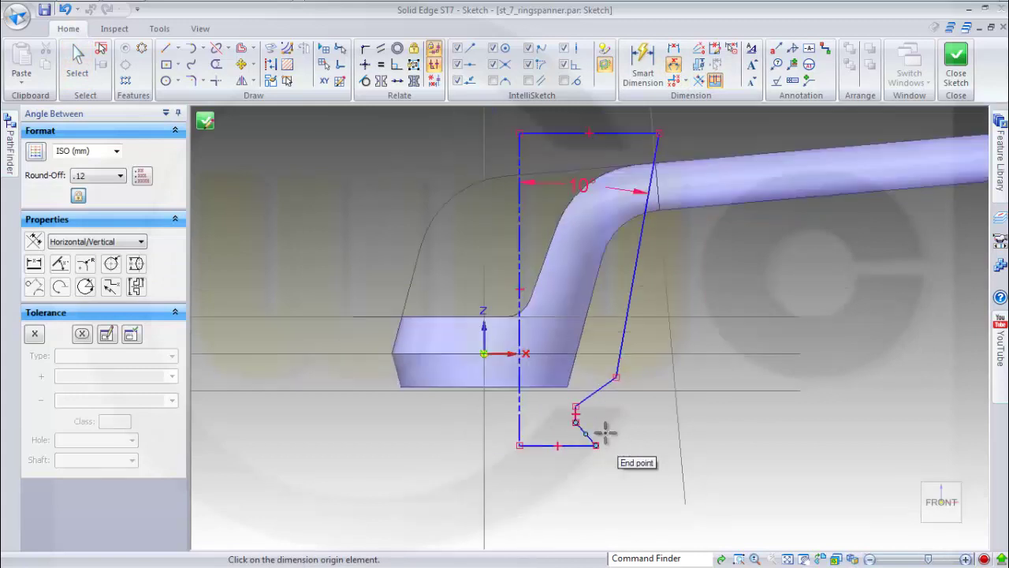
{"action": "scroll", "coordinate": [604, 430], "scroll_direction": "up", "scroll_amount": 4}
{"action": "left_click", "coordinate": [558, 421]}
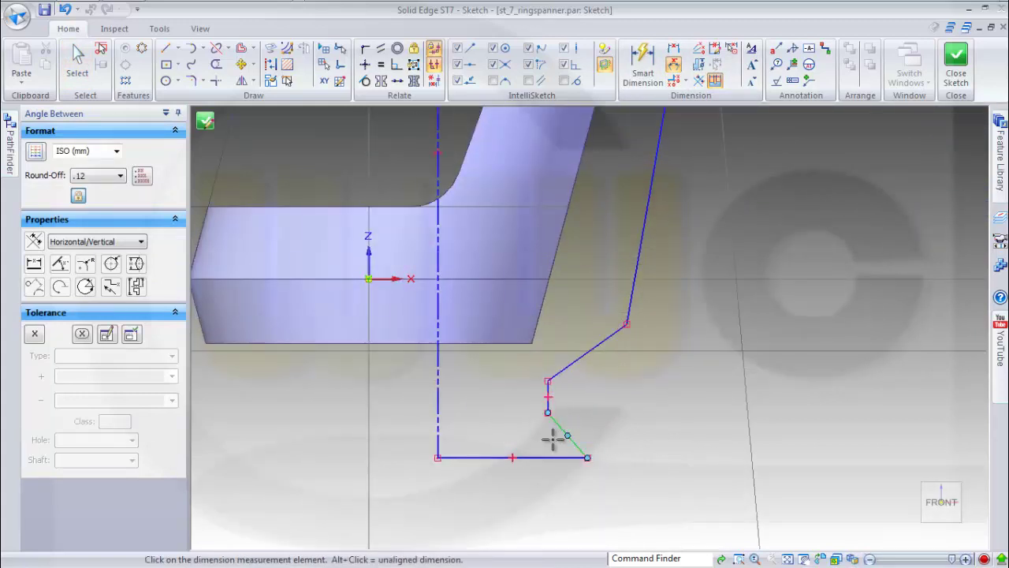
{"action": "left_click", "coordinate": [549, 457]}
{"action": "left_click", "coordinate": [525, 438]}
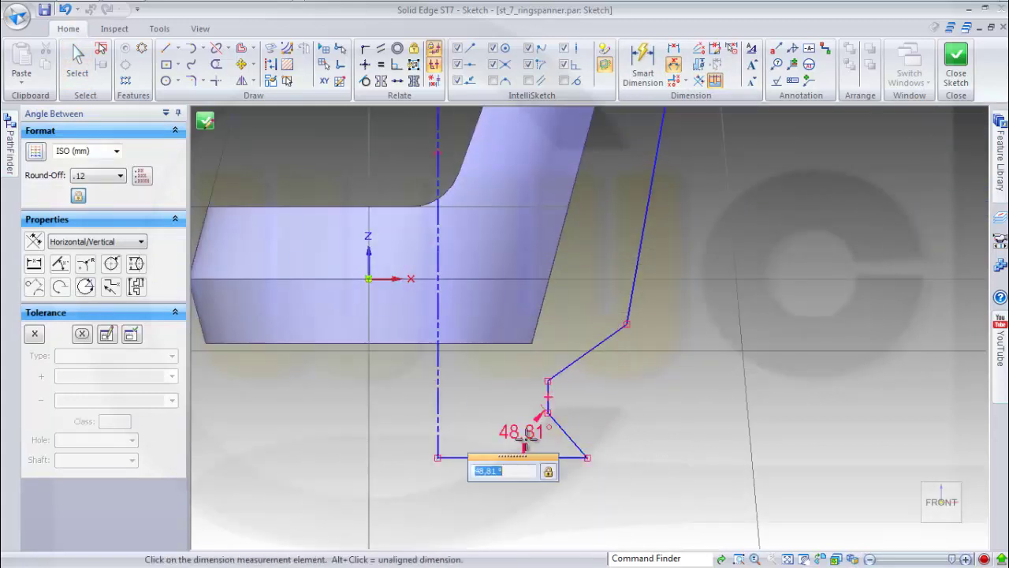
{"action": "key", "text": "Return"}
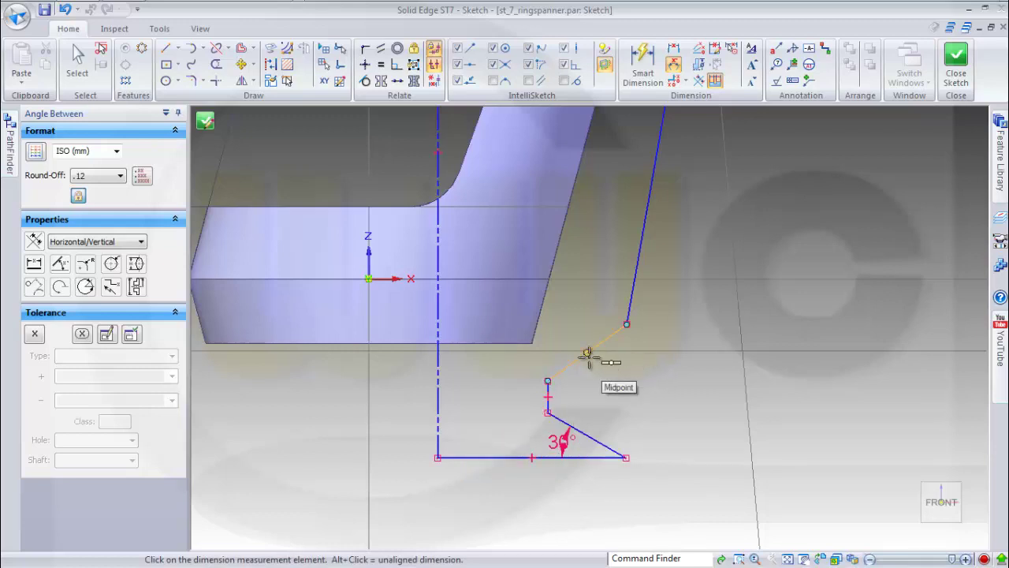
Step: Dimension the angle between the upper short slanted line and the bottom horizontal line, and set it to 30°
{"action": "left_click", "coordinate": [609, 340]}
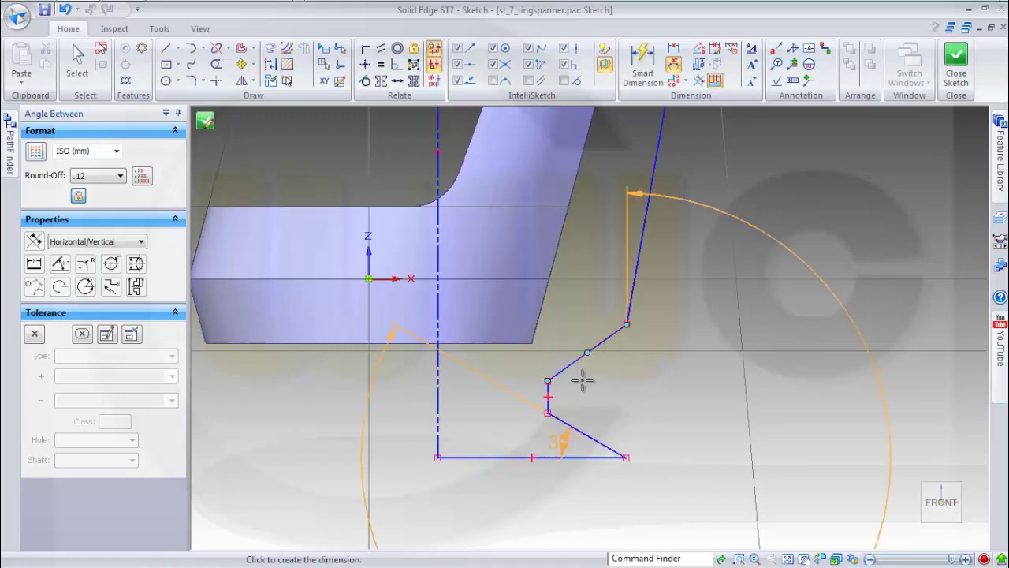
{"action": "key", "text": "Escape"}
{"action": "left_click", "coordinate": [674, 65]}
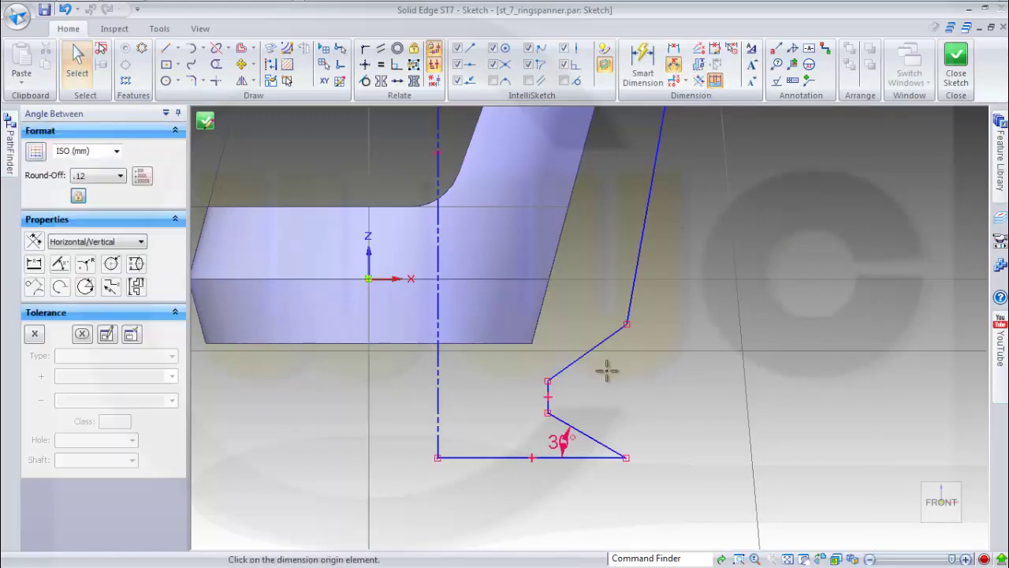
{"action": "left_click", "coordinate": [604, 342]}
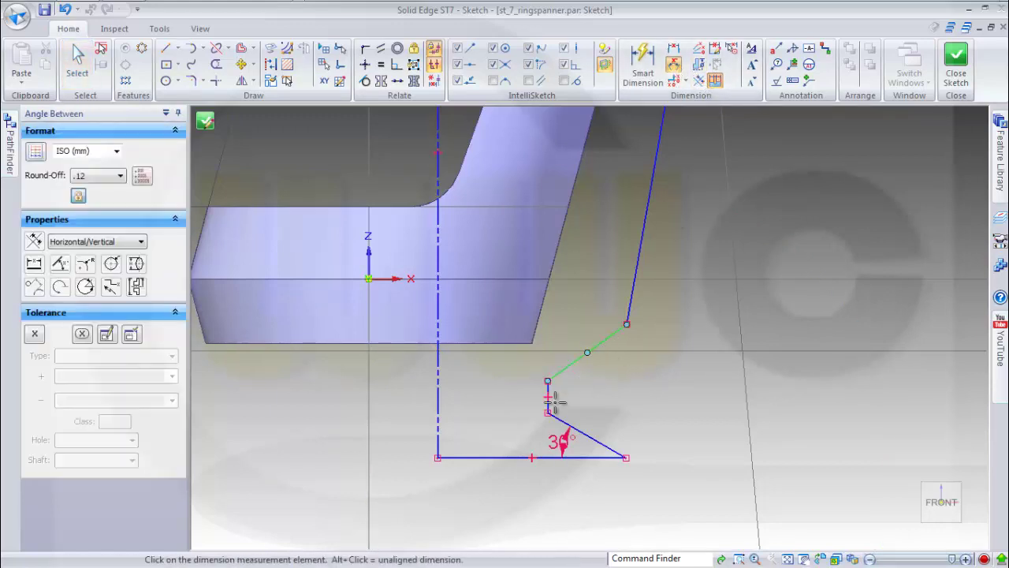
{"action": "left_click", "coordinate": [510, 453]}
{"action": "left_click", "coordinate": [674, 421]}
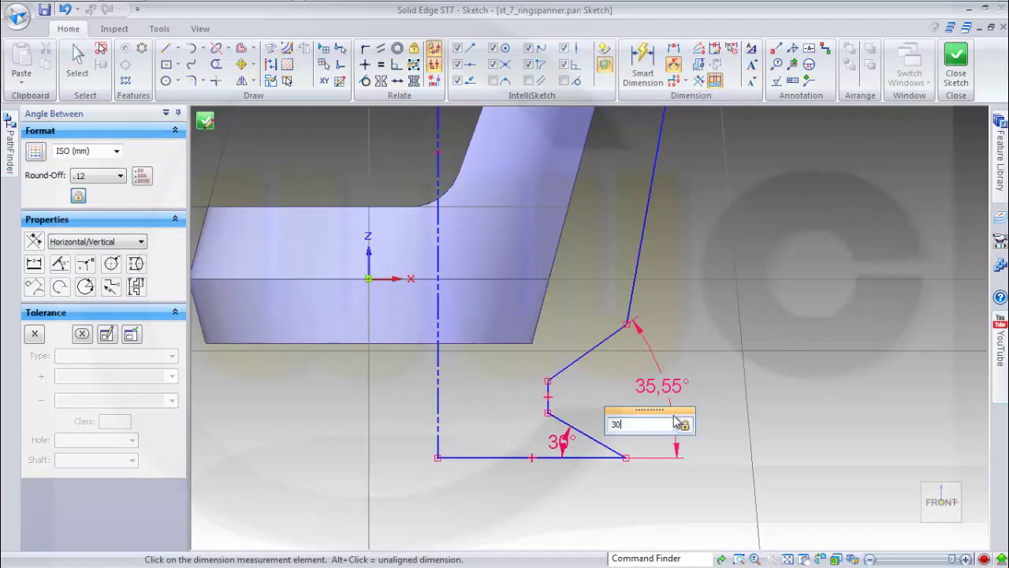
{"action": "key", "text": "Return"}
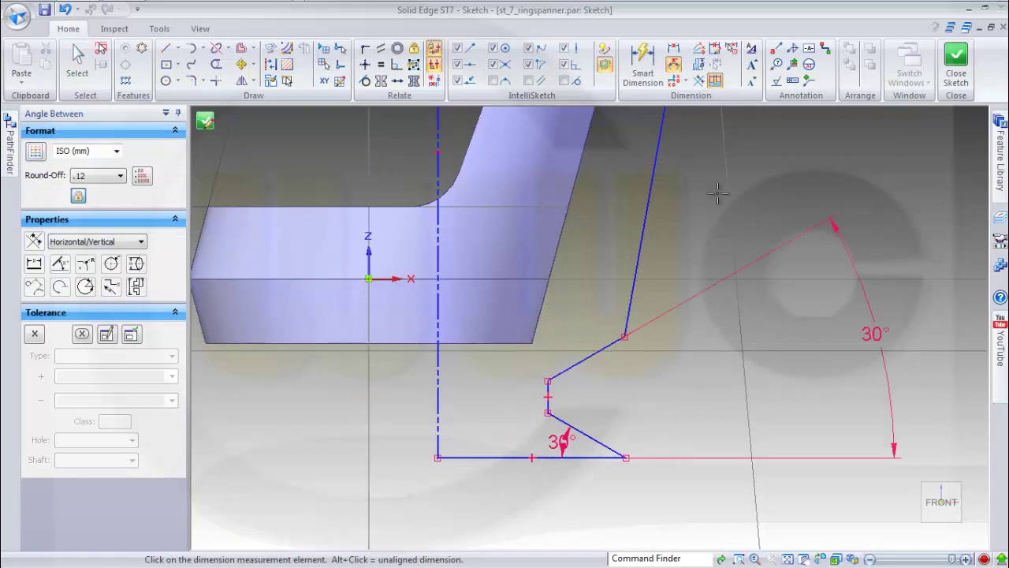
Step: Dimension the vertical distance between the outer endpoints of the upper and lower slanted lines, and set it to 14 mm
{"action": "left_click", "coordinate": [643, 62]}
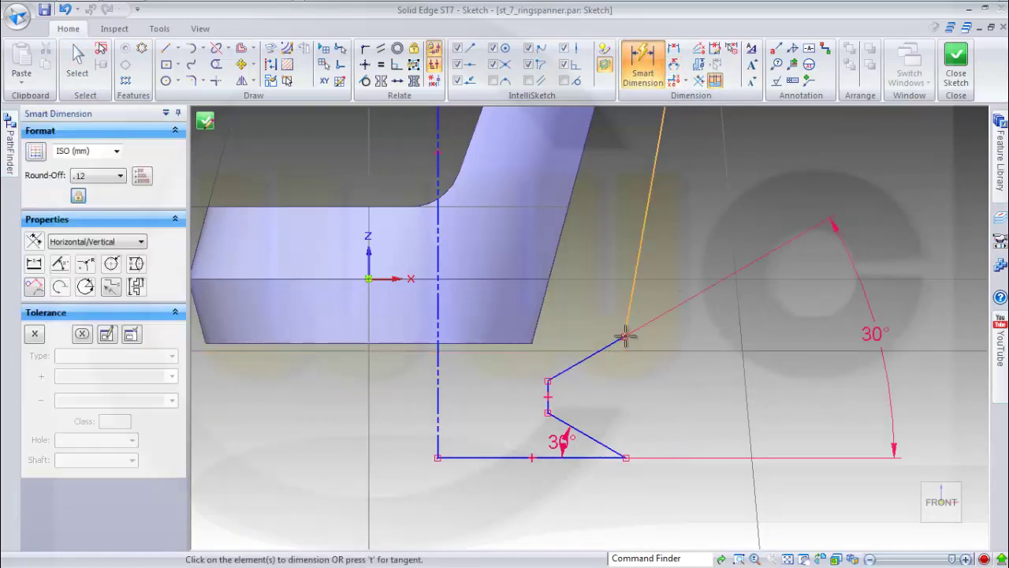
{"action": "left_click", "coordinate": [625, 337]}
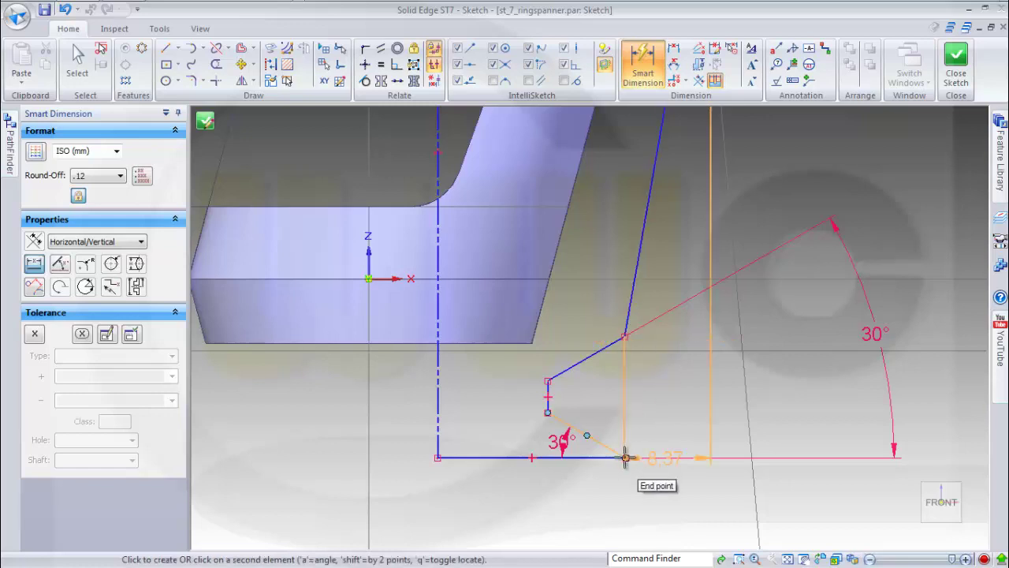
{"action": "left_click", "coordinate": [626, 458]}
{"action": "left_click", "coordinate": [720, 407]}
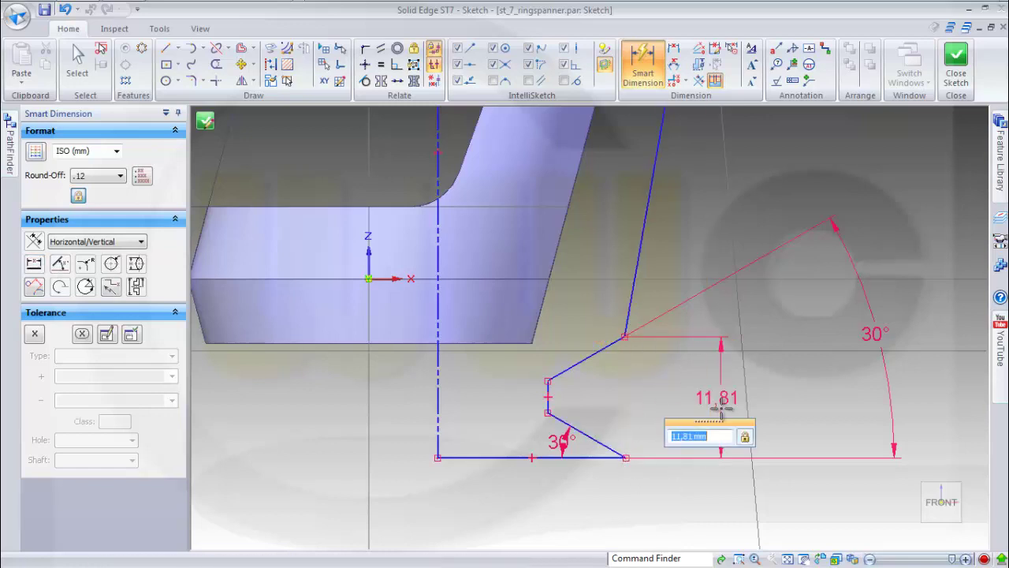
{"action": "type", "text": "11"}
{"action": "key", "text": "Return"}
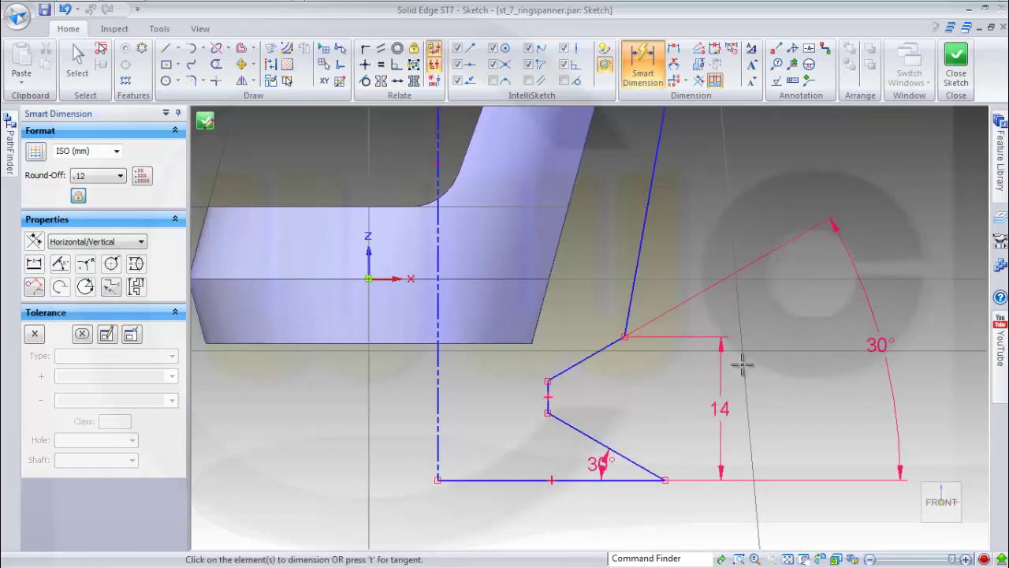
Step: Align the outer endpoints of the two short slanted lines vertically with a Horizontal/Vertical relation
{"action": "left_click", "coordinate": [364, 64]}
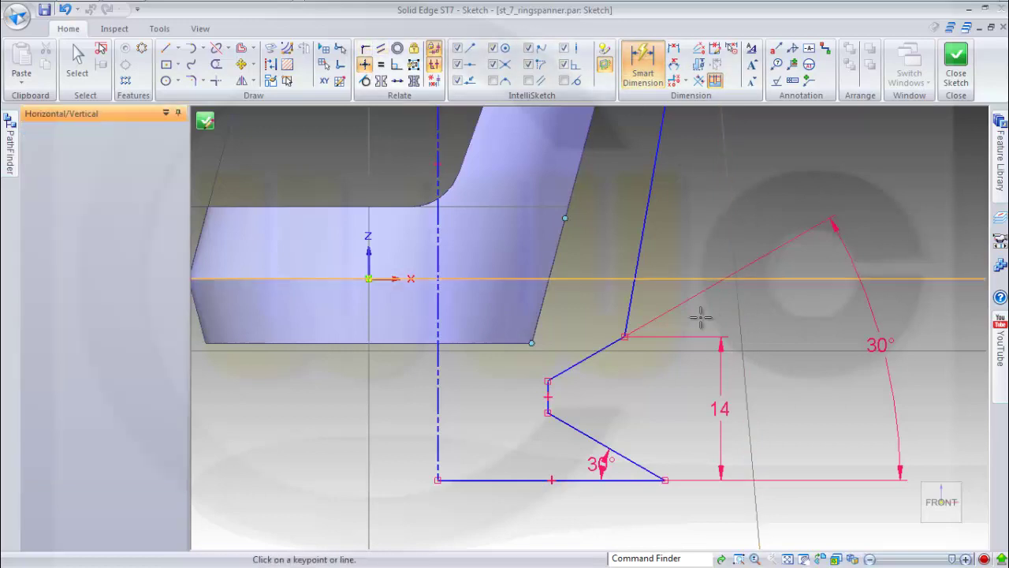
{"action": "left_click", "coordinate": [624, 337]}
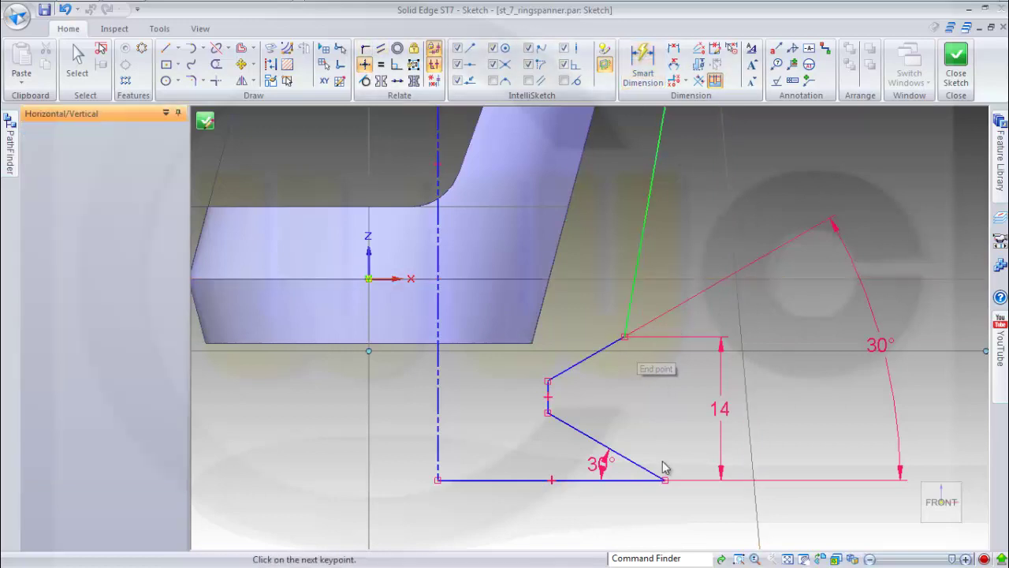
{"action": "left_click", "coordinate": [664, 478]}
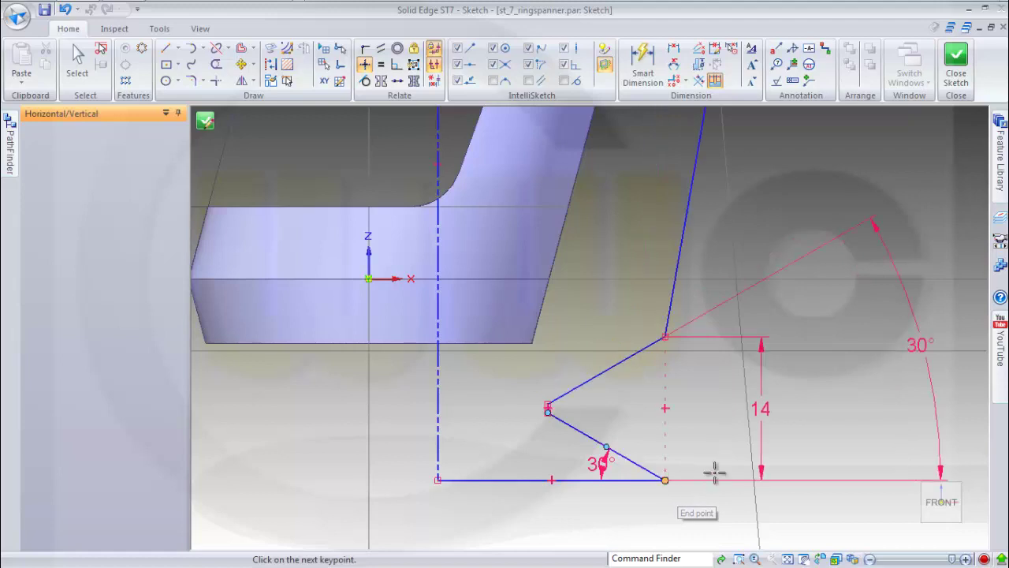
{"action": "scroll", "coordinate": [569, 370], "scroll_direction": "up", "scroll_amount": 1}
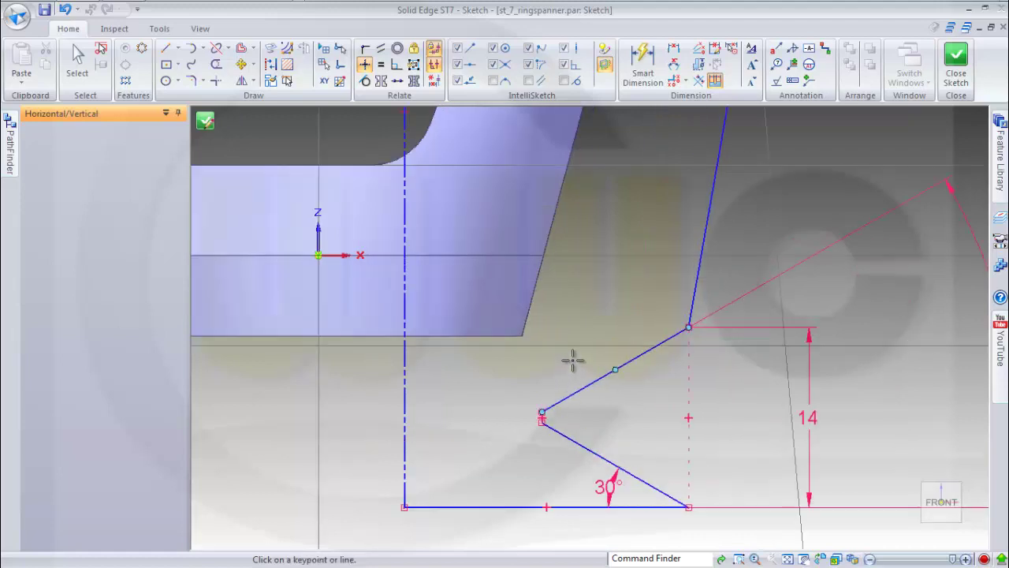
{"action": "scroll", "coordinate": [562, 335], "scroll_direction": "down", "scroll_amount": 2}
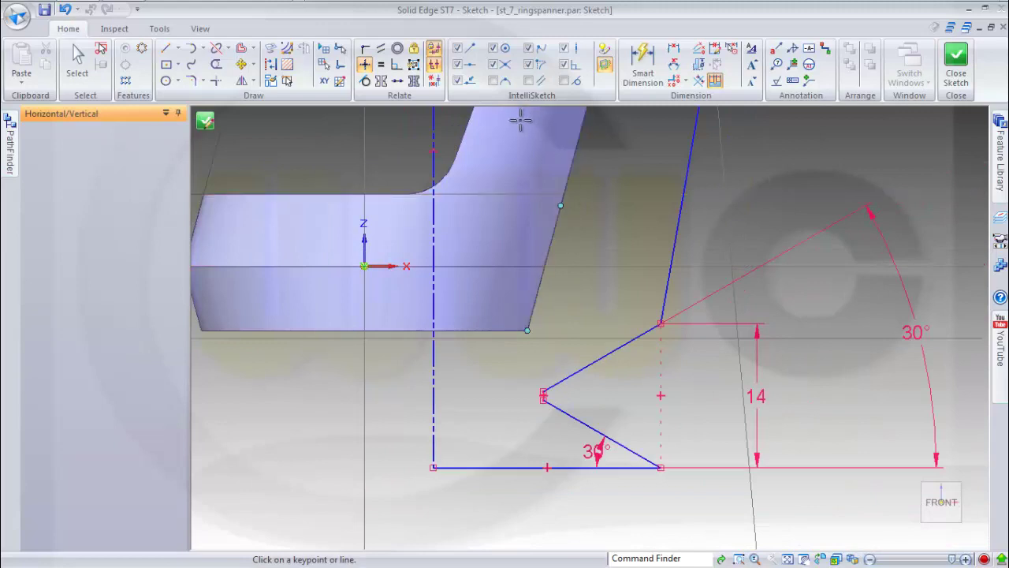
Step: Dimension the horizontal distance from the short vertical line to the vertical construction line, and set it to 9.74 mm
{"action": "left_click", "coordinate": [642, 55]}
{"action": "scroll", "coordinate": [573, 350], "scroll_direction": "up", "scroll_amount": 4}
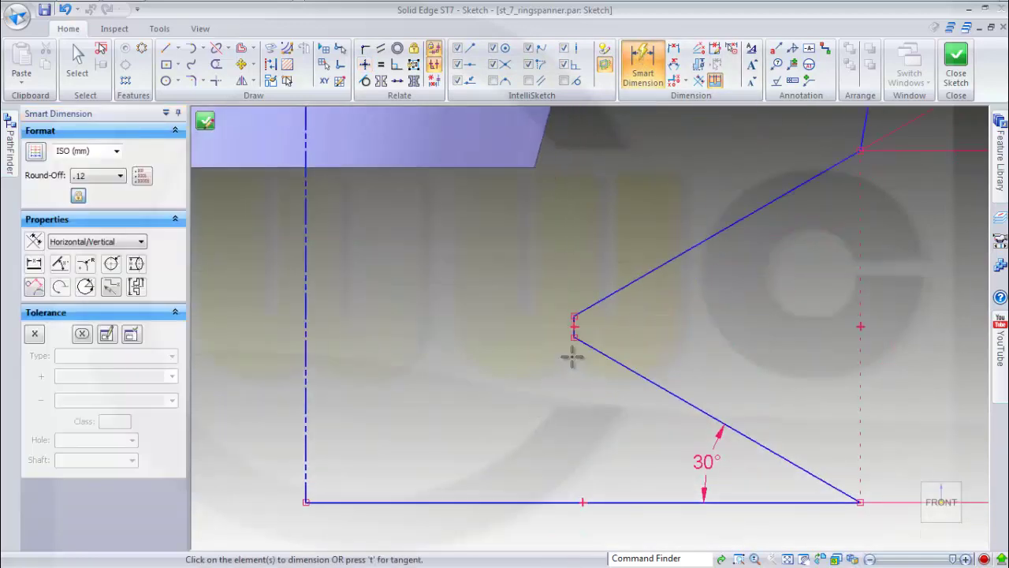
{"action": "left_click", "coordinate": [578, 301]}
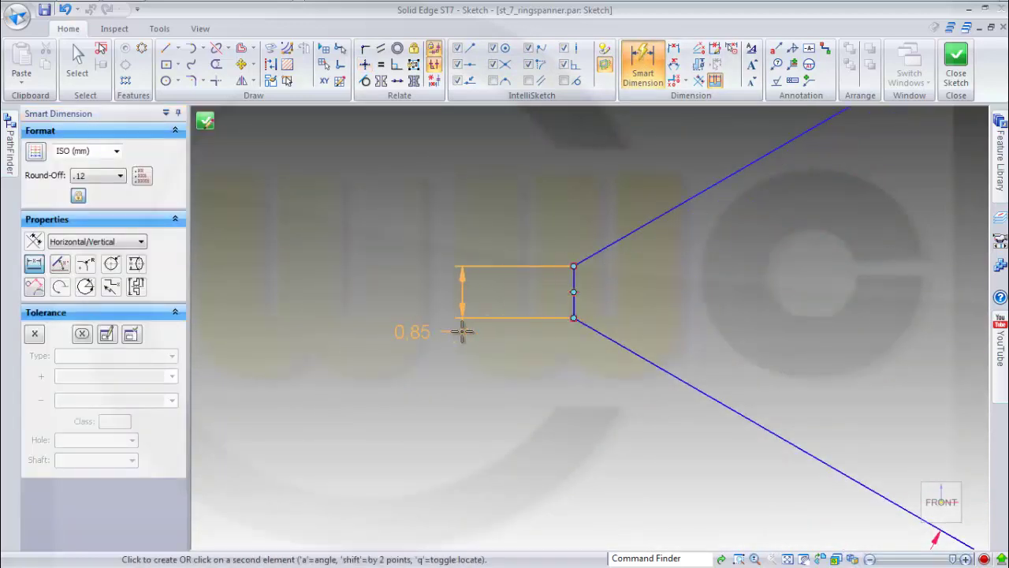
{"action": "scroll", "coordinate": [462, 331], "scroll_direction": "down", "scroll_amount": 3}
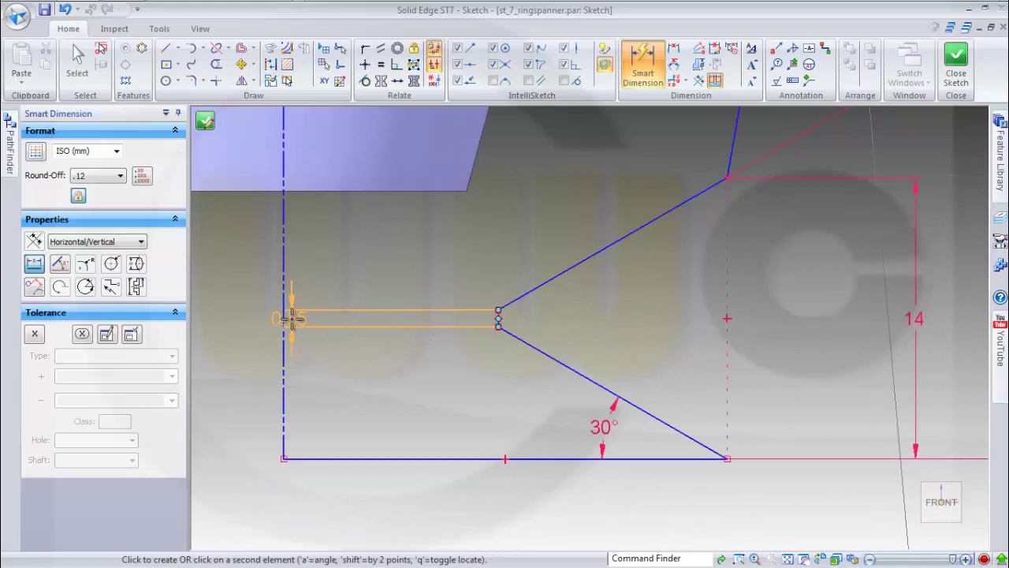
{"action": "left_click", "coordinate": [286, 312]}
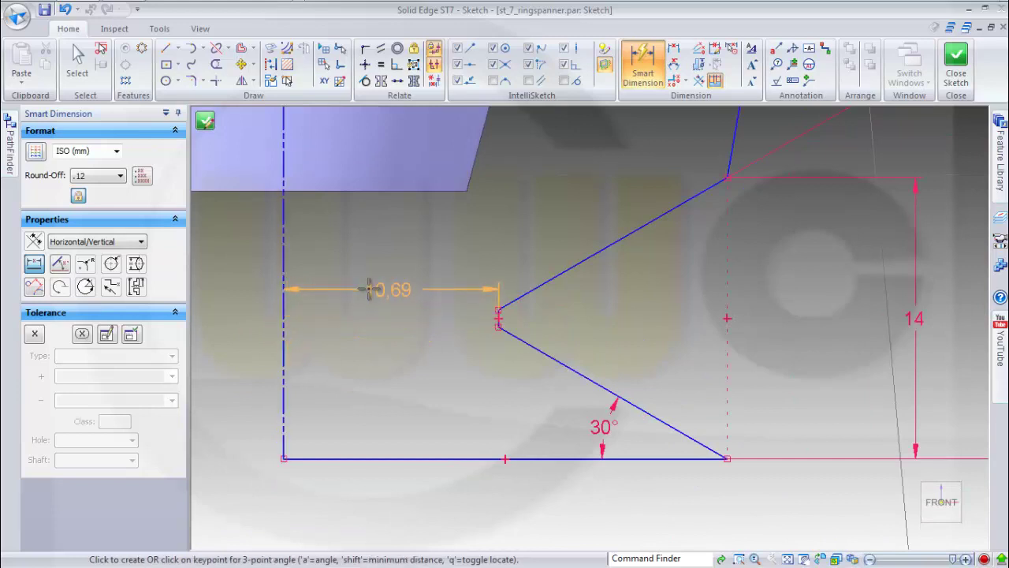
{"action": "left_click", "coordinate": [369, 288]}
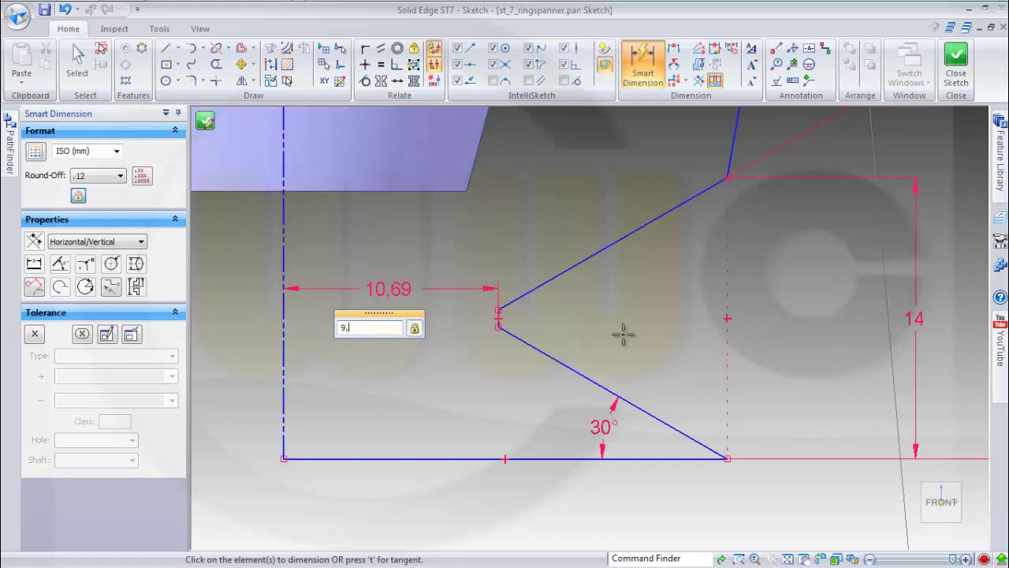
{"action": "key", "text": "Return"}
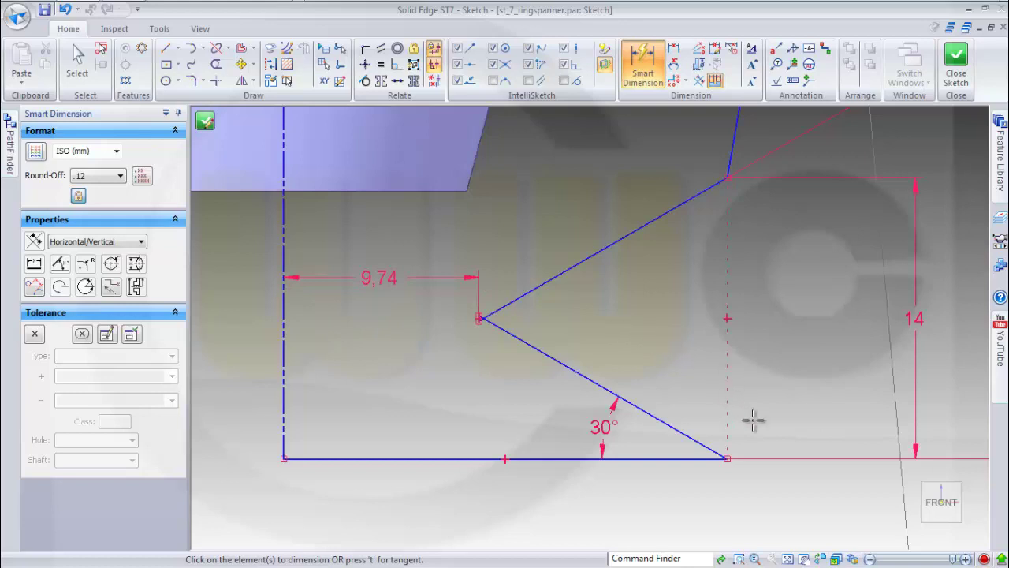
Step: Dimension the length of the profile's bottom horizontal line and set it to 12.65 mm
{"action": "left_click", "coordinate": [449, 465]}
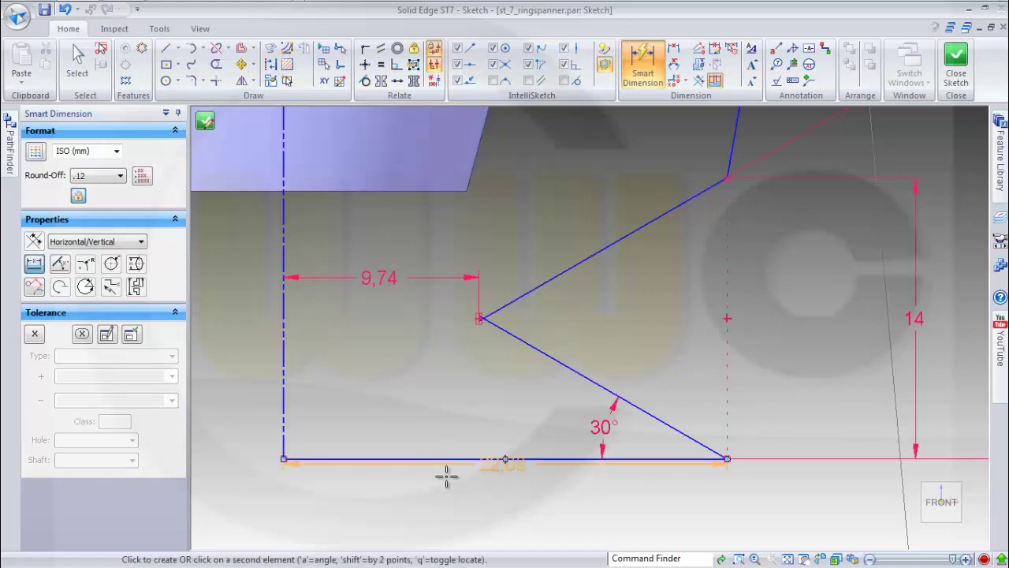
{"action": "left_click", "coordinate": [444, 496]}
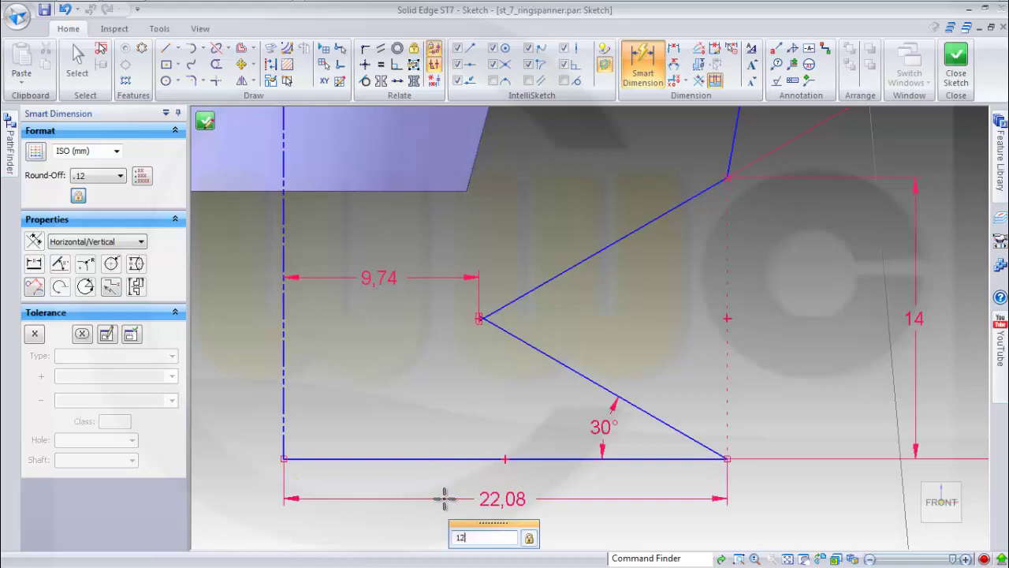
{"action": "key", "text": "Return"}
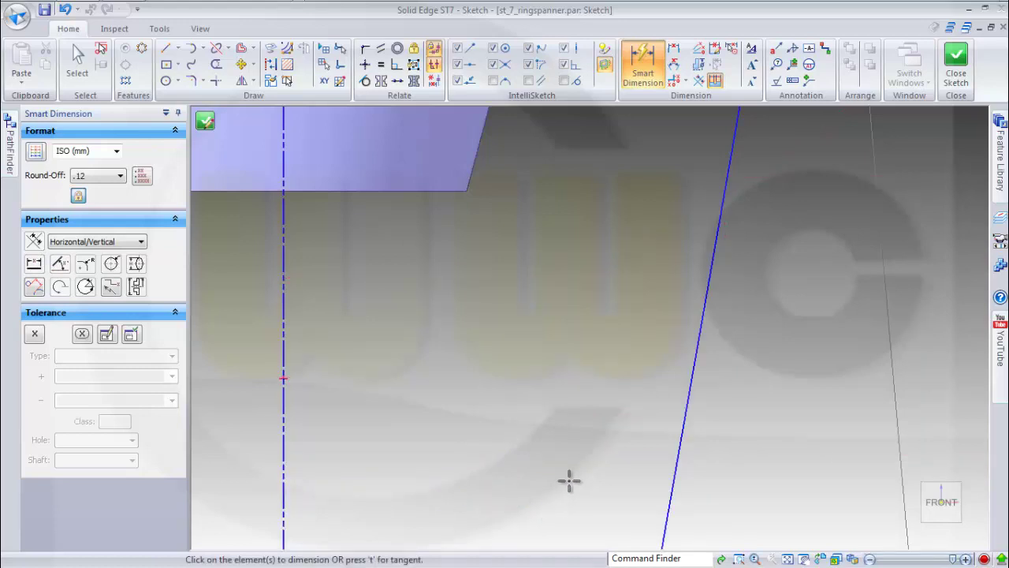
{"action": "scroll", "coordinate": [569, 474], "scroll_direction": "down", "scroll_amount": 5}
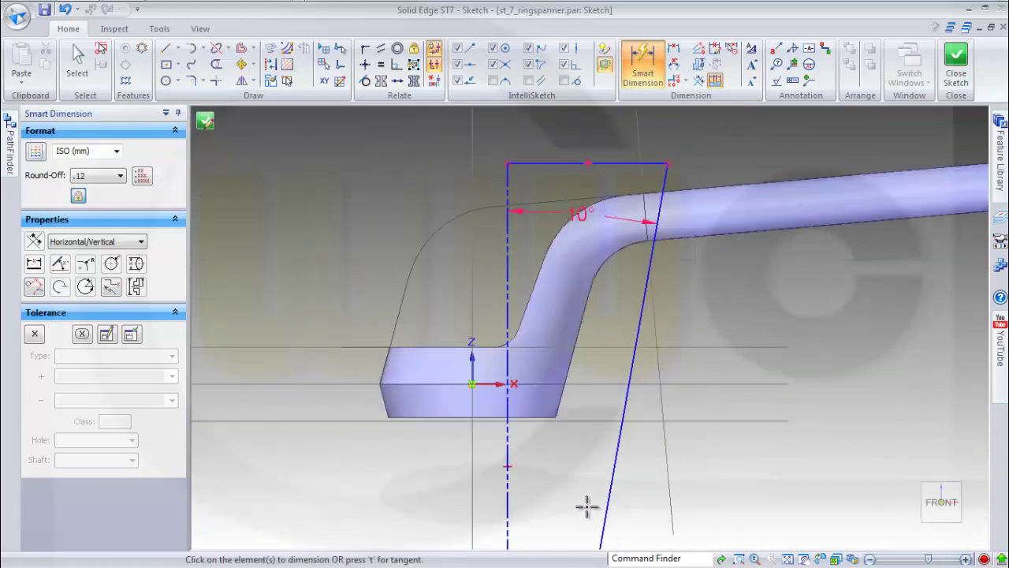
{"action": "scroll", "coordinate": [585, 506], "scroll_direction": "down", "scroll_amount": 3}
{"action": "middle_click_drag", "start_coordinate": [578, 532], "coordinate": [599, 188]}
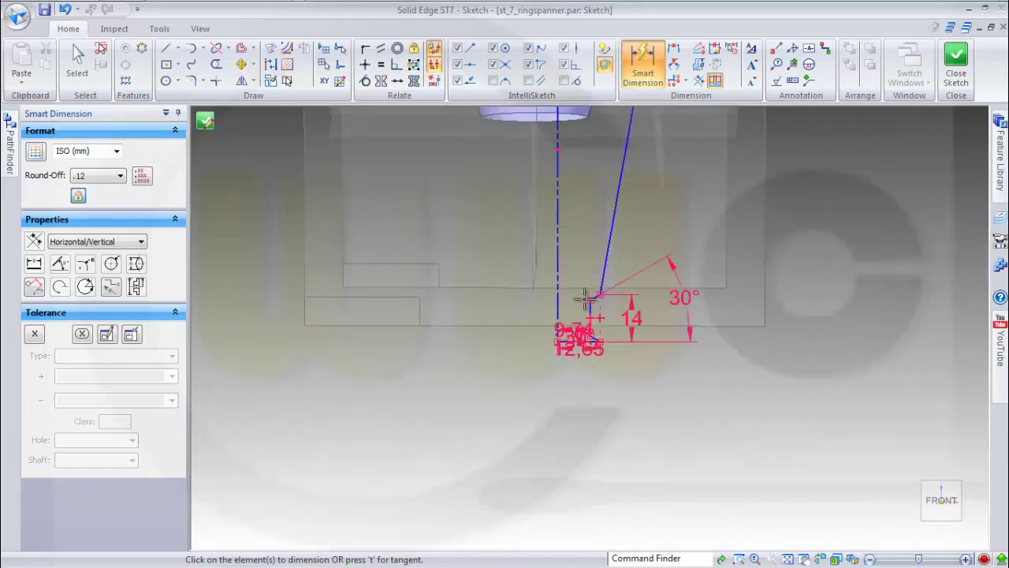
{"action": "scroll", "coordinate": [580, 325], "scroll_direction": "down", "scroll_amount": 2}
{"action": "scroll", "coordinate": [580, 326], "scroll_direction": "up", "scroll_amount": 5}
{"action": "scroll", "coordinate": [612, 291], "scroll_direction": "up", "scroll_amount": 4}
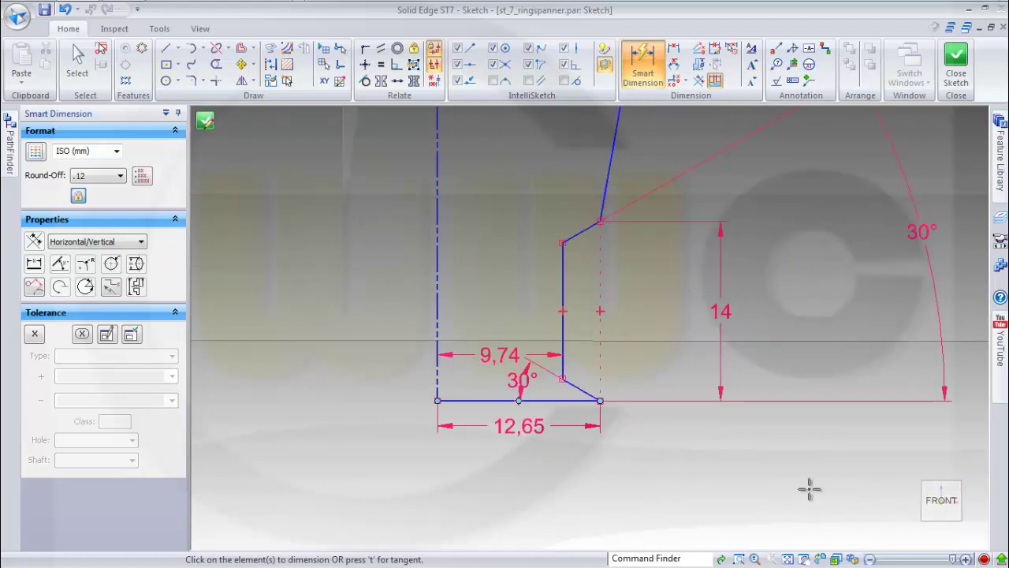
Step: Select the whole sketch profile and move it up so its stepped lower end reaches the spanner head
{"action": "left_click", "coordinate": [821, 559]}
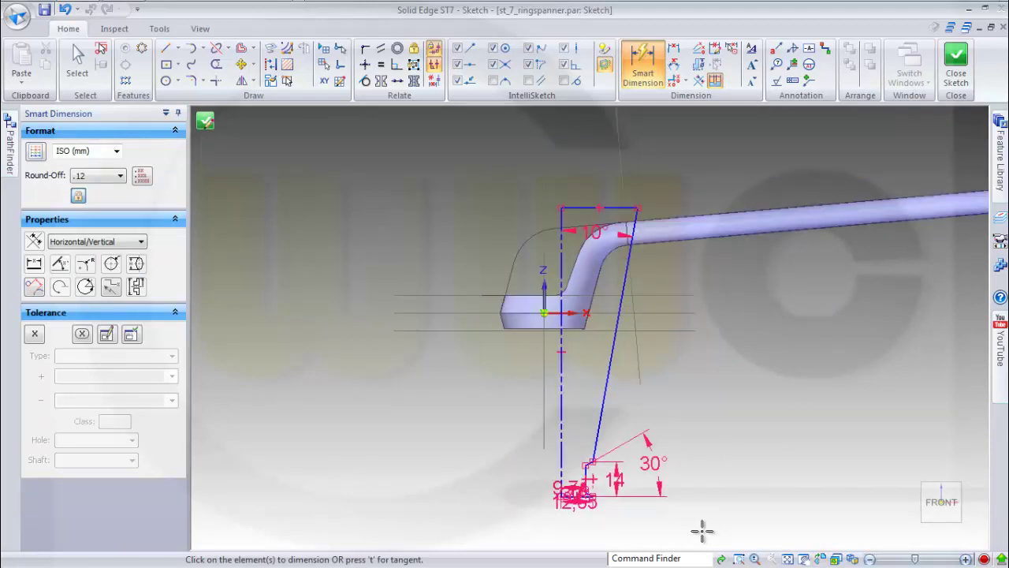
{"action": "key", "text": "Escape"}
{"action": "mouse_move", "coordinate": [490, 177]}
{"action": "left_mouse_down"}
{"action": "mouse_move", "coordinate": [698, 478]}
{"action": "mouse_move", "coordinate": [723, 551]}
{"action": "left_mouse_up"}
{"action": "left_click_drag", "start_coordinate": [605, 408], "coordinate": [597, 264]}
{"action": "left_click", "coordinate": [693, 335]}
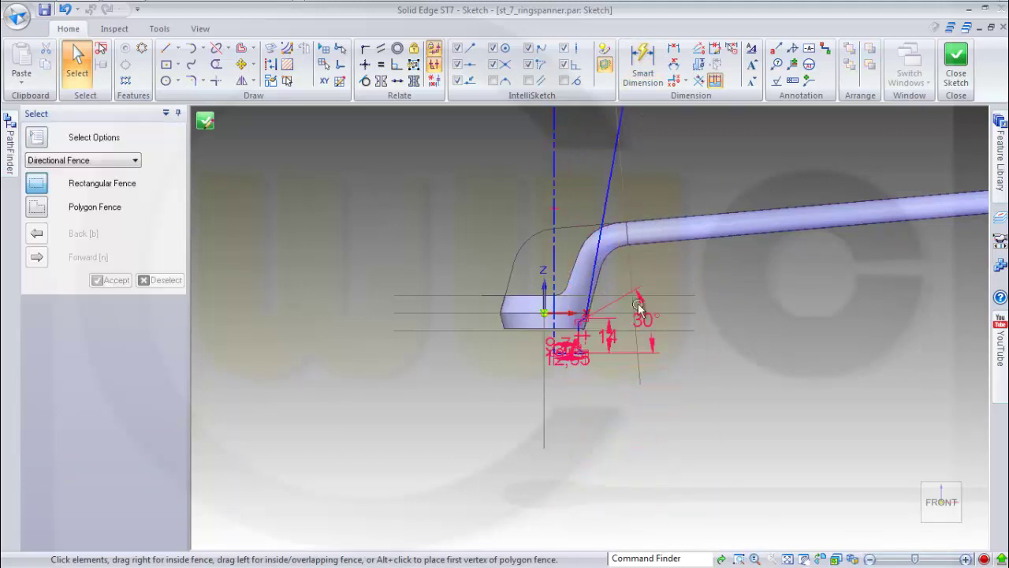
Step: Align the profile's bottom corner on the construction line vertically with the midpoint of the head's horizontal centre line
{"action": "scroll", "coordinate": [590, 286], "scroll_direction": "up", "scroll_amount": 3}
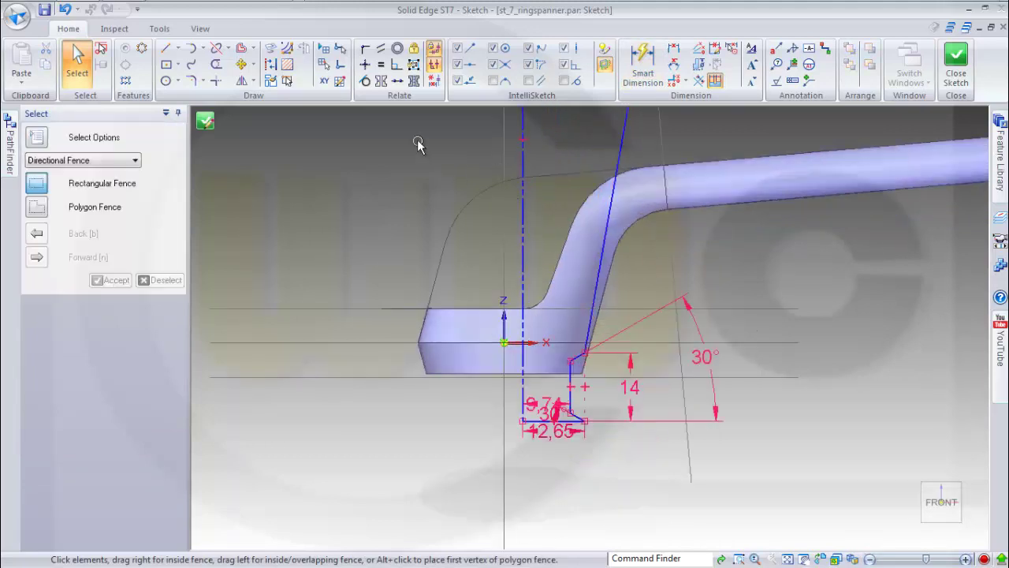
{"action": "left_click", "coordinate": [364, 64]}
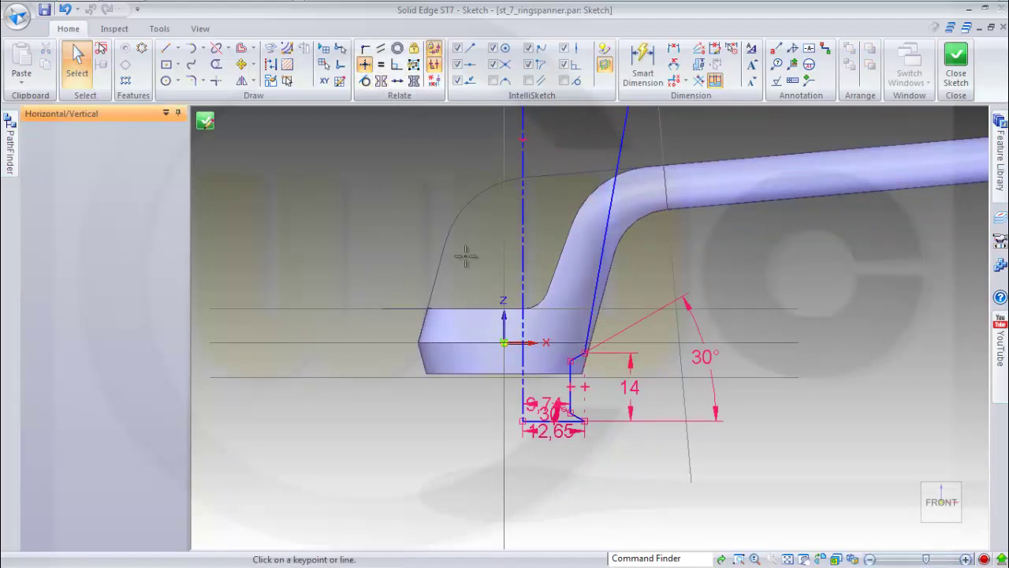
{"action": "left_click", "coordinate": [493, 337]}
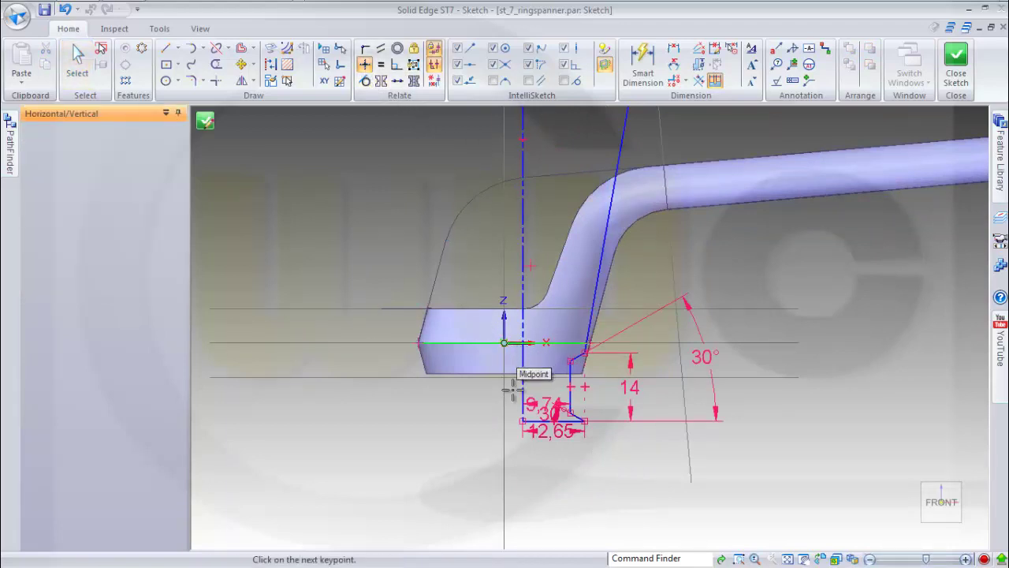
{"action": "left_click", "coordinate": [523, 421]}
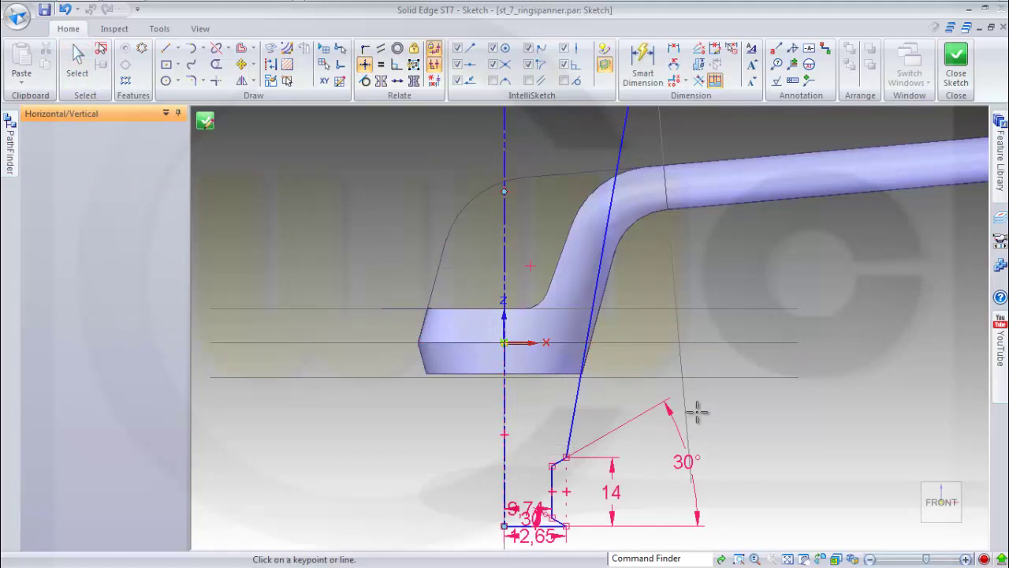
Step: Dimension the vertical distance from the head's centre origin to the profile's bottom line and set it to 7 mm
{"action": "left_click", "coordinate": [642, 59]}
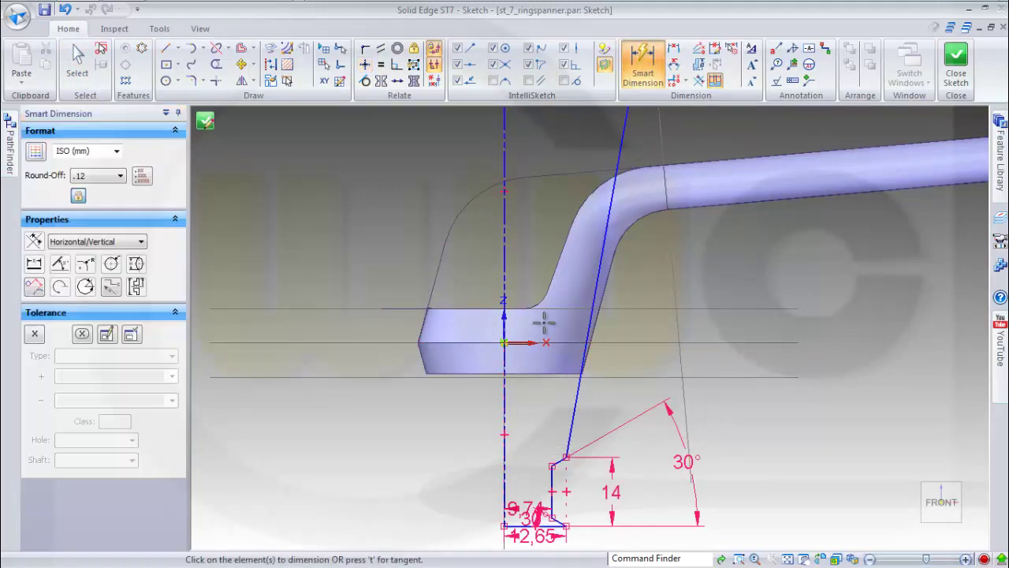
{"action": "left_click", "coordinate": [514, 343]}
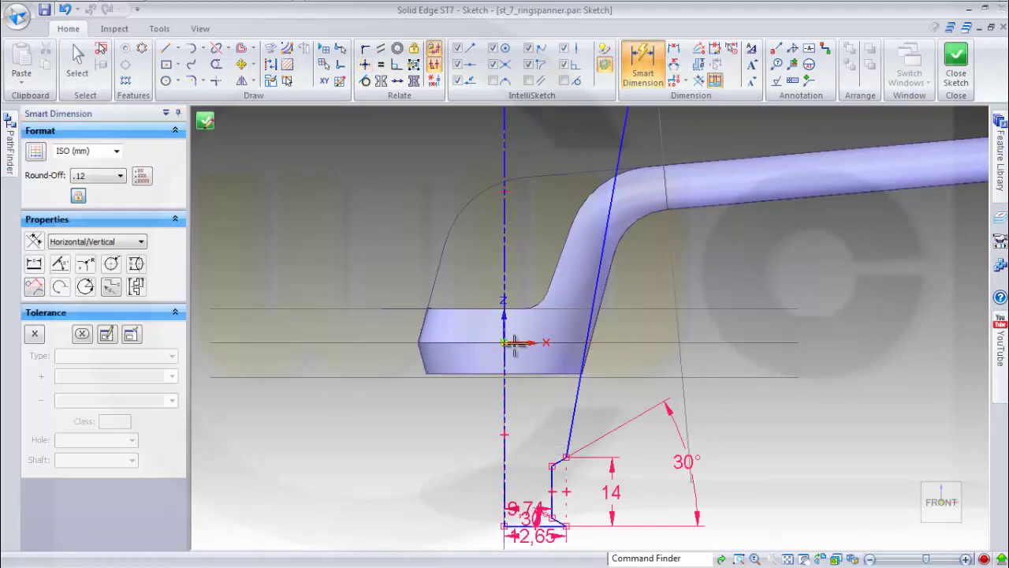
{"action": "left_click", "coordinate": [510, 523]}
{"action": "left_click", "coordinate": [447, 466]}
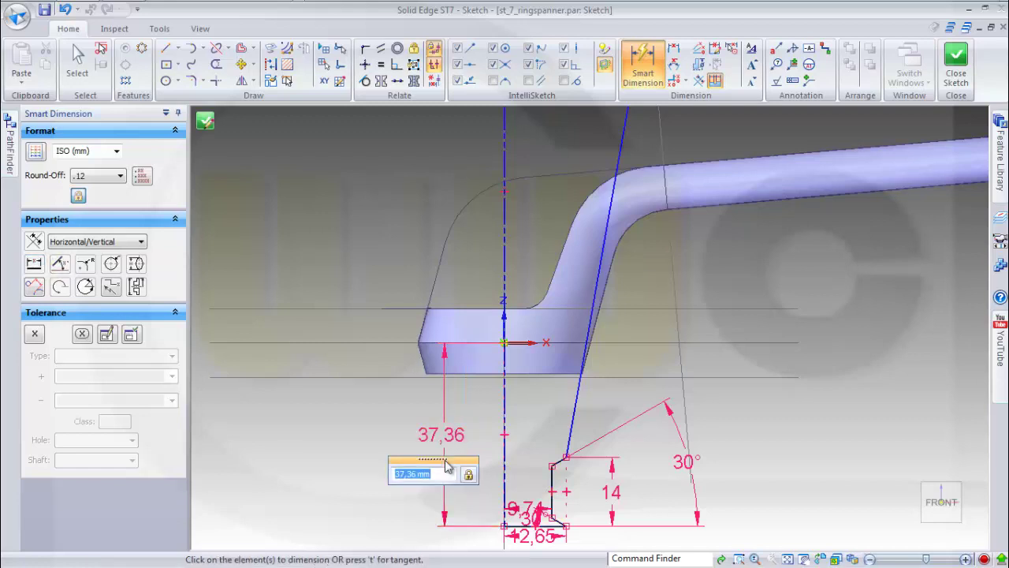
{"action": "key", "text": "Return"}
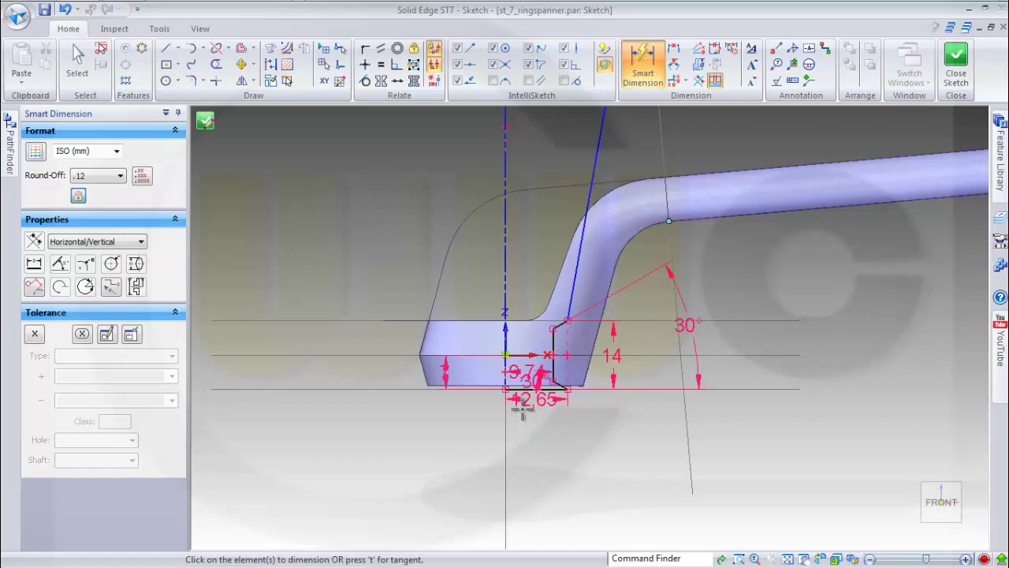
{"action": "key", "text": "Escape"}
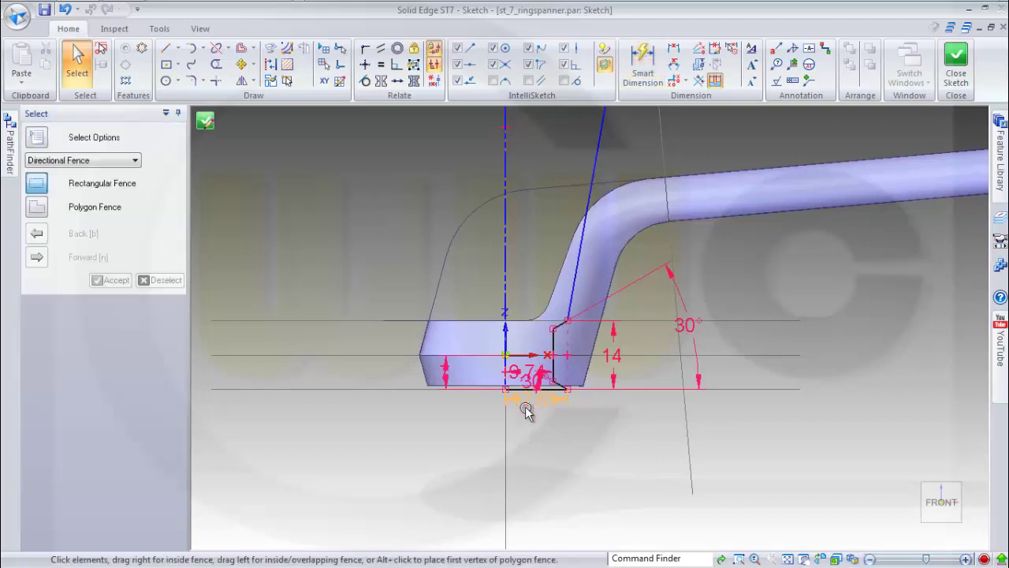
Step: Convert the profile's bottom horizontal line into a construction element
{"action": "scroll", "coordinate": [526, 410], "scroll_direction": "up", "scroll_amount": 3}
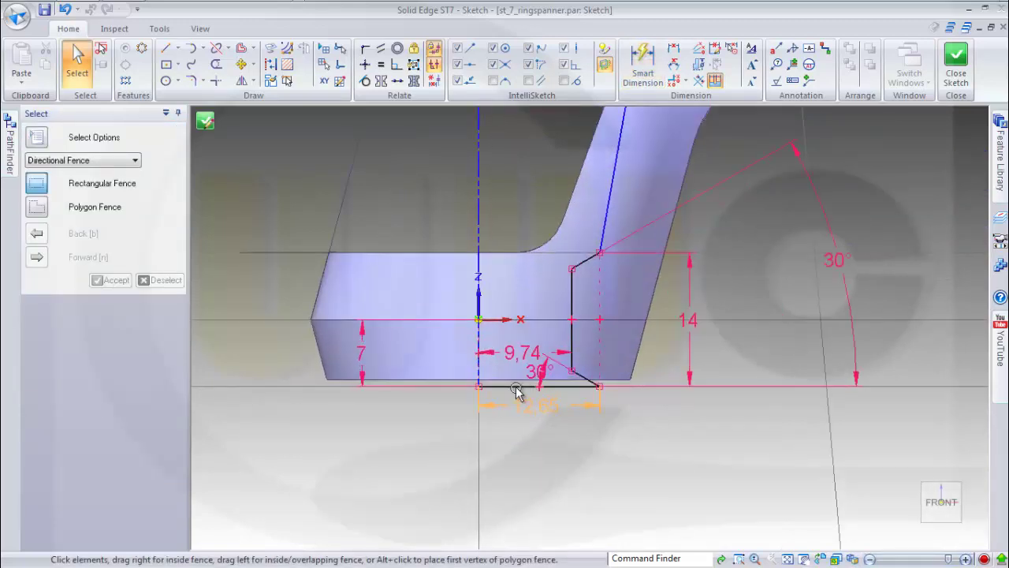
{"action": "left_click", "coordinate": [516, 387]}
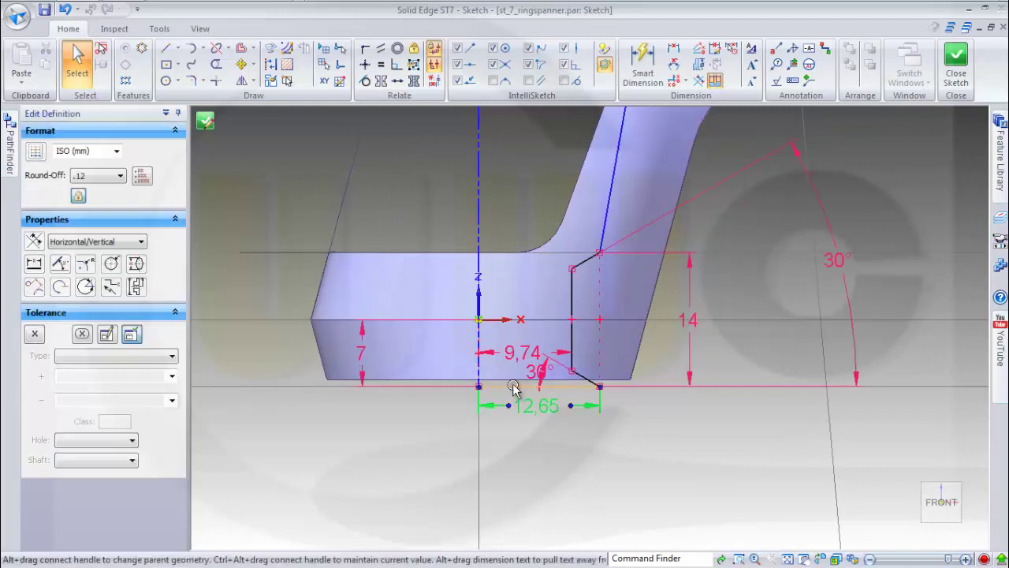
{"action": "key", "text": "Escape"}
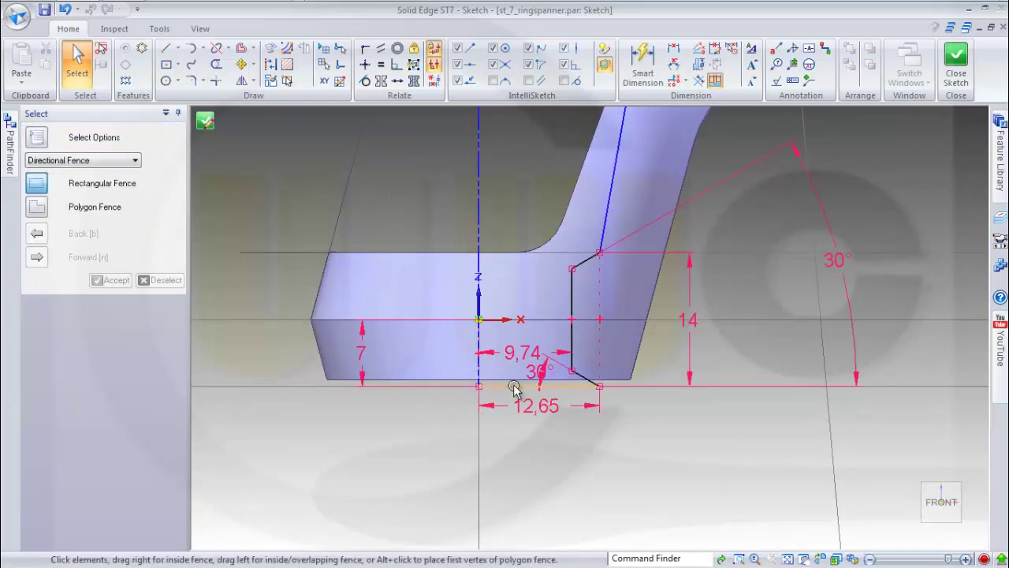
{"action": "left_click", "coordinate": [514, 387]}
{"action": "left_click", "coordinate": [269, 64]}
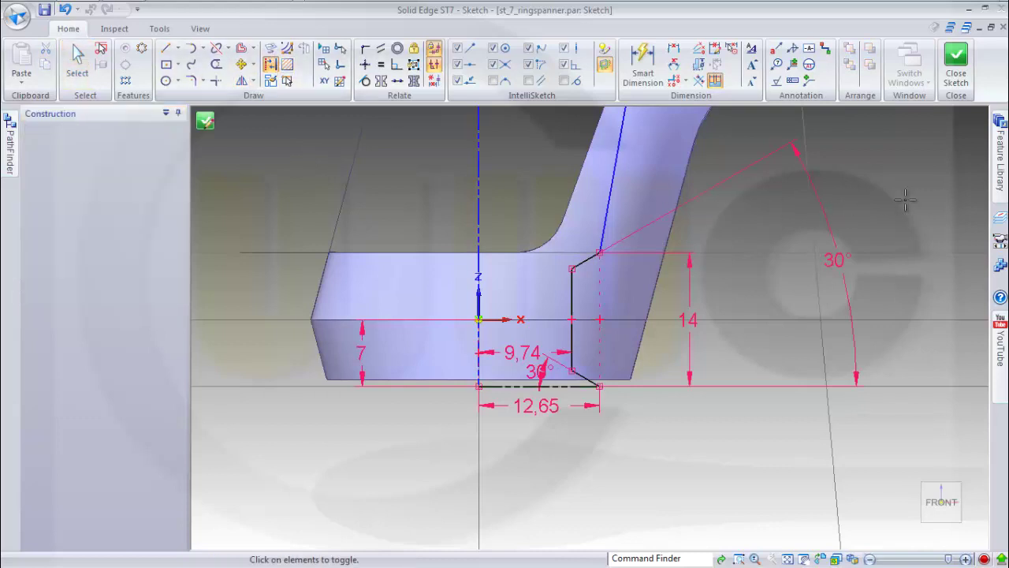
{"action": "key", "text": "Escape"}
Step: Dimension the length of the profile's vertical construction line and set it to 60 mm
{"action": "scroll", "coordinate": [870, 194], "scroll_direction": "down", "scroll_amount": 2}
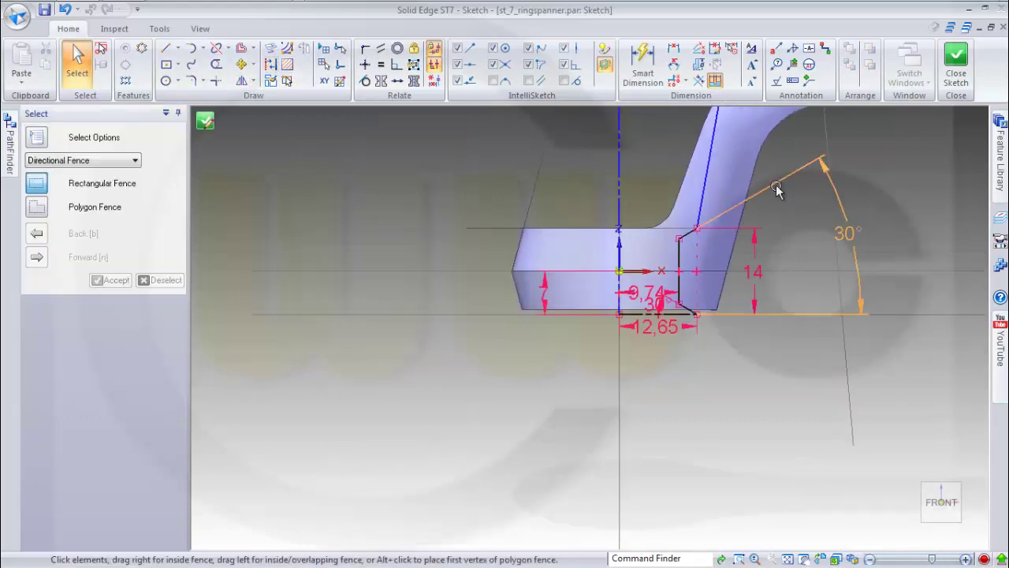
{"action": "scroll", "coordinate": [743, 225], "scroll_direction": "up", "scroll_amount": 5}
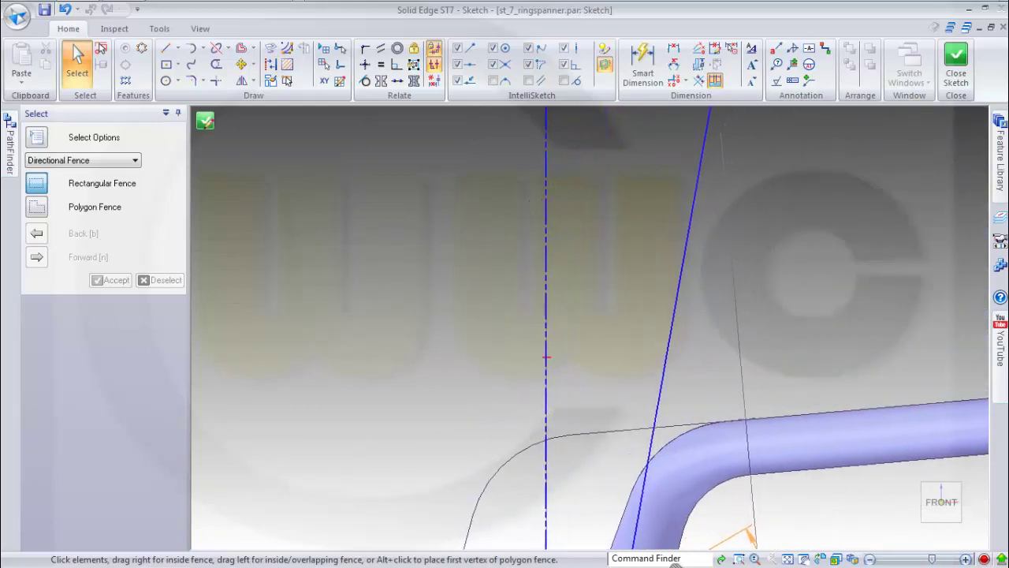
{"action": "scroll", "coordinate": [743, 293], "scroll_direction": "down", "scroll_amount": 5}
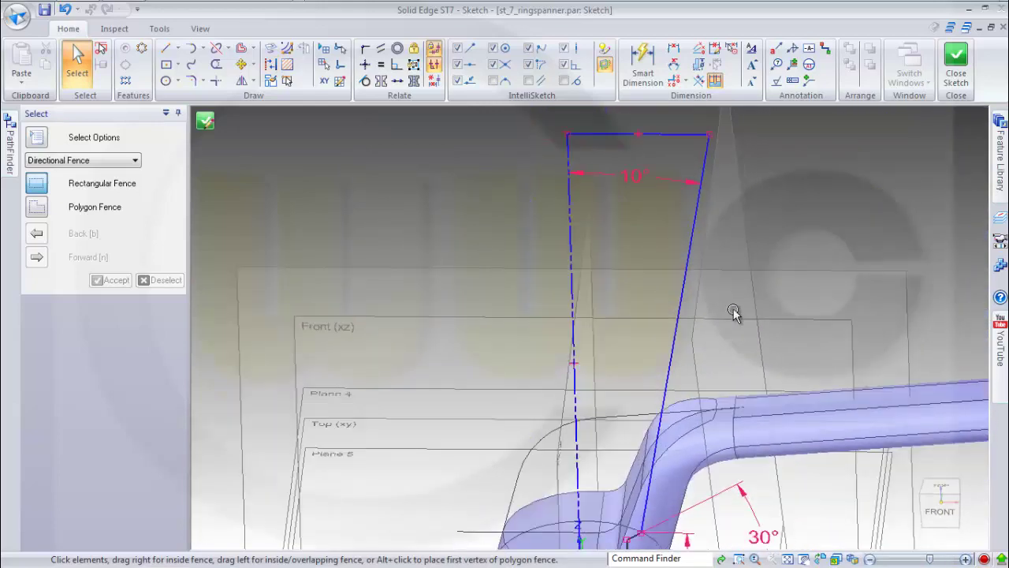
{"action": "left_click", "coordinate": [643, 59]}
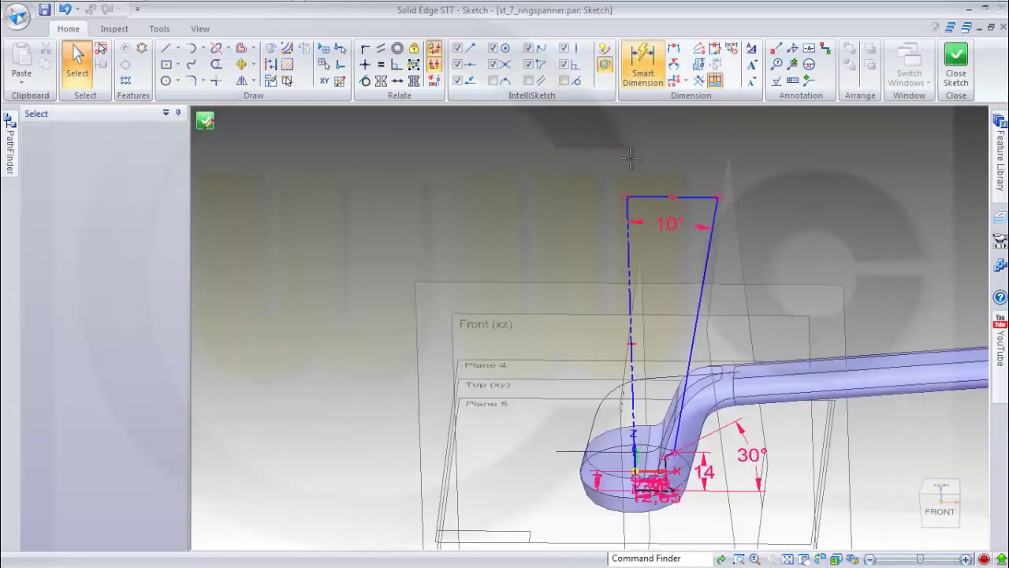
{"action": "left_click", "coordinate": [628, 239]}
{"action": "left_click", "coordinate": [498, 242]}
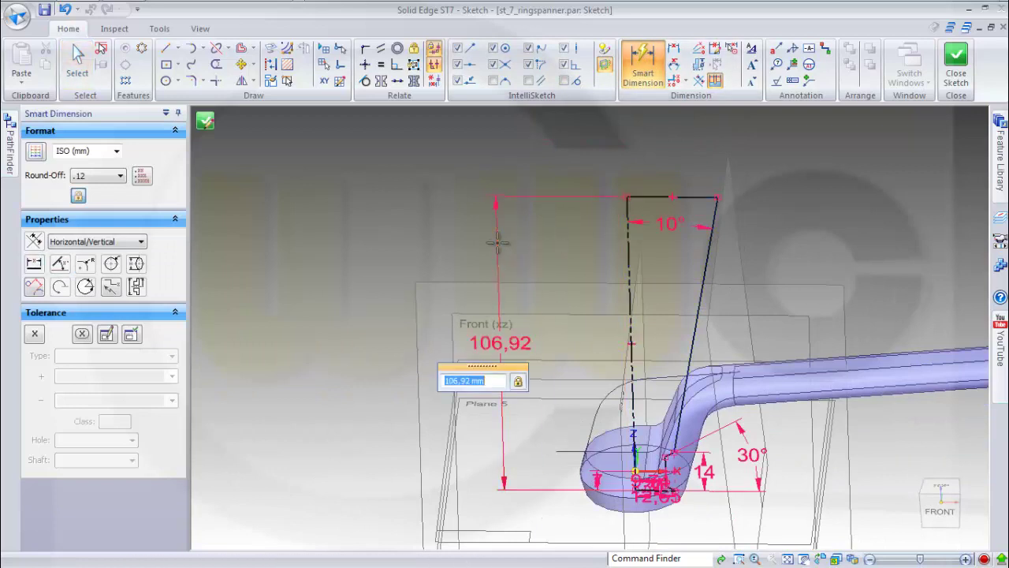
{"action": "type", "text": "60"}
{"action": "key", "text": "Return"}
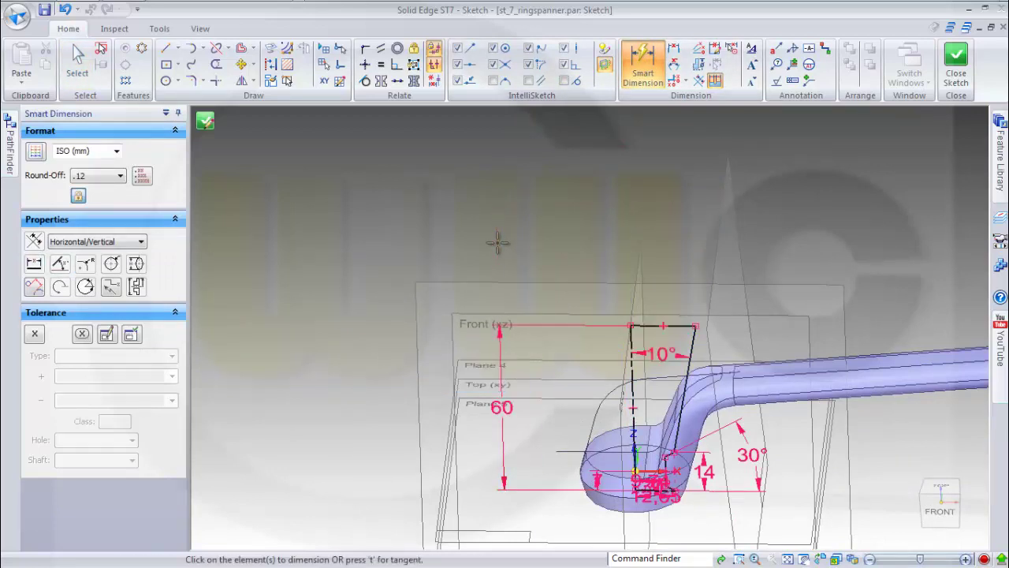
{"action": "key", "text": "Escape"}
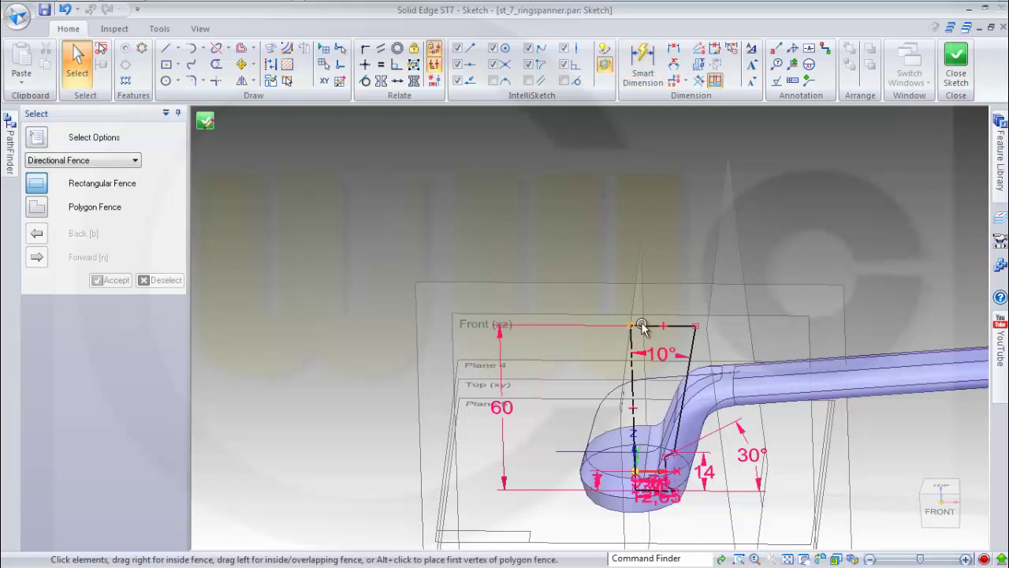
Step: Convert the profile's top horizontal line into a construction element
{"action": "left_click", "coordinate": [644, 324]}
{"action": "left_click", "coordinate": [669, 296]}
{"action": "left_click", "coordinate": [675, 327]}
{"action": "left_click", "coordinate": [675, 327]}
{"action": "left_click", "coordinate": [676, 328]}
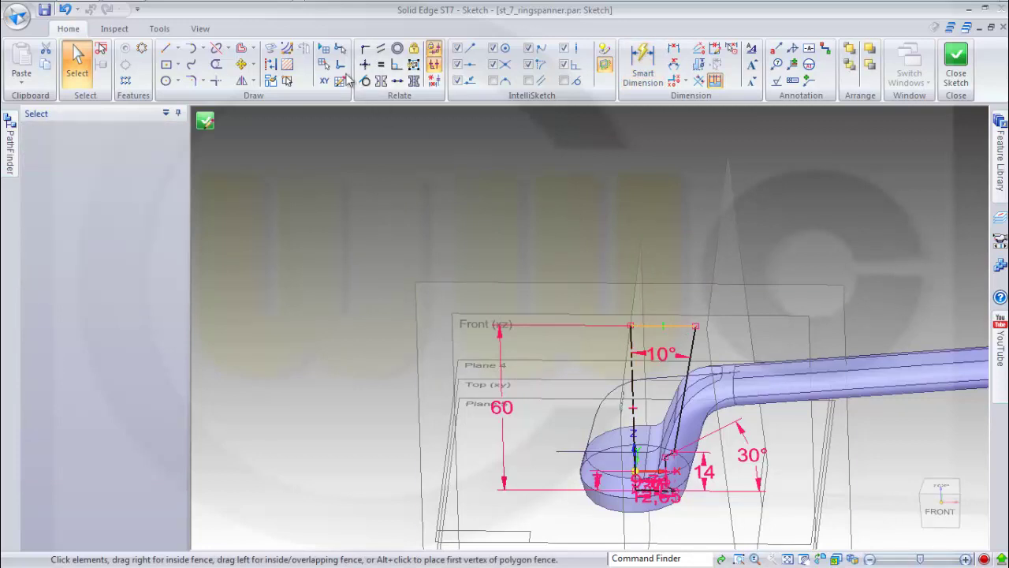
{"action": "left_click", "coordinate": [270, 64]}
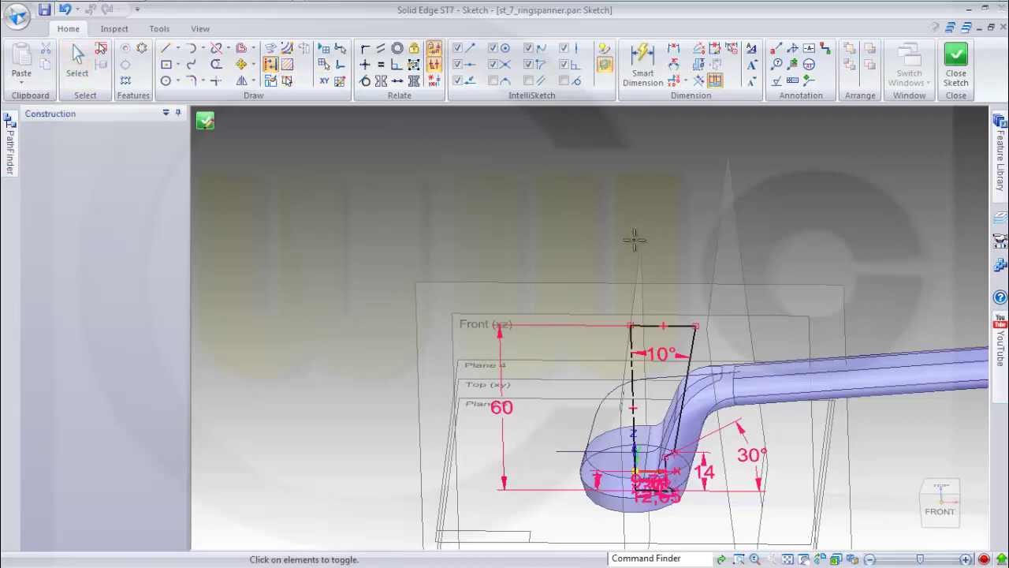
{"action": "scroll", "coordinate": [642, 251], "scroll_direction": "up", "scroll_amount": 5}
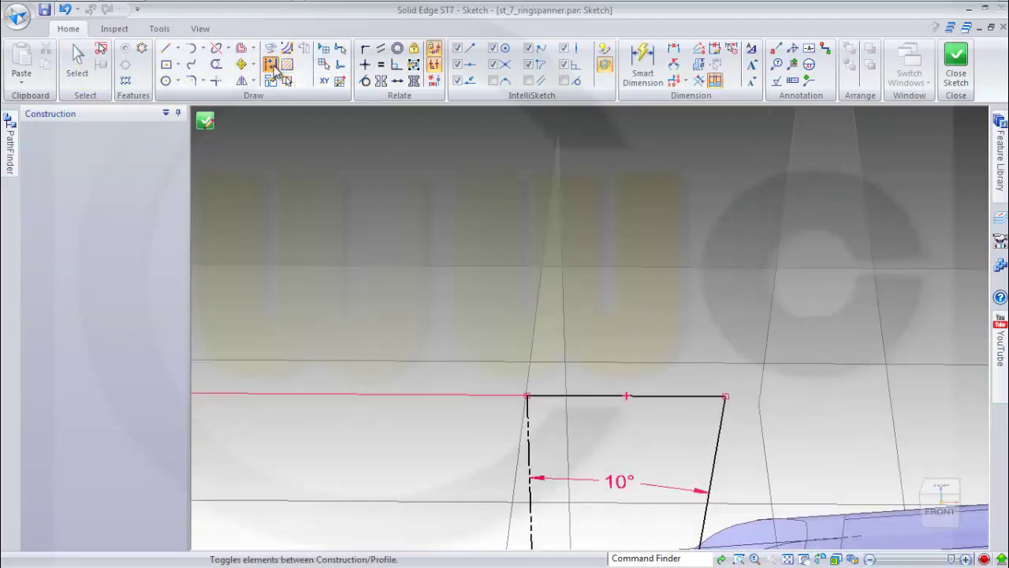
{"action": "key", "text": "Escape"}
{"action": "left_click", "coordinate": [592, 395]}
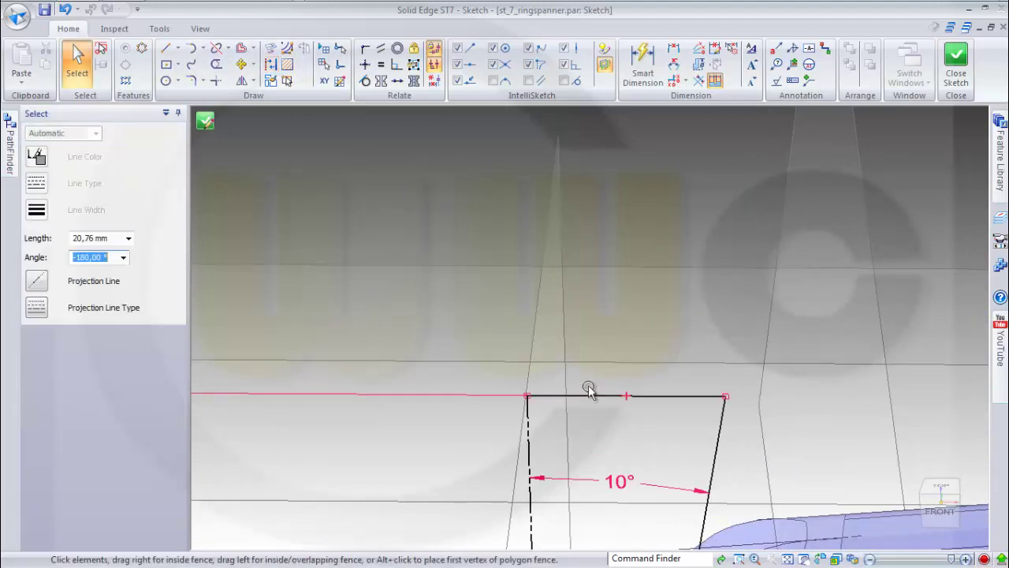
{"action": "left_click", "coordinate": [271, 67]}
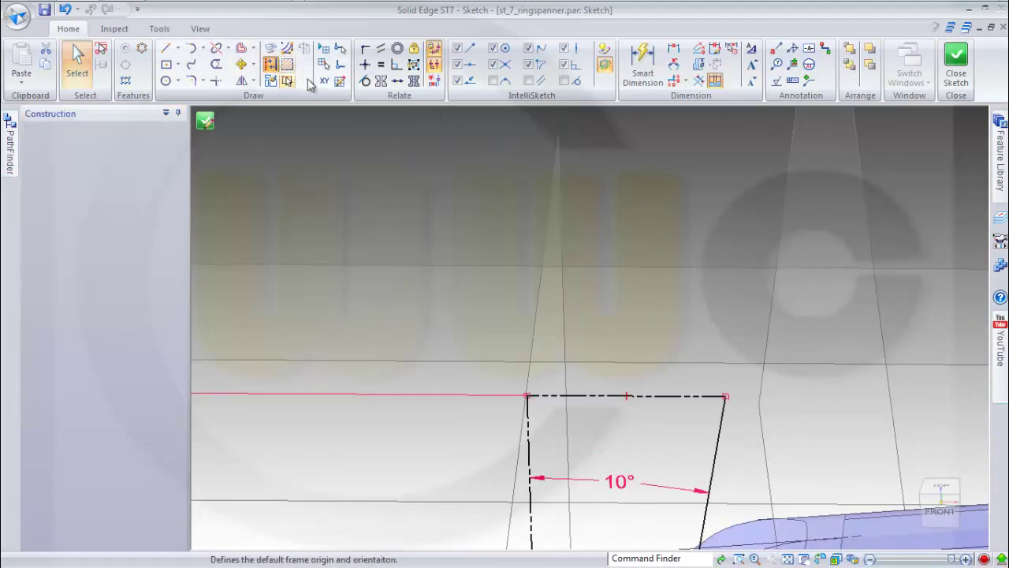
Step: Close the profile sketch and finish it without starting another sketch
{"action": "middle_click_drag", "start_coordinate": [693, 429], "coordinate": [700, 398]}
{"action": "left_click", "coordinate": [956, 64]}
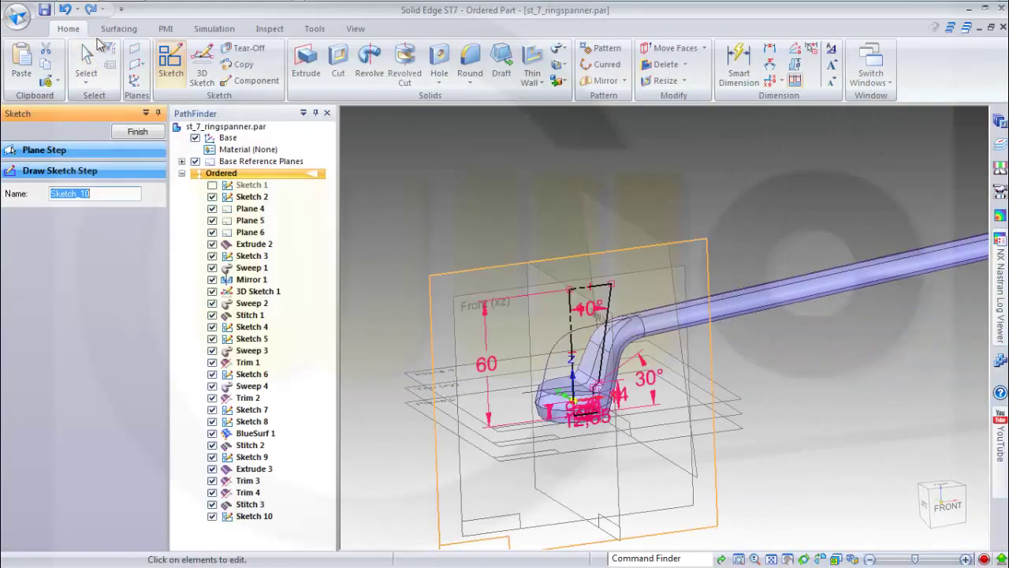
{"action": "left_click", "coordinate": [134, 134]}
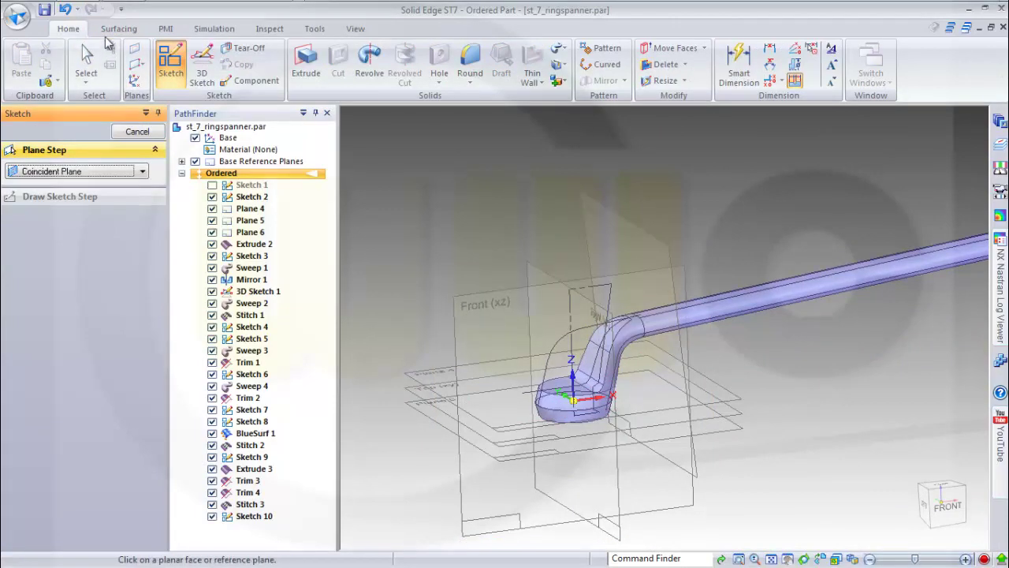
{"action": "left_click", "coordinate": [119, 28]}
{"action": "key", "text": "Escape"}
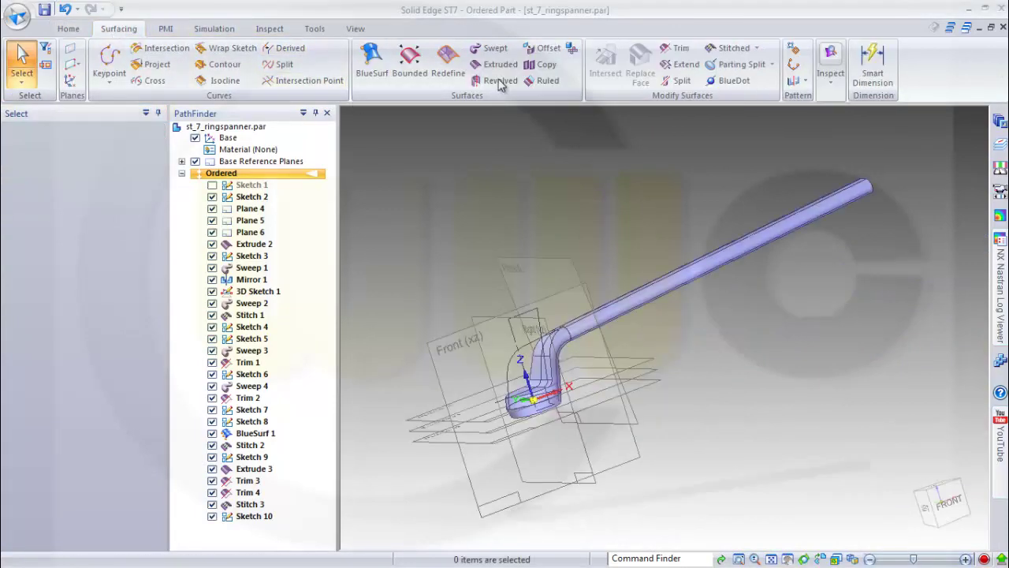
Step: Create a revolved surface by revolving the stepped profile chain 360° about the vertical construction line
{"action": "left_click", "coordinate": [499, 81]}
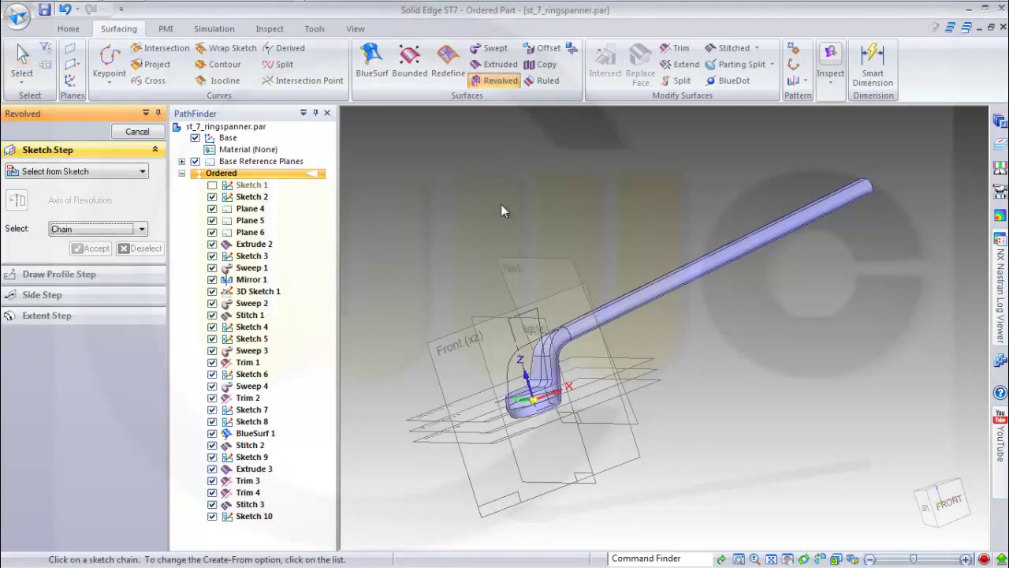
{"action": "scroll", "coordinate": [529, 285], "scroll_direction": "up", "scroll_amount": 3}
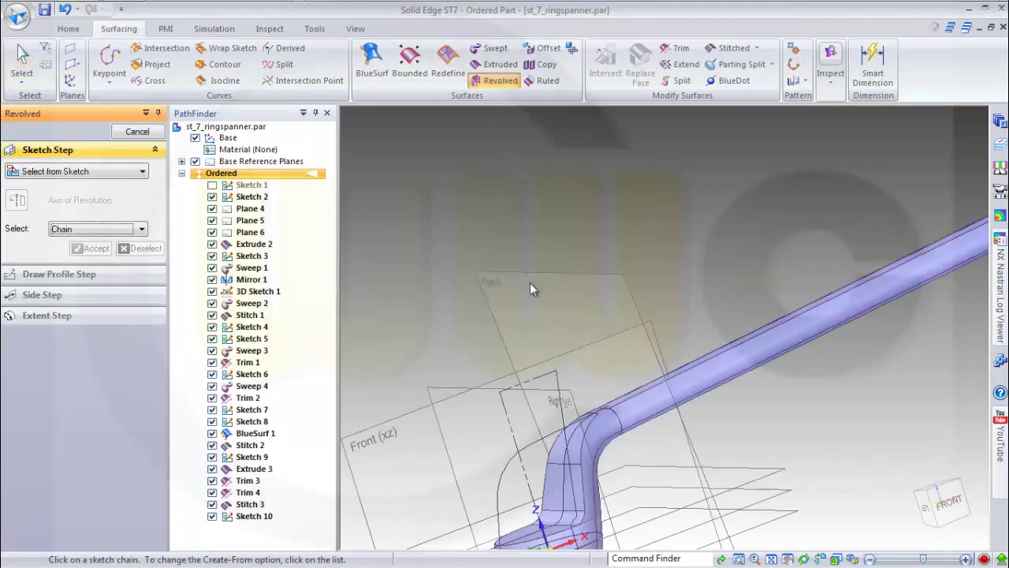
{"action": "left_click", "coordinate": [563, 399]}
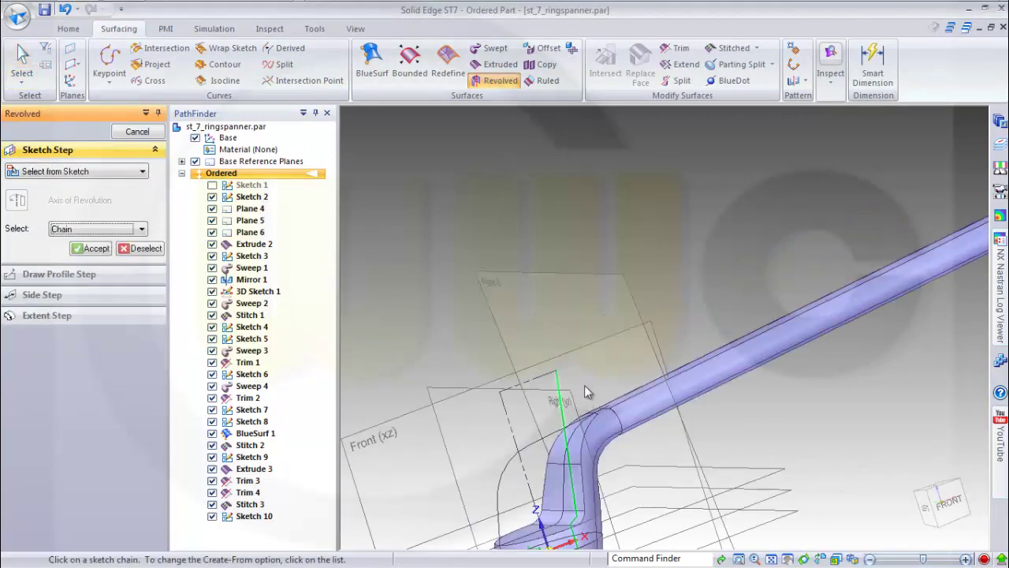
{"action": "right_click", "coordinate": [543, 202]}
{"action": "left_click", "coordinate": [505, 408]}
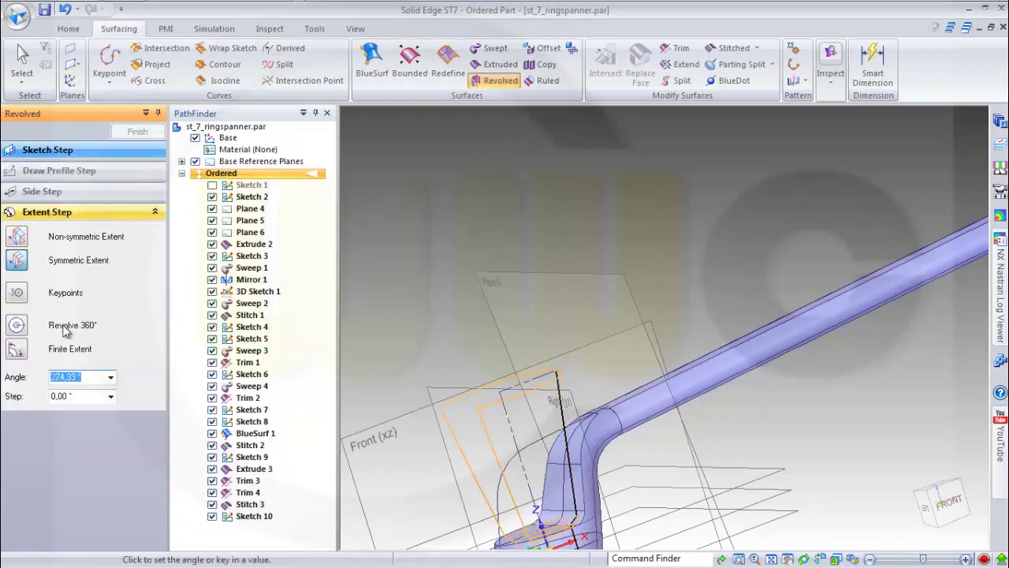
{"action": "left_click", "coordinate": [64, 328]}
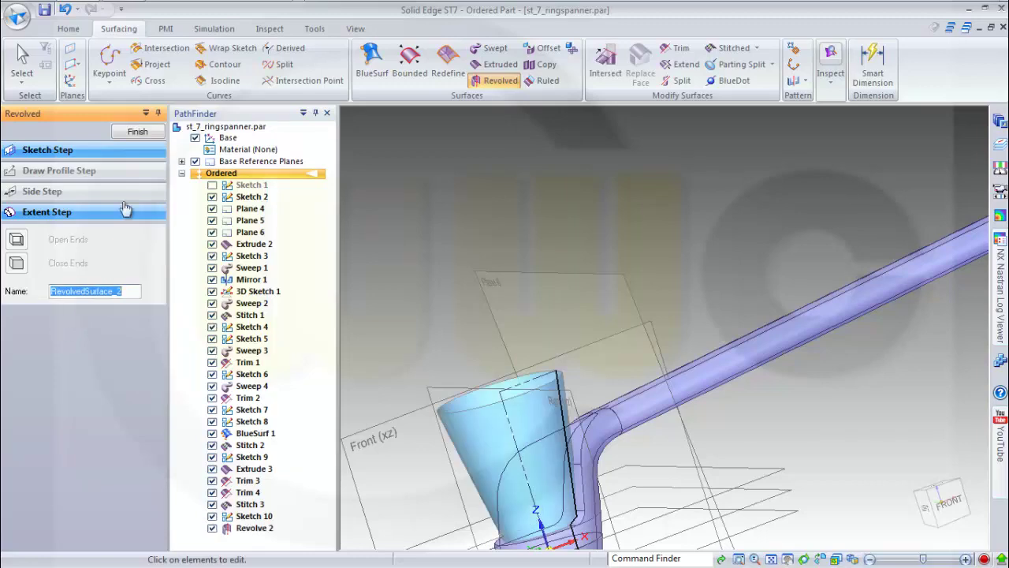
{"action": "left_click", "coordinate": [137, 131]}
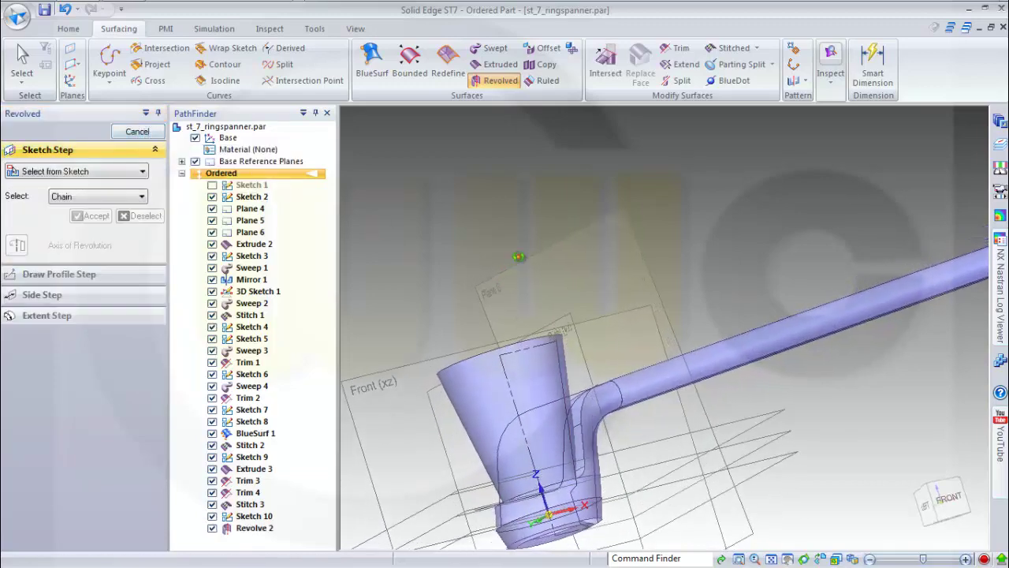
{"action": "middle_click_drag", "start_coordinate": [518, 256], "coordinate": [520, 292]}
{"action": "middle_click_drag", "start_coordinate": [513, 345], "coordinate": [243, 213]}
{"action": "left_click", "coordinate": [139, 132]}
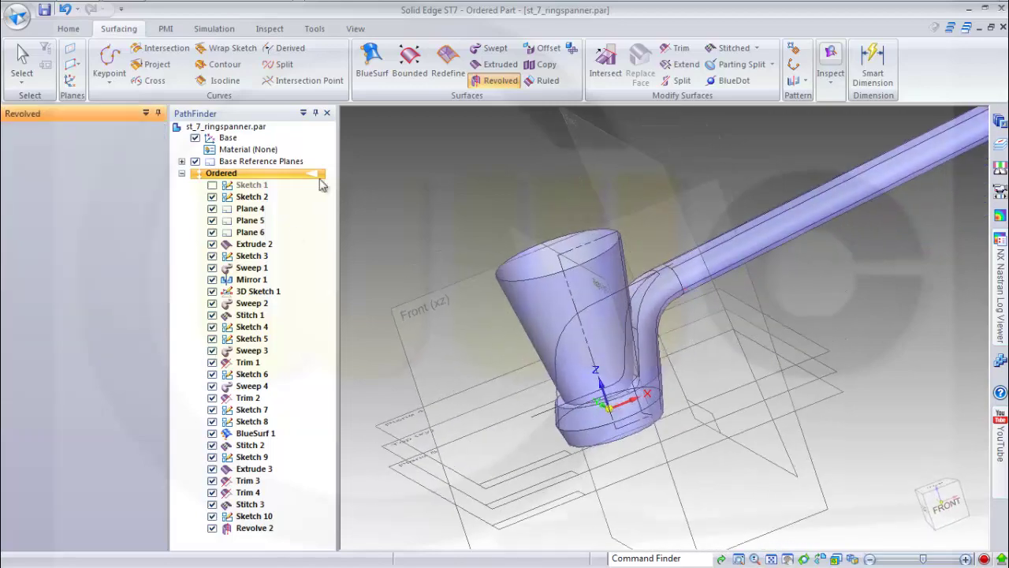
Step: Hide Plane 4, Plane 5, Plane 6 and the base reference planes
{"action": "middle_click_drag", "start_coordinate": [598, 375], "coordinate": [724, 360]}
{"action": "middle_click_drag", "start_coordinate": [665, 306], "coordinate": [597, 329]}
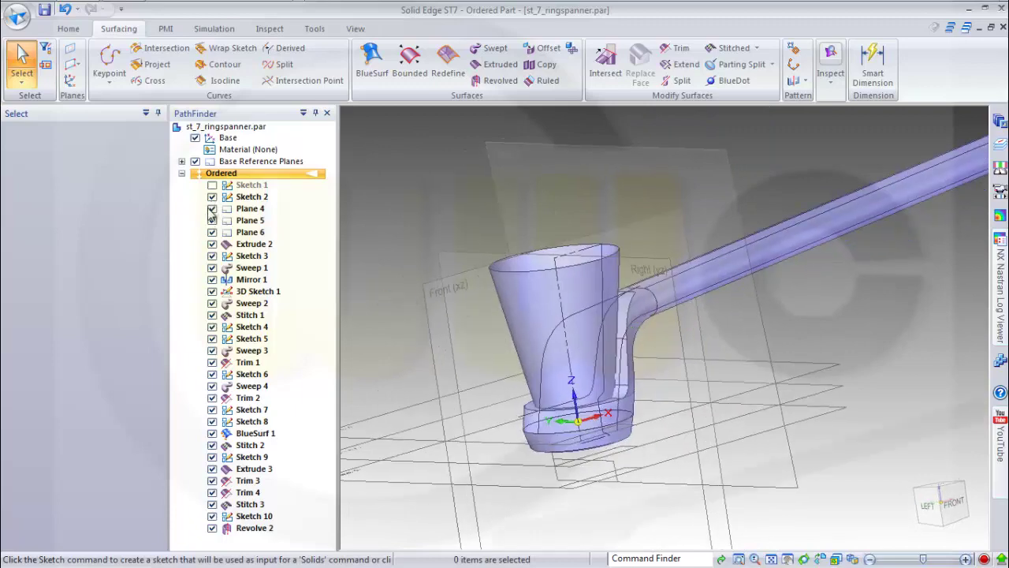
{"action": "left_click", "coordinate": [211, 209]}
{"action": "left_click", "coordinate": [211, 220]}
{"action": "left_click", "coordinate": [211, 232]}
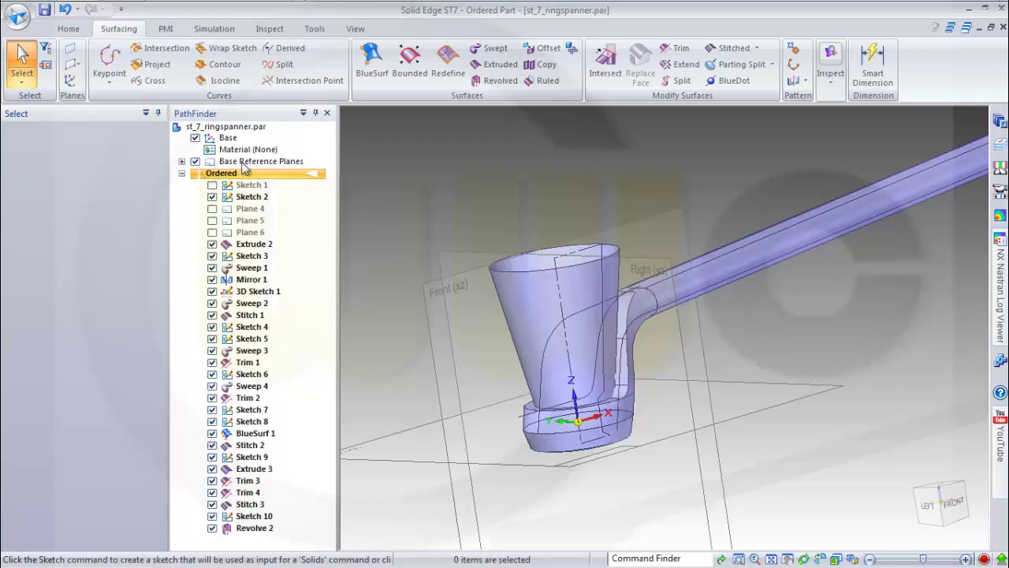
{"action": "left_click", "coordinate": [195, 161]}
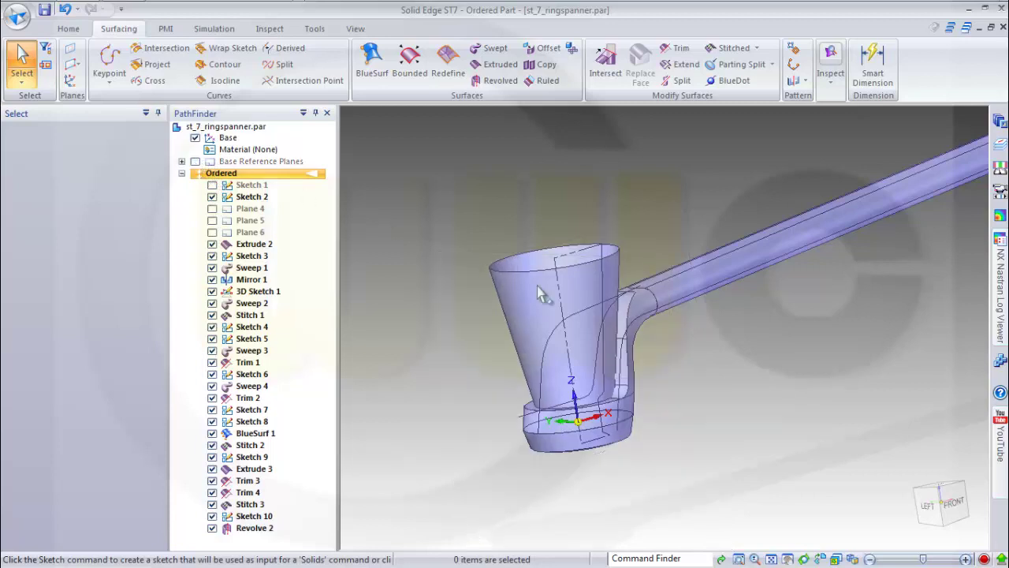
{"action": "middle_click_drag", "start_coordinate": [588, 337], "coordinate": [648, 345]}
{"action": "scroll", "coordinate": [651, 343], "scroll_direction": "up", "scroll_amount": 2}
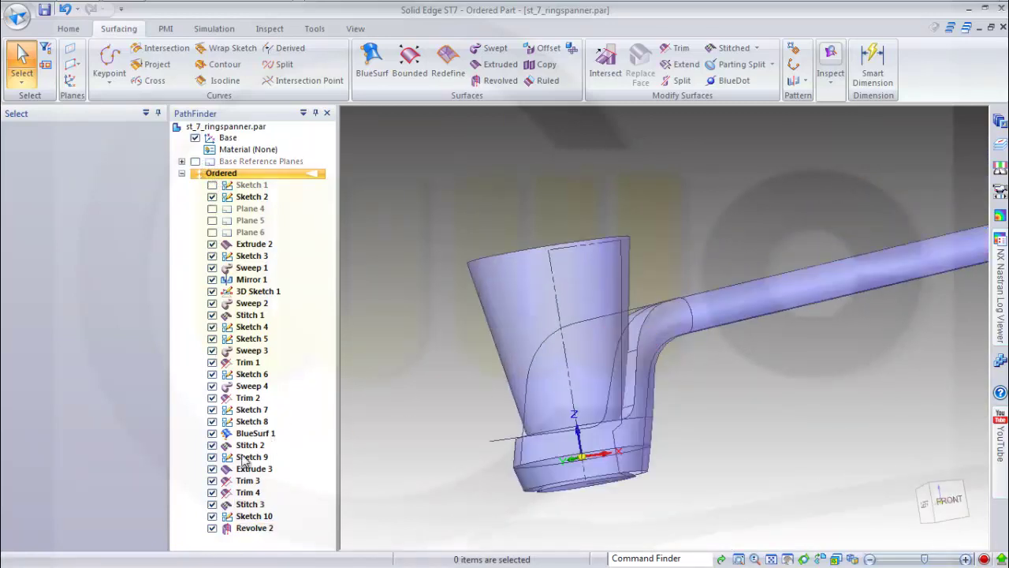
Step: Hide Sketch 10, Sketch 9, Sketch 7, Sketch 6, Sketch 5, Sketch 4, 3D Sketch 1 and Sketch 3
{"action": "left_click", "coordinate": [212, 516]}
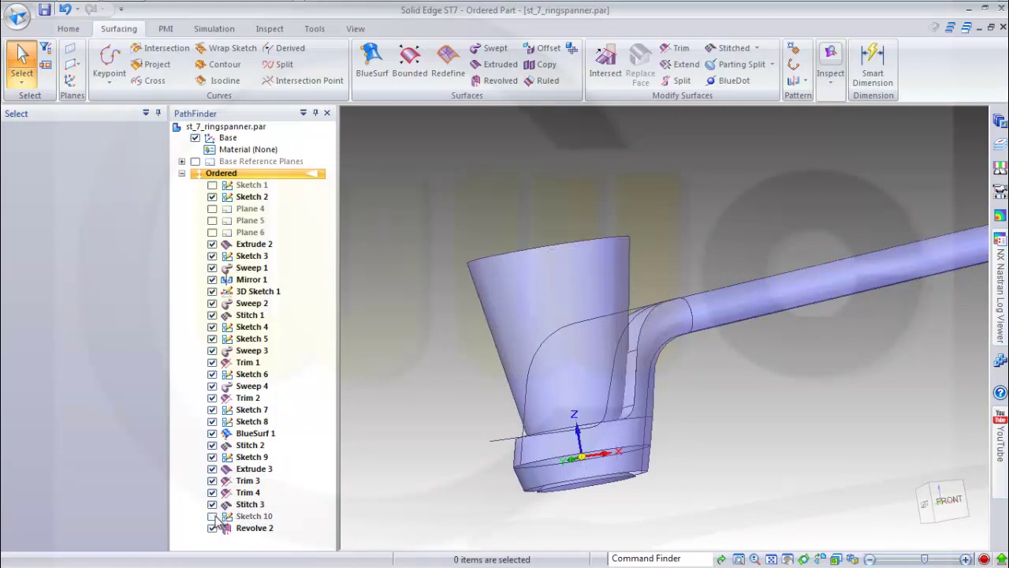
{"action": "left_click", "coordinate": [212, 457]}
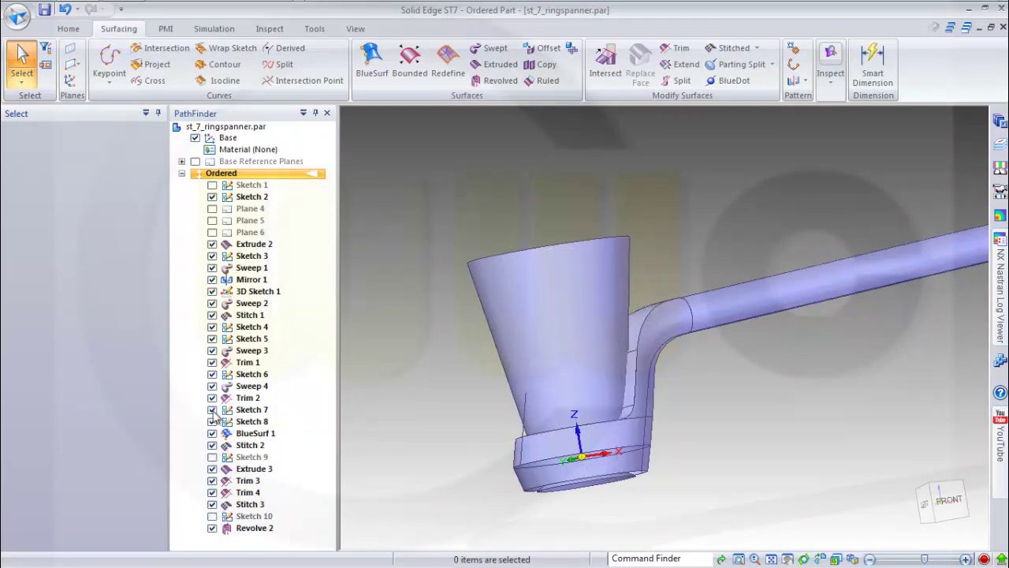
{"action": "left_click", "coordinate": [212, 410]}
{"action": "left_click", "coordinate": [212, 375]}
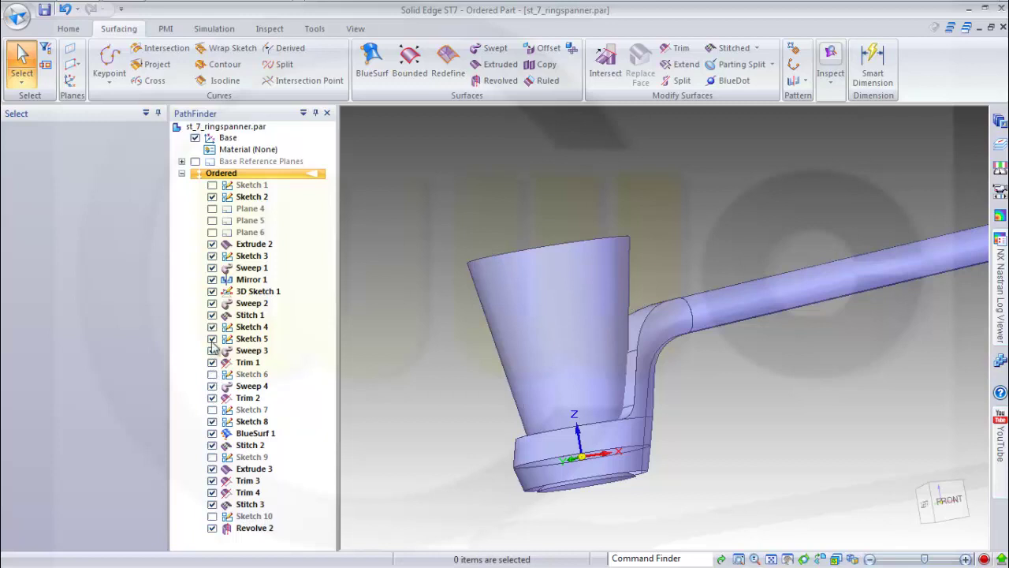
{"action": "left_click", "coordinate": [212, 339]}
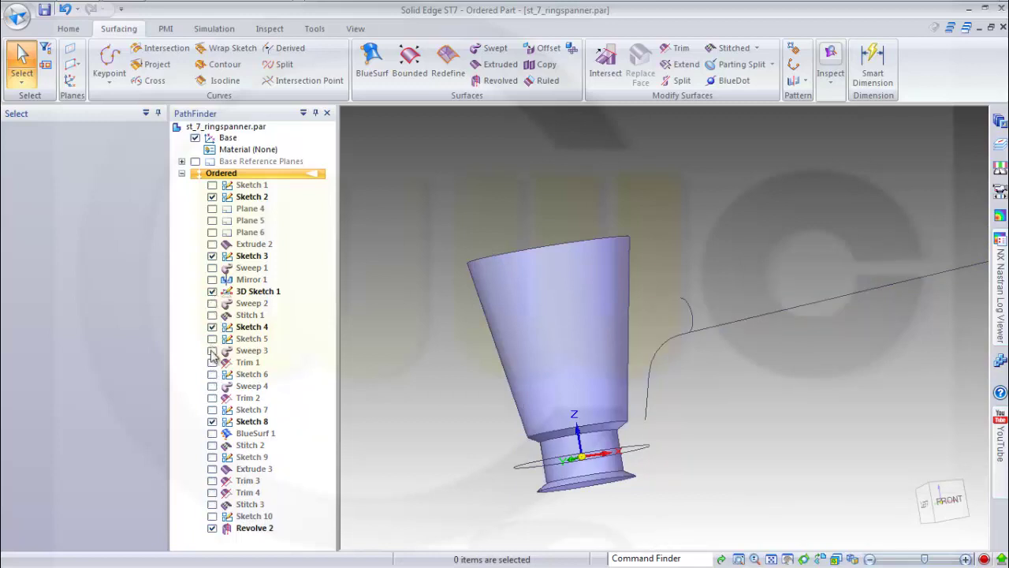
{"action": "left_click", "coordinate": [212, 351]}
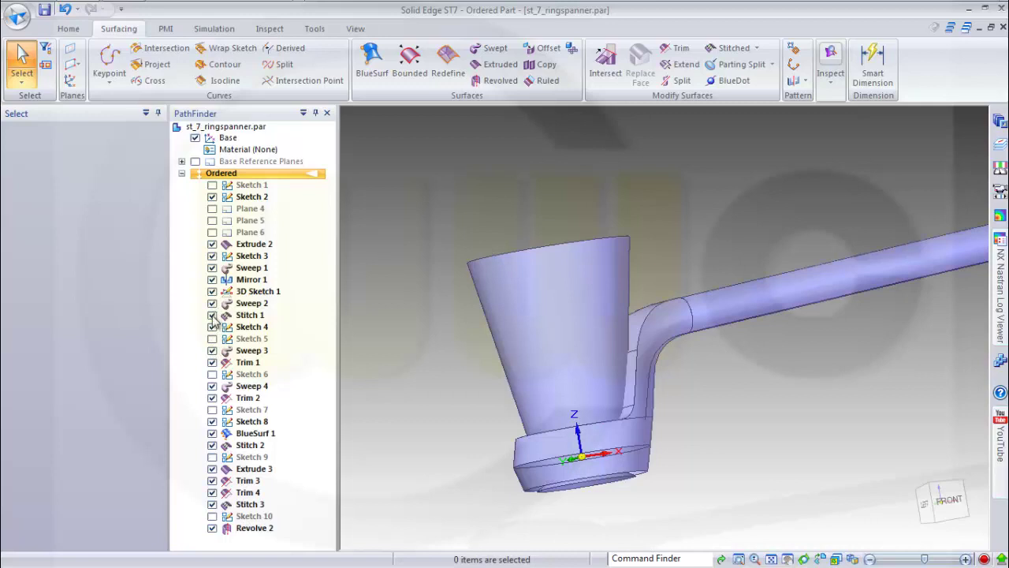
{"action": "left_click", "coordinate": [212, 327]}
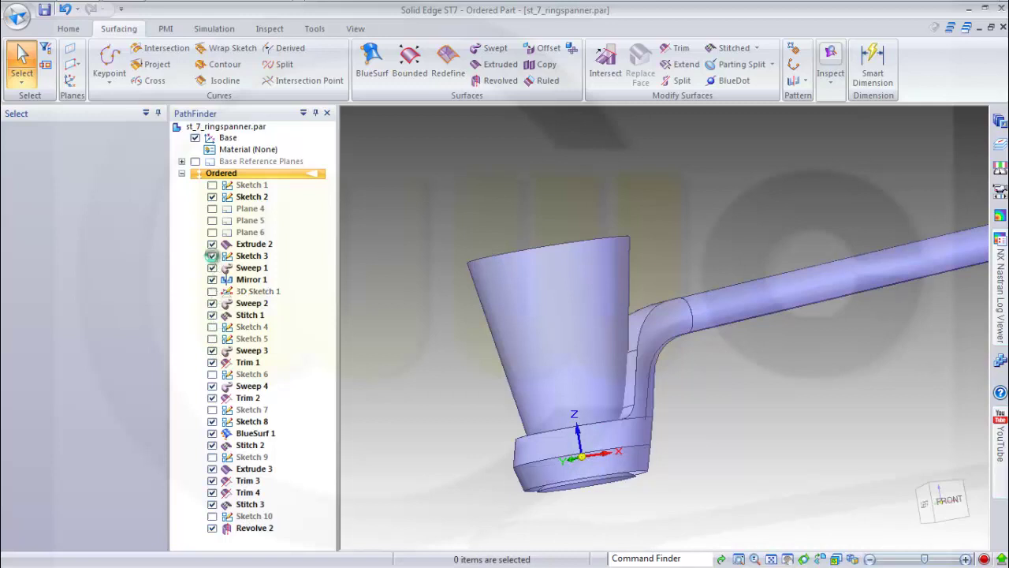
{"action": "left_click", "coordinate": [212, 256]}
Step: Try to trim the spanner's outer face chain, using the revolved surface's face chain as the tool
{"action": "mouse_move", "coordinate": [623, 396]}
{"action": "middle_mouse_down"}
{"action": "mouse_move", "coordinate": [615, 379]}
{"action": "mouse_move", "coordinate": [635, 484]}
{"action": "middle_mouse_up"}
{"action": "left_click", "coordinate": [679, 49]}
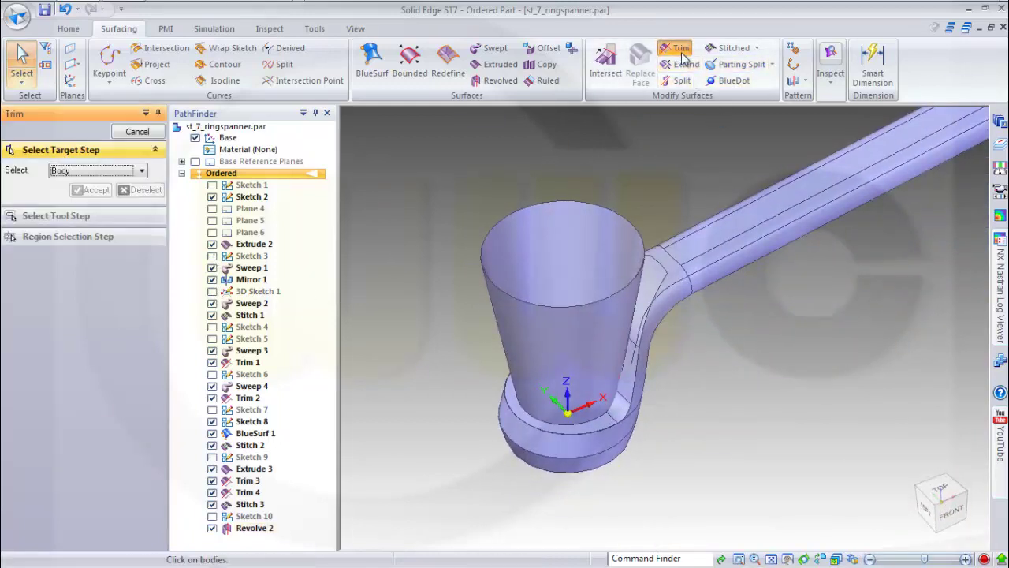
{"action": "left_click", "coordinate": [142, 171]}
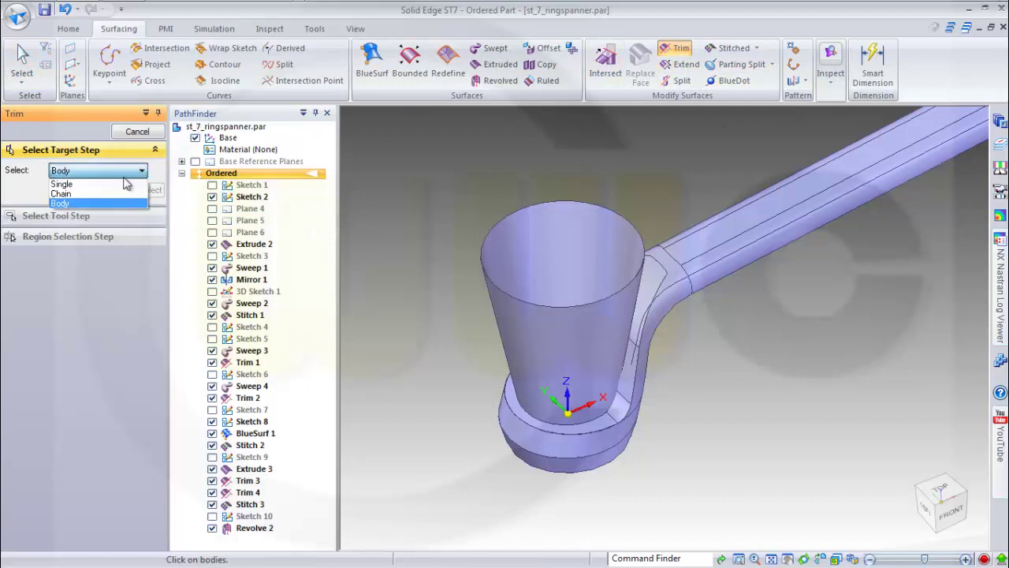
{"action": "left_click", "coordinate": [118, 199]}
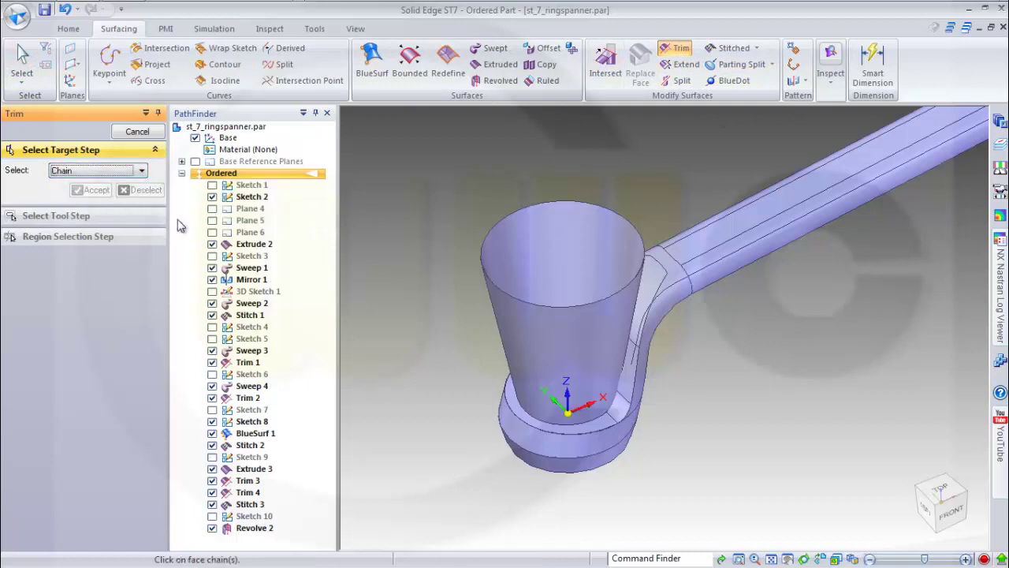
{"action": "left_click", "coordinate": [683, 280]}
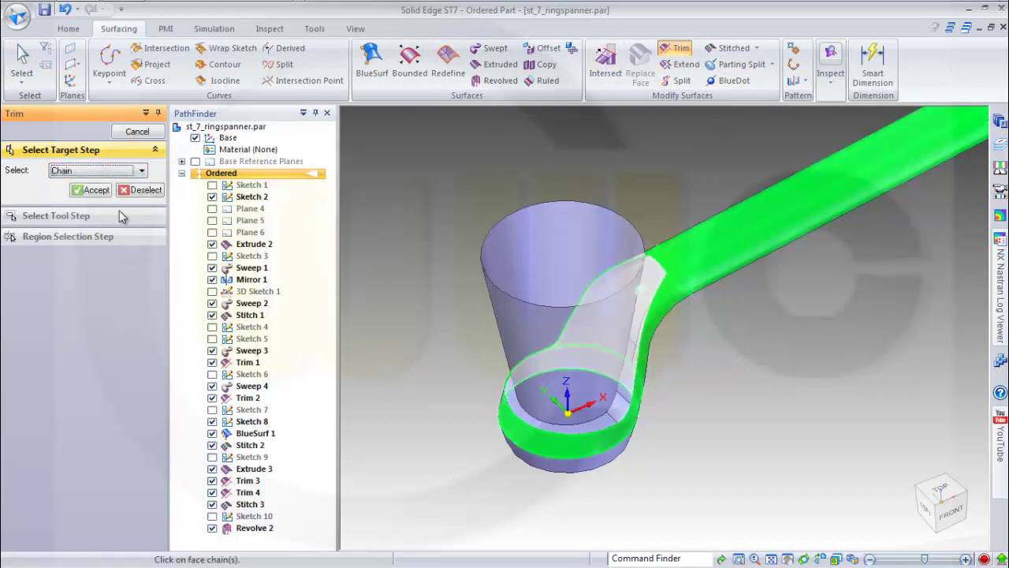
{"action": "left_click", "coordinate": [91, 190]}
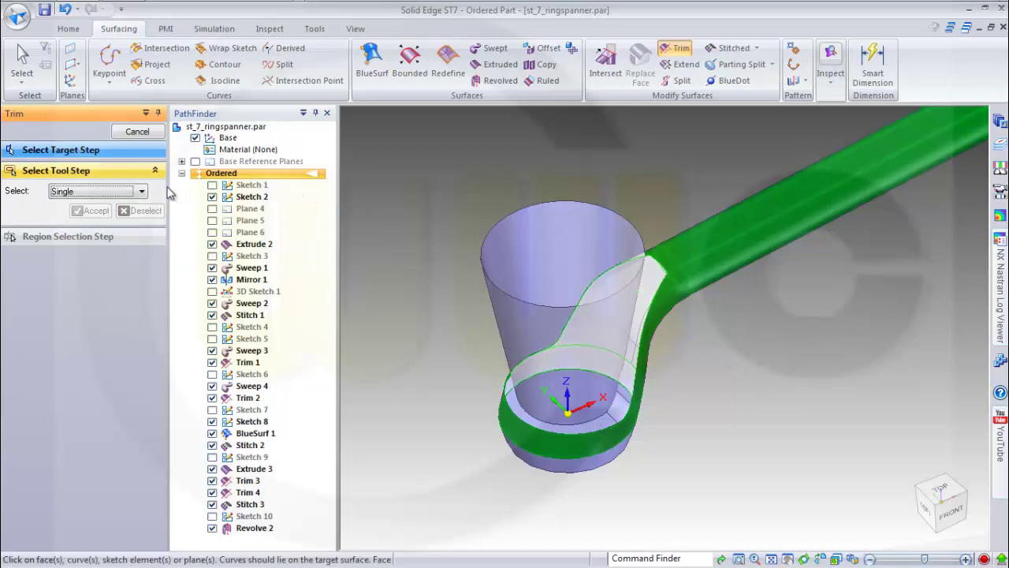
{"action": "left_click", "coordinate": [142, 194]}
{"action": "left_click", "coordinate": [113, 212]}
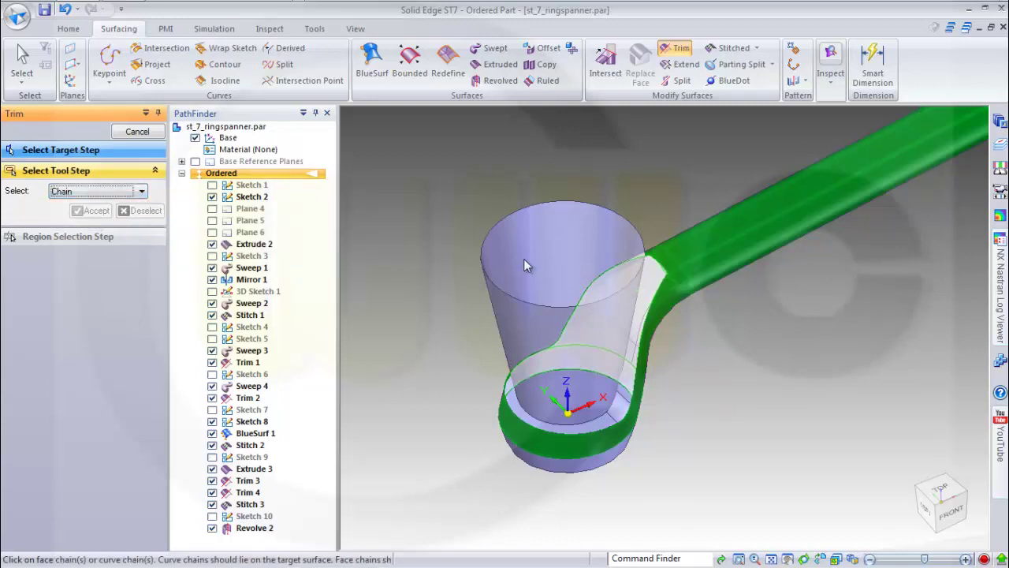
{"action": "left_click", "coordinate": [534, 260]}
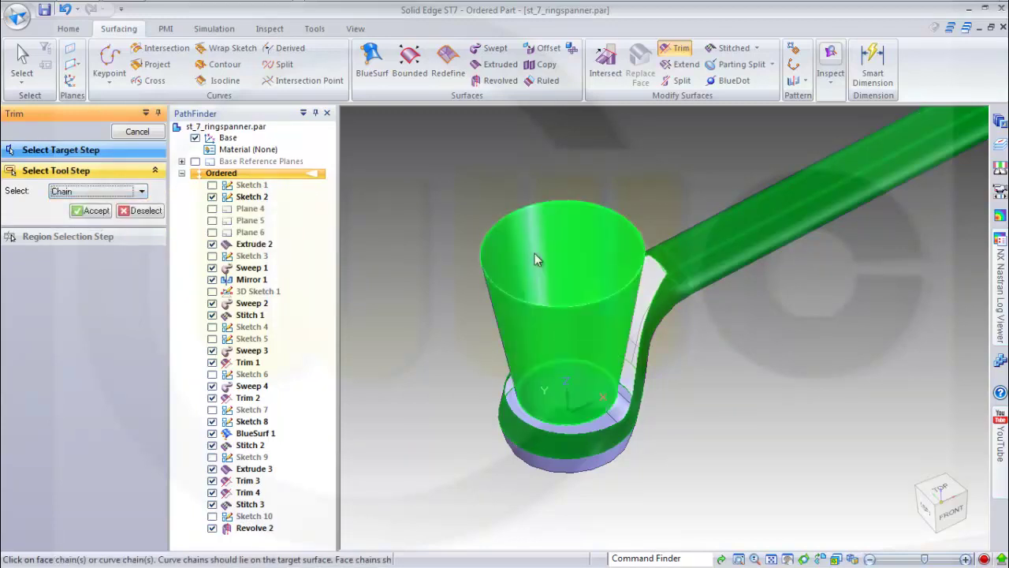
{"action": "left_click", "coordinate": [91, 210]}
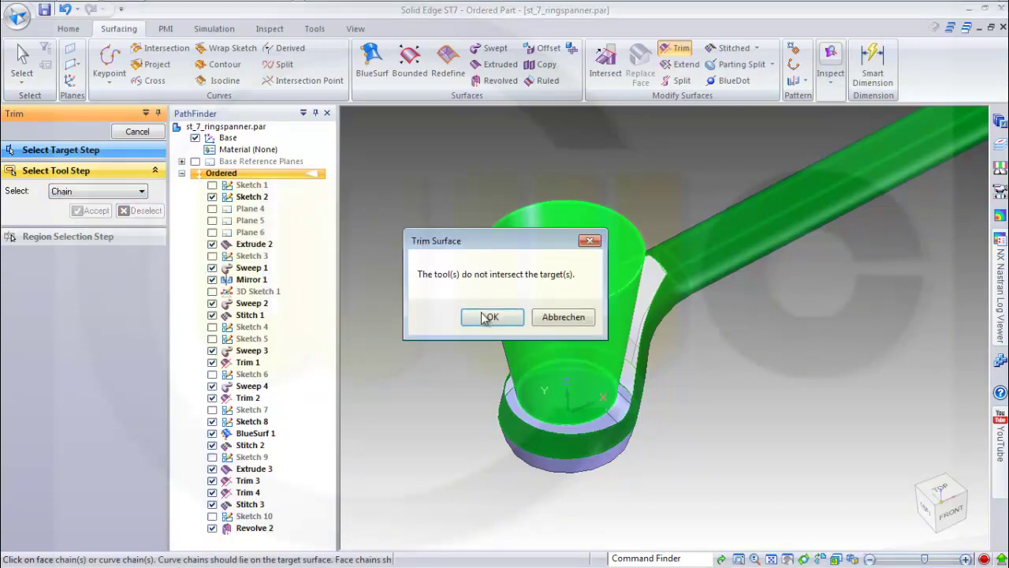
{"action": "left_click", "coordinate": [484, 316]}
Step: Add the upper face chain of the head and neck to the trim targets, with the revolved surface's chain as the tool
{"action": "middle_click_drag", "start_coordinate": [677, 341], "coordinate": [668, 323]}
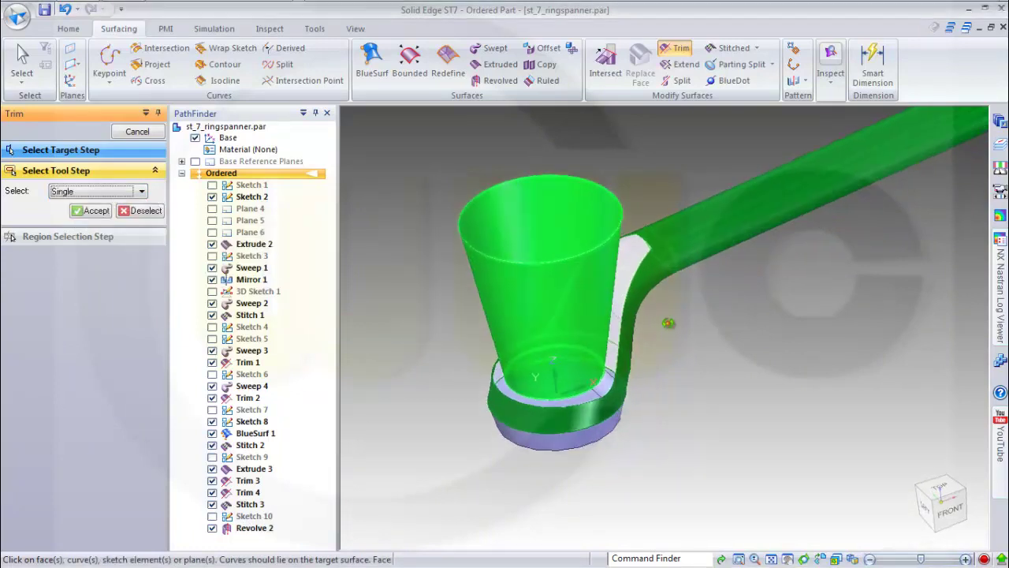
{"action": "left_click", "coordinate": [93, 150]}
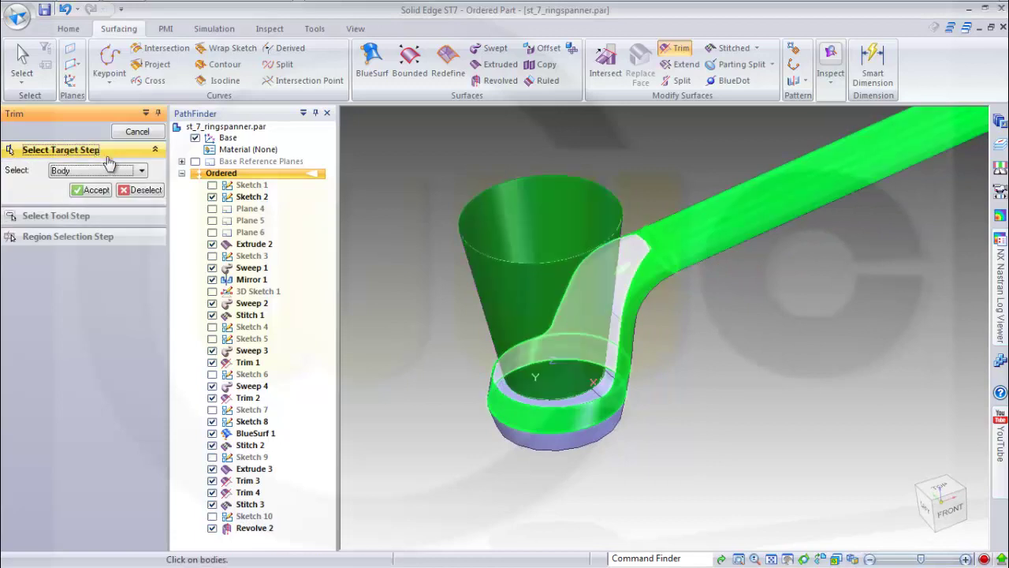
{"action": "left_click", "coordinate": [142, 170]}
{"action": "left_click", "coordinate": [100, 197]}
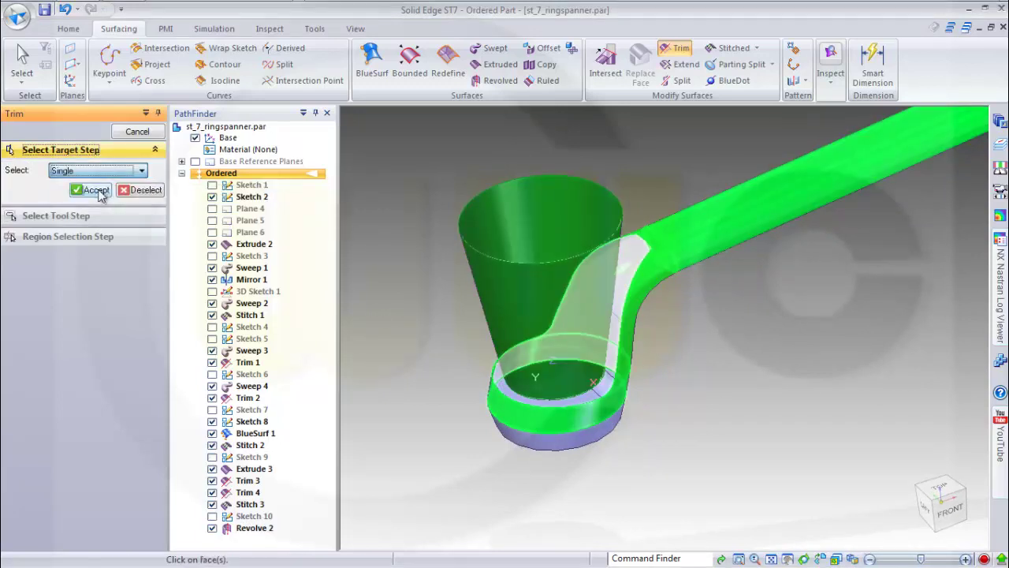
{"action": "left_click", "coordinate": [142, 170]}
{"action": "left_click", "coordinate": [70, 190]}
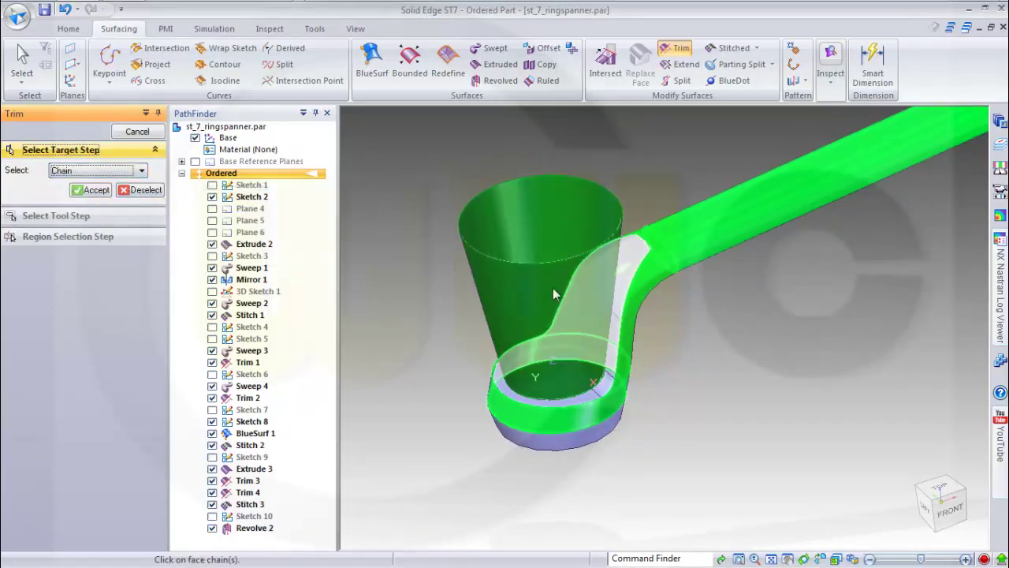
{"action": "left_click", "coordinate": [630, 265]}
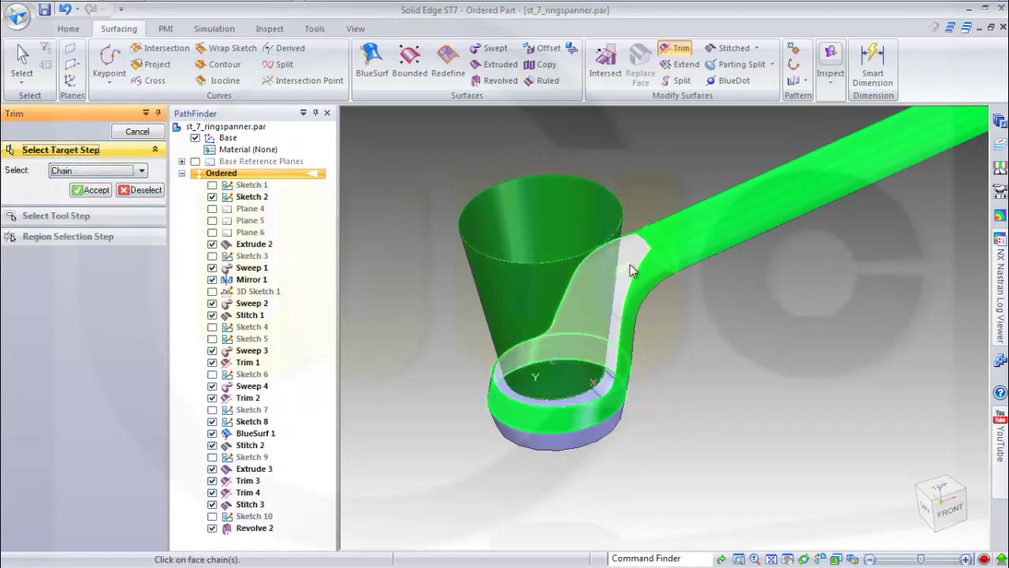
{"action": "left_click", "coordinate": [93, 190]}
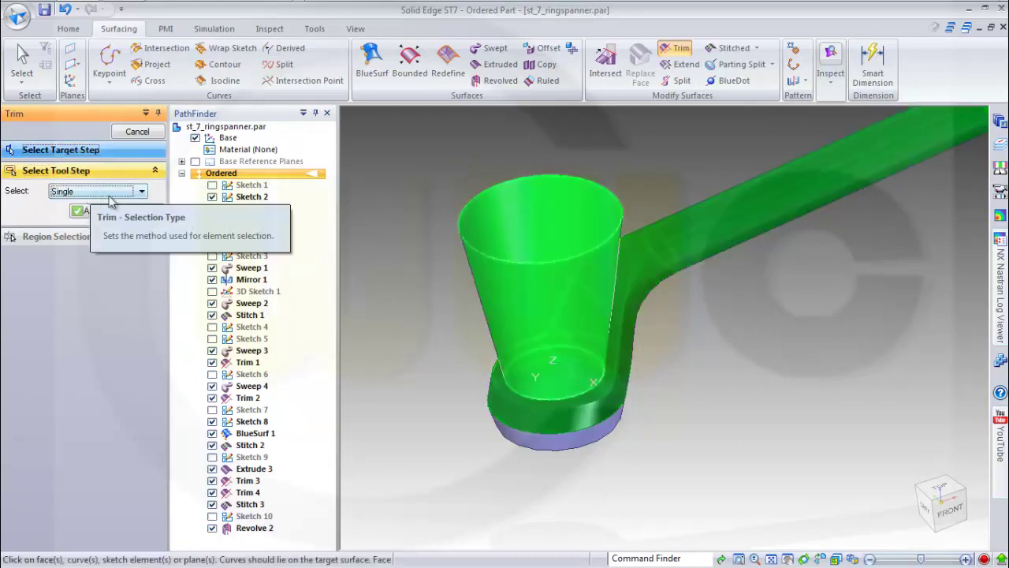
{"action": "left_click", "coordinate": [142, 191]}
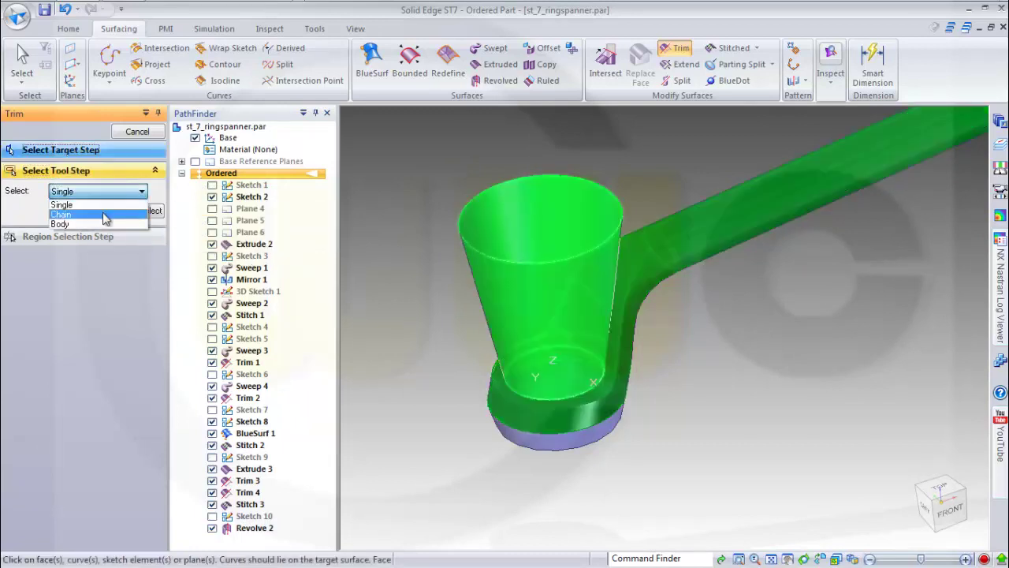
{"action": "left_click", "coordinate": [63, 209]}
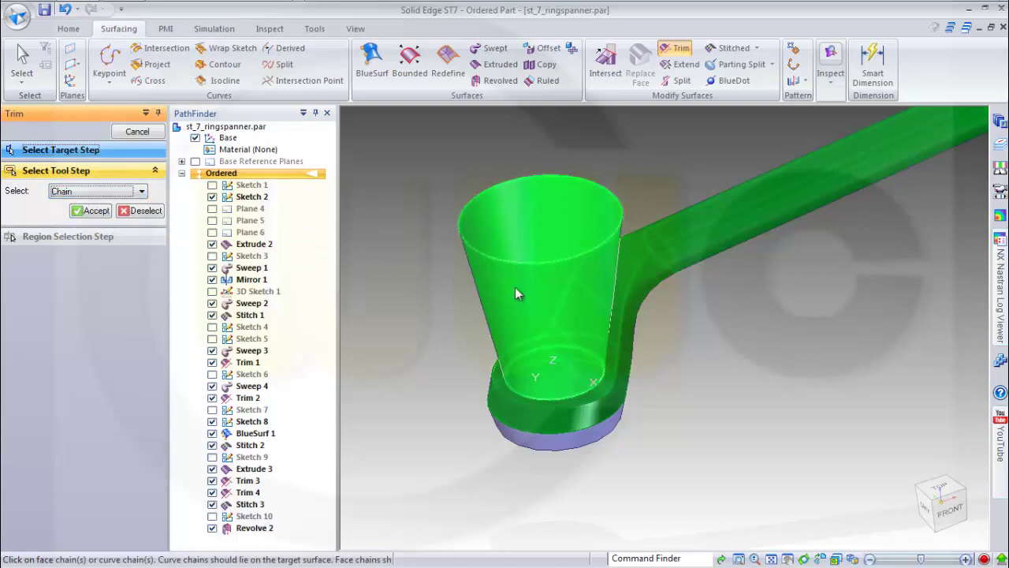
{"action": "left_click", "coordinate": [92, 211]}
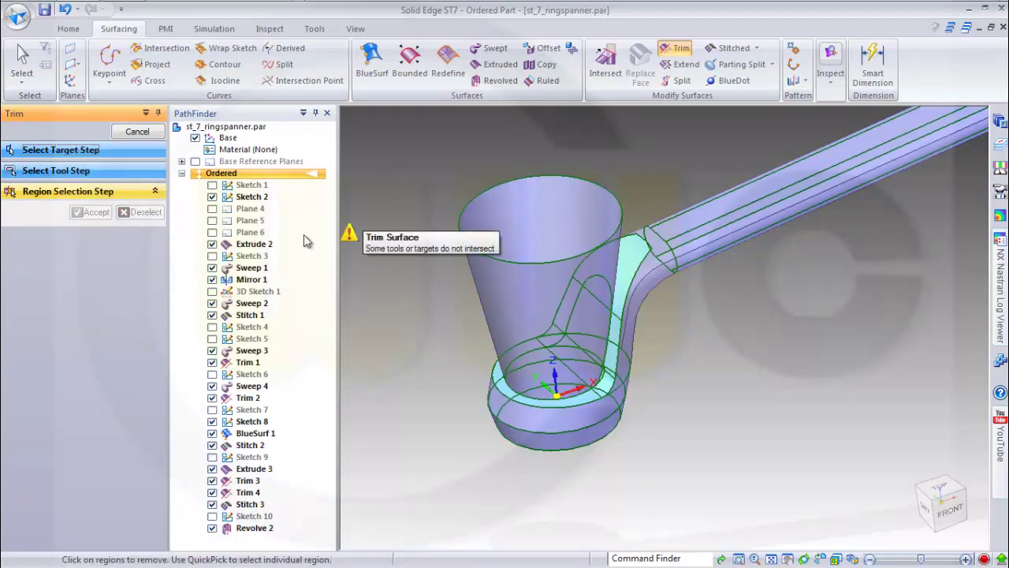
Step: Remove the spanner surface region inside the revolved surface and finish the trim
{"action": "middle_click_drag", "start_coordinate": [411, 305], "coordinate": [453, 378]}
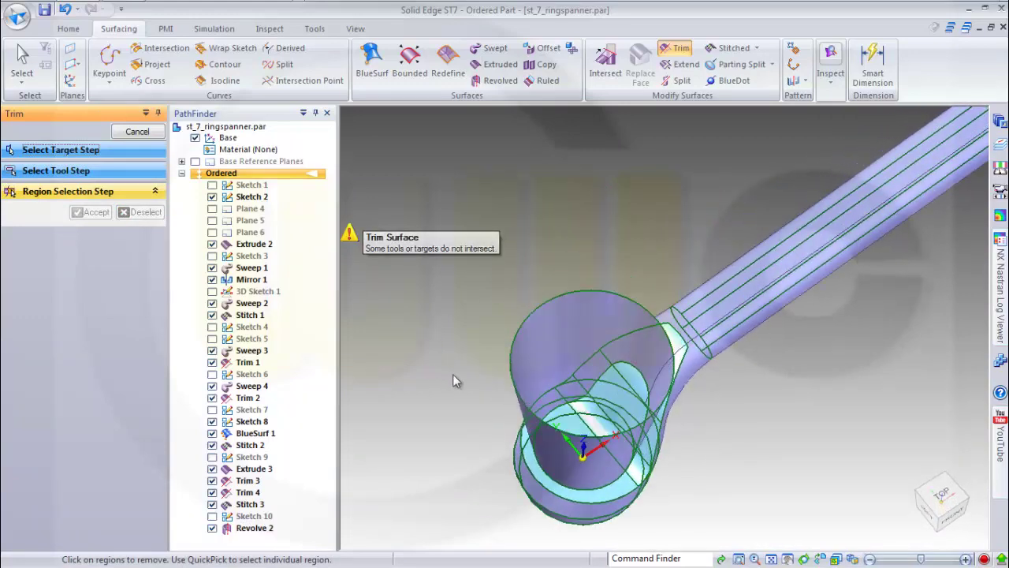
{"action": "left_click", "coordinate": [611, 400]}
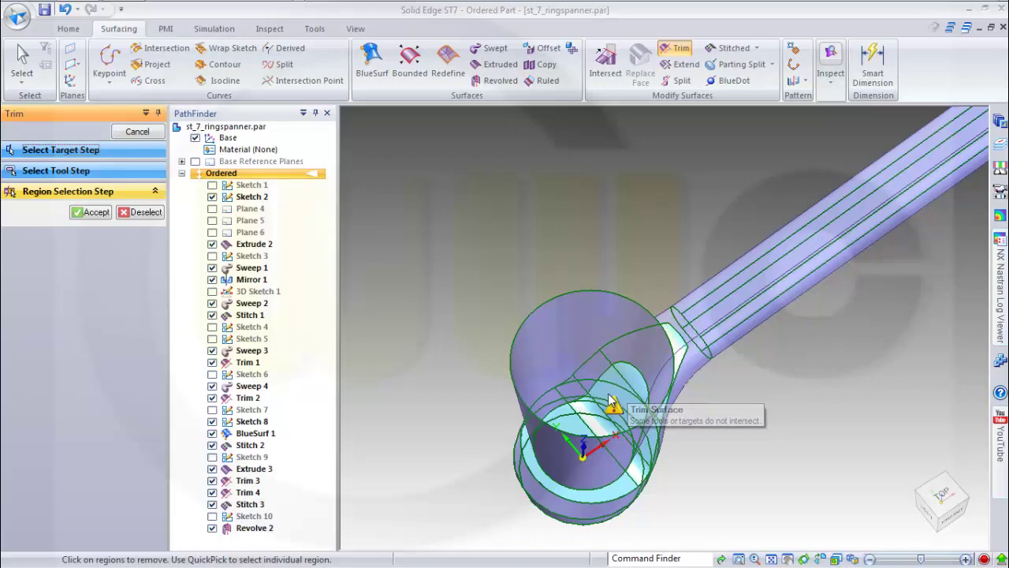
{"action": "left_click", "coordinate": [104, 216]}
{"action": "middle_click_drag", "start_coordinate": [669, 382], "coordinate": [342, 266]}
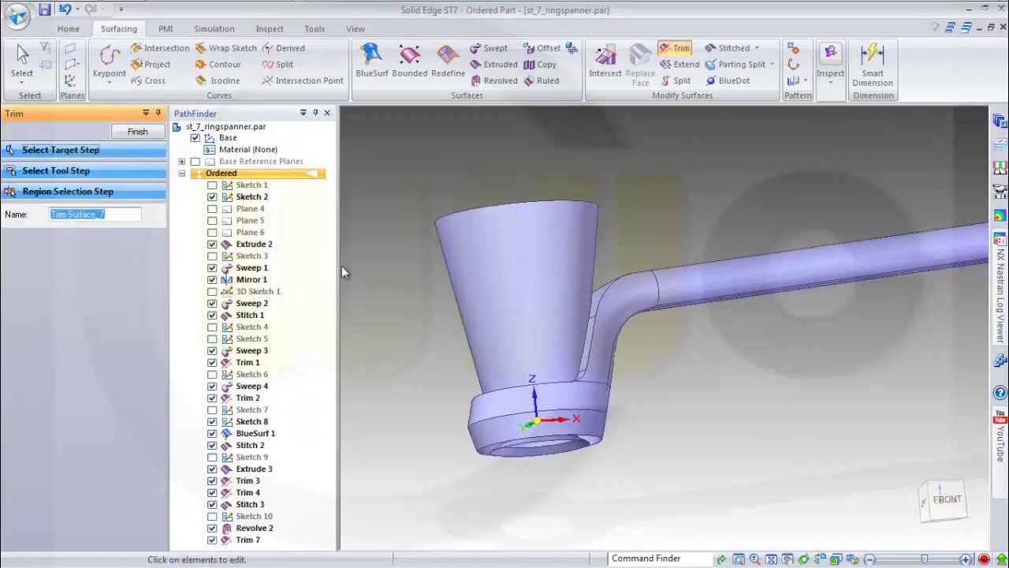
{"action": "left_click", "coordinate": [137, 131]}
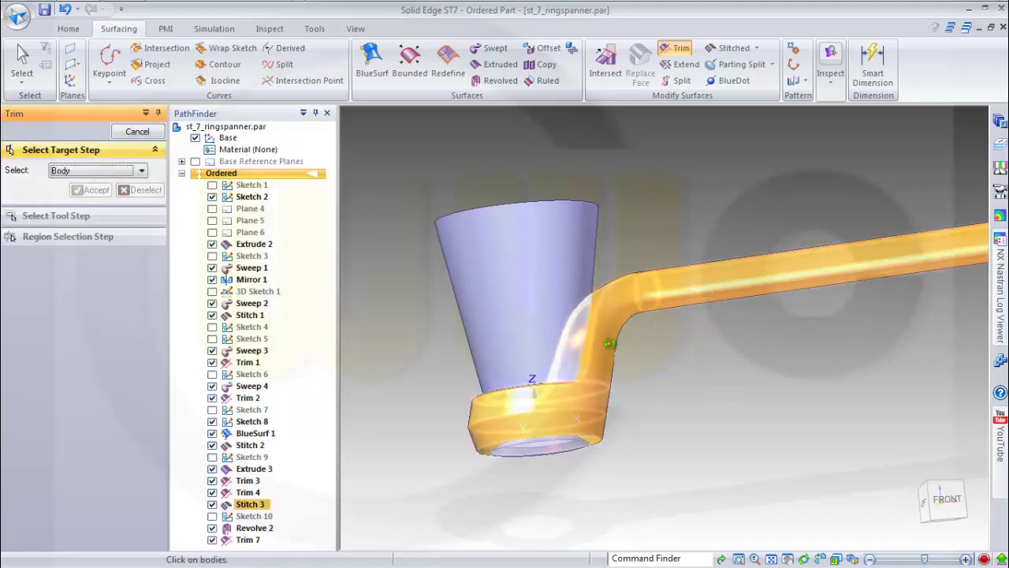
Step: Set the revolved surface's face chain as the target of a new trim
{"action": "middle_click_drag", "start_coordinate": [646, 329], "coordinate": [655, 355]}
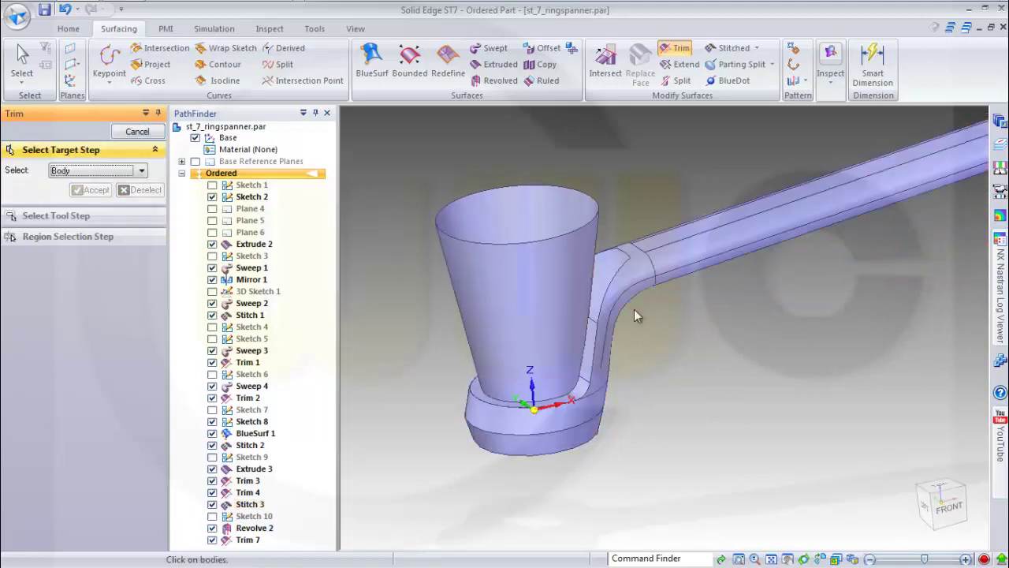
{"action": "middle_click_drag", "start_coordinate": [635, 313], "coordinate": [626, 401]}
{"action": "left_click", "coordinate": [141, 171]}
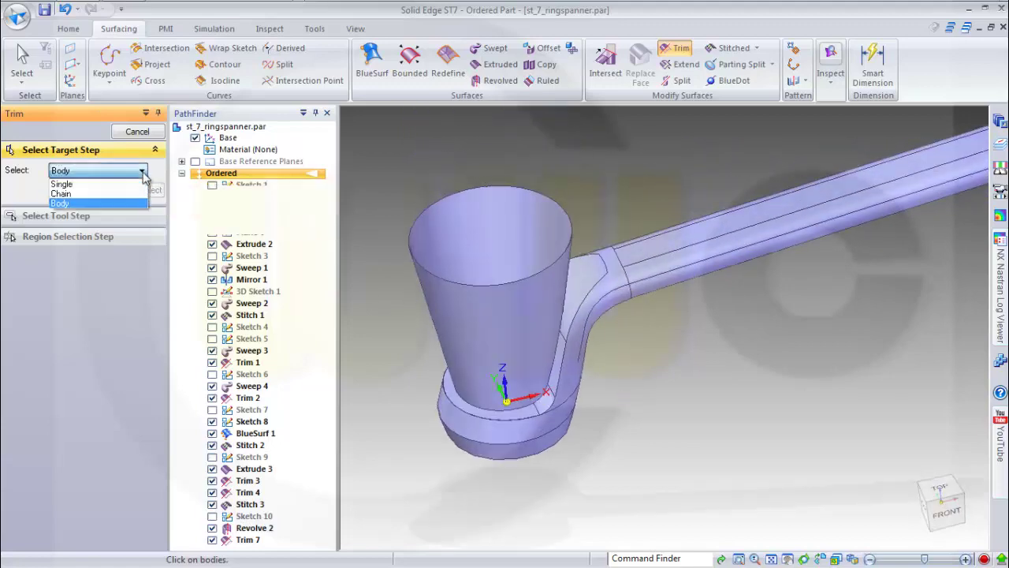
{"action": "left_click", "coordinate": [108, 198]}
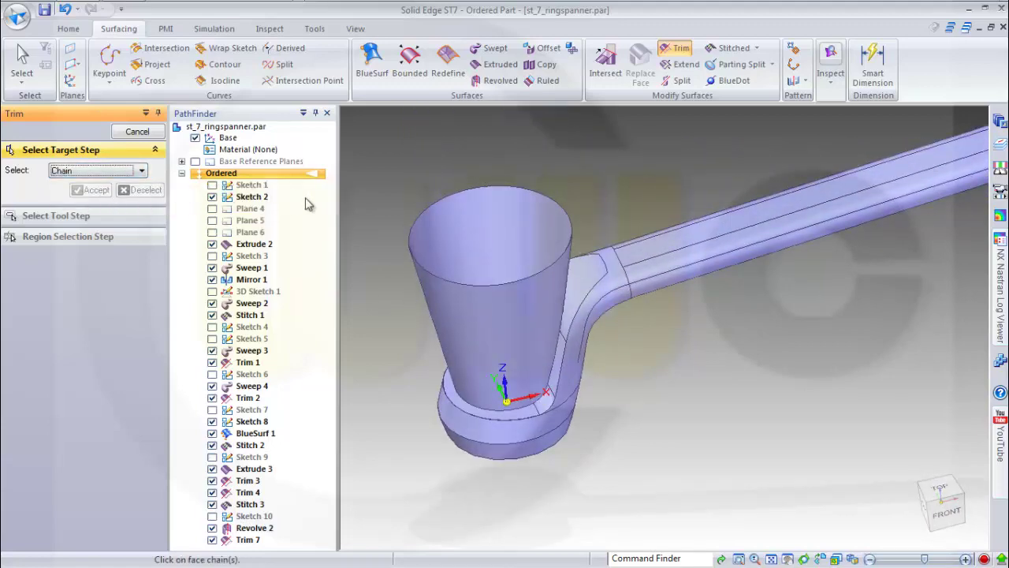
{"action": "left_click", "coordinate": [464, 240]}
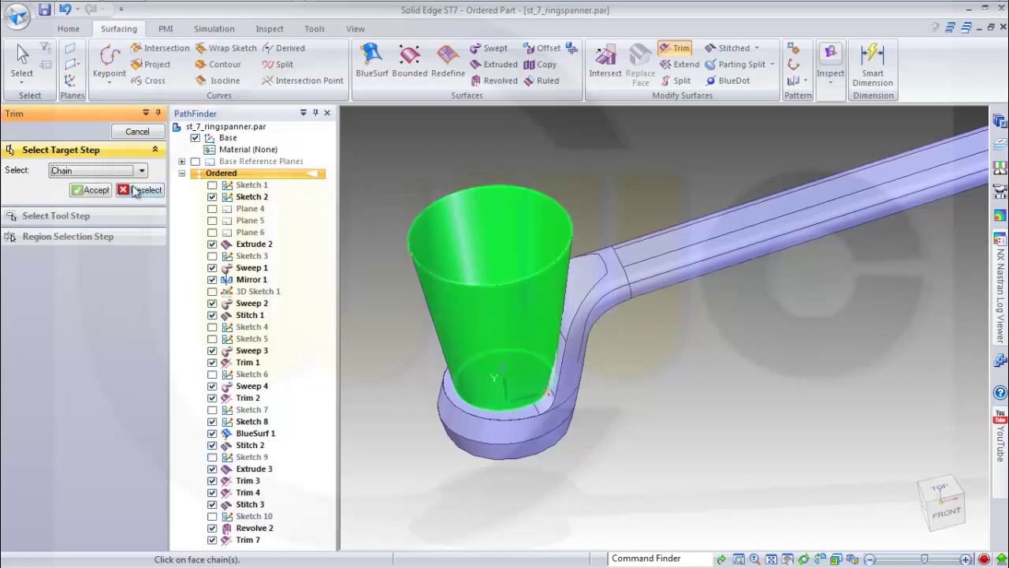
{"action": "left_click", "coordinate": [87, 190]}
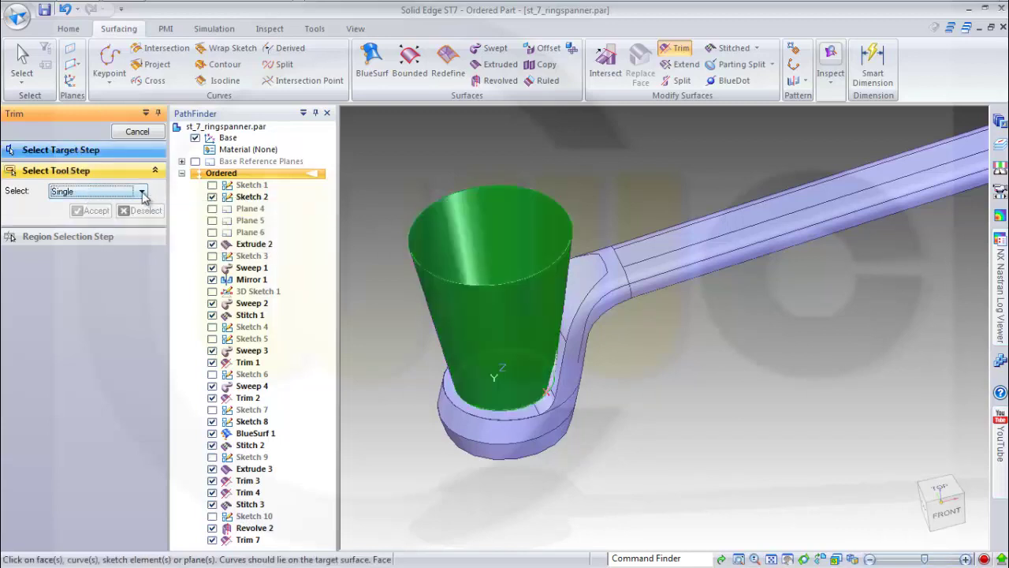
Step: Set the face chain of the spanner's head, neck and handle as the tool for trimming the revolved surface
{"action": "left_click", "coordinate": [124, 194]}
{"action": "left_click", "coordinate": [109, 213]}
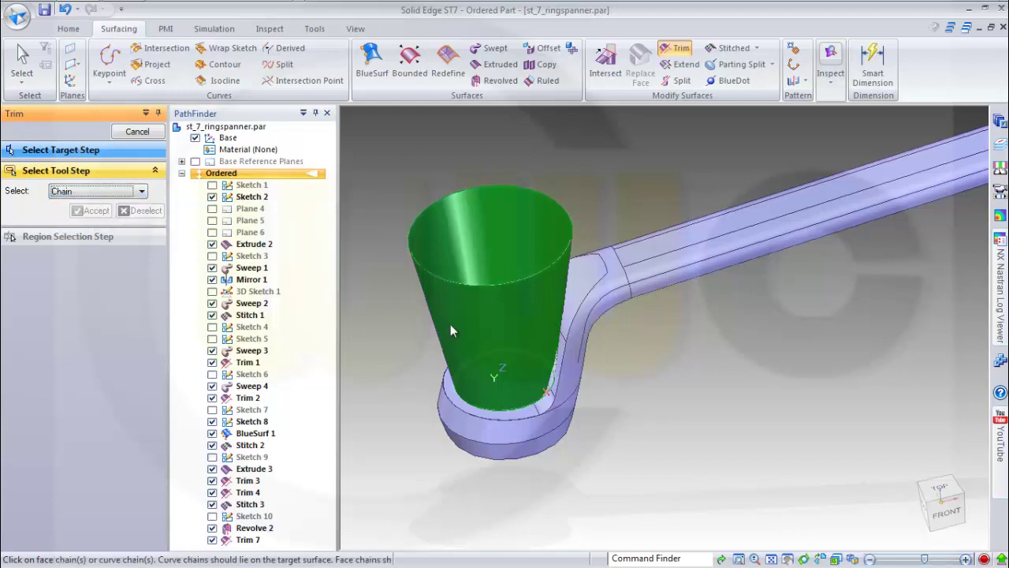
{"action": "left_click", "coordinate": [600, 292]}
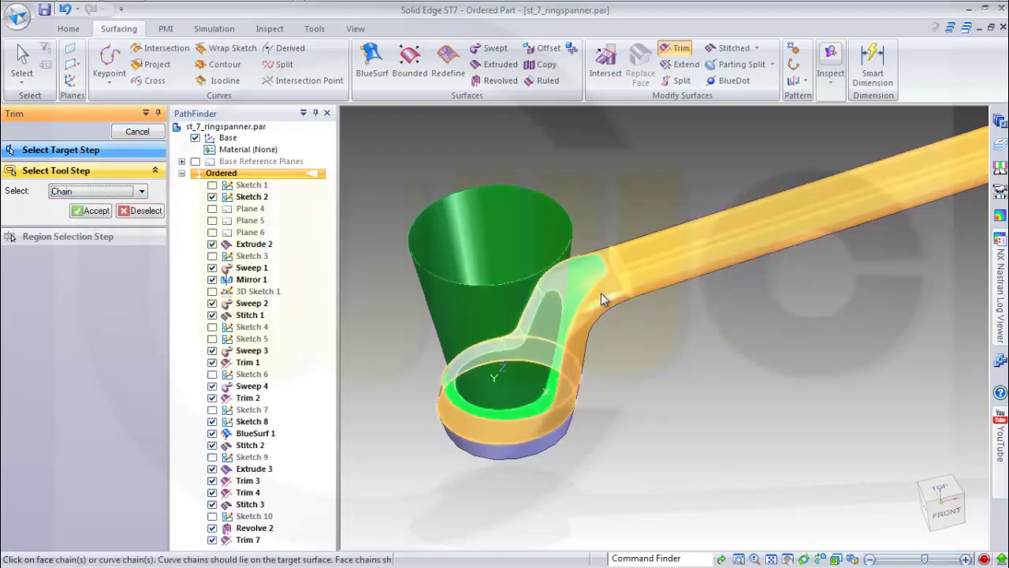
{"action": "left_click", "coordinate": [600, 296]}
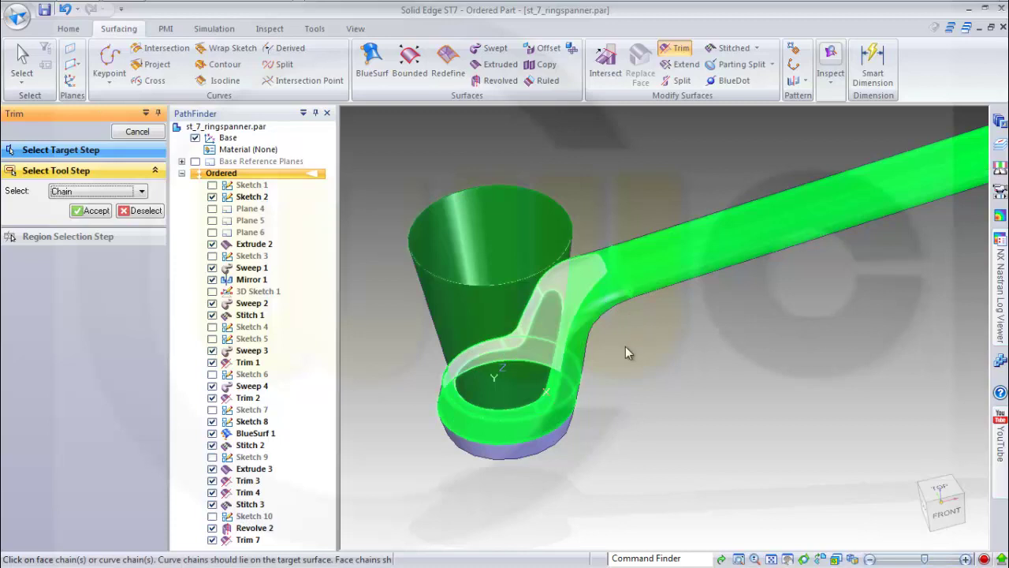
{"action": "mouse_move", "coordinate": [623, 354]}
{"action": "middle_mouse_down"}
{"action": "mouse_move", "coordinate": [647, 300]}
{"action": "mouse_move", "coordinate": [567, 382]}
{"action": "middle_mouse_up"}
{"action": "left_click", "coordinate": [93, 210]}
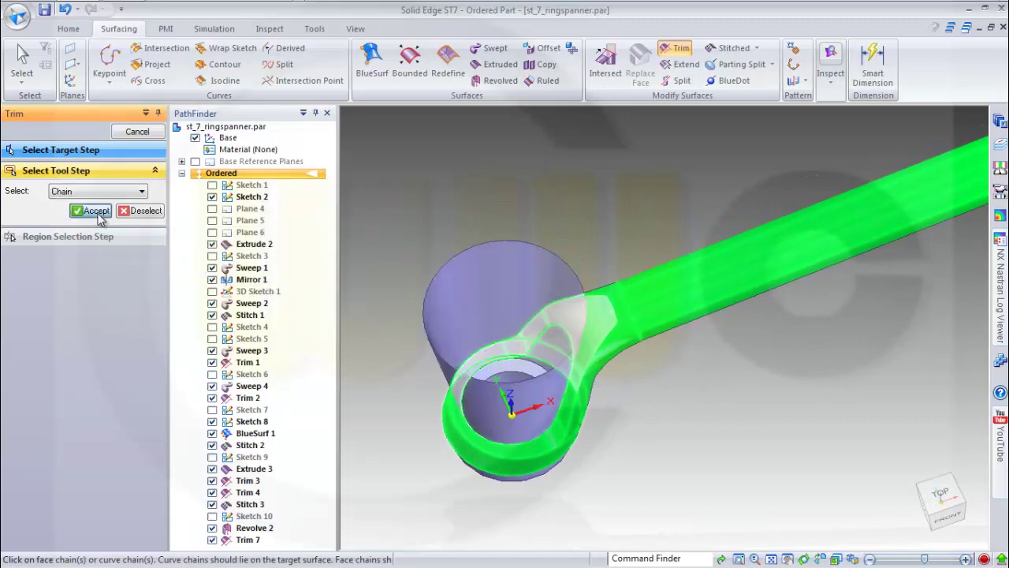
Step: Remove the revolved surface region above the spanner head and finish the trim
{"action": "middle_click_drag", "start_coordinate": [365, 242], "coordinate": [345, 149]}
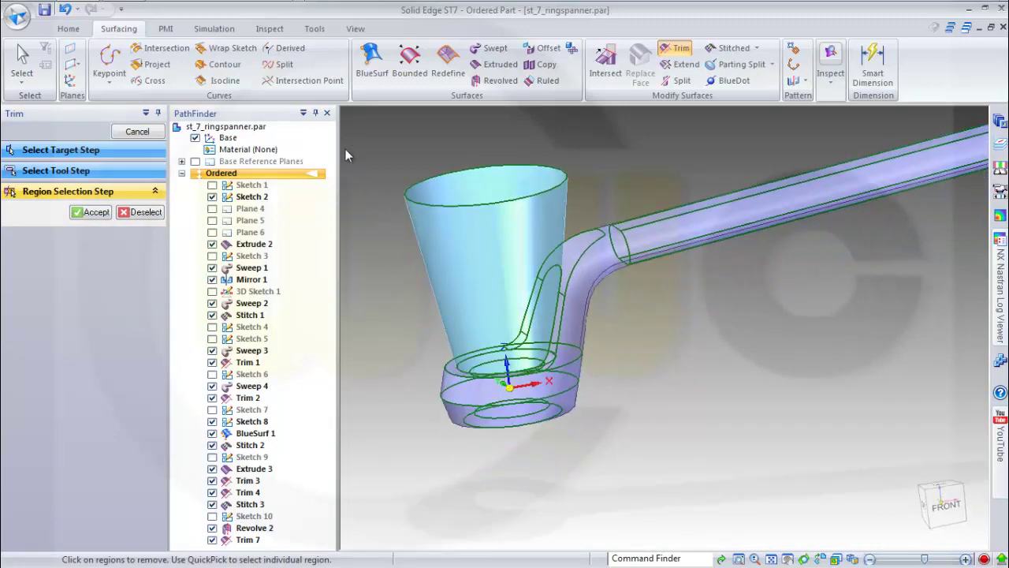
{"action": "left_click", "coordinate": [468, 227]}
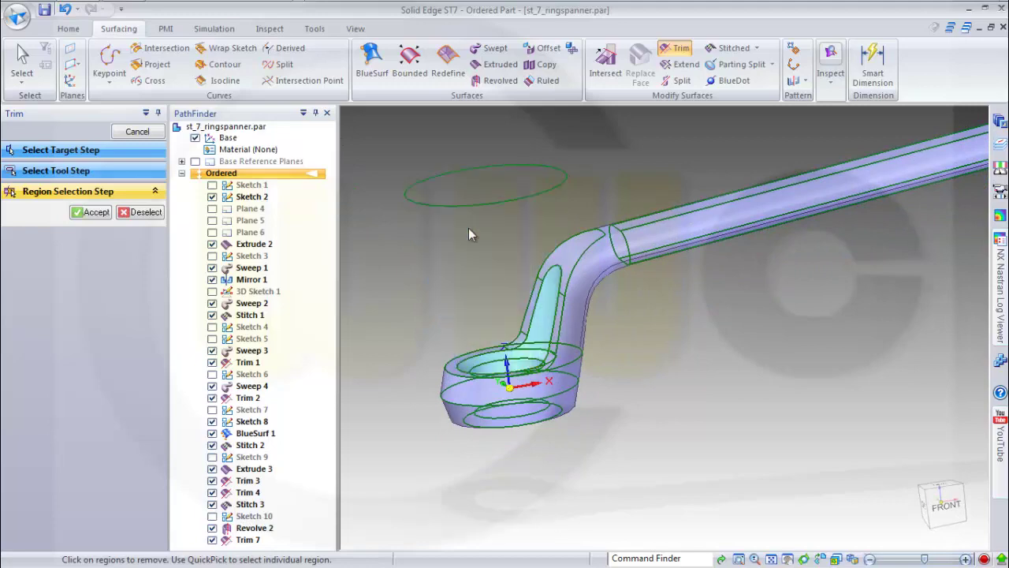
{"action": "left_click", "coordinate": [96, 213]}
{"action": "middle_click_drag", "start_coordinate": [608, 333], "coordinate": [563, 327]}
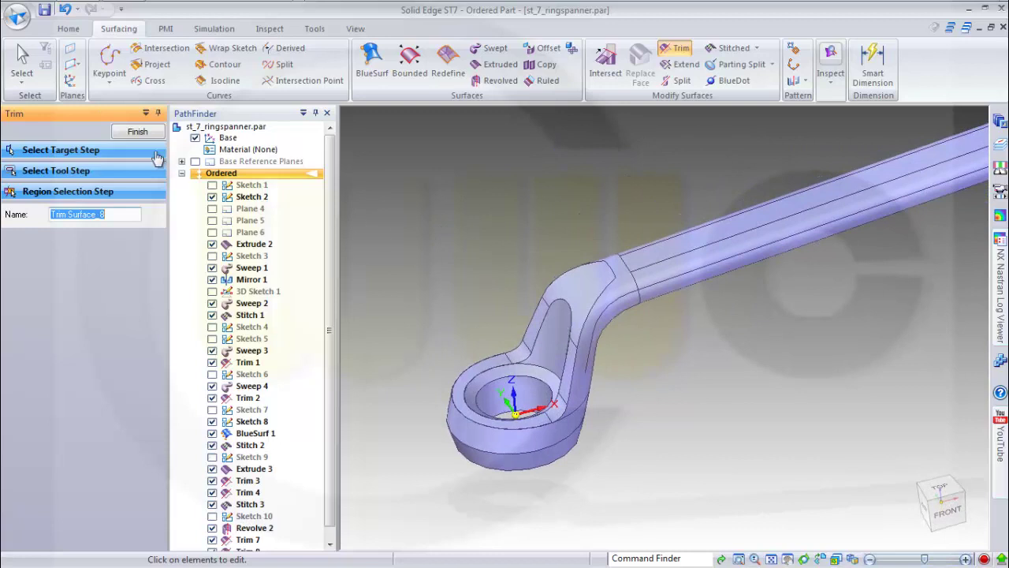
{"action": "left_click", "coordinate": [130, 133]}
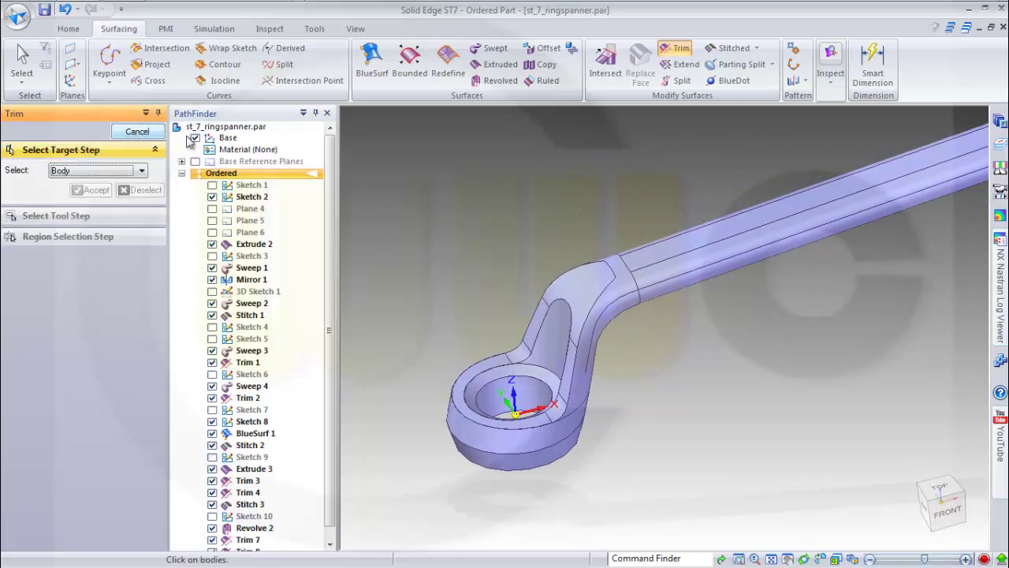
{"action": "left_click", "coordinate": [130, 131]}
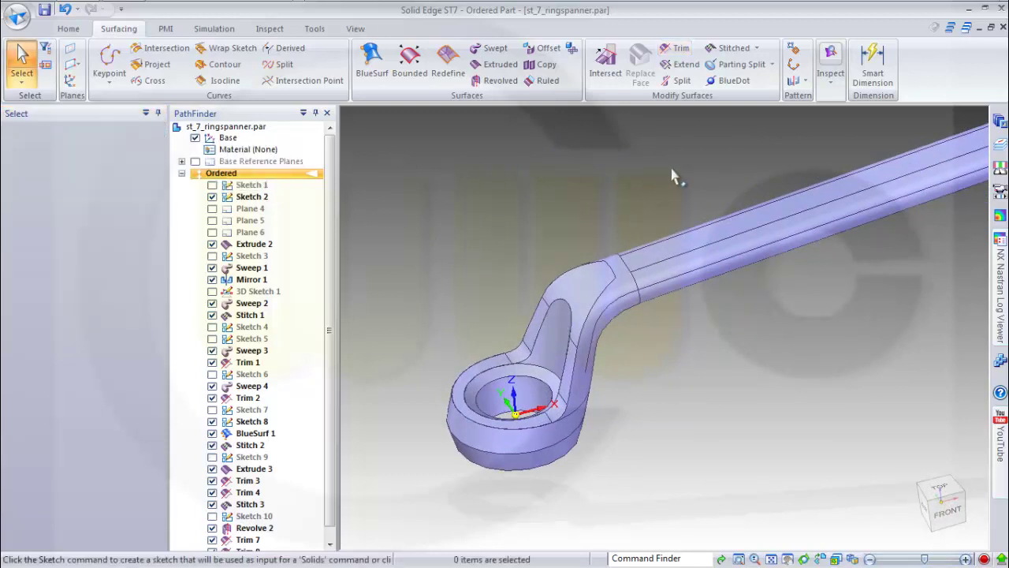
Step: Stitch the spanner body and the trimmed revolved surface into one surface
{"action": "left_click", "coordinate": [733, 49]}
{"action": "left_click", "coordinate": [623, 258]}
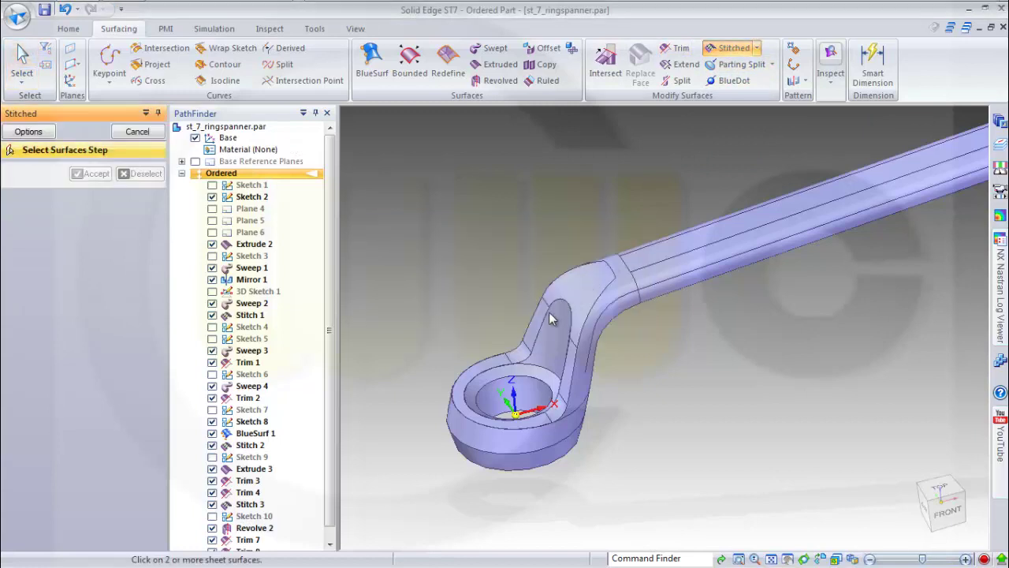
{"action": "left_click", "coordinate": [584, 292]}
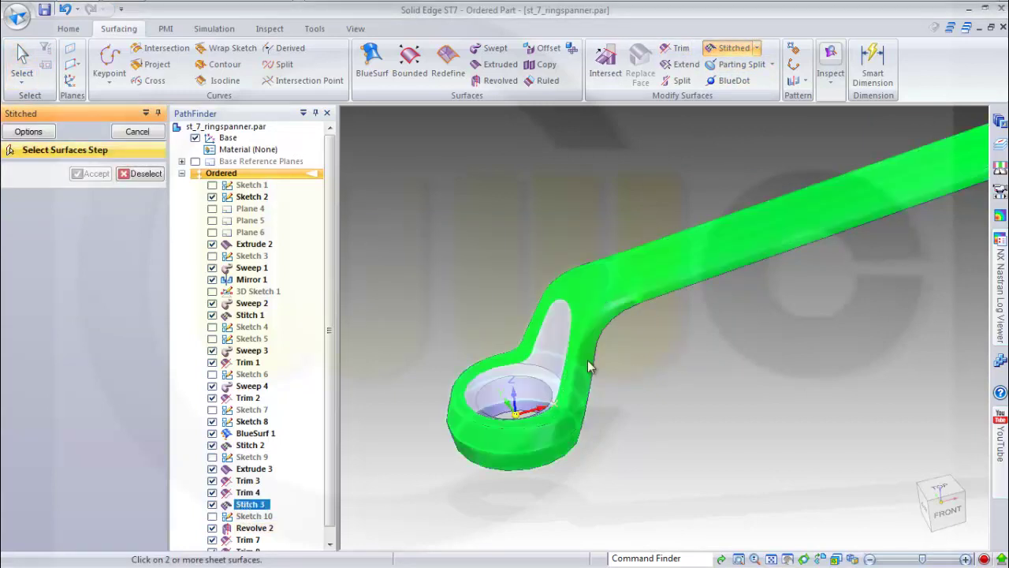
{"action": "left_click", "coordinate": [552, 349]}
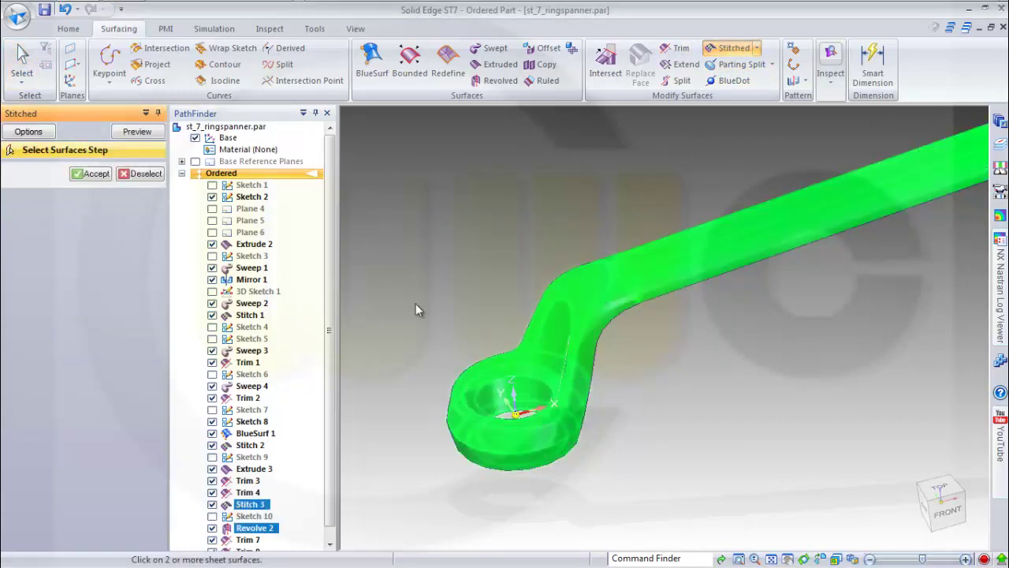
{"action": "left_click", "coordinate": [93, 174]}
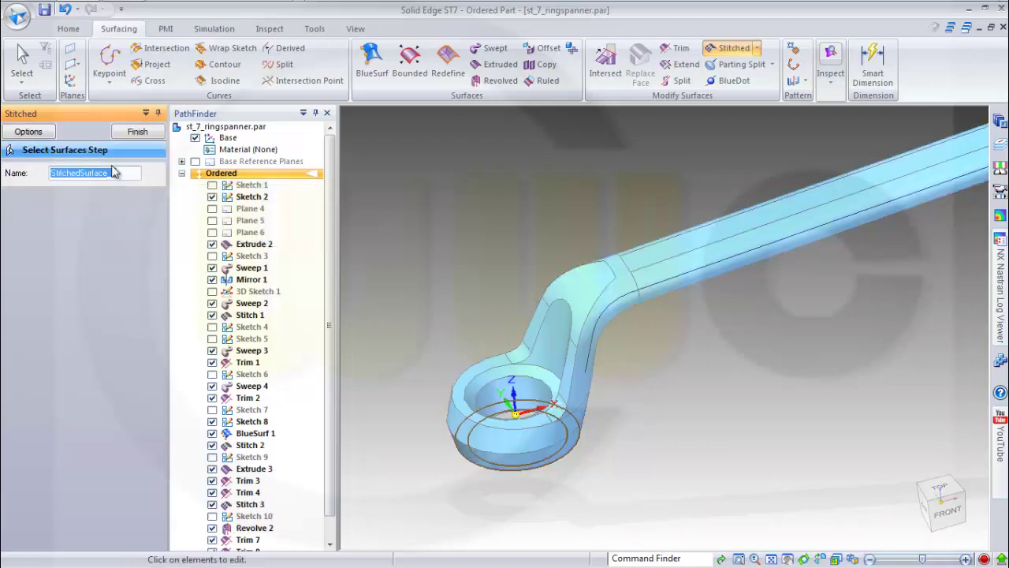
{"action": "left_click", "coordinate": [137, 131]}
{"action": "middle_click_drag", "start_coordinate": [669, 403], "coordinate": [626, 371]}
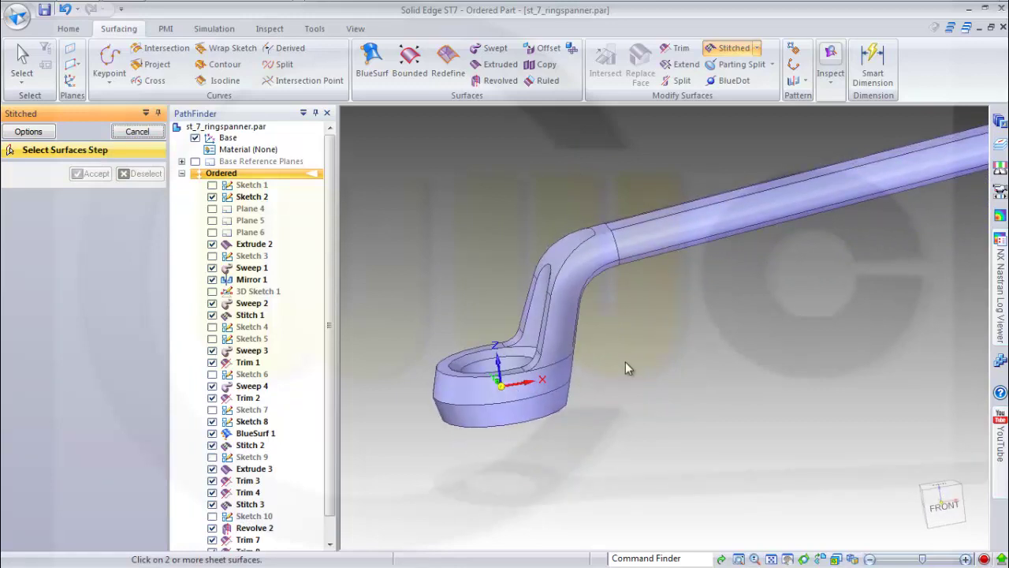
{"action": "key", "text": "Escape"}
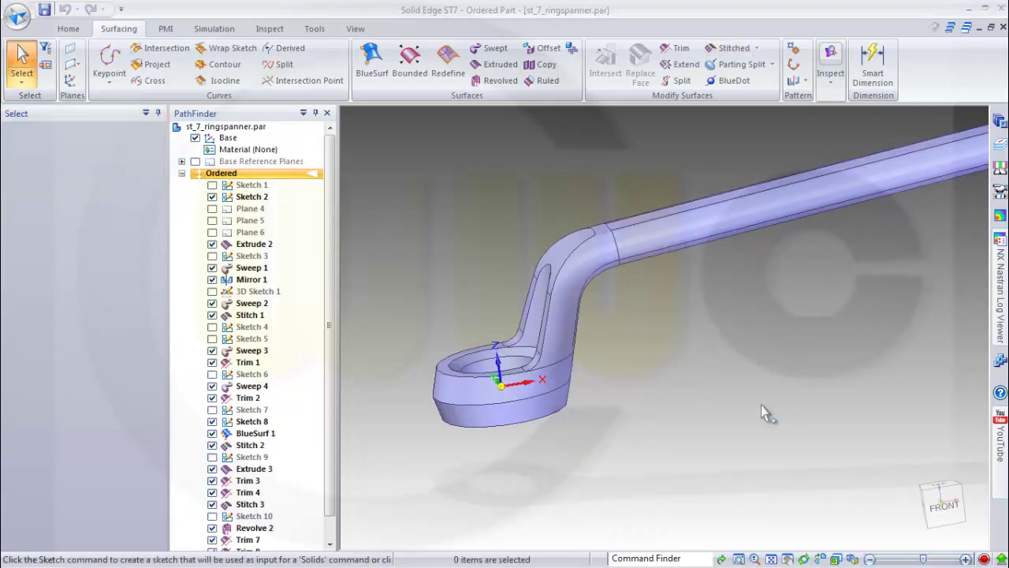
Step: Show Plane 4, Plane 5 and Plane 6 to compare the underside of the head with the reference planes
{"action": "middle_click_drag", "start_coordinate": [634, 430], "coordinate": [614, 367]}
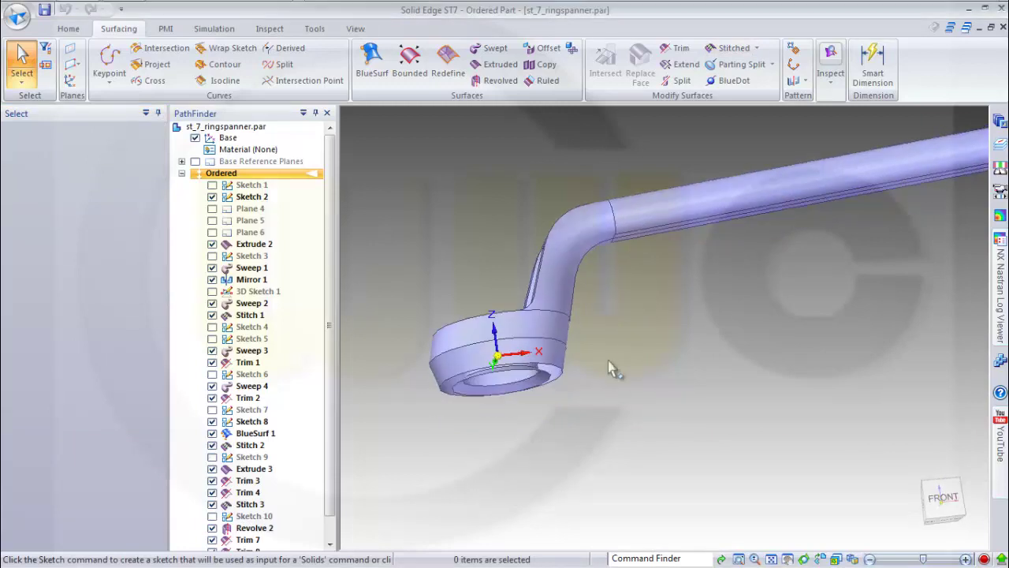
{"action": "scroll", "coordinate": [505, 335], "scroll_direction": "up", "scroll_amount": 5}
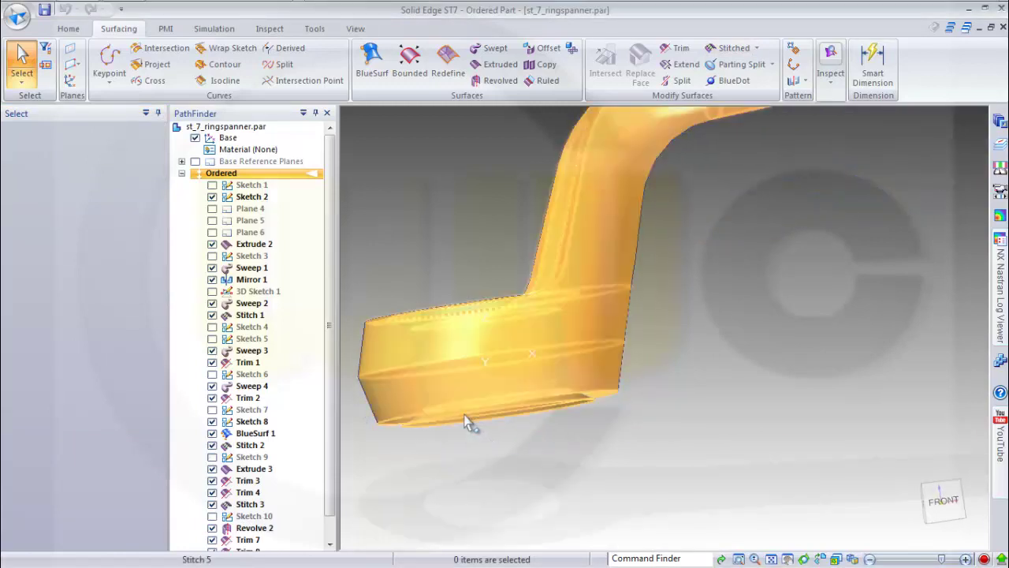
{"action": "scroll", "coordinate": [457, 398], "scroll_direction": "up", "scroll_amount": 3}
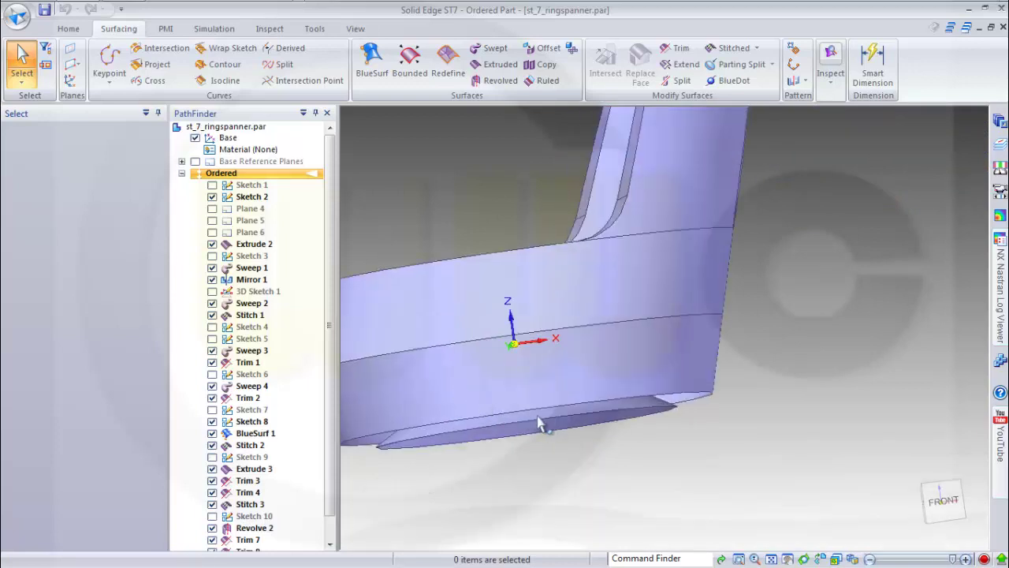
{"action": "scroll", "coordinate": [626, 412], "scroll_direction": "down", "scroll_amount": 3}
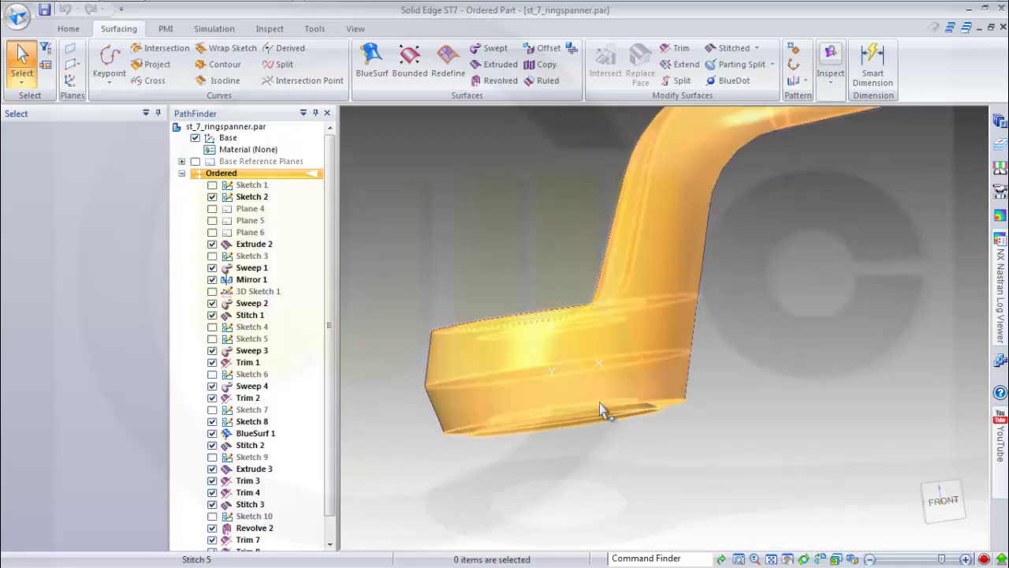
{"action": "left_click", "coordinate": [212, 209]}
{"action": "left_click", "coordinate": [212, 219]}
{"action": "left_click", "coordinate": [212, 232]}
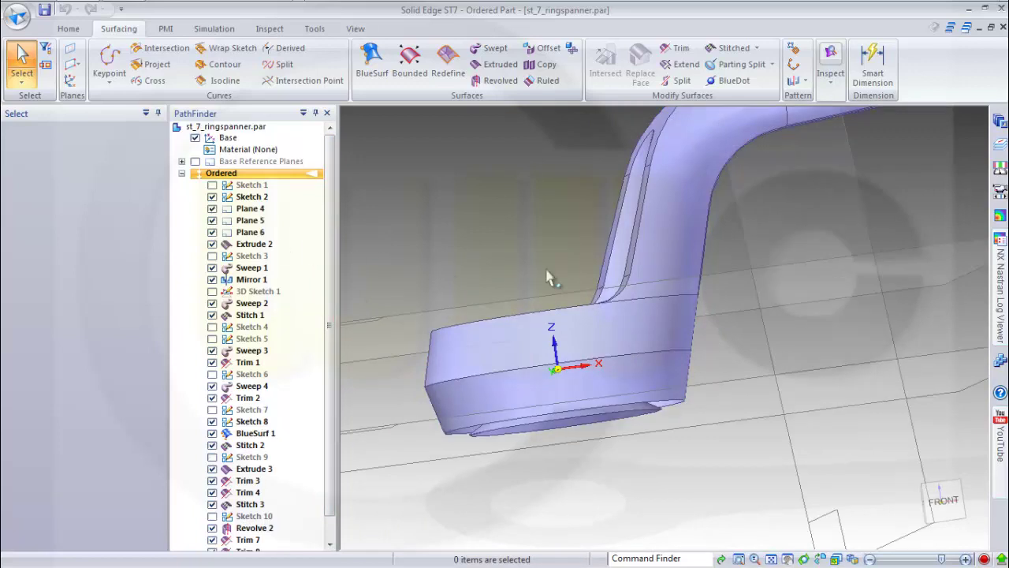
{"action": "mouse_move", "coordinate": [547, 276]}
{"action": "middle_mouse_down"}
{"action": "mouse_move", "coordinate": [547, 287]}
{"action": "mouse_move", "coordinate": [542, 278]}
{"action": "middle_mouse_up"}
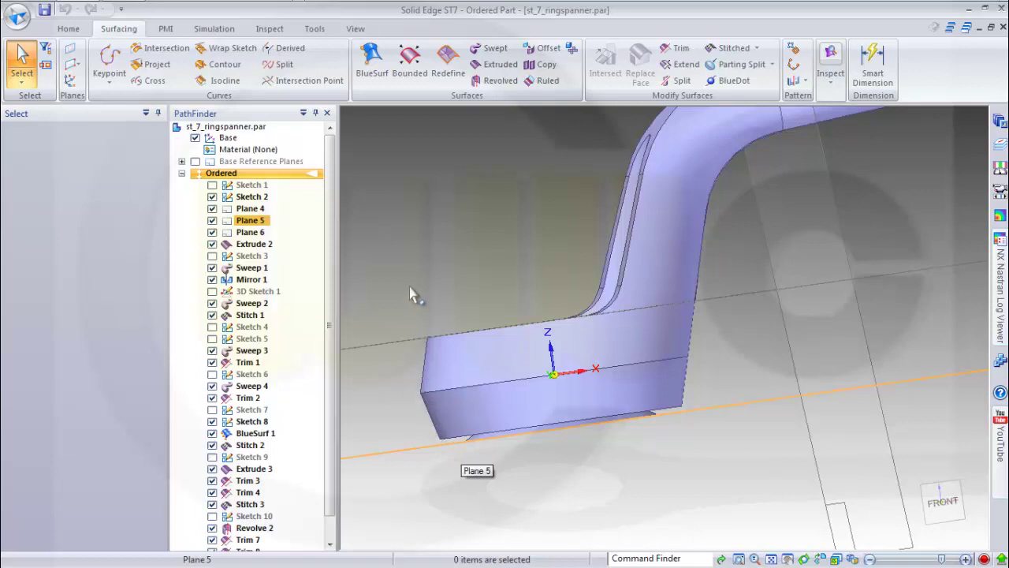
Step: Roll the model history back to the Trim 1 feature
{"action": "right_click", "coordinate": [245, 369]}
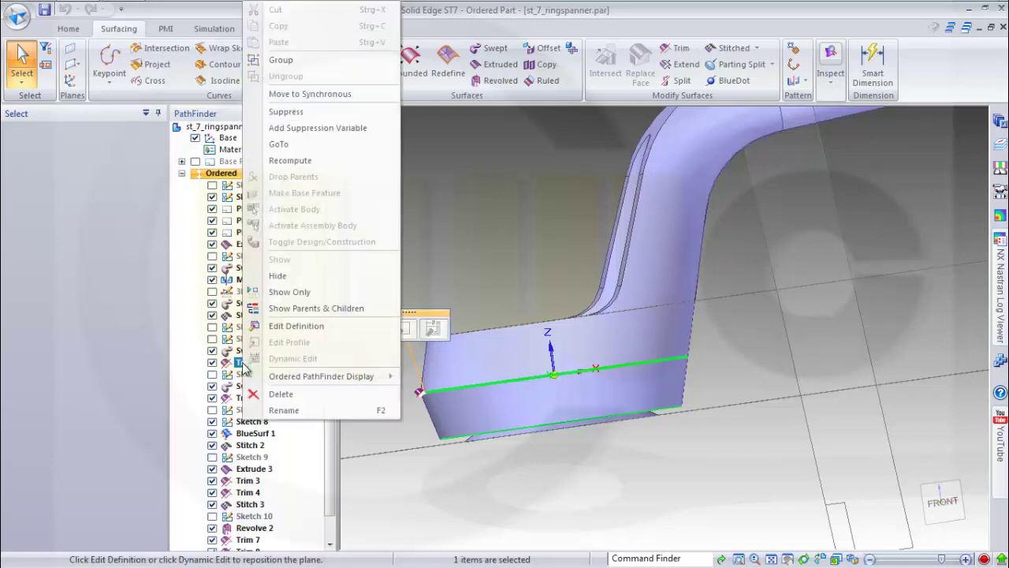
{"action": "left_click", "coordinate": [297, 145]}
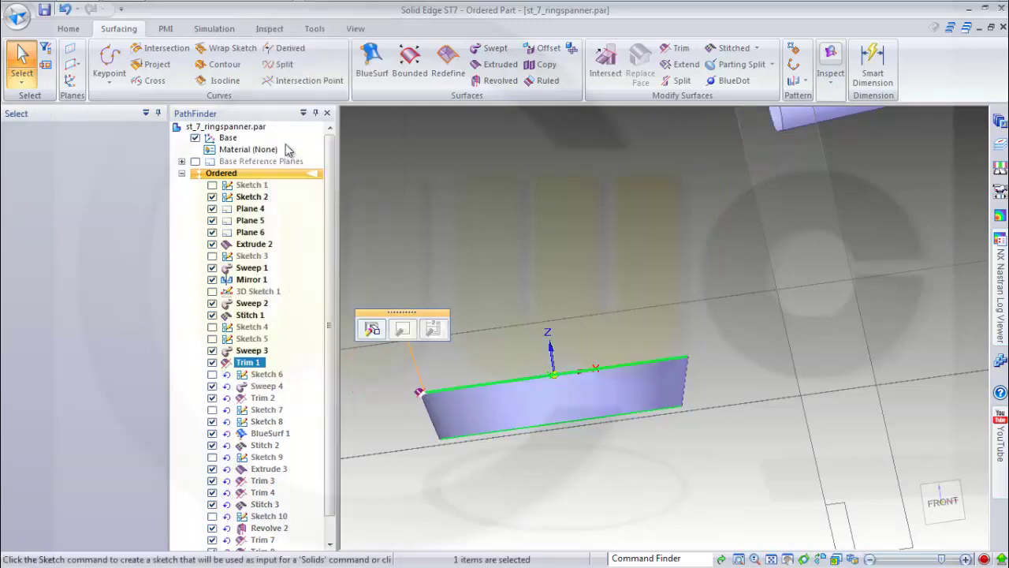
{"action": "right_click", "coordinate": [254, 358]}
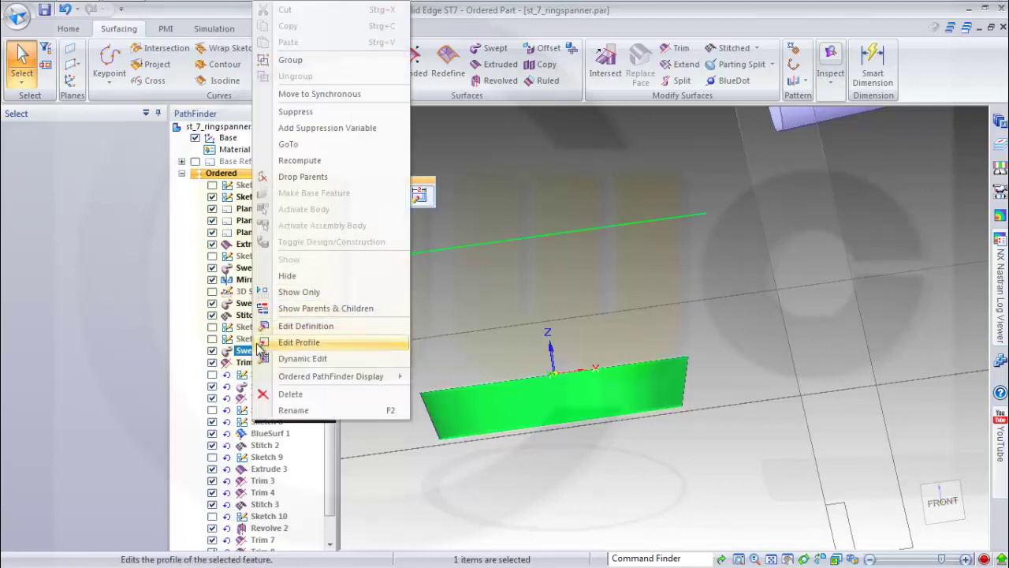
{"action": "left_click", "coordinate": [406, 278]}
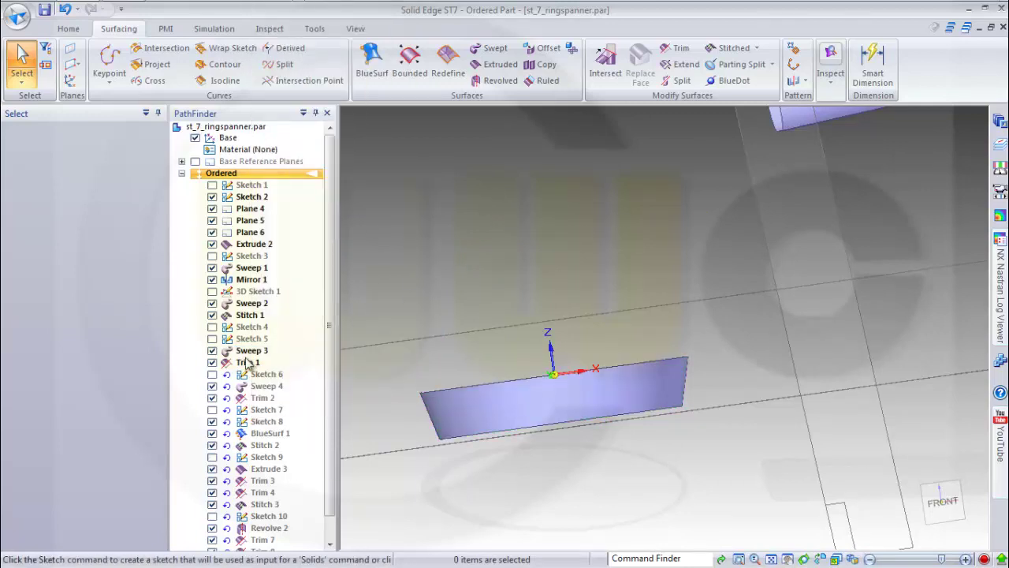
Step: Try to redefine Trim 1 with Plane 5 as the trimming tool in place of the Top (xy) plane
{"action": "left_click", "coordinate": [247, 363]}
{"action": "right_click", "coordinate": [246, 362]}
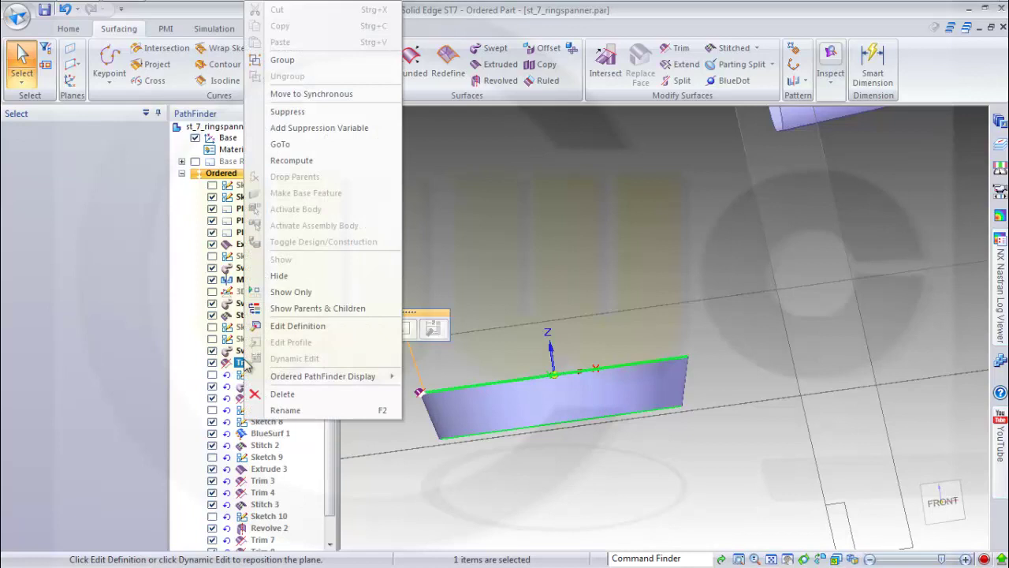
{"action": "left_click", "coordinate": [295, 326]}
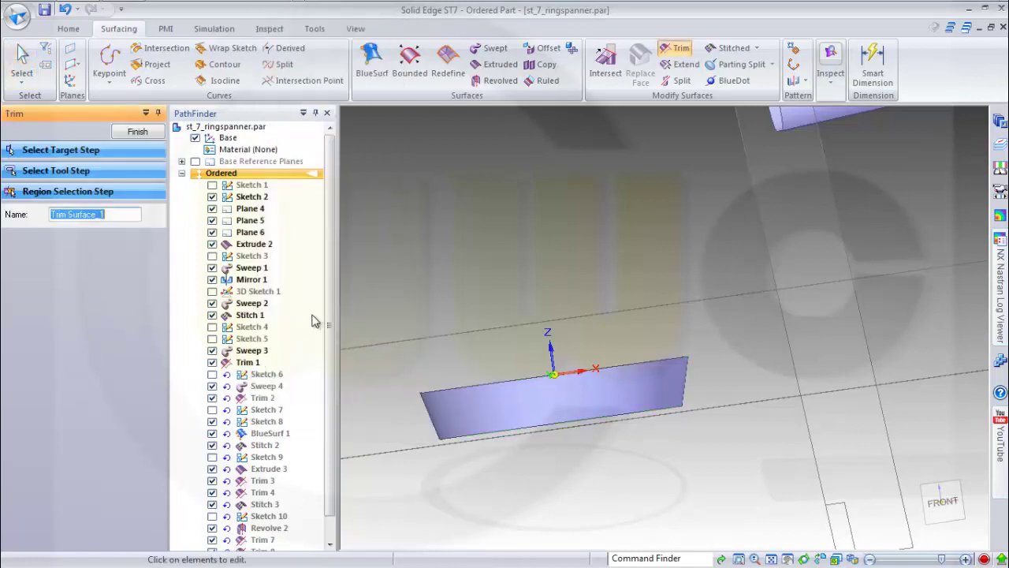
{"action": "left_click", "coordinate": [120, 152]}
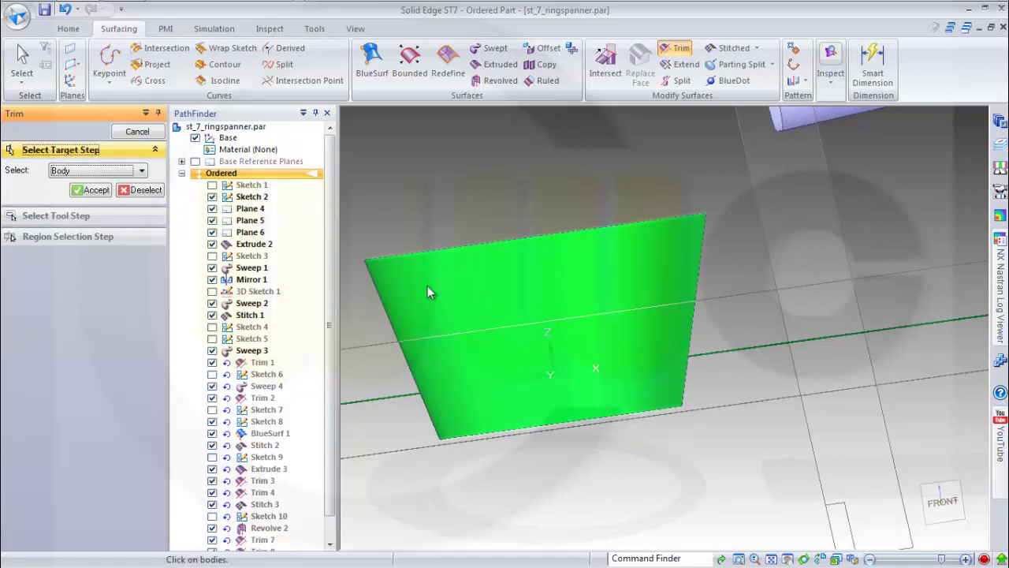
{"action": "left_click", "coordinate": [96, 190]}
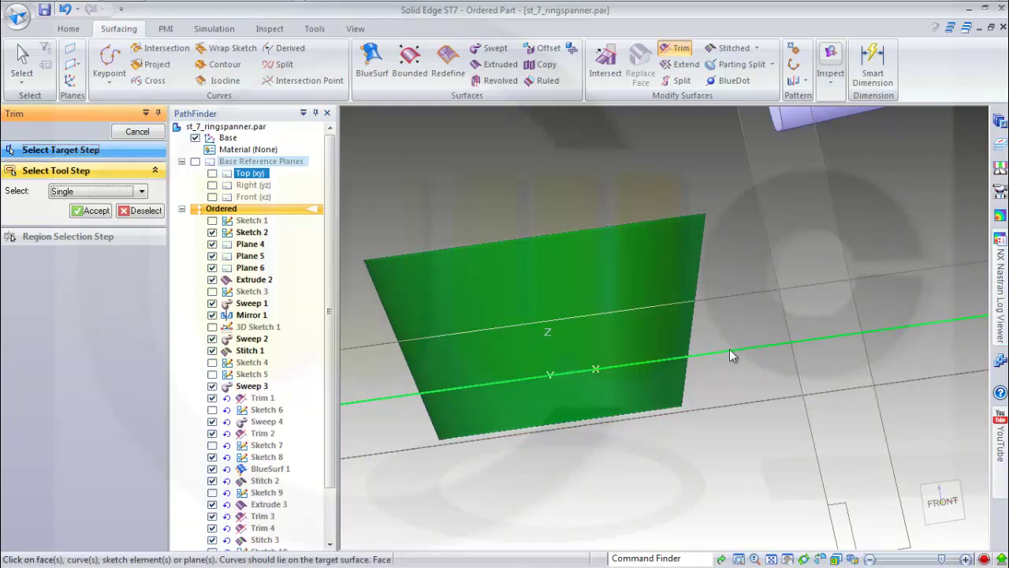
{"action": "left_click", "coordinate": [142, 210]}
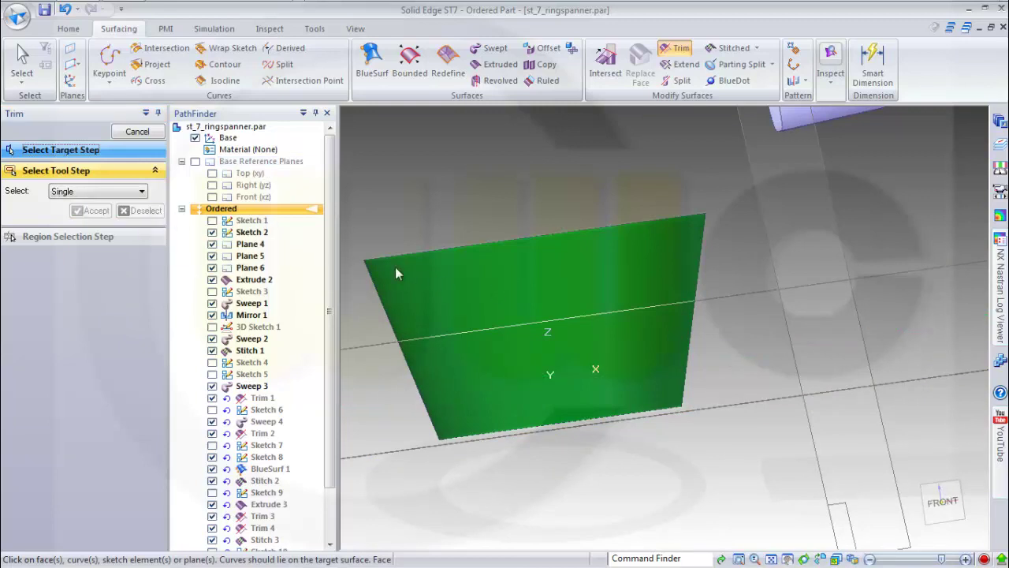
{"action": "left_click", "coordinate": [693, 411]}
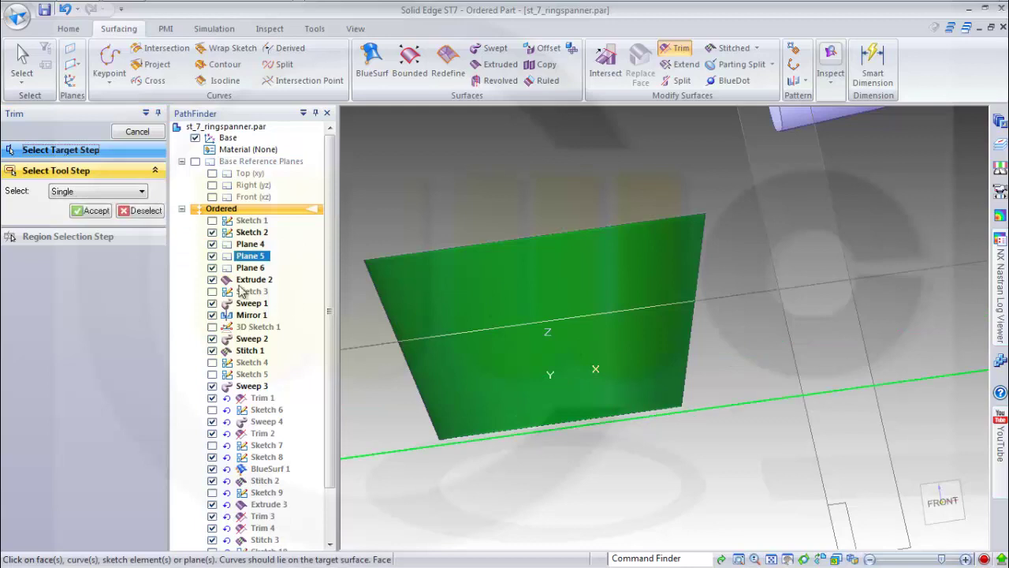
{"action": "left_click", "coordinate": [99, 211]}
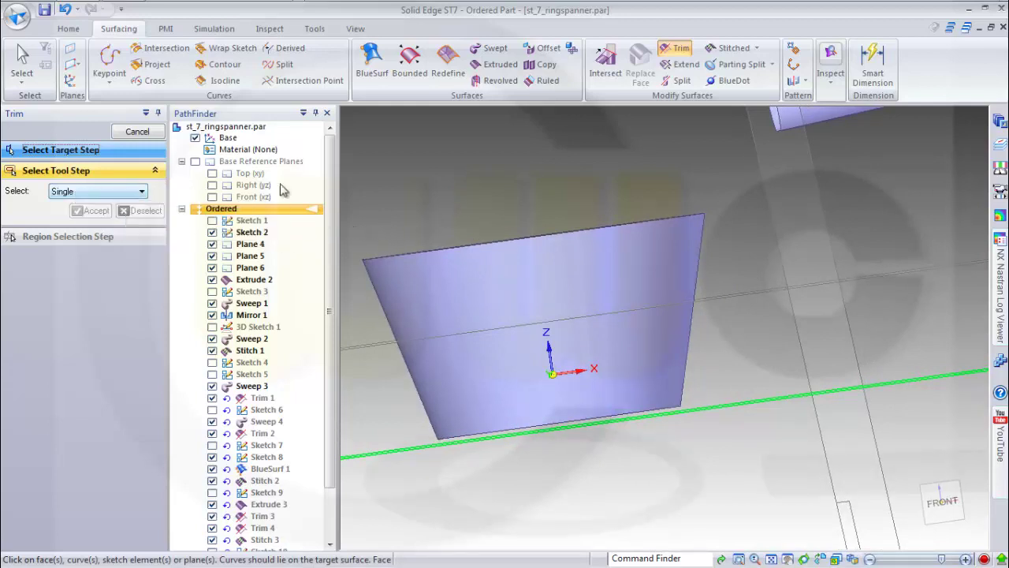
{"action": "left_click", "coordinate": [137, 131]}
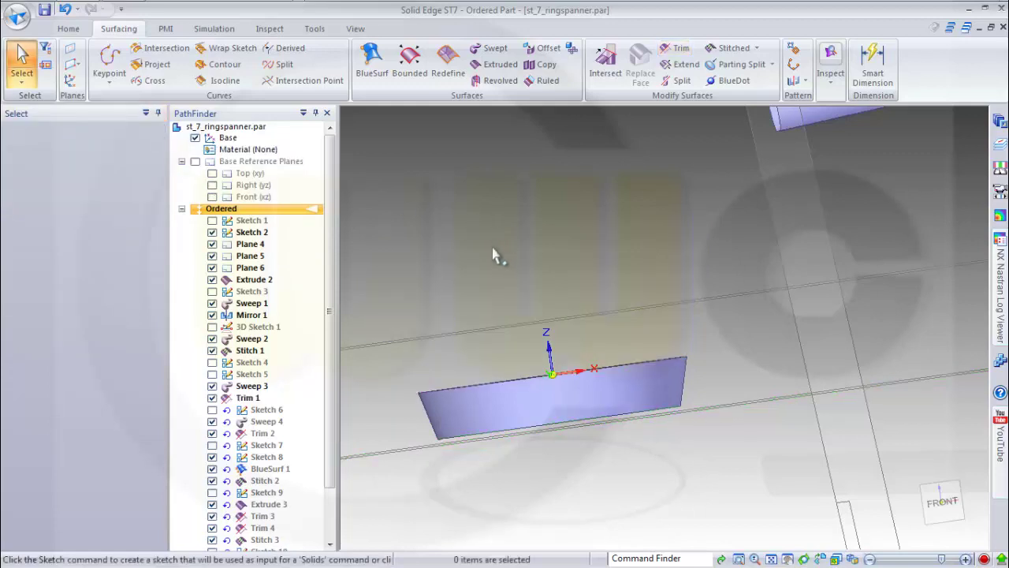
Step: Extend the lower edge chain of the Trim 1 head surface downward by a finite extent, past the lower reference plane
{"action": "left_click", "coordinate": [212, 327]}
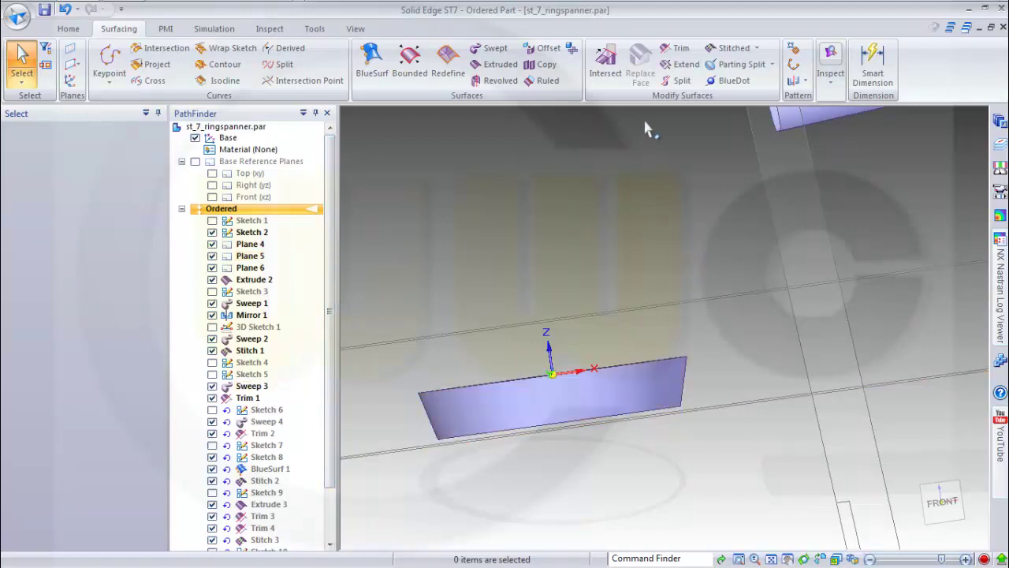
{"action": "left_click", "coordinate": [681, 64]}
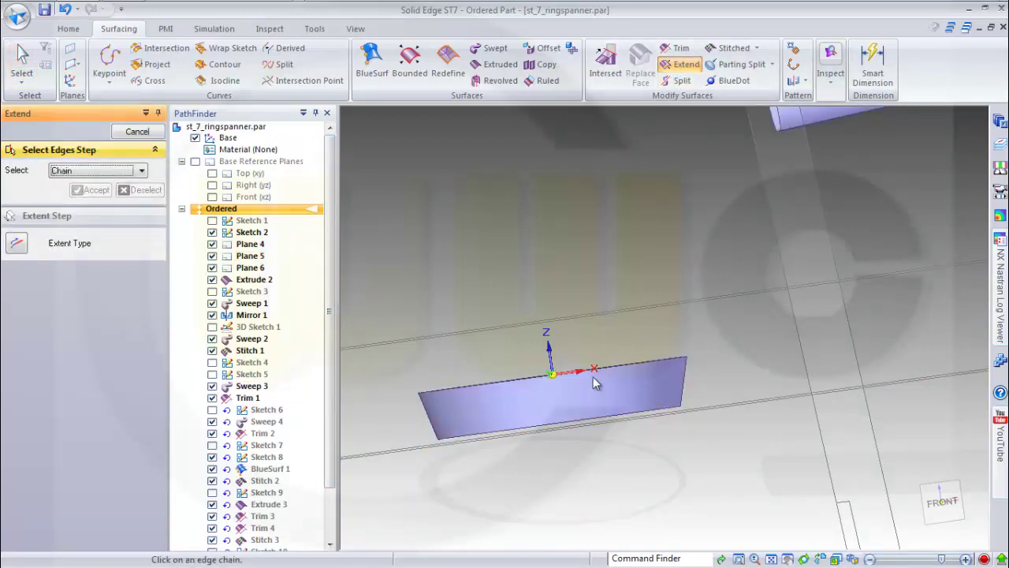
{"action": "left_click", "coordinate": [594, 423]}
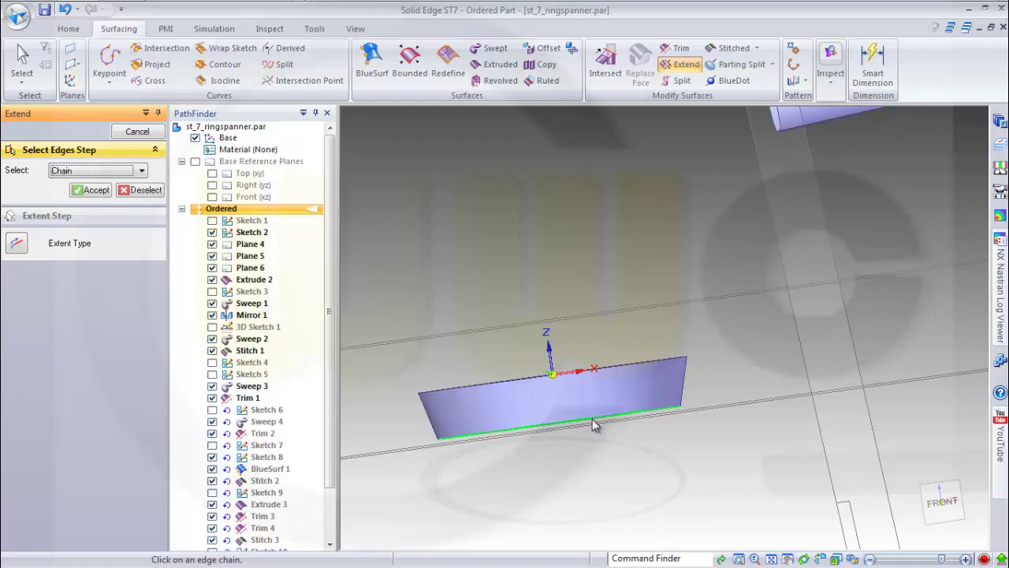
{"action": "left_click", "coordinate": [78, 189]}
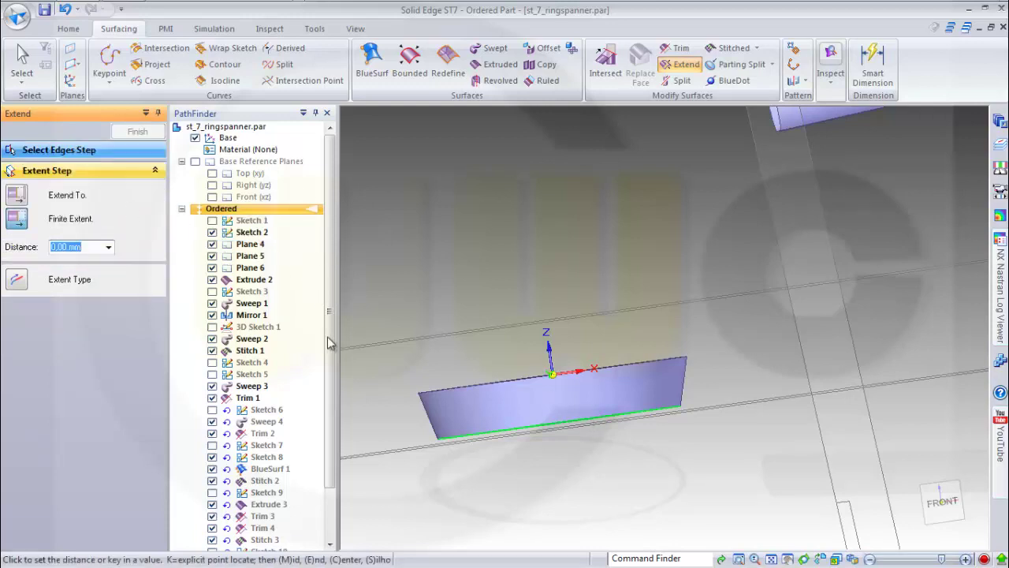
{"action": "left_click", "coordinate": [437, 453]}
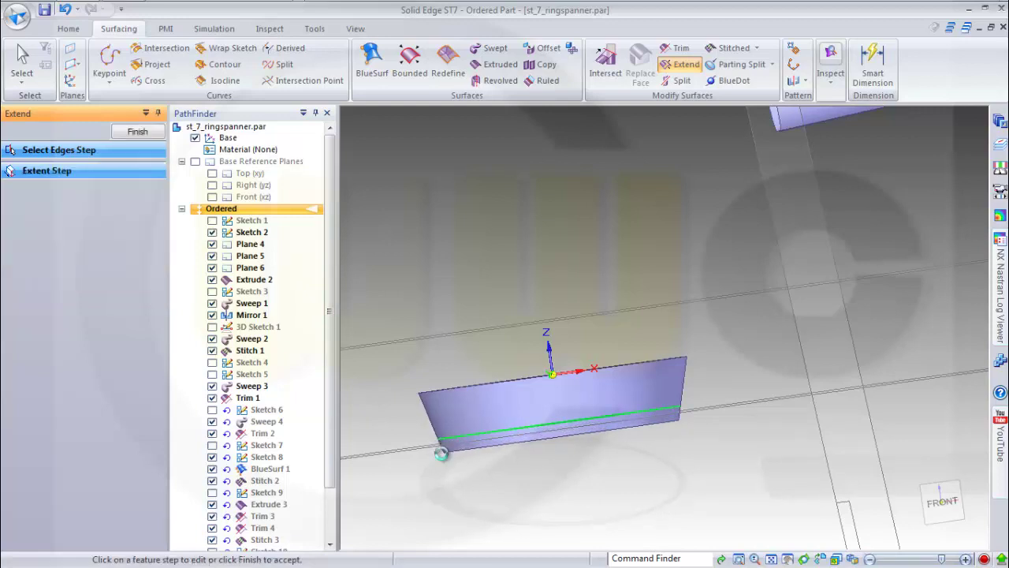
{"action": "left_click", "coordinate": [139, 132]}
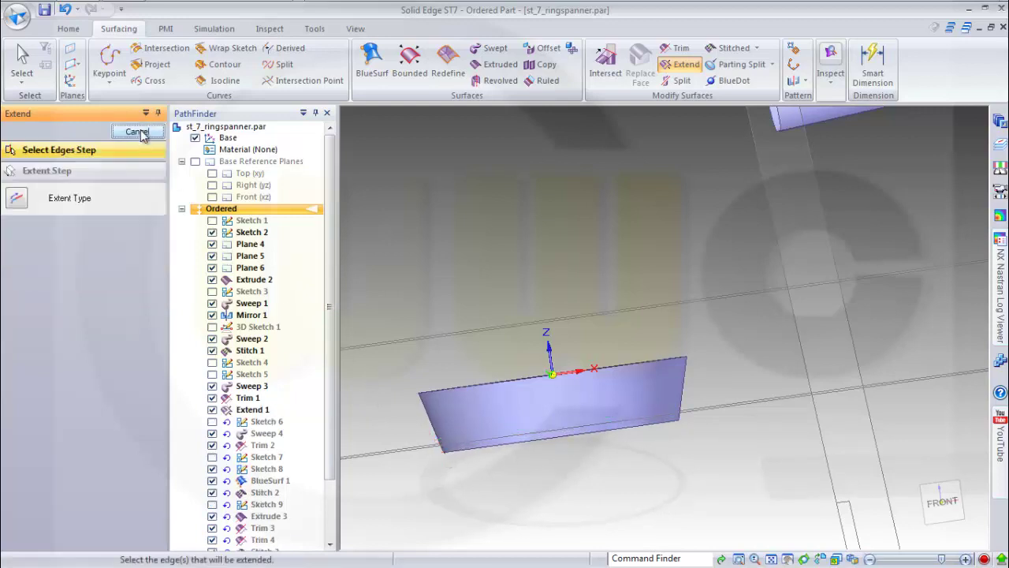
{"action": "left_click", "coordinate": [149, 132]}
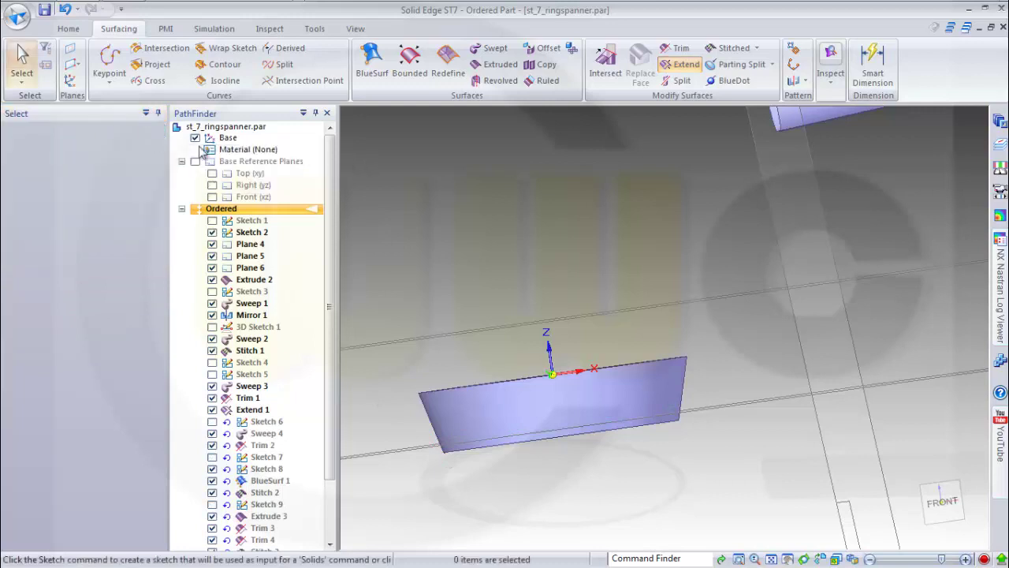
Step: Roll the model history forward to Stitch 5 and view the extended head
{"action": "scroll", "coordinate": [320, 338], "scroll_direction": "down", "scroll_amount": 2}
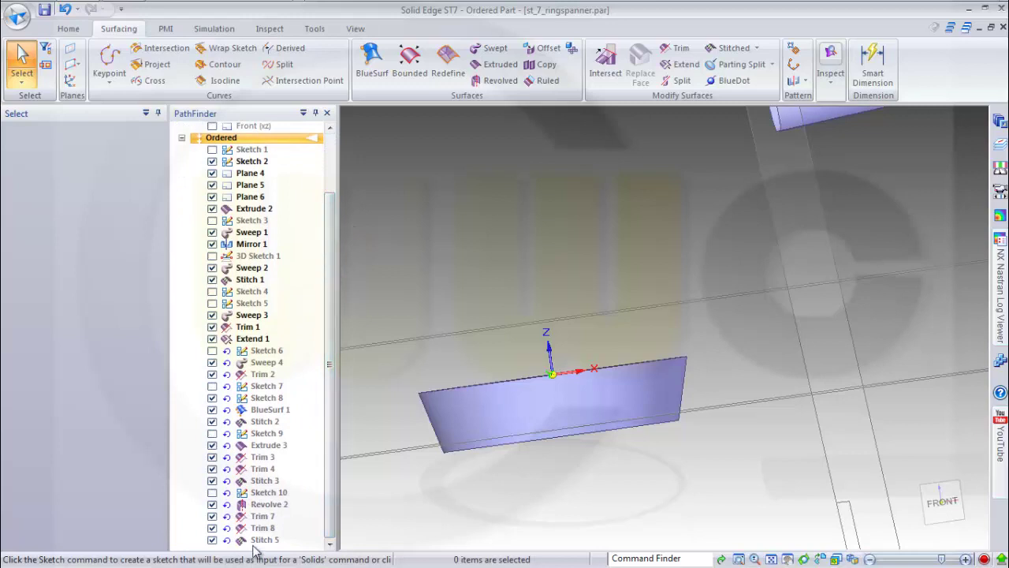
{"action": "right_click", "coordinate": [263, 540]}
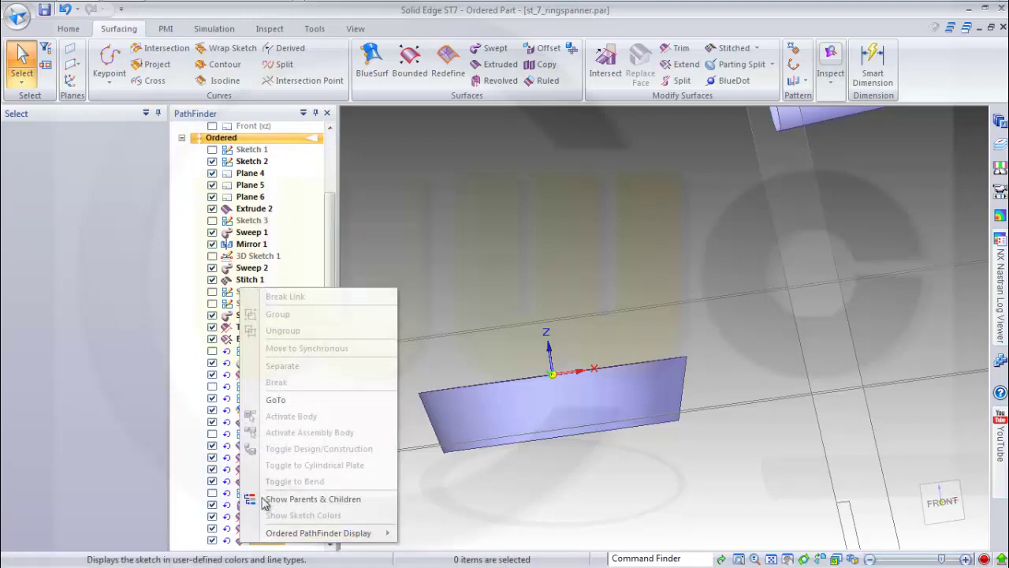
{"action": "left_click", "coordinate": [283, 402]}
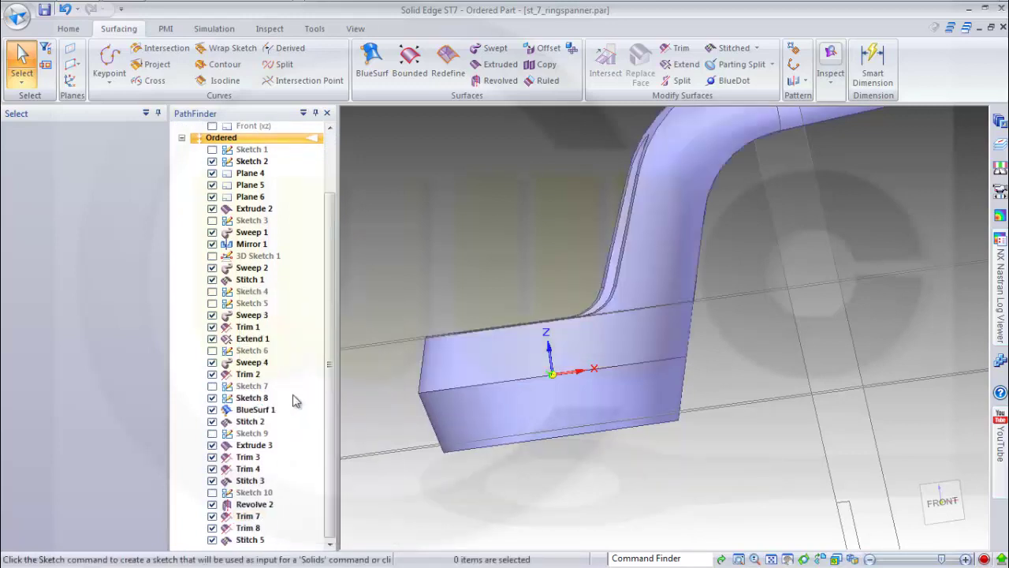
{"action": "middle_click_drag", "start_coordinate": [546, 448], "coordinate": [603, 451]}
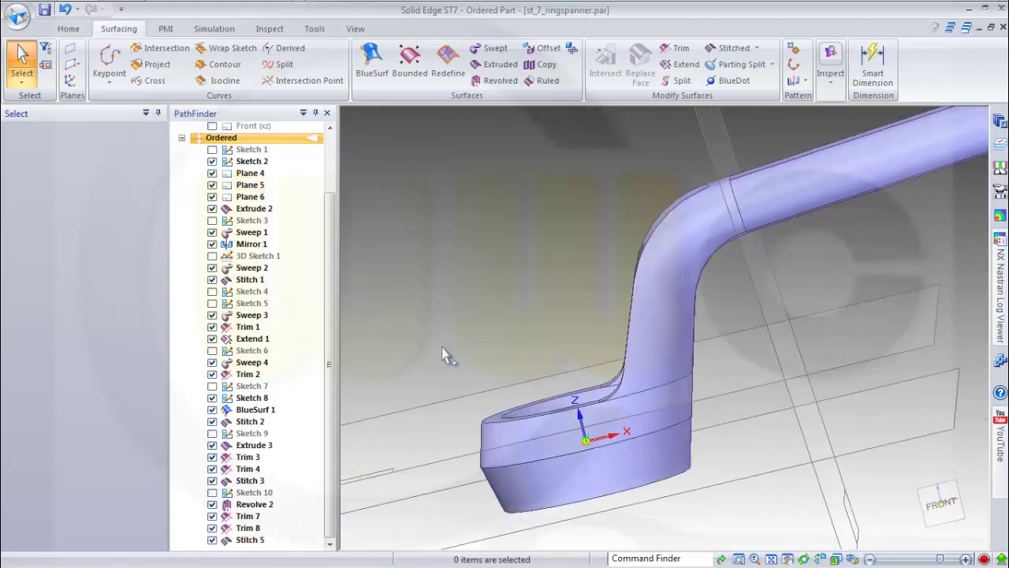
Step: Roll the model history back to the Extend 1 feature
{"action": "left_click", "coordinate": [251, 341]}
{"action": "right_click", "coordinate": [251, 341]}
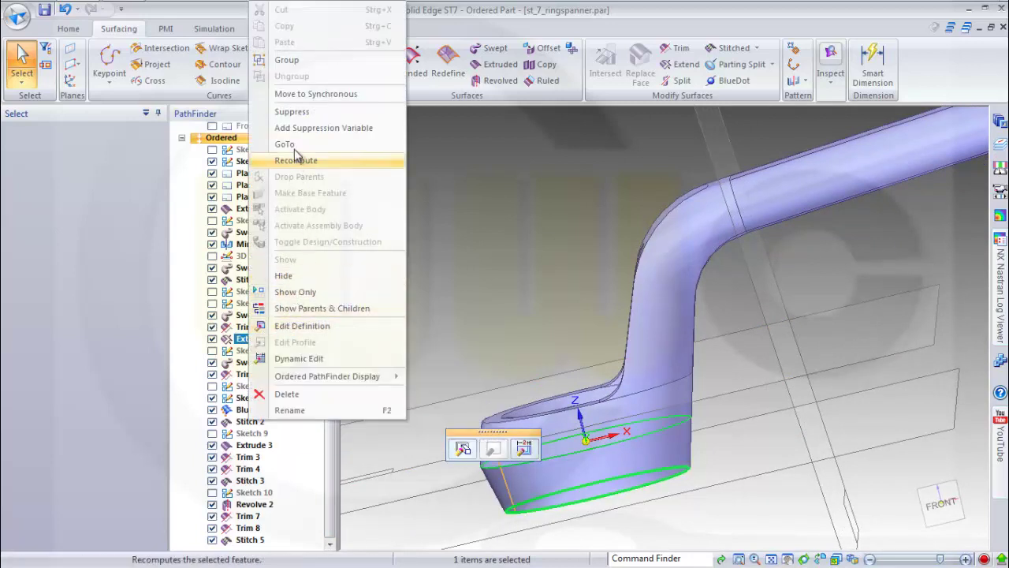
{"action": "key", "text": "Escape"}
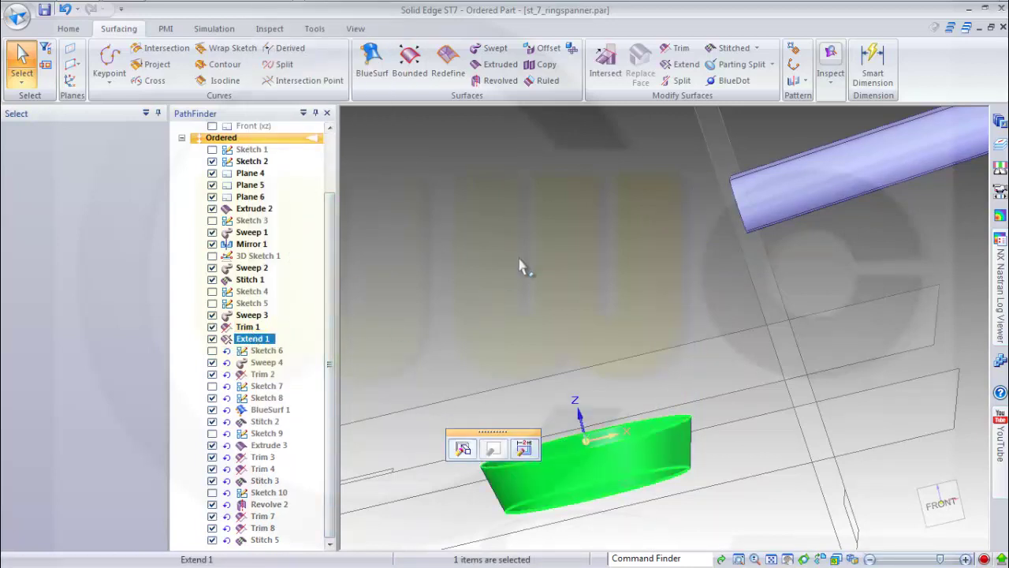
{"action": "left_click", "coordinate": [733, 49]}
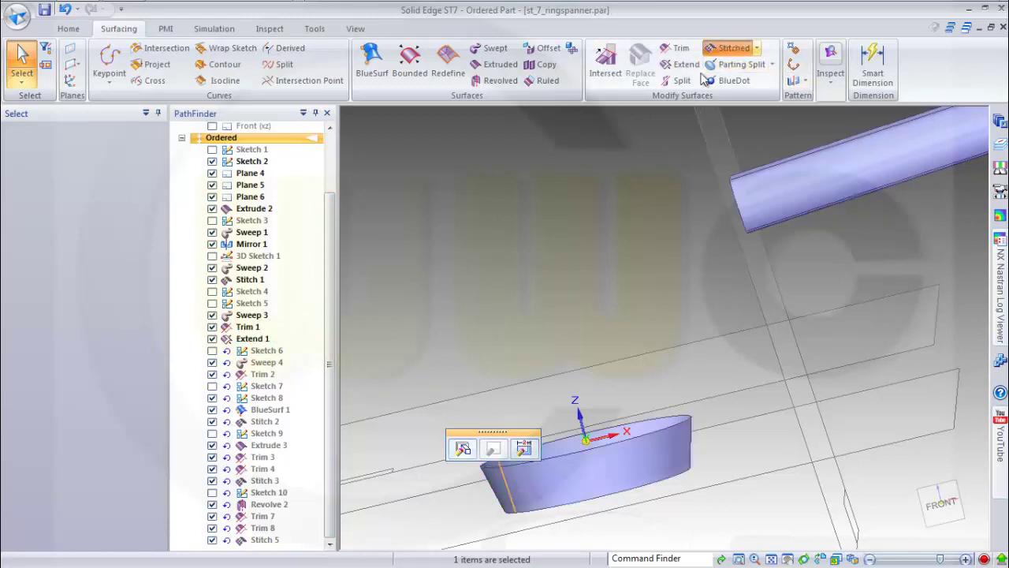
{"action": "left_click", "coordinate": [598, 257]}
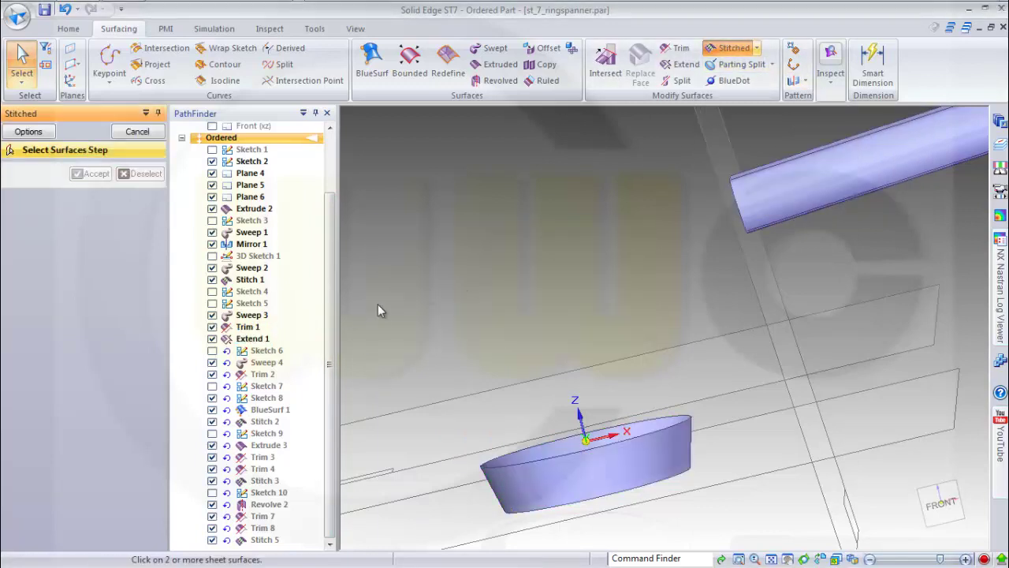
{"action": "left_click", "coordinate": [251, 328]}
{"action": "left_click", "coordinate": [252, 340]}
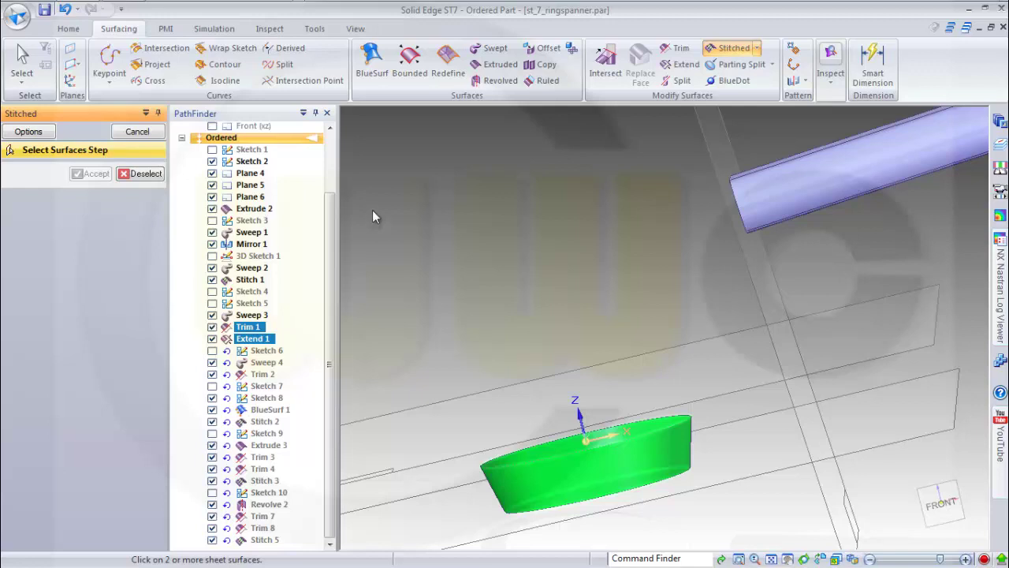
{"action": "key", "text": "Escape"}
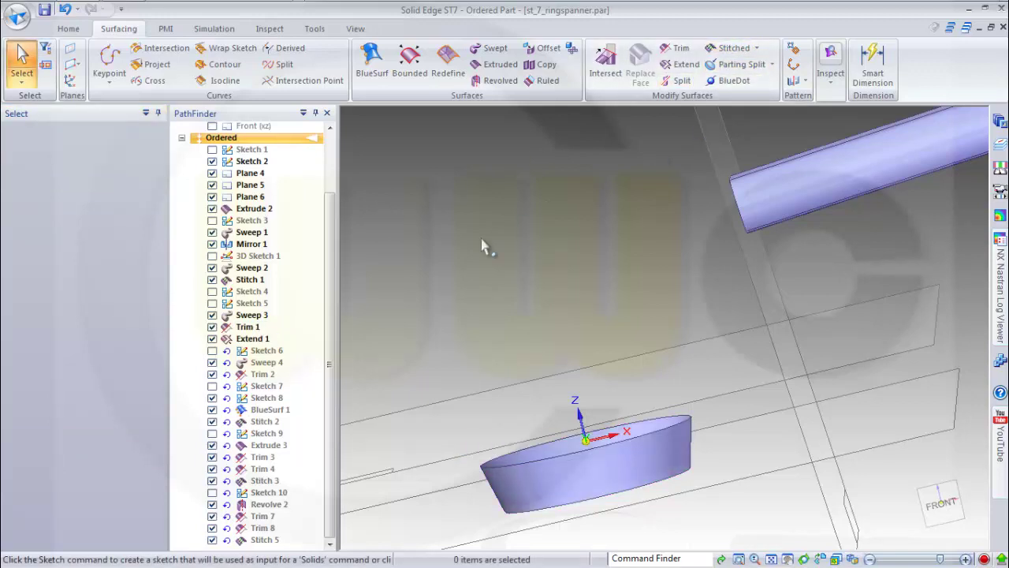
Step: Return the model history to the last feature, Stitch 5
{"action": "right_click", "coordinate": [257, 544]}
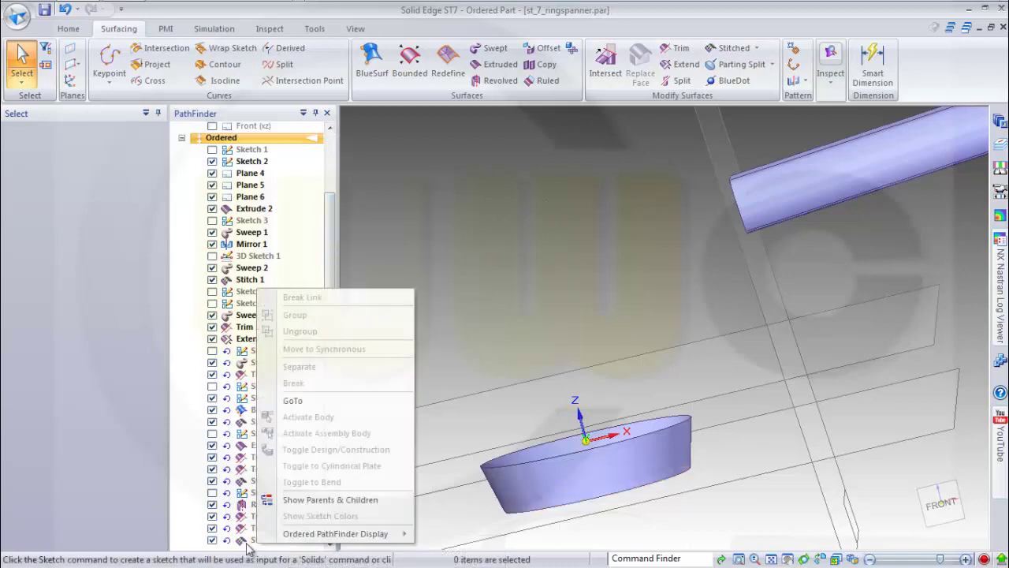
{"action": "left_click", "coordinate": [292, 402]}
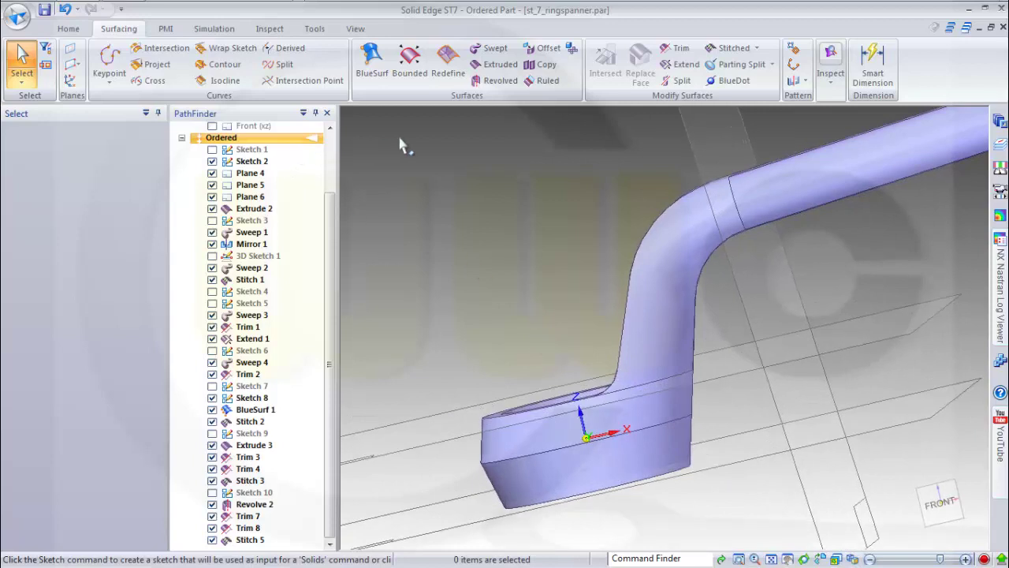
{"action": "left_click", "coordinate": [730, 48]}
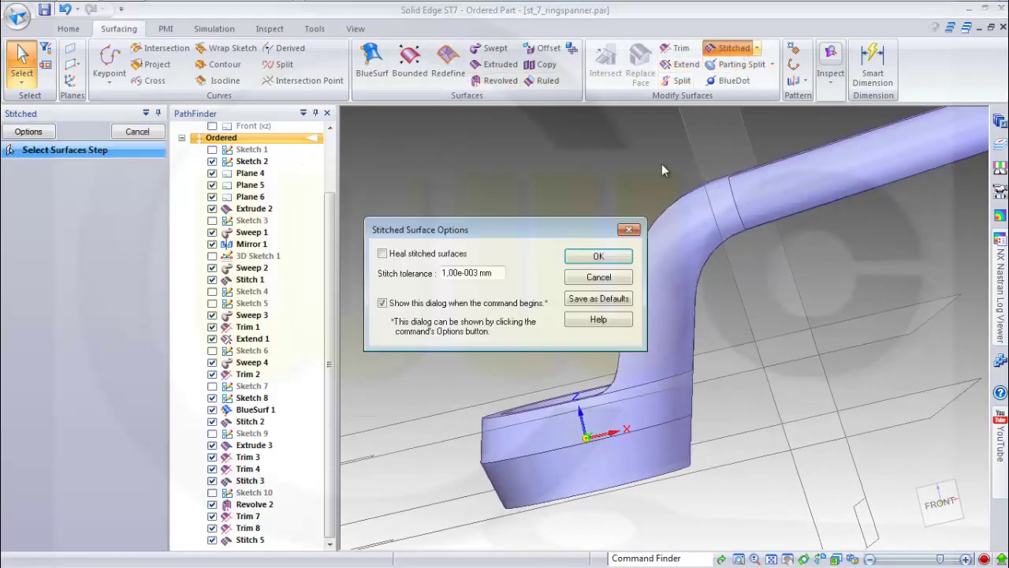
{"action": "left_click", "coordinate": [598, 257]}
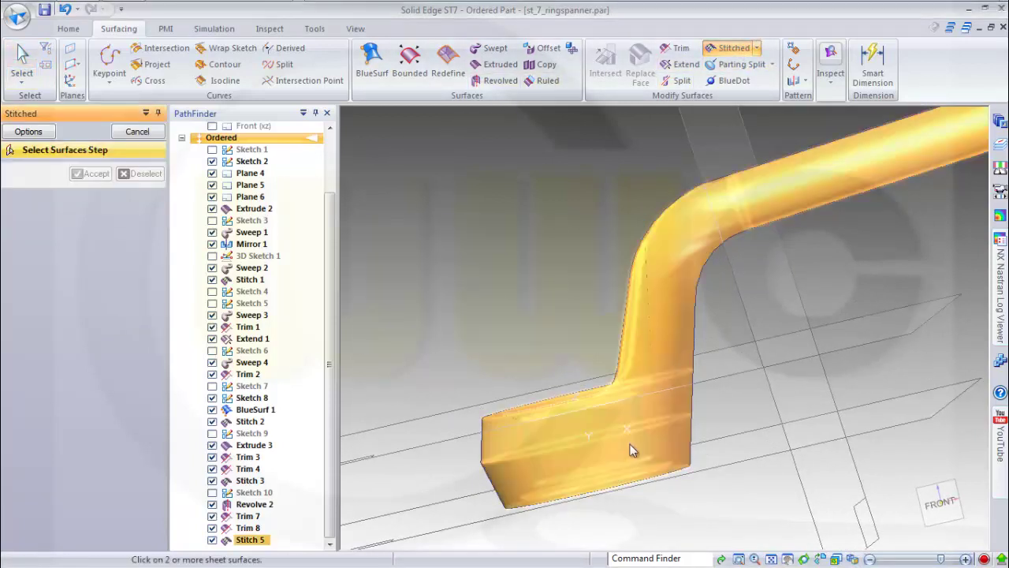
{"action": "middle_click_drag", "start_coordinate": [630, 449], "coordinate": [624, 450]}
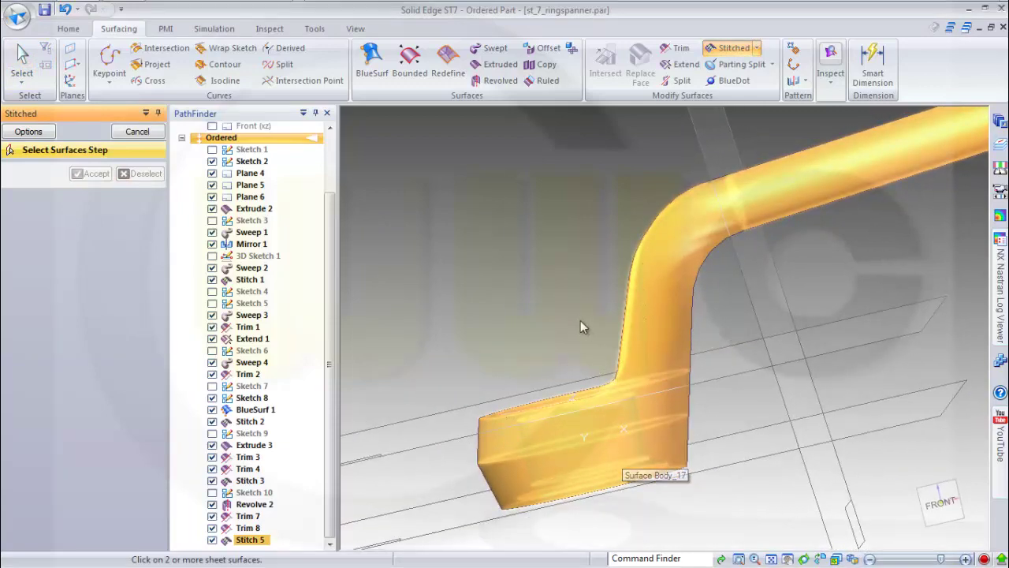
{"action": "mouse_move", "coordinate": [570, 314]}
{"action": "middle_mouse_down"}
{"action": "mouse_move", "coordinate": [531, 187]}
{"action": "mouse_move", "coordinate": [541, 186]}
{"action": "mouse_move", "coordinate": [545, 275]}
{"action": "mouse_move", "coordinate": [559, 322]}
{"action": "mouse_move", "coordinate": [580, 268]}
{"action": "mouse_move", "coordinate": [623, 236]}
{"action": "middle_mouse_up"}
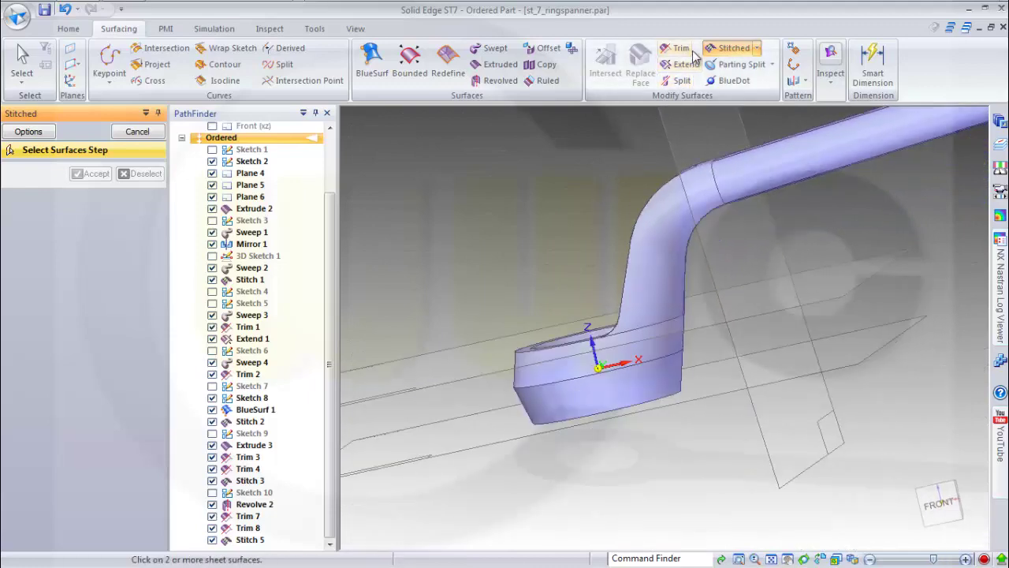
{"action": "left_click", "coordinate": [652, 380]}
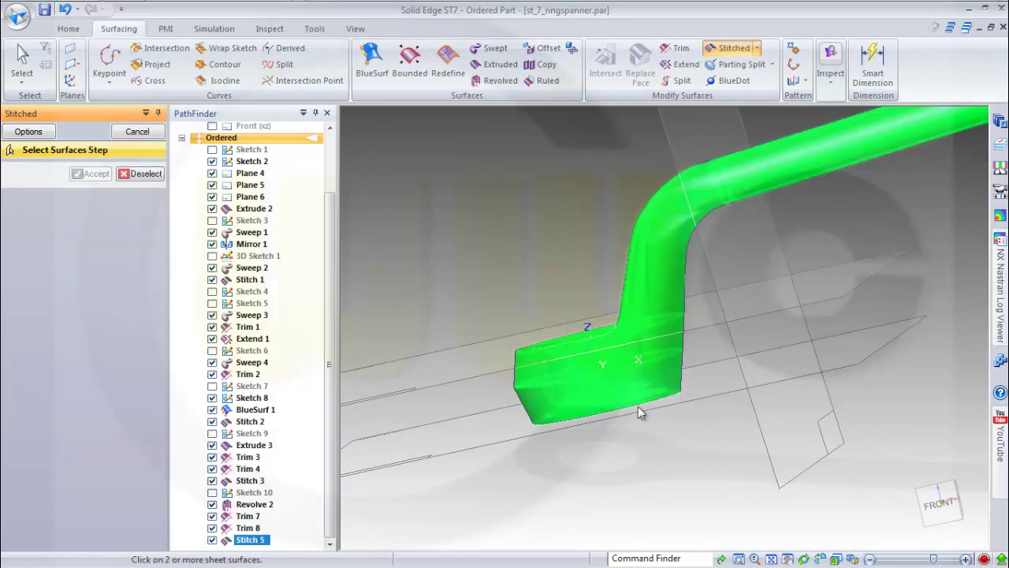
{"action": "right_click", "coordinate": [663, 116]}
Step: Trim the Stitch 5 spanner body with the reference plane at the head's underside, removing the narrow strip below that plane
{"action": "left_click", "coordinate": [675, 48]}
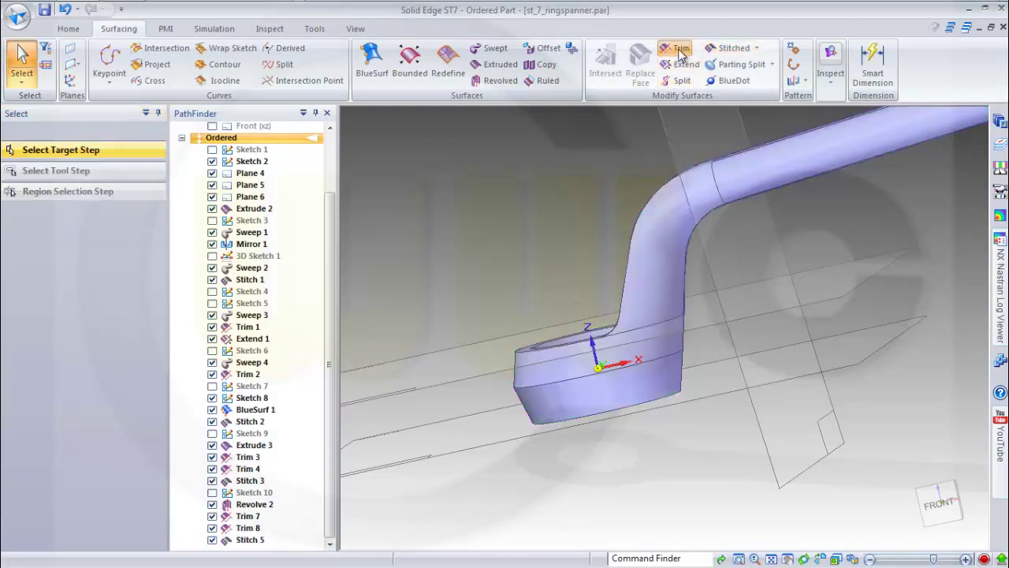
{"action": "left_click", "coordinate": [582, 410]}
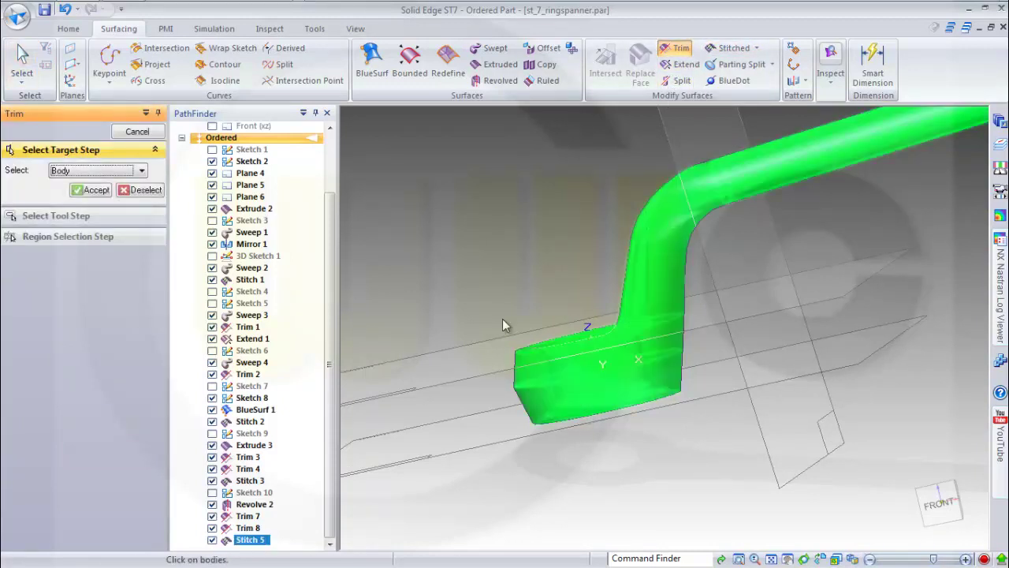
{"action": "left_click", "coordinate": [90, 189]}
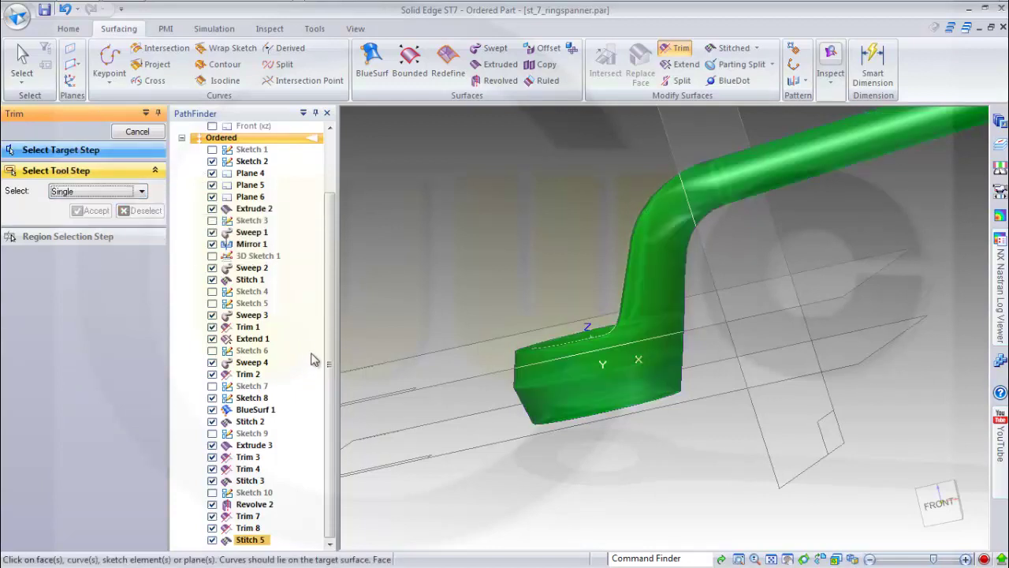
{"action": "left_click", "coordinate": [455, 452]}
{"action": "right_click", "coordinate": [509, 459]}
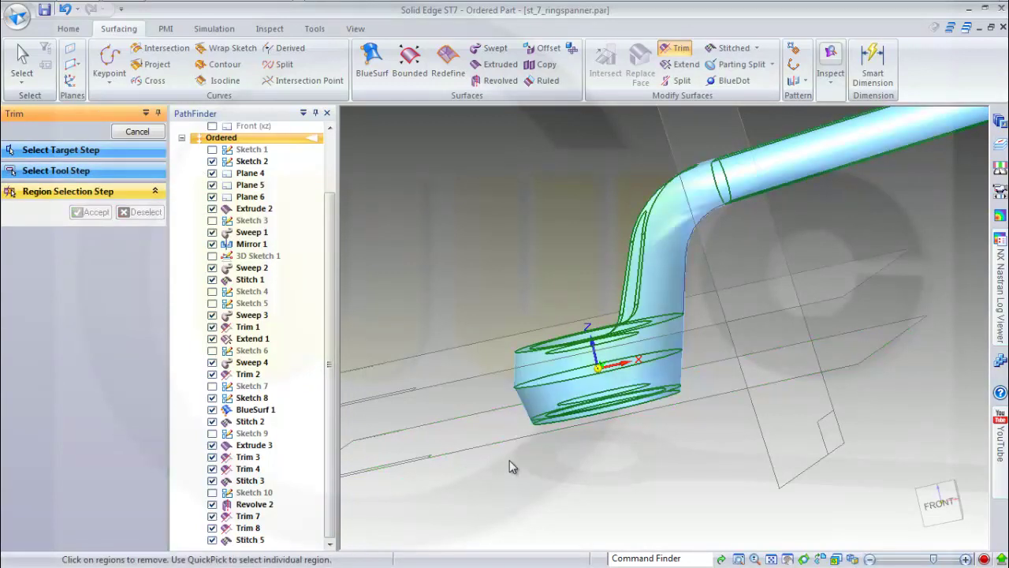
{"action": "scroll", "coordinate": [555, 438], "scroll_direction": "up", "scroll_amount": 5}
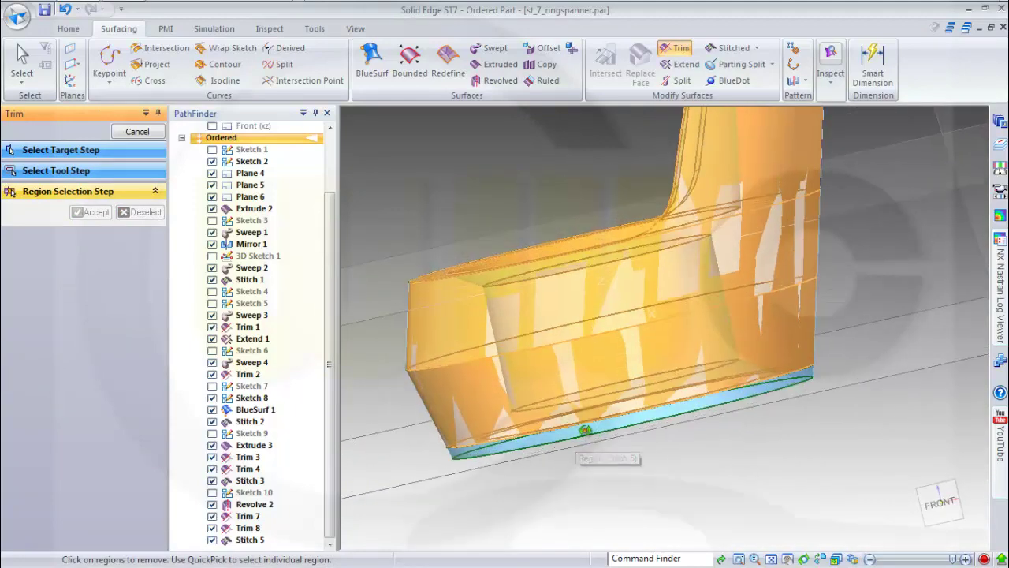
{"action": "left_click", "coordinate": [586, 437]}
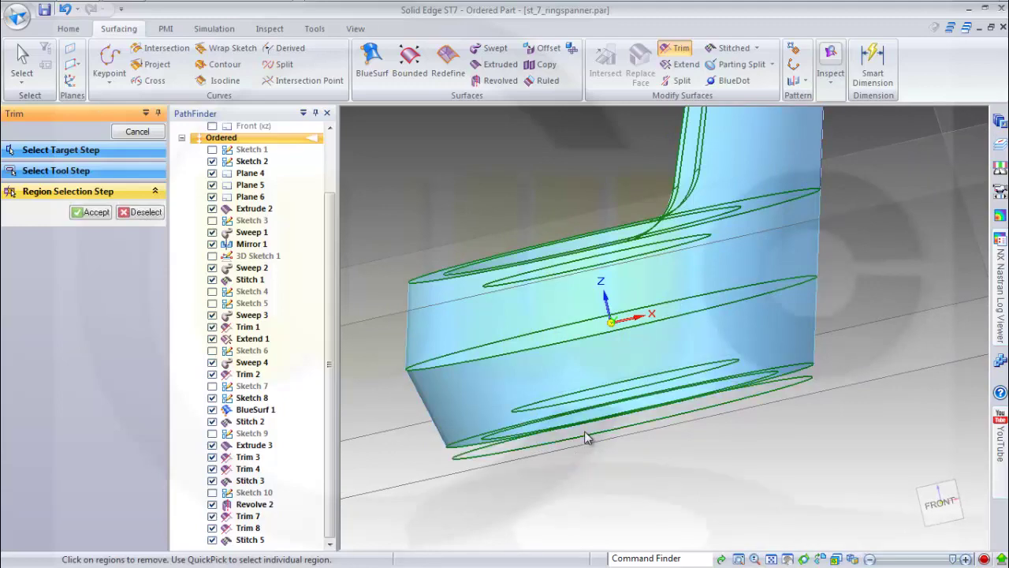
{"action": "left_click", "coordinate": [90, 211]}
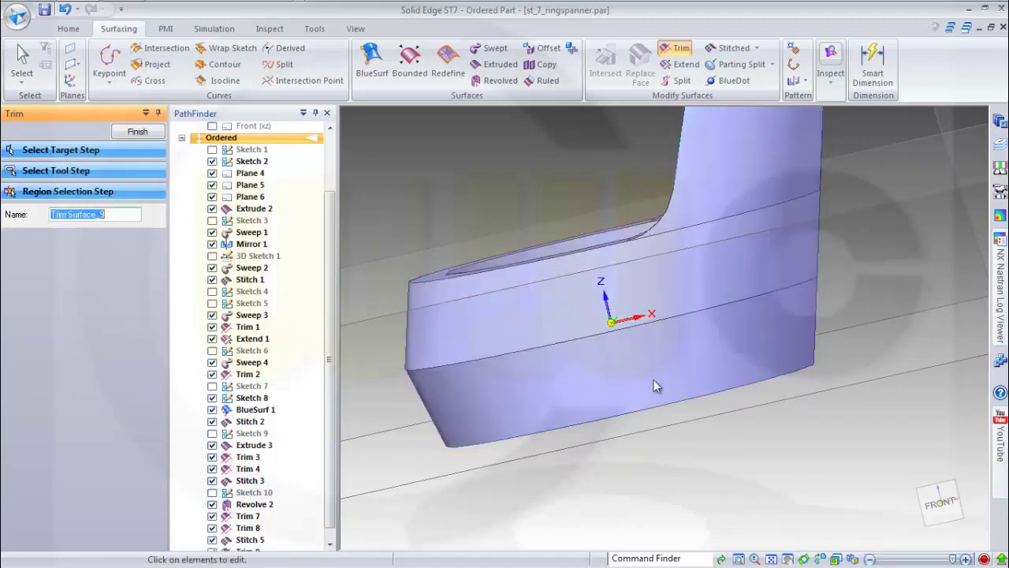
{"action": "middle_click_drag", "start_coordinate": [636, 341], "coordinate": [593, 243]}
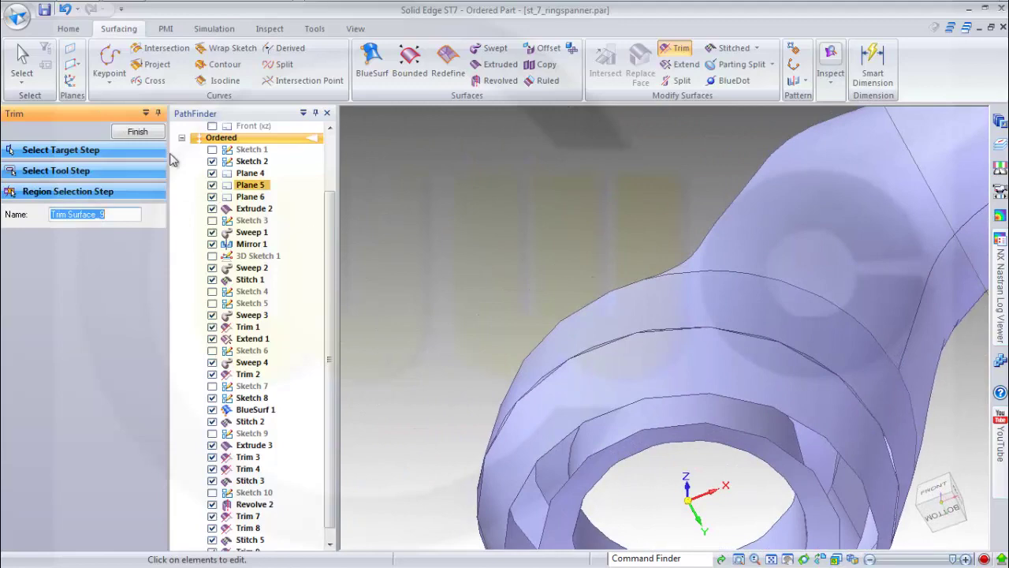
{"action": "left_click", "coordinate": [144, 135]}
{"action": "middle_click_drag", "start_coordinate": [667, 401], "coordinate": [643, 327]}
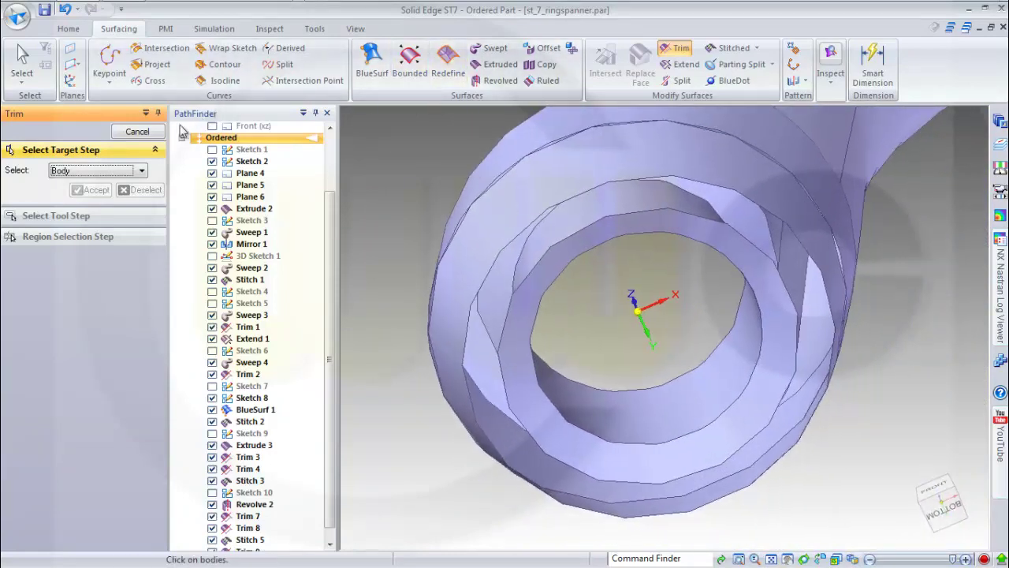
{"action": "left_click", "coordinate": [137, 131]}
Step: Create a bounded surface across the outer circular edge of the head's underside
{"action": "left_click", "coordinate": [409, 67]}
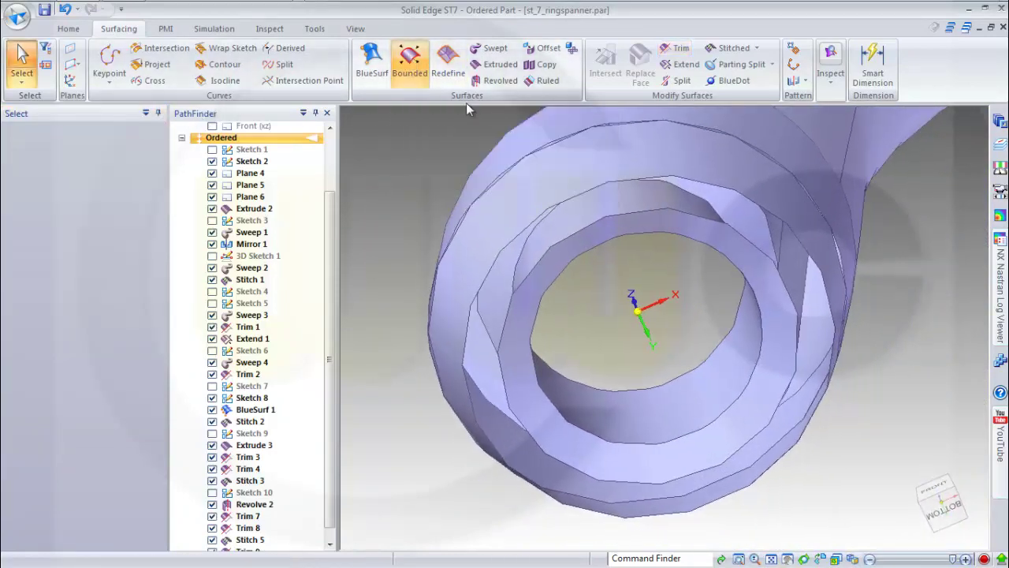
{"action": "left_click", "coordinate": [546, 218]}
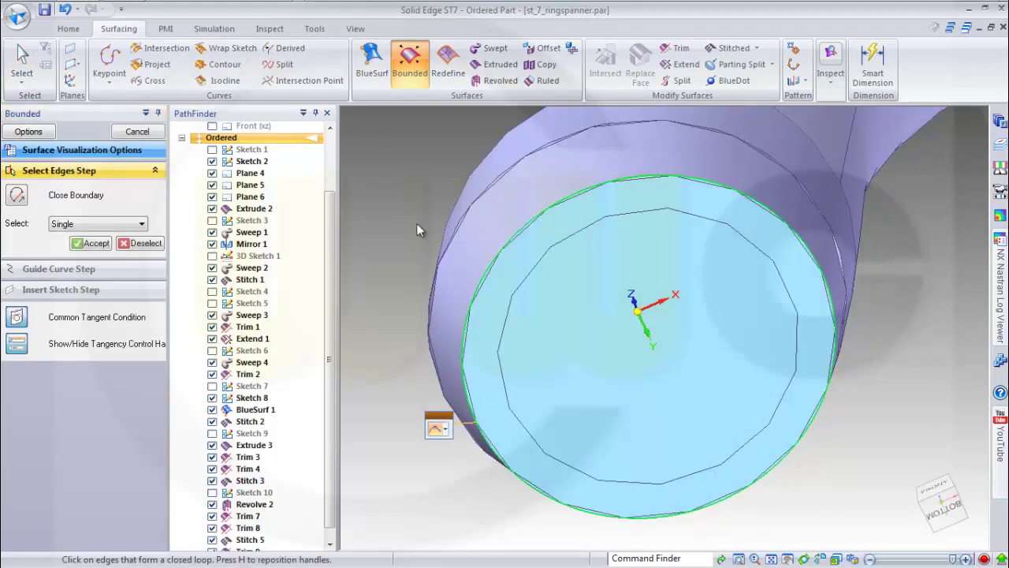
{"action": "left_click", "coordinate": [90, 243]}
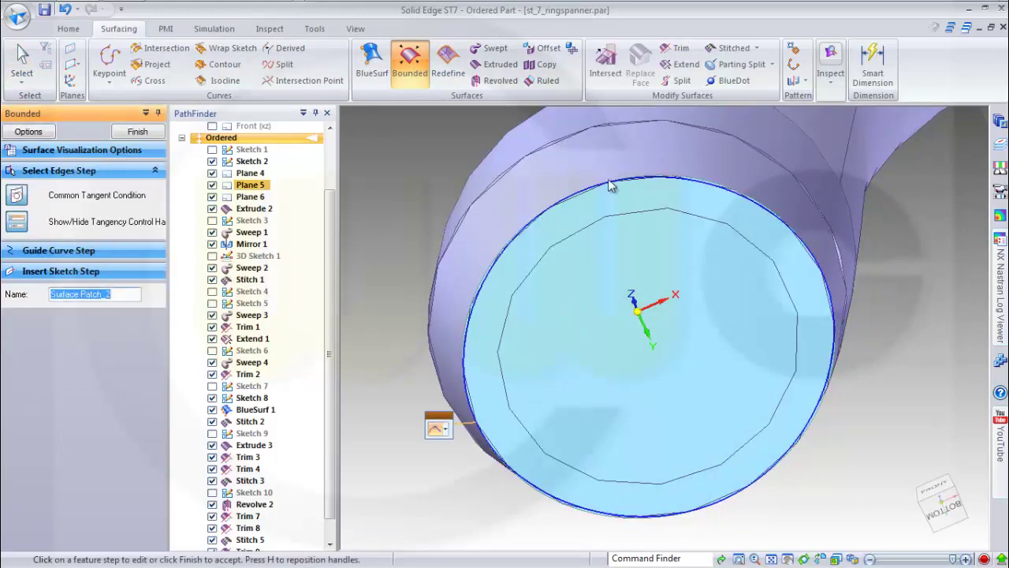
{"action": "left_click", "coordinate": [139, 132]}
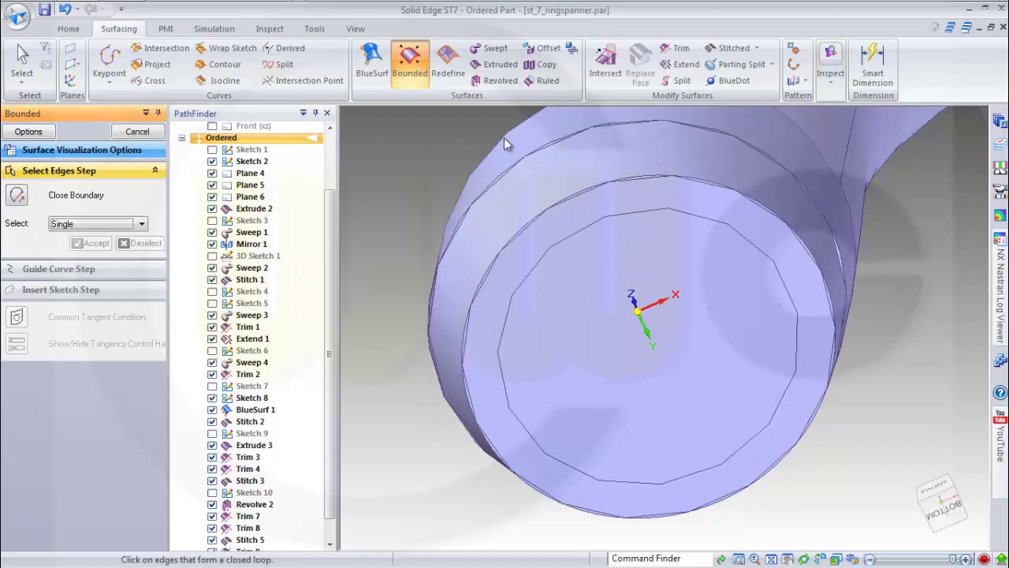
Step: Trim the underside's bounded surface with the head's inner circular edge, removing the inner disc to leave a flat ring
{"action": "left_click", "coordinate": [681, 51]}
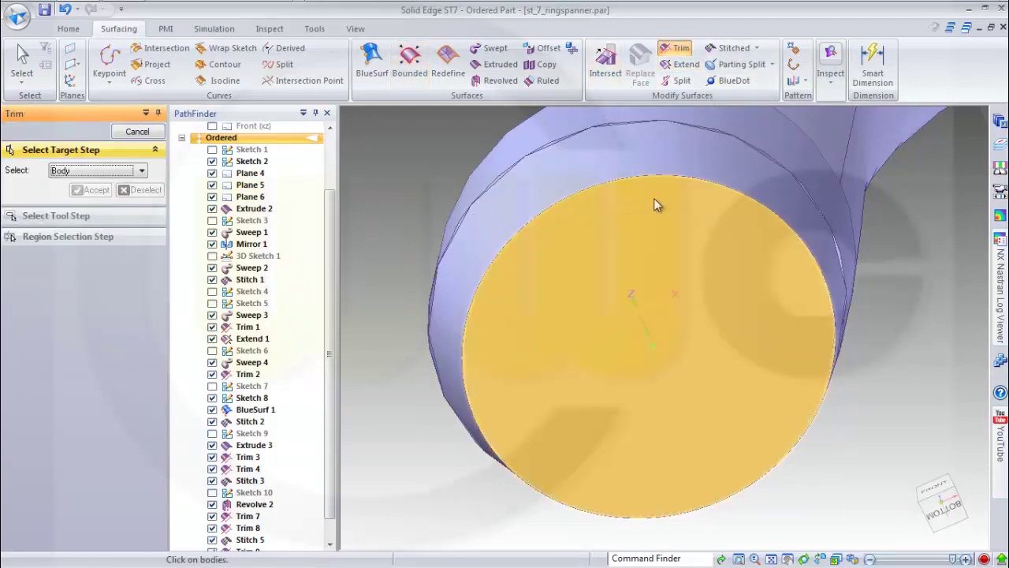
{"action": "left_click", "coordinate": [558, 193]}
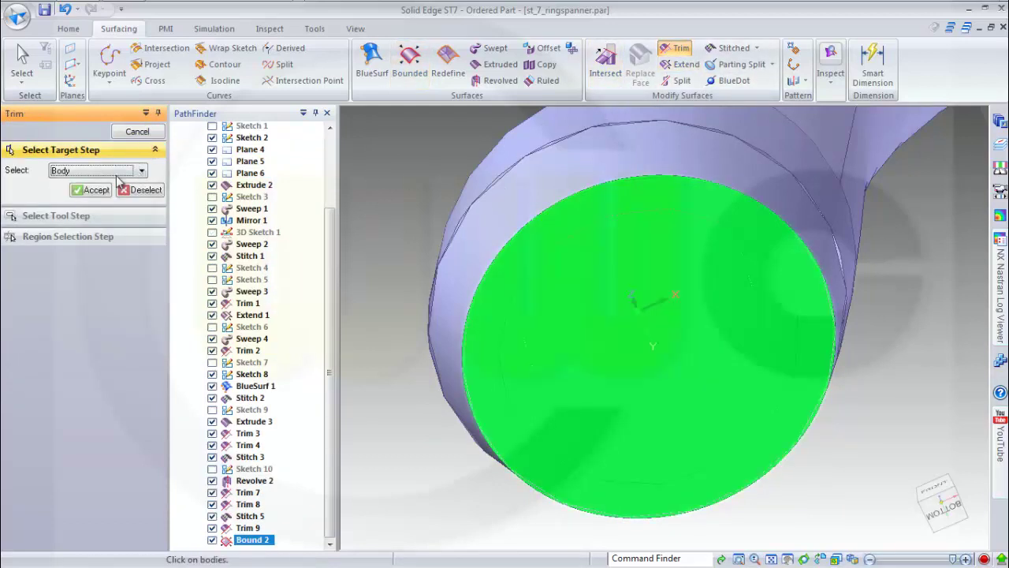
{"action": "left_click", "coordinate": [93, 190]}
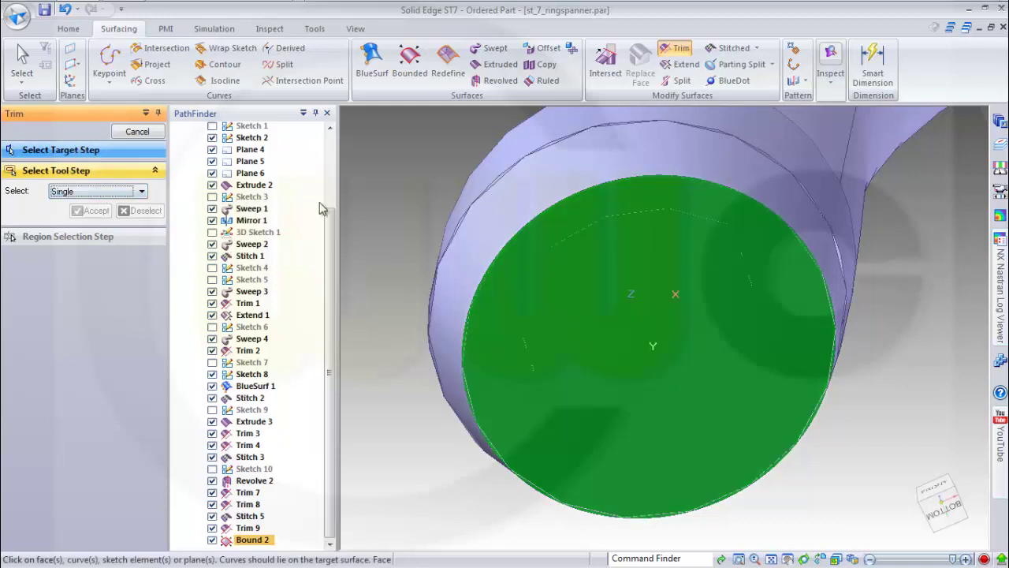
{"action": "left_click", "coordinate": [553, 254]}
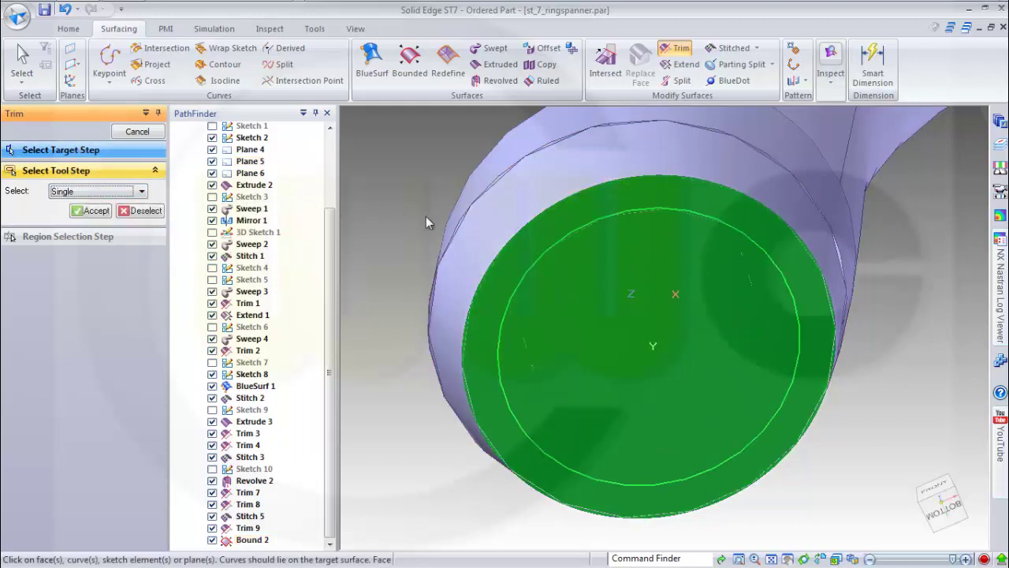
{"action": "right_click", "coordinate": [355, 193]}
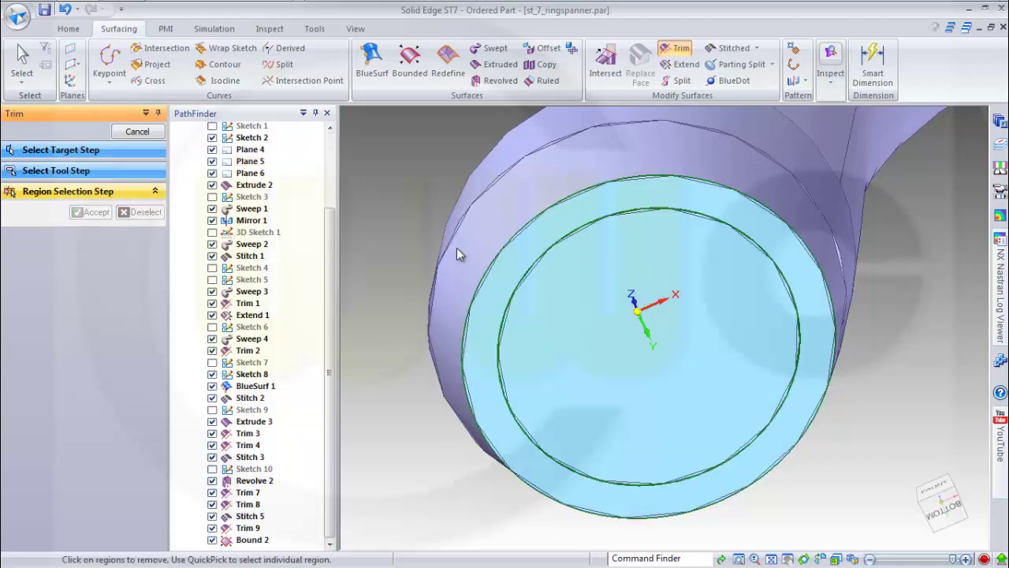
{"action": "left_click", "coordinate": [637, 323]}
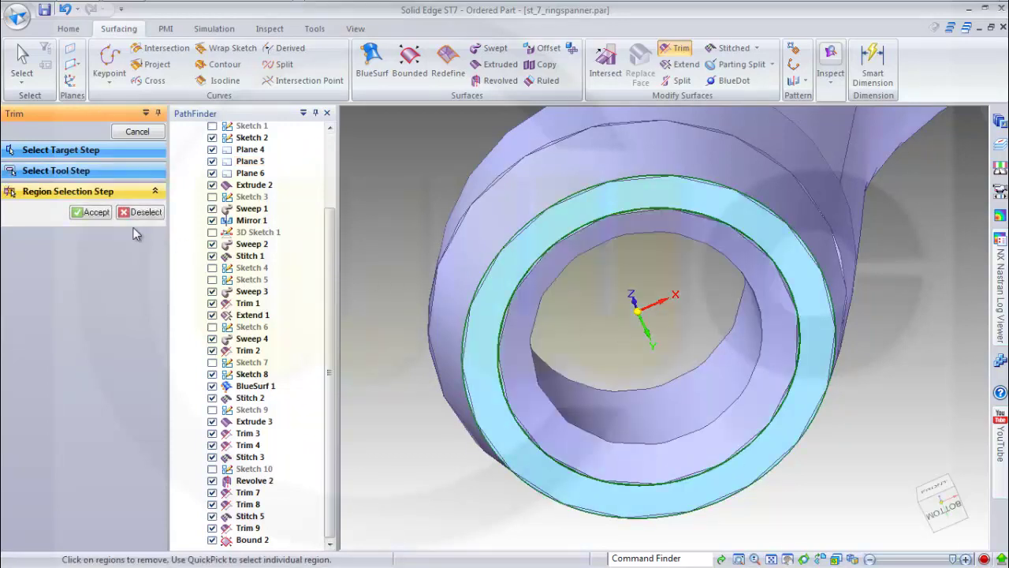
{"action": "left_click", "coordinate": [92, 212]}
Step: Stitch the trimmed spanner body and the flat underside ring with a 1,00e-003 mm tolerance and healing off
{"action": "middle_click_drag", "start_coordinate": [725, 294], "coordinate": [476, 189]}
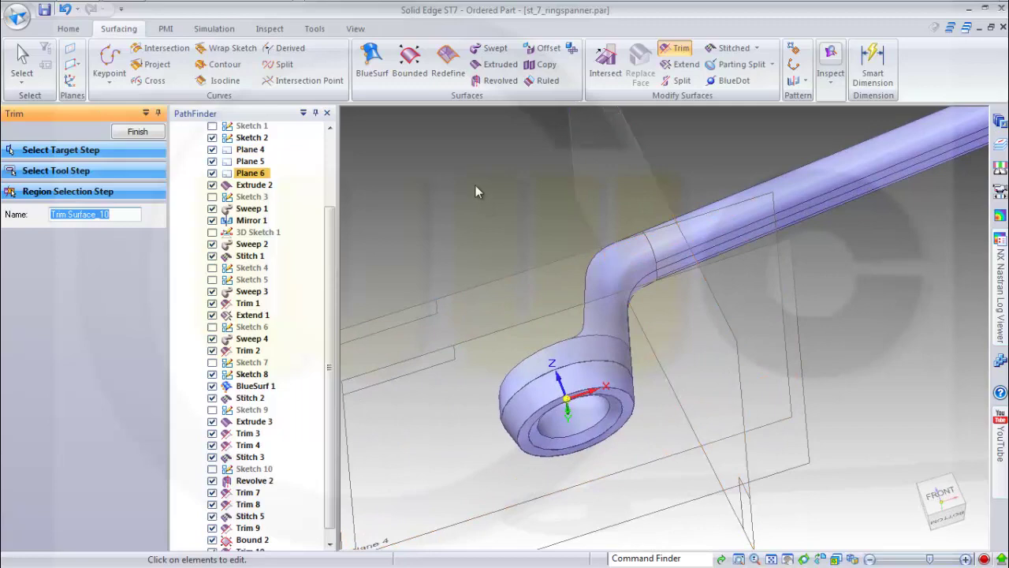
{"action": "left_click", "coordinate": [729, 48]}
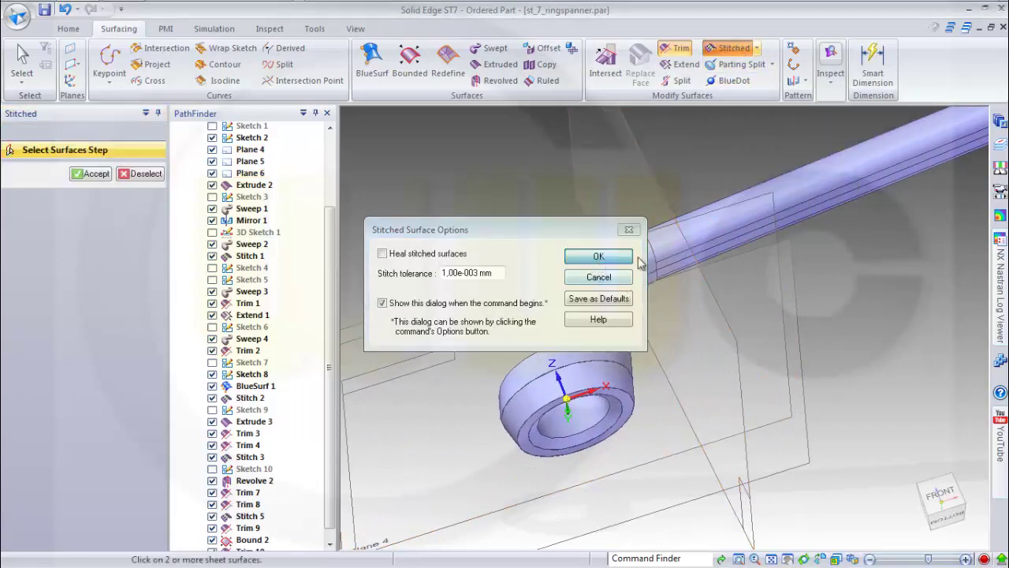
{"action": "left_click", "coordinate": [597, 259]}
{"action": "left_click", "coordinate": [634, 312]}
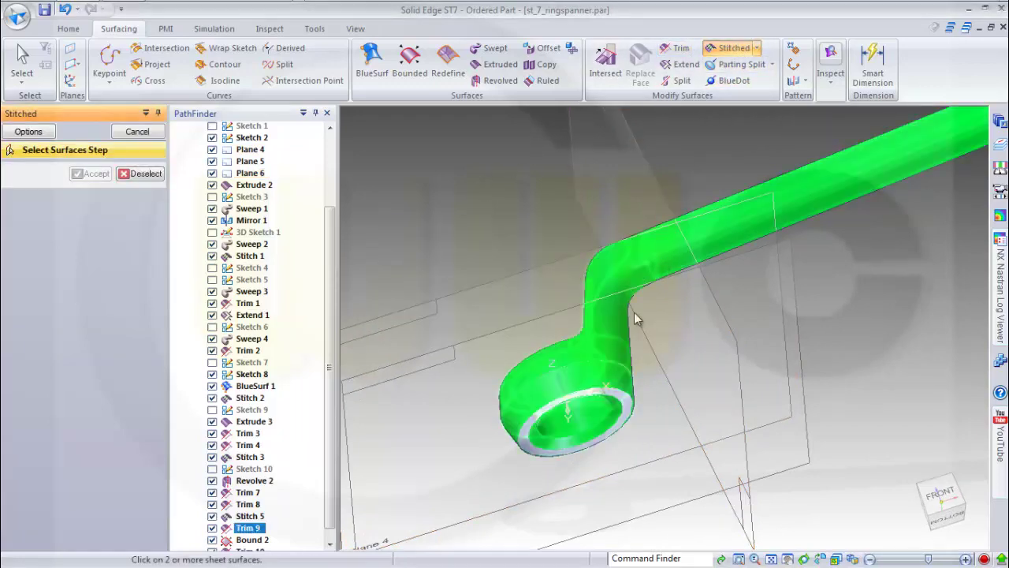
{"action": "left_click", "coordinate": [619, 397]}
{"action": "middle_click_drag", "start_coordinate": [568, 313], "coordinate": [625, 333]}
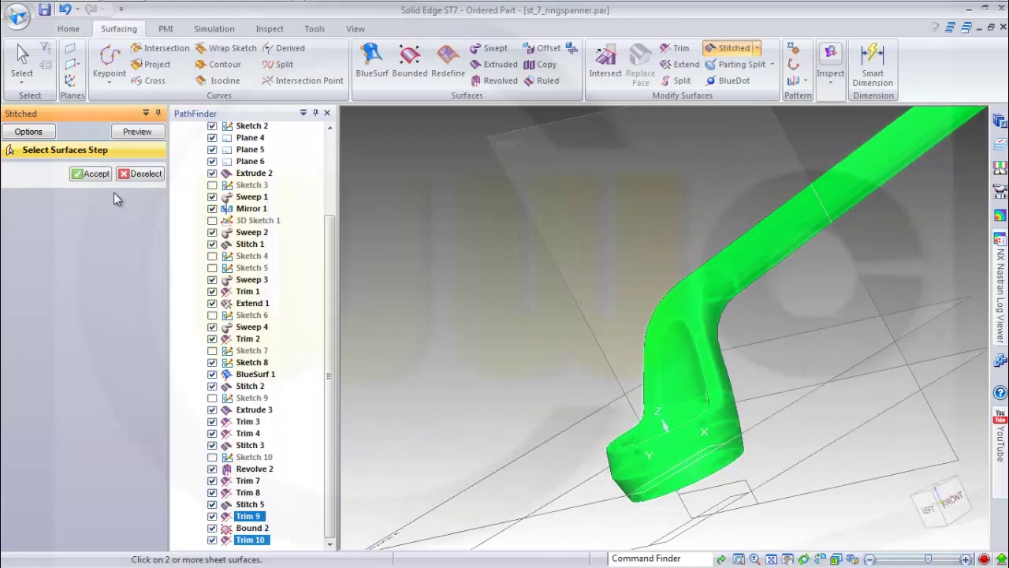
{"action": "left_click", "coordinate": [95, 174]}
{"action": "middle_click_drag", "start_coordinate": [385, 251], "coordinate": [359, 210]}
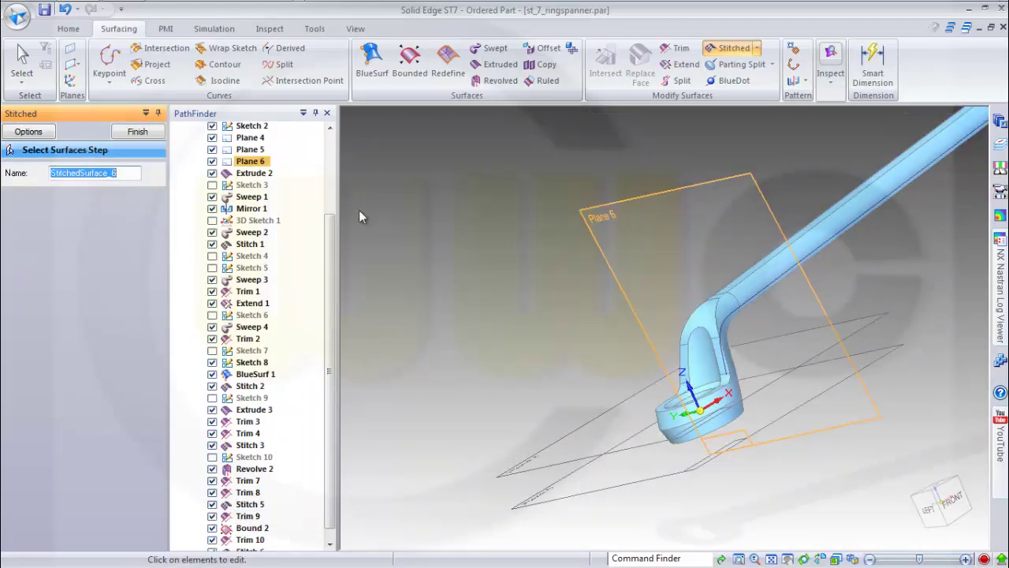
{"action": "left_click", "coordinate": [156, 136]}
Step: Round the edge chain along the outer sides of the bent neck with a 1,00 mm radius
{"action": "middle_click_drag", "start_coordinate": [694, 279], "coordinate": [727, 352]}
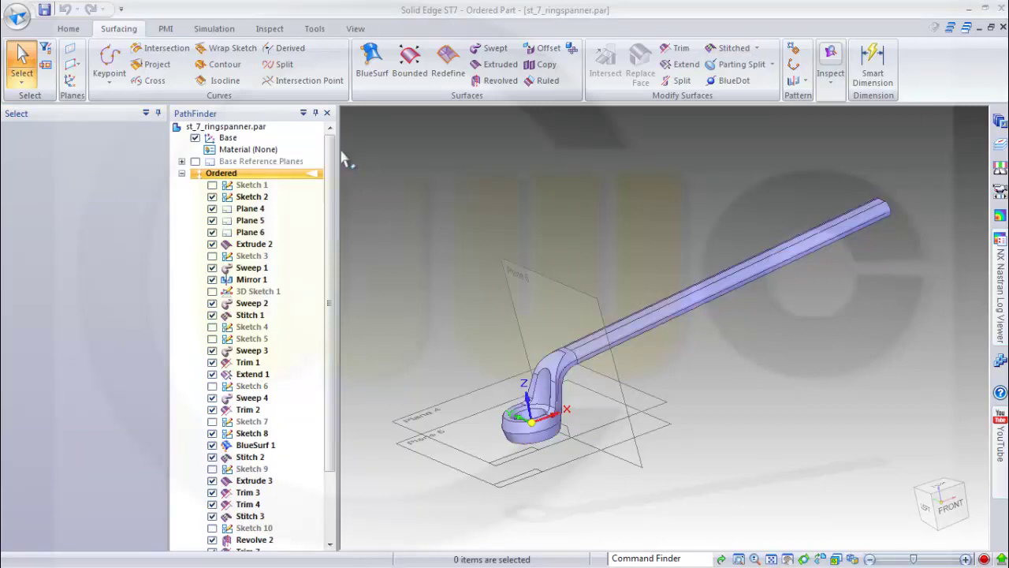
{"action": "left_click", "coordinate": [78, 30]}
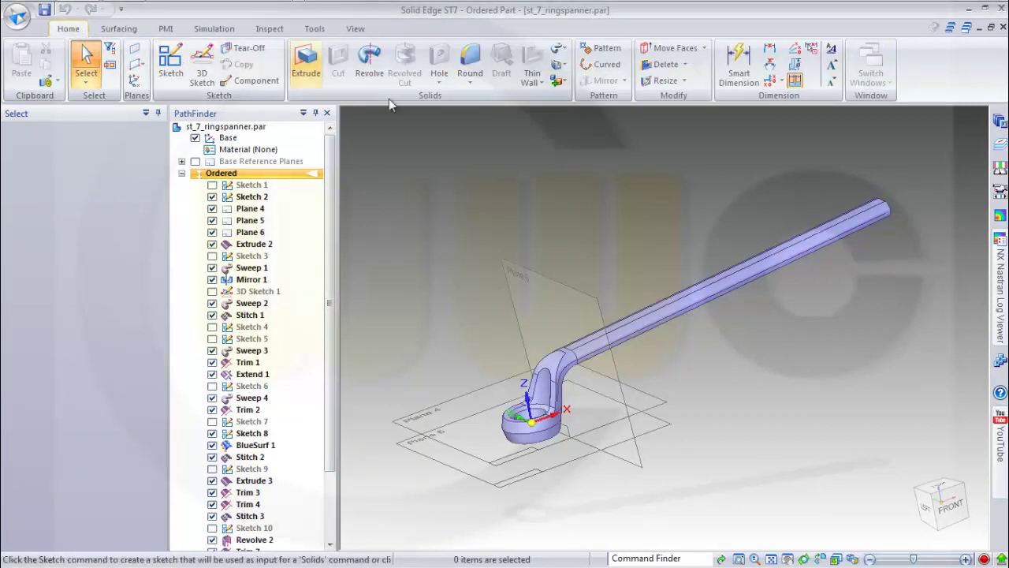
{"action": "left_click", "coordinate": [471, 65]}
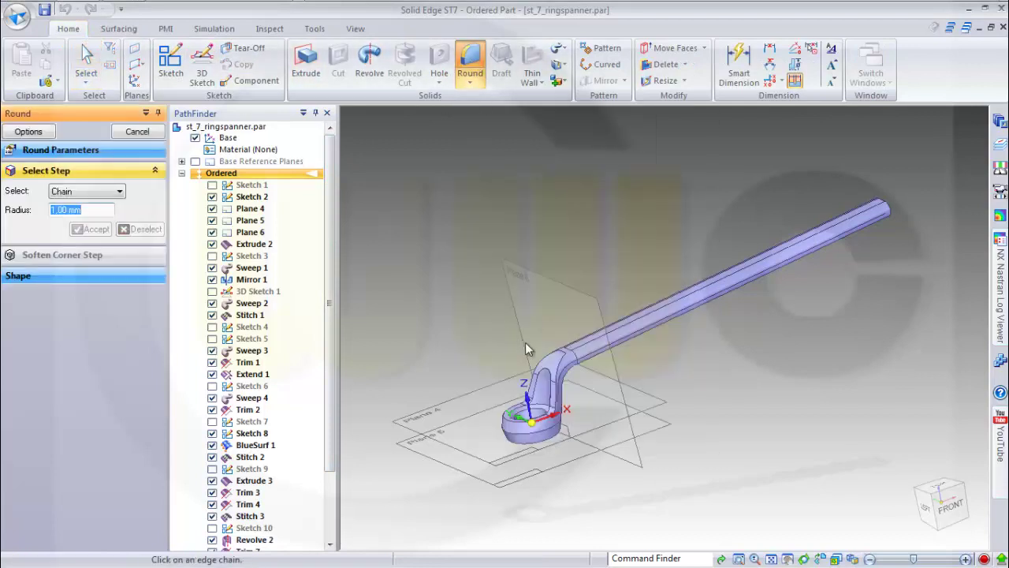
{"action": "scroll", "coordinate": [509, 370], "scroll_direction": "up", "scroll_amount": 2}
{"action": "scroll", "coordinate": [508, 371], "scroll_direction": "up", "scroll_amount": 1}
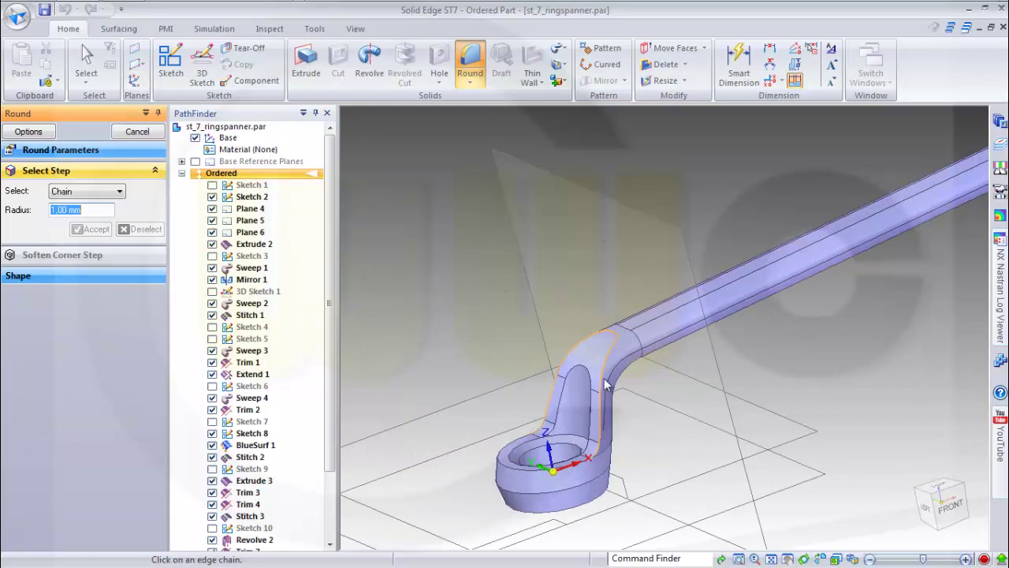
{"action": "left_click", "coordinate": [598, 397]}
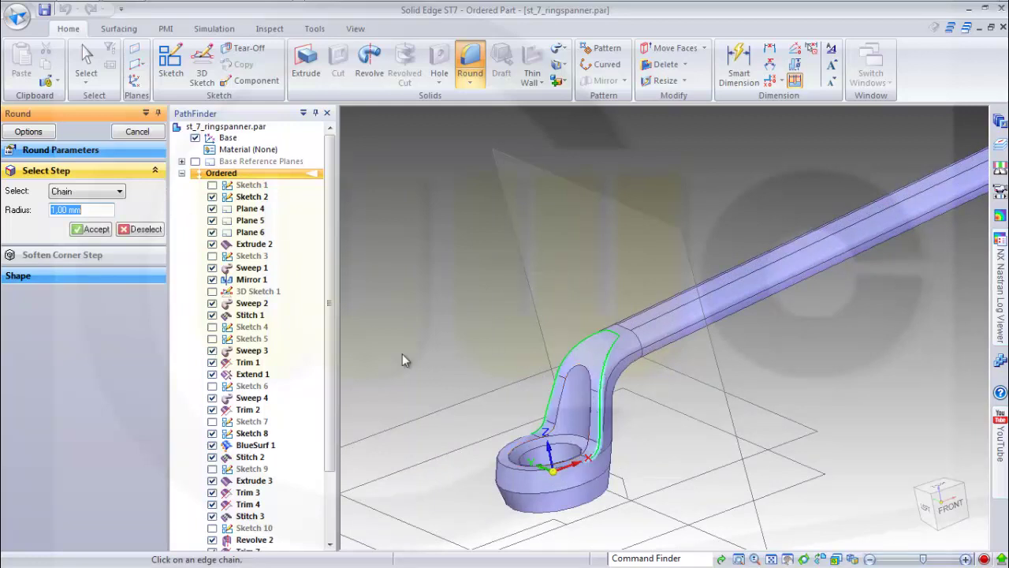
{"action": "left_click", "coordinate": [98, 229]}
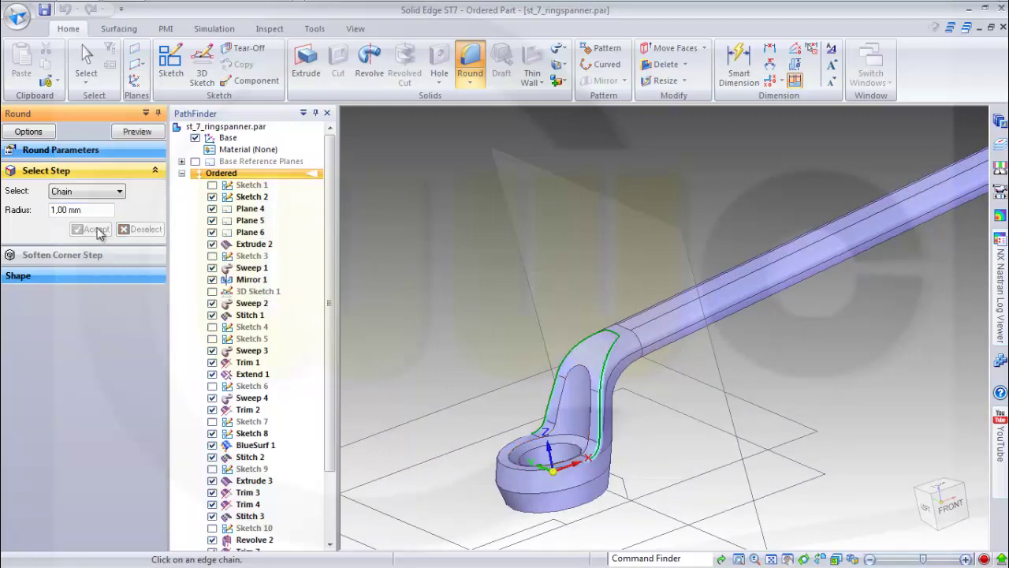
{"action": "left_click", "coordinate": [147, 142]}
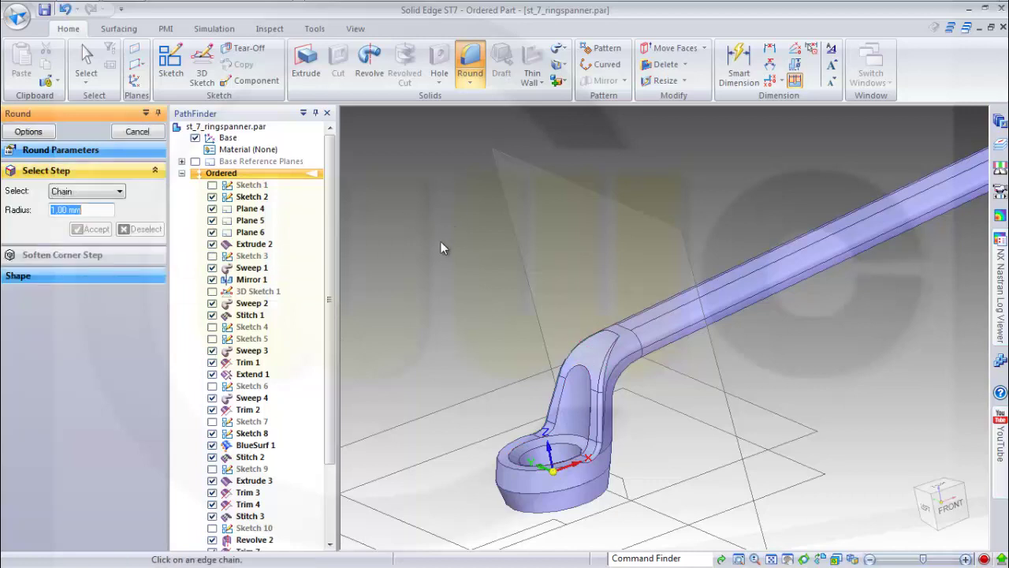
Step: Round the outer upper edge chain of the ring head with a 1,00 mm radius
{"action": "left_click", "coordinate": [502, 452]}
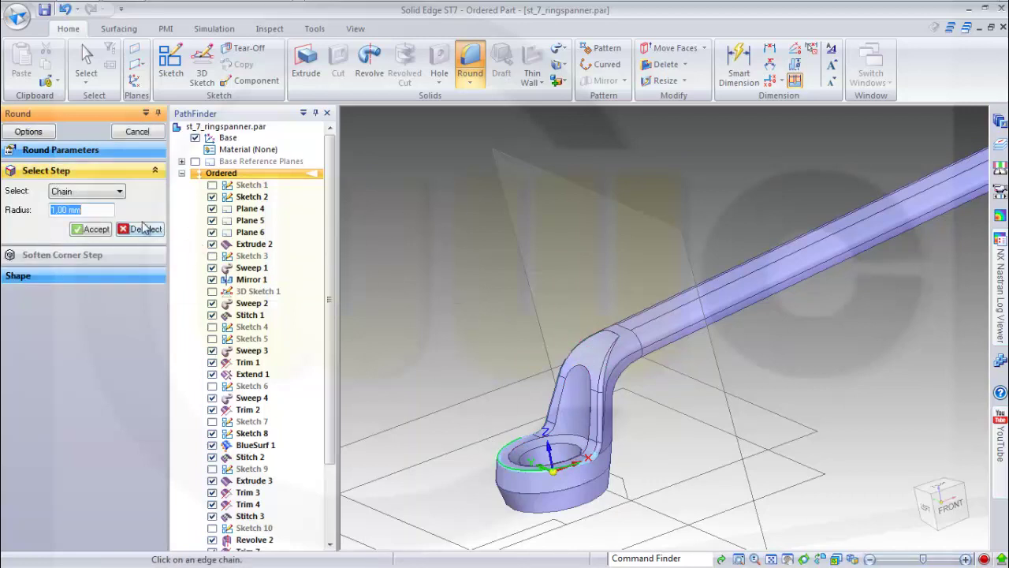
{"action": "left_click", "coordinate": [97, 229]}
{"action": "left_click", "coordinate": [147, 132]}
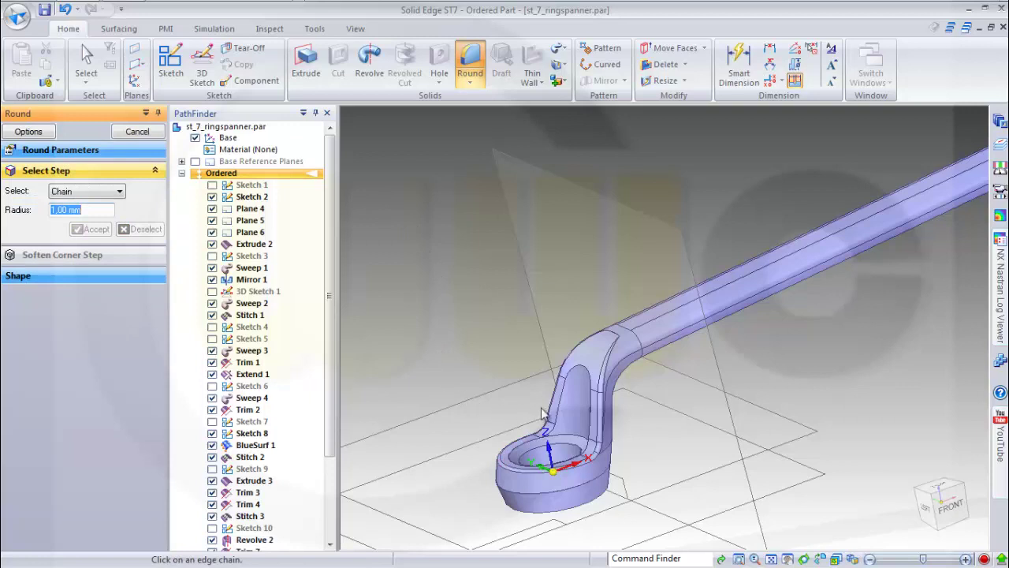
Step: Round the edge chain around the neck recess and the head's inner upper rim with a 1,00 mm radius
{"action": "left_click", "coordinate": [562, 418]}
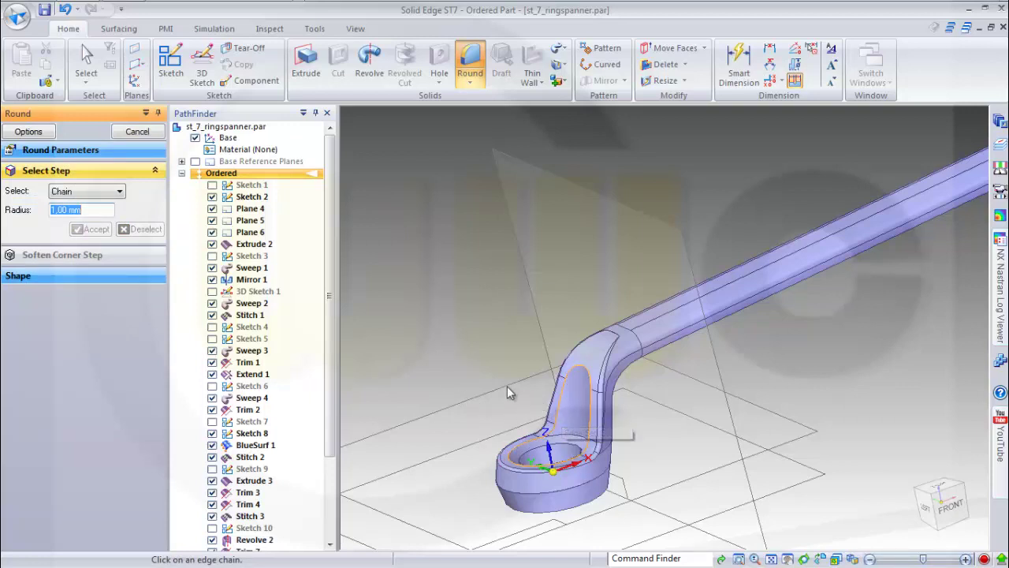
{"action": "left_click", "coordinate": [93, 229]}
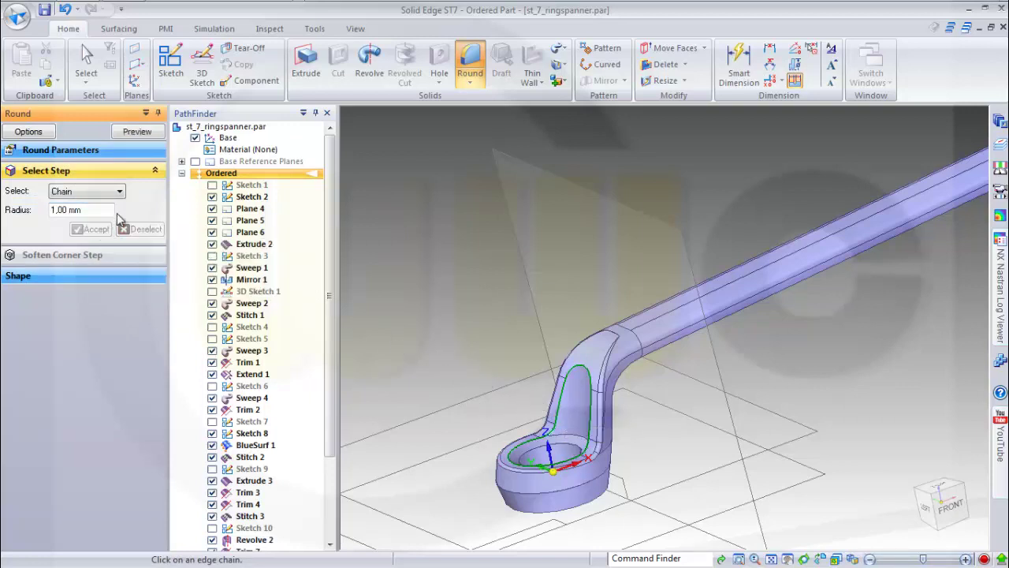
{"action": "left_click", "coordinate": [148, 133]}
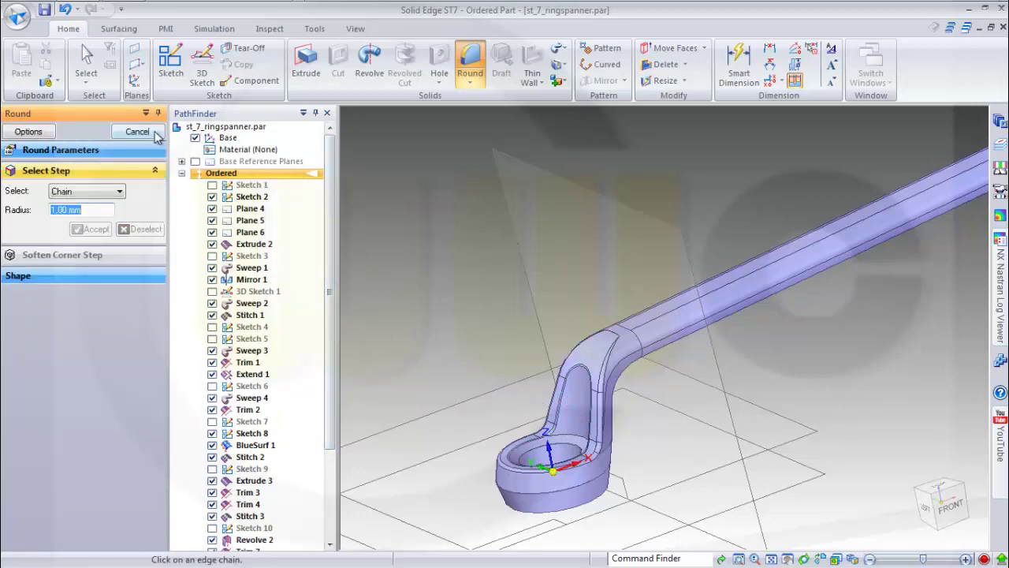
{"action": "left_click", "coordinate": [156, 135]}
Step: Close the open end of the handle with a bounded surface on its edge chain
{"action": "middle_click_drag", "start_coordinate": [723, 346], "coordinate": [838, 319]}
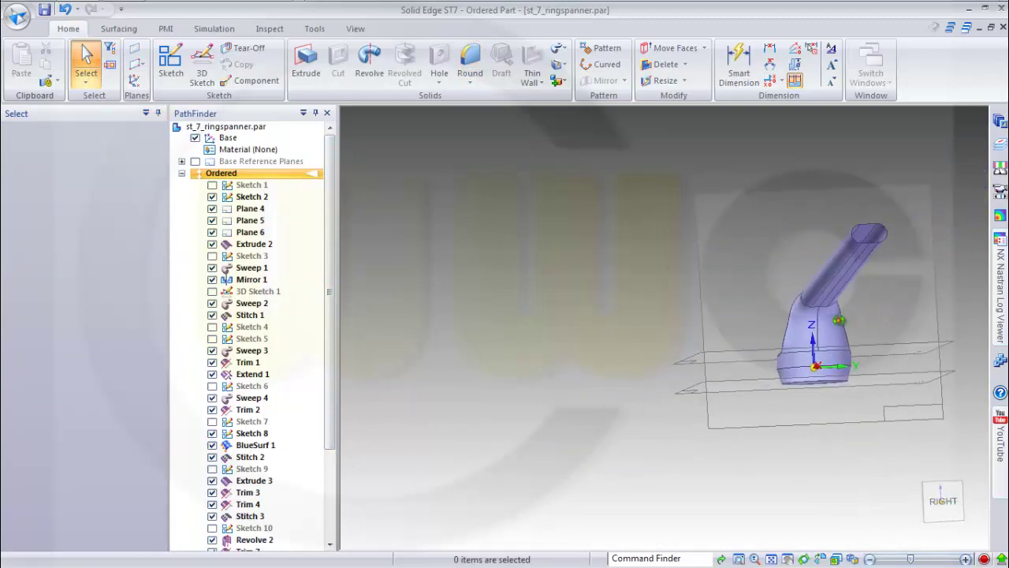
{"action": "scroll", "coordinate": [912, 268], "scroll_direction": "up", "scroll_amount": 4}
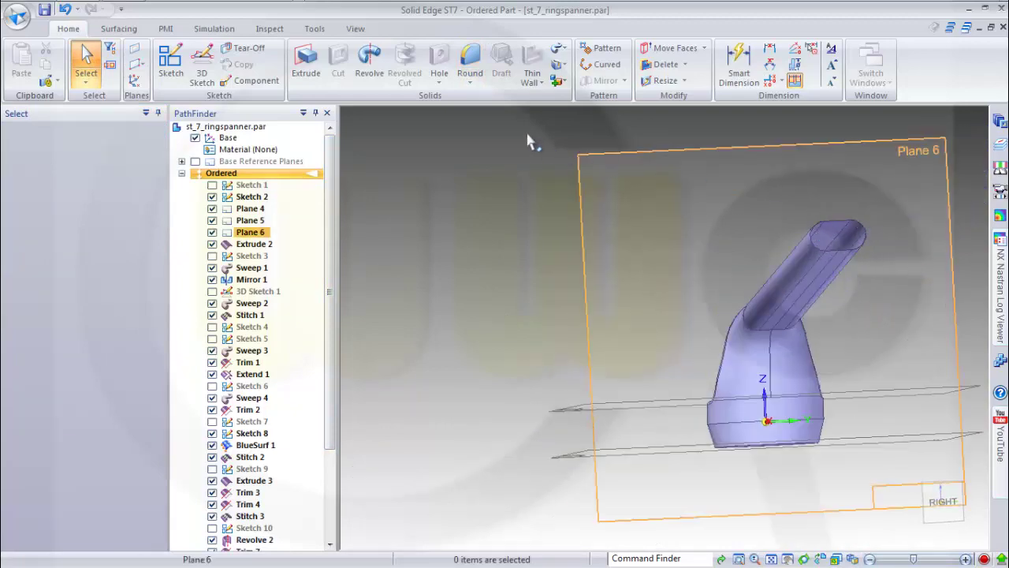
{"action": "left_click", "coordinate": [122, 29]}
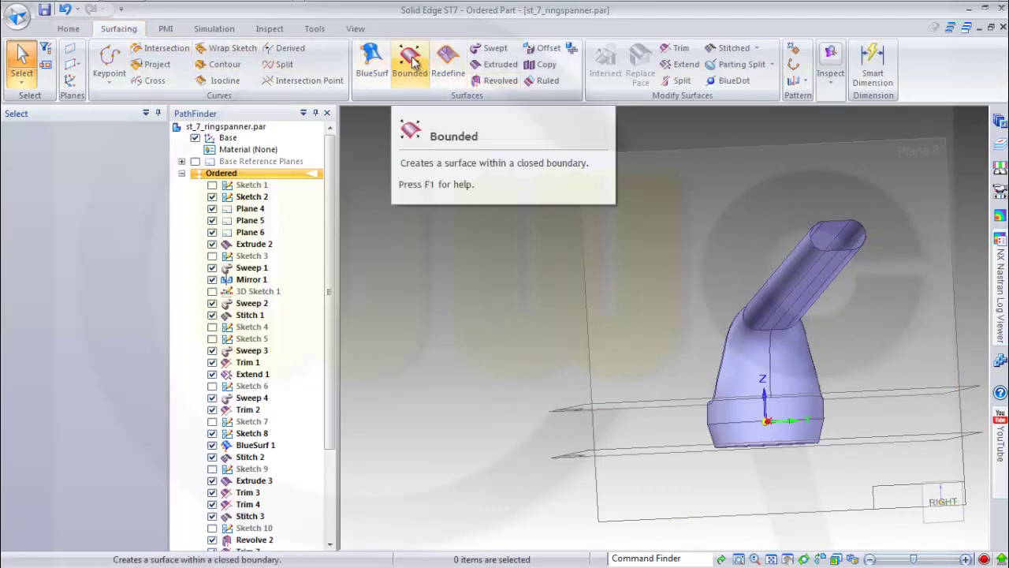
{"action": "left_click", "coordinate": [409, 63]}
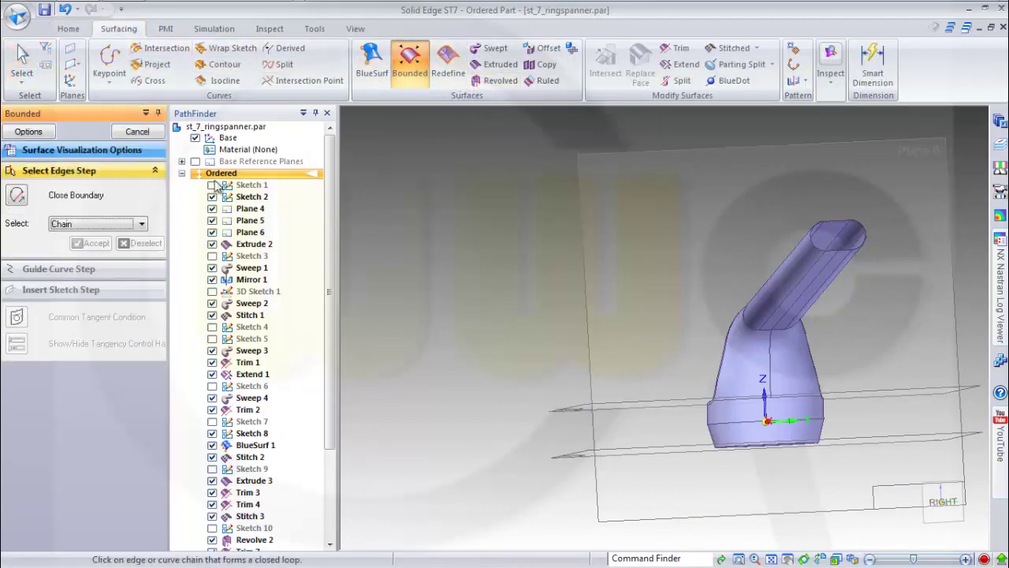
{"action": "left_click", "coordinate": [812, 240]}
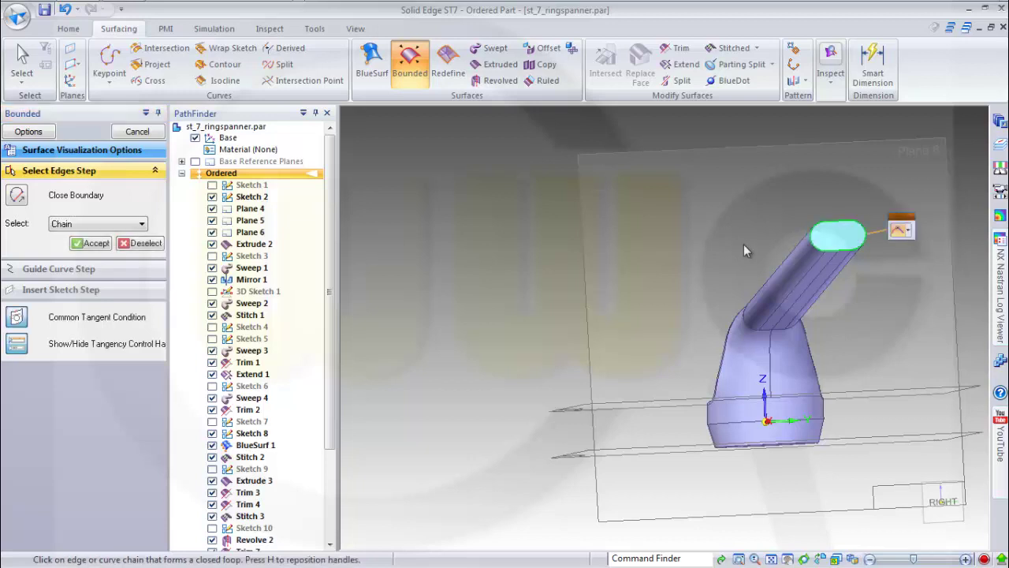
{"action": "left_click", "coordinate": [93, 244]}
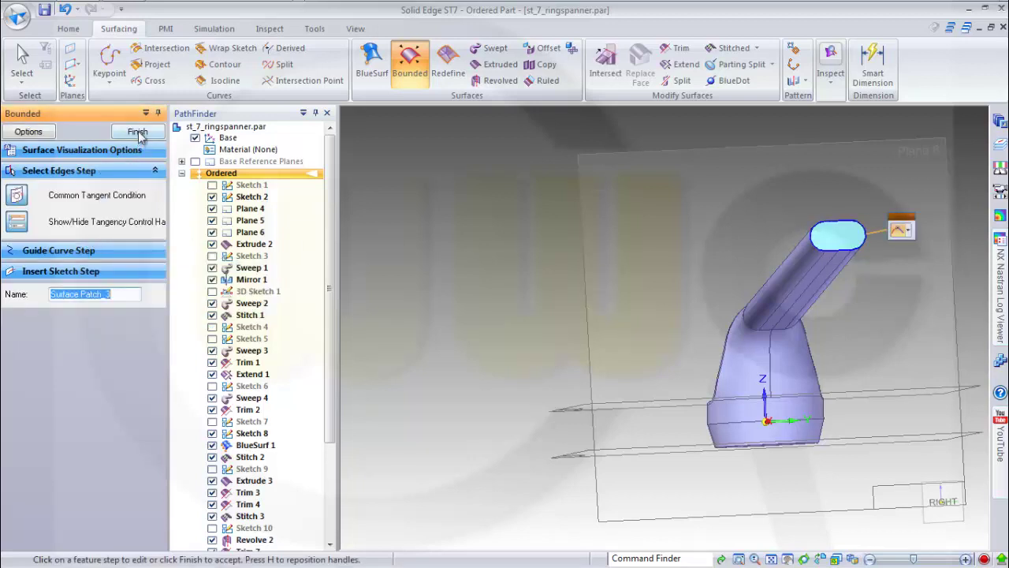
{"action": "left_click", "coordinate": [138, 132]}
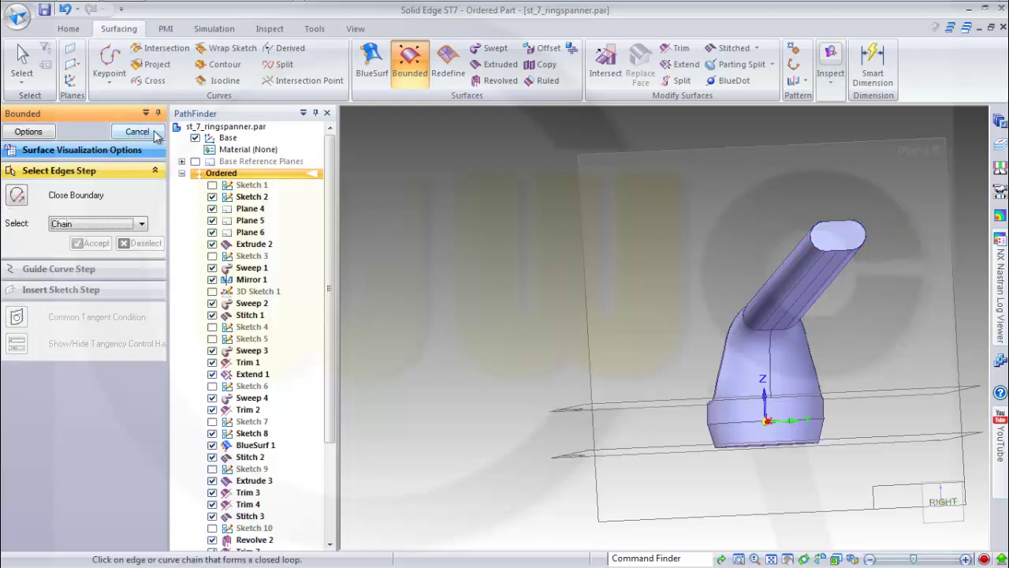
{"action": "left_click", "coordinate": [138, 131]}
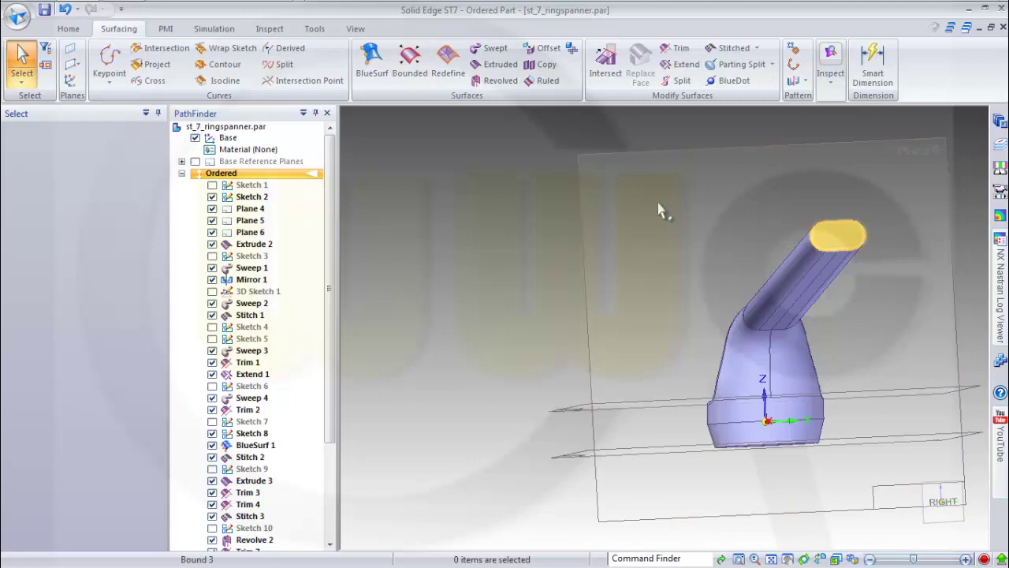
Step: Stitch the spanner body to the handle's end cap with a 1,00e-003 mm tolerance and make the solid the part's base feature
{"action": "left_click", "coordinate": [729, 48]}
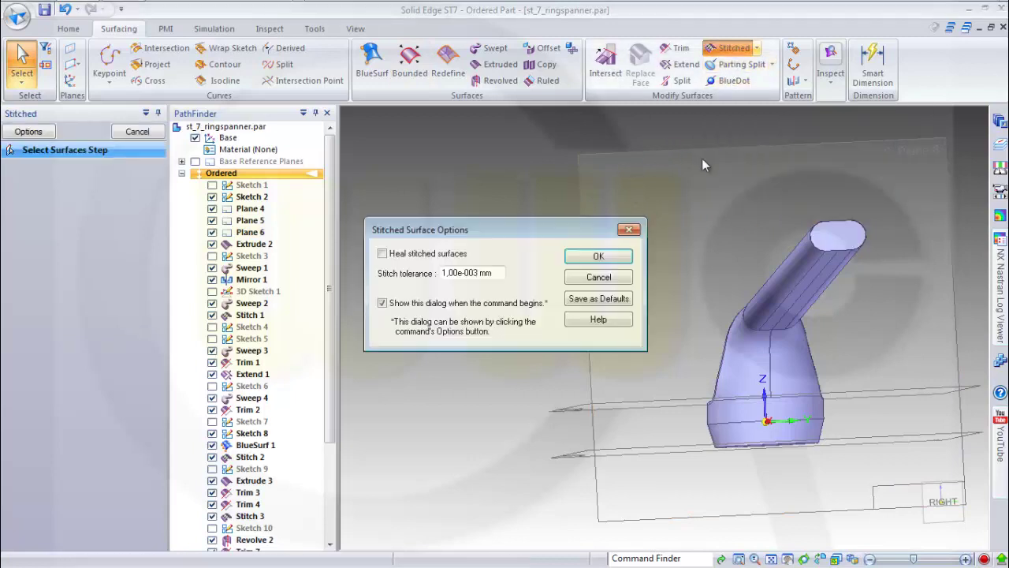
{"action": "left_click", "coordinate": [598, 256]}
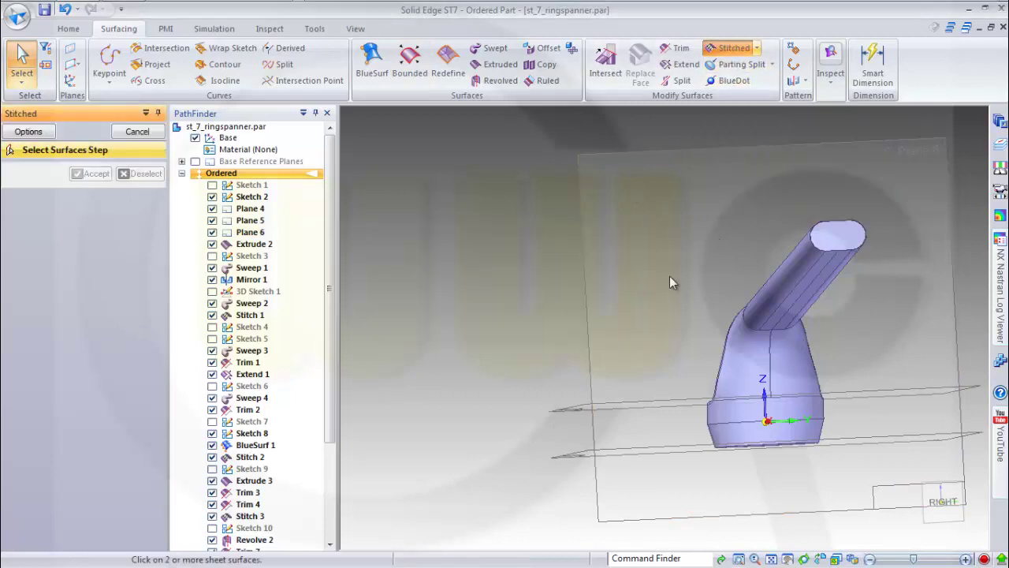
{"action": "left_click", "coordinate": [789, 282]}
{"action": "left_click", "coordinate": [839, 242]}
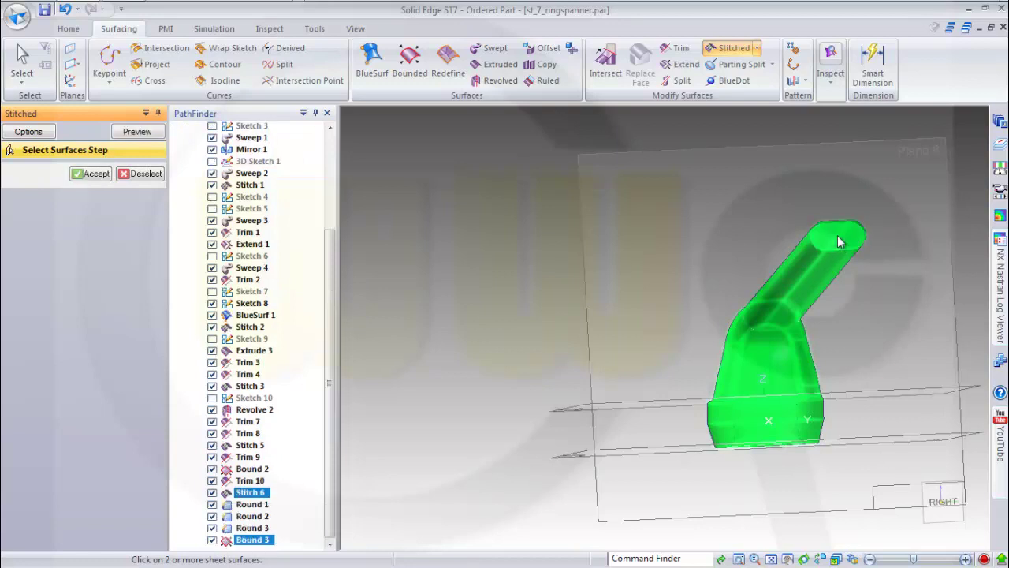
{"action": "left_click", "coordinate": [94, 174]}
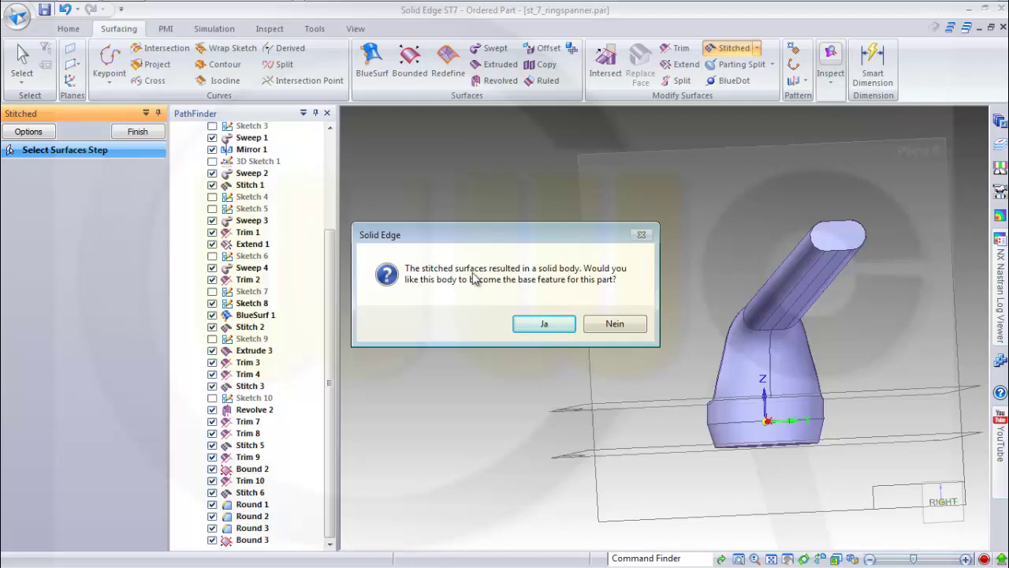
{"action": "left_click", "coordinate": [539, 325]}
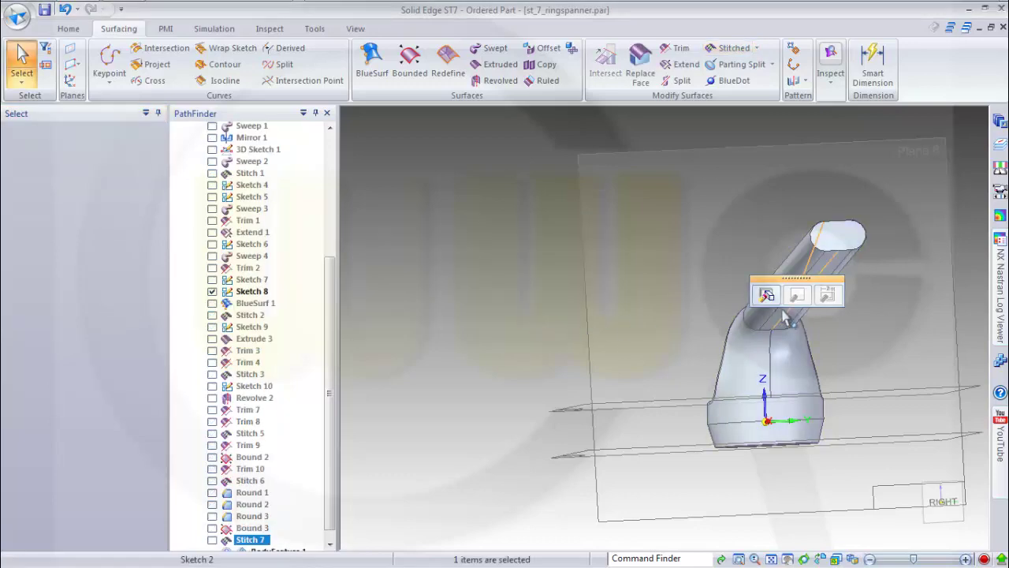
{"action": "middle_click_drag", "start_coordinate": [782, 323], "coordinate": [938, 264]}
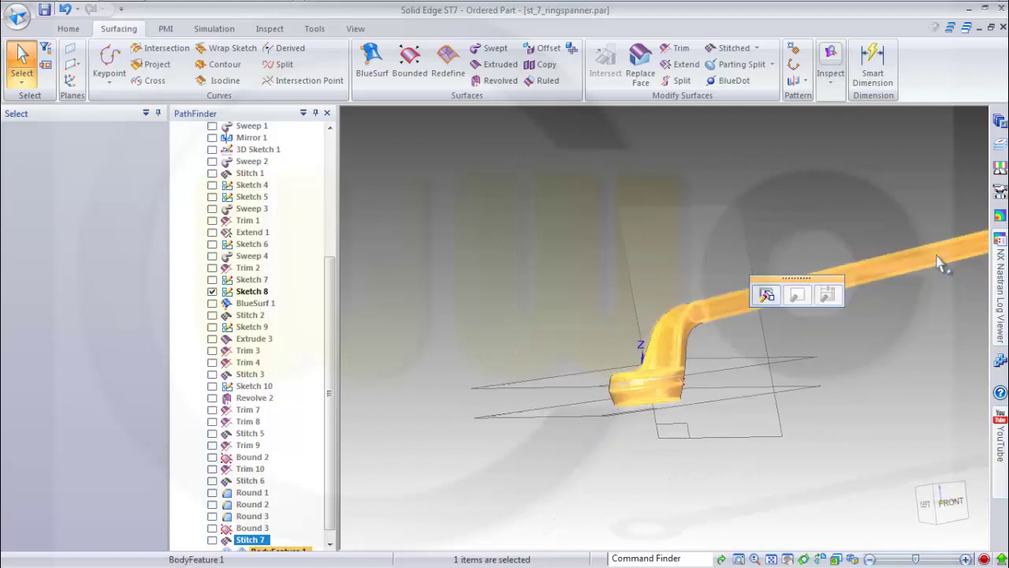
{"action": "middle_click", "coordinate": [898, 262]}
{"action": "middle_click", "coordinate": [896, 263]}
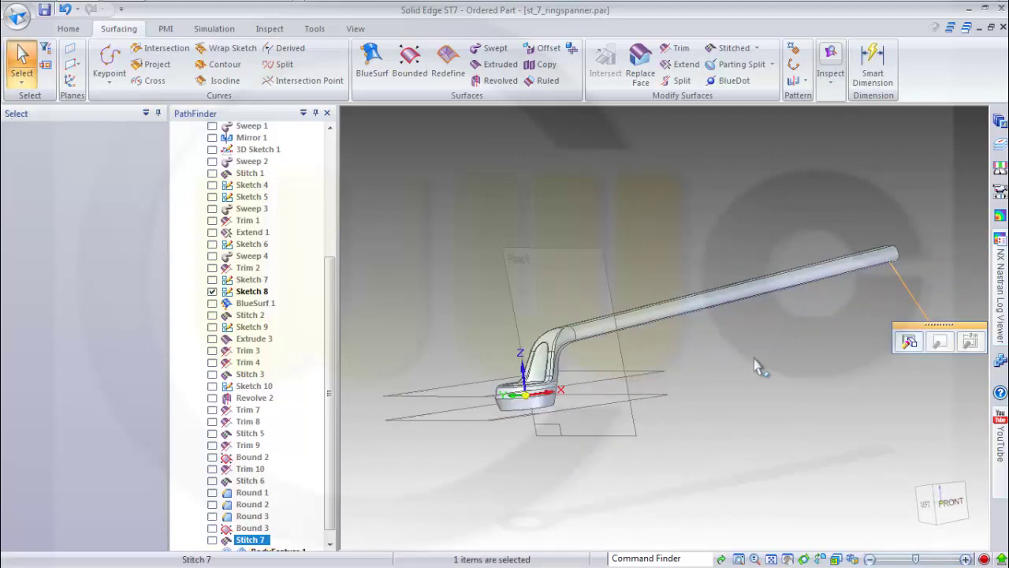
{"action": "left_click", "coordinate": [816, 360]}
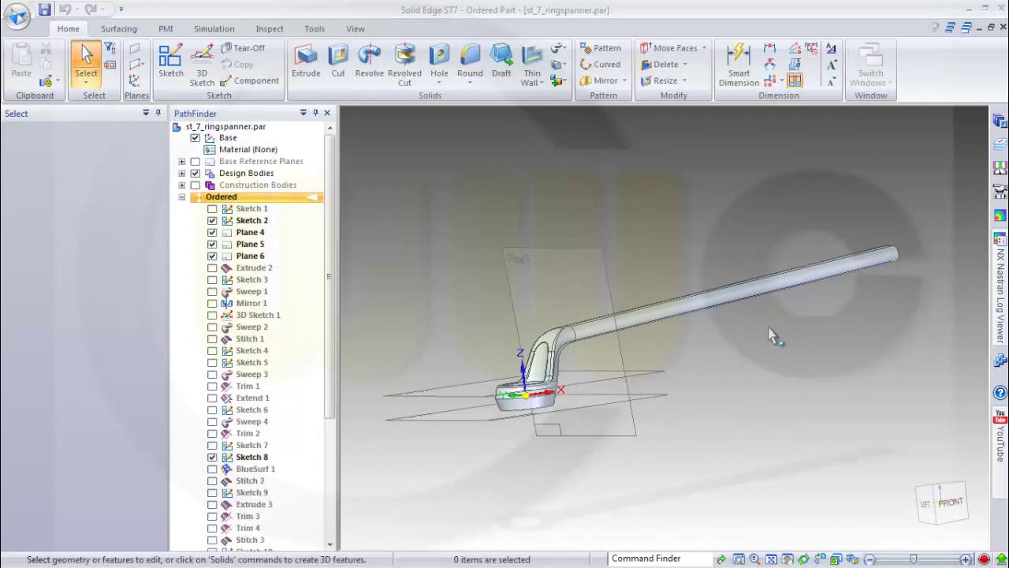
Step: Create a reference plane normal to a lengthwise edge of the handle, through the edge's midpoint
{"action": "mouse_move", "coordinate": [634, 271]}
{"action": "middle_mouse_down"}
{"action": "mouse_move", "coordinate": [612, 259]}
{"action": "mouse_move", "coordinate": [685, 238]}
{"action": "mouse_move", "coordinate": [676, 248]}
{"action": "mouse_move", "coordinate": [660, 225]}
{"action": "mouse_move", "coordinate": [627, 242]}
{"action": "mouse_move", "coordinate": [588, 185]}
{"action": "mouse_move", "coordinate": [534, 193]}
{"action": "mouse_move", "coordinate": [645, 213]}
{"action": "mouse_move", "coordinate": [637, 185]}
{"action": "mouse_move", "coordinate": [646, 236]}
{"action": "mouse_move", "coordinate": [597, 276]}
{"action": "mouse_move", "coordinate": [582, 239]}
{"action": "mouse_move", "coordinate": [637, 270]}
{"action": "mouse_move", "coordinate": [642, 223]}
{"action": "mouse_move", "coordinate": [578, 281]}
{"action": "mouse_move", "coordinate": [577, 265]}
{"action": "middle_mouse_up"}
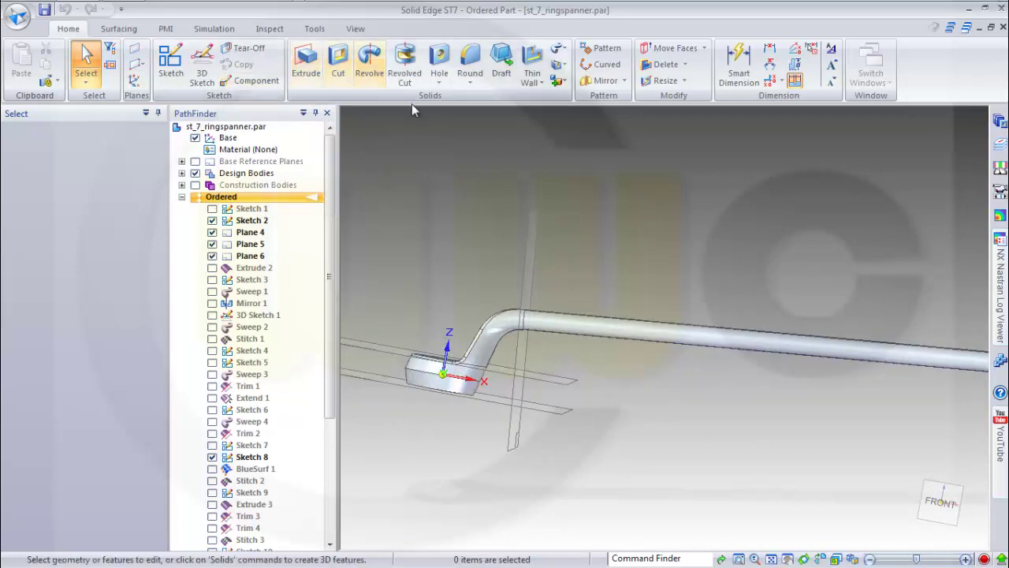
{"action": "left_click", "coordinate": [137, 65]}
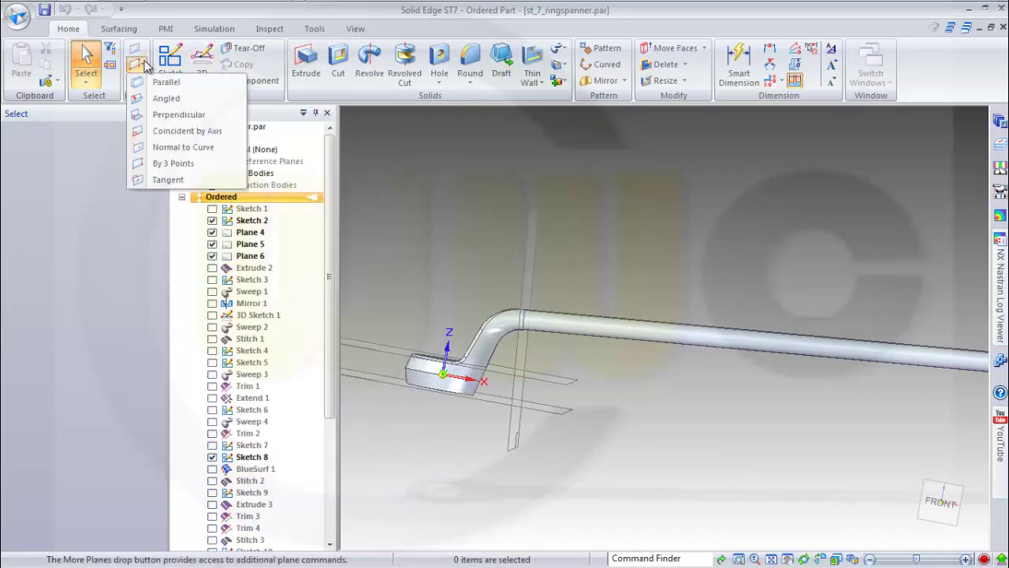
{"action": "left_click", "coordinate": [182, 147]}
{"action": "middle_click_drag", "start_coordinate": [662, 373], "coordinate": [716, 342]}
{"action": "left_click", "coordinate": [712, 350]}
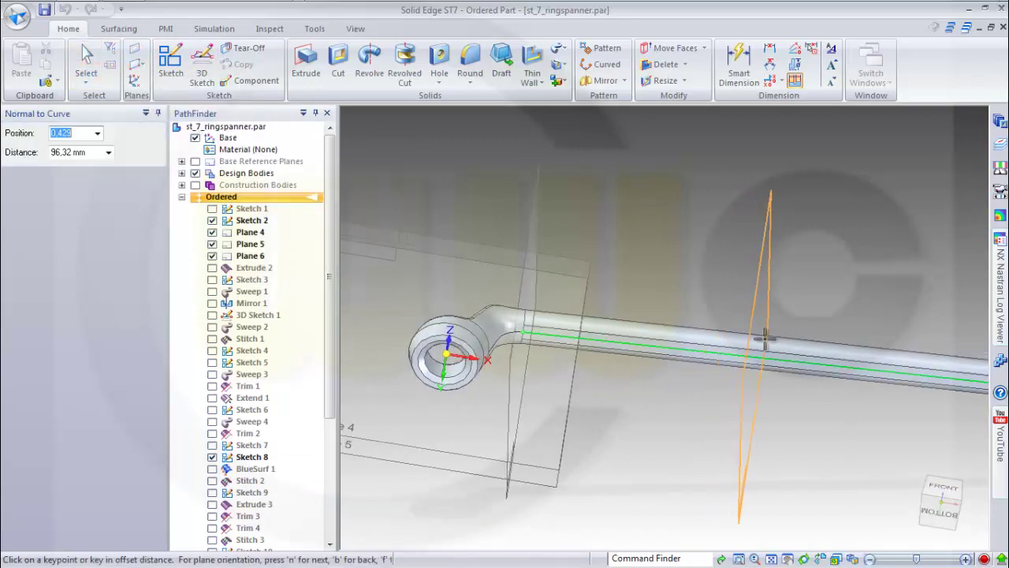
{"action": "middle_click_drag", "start_coordinate": [784, 343], "coordinate": [778, 286]}
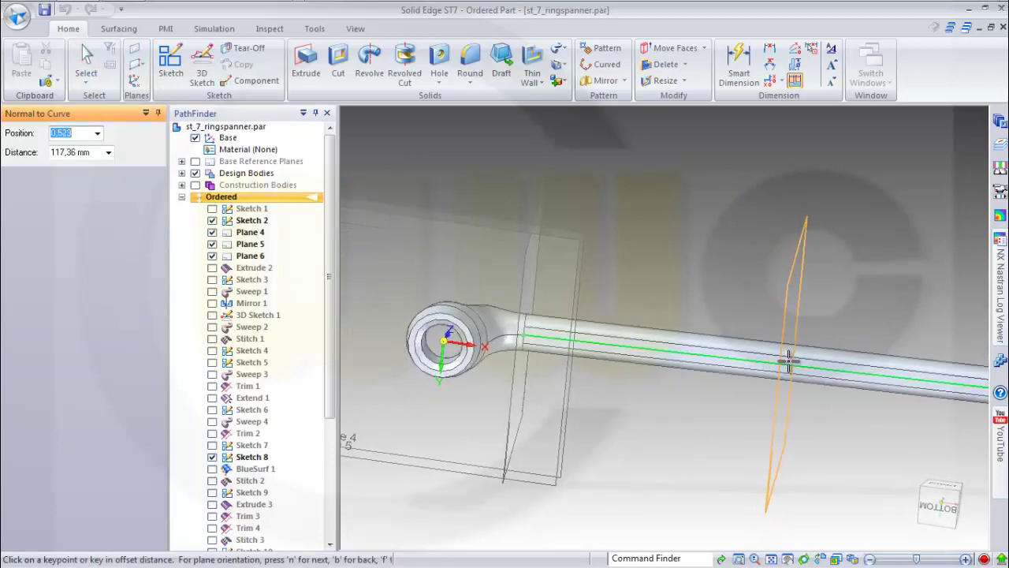
{"action": "scroll", "coordinate": [903, 377], "scroll_direction": "down", "scroll_amount": 2}
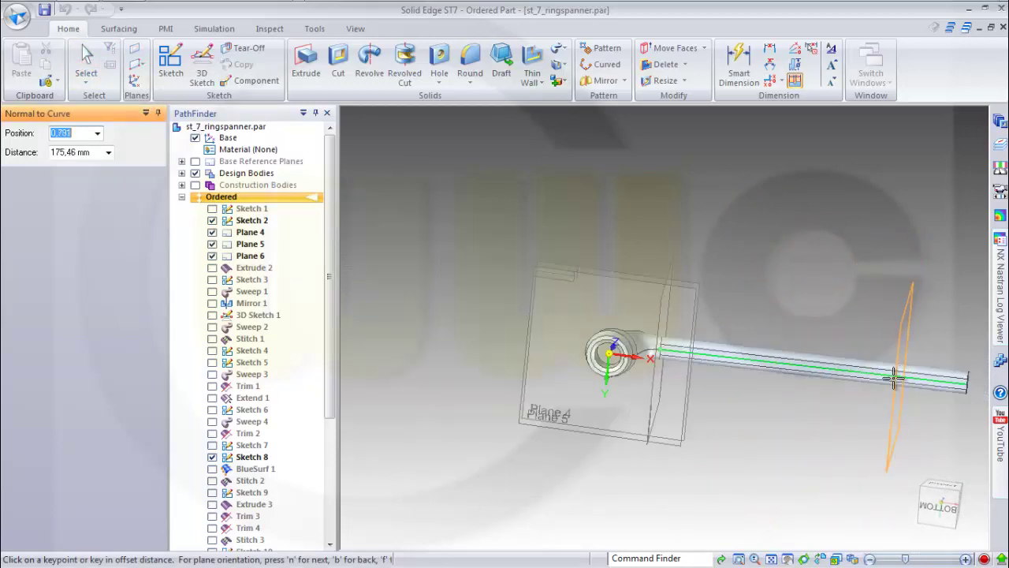
{"action": "scroll", "coordinate": [778, 364], "scroll_direction": "up", "scroll_amount": 4}
{"action": "scroll", "coordinate": [859, 368], "scroll_direction": "down", "scroll_amount": 3}
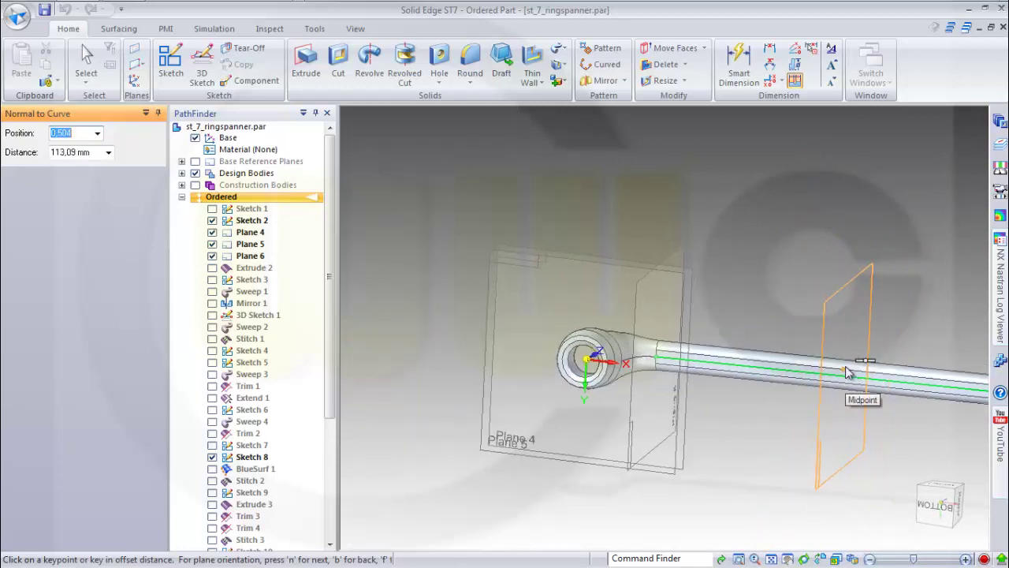
{"action": "left_click", "coordinate": [849, 373]}
{"action": "middle_click_drag", "start_coordinate": [833, 320], "coordinate": [907, 260]}
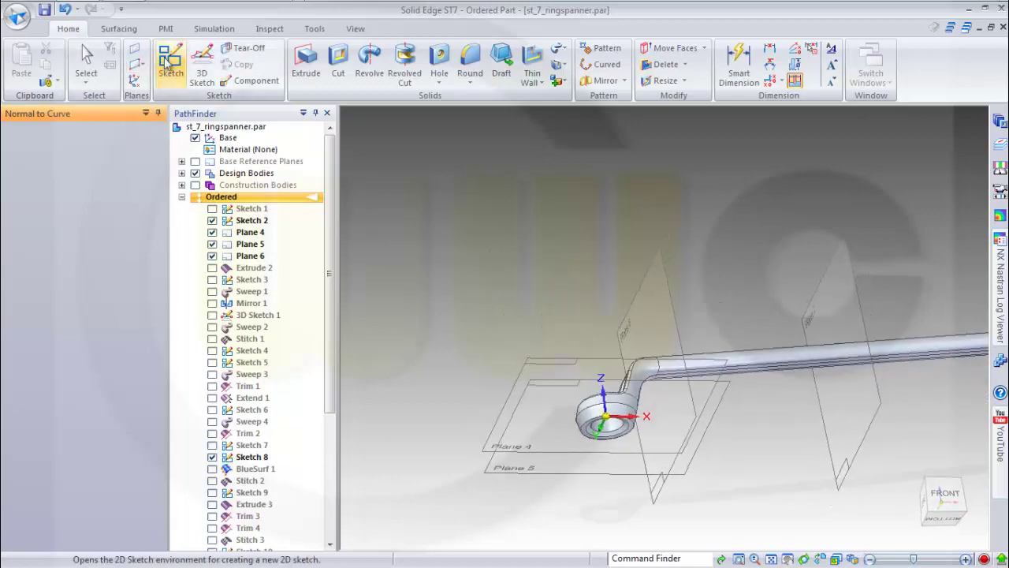
Step: Start a sketch on the mid-handle plane and include the handle's upper flat and both rounded sides using Loop selection
{"action": "left_click", "coordinate": [171, 63]}
{"action": "left_click", "coordinate": [852, 290]}
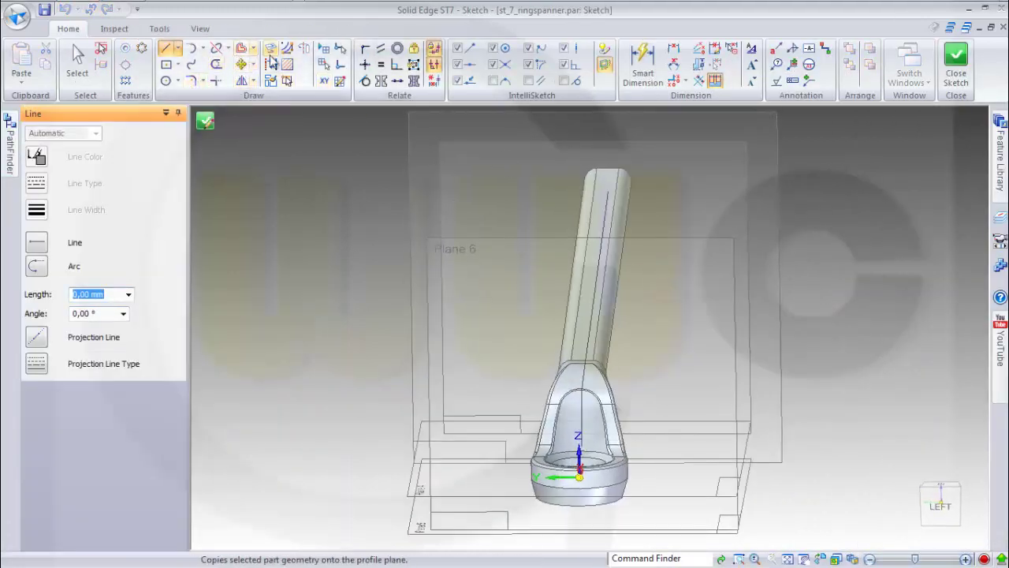
{"action": "left_click", "coordinate": [271, 54]}
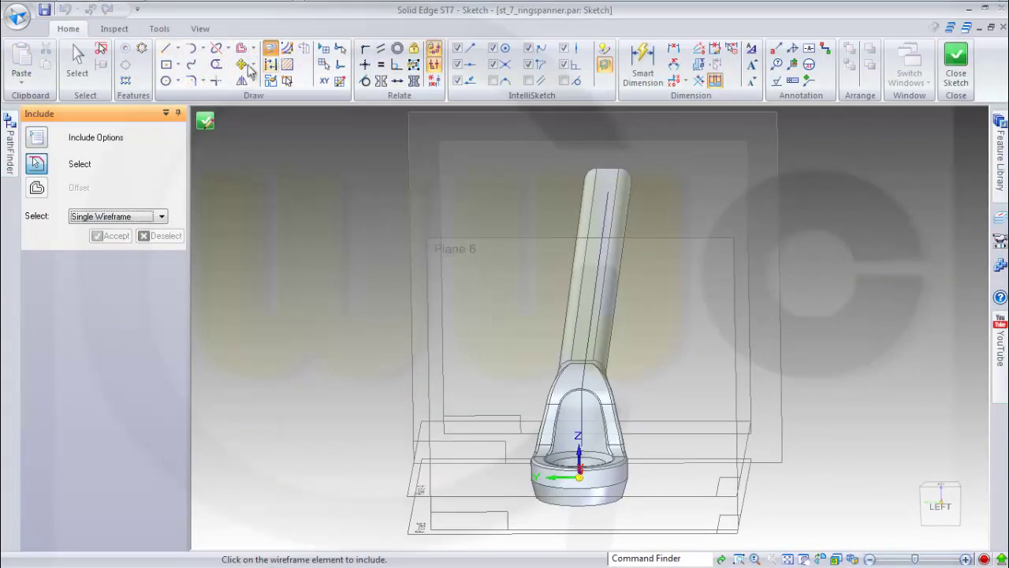
{"action": "left_click", "coordinate": [161, 221]}
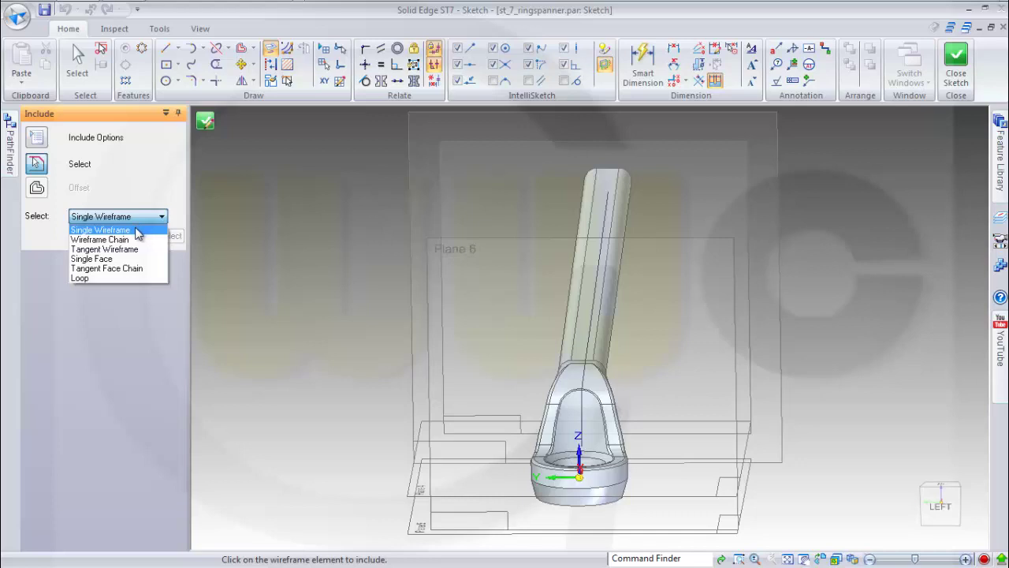
{"action": "left_click", "coordinate": [137, 231]}
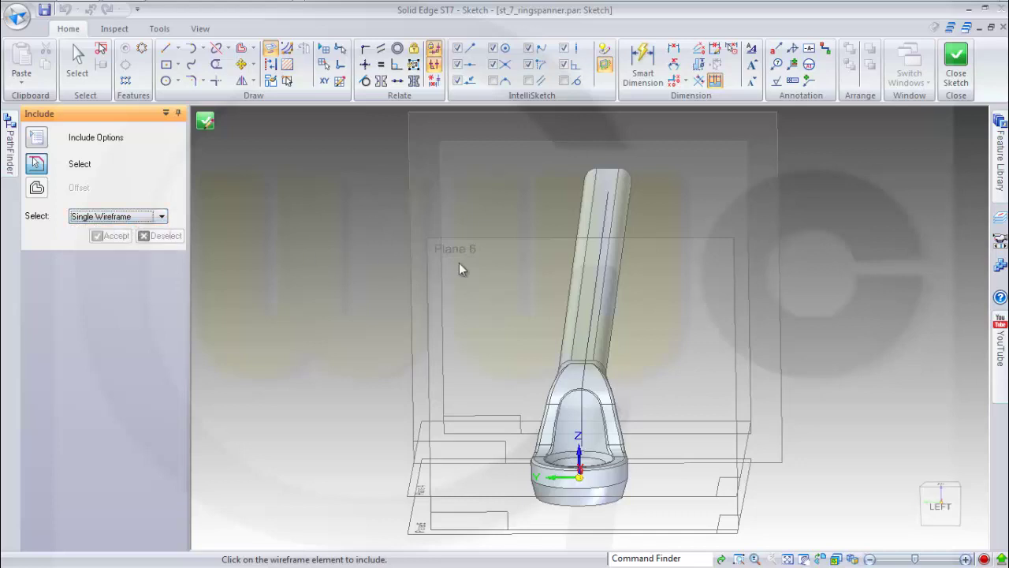
{"action": "left_click", "coordinate": [165, 218]}
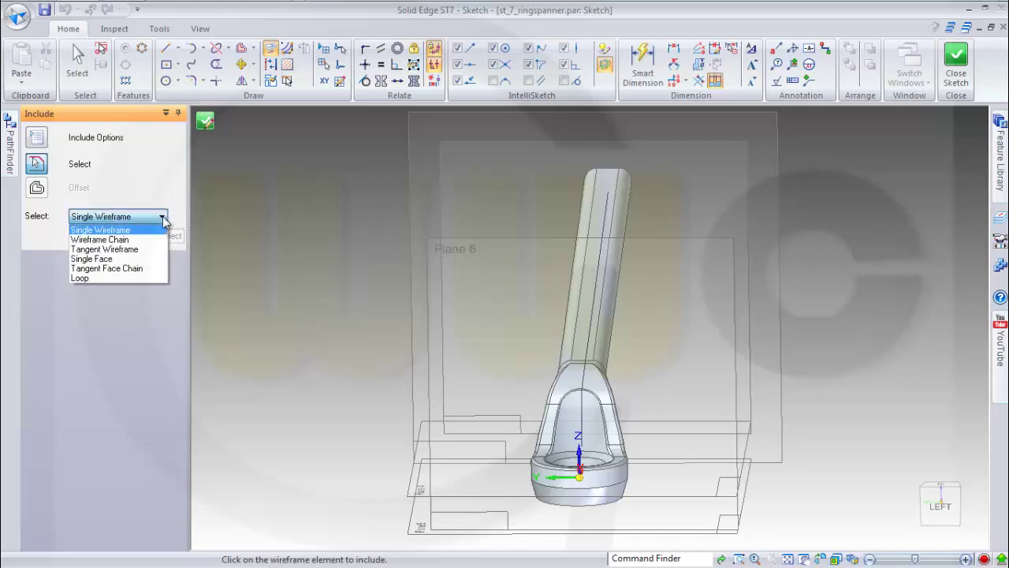
{"action": "left_click", "coordinate": [110, 277]}
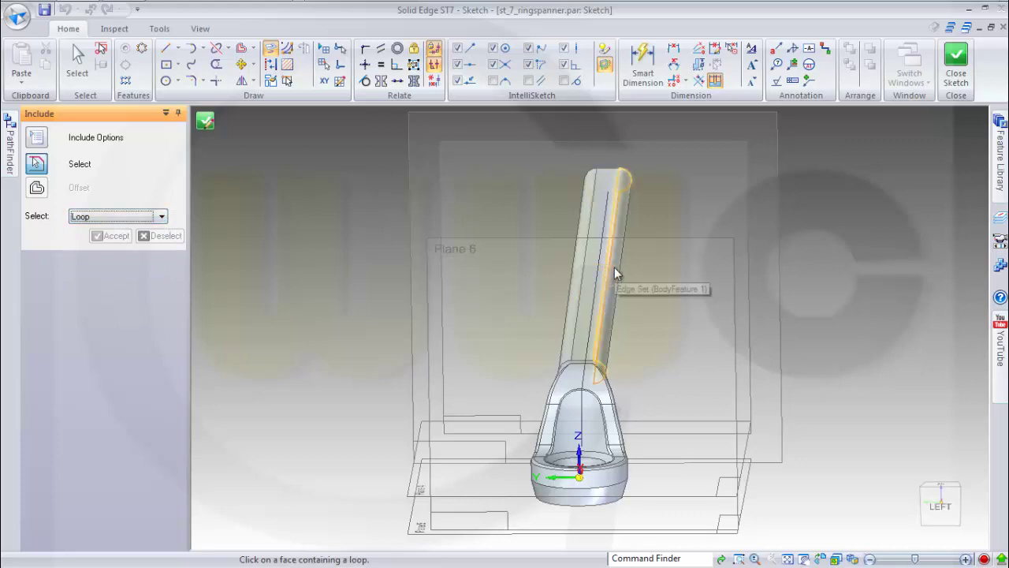
{"action": "left_click", "coordinate": [603, 270]}
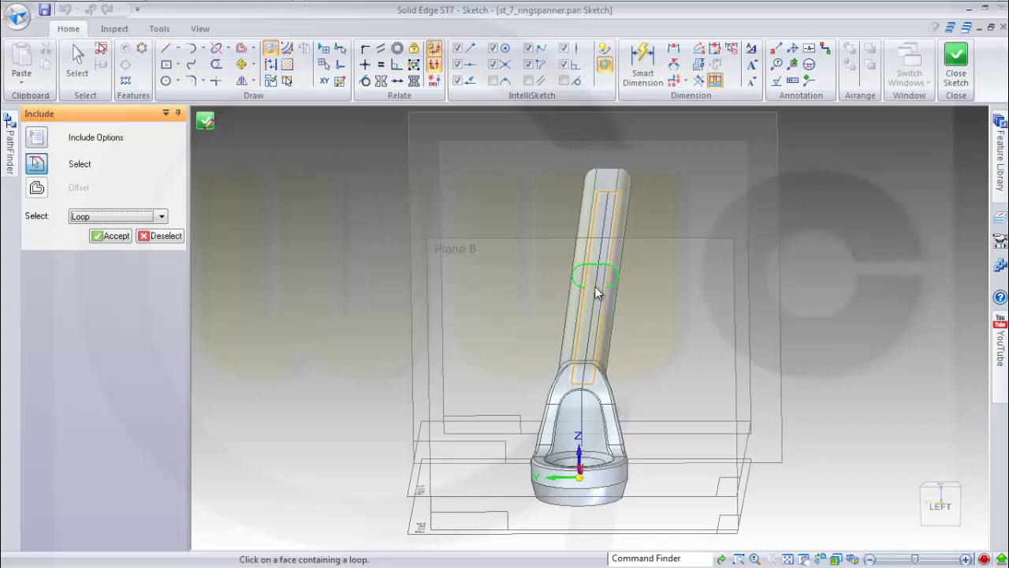
{"action": "left_click", "coordinate": [115, 236]}
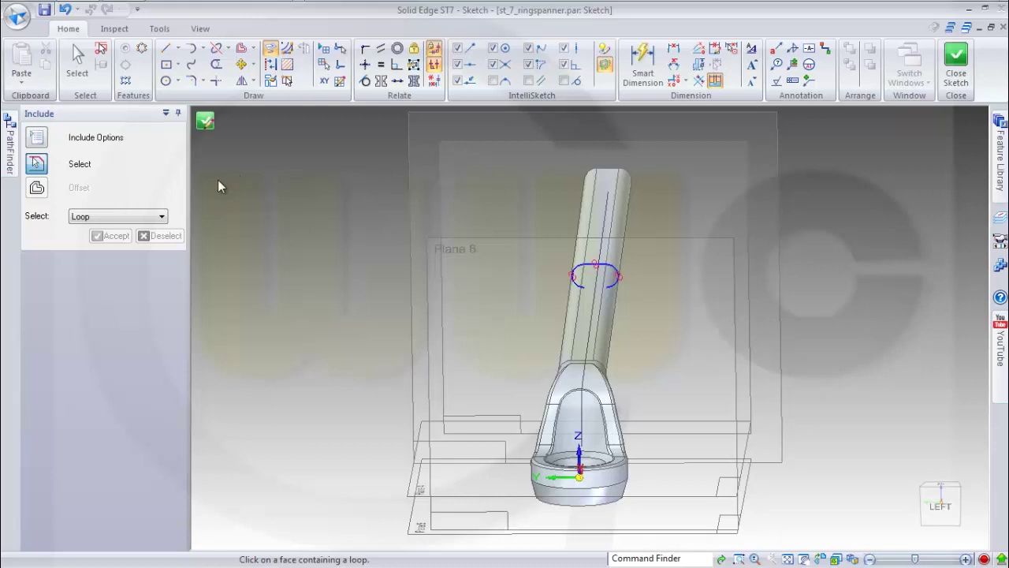
Step: Draw an 8,00 mm horizontal line between the centers of the two included arcs and finish the sketch
{"action": "left_click", "coordinate": [165, 48]}
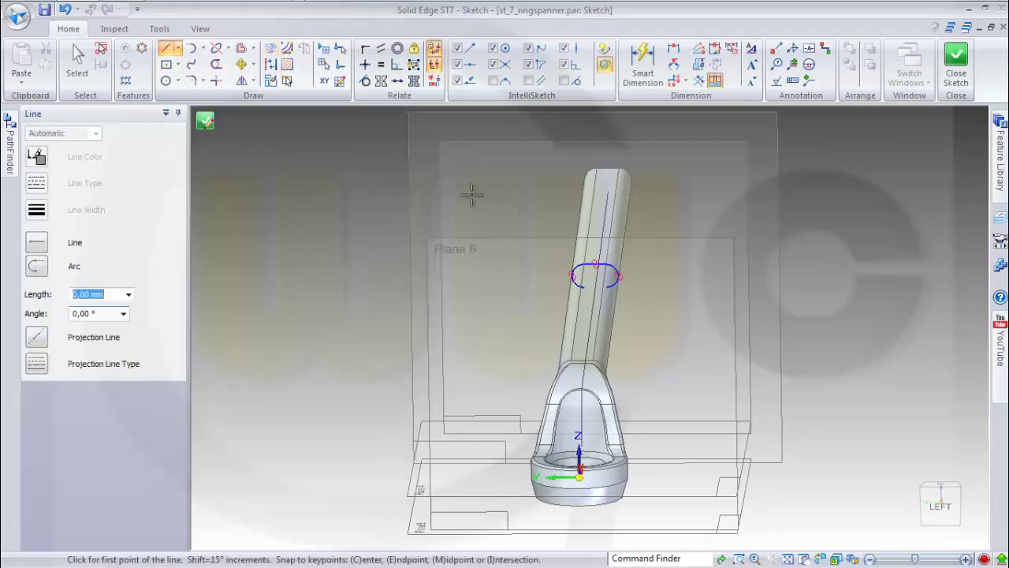
{"action": "scroll", "coordinate": [654, 275], "scroll_direction": "up", "scroll_amount": 3}
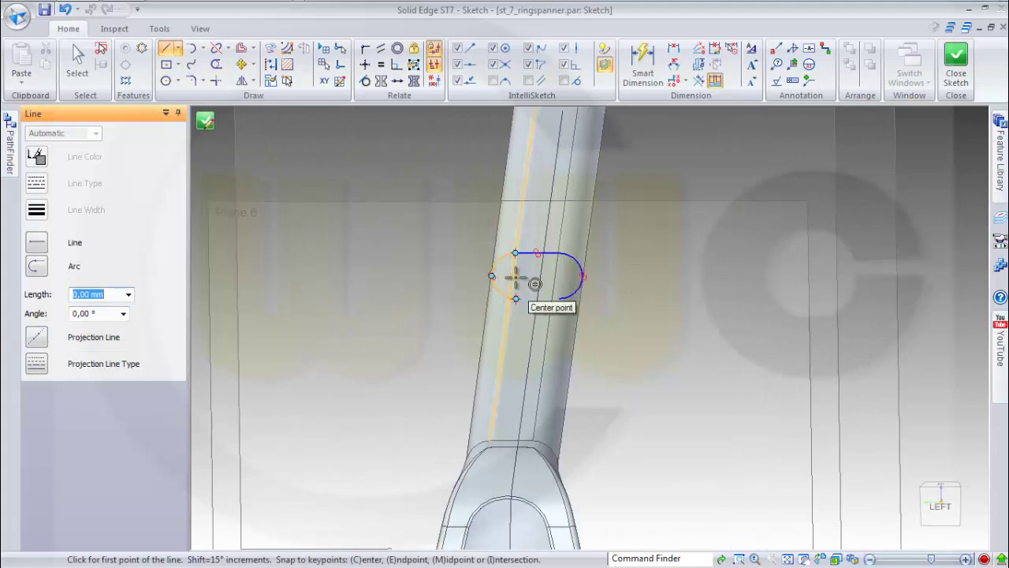
{"action": "left_click", "coordinate": [516, 276]}
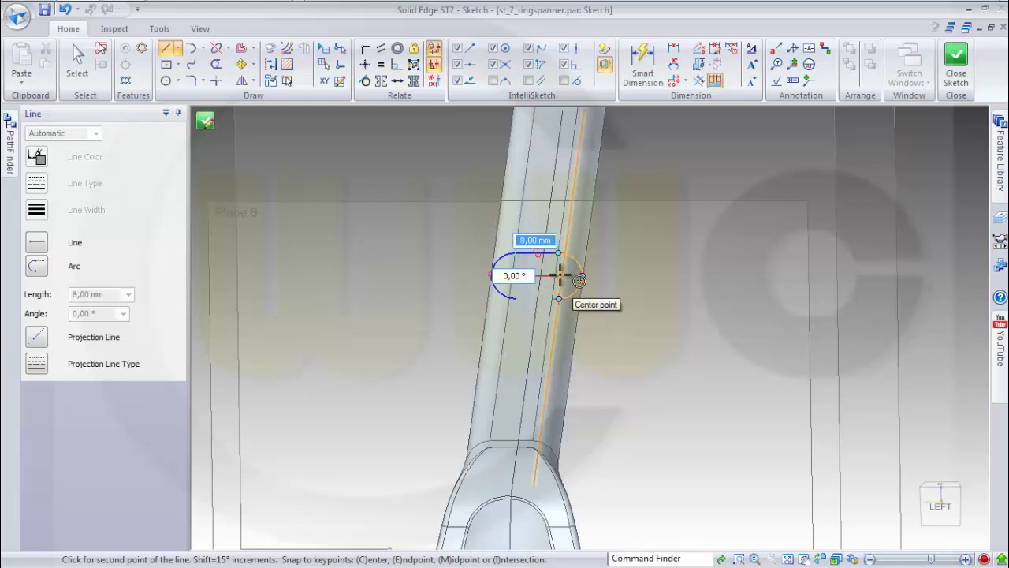
{"action": "left_click", "coordinate": [559, 275]}
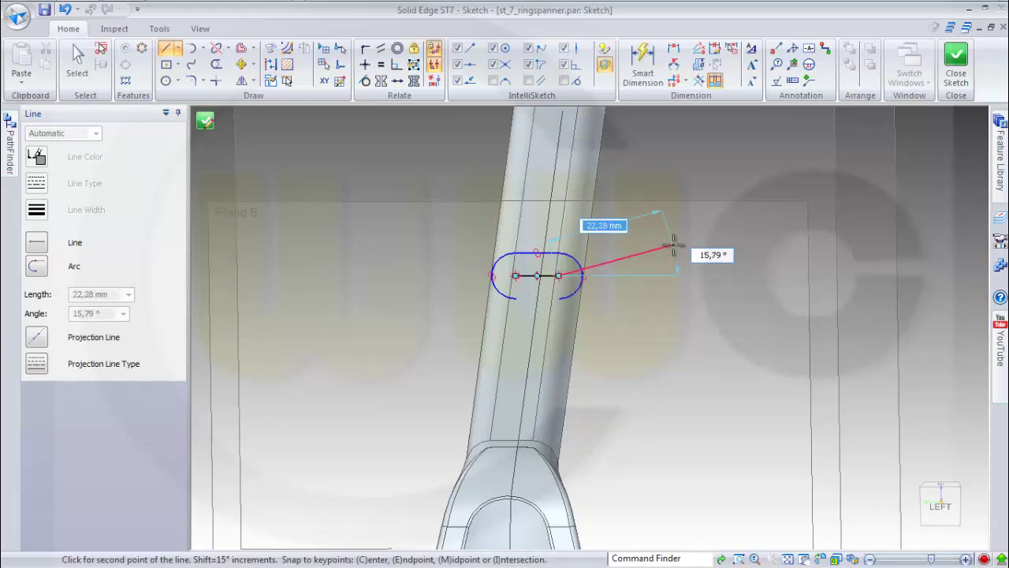
{"action": "key", "text": "Escape"}
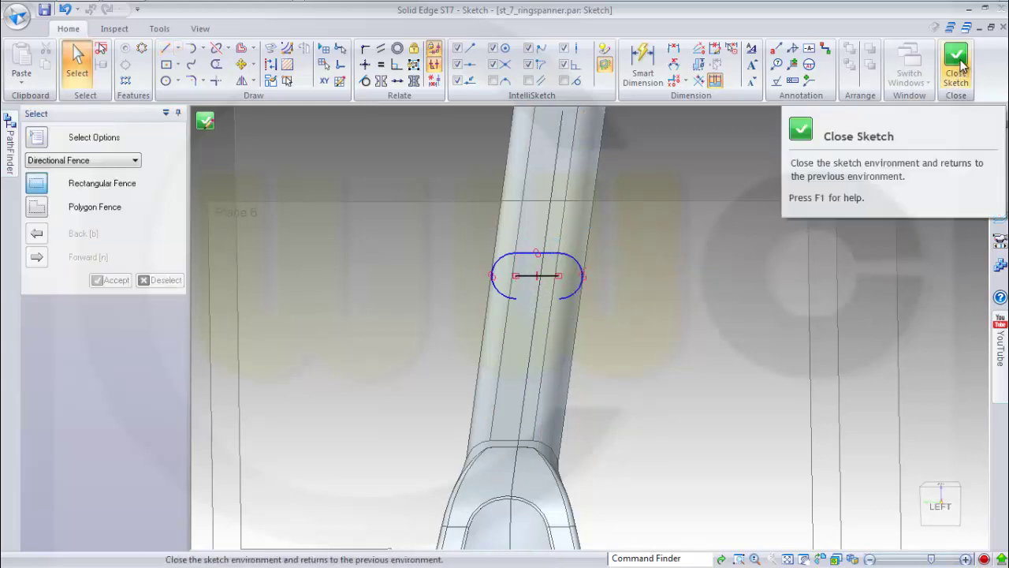
{"action": "left_click", "coordinate": [956, 67]}
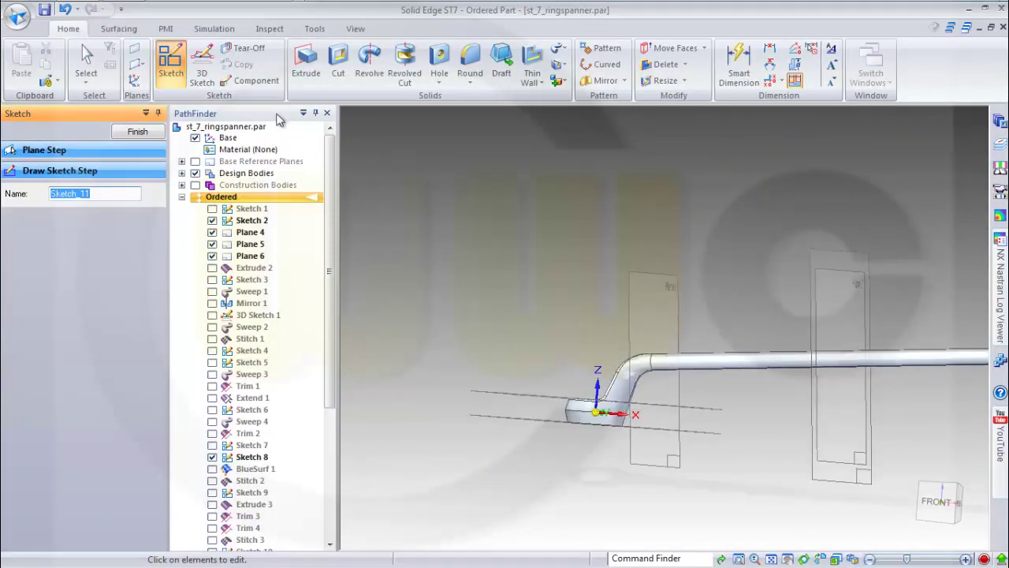
{"action": "left_click", "coordinate": [140, 132]}
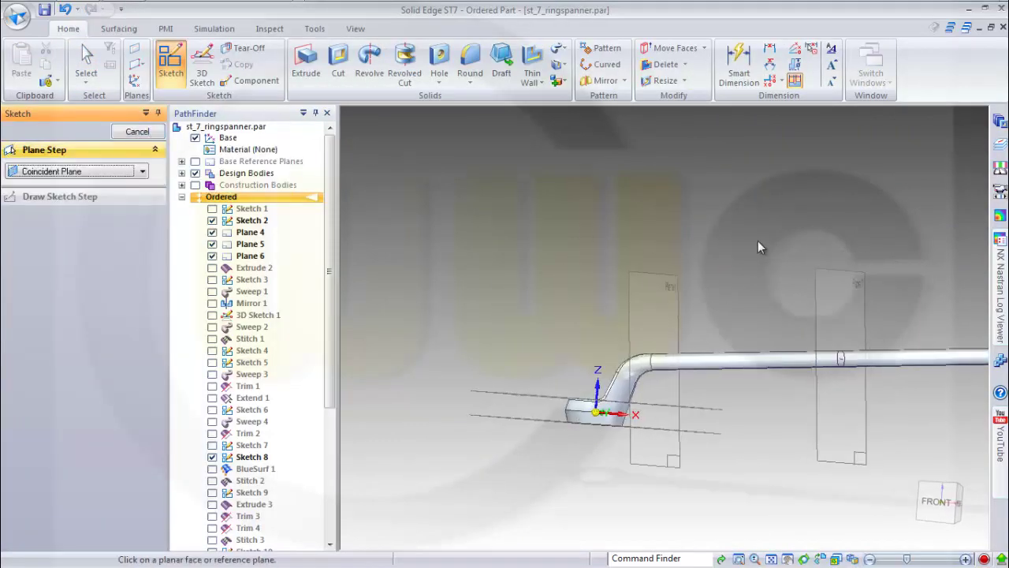
Step: Start a Pattern with the selection type set to Body and choose the spanner body as the element to pattern
{"action": "middle_click_drag", "start_coordinate": [772, 249], "coordinate": [642, 239]}
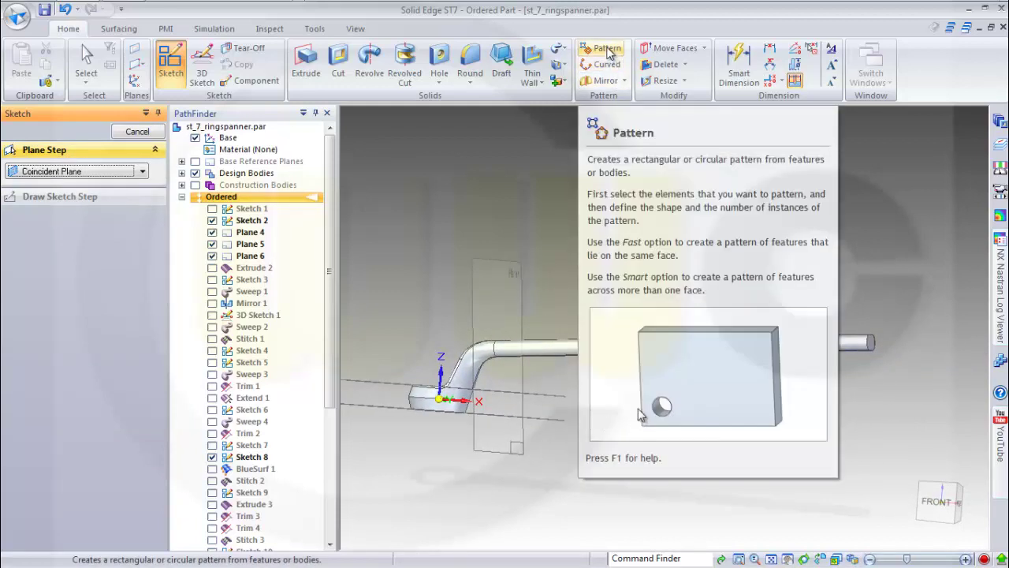
{"action": "left_click", "coordinate": [605, 50]}
{"action": "left_click", "coordinate": [142, 171]}
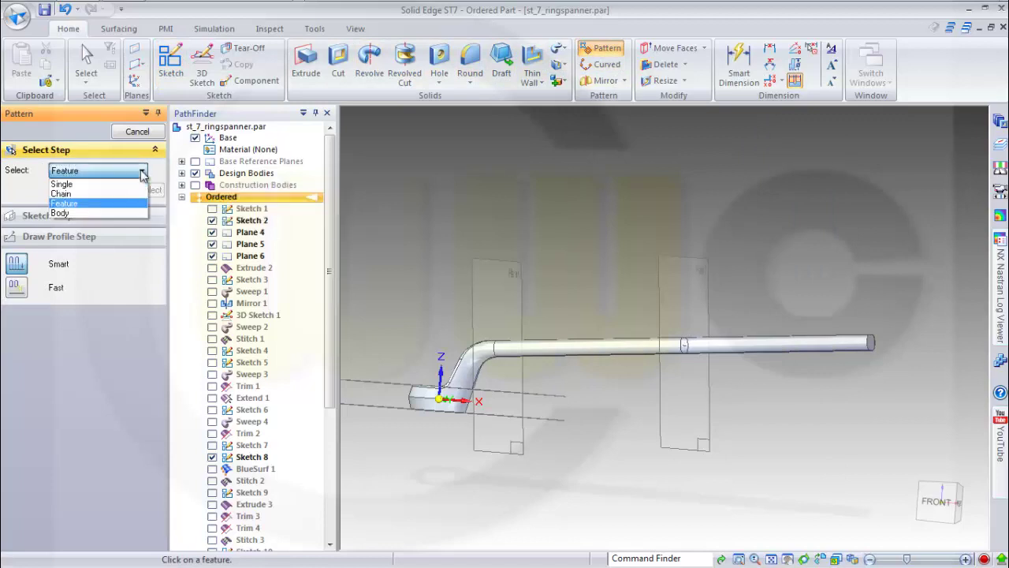
{"action": "left_click", "coordinate": [98, 221]}
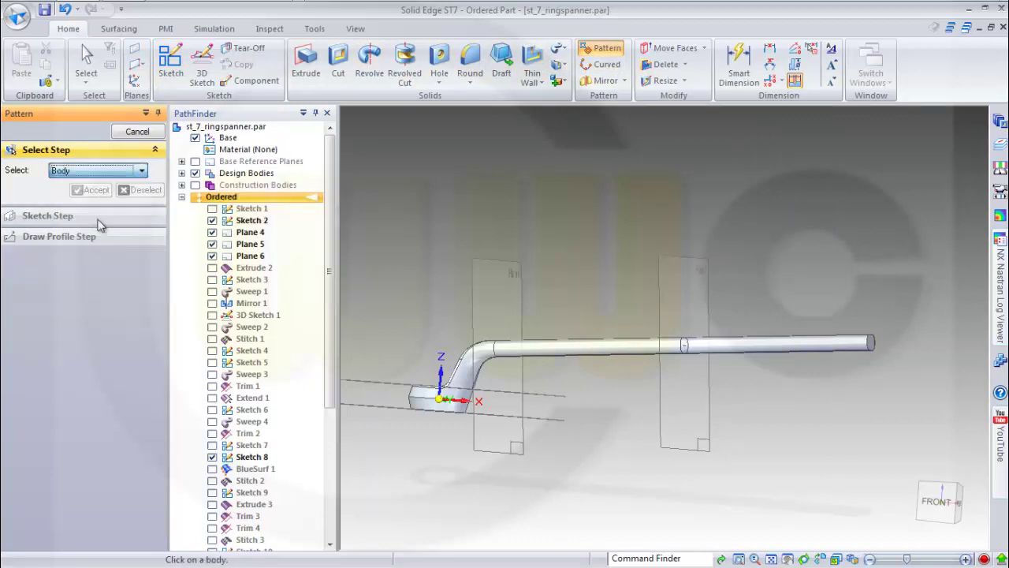
{"action": "left_click", "coordinate": [550, 352]}
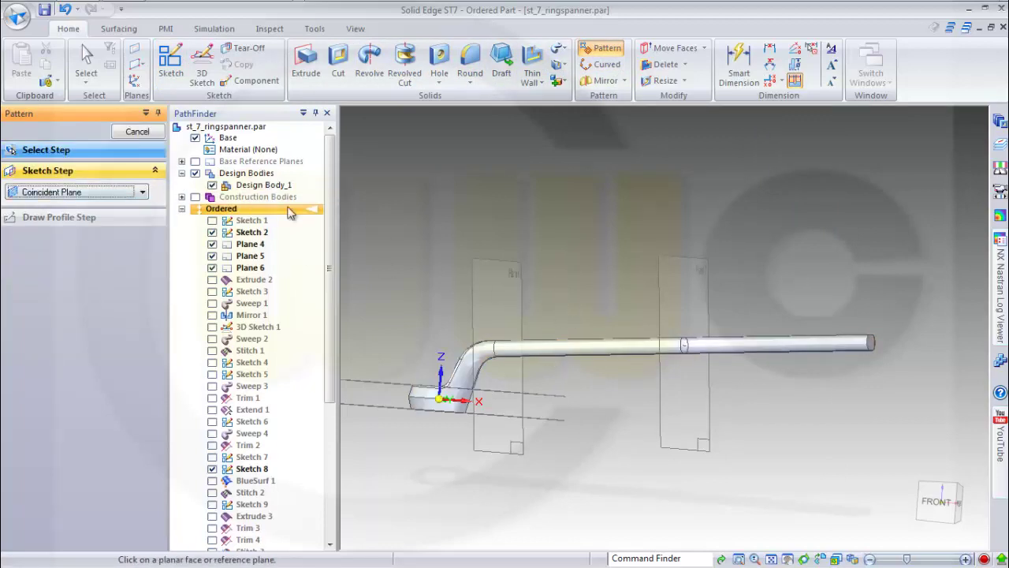
Step: Show the base reference planes and use the Front (xz) plane for the pattern's profile sketch
{"action": "middle_click_drag", "start_coordinate": [428, 254], "coordinate": [603, 266], "text": "shift"}
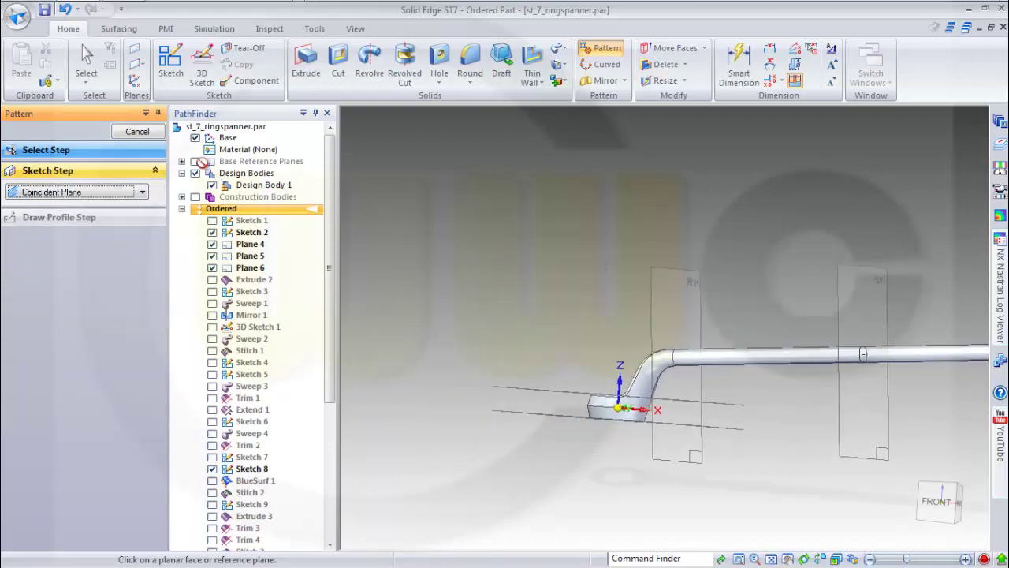
{"action": "left_click", "coordinate": [196, 161]}
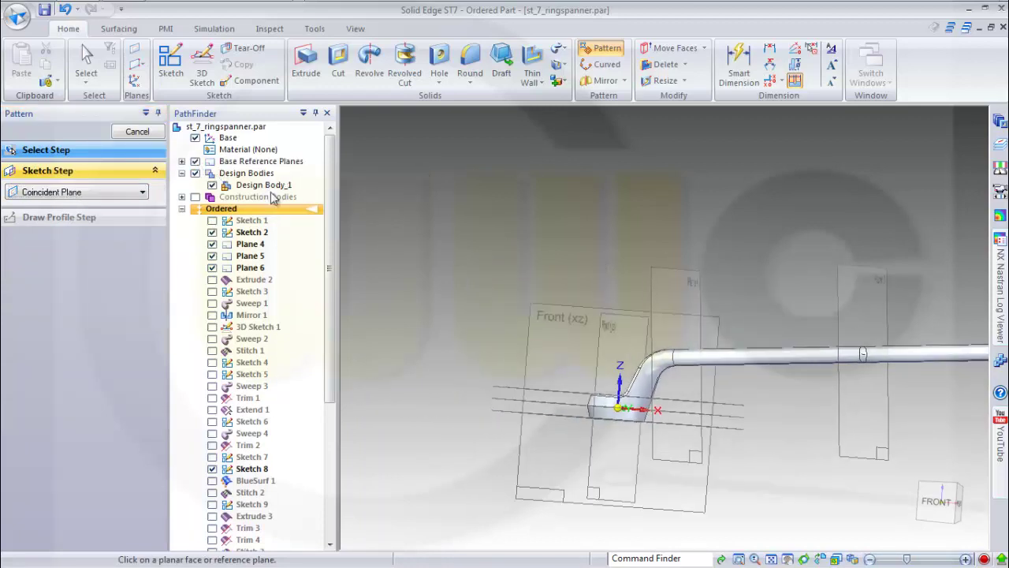
{"action": "left_click", "coordinate": [558, 306]}
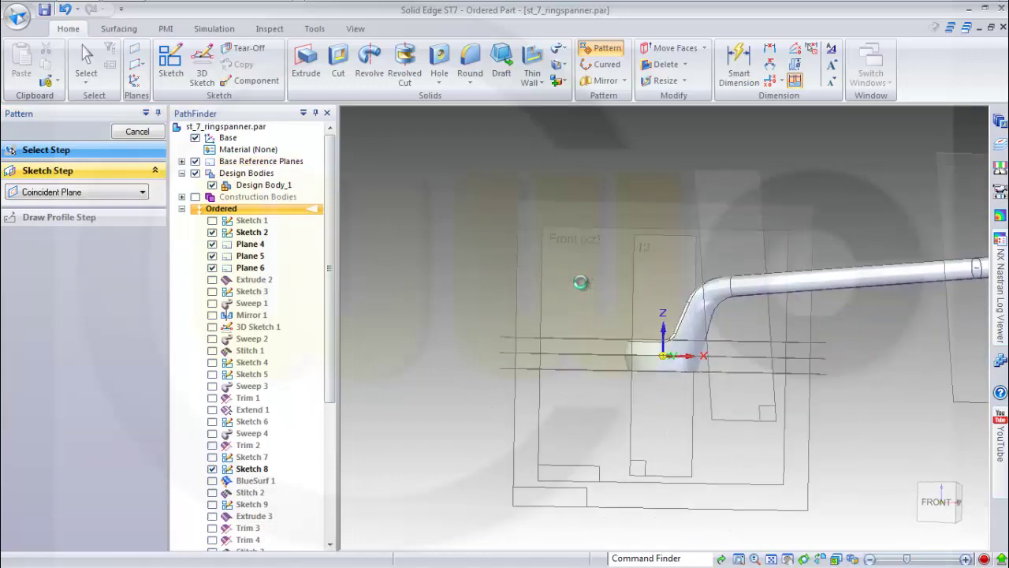
Step: Draw a full-circle pattern profile with count 2, centered on the mid-handle line and starting at the midpoint of the handle's free end
{"action": "mouse_move", "coordinate": [734, 299]}
{"action": "middle_mouse_down", "text": "shift"}
{"action": "mouse_move", "coordinate": [651, 299]}
{"action": "mouse_move", "coordinate": [463, 337]}
{"action": "mouse_move", "coordinate": [531, 333]}
{"action": "mouse_move", "coordinate": [473, 334]}
{"action": "middle_mouse_up", "text": "shift"}
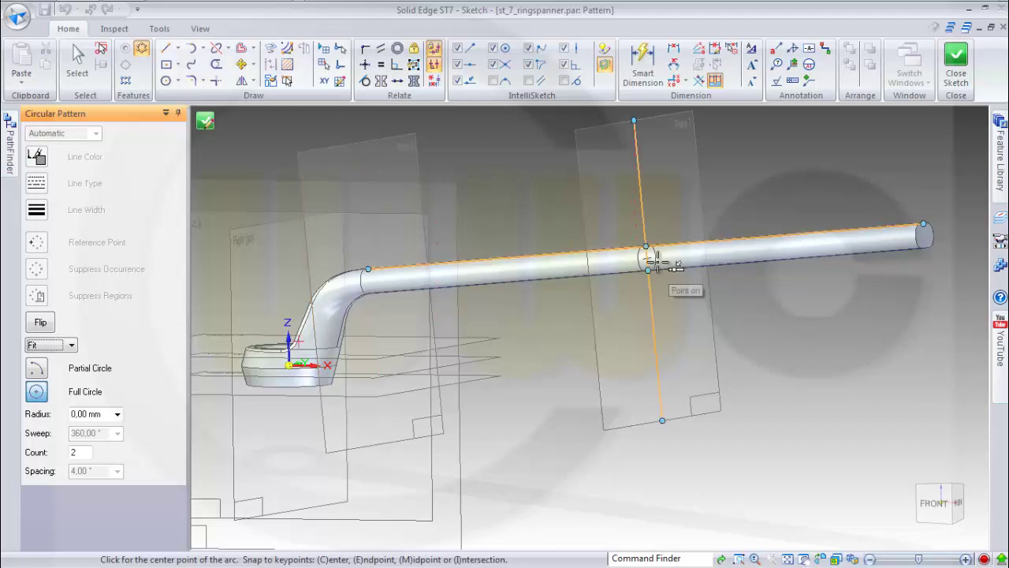
{"action": "scroll", "coordinate": [667, 260], "scroll_direction": "up", "scroll_amount": 3}
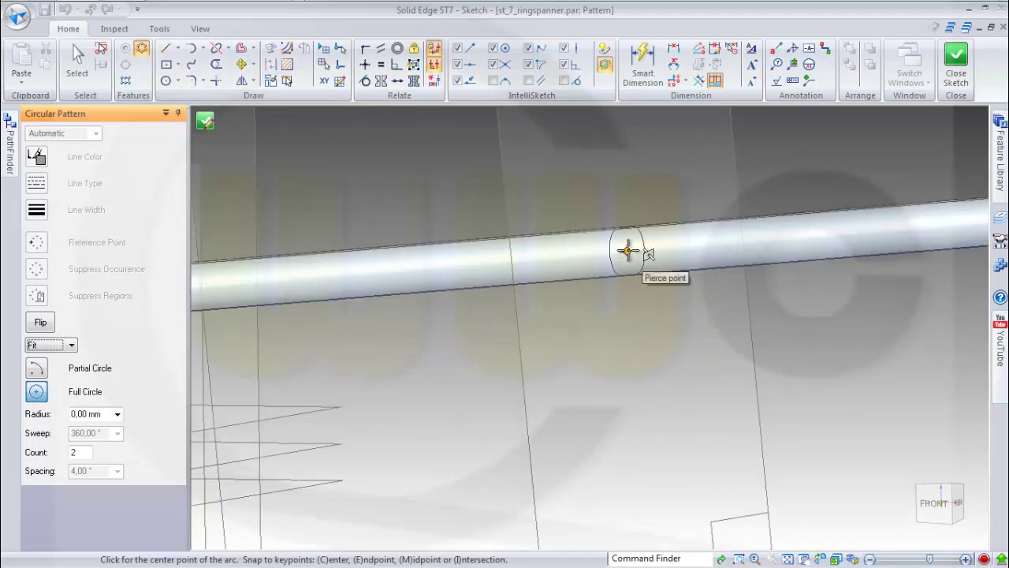
{"action": "left_click", "coordinate": [628, 251]}
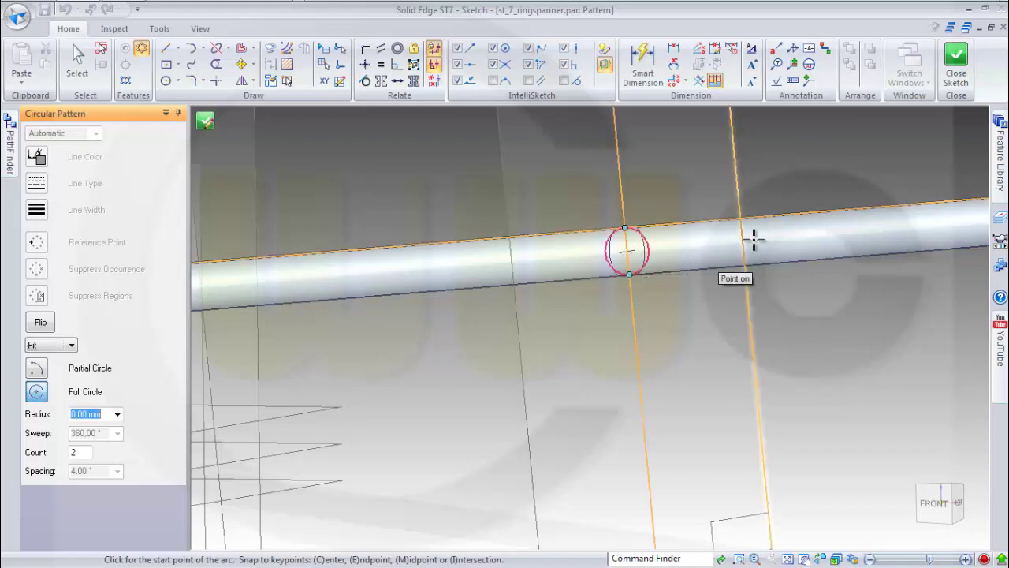
{"action": "scroll", "coordinate": [793, 239], "scroll_direction": "up", "scroll_amount": 2}
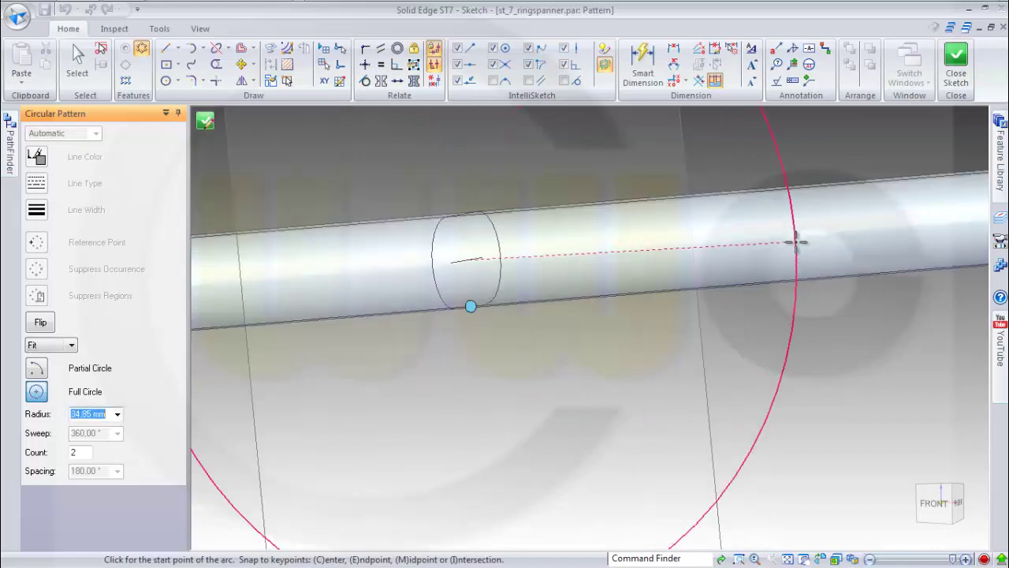
{"action": "scroll", "coordinate": [827, 239], "scroll_direction": "down", "scroll_amount": 2}
{"action": "scroll", "coordinate": [857, 234], "scroll_direction": "up", "scroll_amount": 2}
{"action": "scroll", "coordinate": [858, 234], "scroll_direction": "down", "scroll_amount": 4}
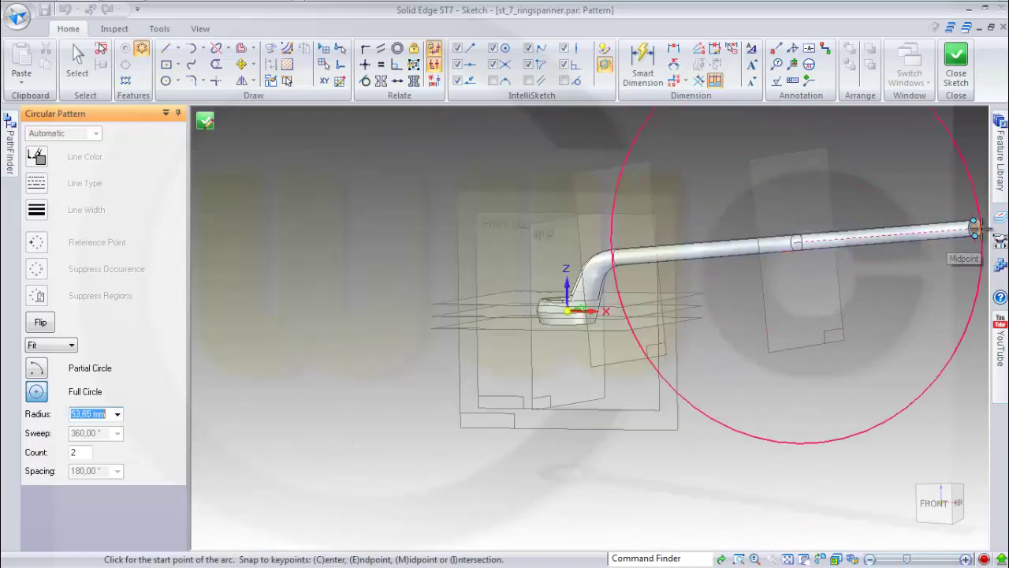
{"action": "scroll", "coordinate": [977, 231], "scroll_direction": "down", "scroll_amount": 2}
{"action": "scroll", "coordinate": [978, 230], "scroll_direction": "up", "scroll_amount": 2}
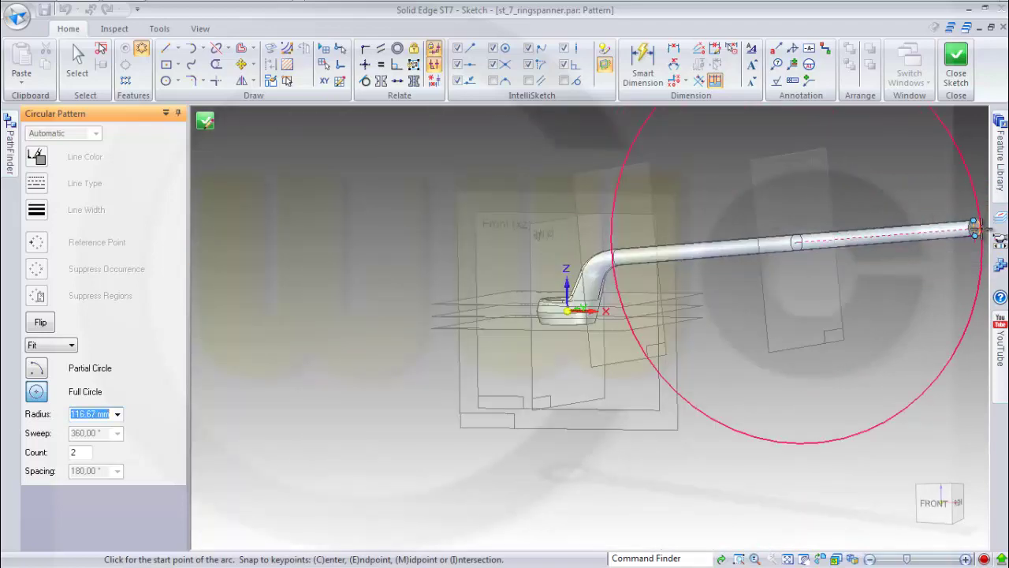
{"action": "scroll", "coordinate": [836, 229], "scroll_direction": "down", "scroll_amount": 2}
{"action": "scroll", "coordinate": [856, 229], "scroll_direction": "up", "scroll_amount": 2}
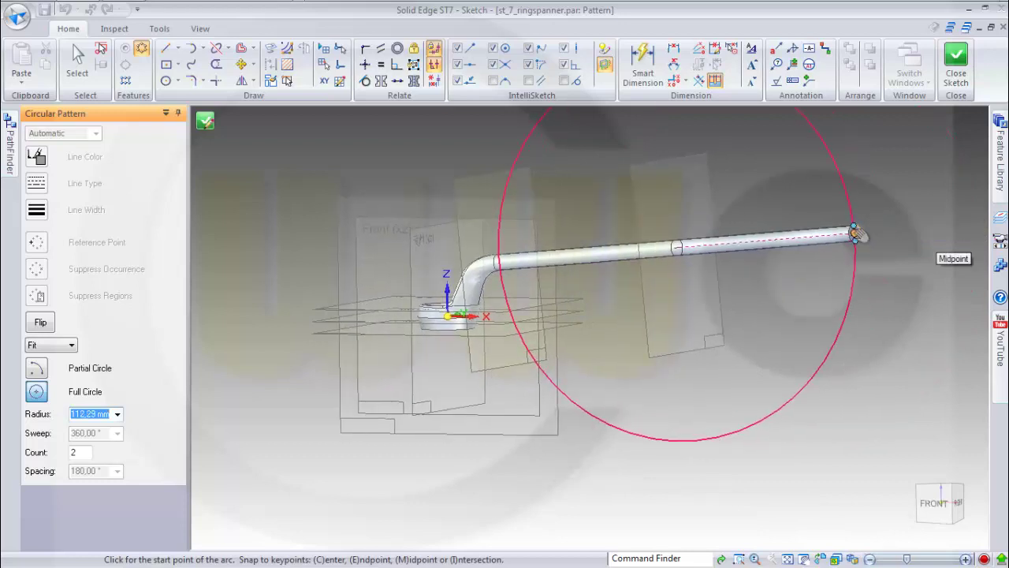
{"action": "scroll", "coordinate": [875, 228], "scroll_direction": "up", "scroll_amount": 2}
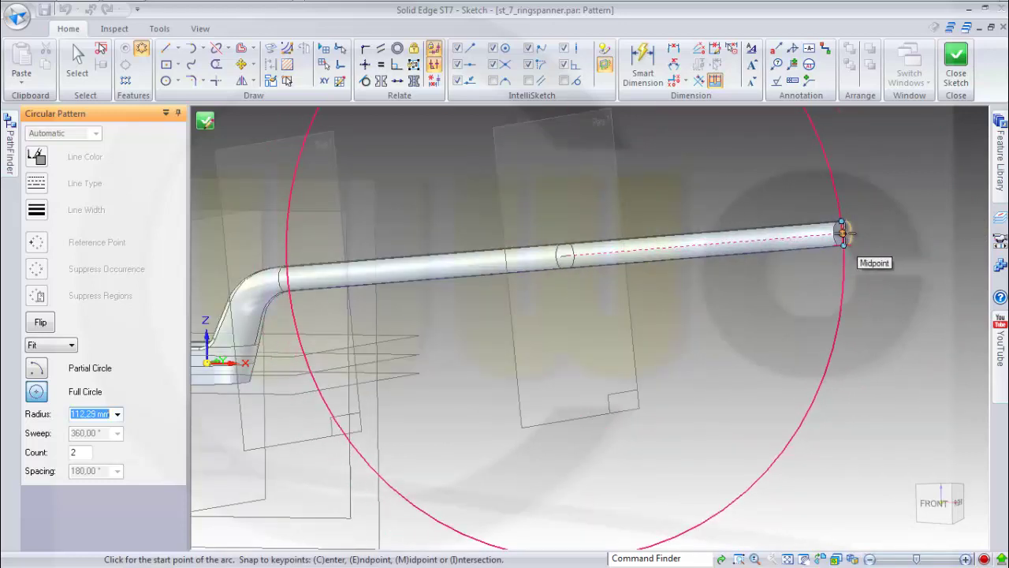
{"action": "left_click", "coordinate": [844, 231]}
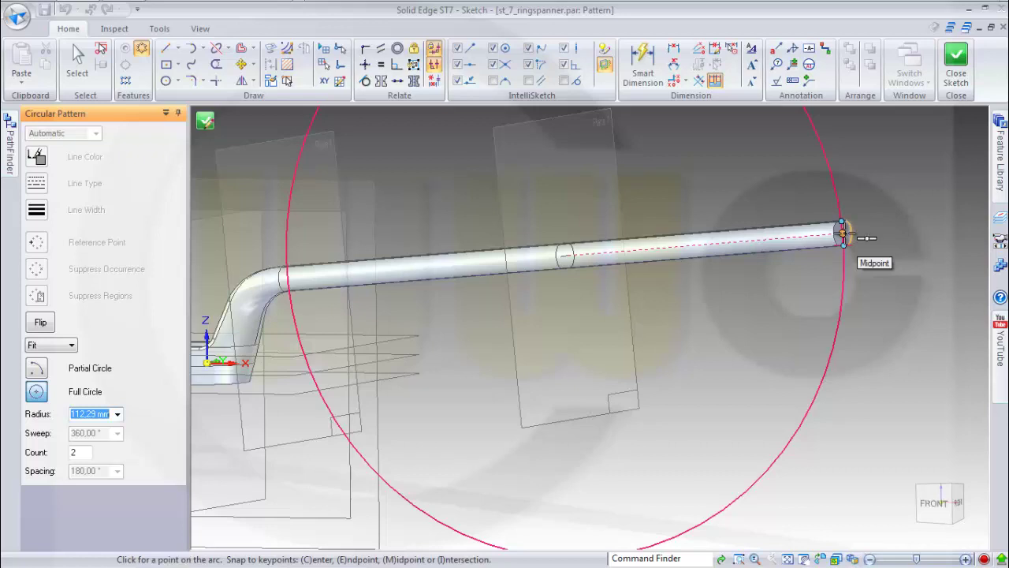
{"action": "left_click", "coordinate": [840, 229]}
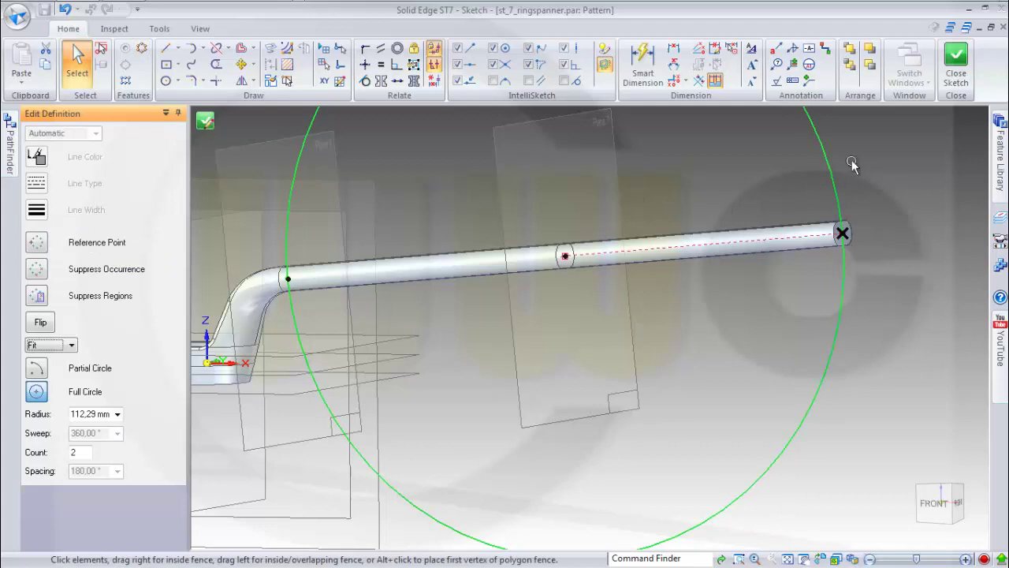
Step: Close the pattern profile sketch and finish the body pattern to form the spanner's second ring end
{"action": "left_click", "coordinate": [958, 60]}
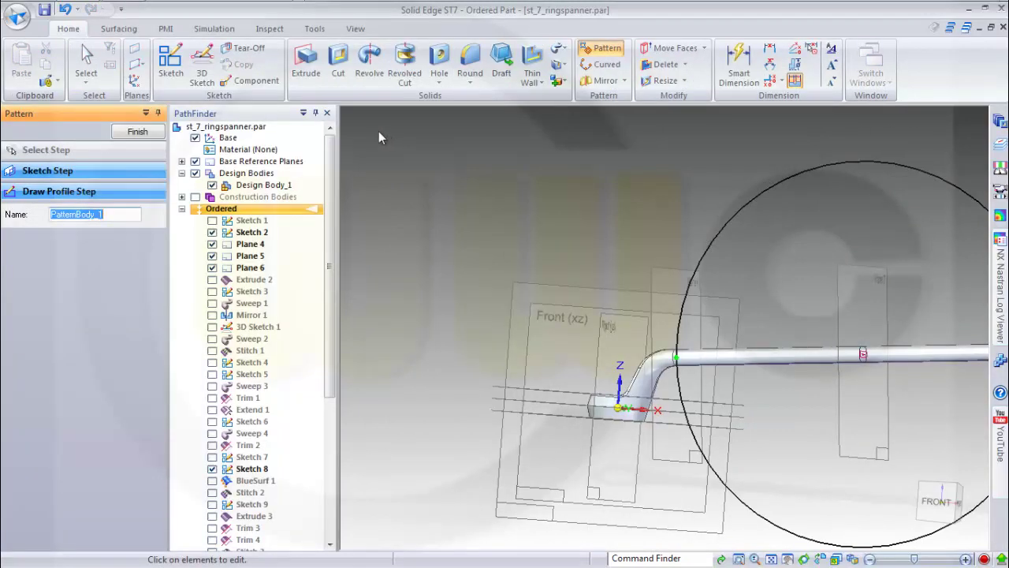
{"action": "left_click", "coordinate": [126, 134]}
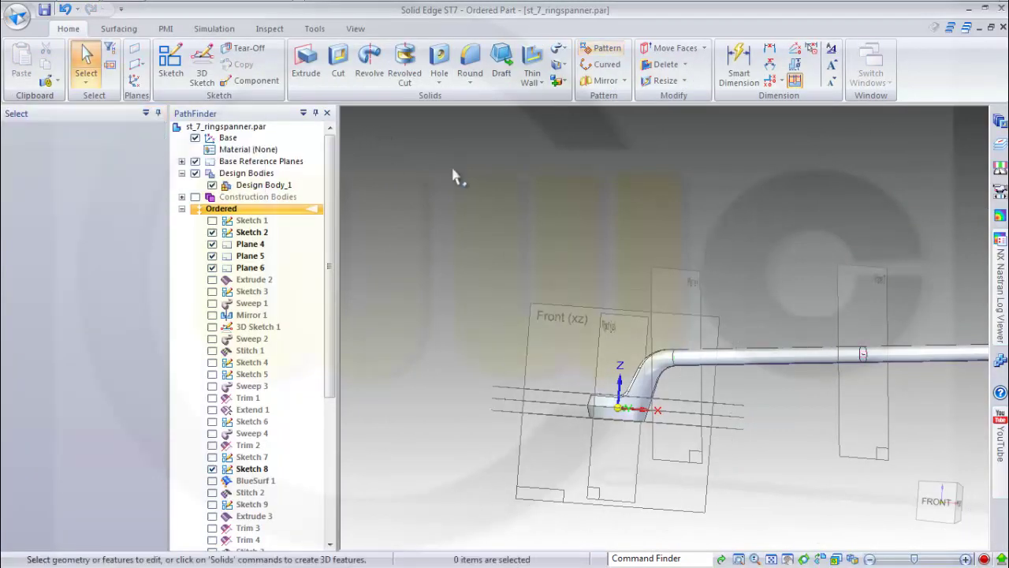
{"action": "middle_click_drag", "start_coordinate": [717, 250], "coordinate": [590, 225]}
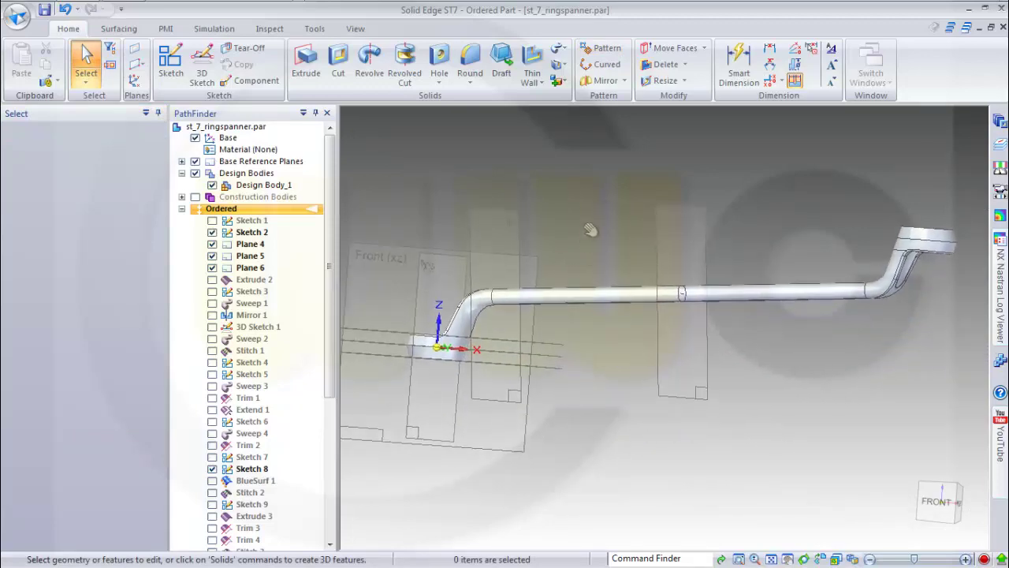
{"action": "mouse_move", "coordinate": [643, 323]}
{"action": "middle_mouse_down"}
{"action": "mouse_move", "coordinate": [702, 333]}
{"action": "mouse_move", "coordinate": [715, 322]}
{"action": "mouse_move", "coordinate": [750, 379]}
{"action": "mouse_move", "coordinate": [815, 379]}
{"action": "mouse_move", "coordinate": [707, 318]}
{"action": "mouse_move", "coordinate": [720, 401]}
{"action": "mouse_move", "coordinate": [759, 404]}
{"action": "middle_mouse_up"}
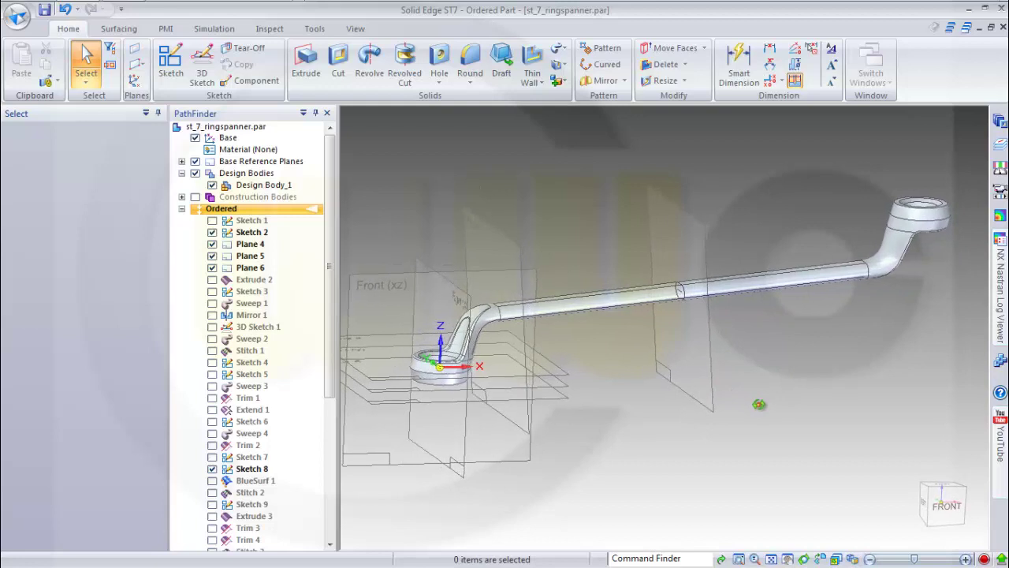